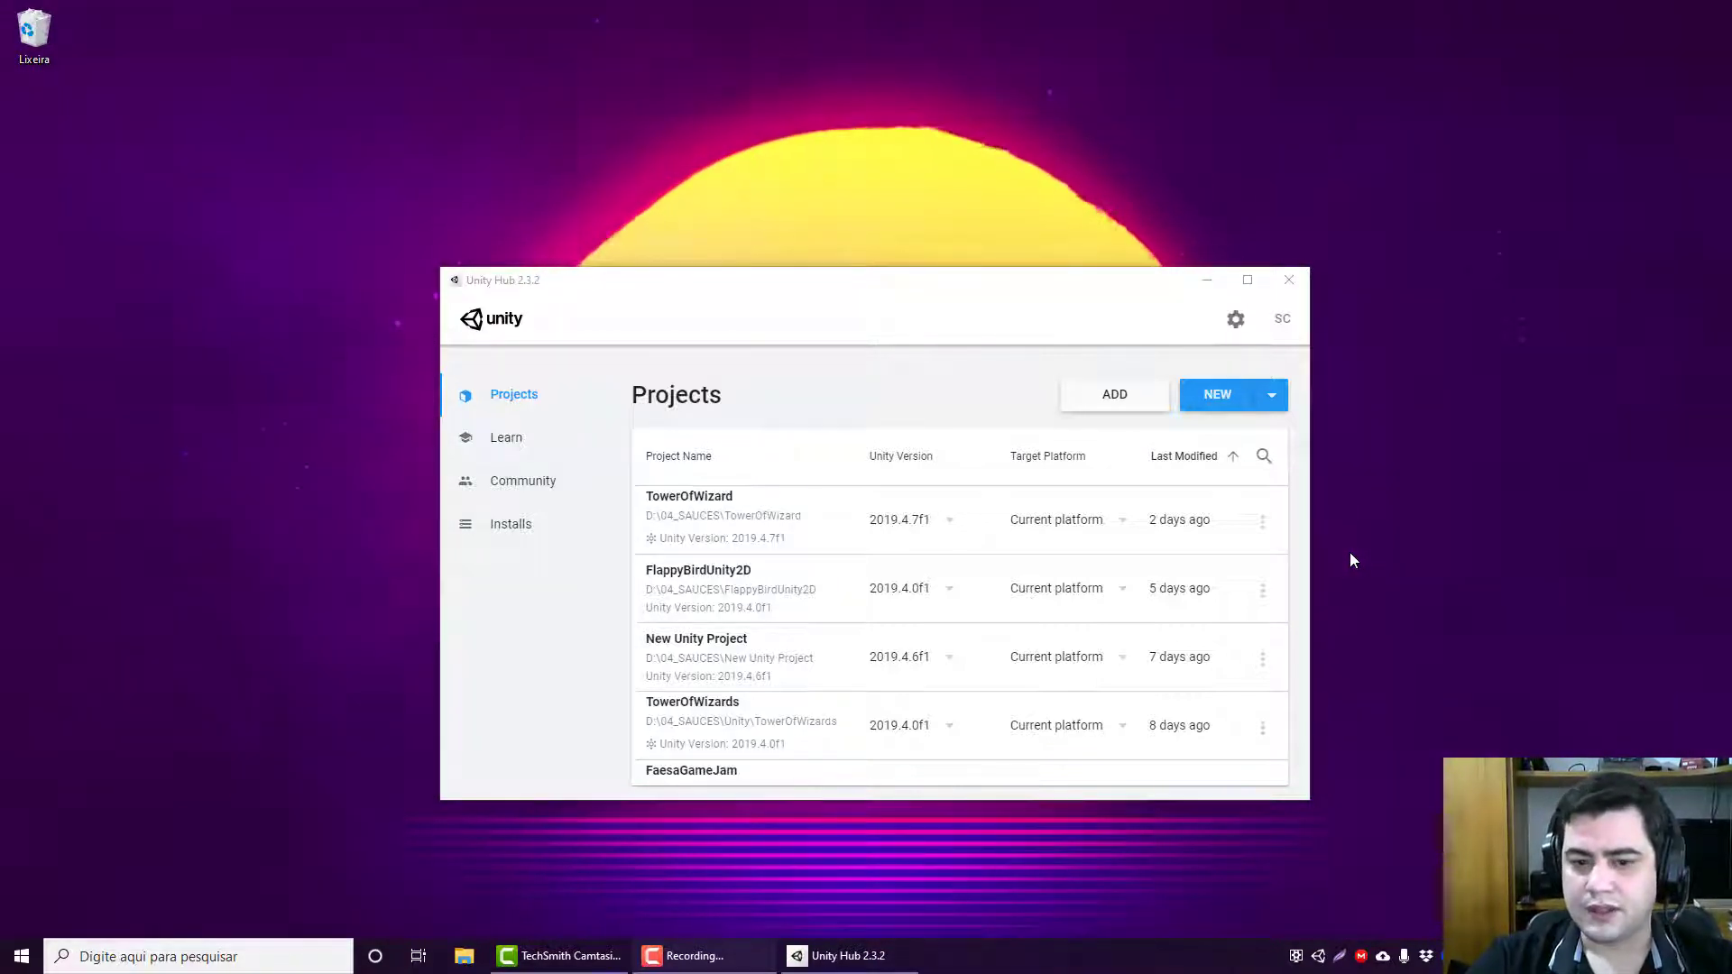
{"action": "left_click", "coordinate": [1271, 395]}
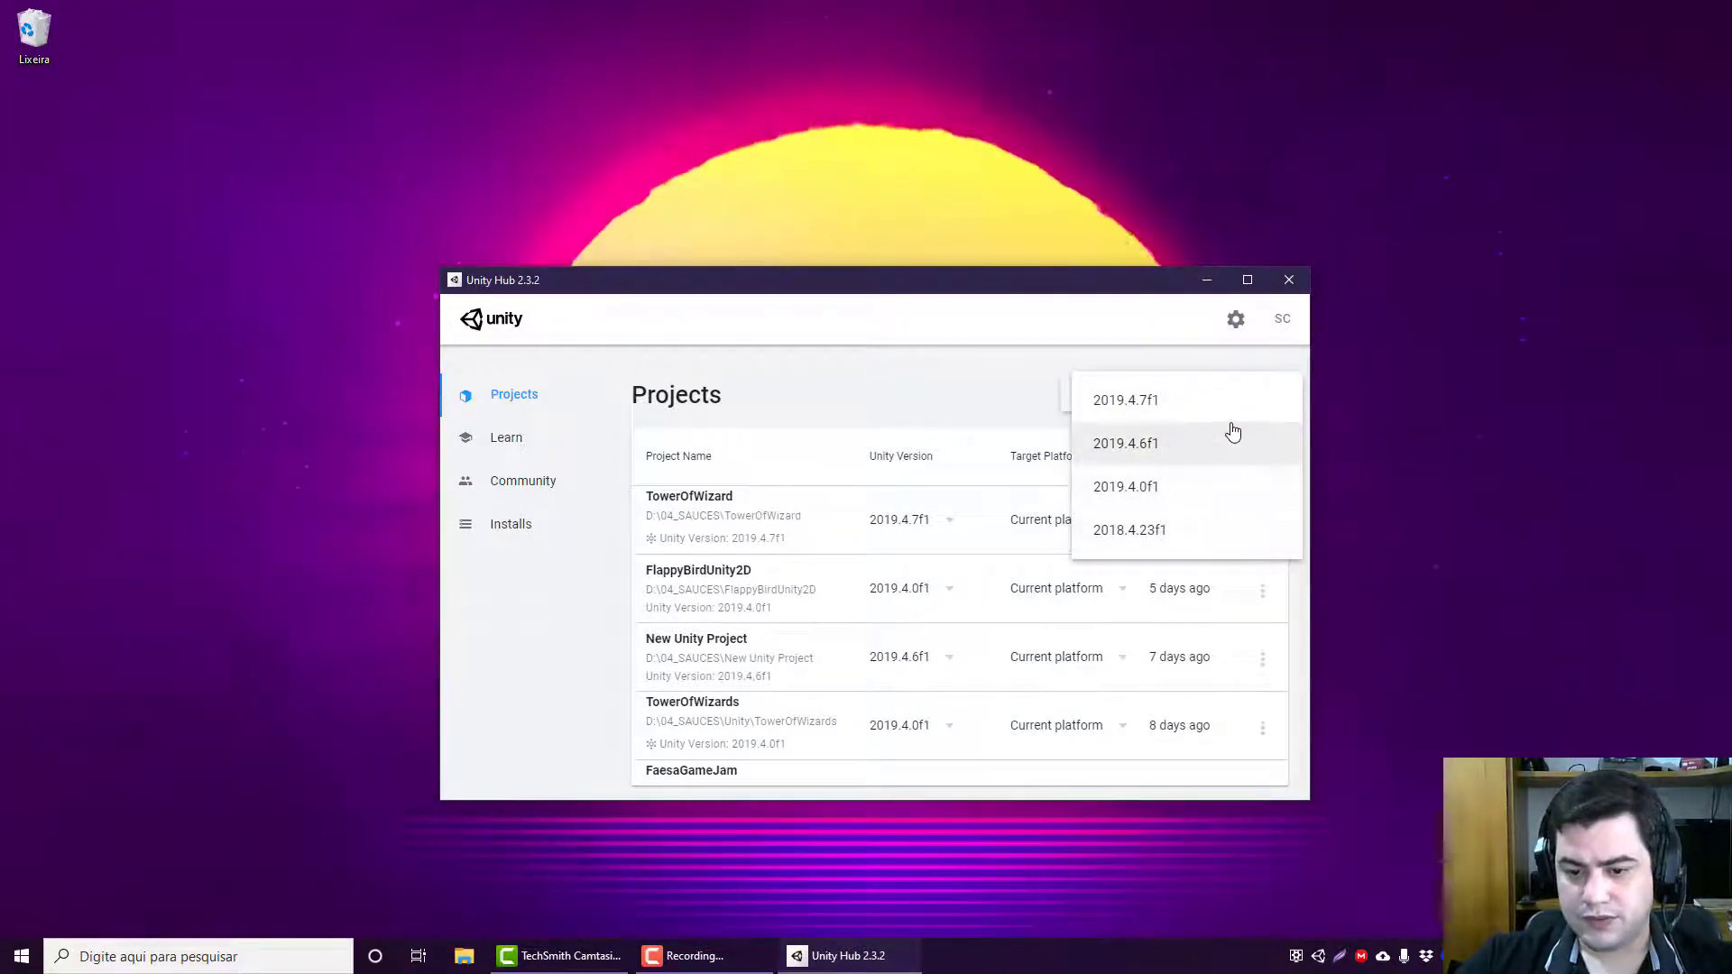
{"action": "left_click", "coordinate": [939, 371]}
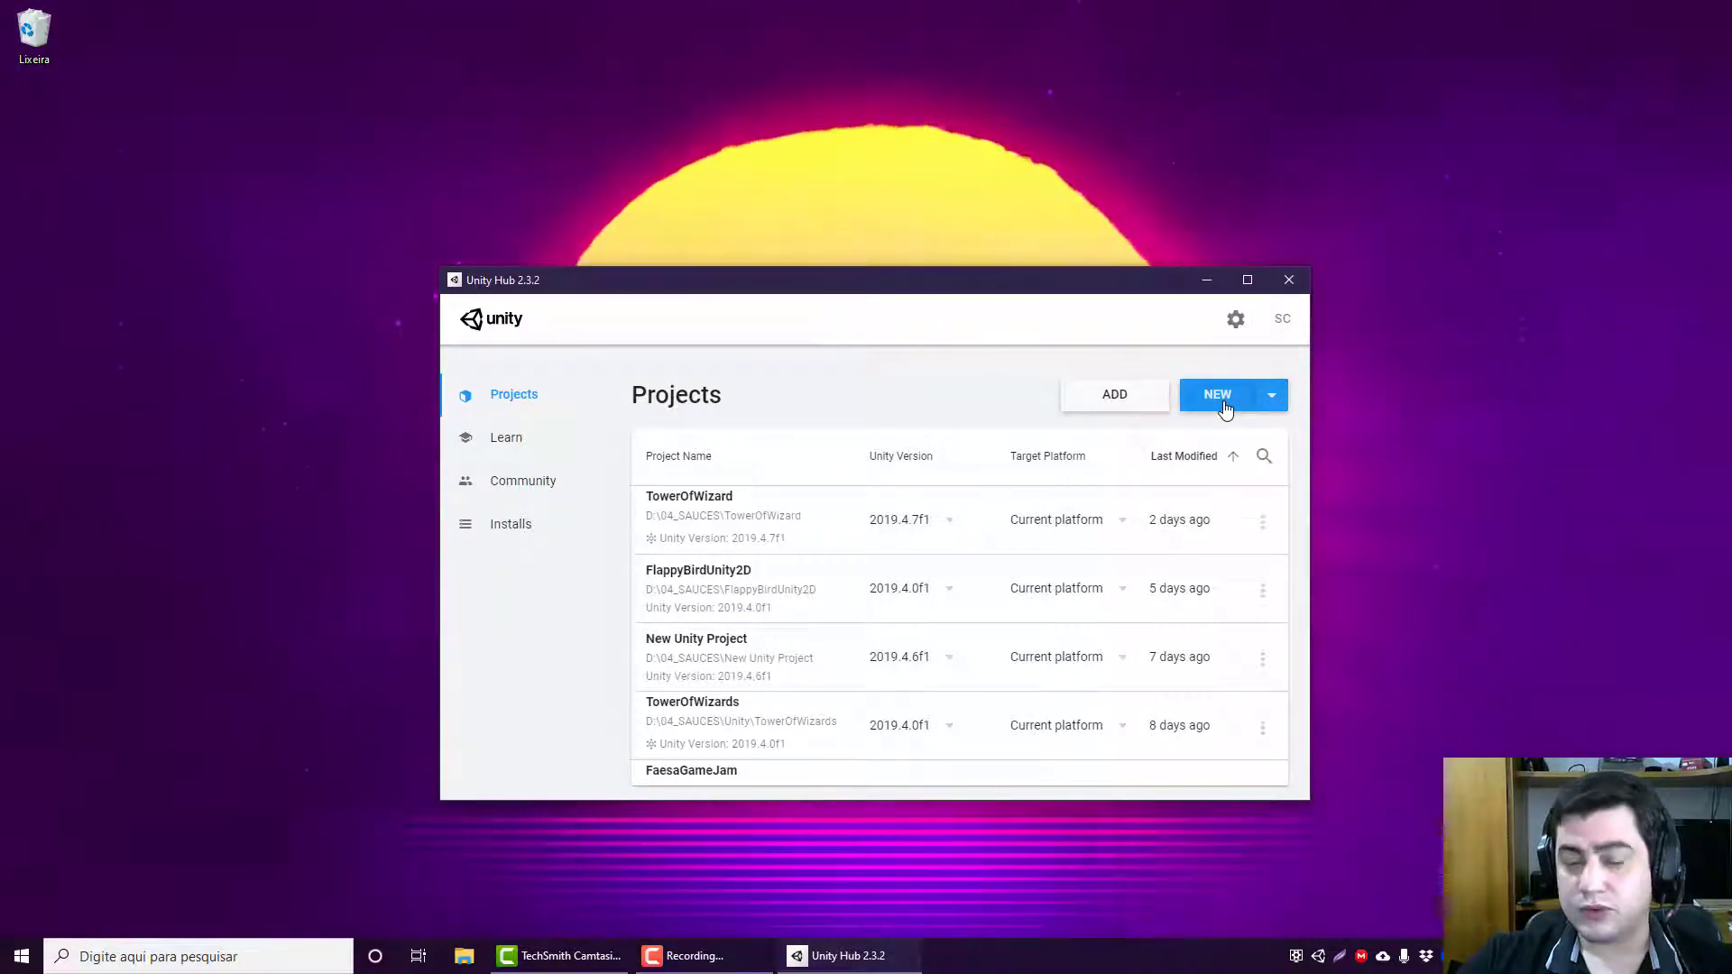
{"action": "left_click", "coordinate": [1274, 396]}
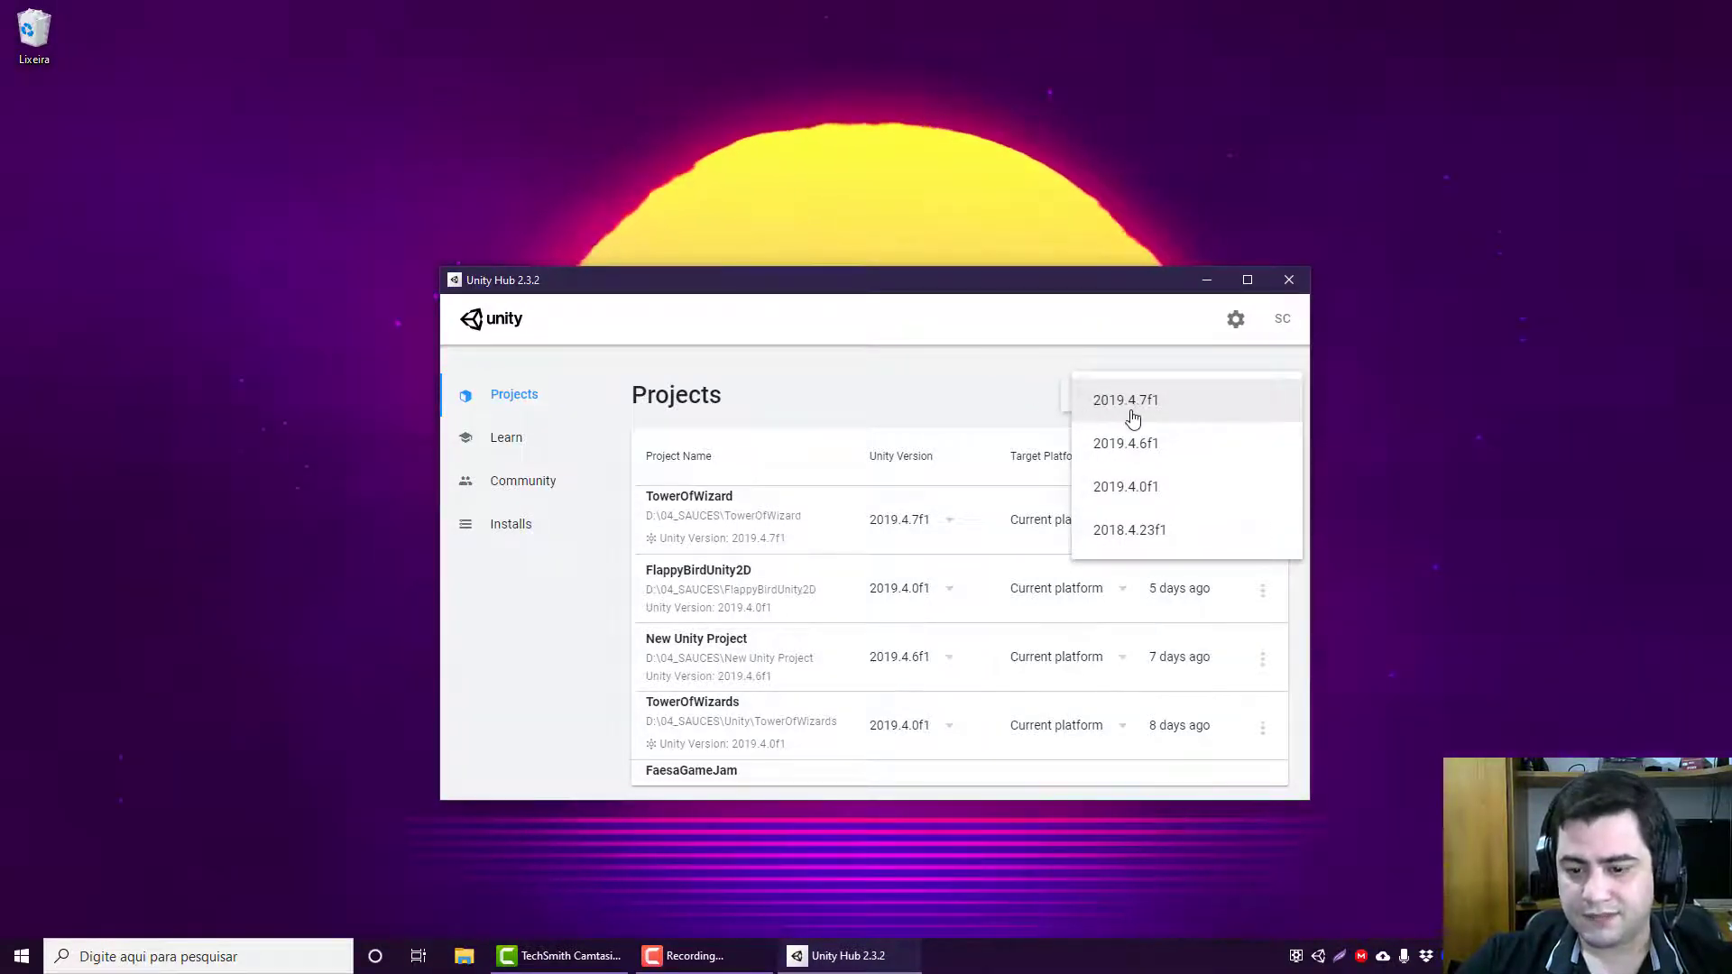
{"action": "left_click", "coordinate": [1202, 409]}
{"action": "left_click_drag", "start_coordinate": [1009, 359], "coordinate": [1017, 349]}
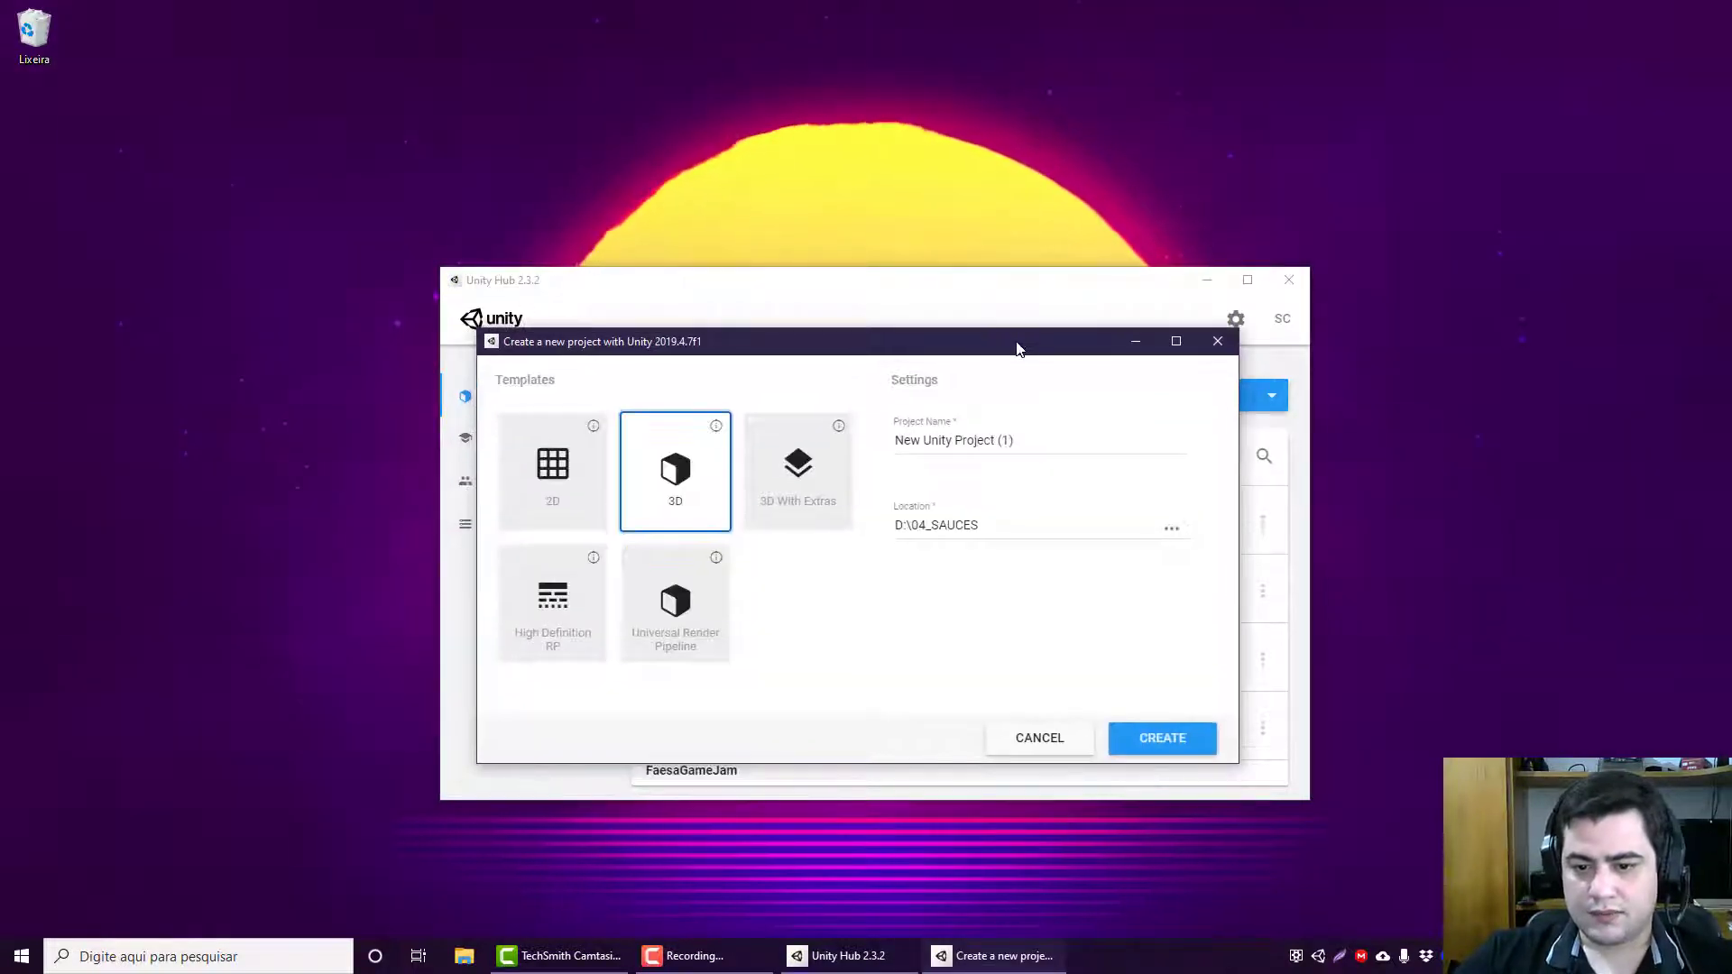
{"action": "left_click", "coordinate": [1218, 341]}
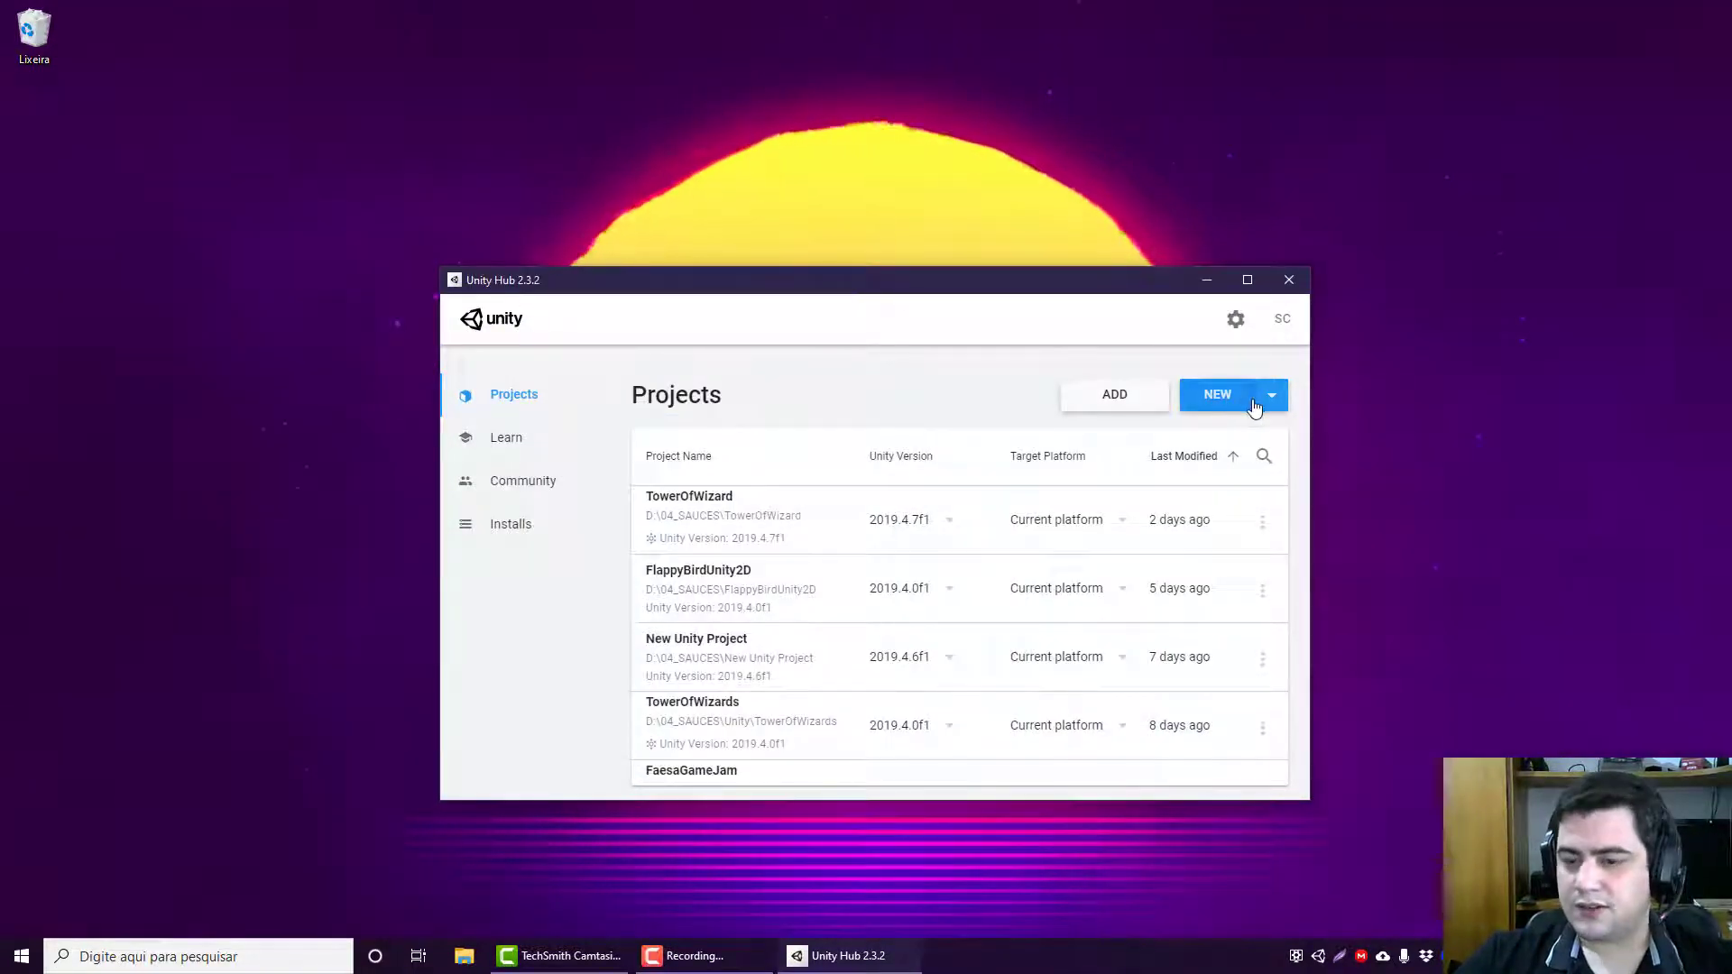
Step: Create a new project from the 2D template, named ProjetoUnityIniciante
{"action": "left_click", "coordinate": [1226, 395]}
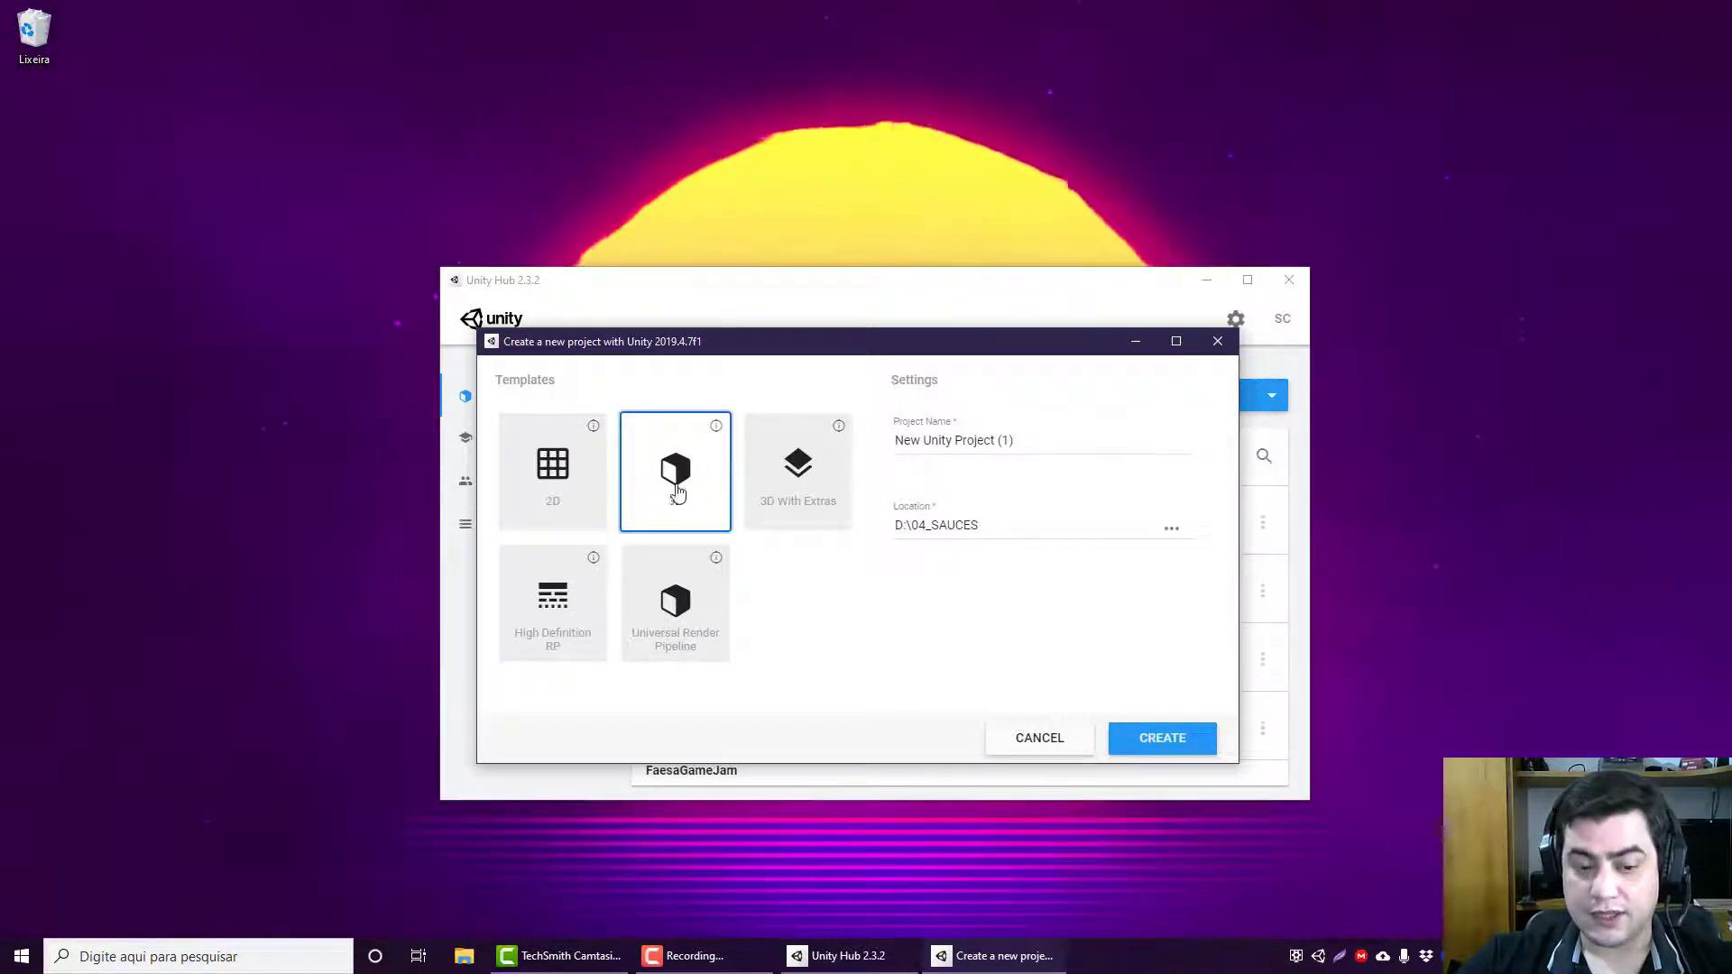
{"action": "left_click", "coordinate": [594, 484]}
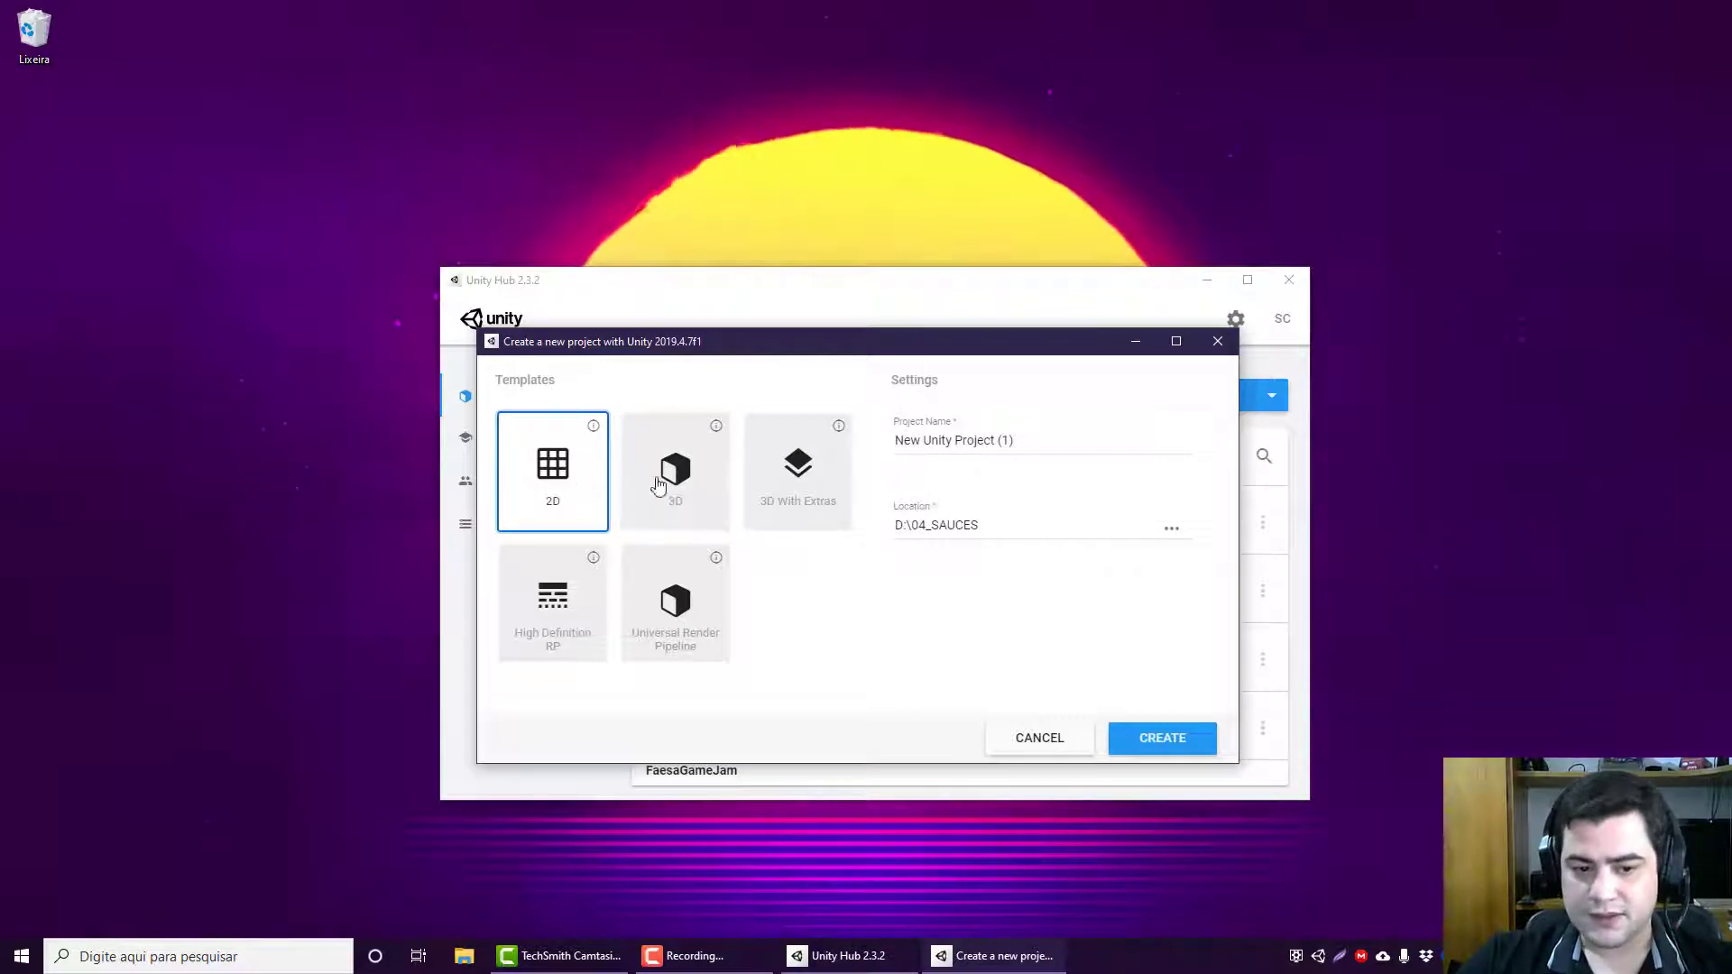
{"action": "left_click_drag", "start_coordinate": [1082, 438], "coordinate": [889, 436]}
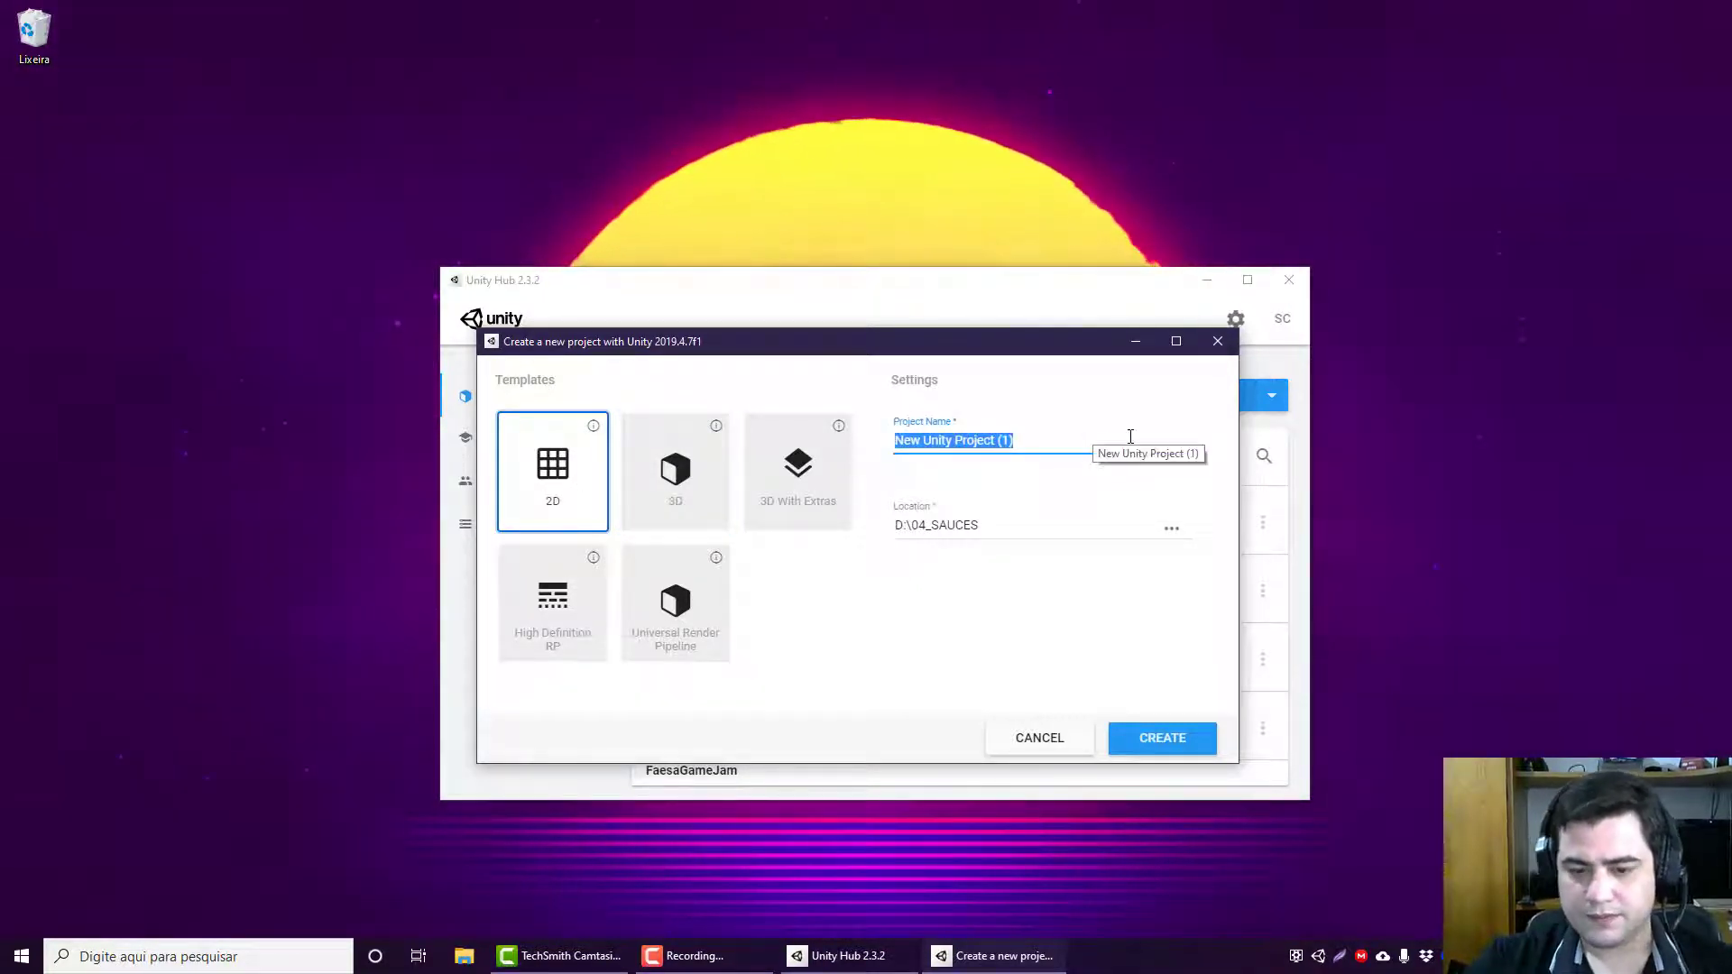
{"action": "key", "text": "BackSpace"}
{"action": "type", "text": "Pr"}
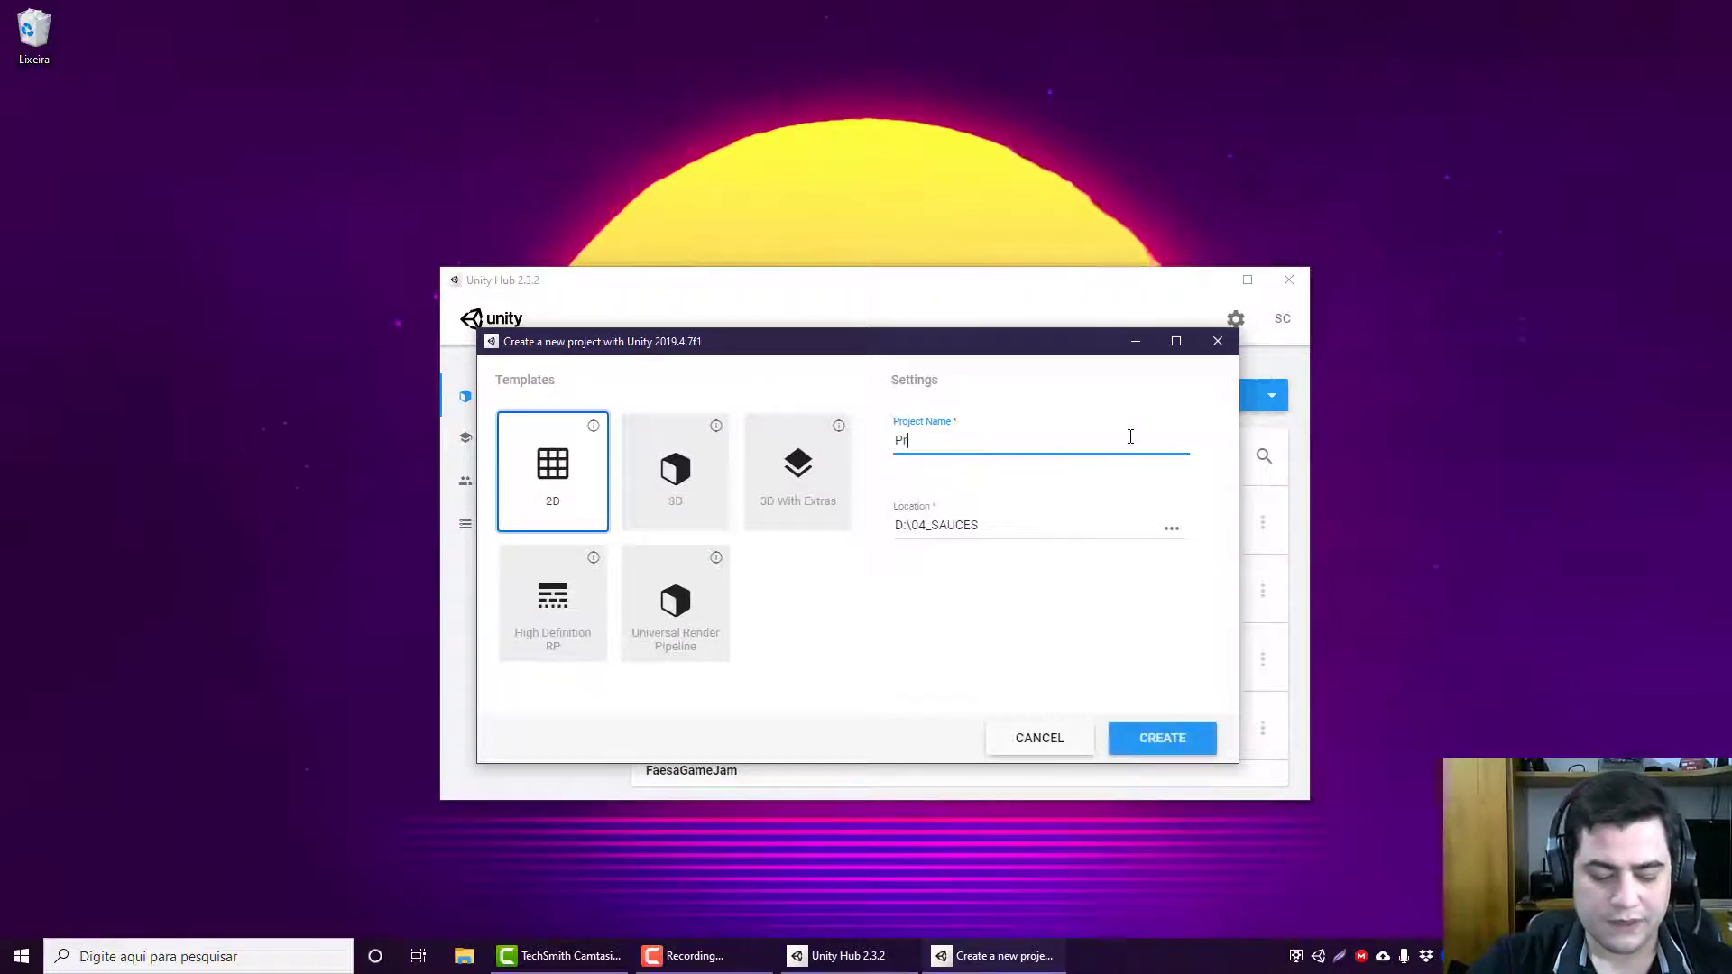
{"action": "type", "text": "ojeto"}
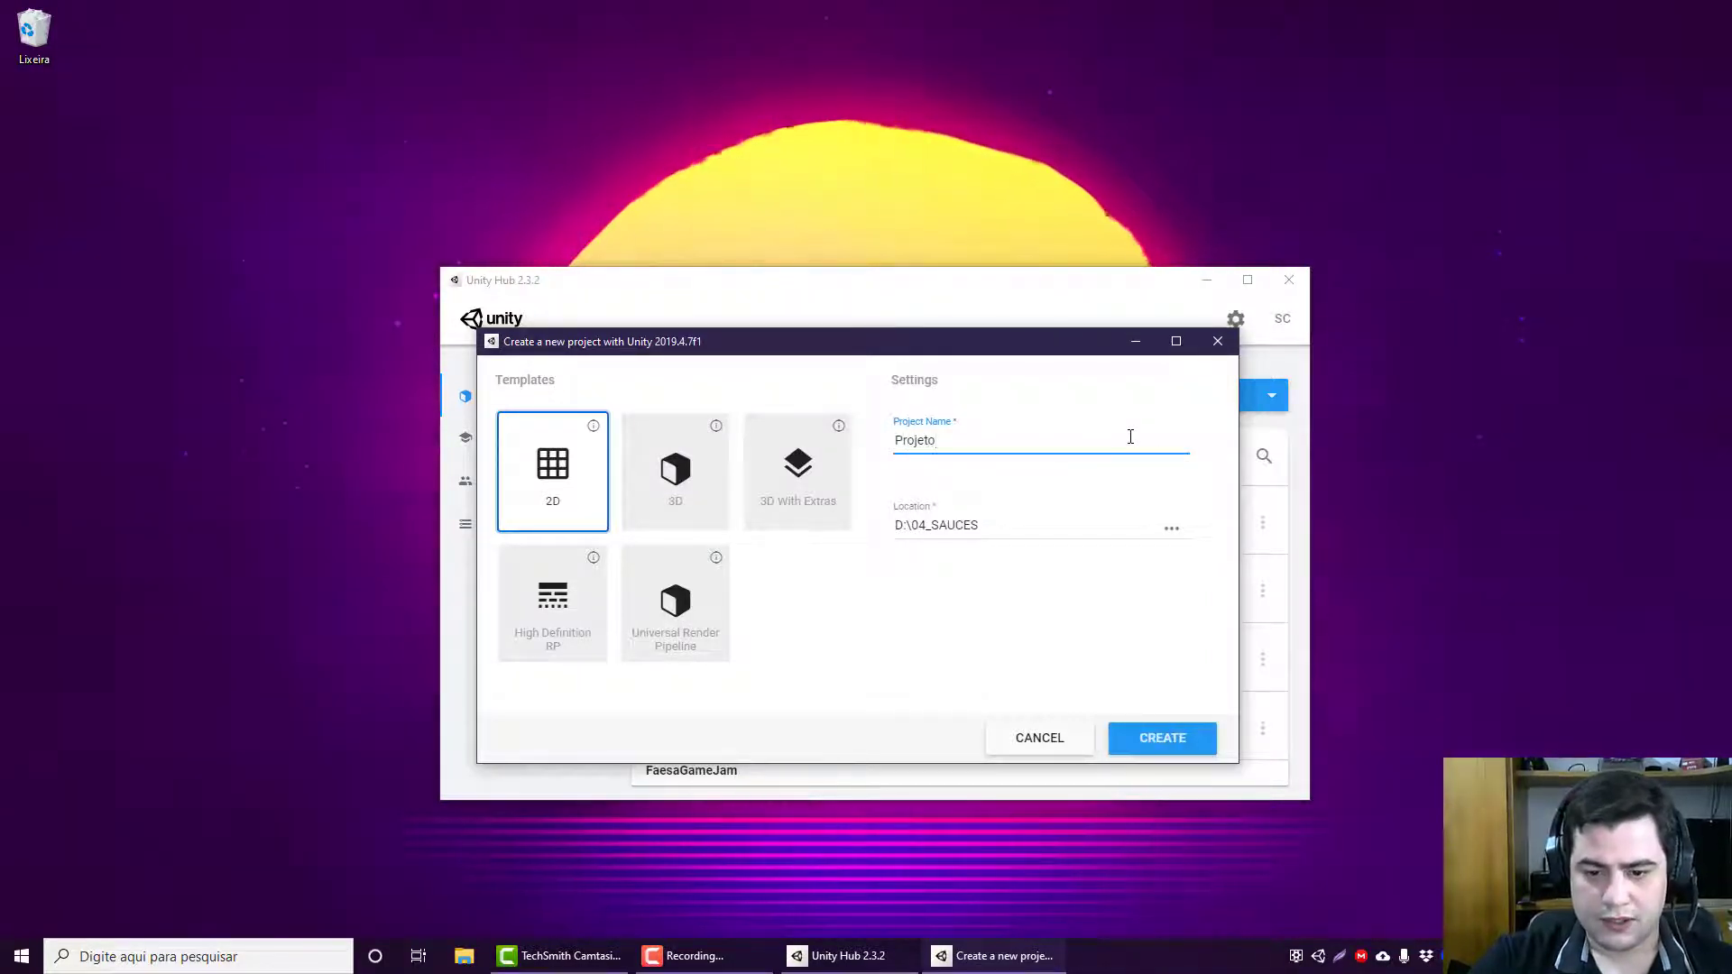
{"action": "type", "text": "Uni"}
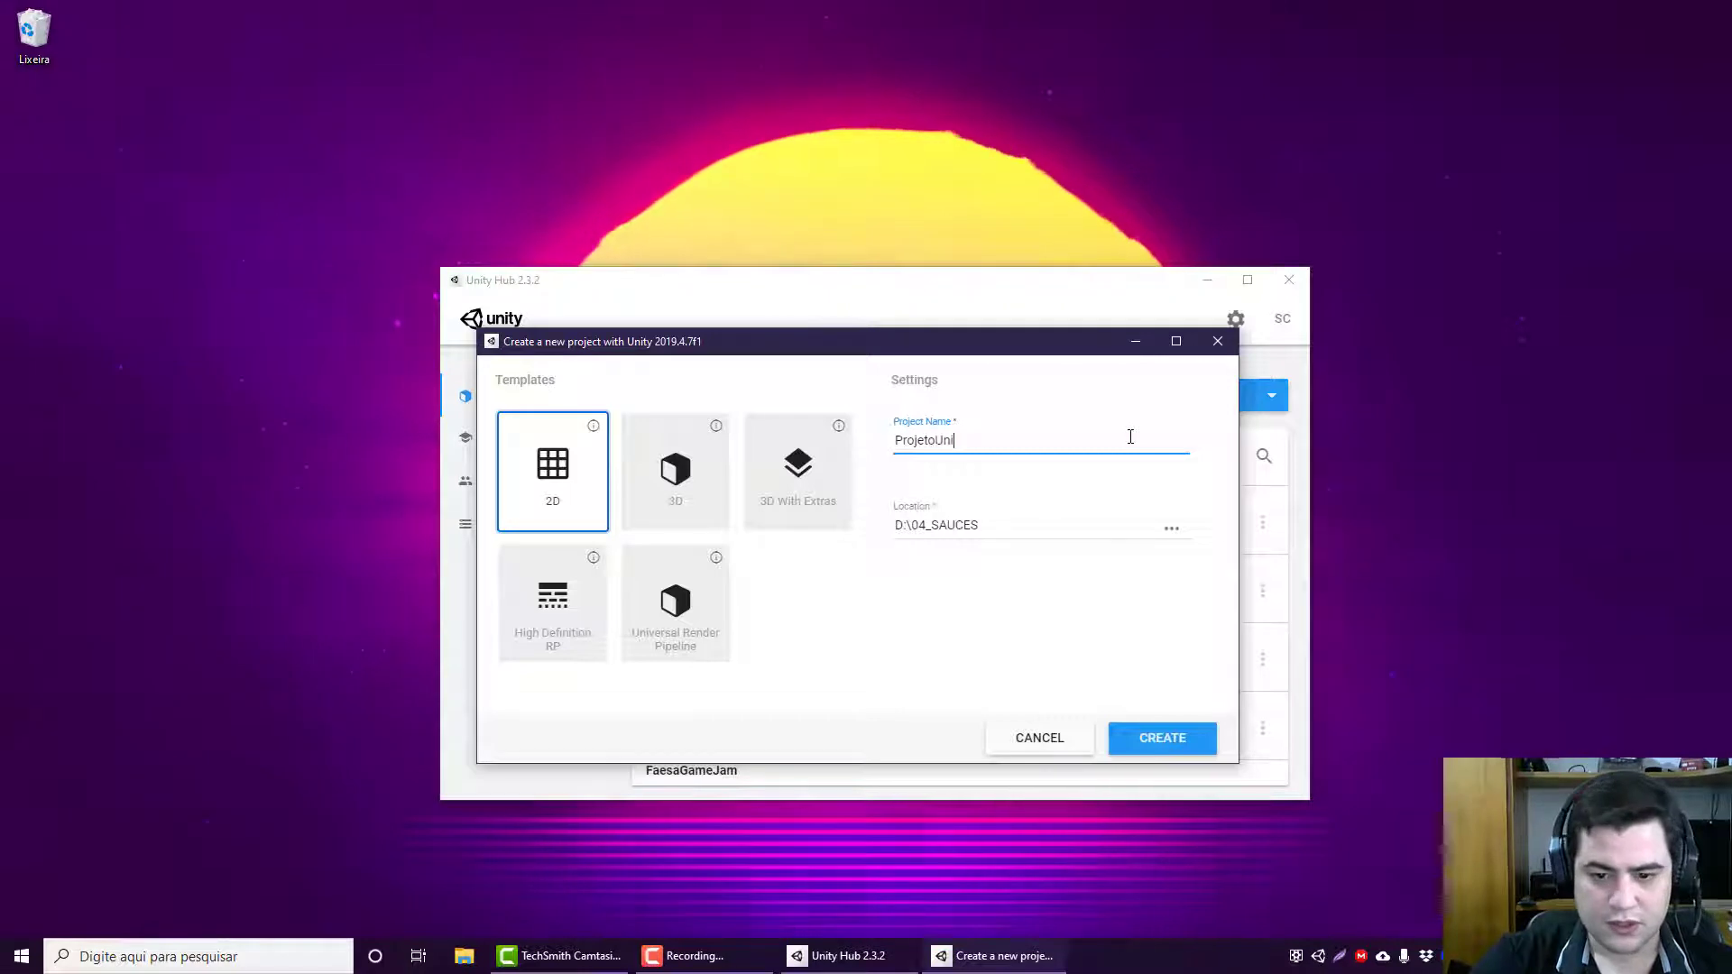
{"action": "type", "text": "ty"}
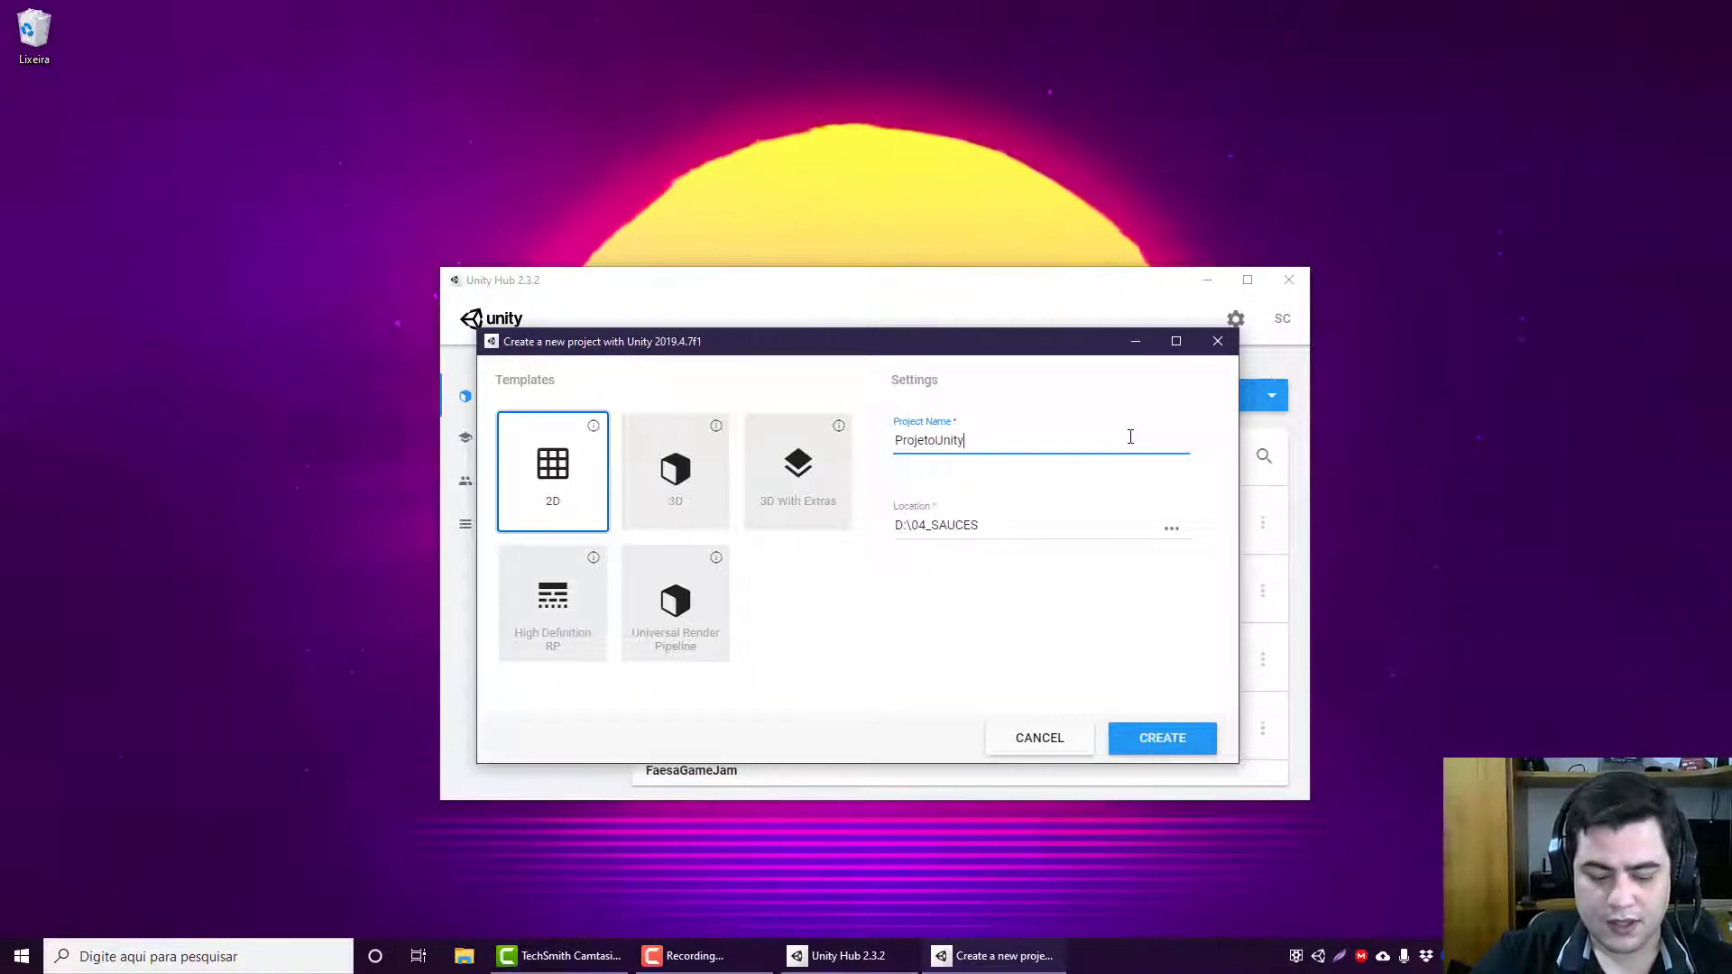
{"action": "type", "text": "Iniciante"}
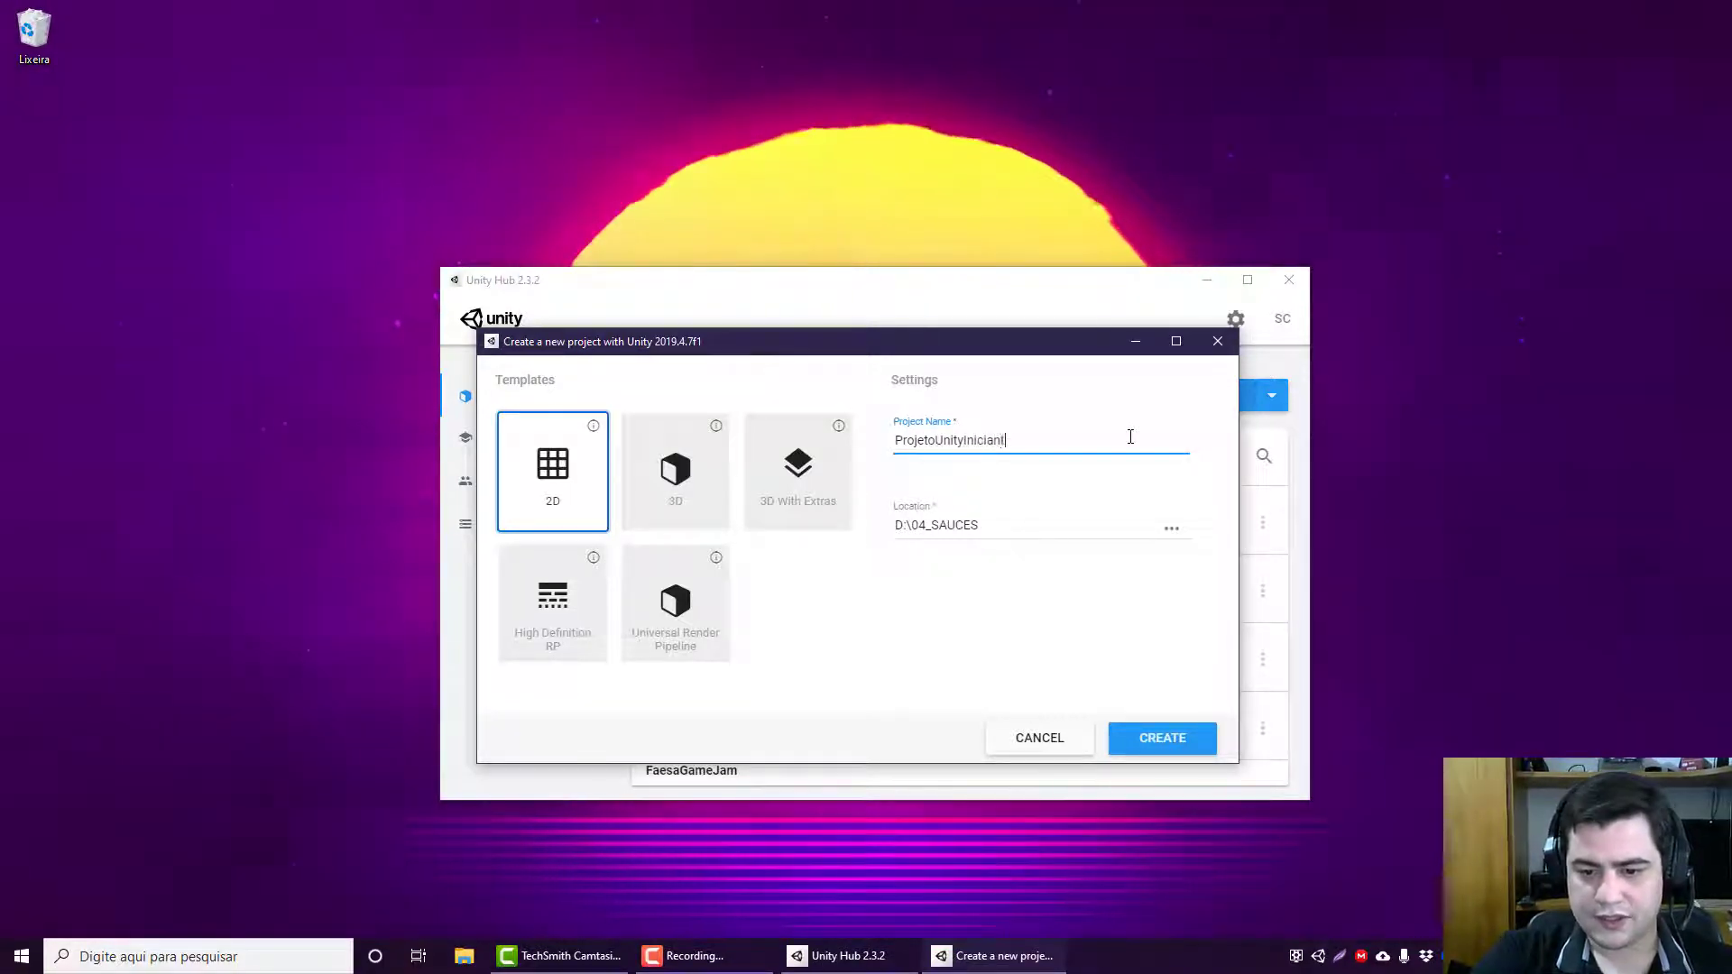
{"action": "left_click", "coordinate": [1162, 738]}
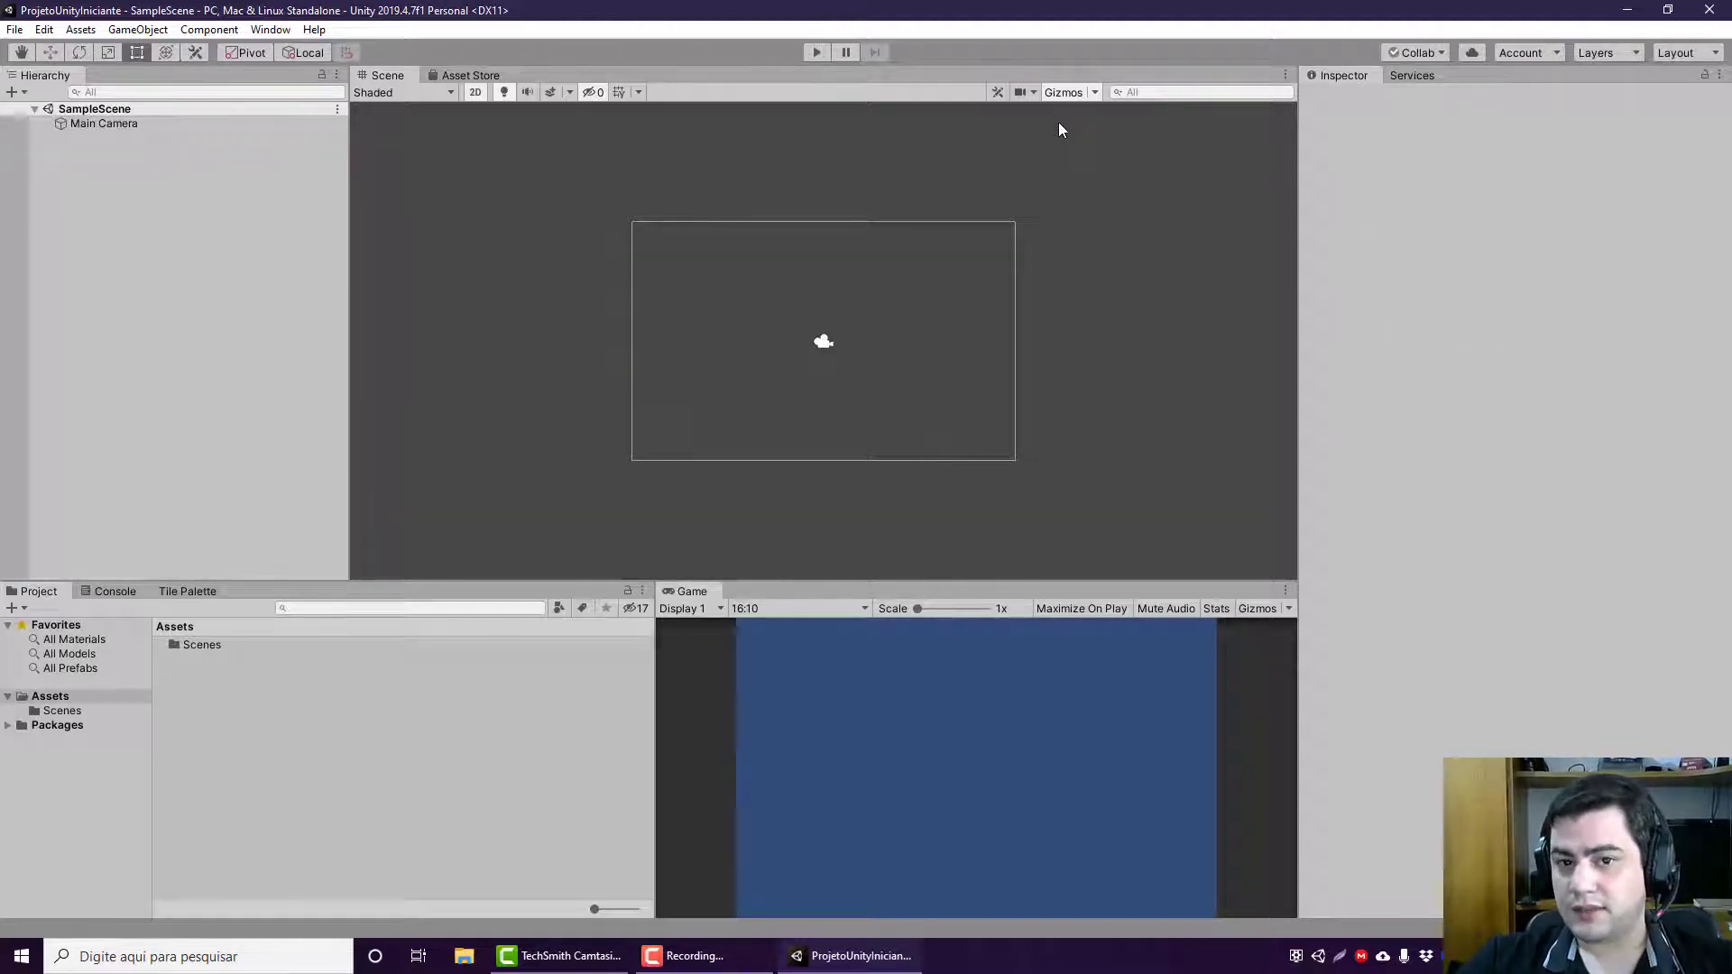
Step: Try the 2 by 3, 4 Split, Default, Tall and Wide editor layouts one after another
{"action": "left_click", "coordinate": [1668, 56]}
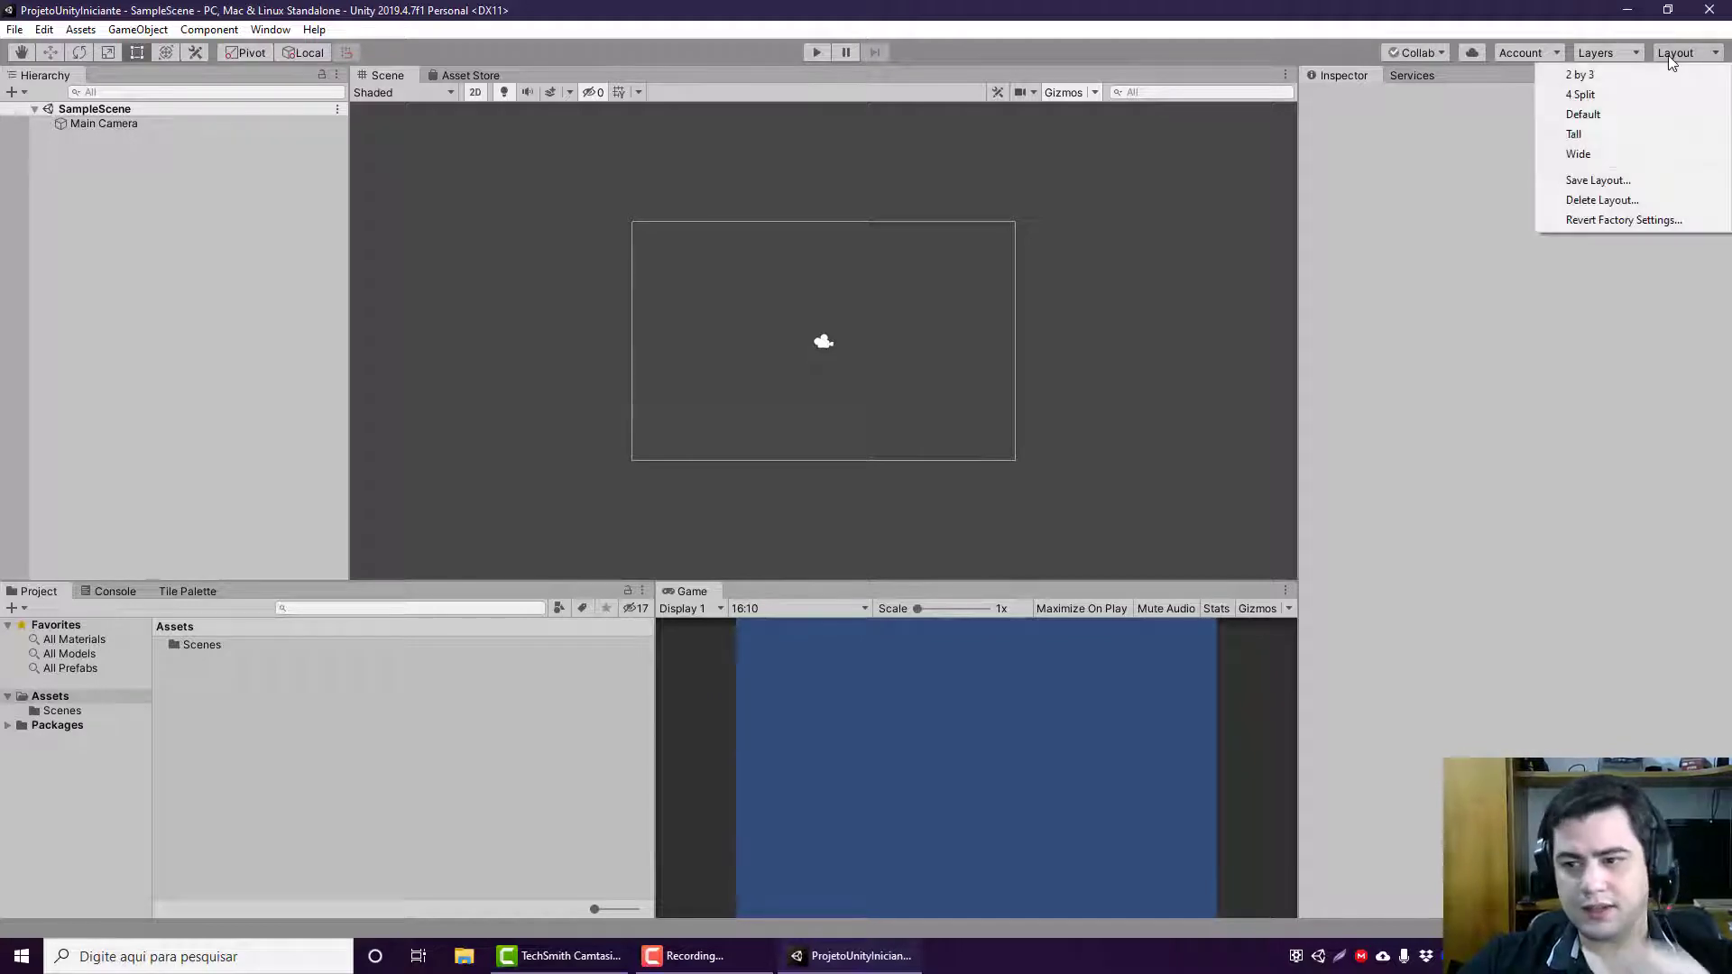
{"action": "left_click", "coordinate": [1641, 75]}
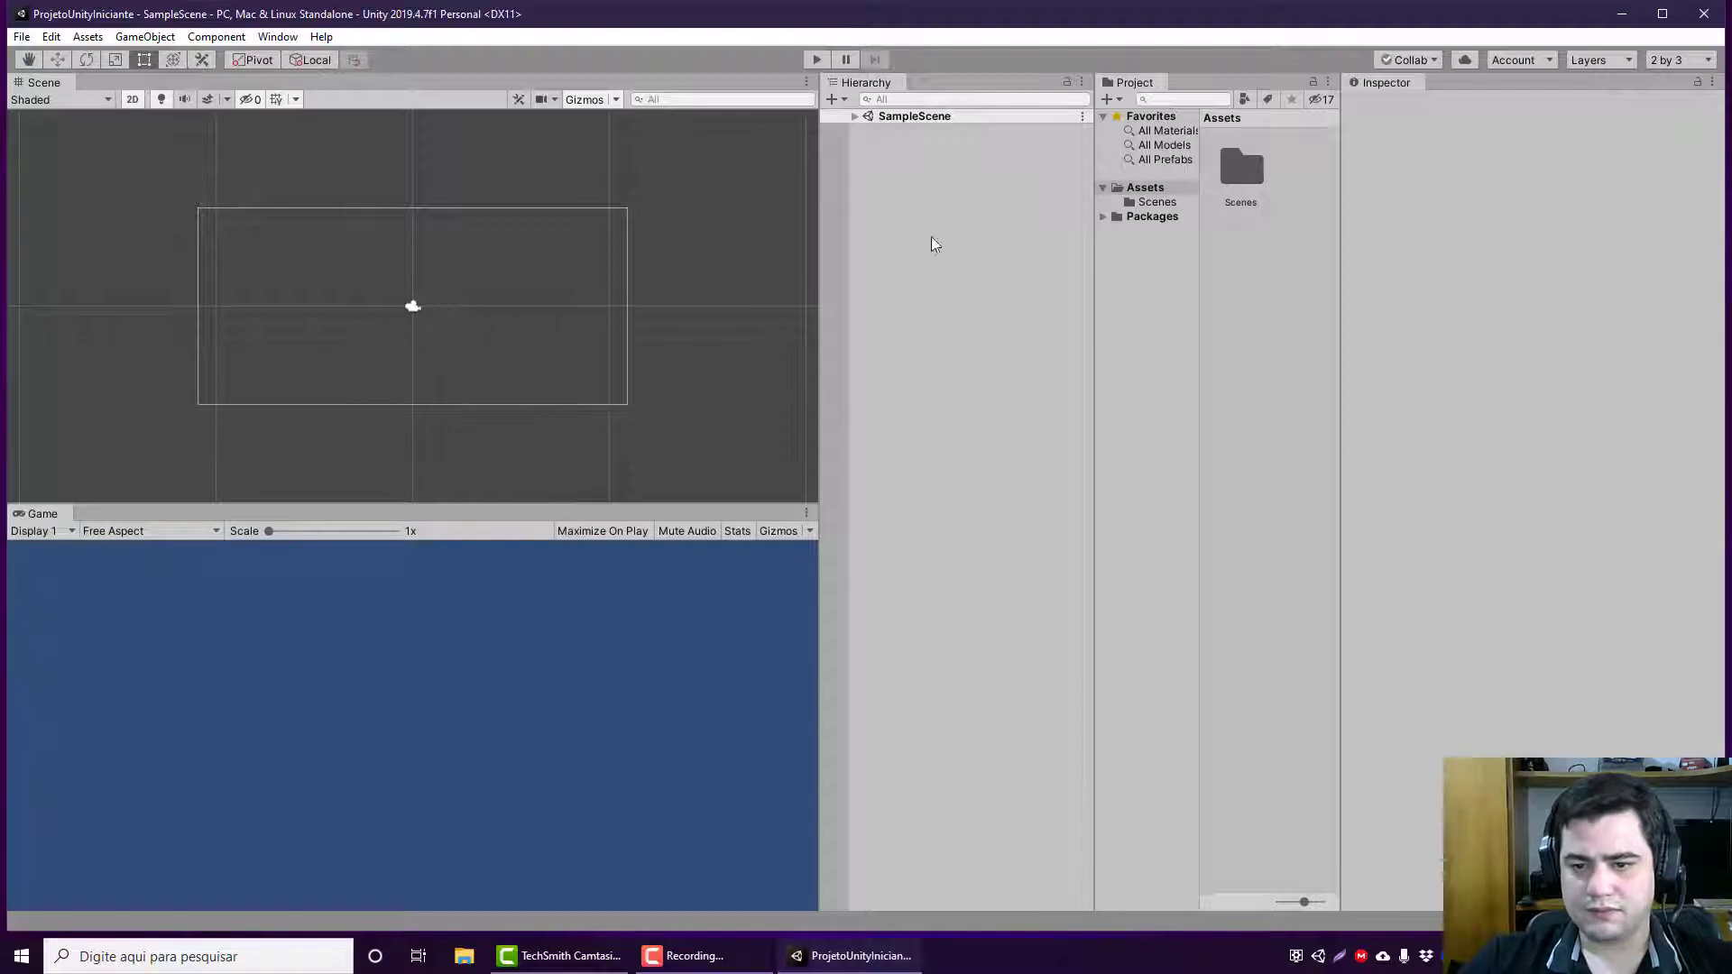
{"action": "left_click", "coordinate": [1688, 60]}
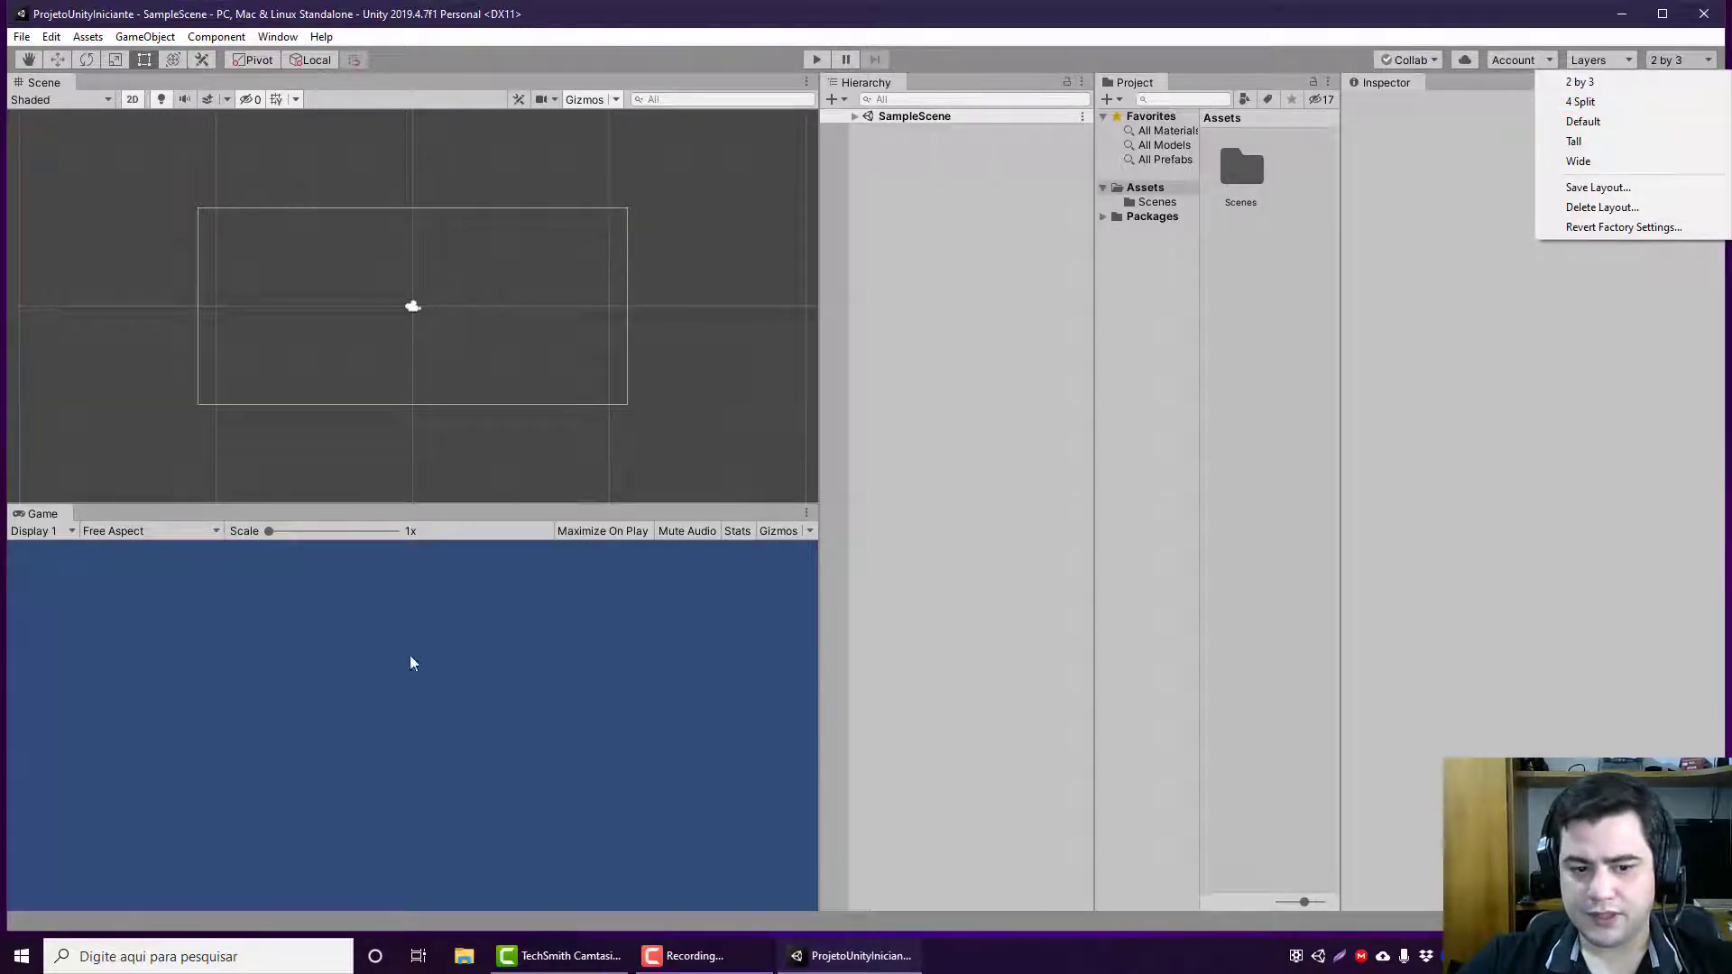
{"action": "left_click", "coordinate": [1577, 105]}
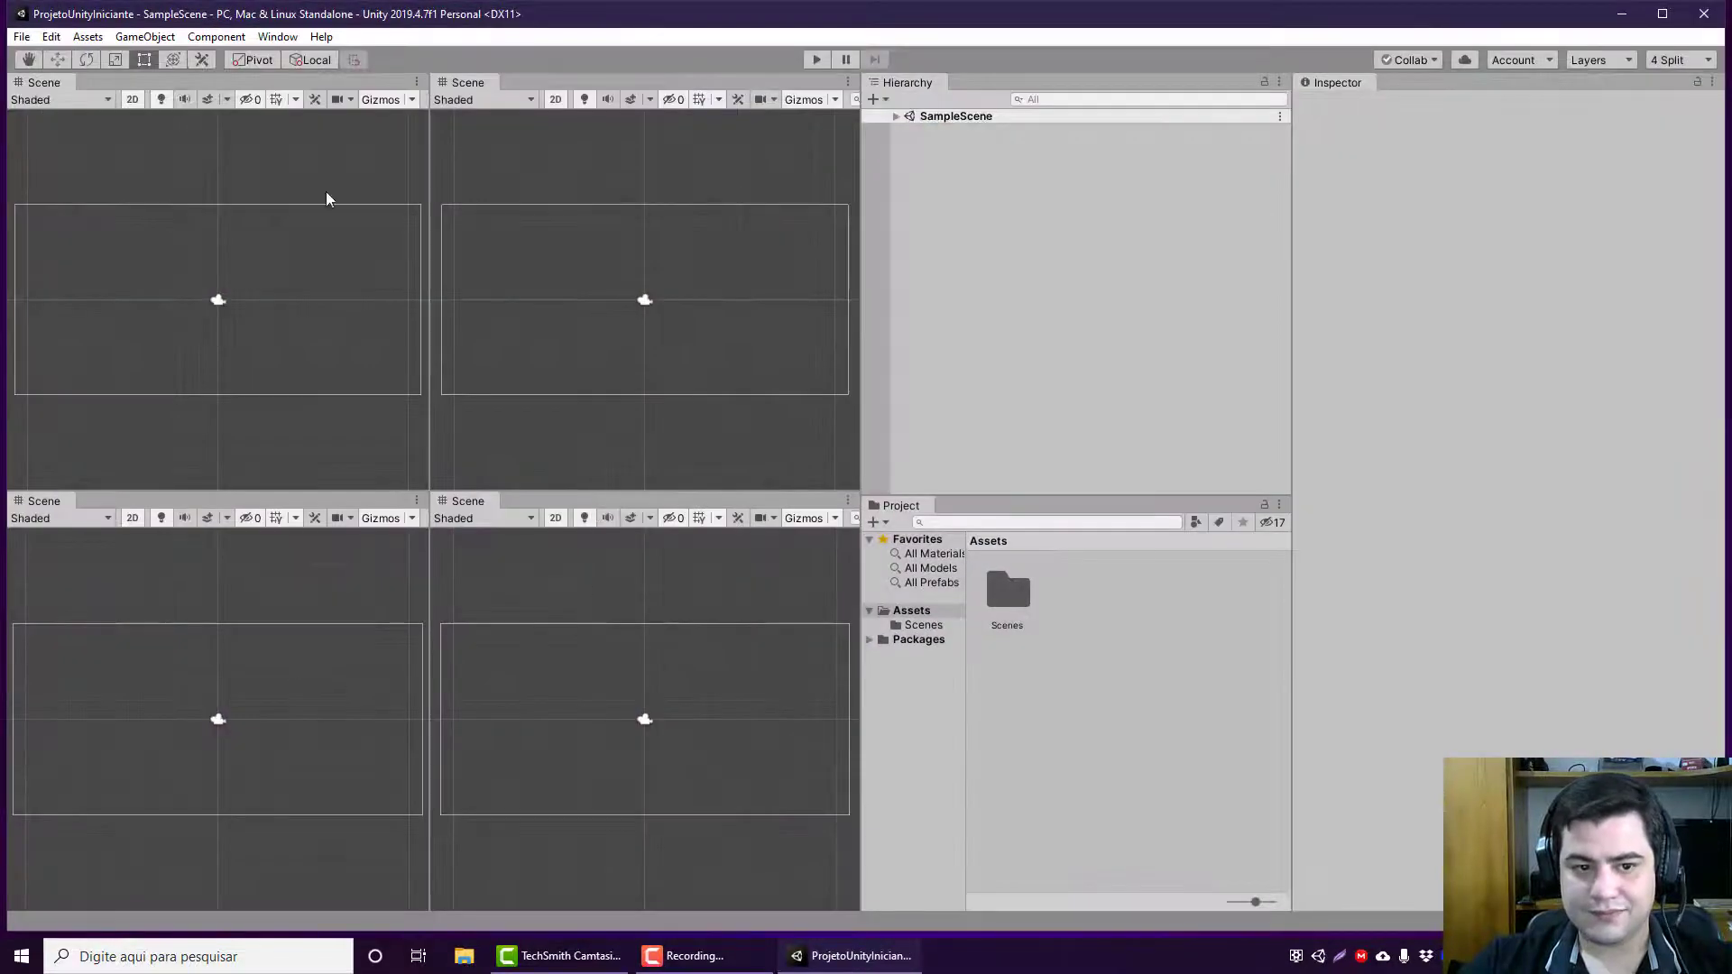
{"action": "left_click", "coordinate": [1685, 60]}
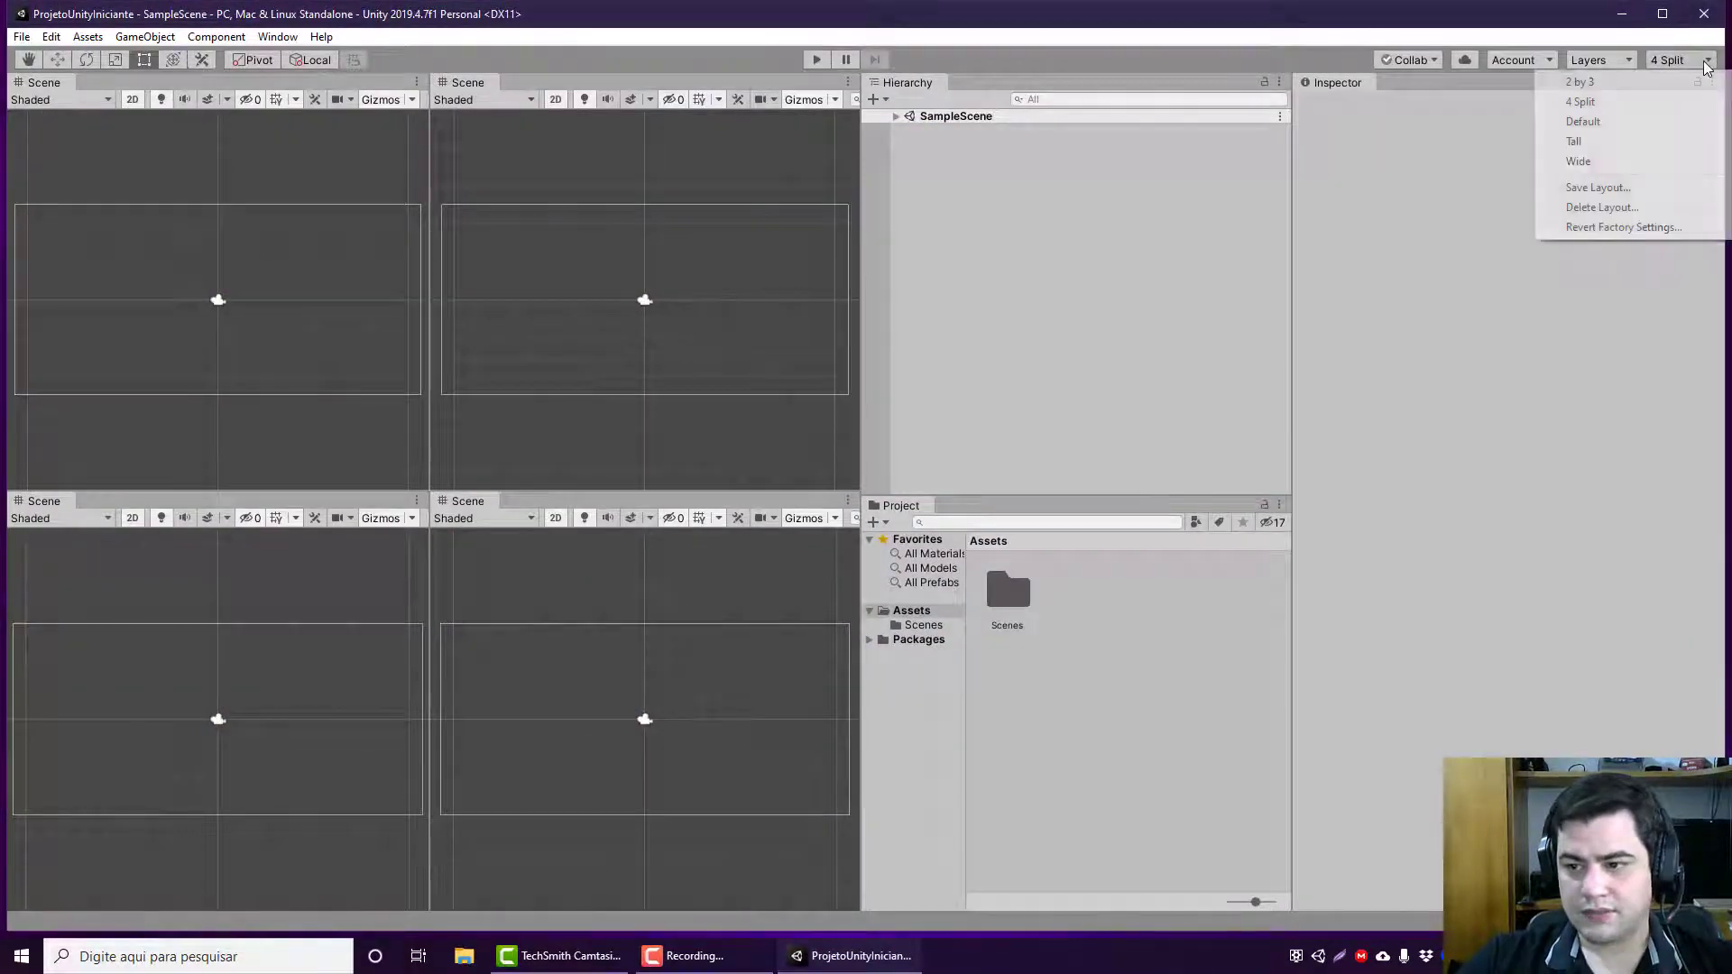
{"action": "left_click", "coordinate": [1602, 128]}
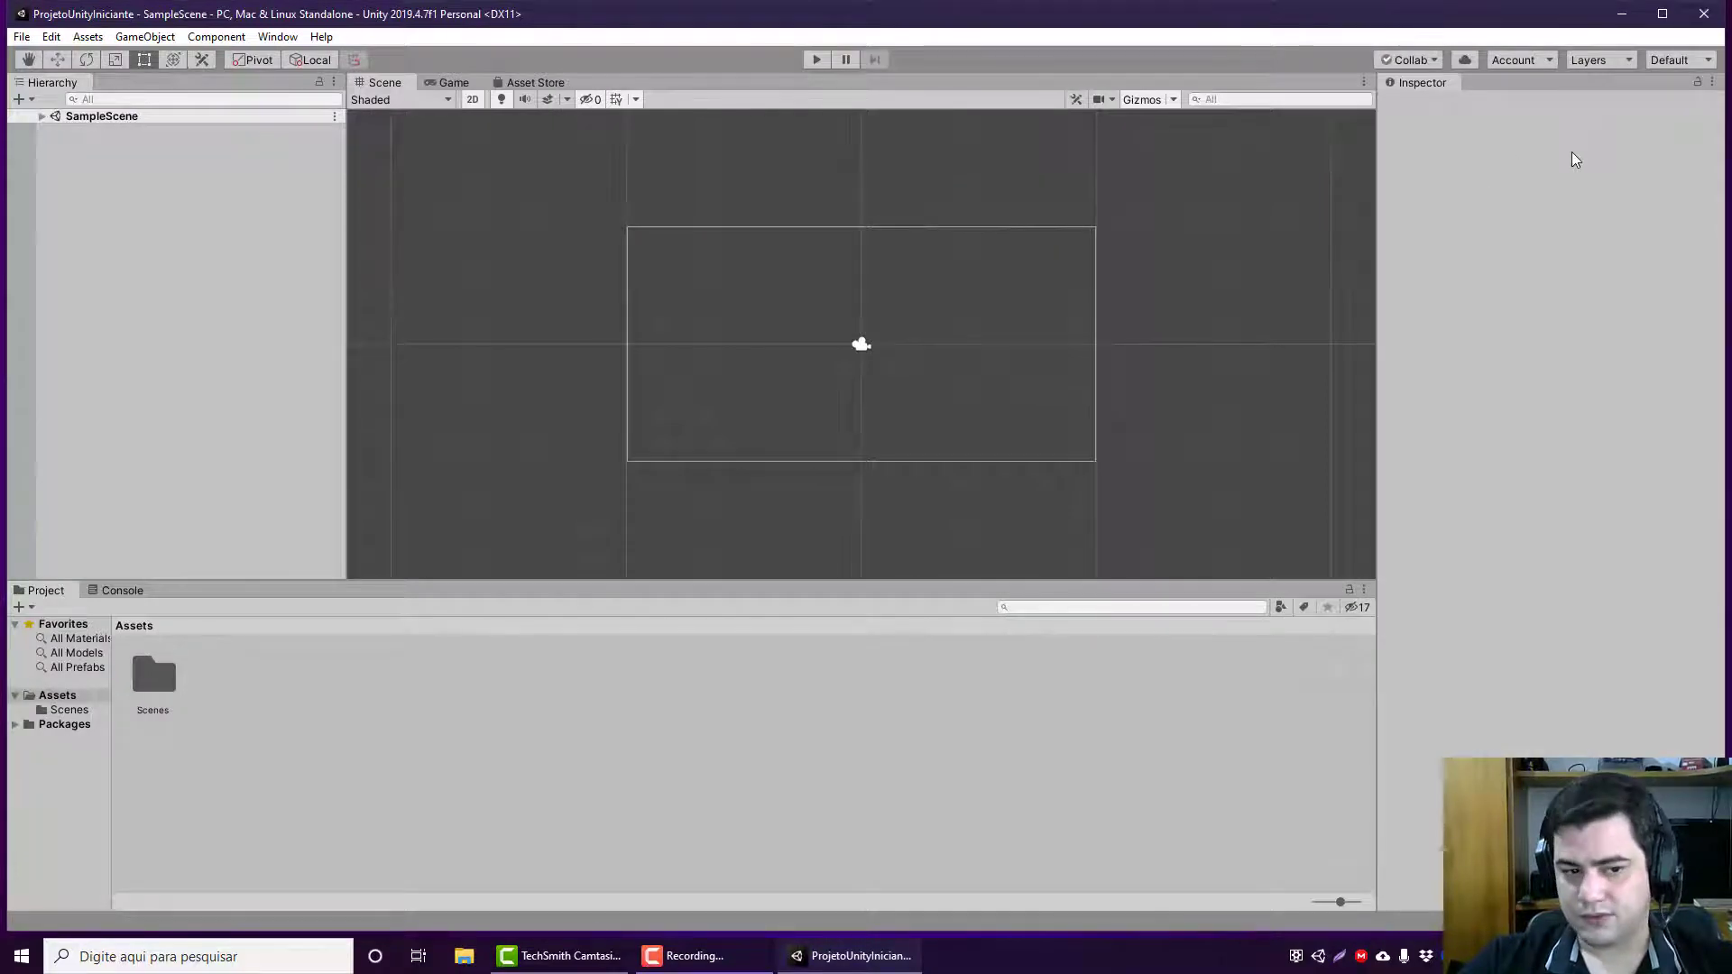
{"action": "left_click", "coordinate": [1700, 59]}
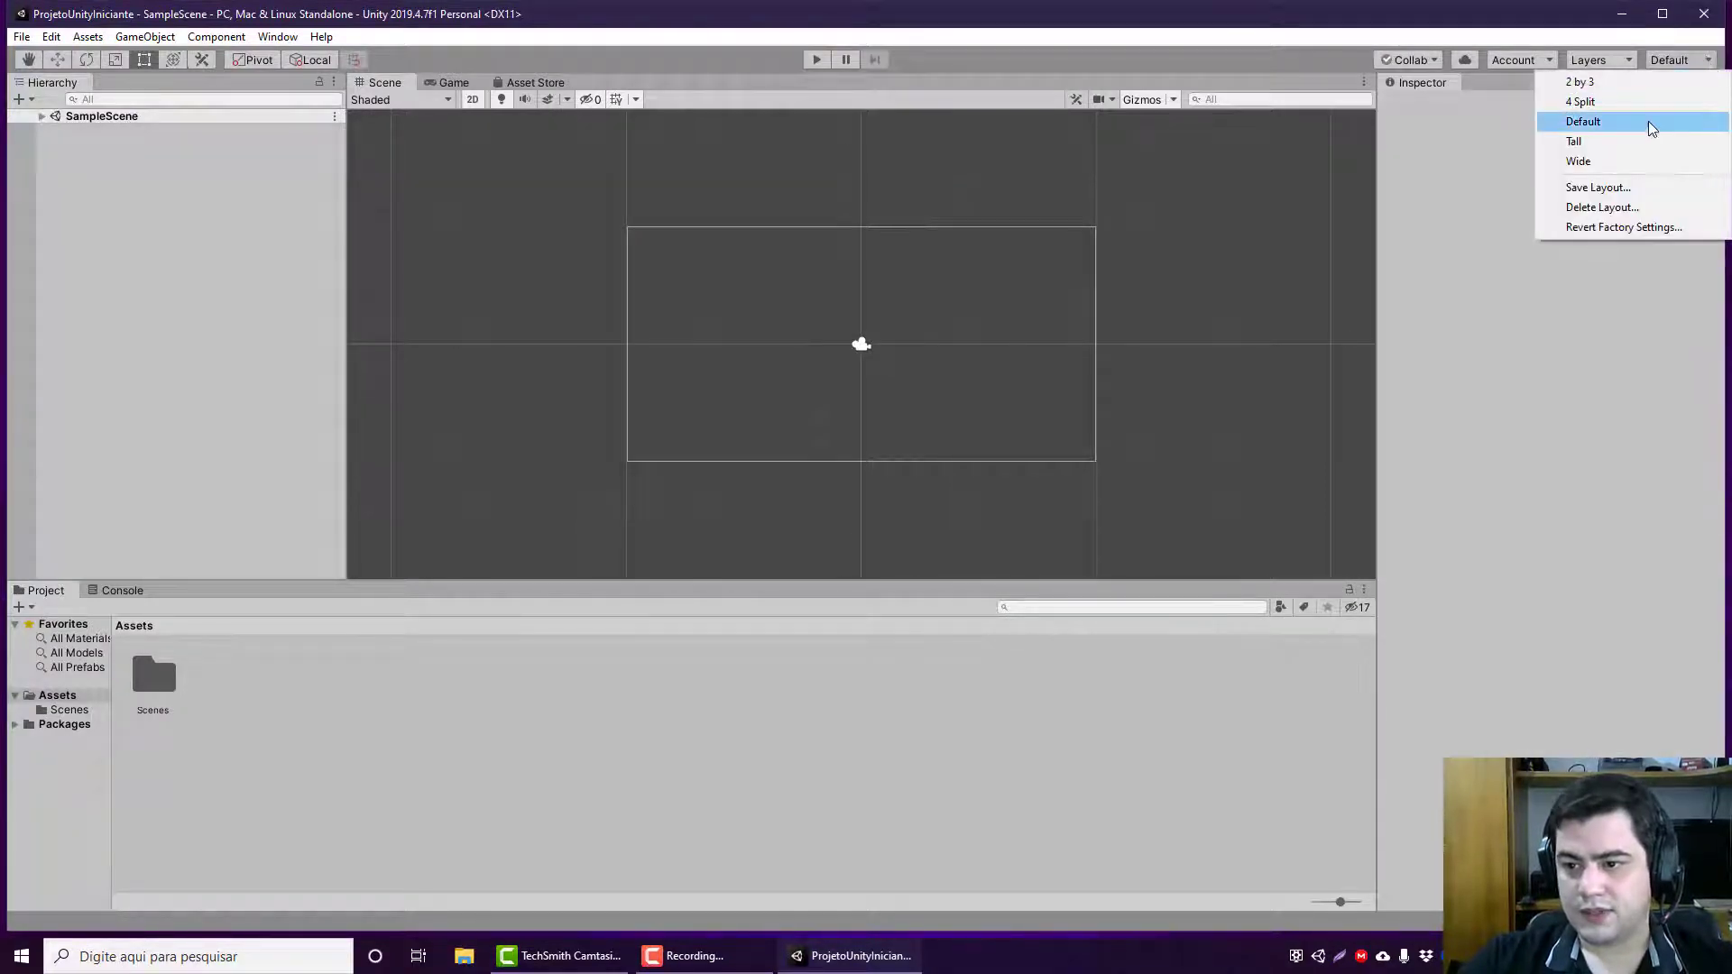
{"action": "left_click", "coordinate": [1631, 143]}
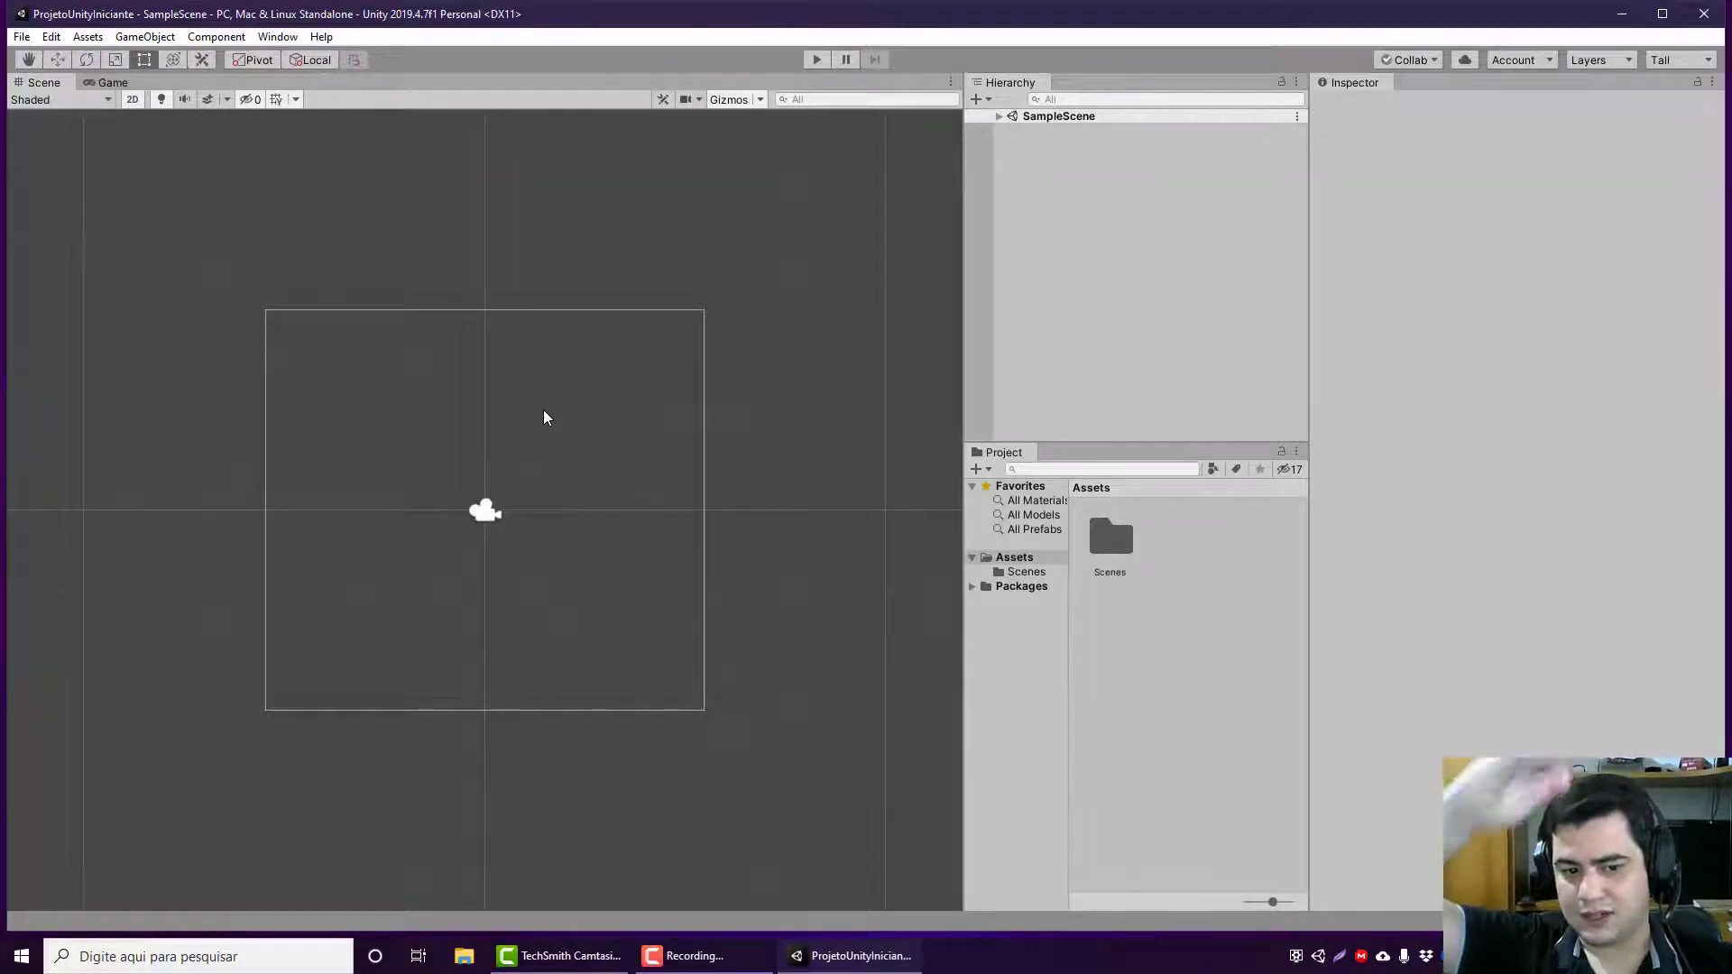
{"action": "left_click", "coordinate": [1678, 60]}
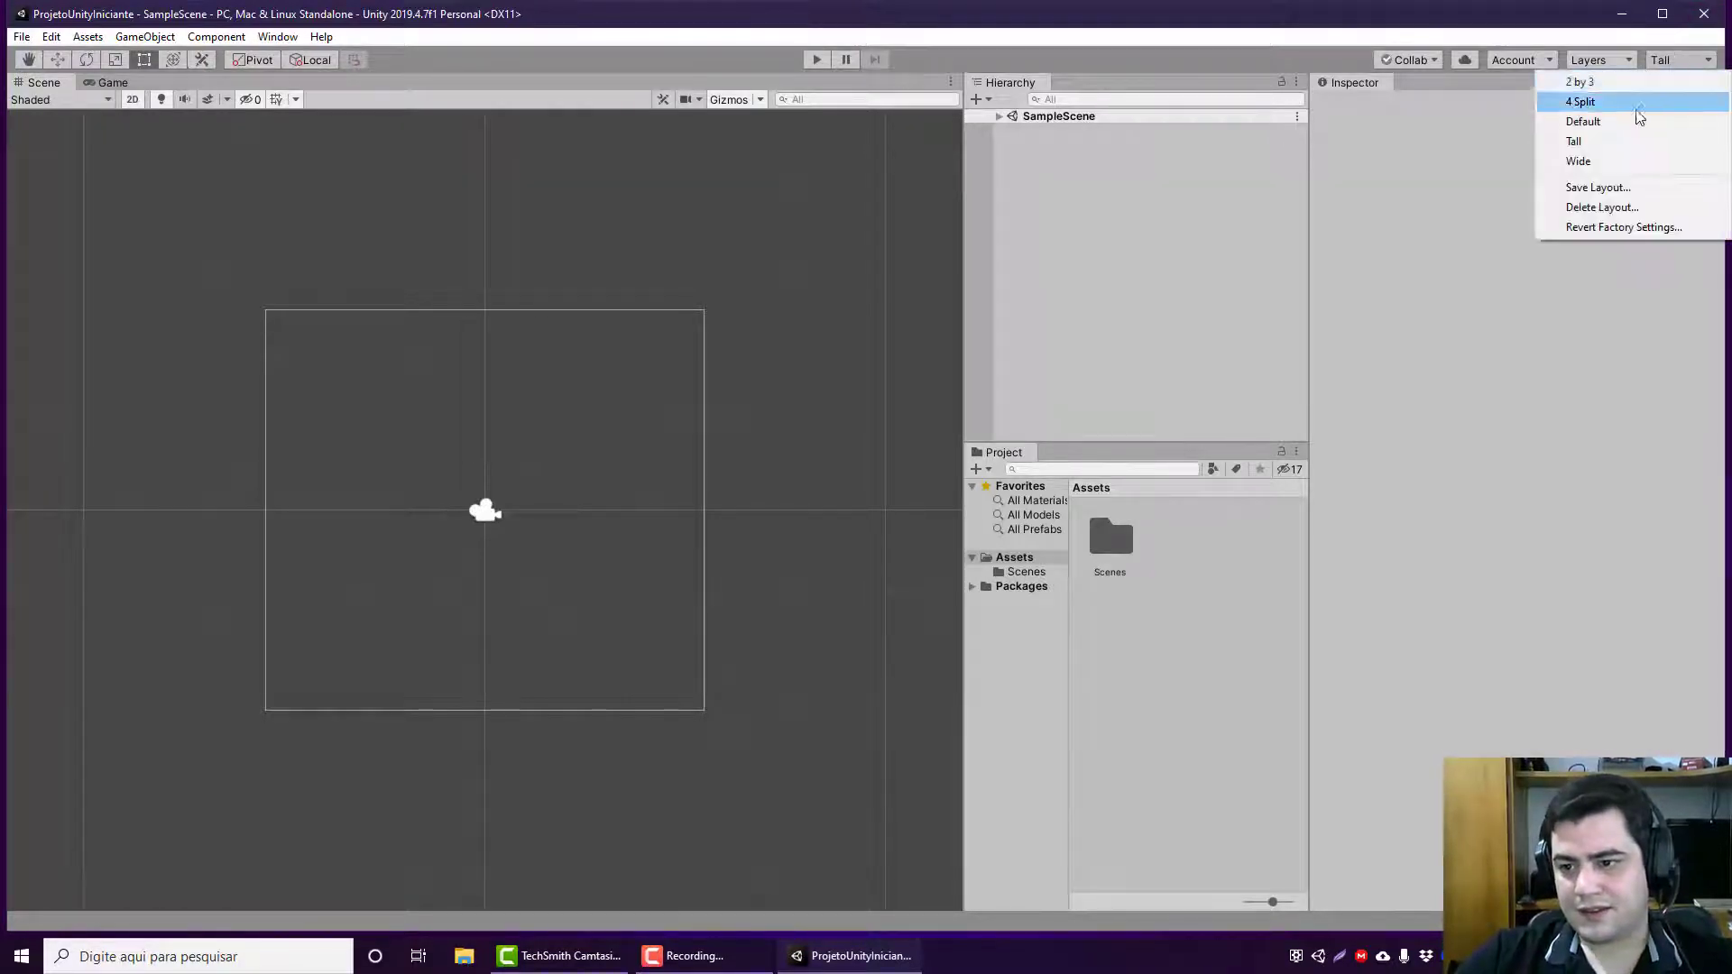
{"action": "left_click", "coordinate": [1590, 160]}
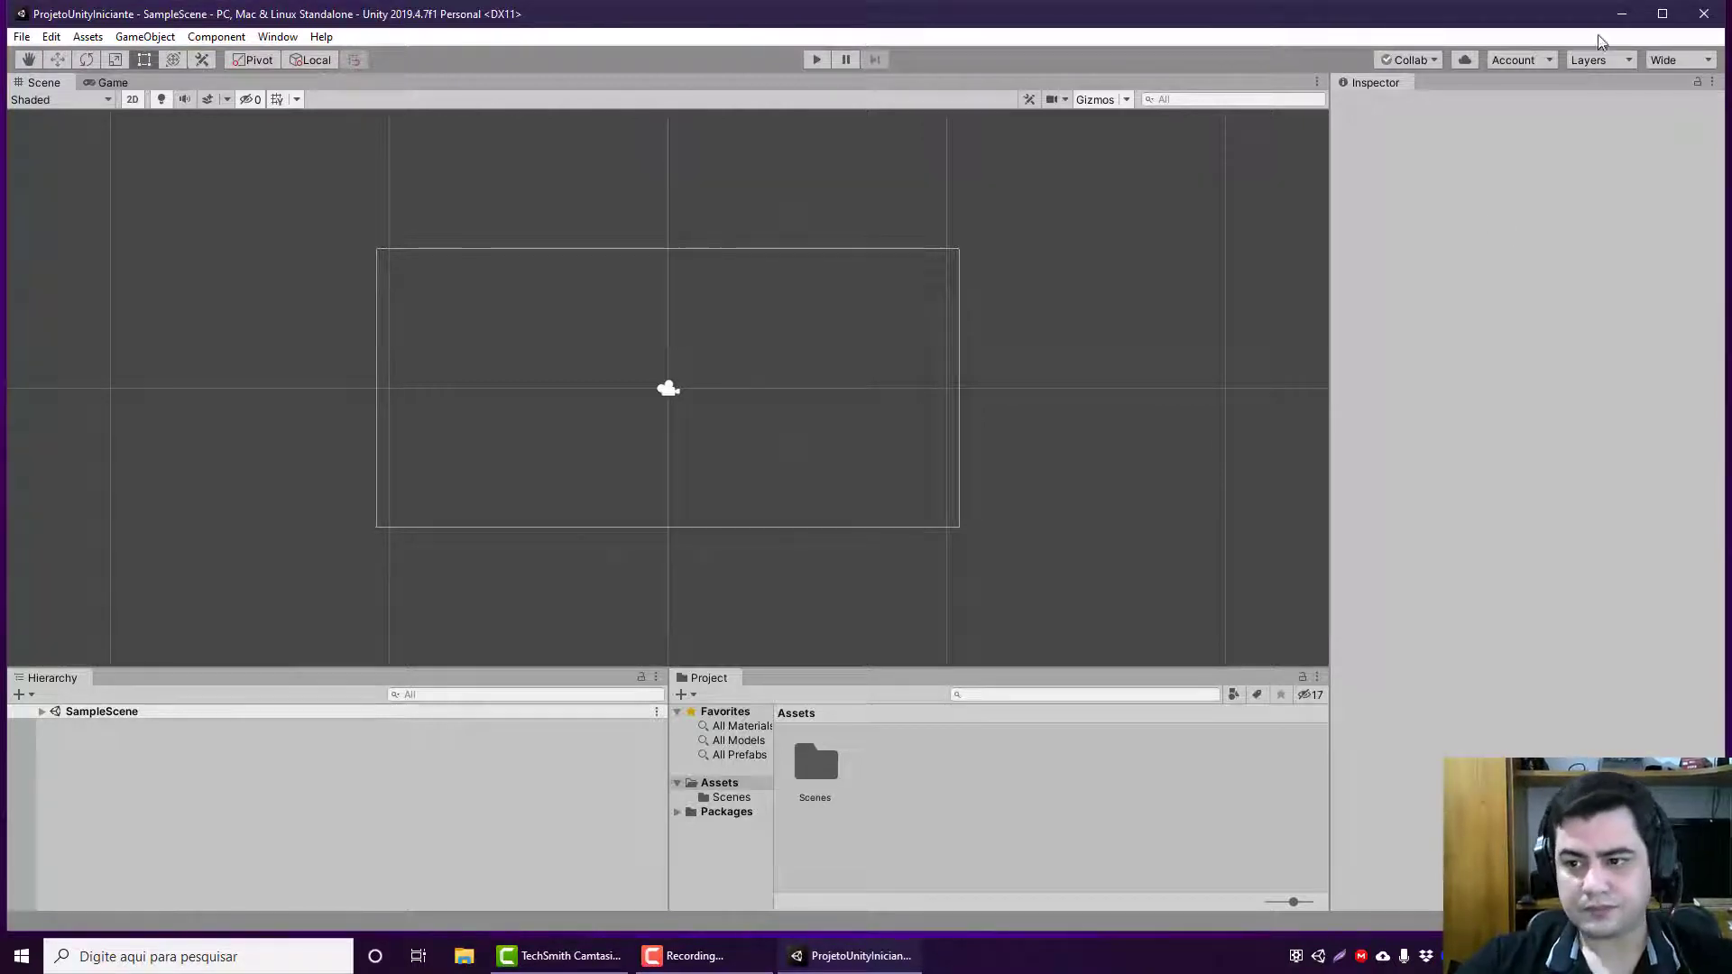
Step: Apply the Default editor layout and maximize the editor window
{"action": "left_click", "coordinate": [1674, 60]}
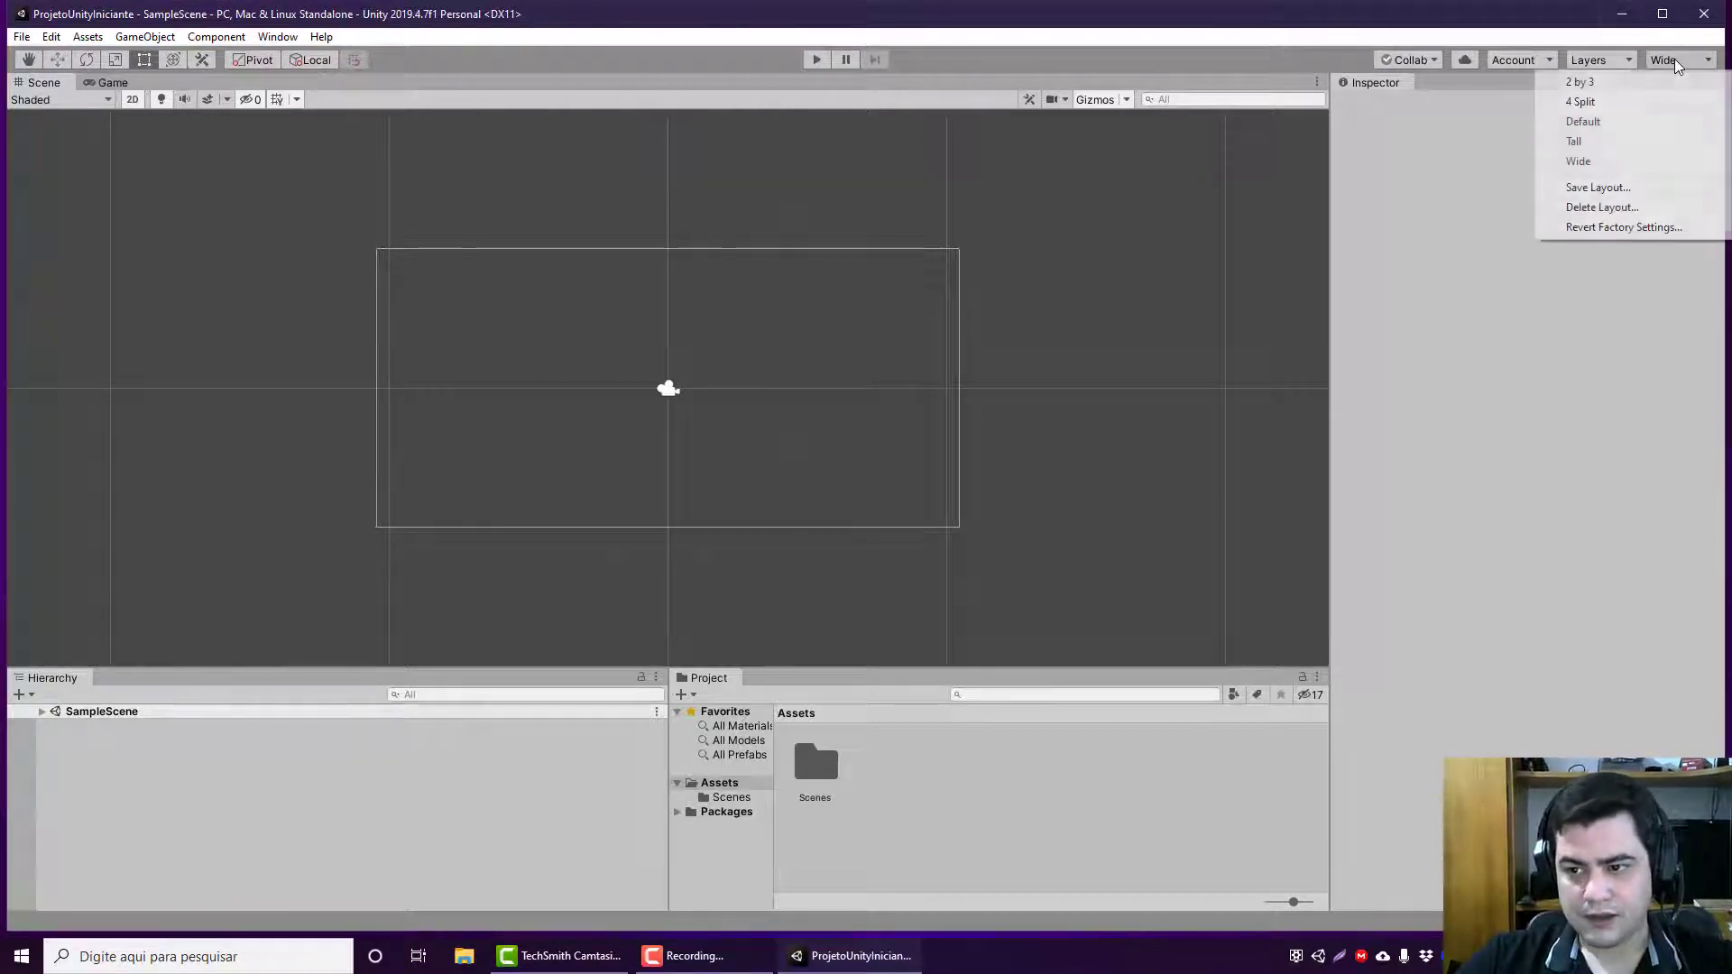
{"action": "left_click", "coordinate": [1594, 120]}
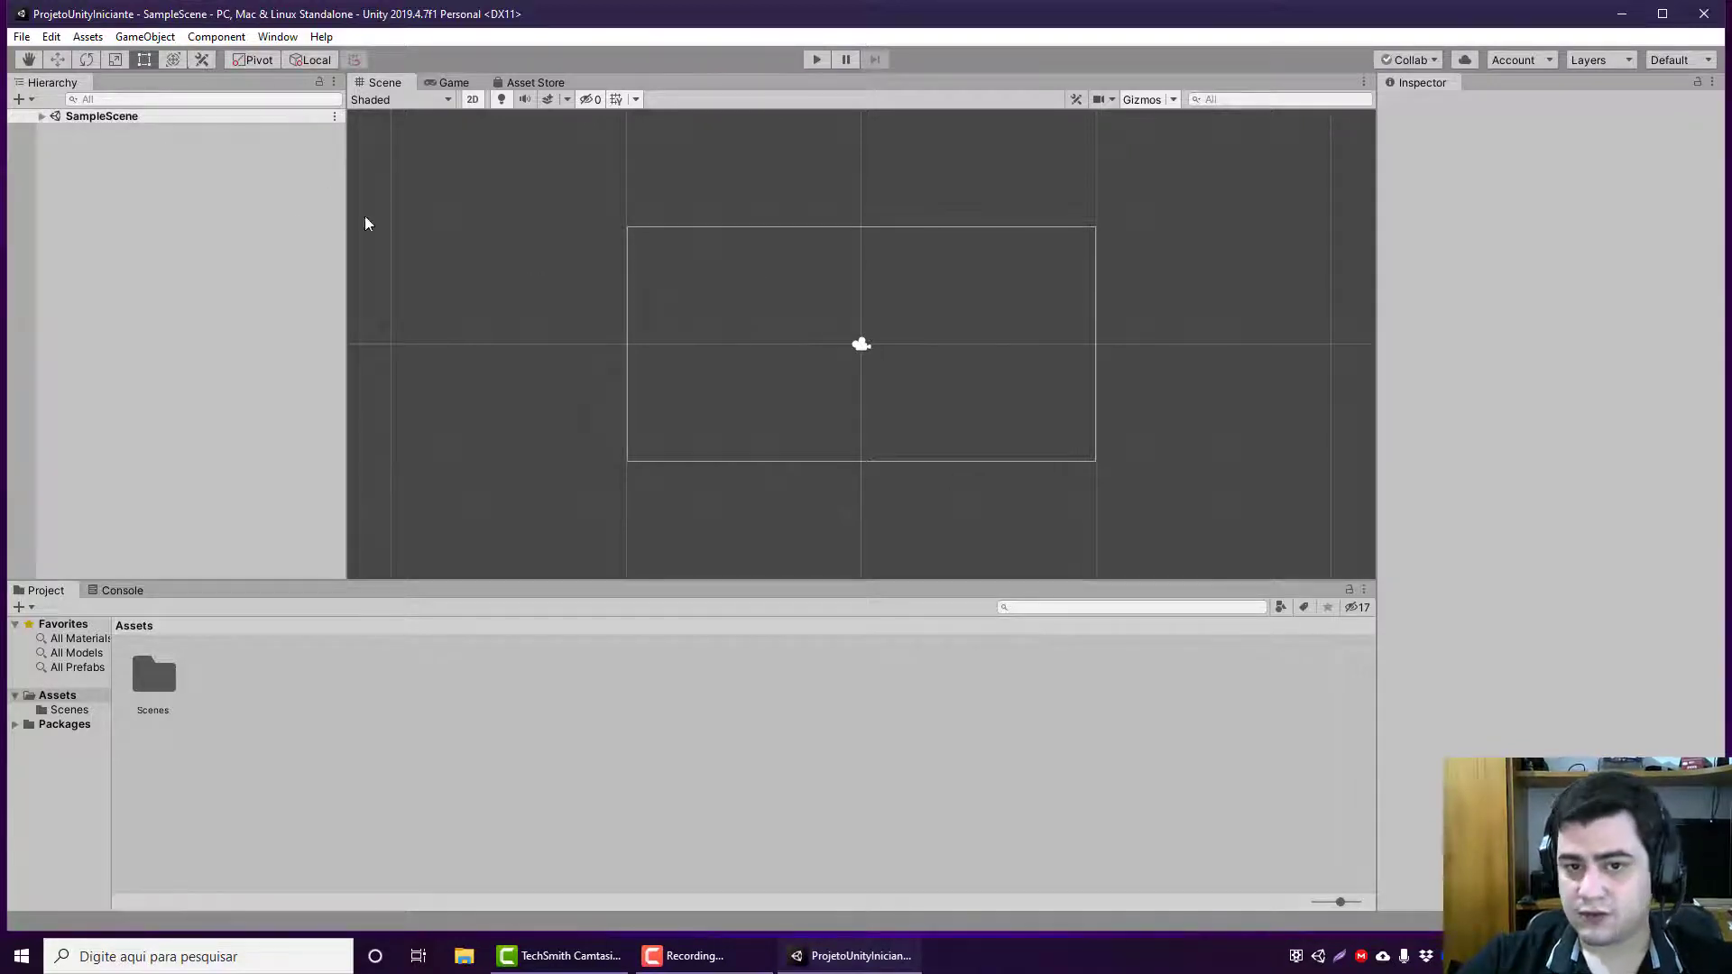
{"action": "left_click", "coordinate": [1662, 13]}
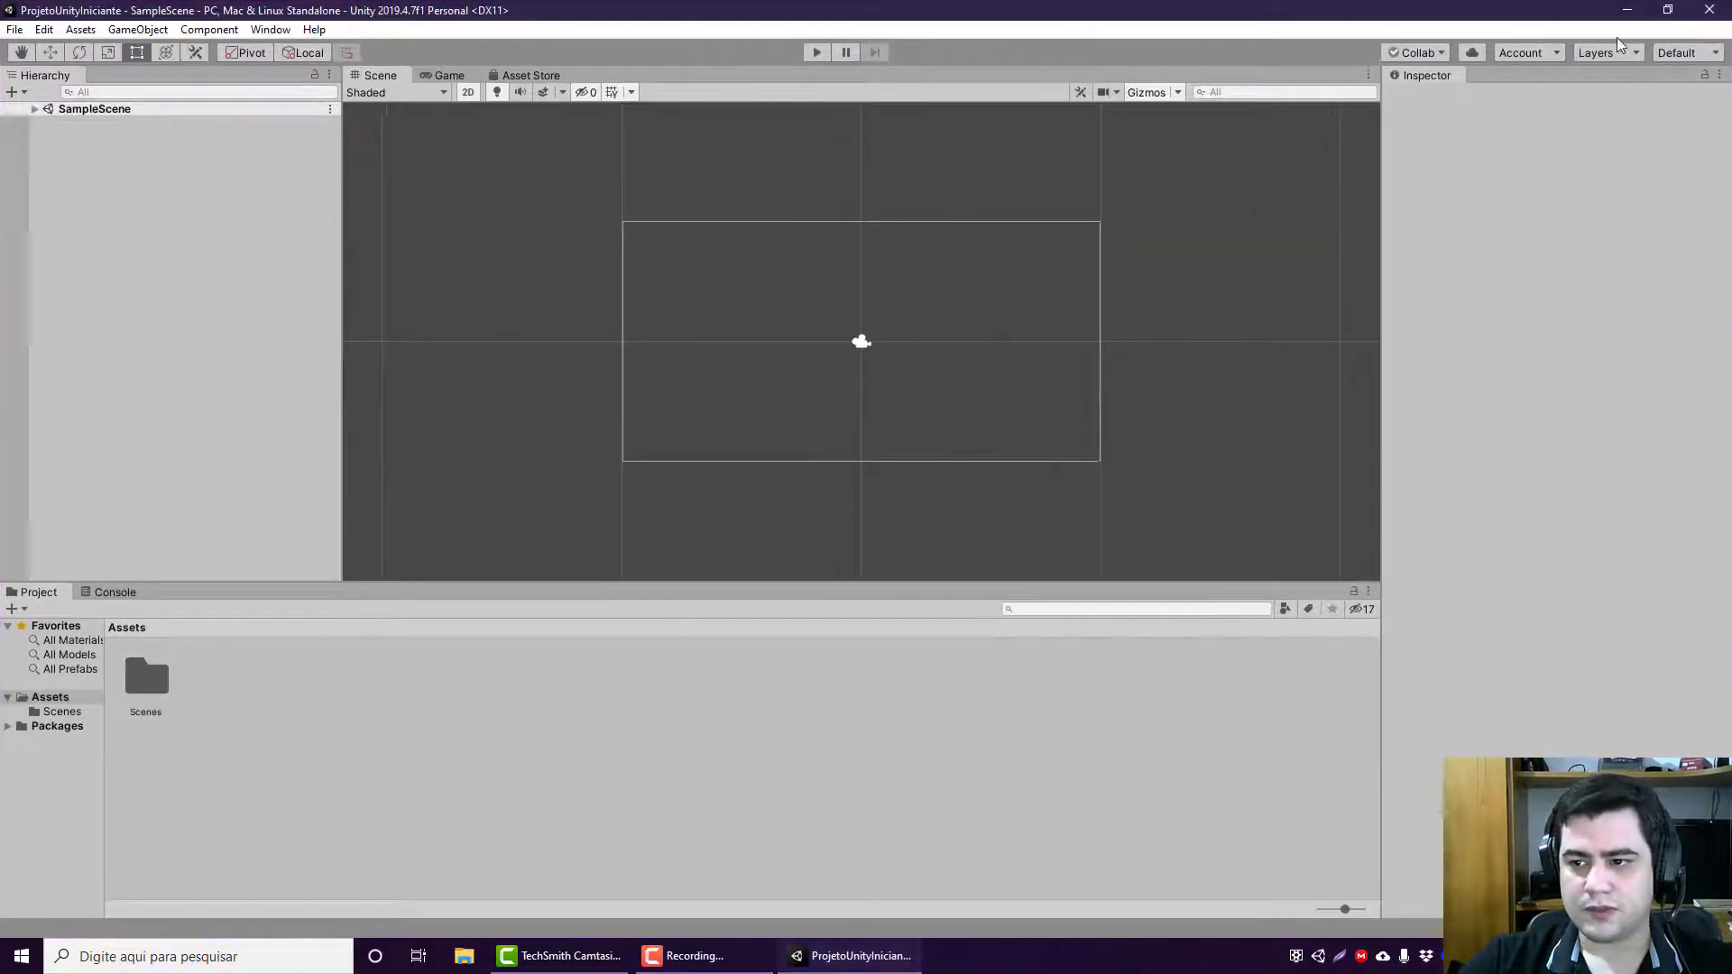
{"action": "left_click", "coordinate": [9, 33]}
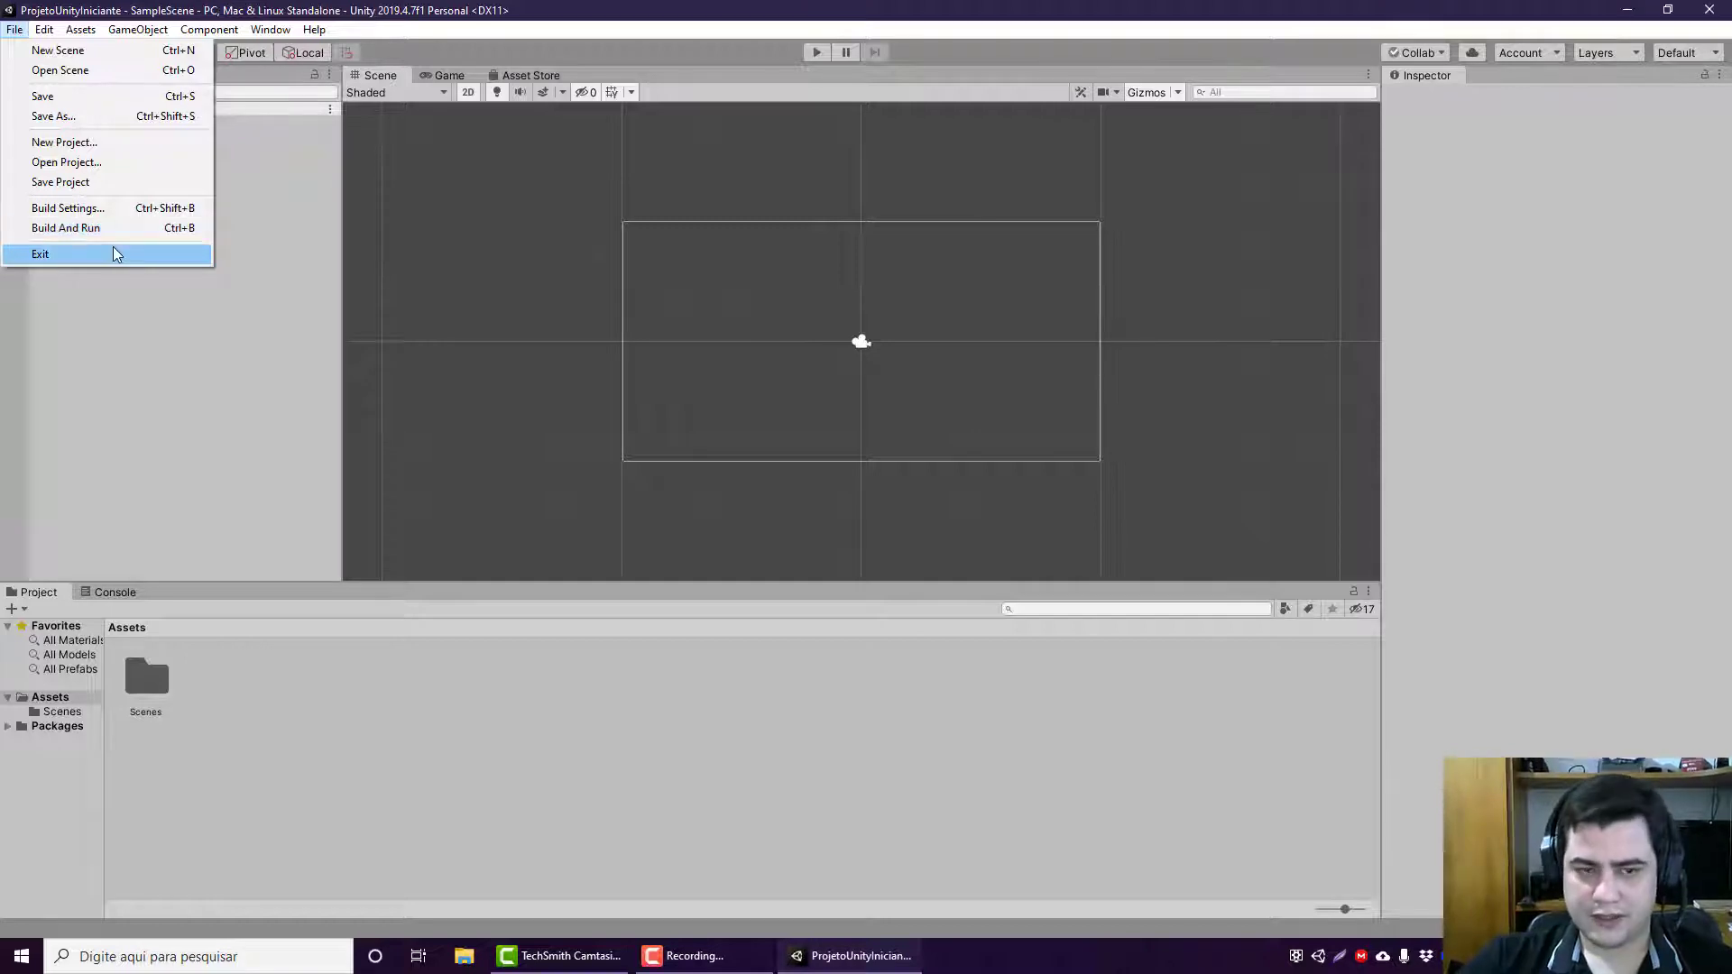
{"action": "mouse_move", "coordinate": [45, 31]}
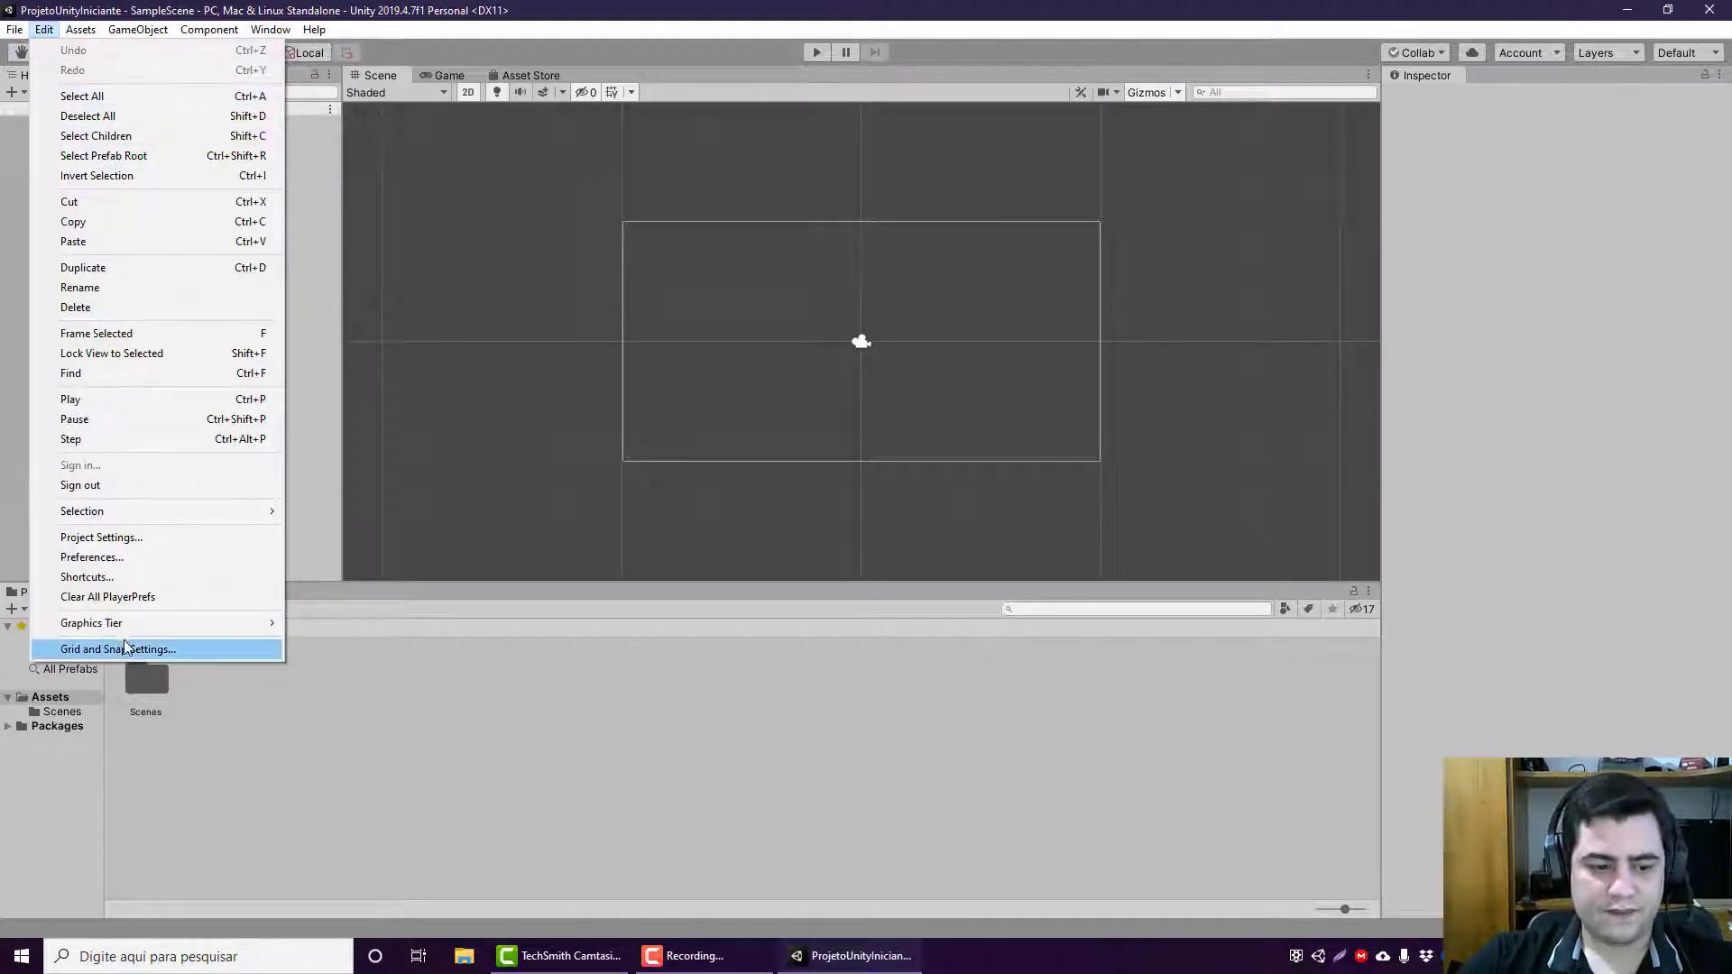
{"action": "mouse_move", "coordinate": [174, 514]}
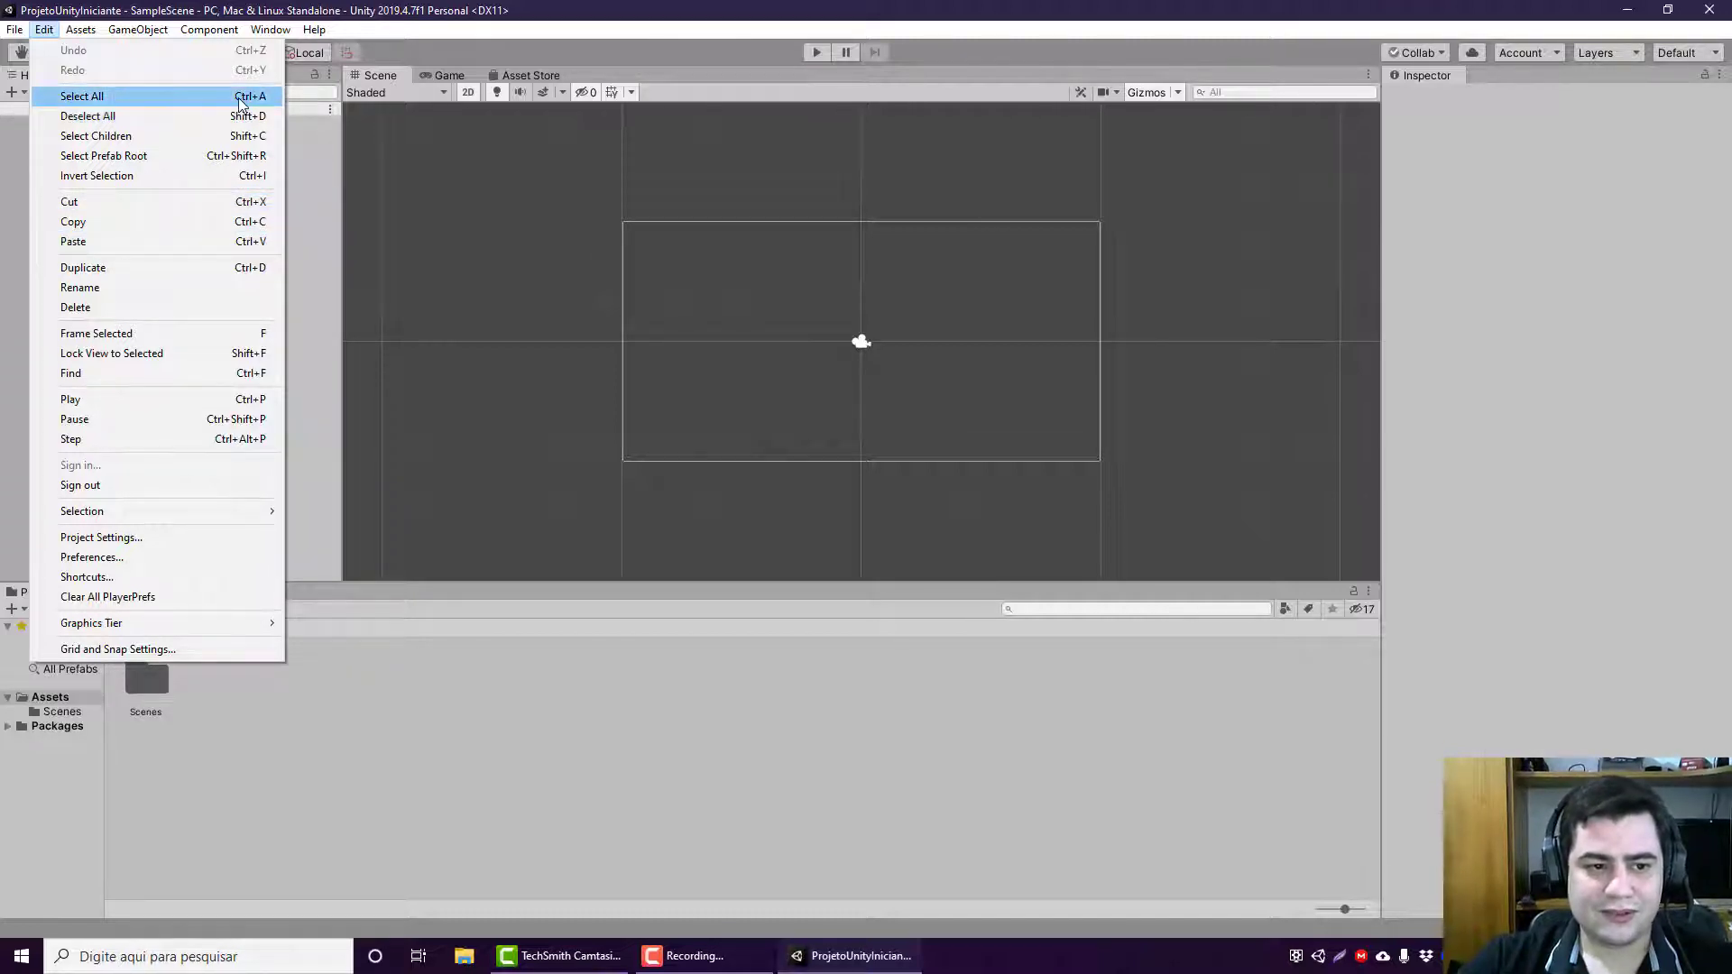
{"action": "left_click", "coordinate": [322, 181]}
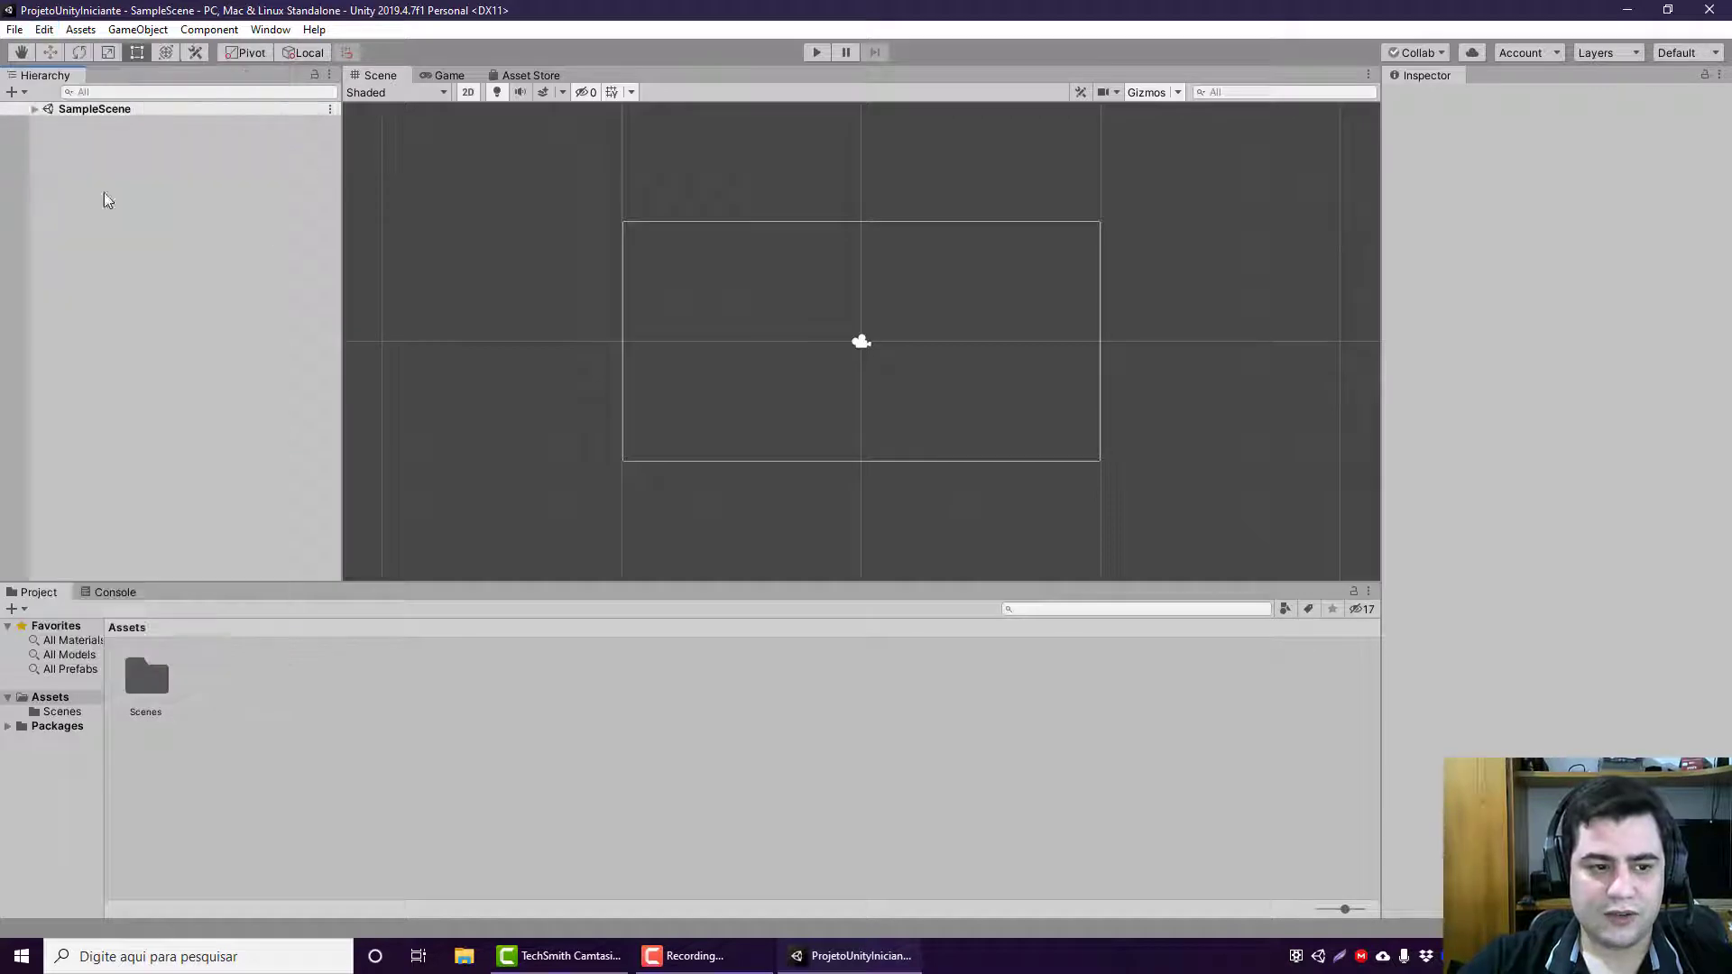
Step: Expand SampleScene in the Hierarchy and select everything in it, including the Main Camera
{"action": "left_click", "coordinate": [35, 109]}
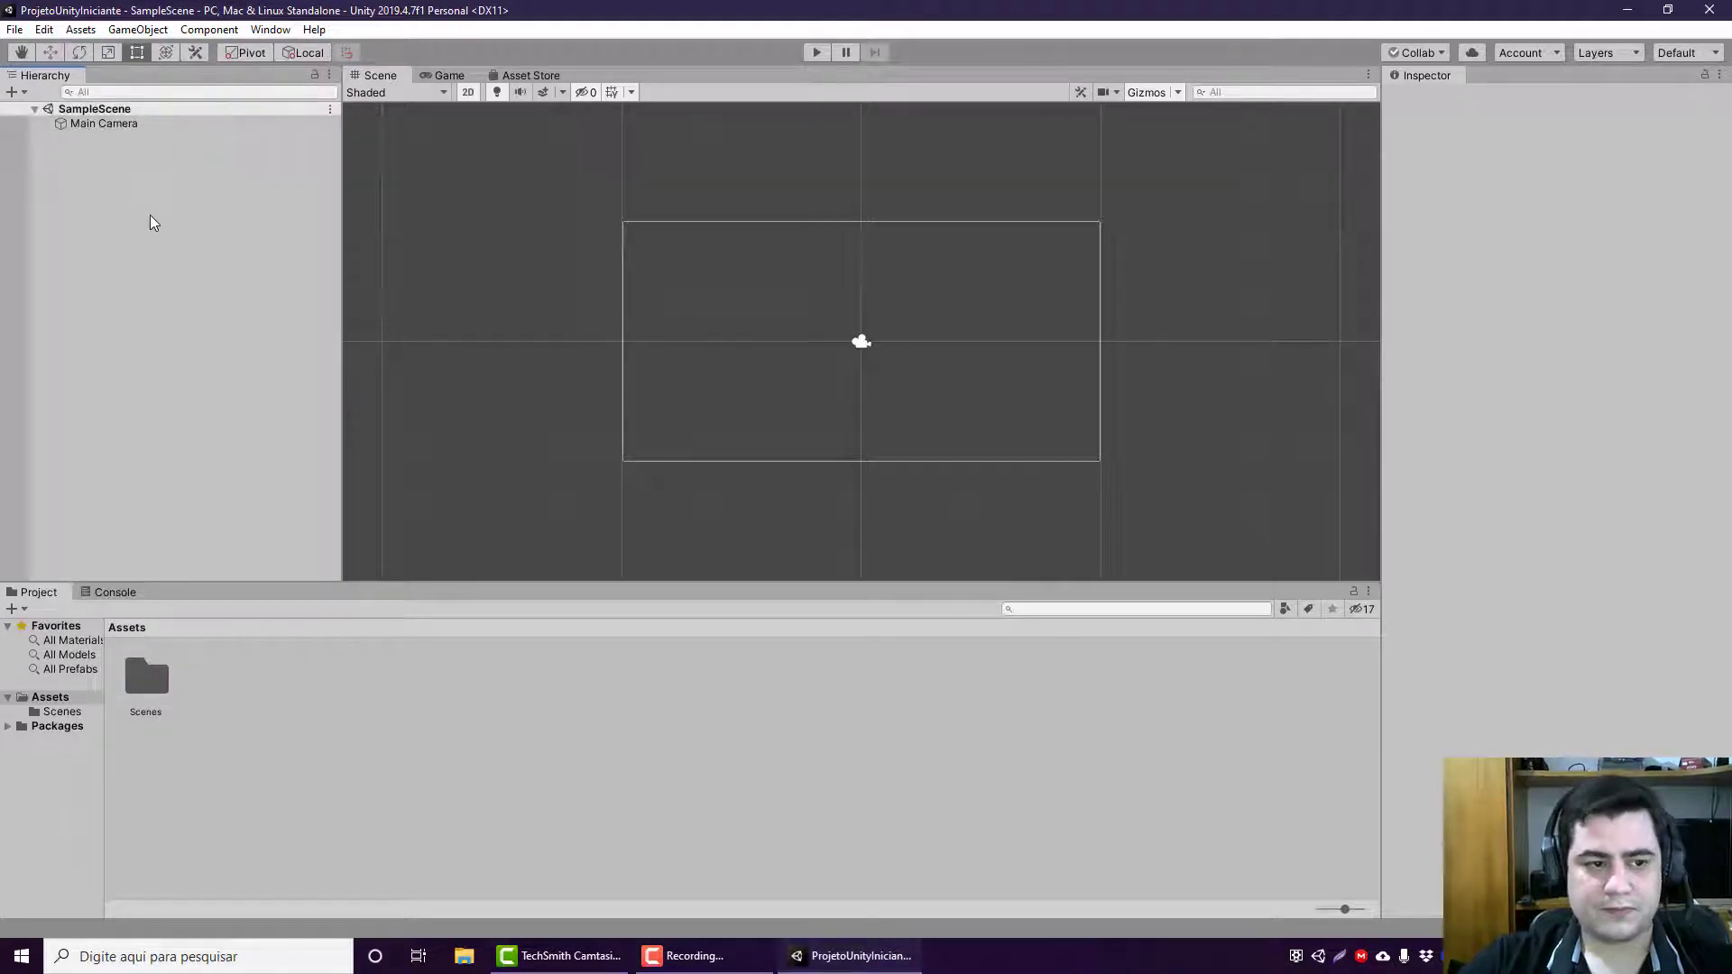
{"action": "key", "text": "ctrl+a"}
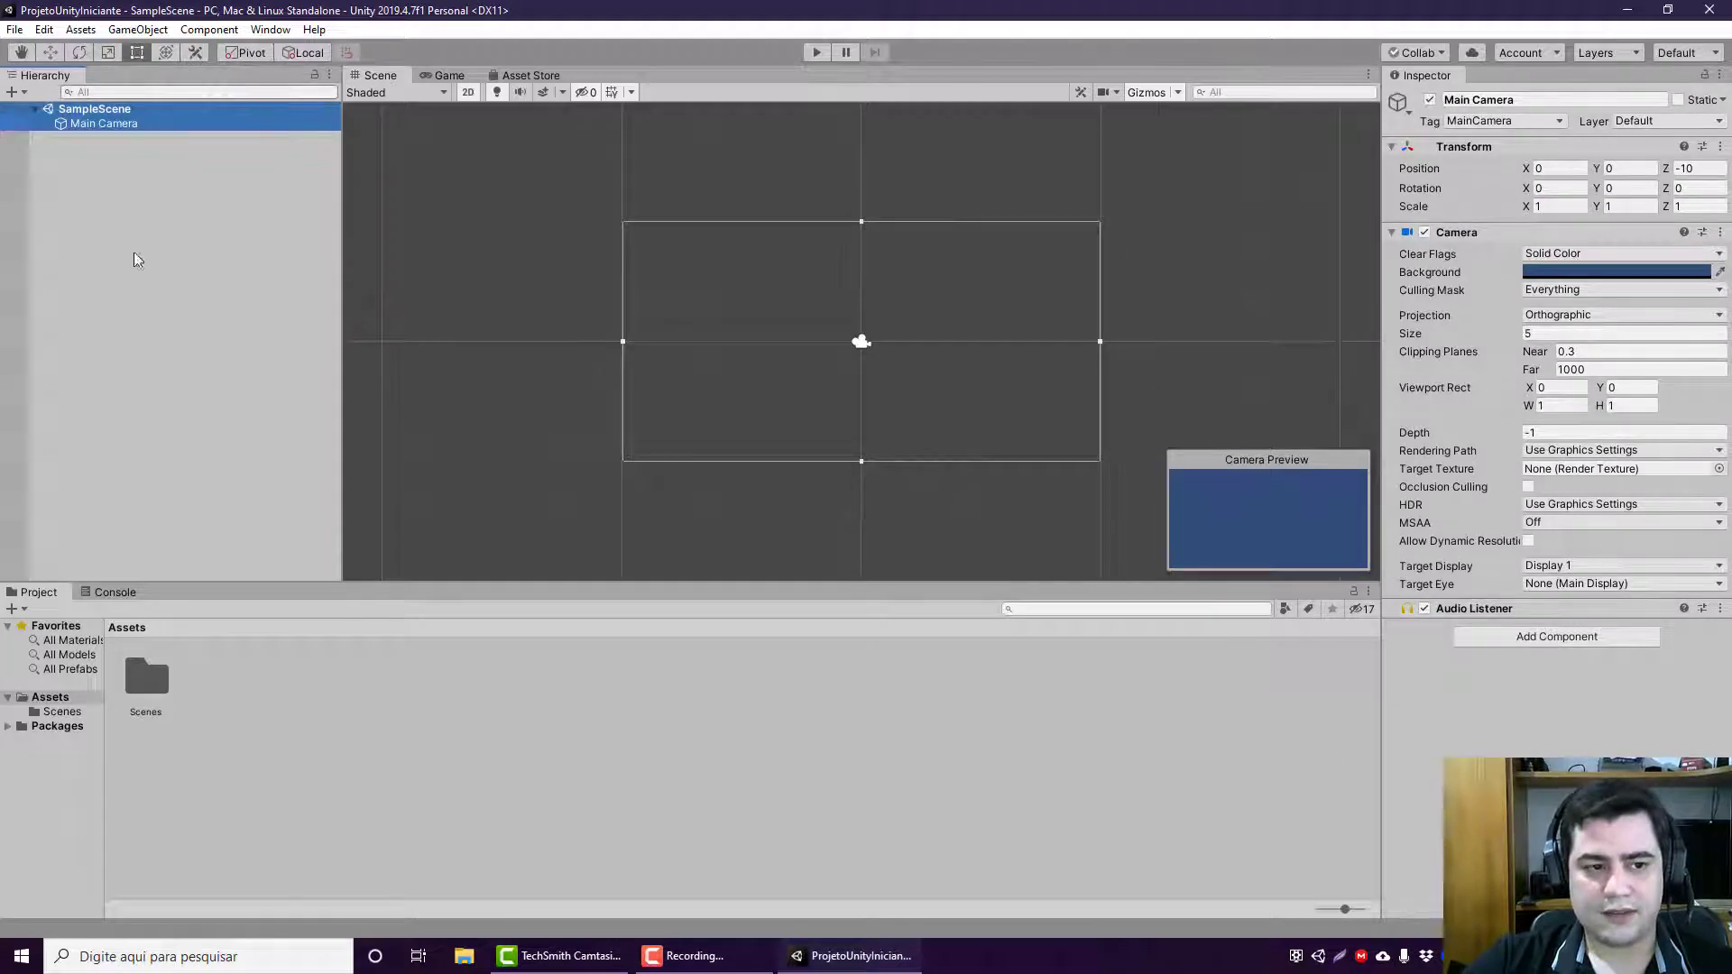
{"action": "left_click", "coordinate": [80, 30]}
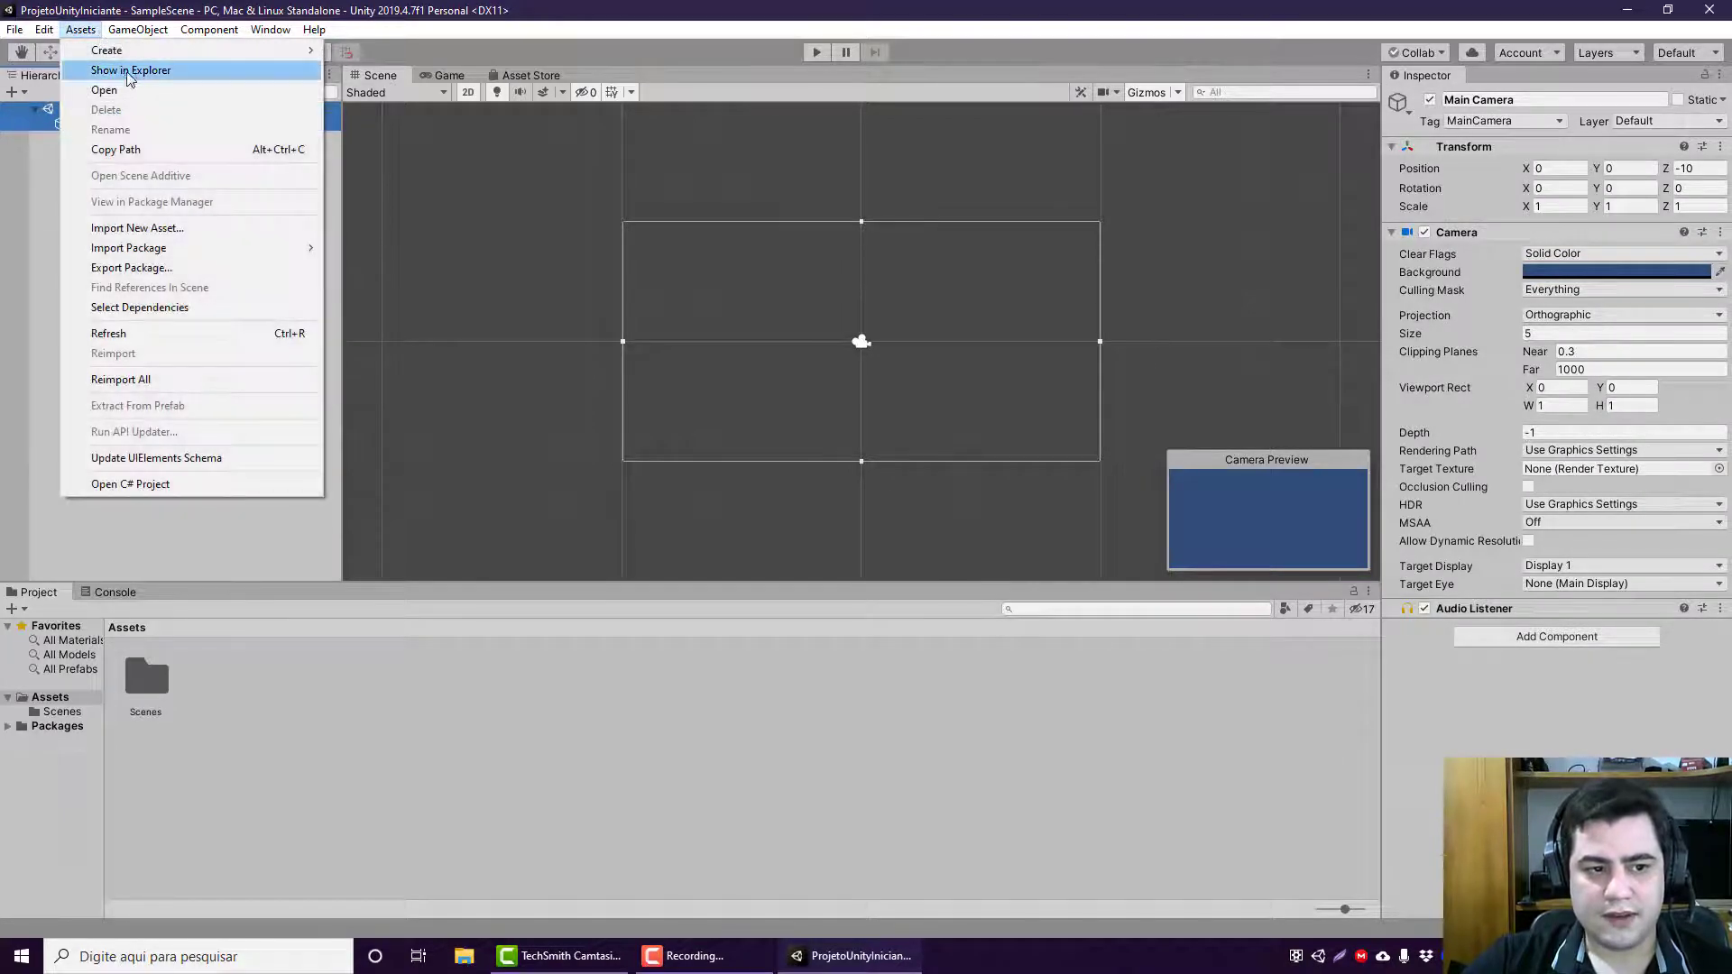
{"action": "mouse_move", "coordinate": [47, 27]}
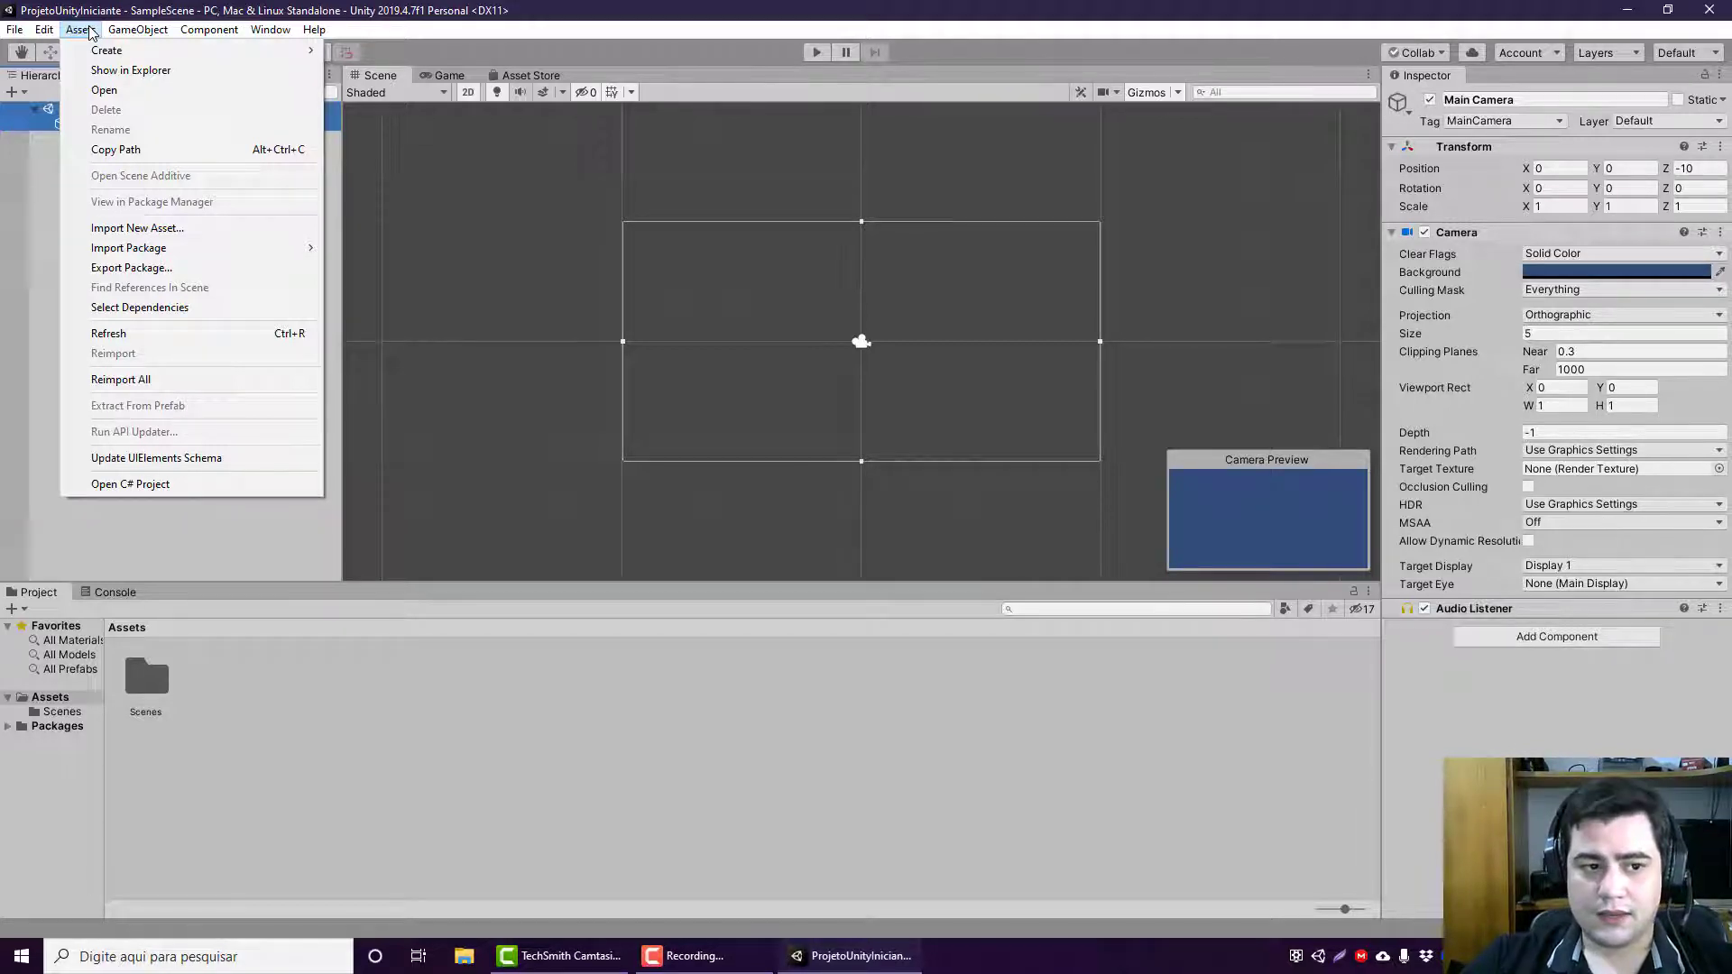
Step: Create a Lens Flare asset in the Assets folder, keeping its default name
{"action": "mouse_move", "coordinate": [93, 51]}
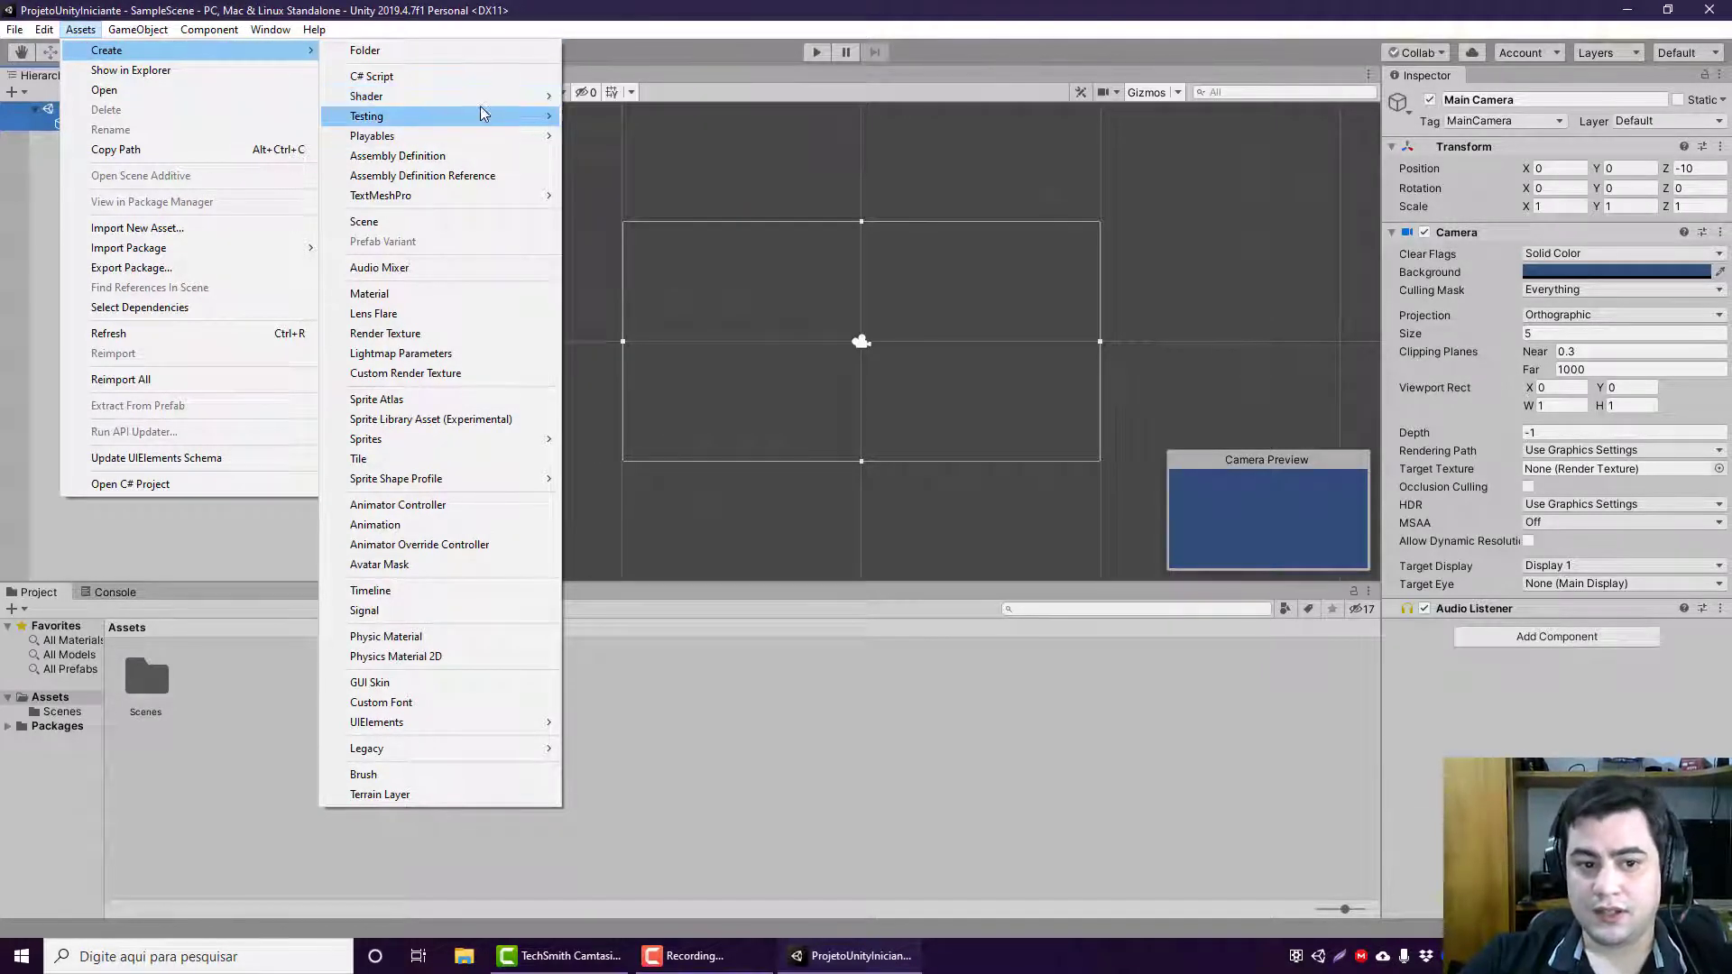
{"action": "mouse_move", "coordinate": [489, 98]}
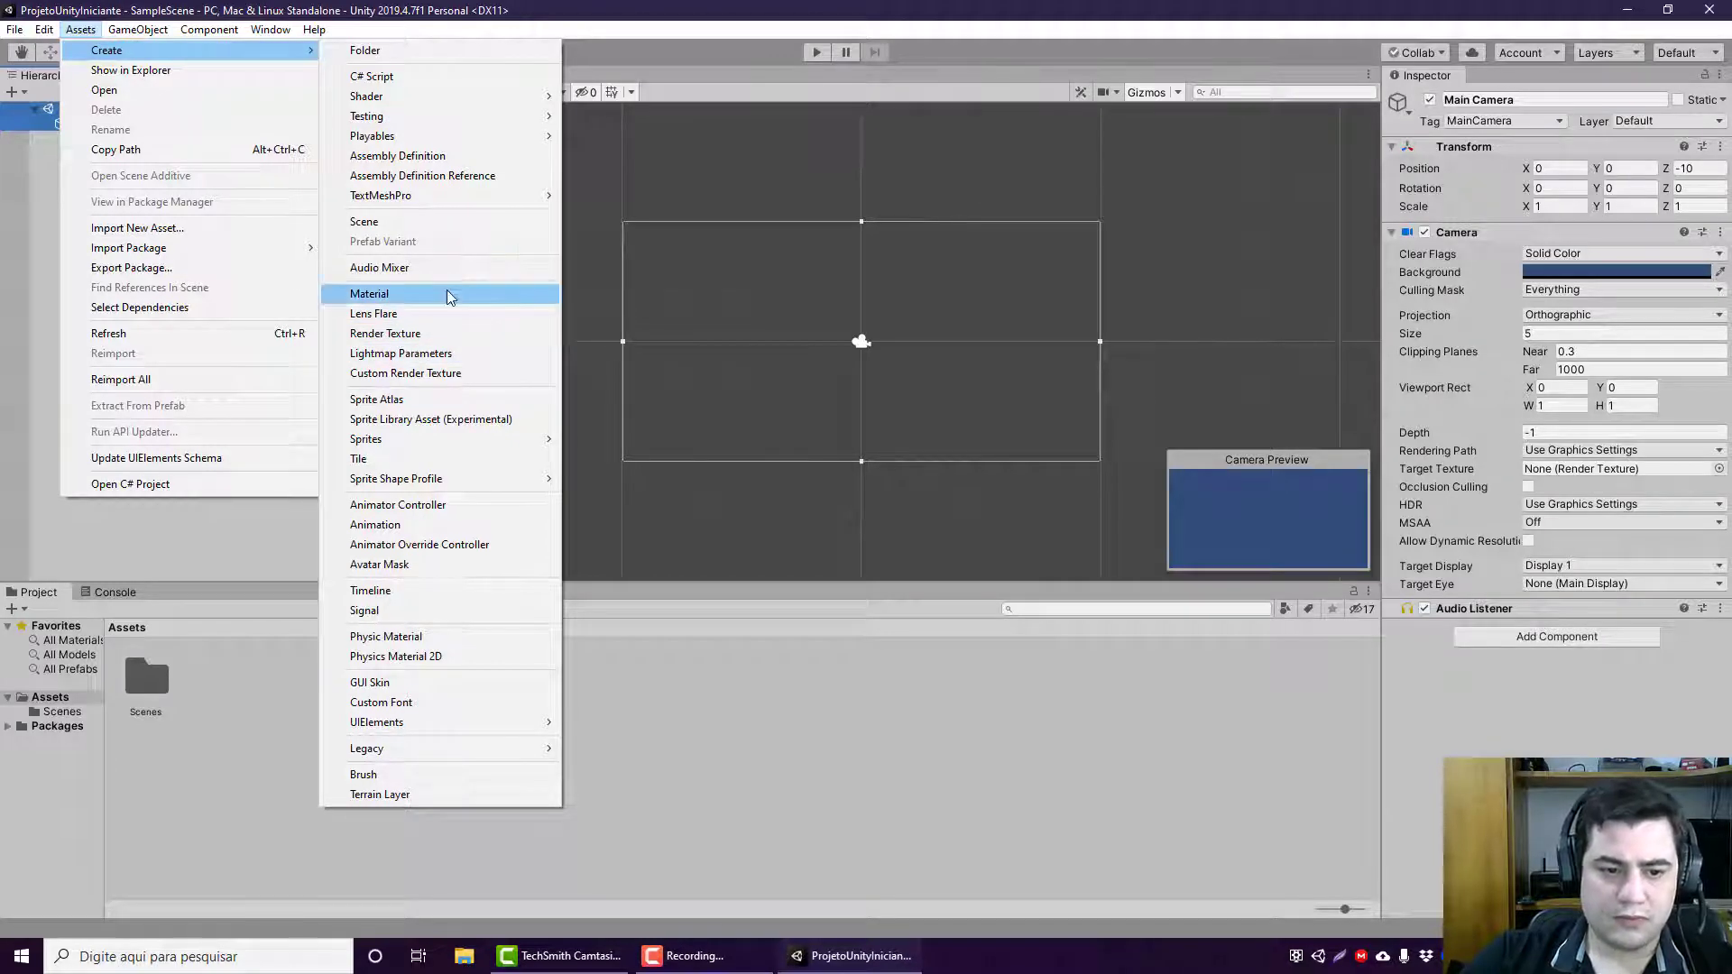
{"action": "left_click", "coordinate": [397, 326]}
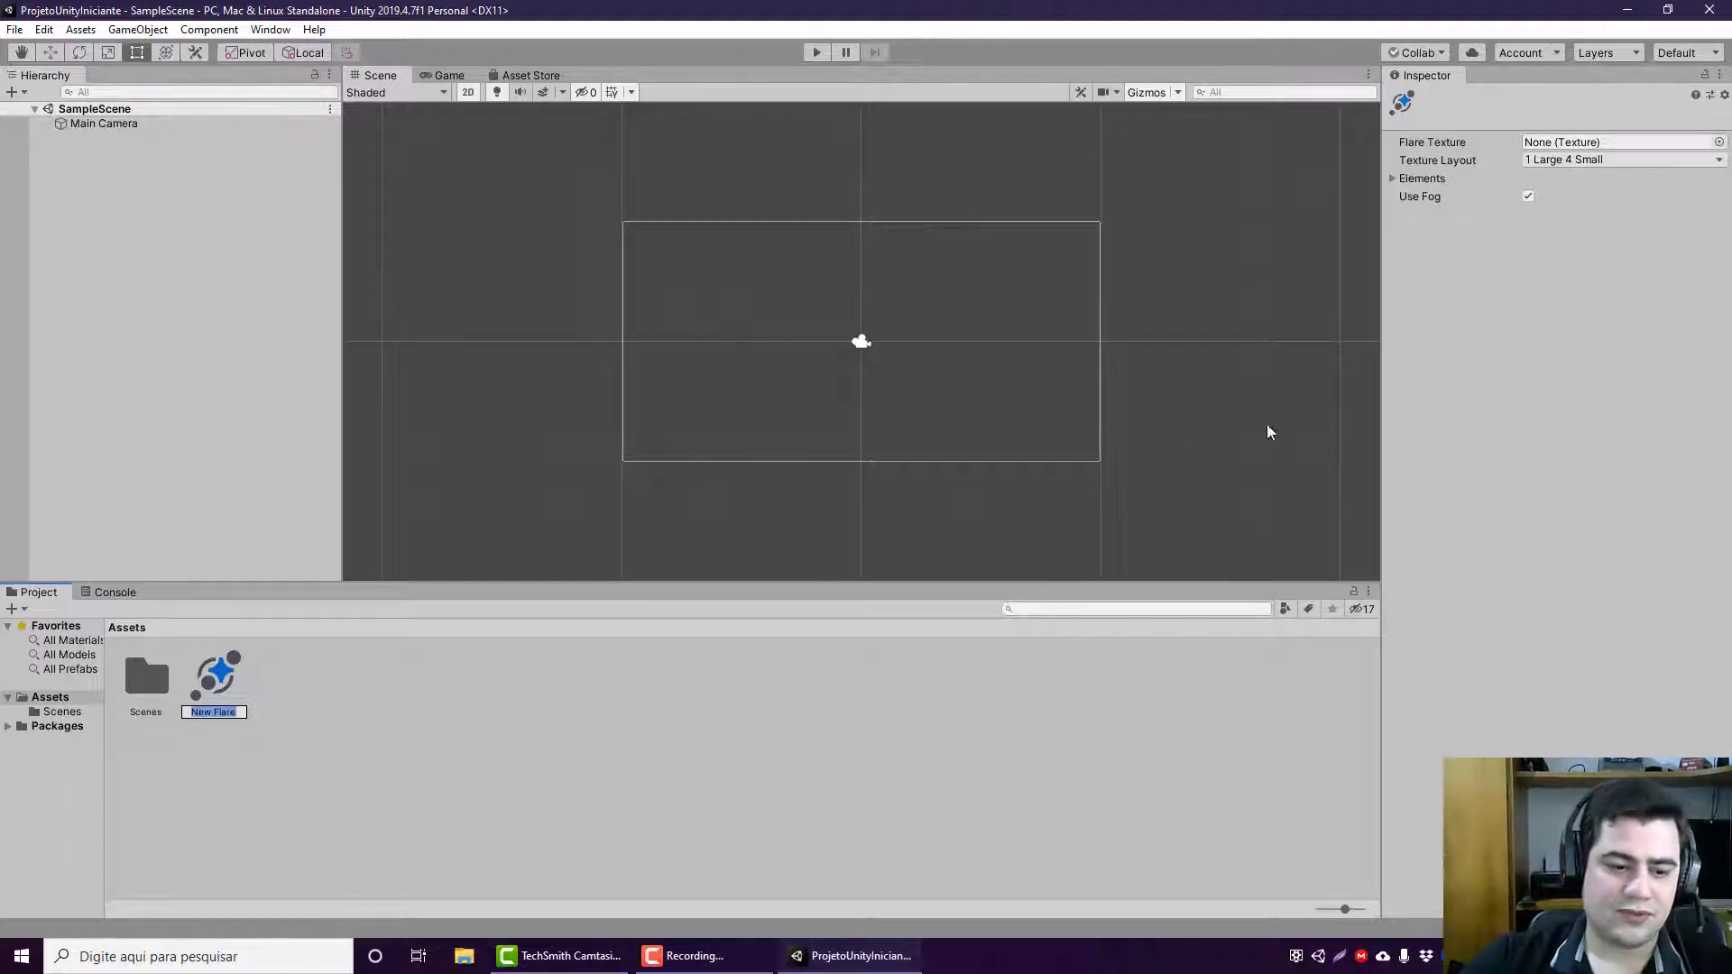
{"action": "left_click", "coordinate": [238, 664]}
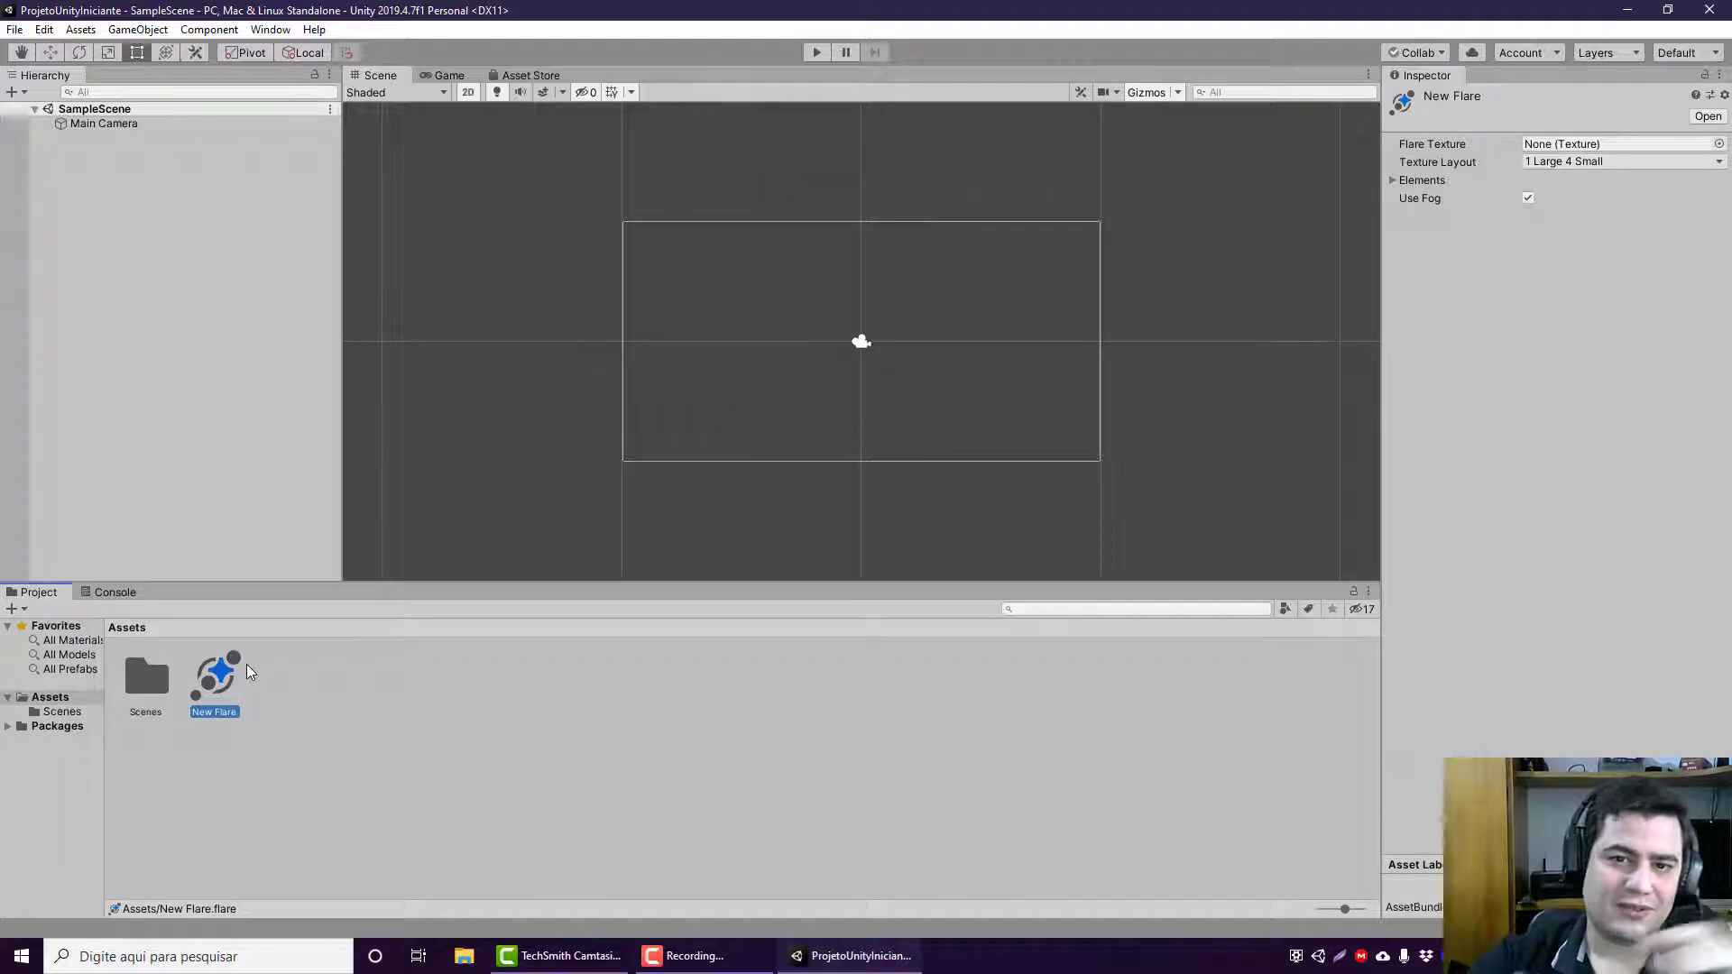
Step: Delete the lens flare asset from the Assets folder
{"action": "left_click", "coordinate": [251, 664]}
{"action": "left_click", "coordinate": [239, 683]}
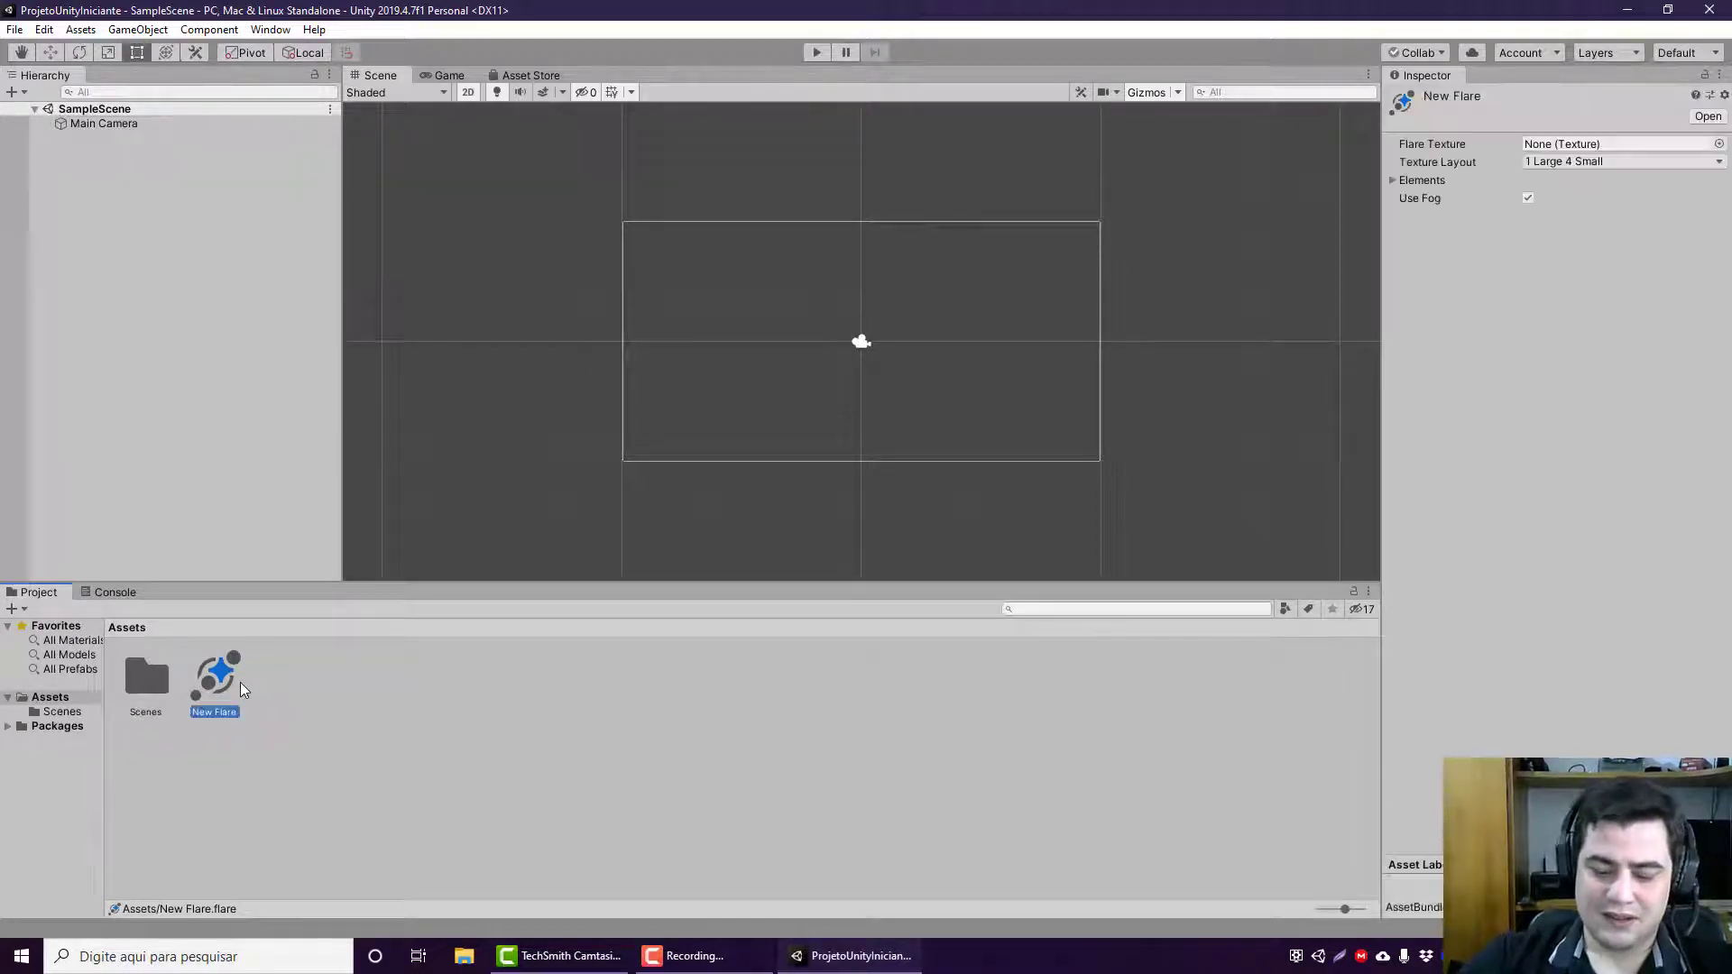
{"action": "key", "text": "Delete"}
{"action": "left_click", "coordinate": [991, 513]}
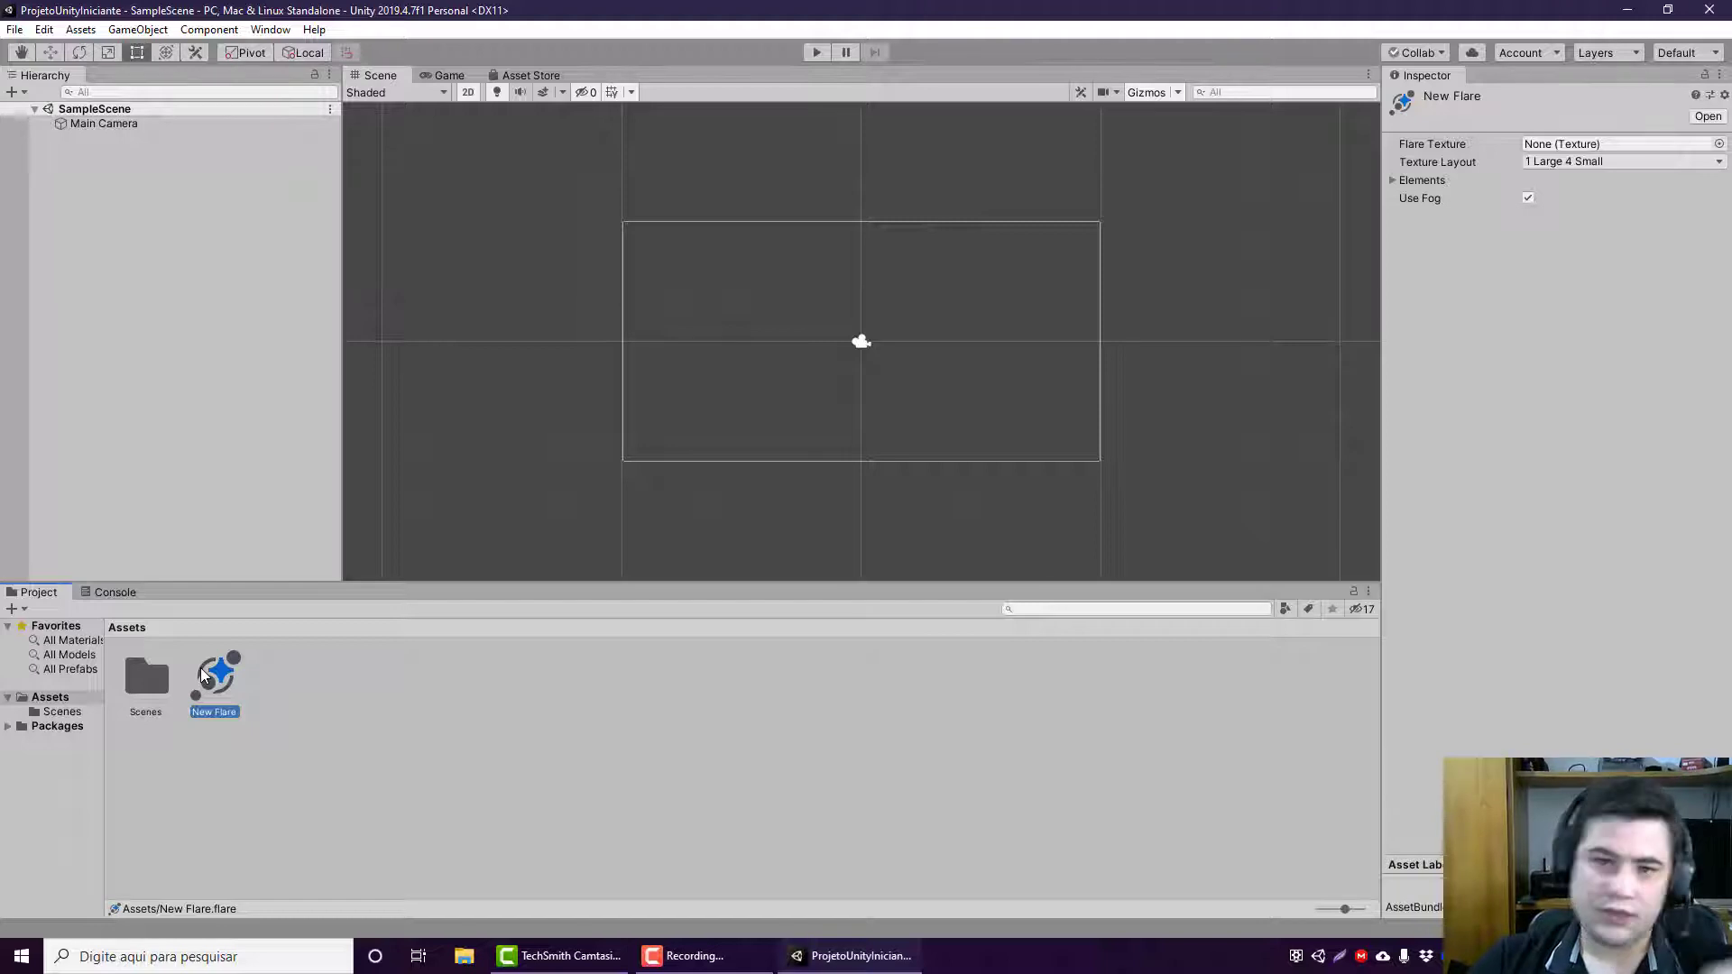
{"action": "key", "text": "Delete"}
{"action": "key", "text": "Return"}
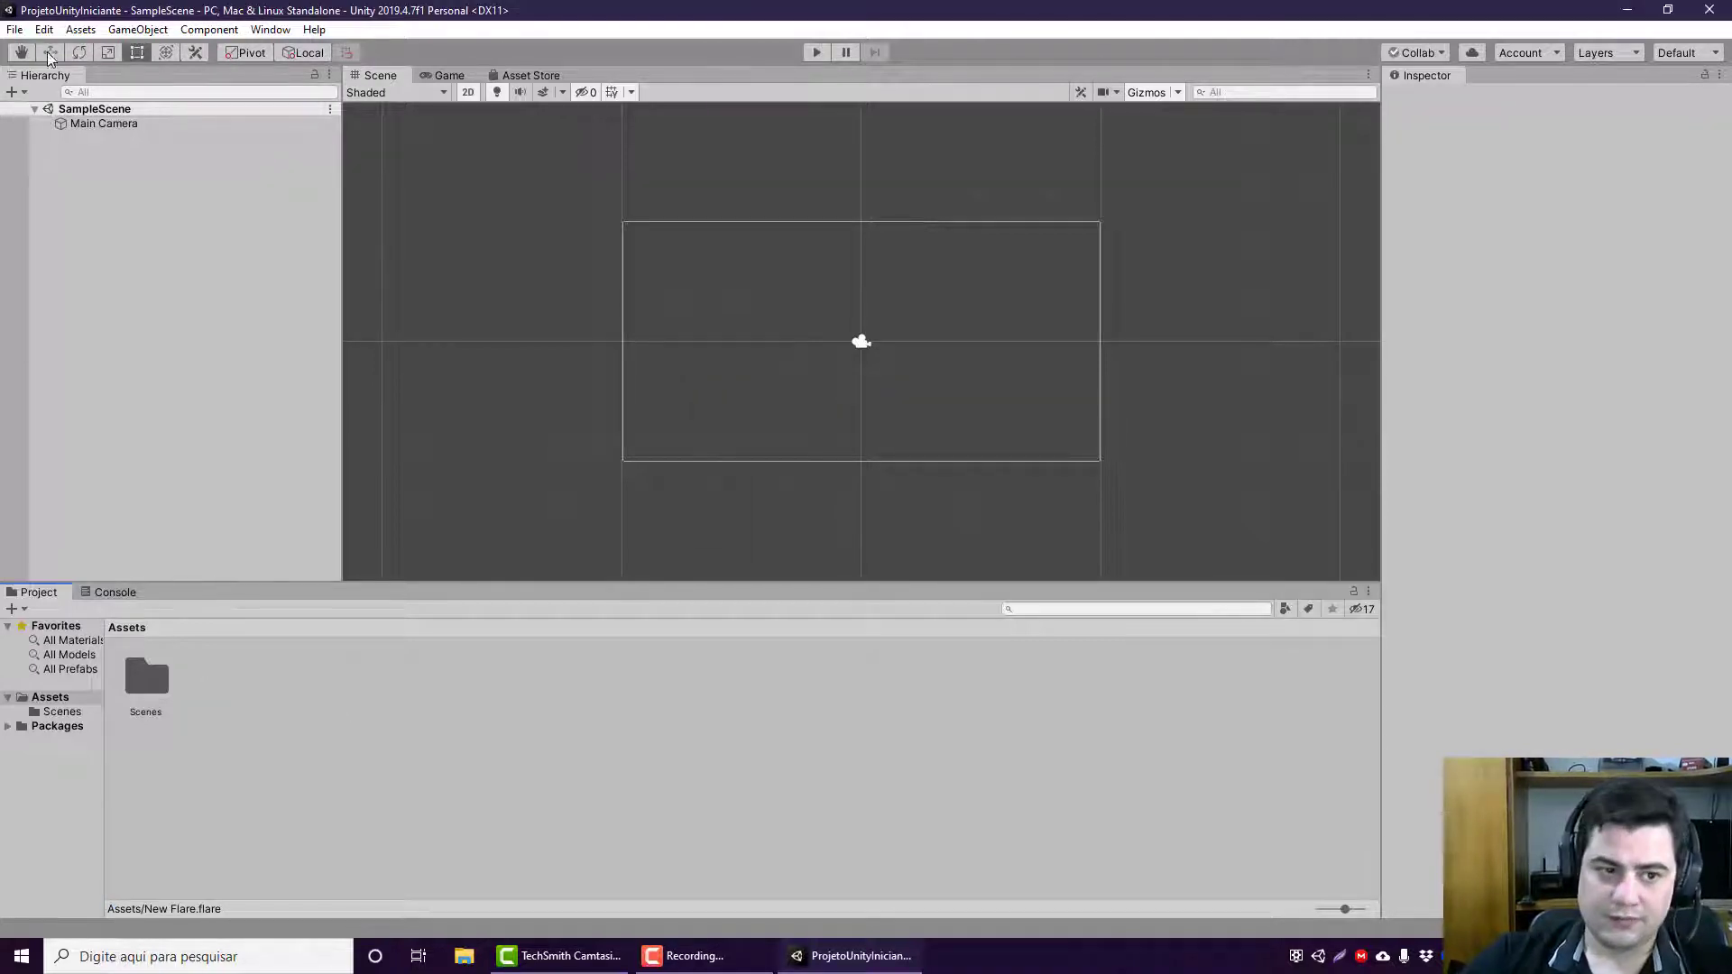
{"action": "left_click", "coordinate": [131, 31]}
{"action": "mouse_move", "coordinate": [83, 31]}
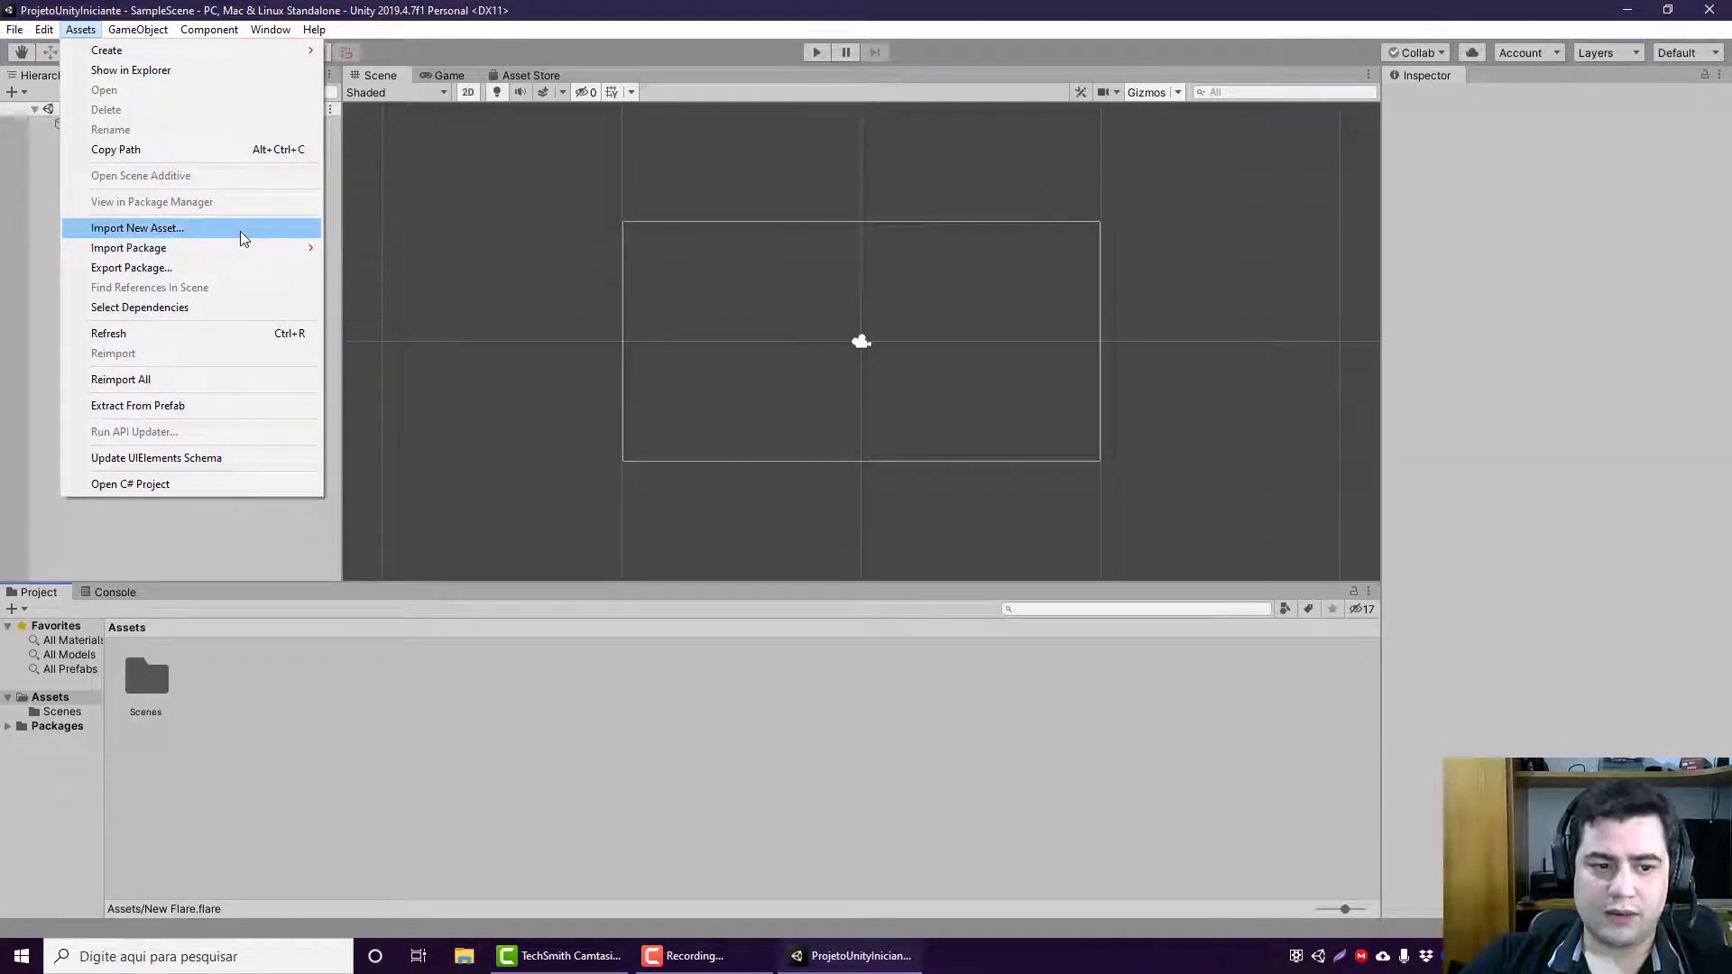
{"action": "mouse_move", "coordinate": [199, 256]}
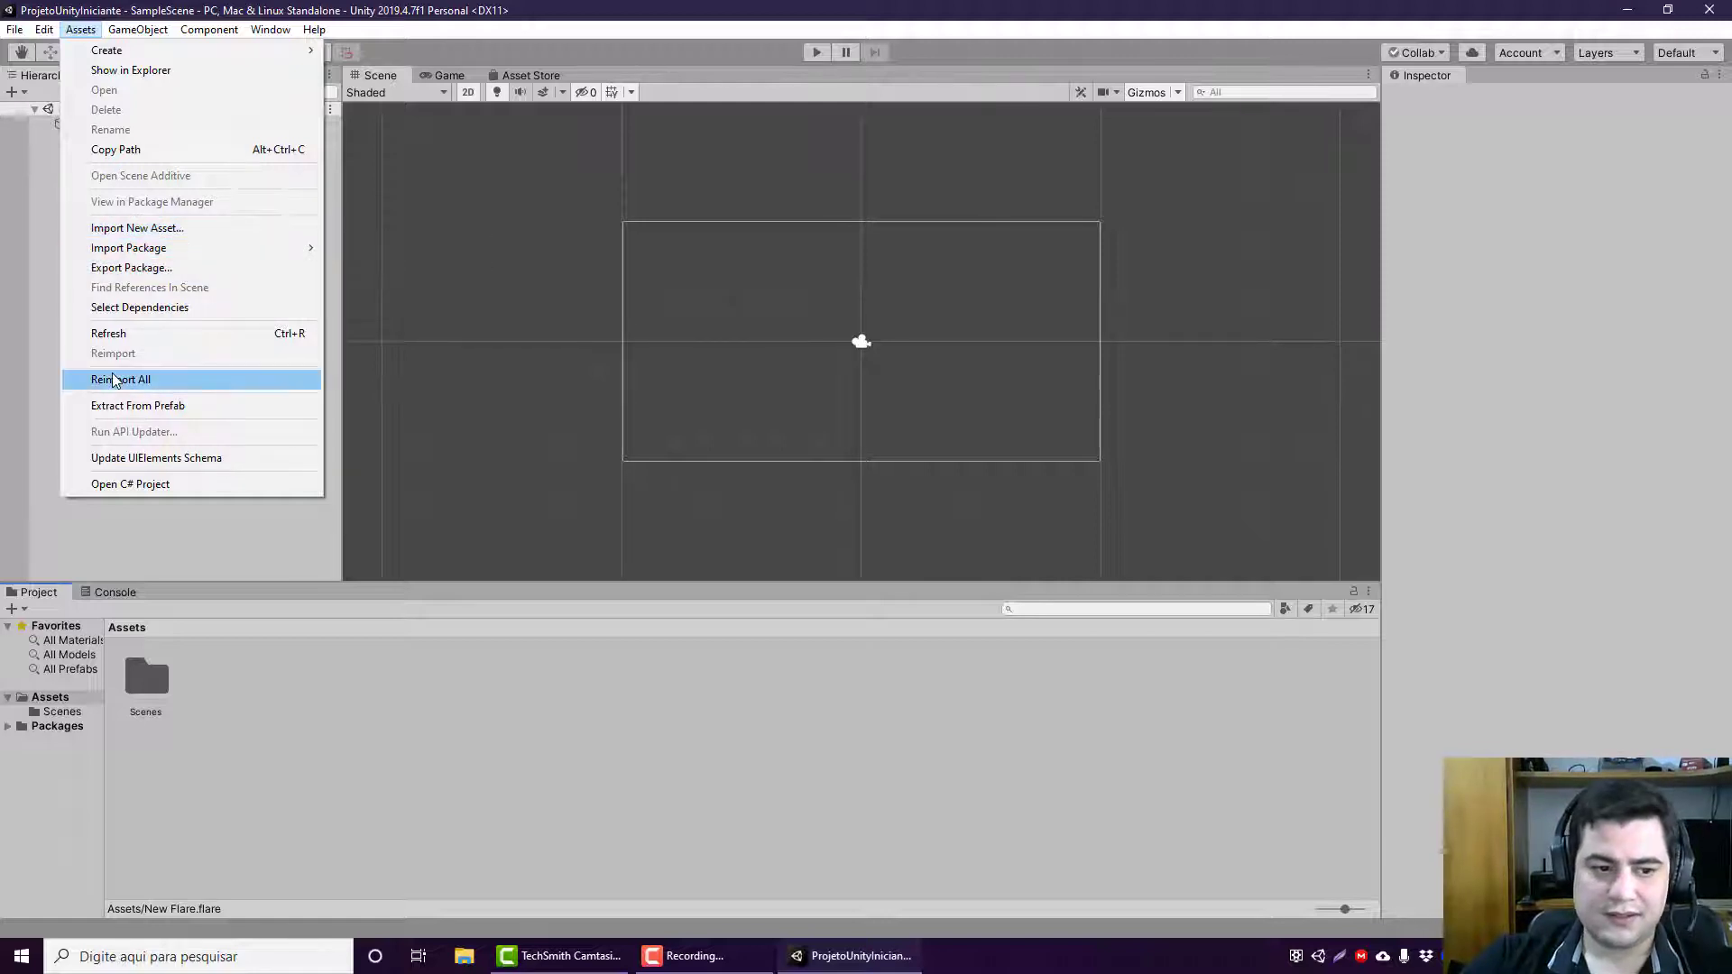
Step: Show the Asset Store in place of the Scene view
{"action": "left_click", "coordinate": [513, 63]}
{"action": "left_click", "coordinate": [516, 72]}
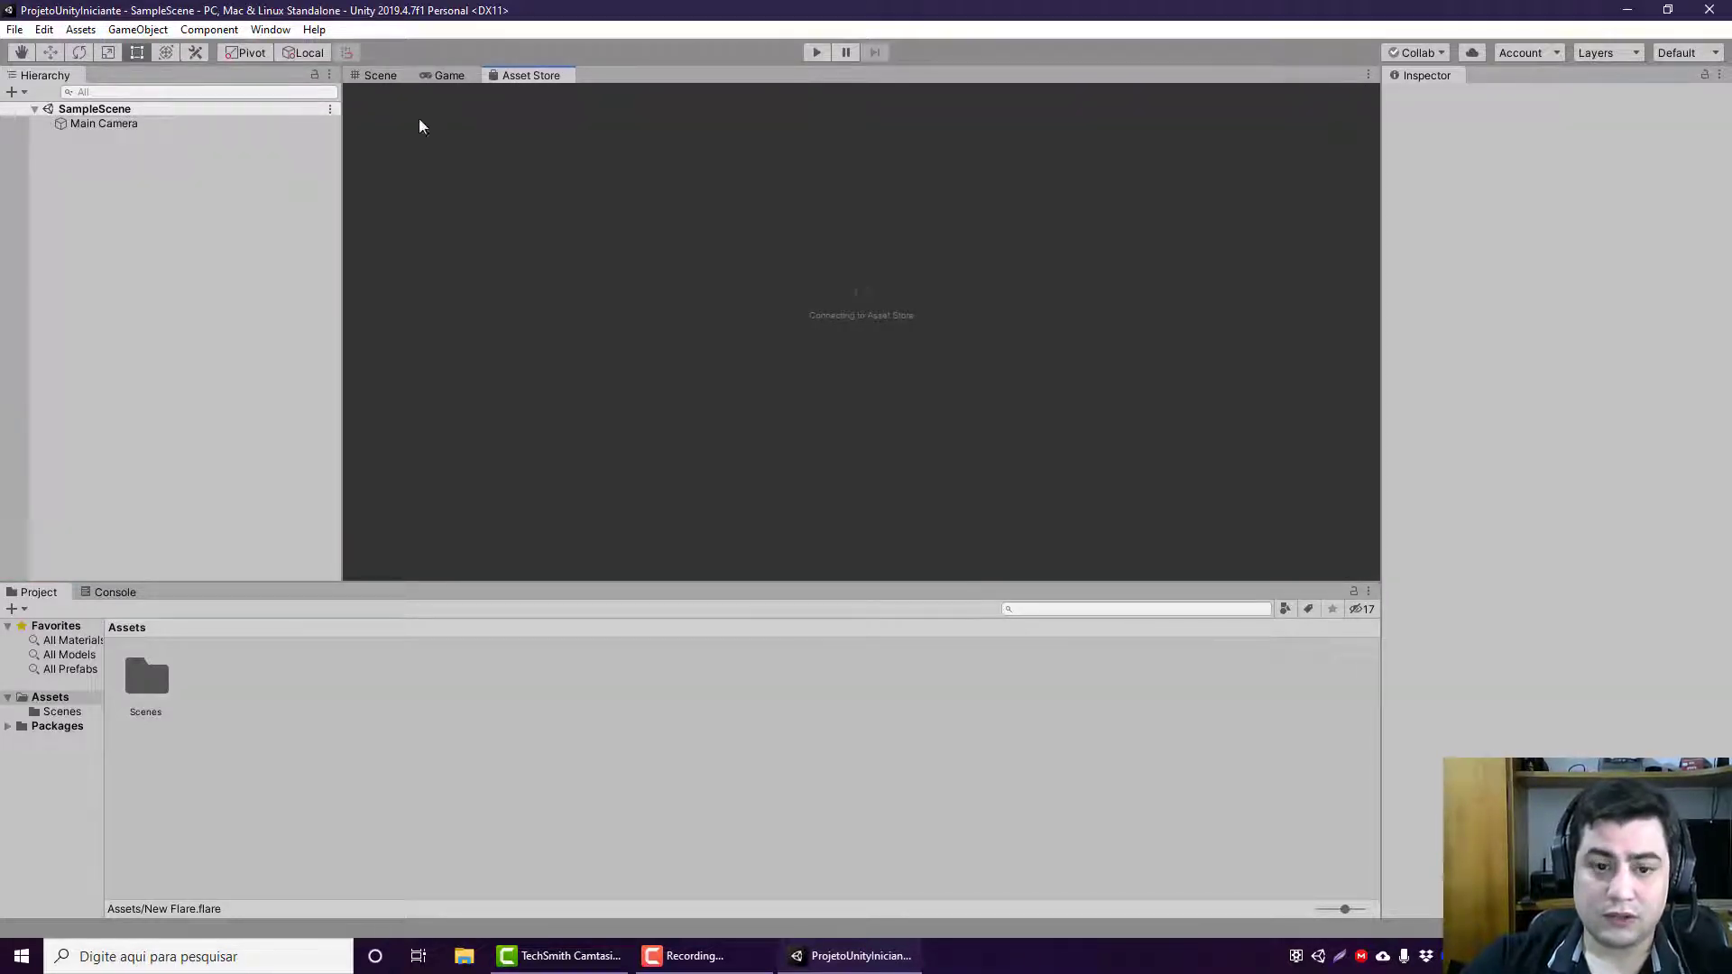
{"action": "left_click", "coordinate": [270, 28]}
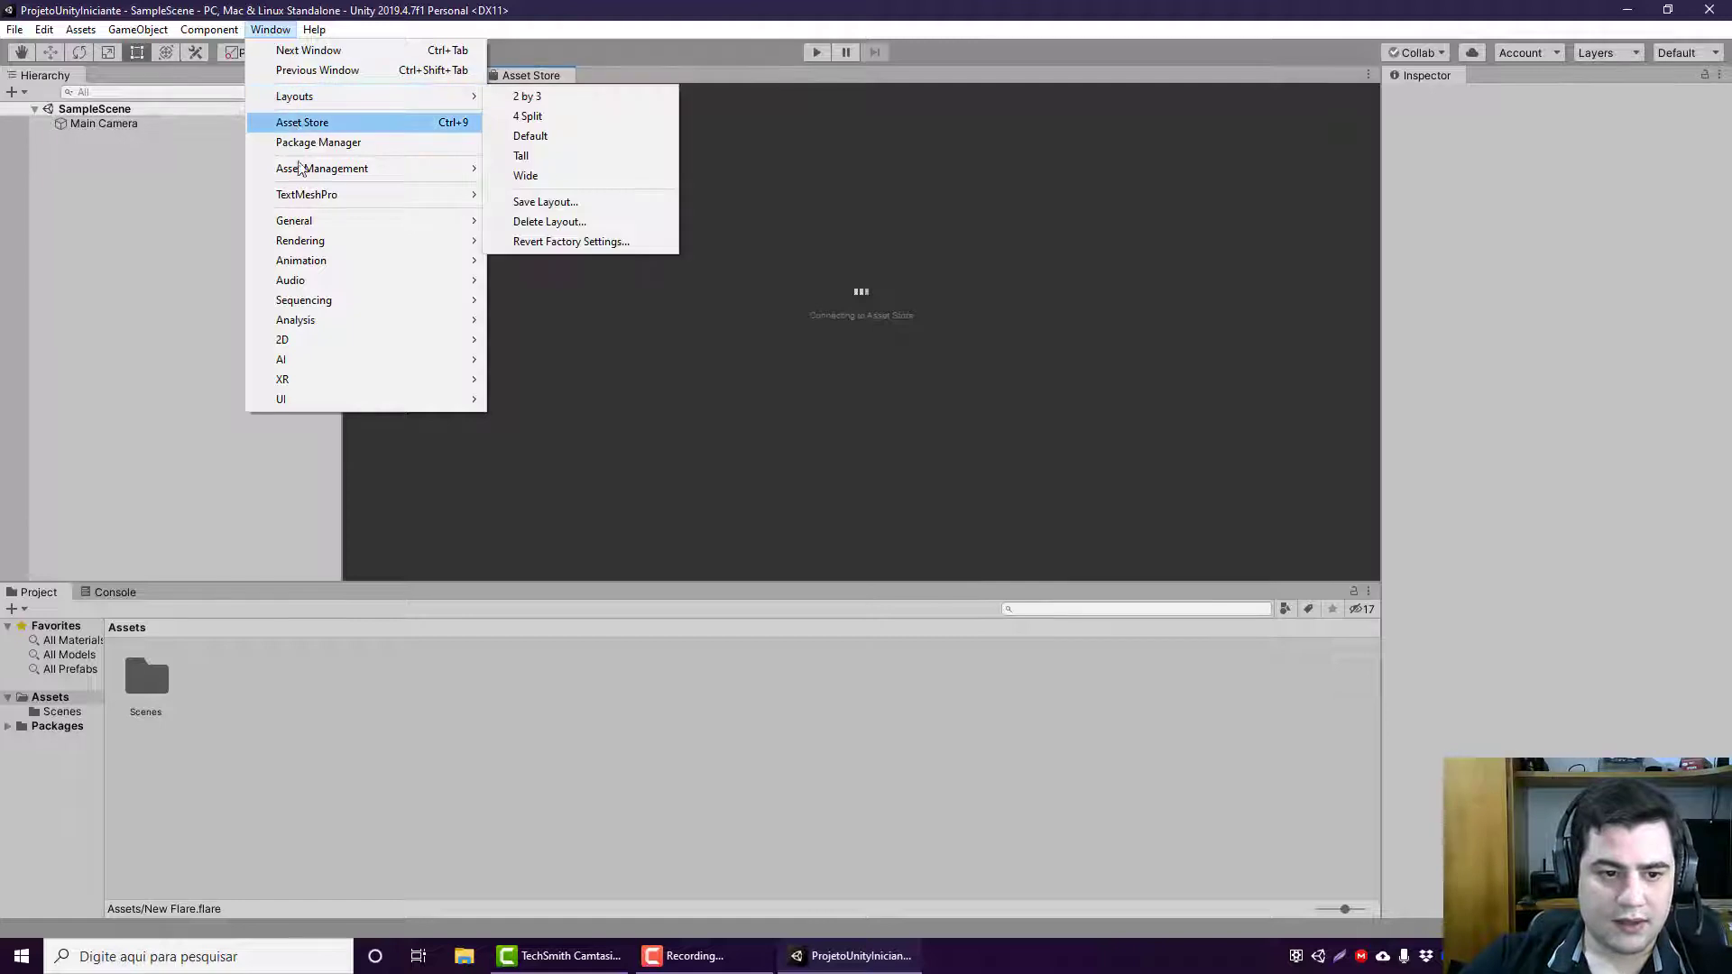
{"action": "mouse_move", "coordinate": [317, 222]}
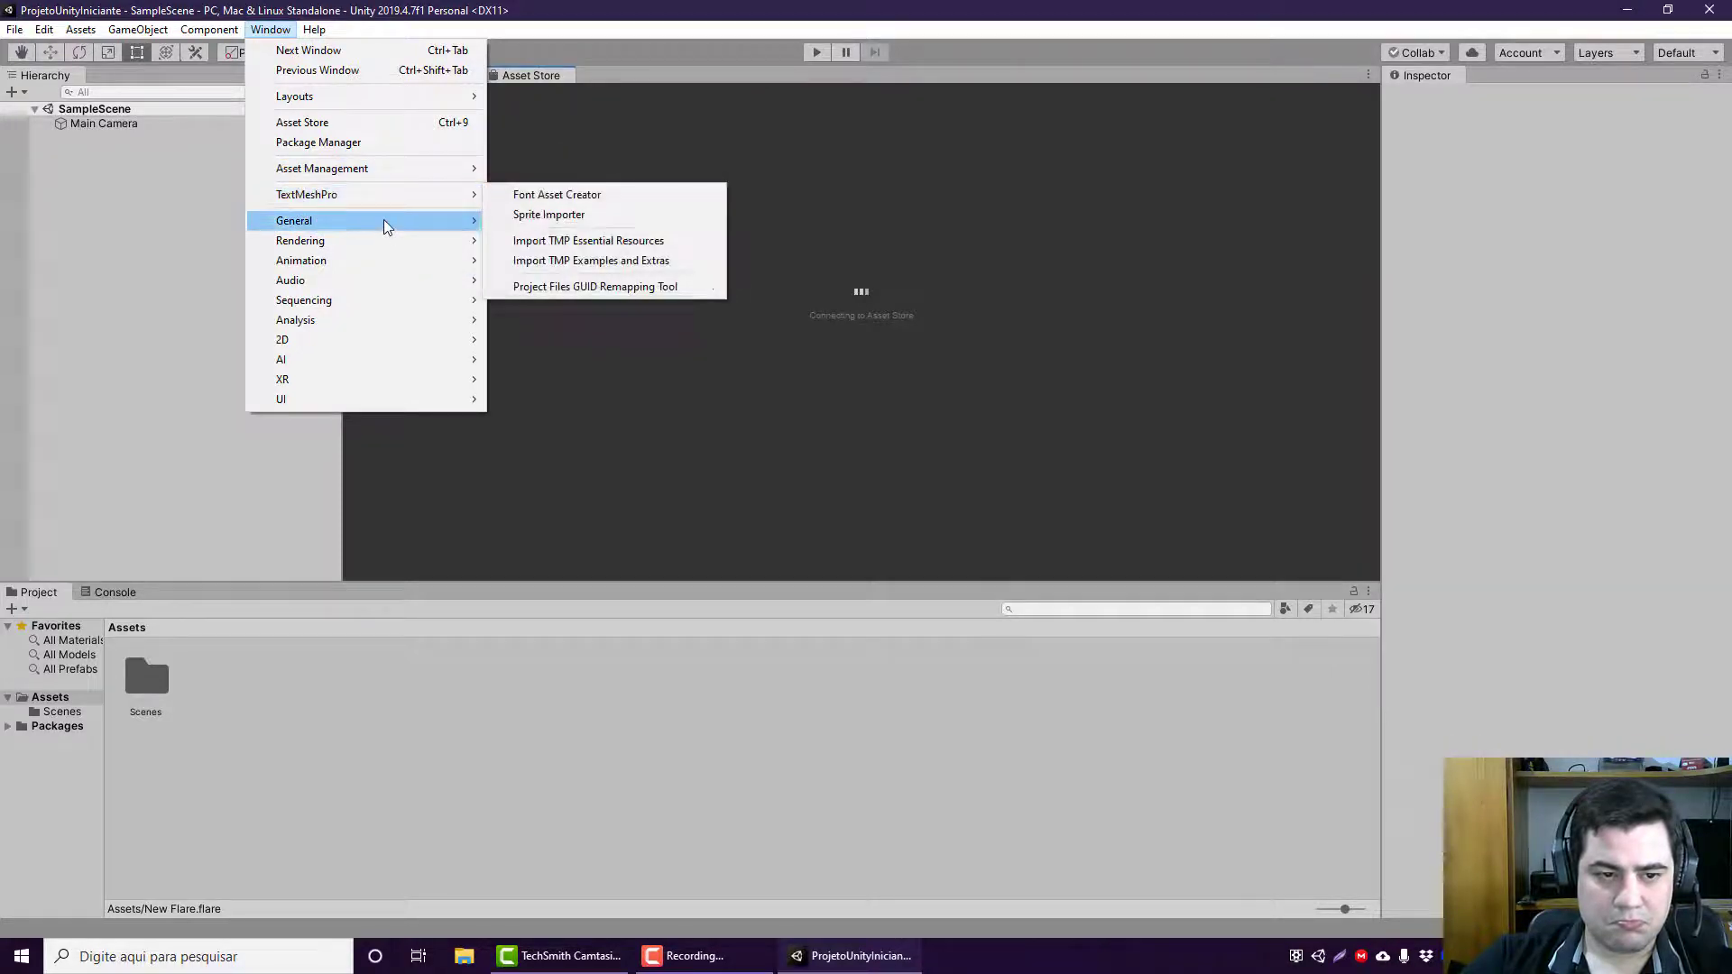
{"action": "left_click", "coordinate": [537, 164]}
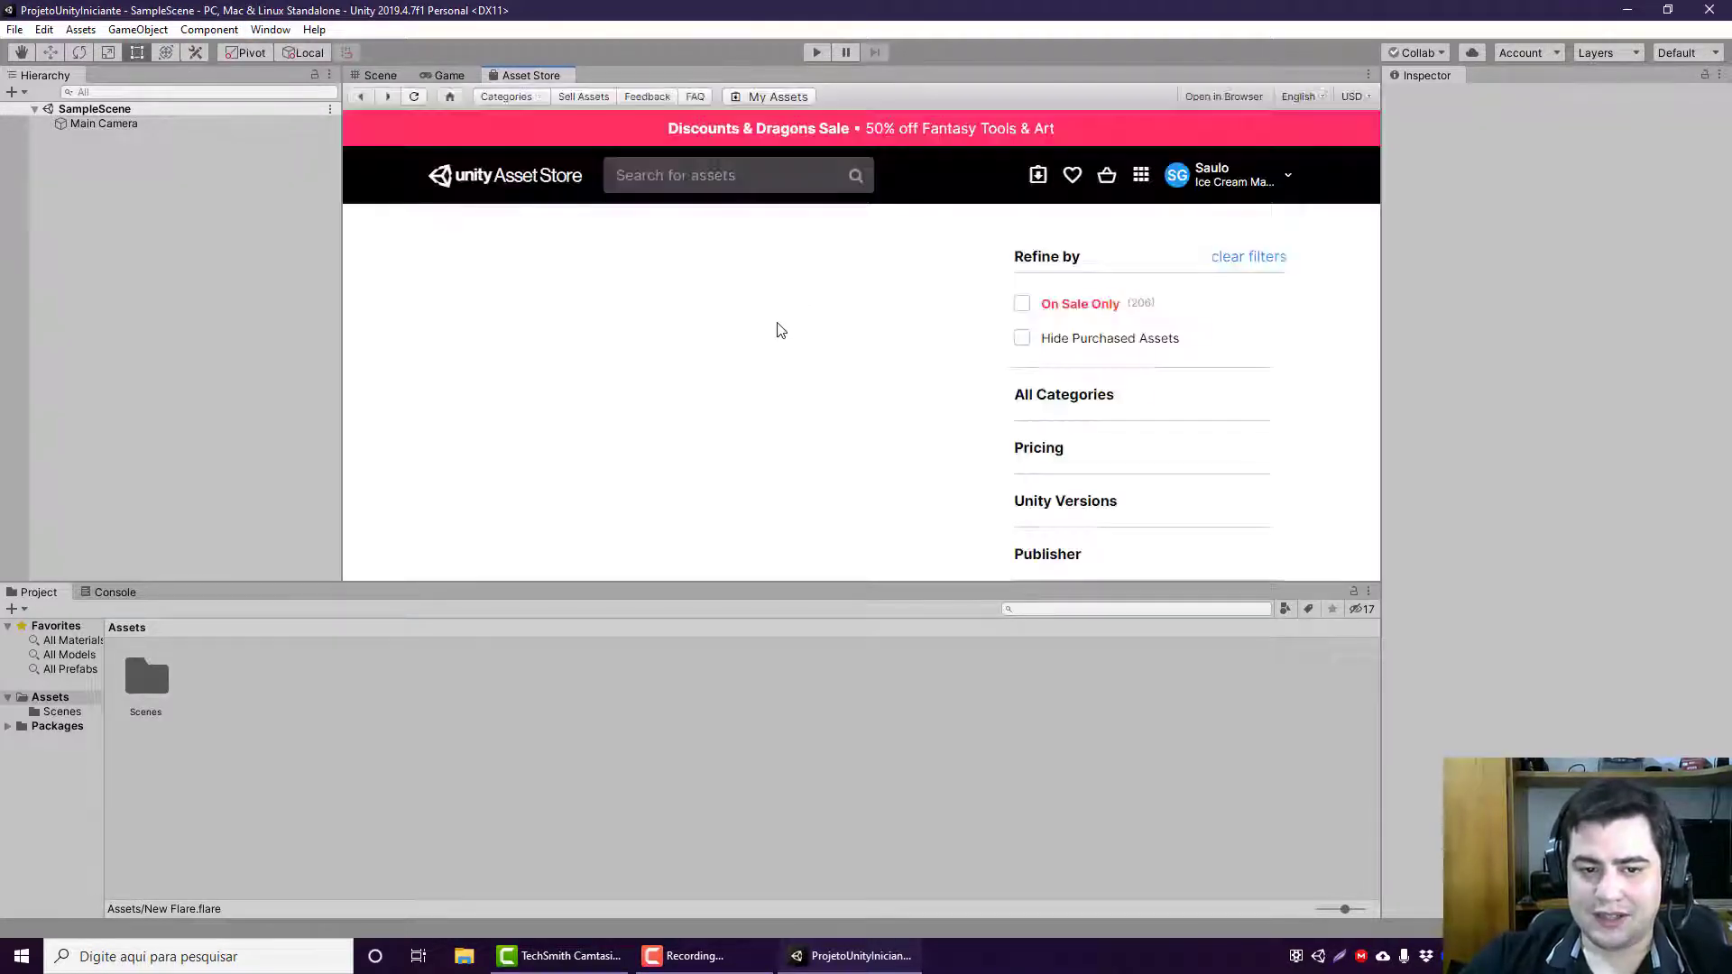
Step: Browse the Asset Store home page, examining the featured banners, filter categories, Recommendations, Assets for all users and Popular Assets
{"action": "scroll", "coordinate": [821, 444], "scroll_direction": "down", "scroll_amount": 1}
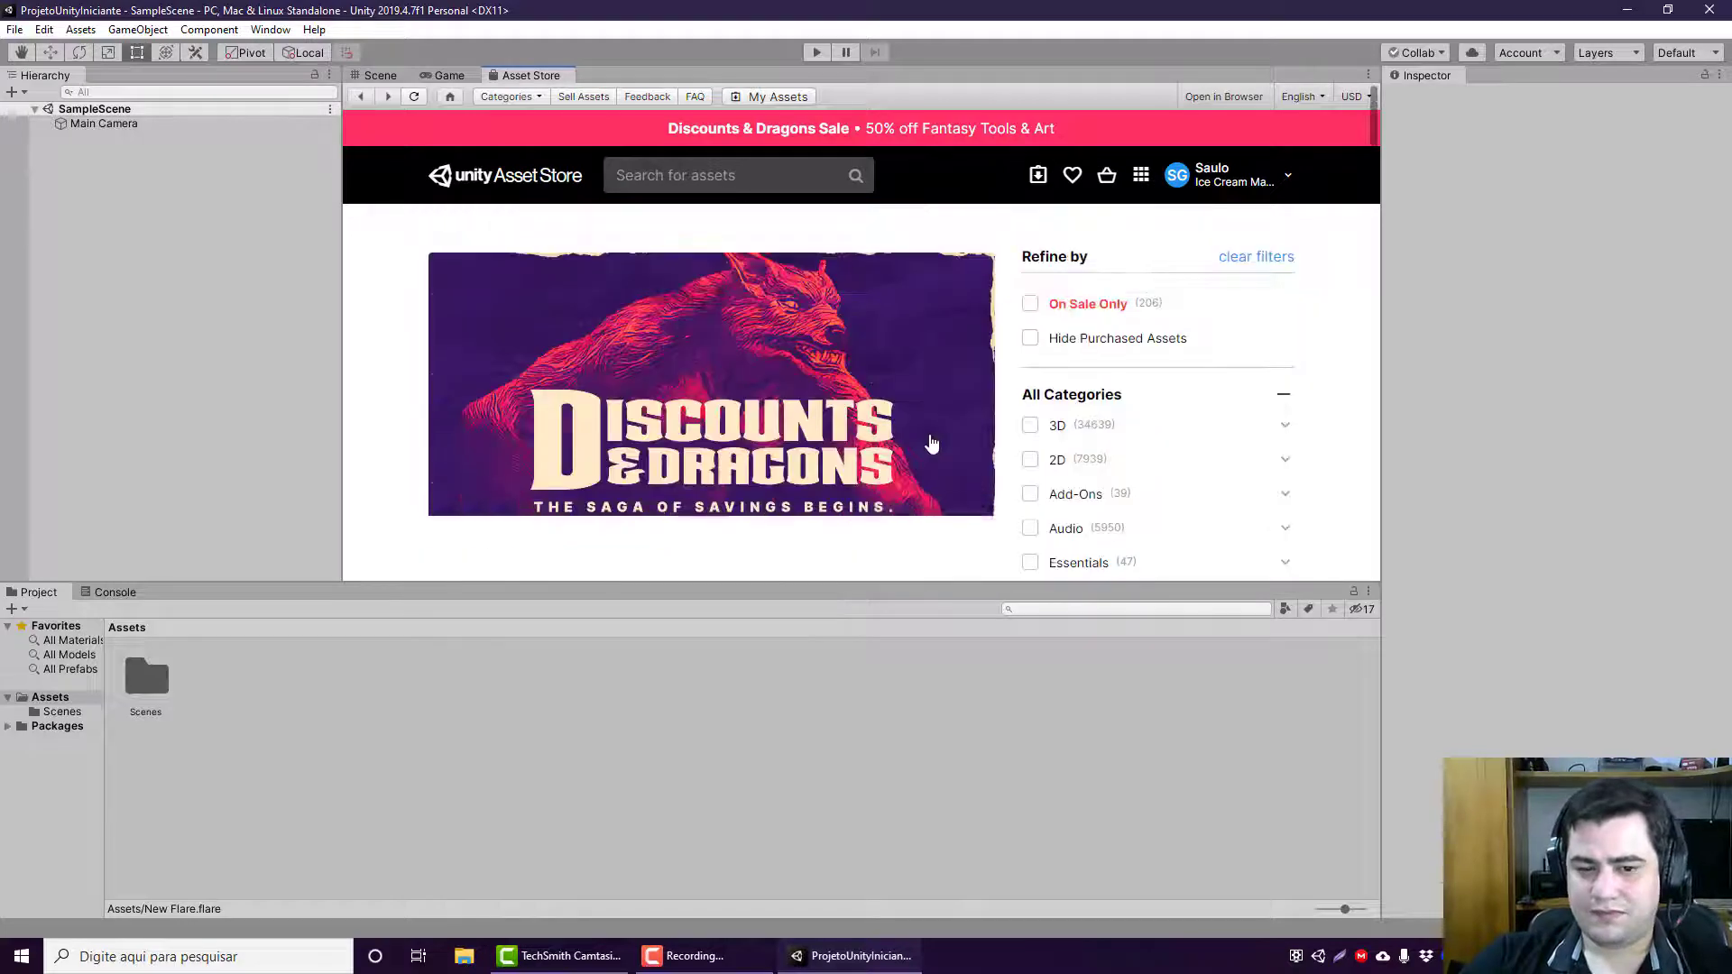
{"action": "scroll", "coordinate": [929, 438], "scroll_direction": "down", "scroll_amount": 2}
{"action": "scroll", "coordinate": [932, 442], "scroll_direction": "down", "scroll_amount": 1}
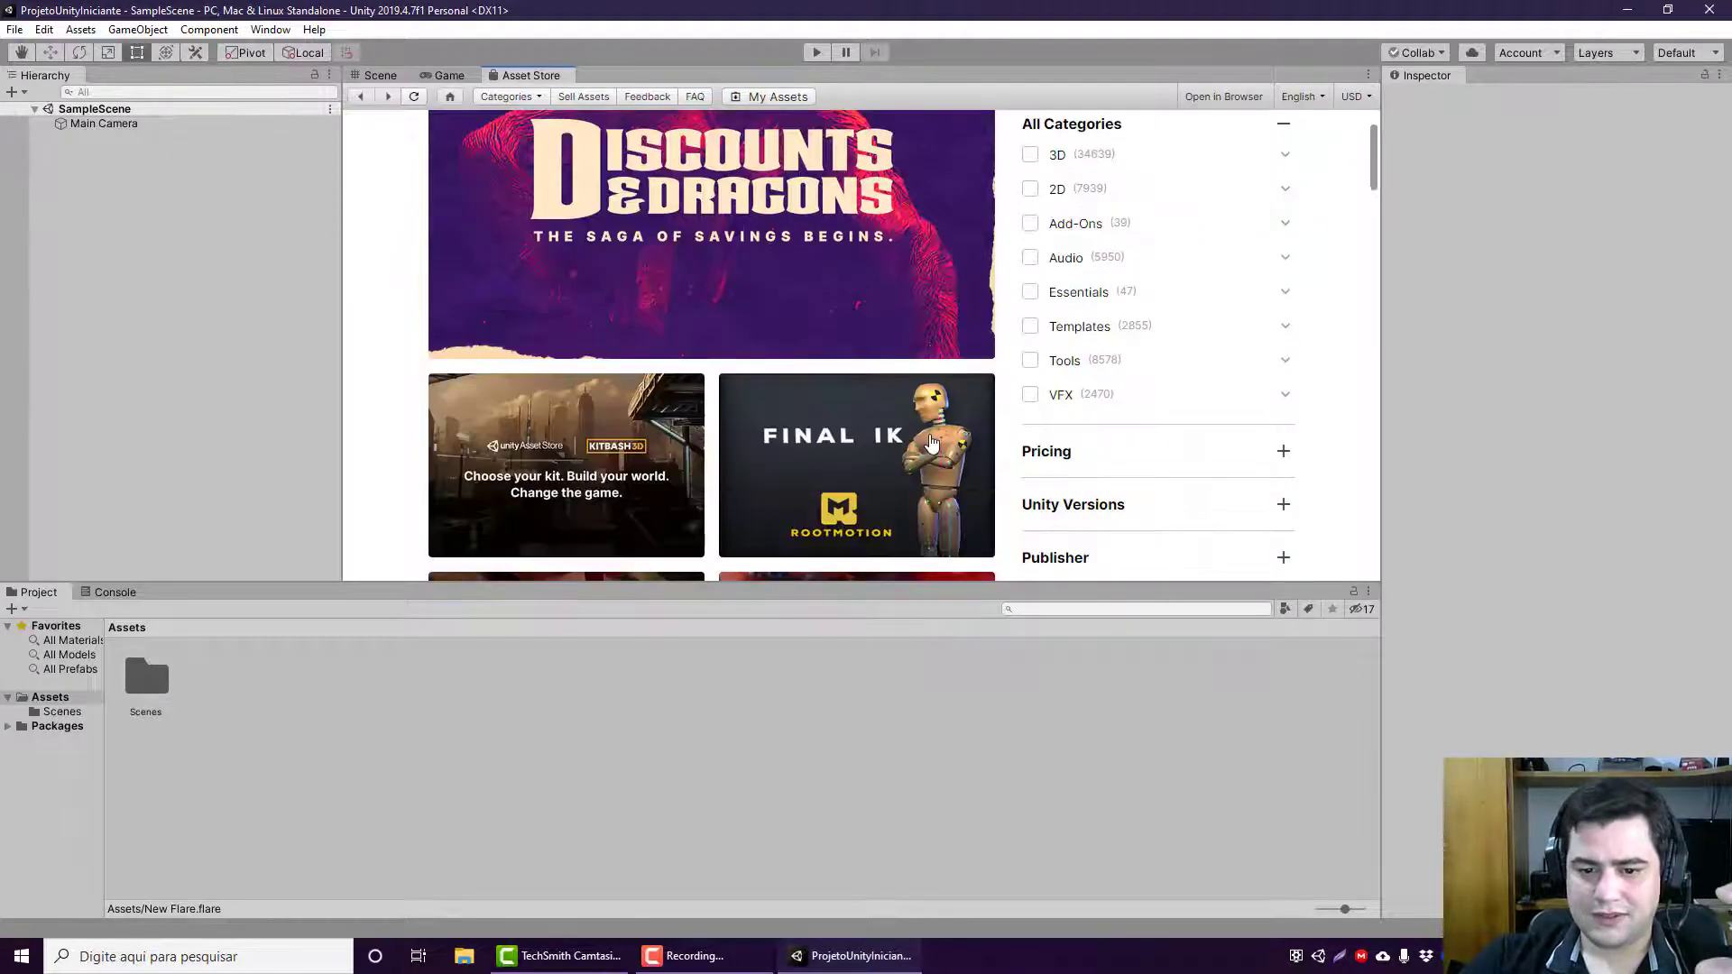
{"action": "scroll", "coordinate": [931, 442], "scroll_direction": "down", "scroll_amount": 3}
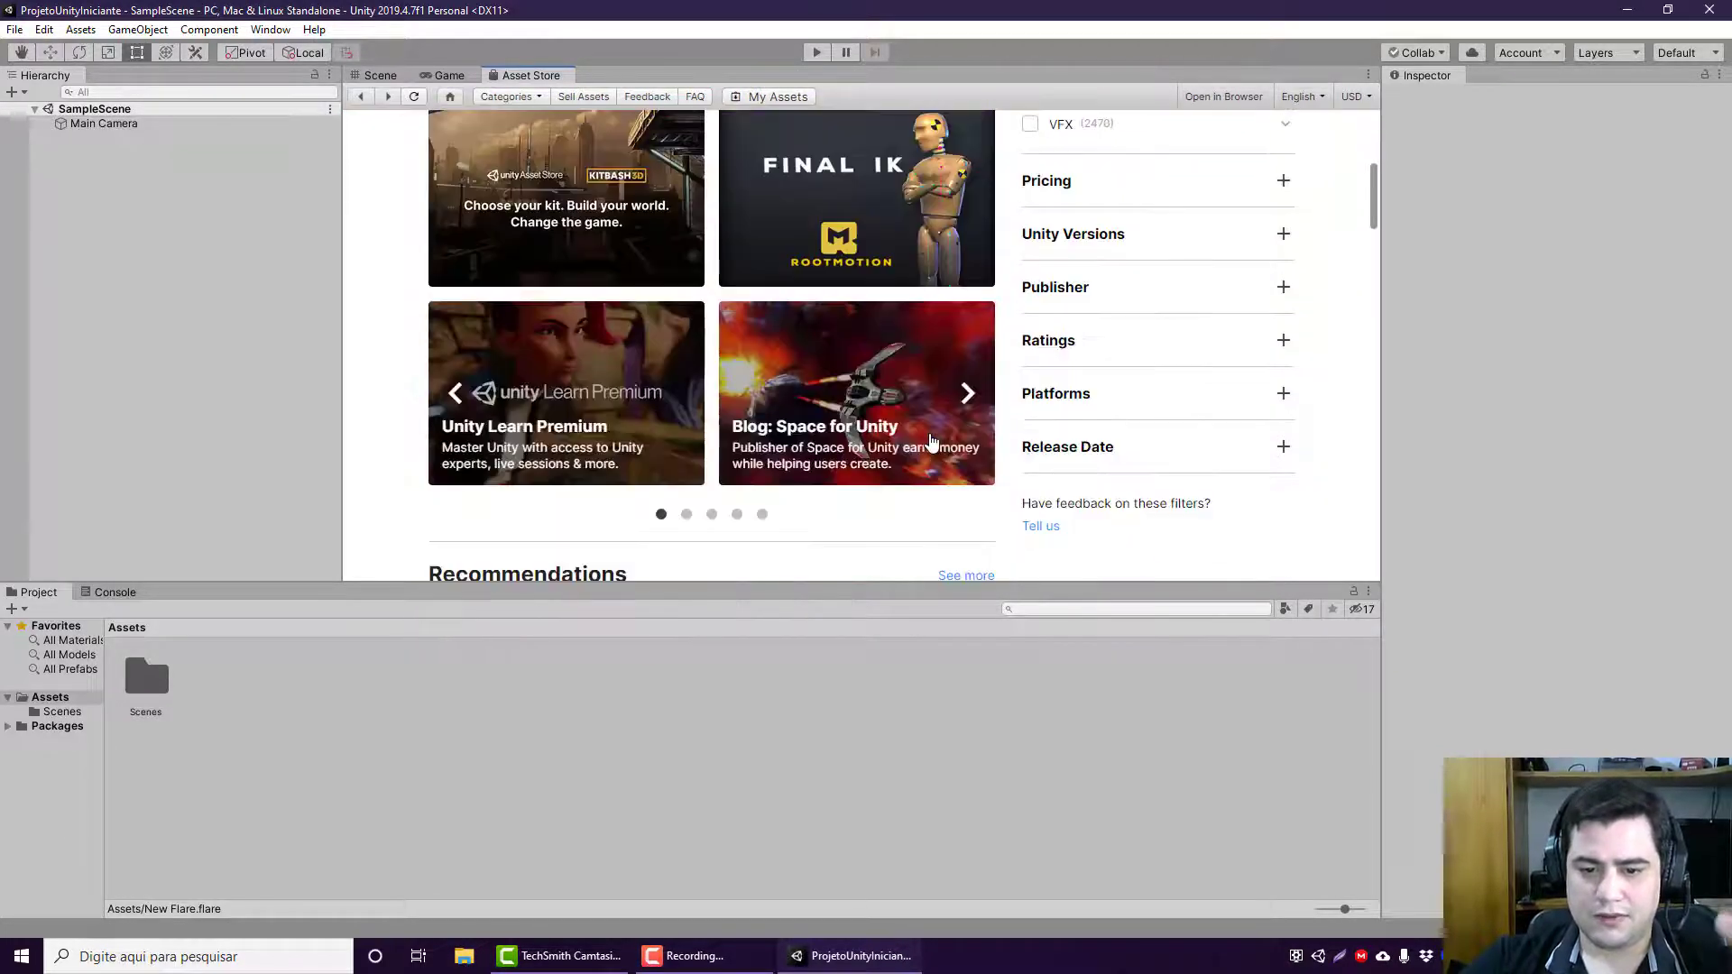
{"action": "scroll", "coordinate": [932, 442], "scroll_direction": "up", "scroll_amount": 2}
{"action": "scroll", "coordinate": [931, 442], "scroll_direction": "down", "scroll_amount": 3}
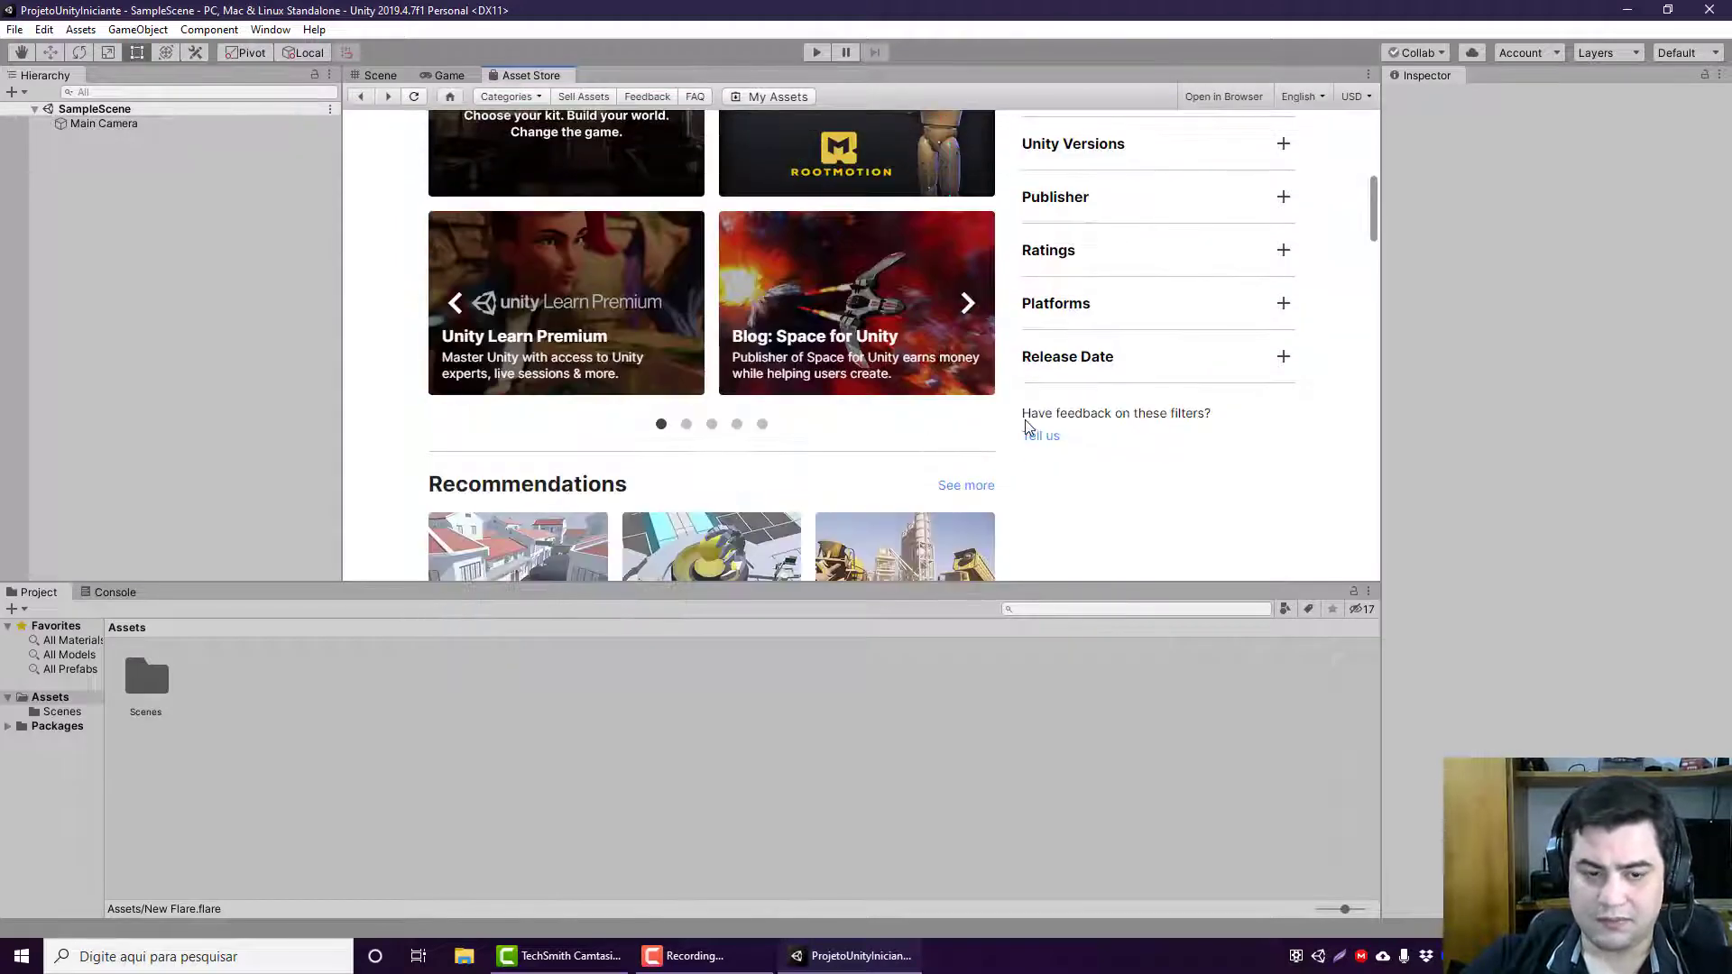
{"action": "scroll", "coordinate": [1027, 420], "scroll_direction": "down", "scroll_amount": 2}
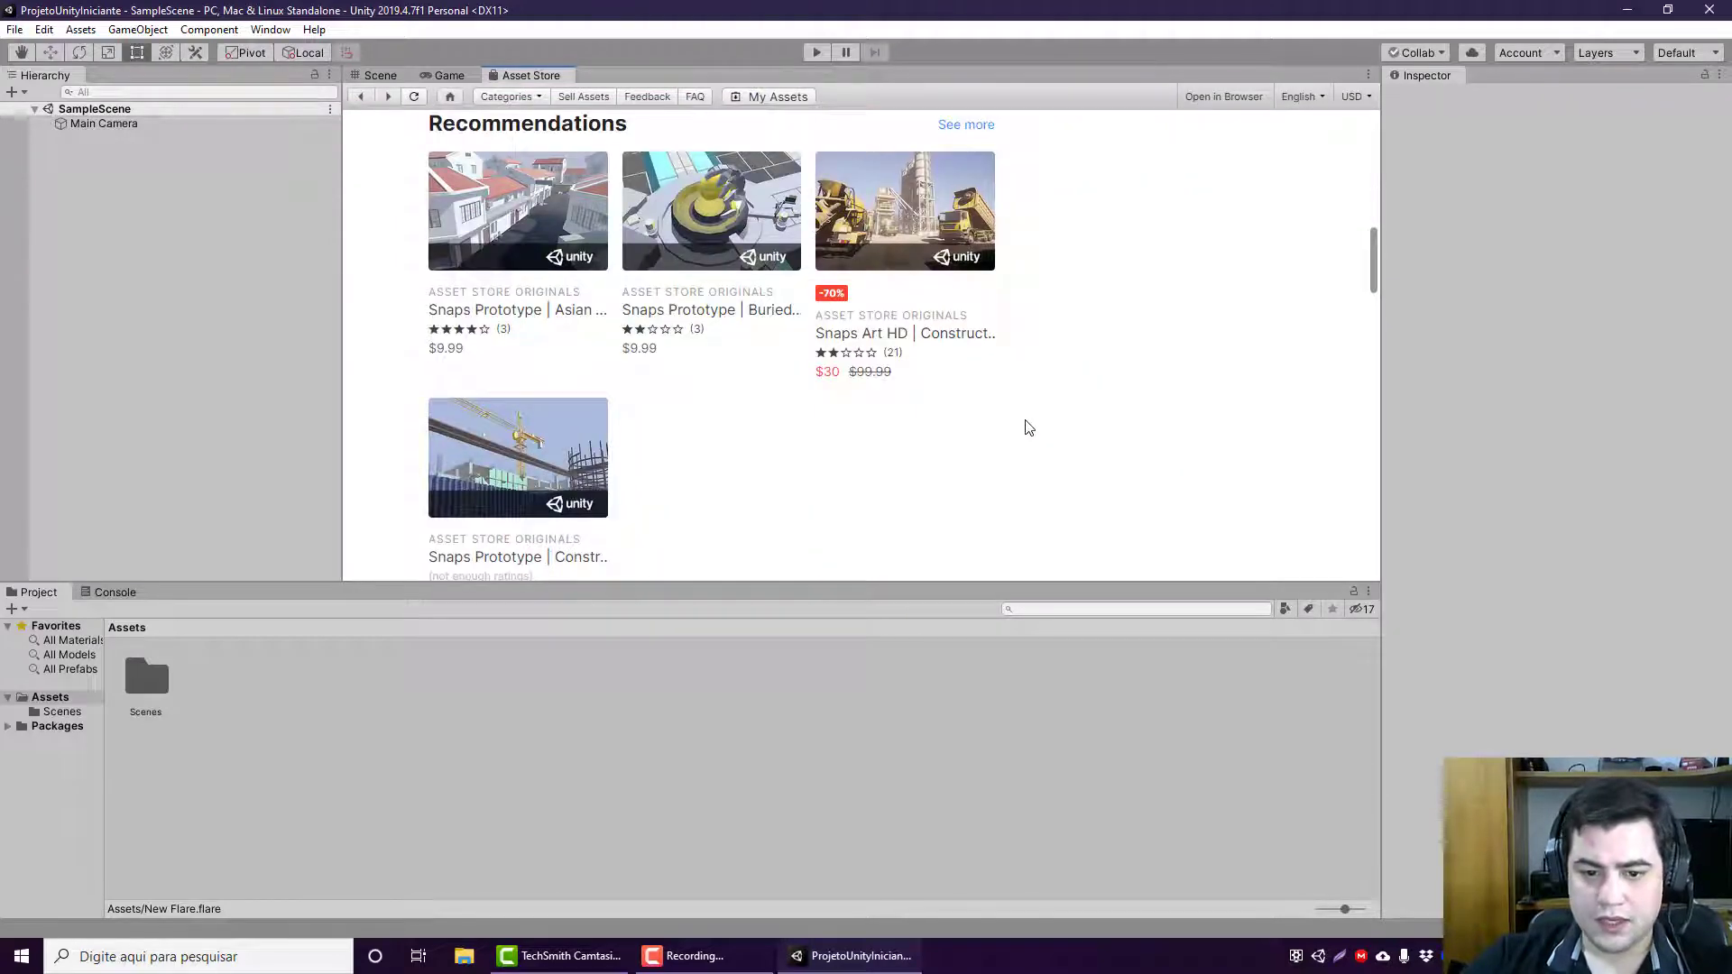
{"action": "scroll", "coordinate": [1029, 428], "scroll_direction": "down", "scroll_amount": 1}
{"action": "scroll", "coordinate": [1029, 427], "scroll_direction": "up", "scroll_amount": 3}
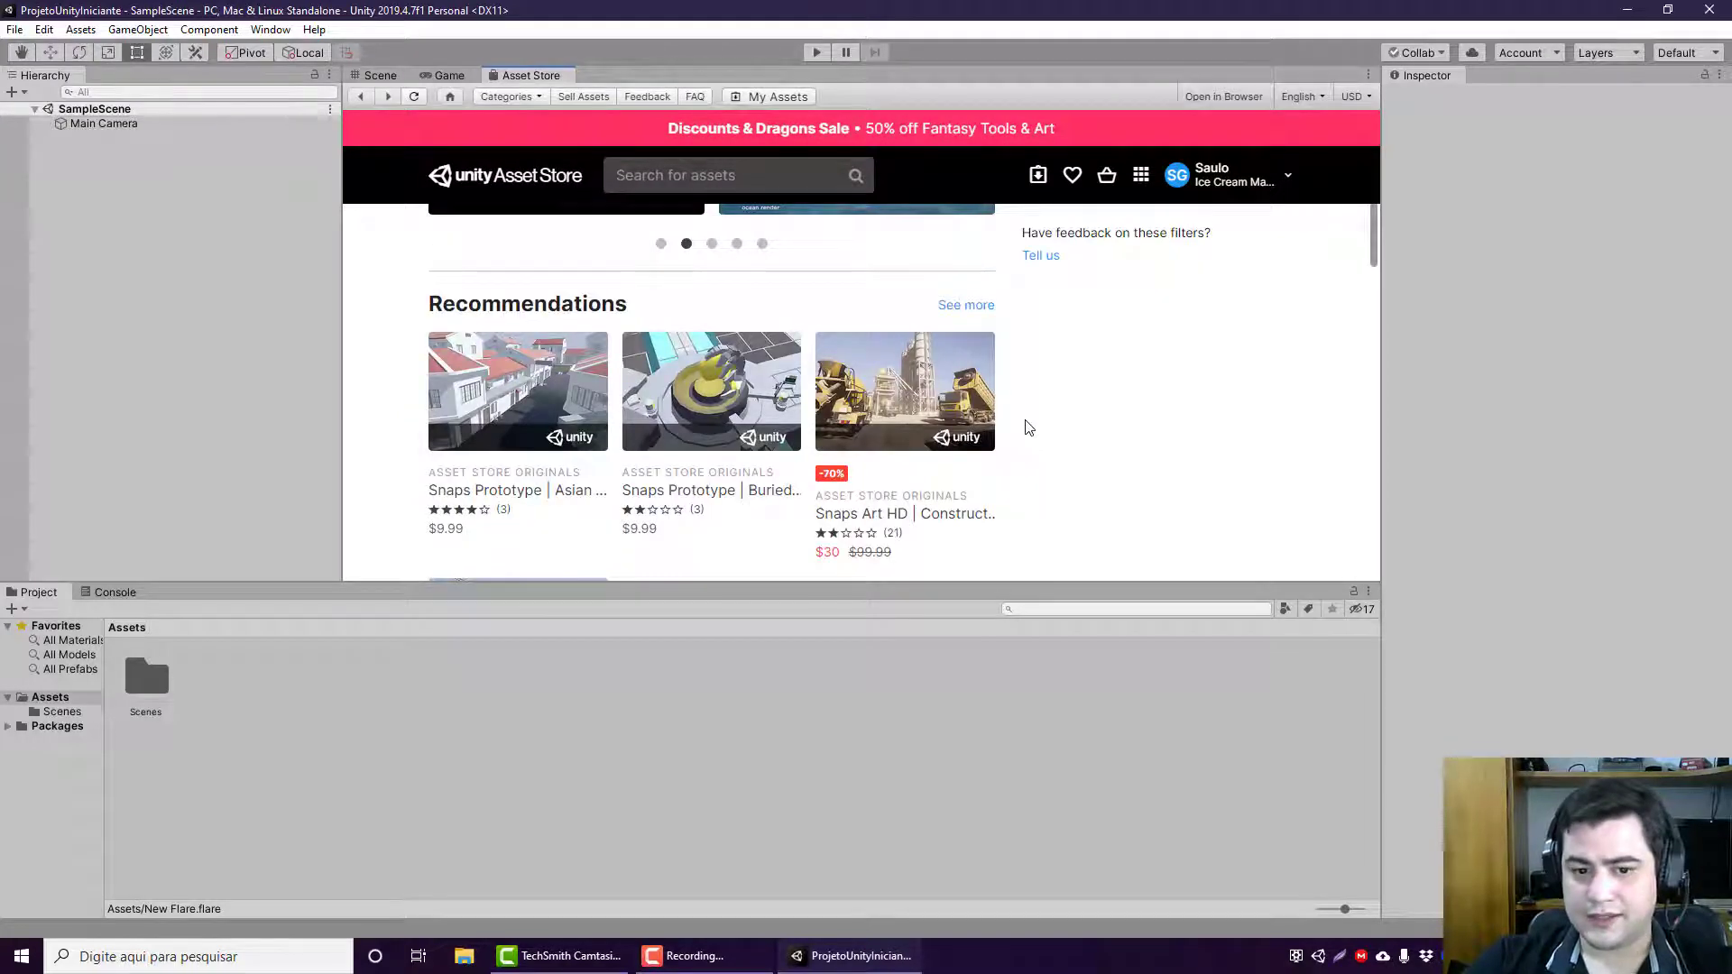
{"action": "scroll", "coordinate": [922, 495], "scroll_direction": "down", "scroll_amount": 2}
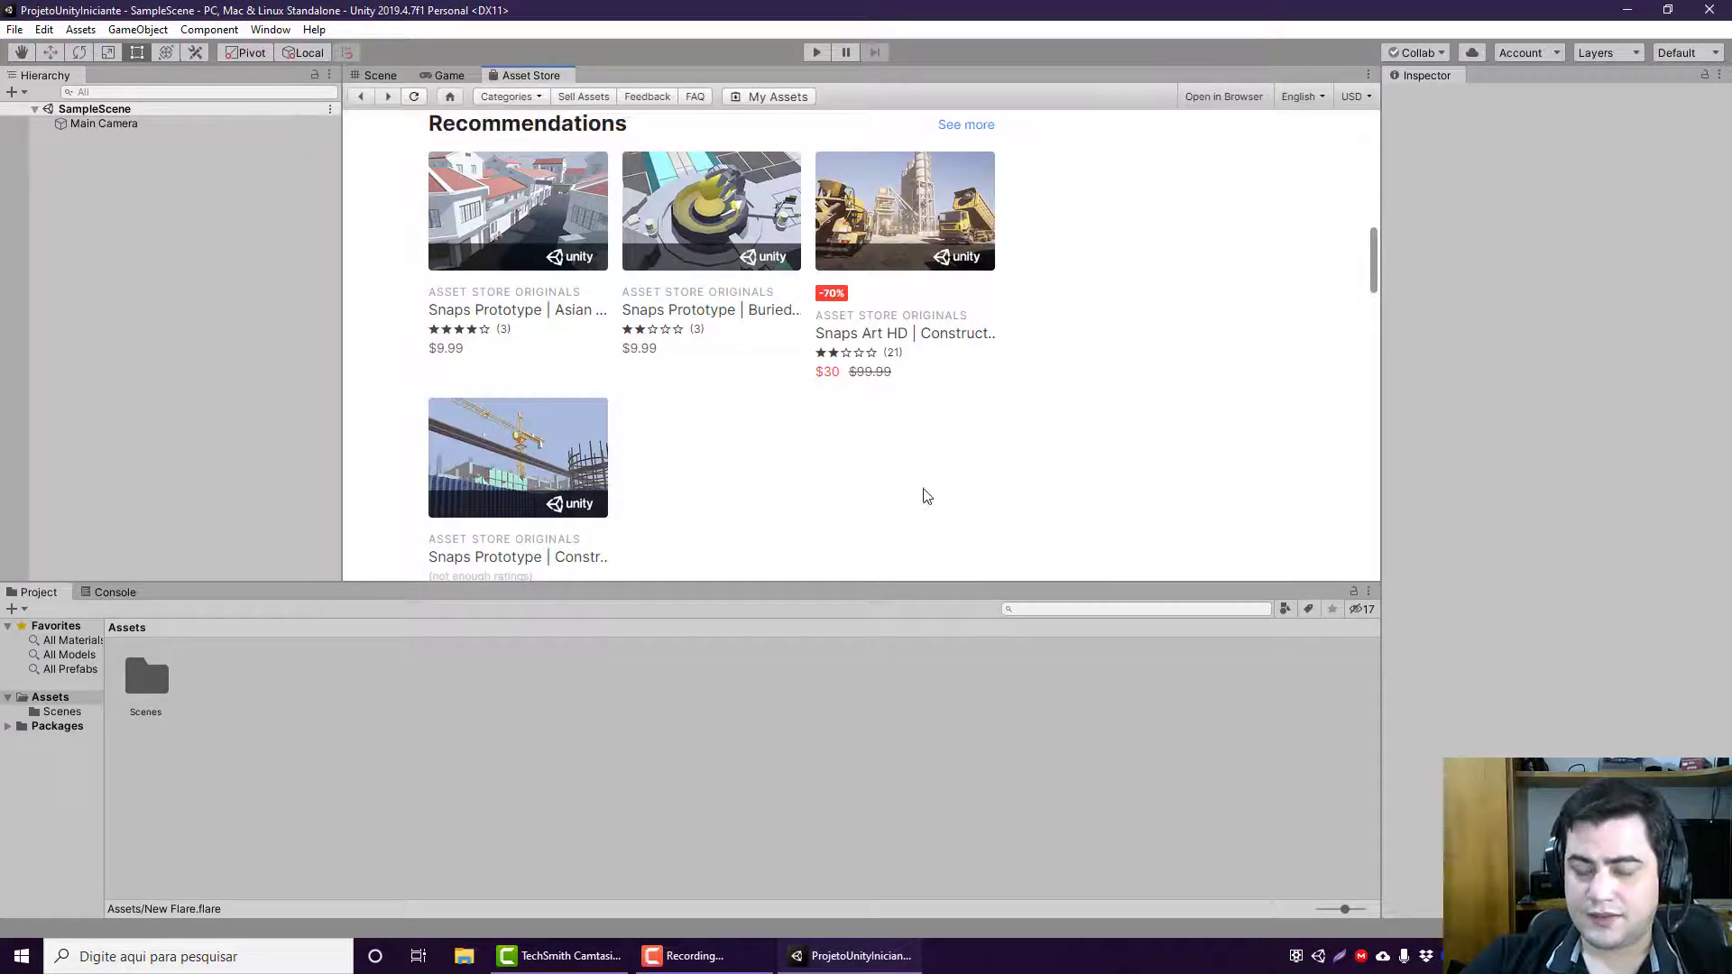
{"action": "scroll", "coordinate": [926, 497], "scroll_direction": "down", "scroll_amount": 3}
{"action": "scroll", "coordinate": [896, 435], "scroll_direction": "up", "scroll_amount": 3}
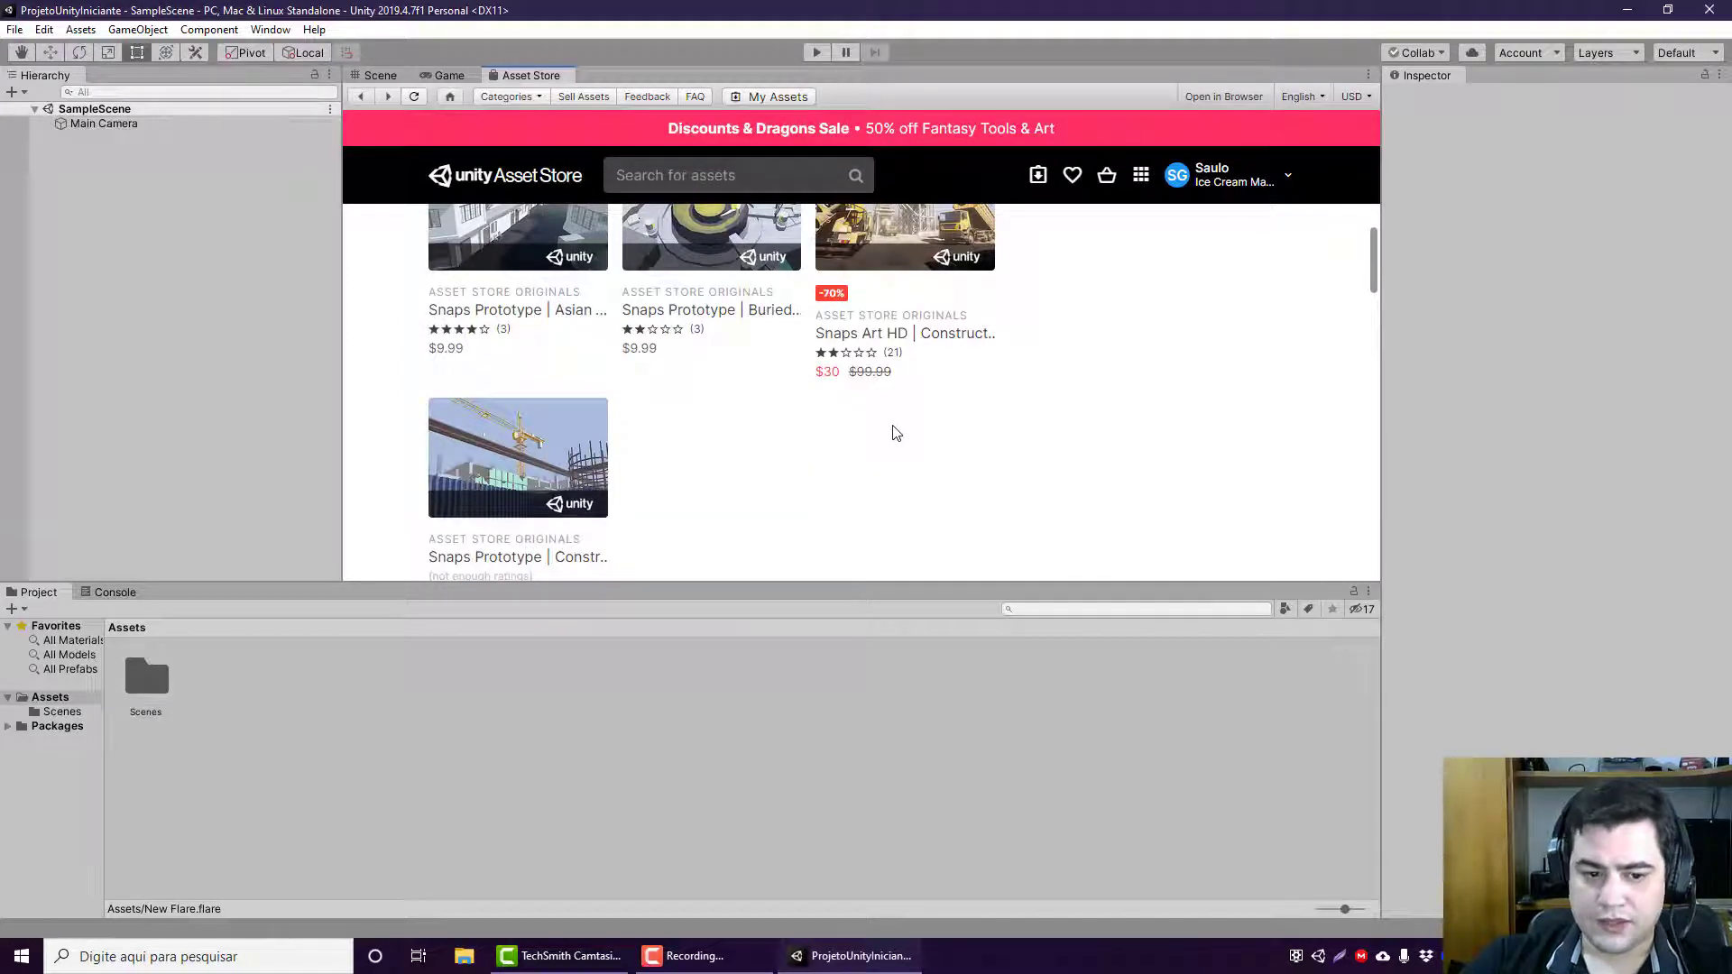
{"action": "scroll", "coordinate": [893, 431], "scroll_direction": "down", "scroll_amount": 8}
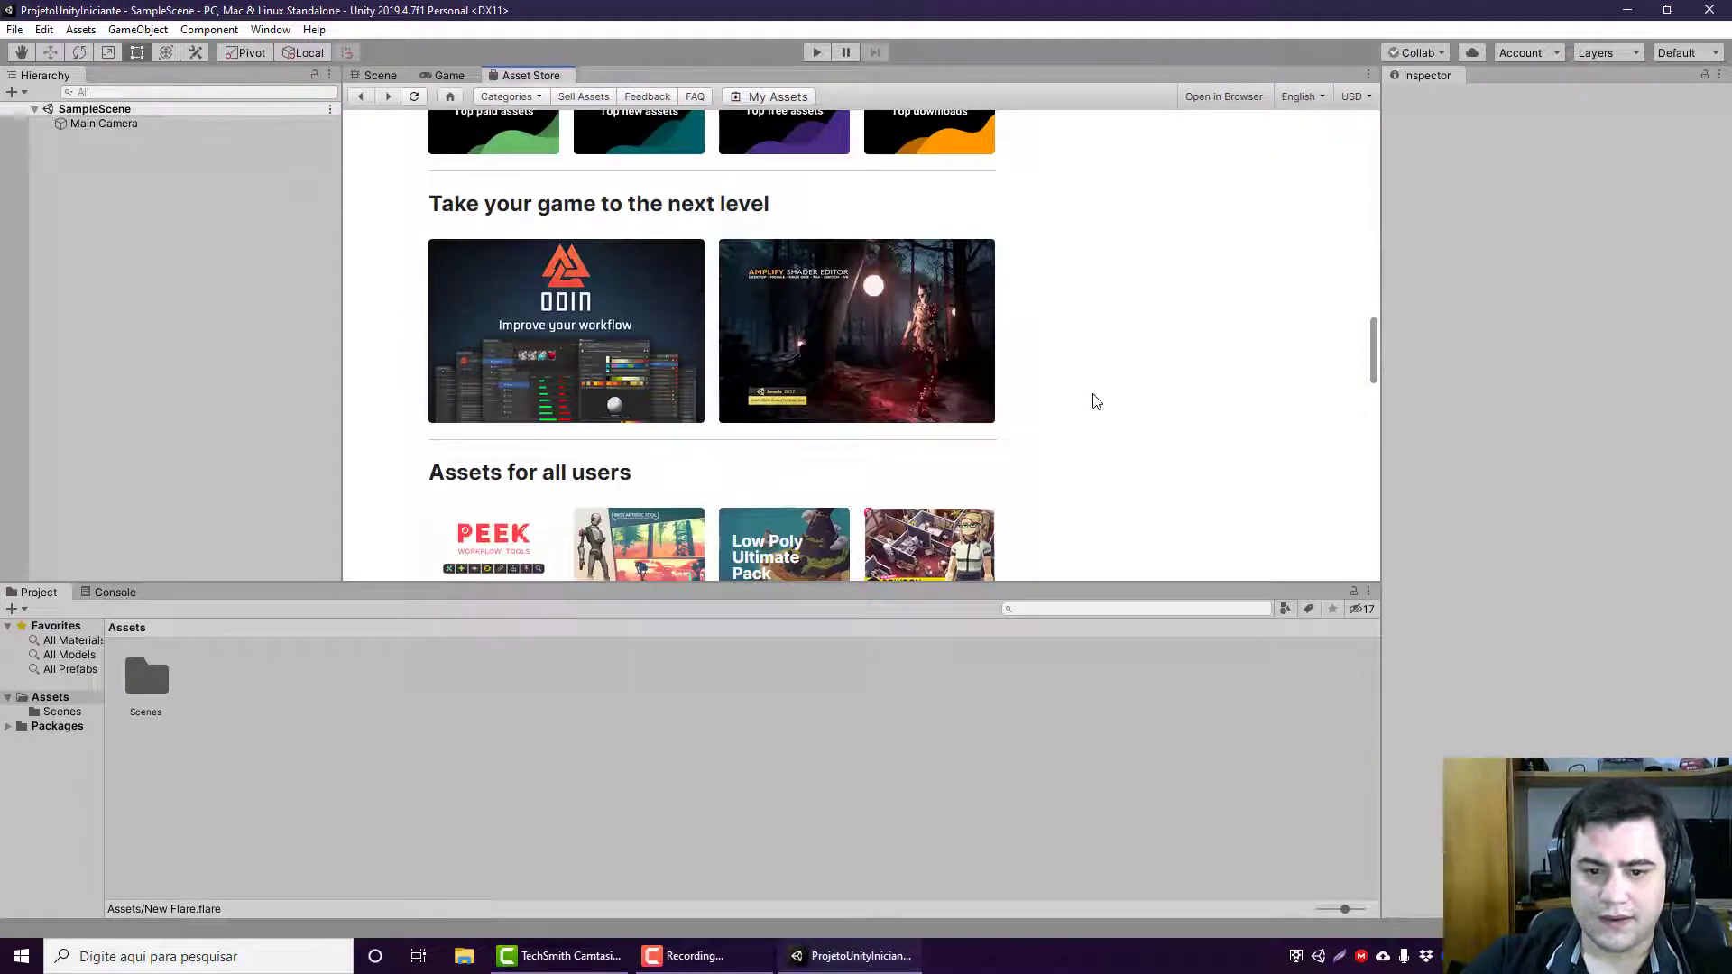
{"action": "scroll", "coordinate": [1074, 404], "scroll_direction": "down", "scroll_amount": 2}
{"action": "scroll", "coordinate": [1049, 411], "scroll_direction": "down", "scroll_amount": 2}
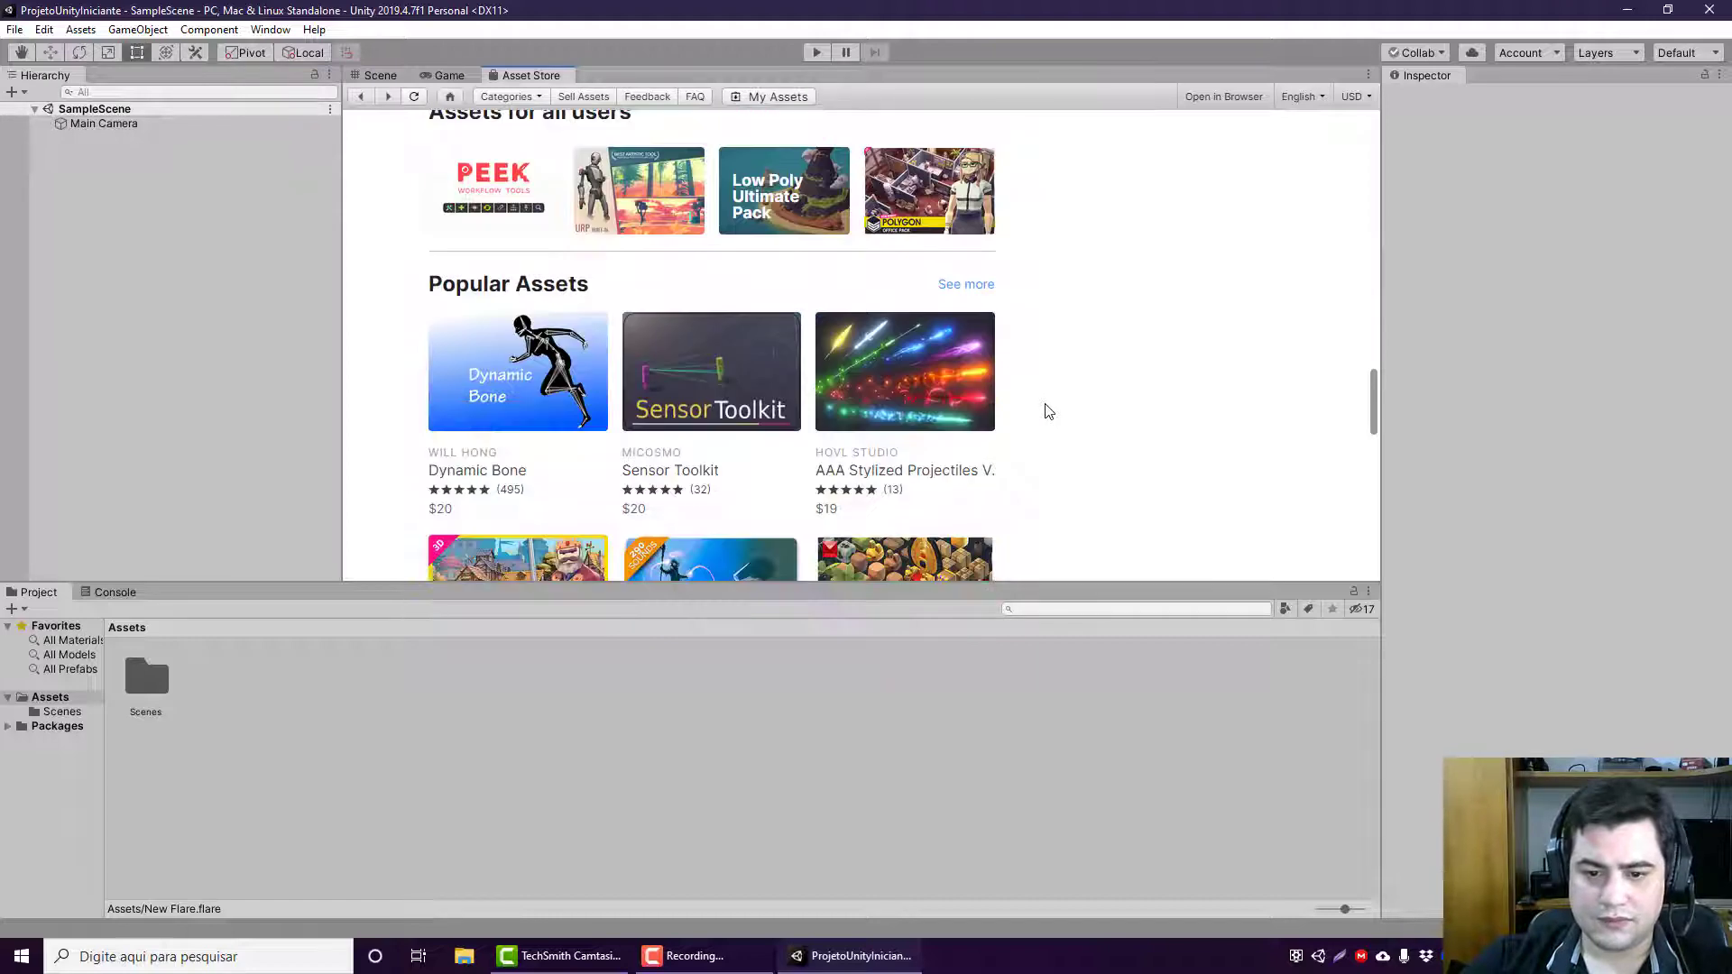
{"action": "scroll", "coordinate": [1048, 411], "scroll_direction": "down", "scroll_amount": 2}
{"action": "scroll", "coordinate": [1048, 412], "scroll_direction": "down", "scroll_amount": 5}
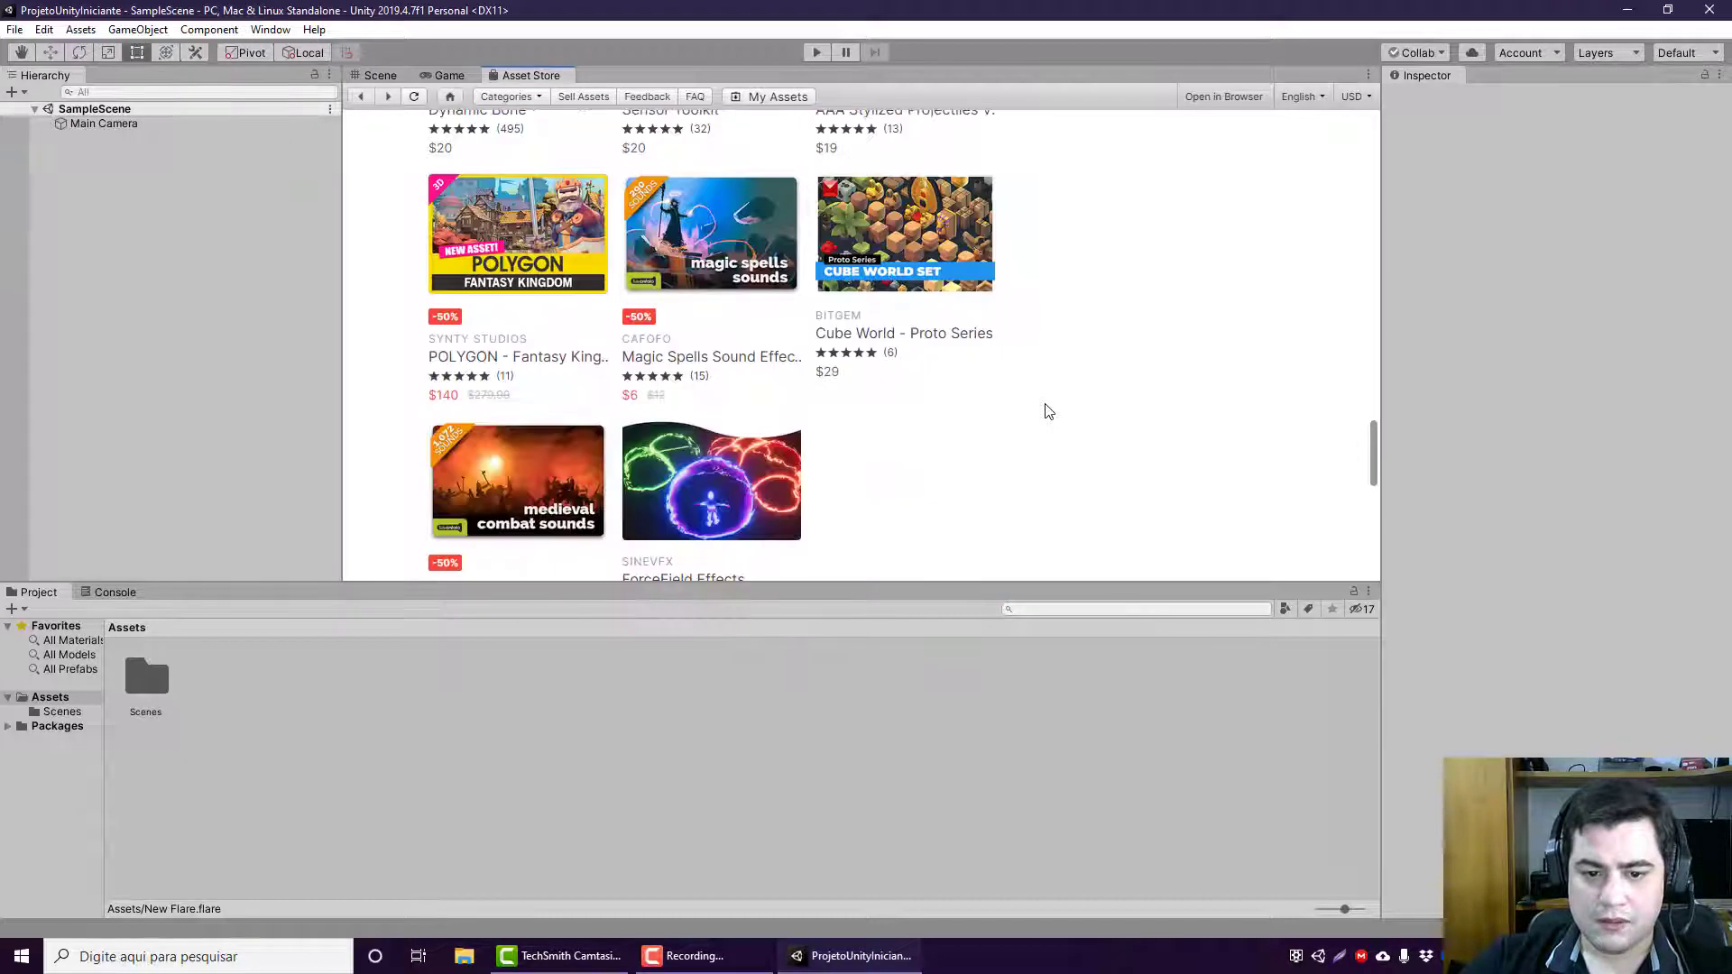
{"action": "scroll", "coordinate": [1048, 411], "scroll_direction": "up", "scroll_amount": 5}
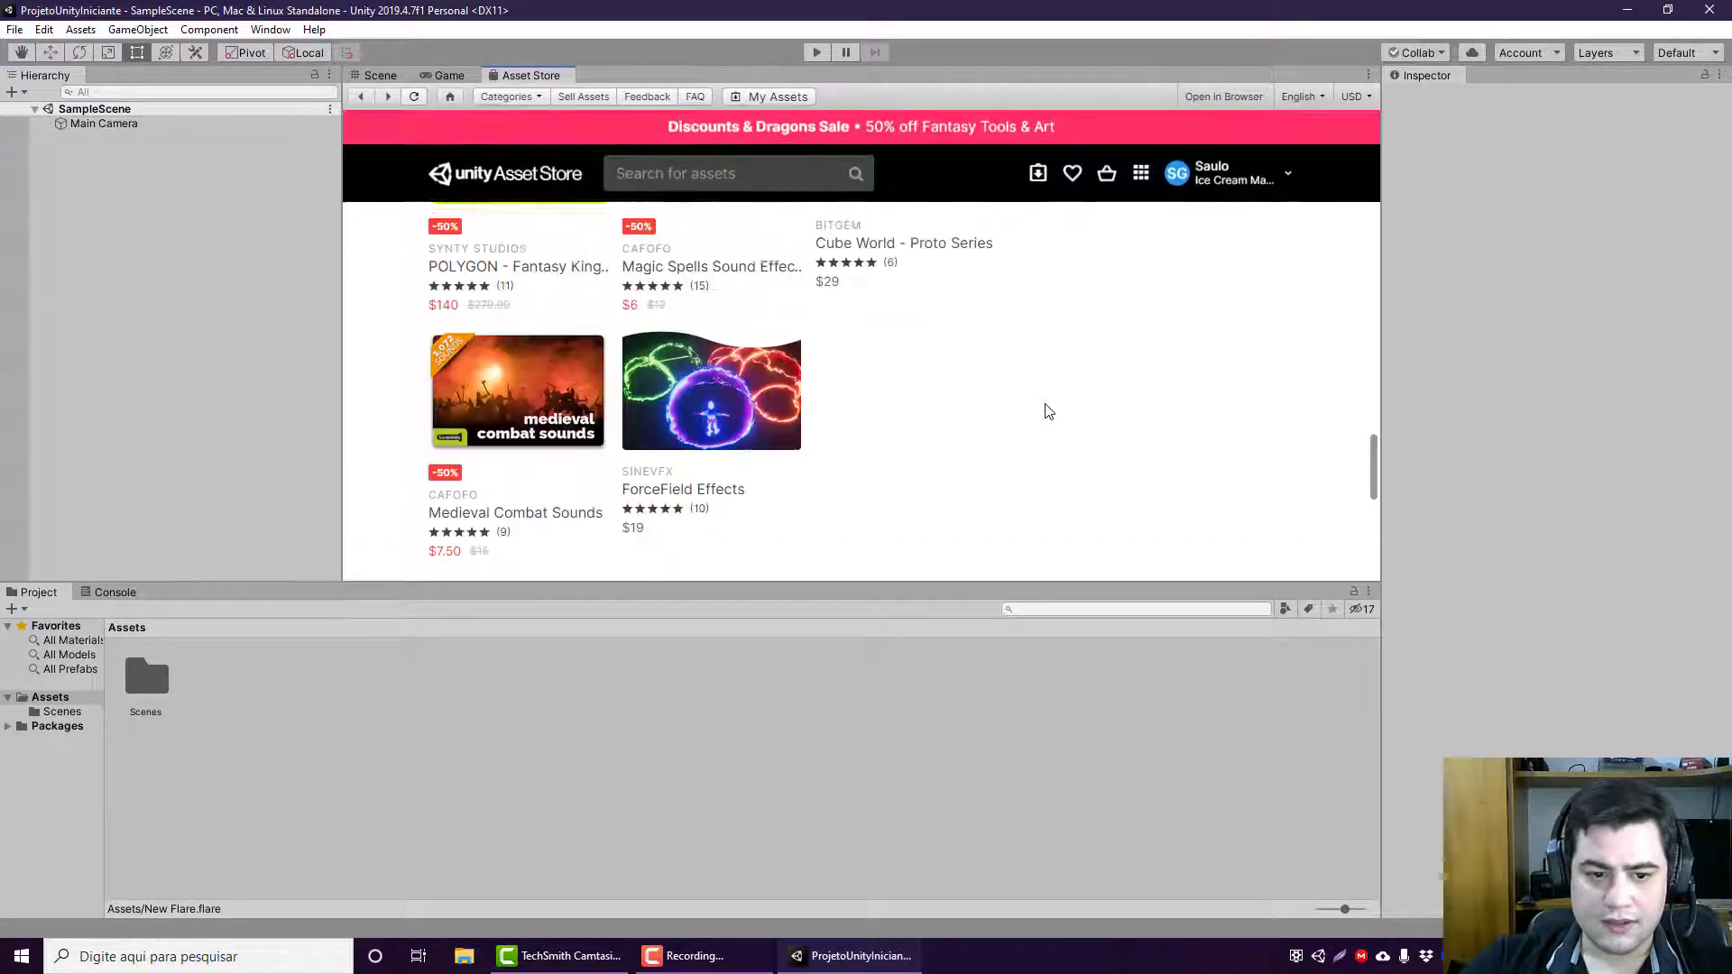
{"action": "scroll", "coordinate": [1048, 411], "scroll_direction": "up", "scroll_amount": 6}
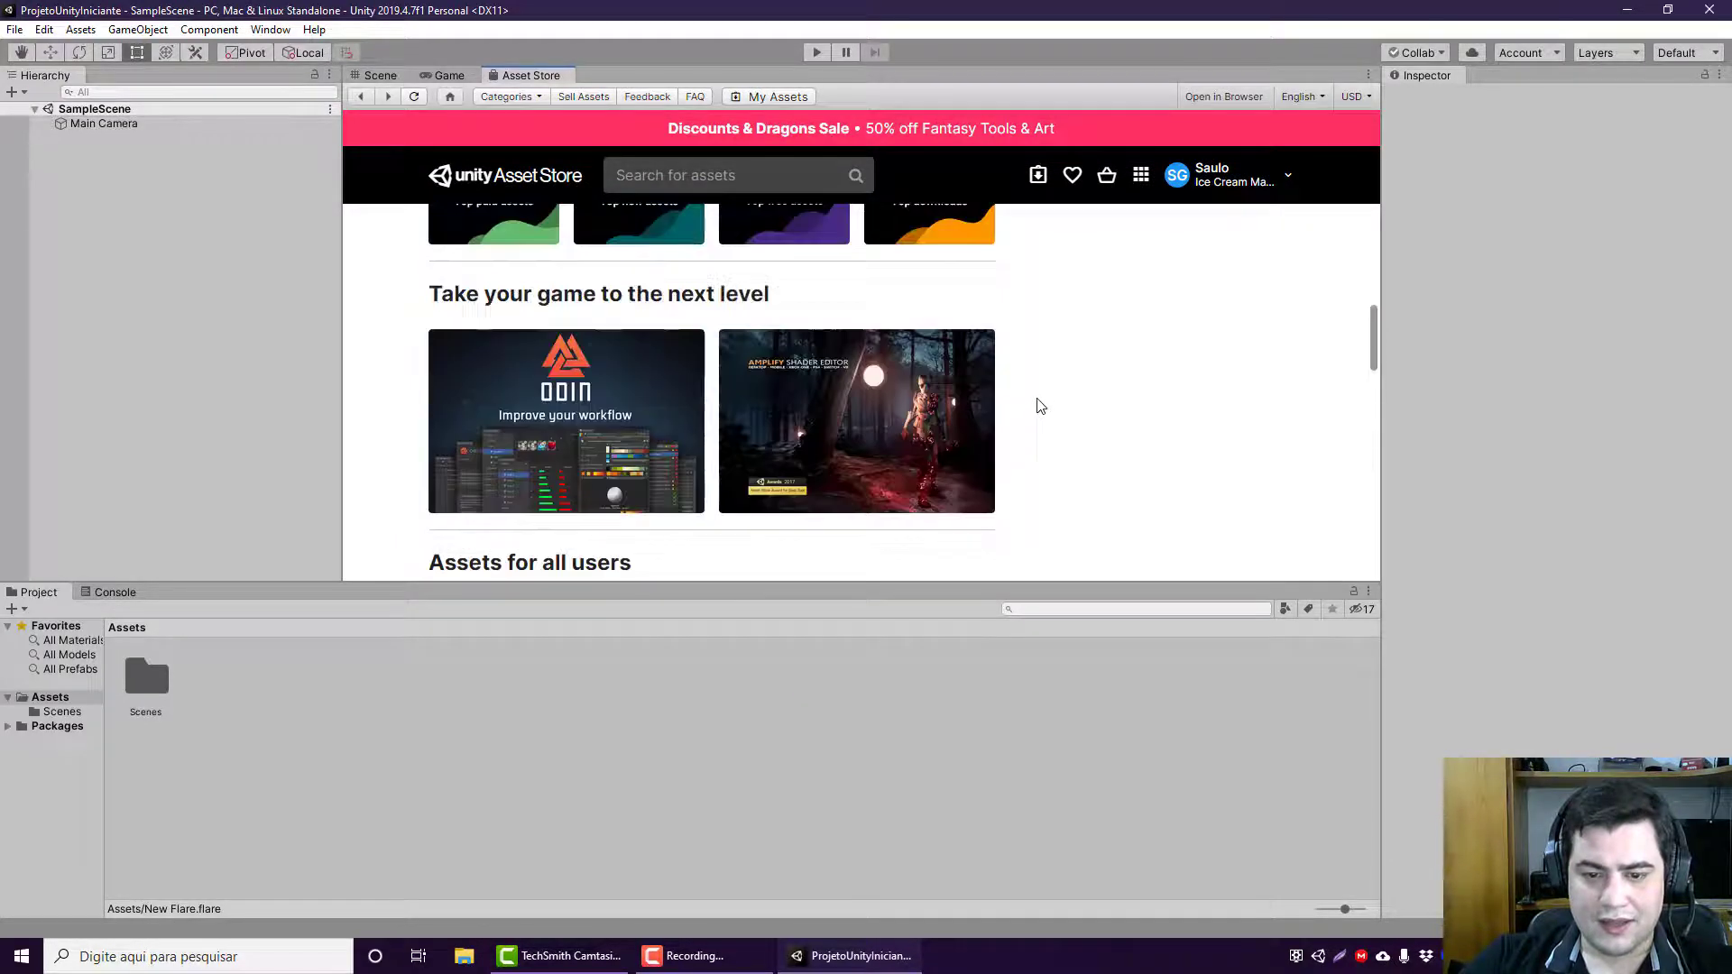
{"action": "scroll", "coordinate": [1040, 406], "scroll_direction": "up", "scroll_amount": 6}
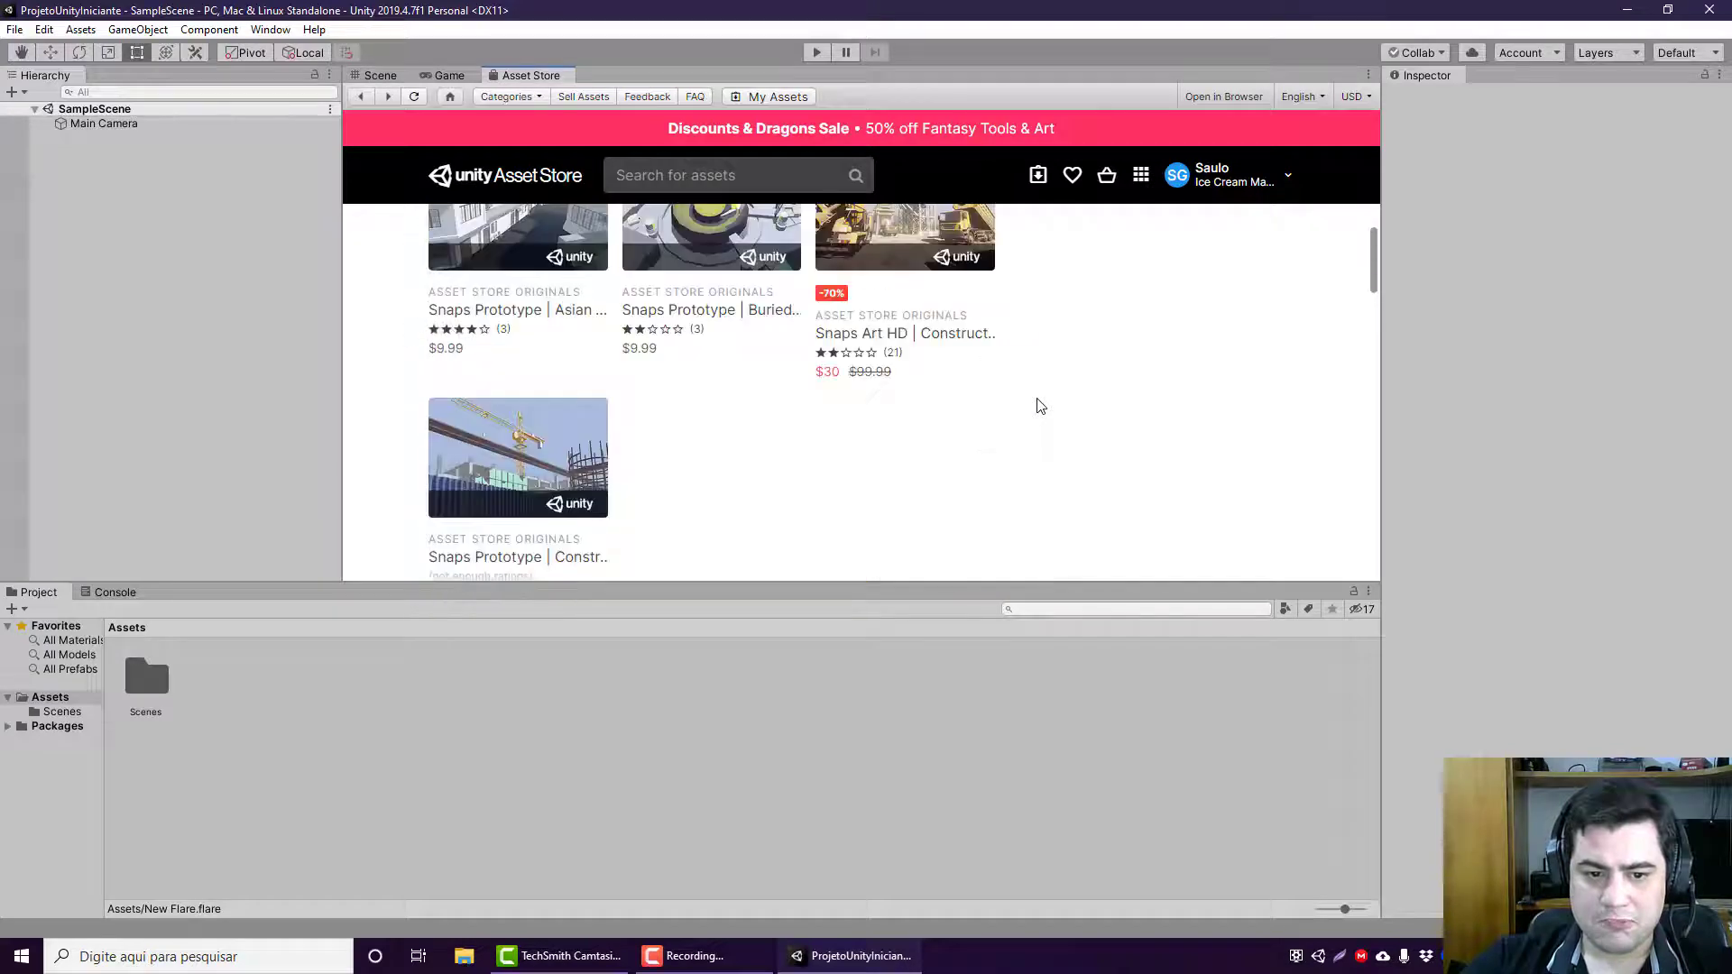
{"action": "scroll", "coordinate": [1040, 405], "scroll_direction": "up", "scroll_amount": 4}
{"action": "scroll", "coordinate": [941, 403], "scroll_direction": "down", "scroll_amount": 1}
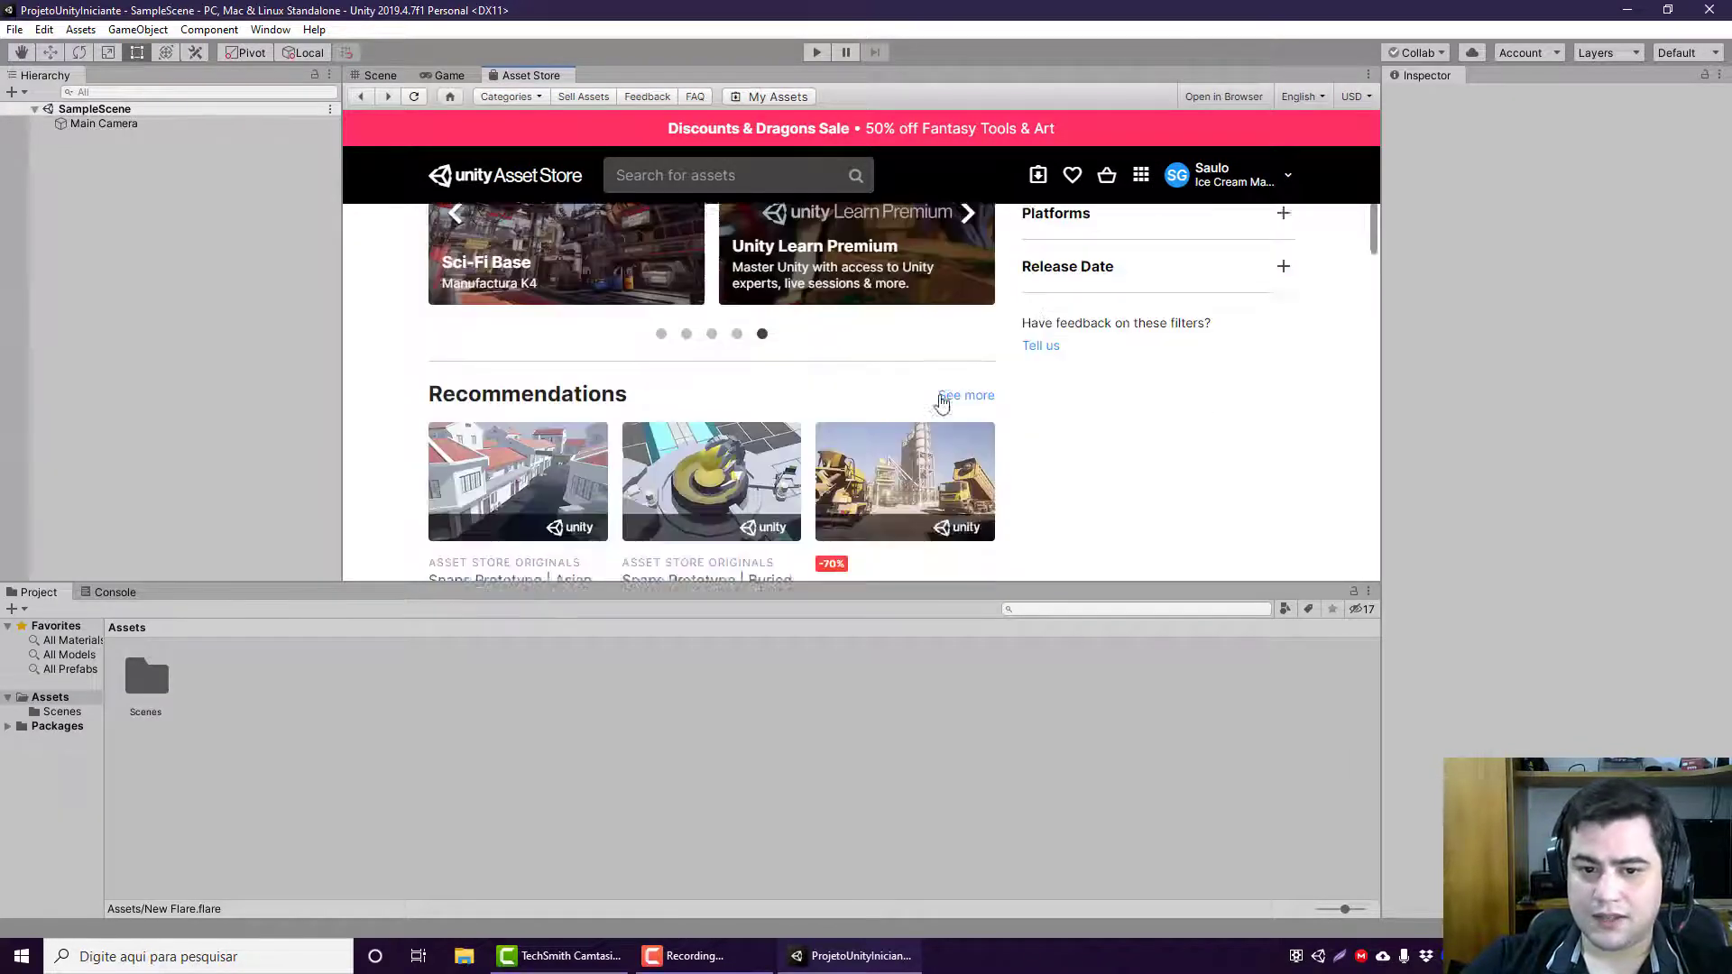
{"action": "scroll", "coordinate": [942, 403], "scroll_direction": "down", "scroll_amount": 9}
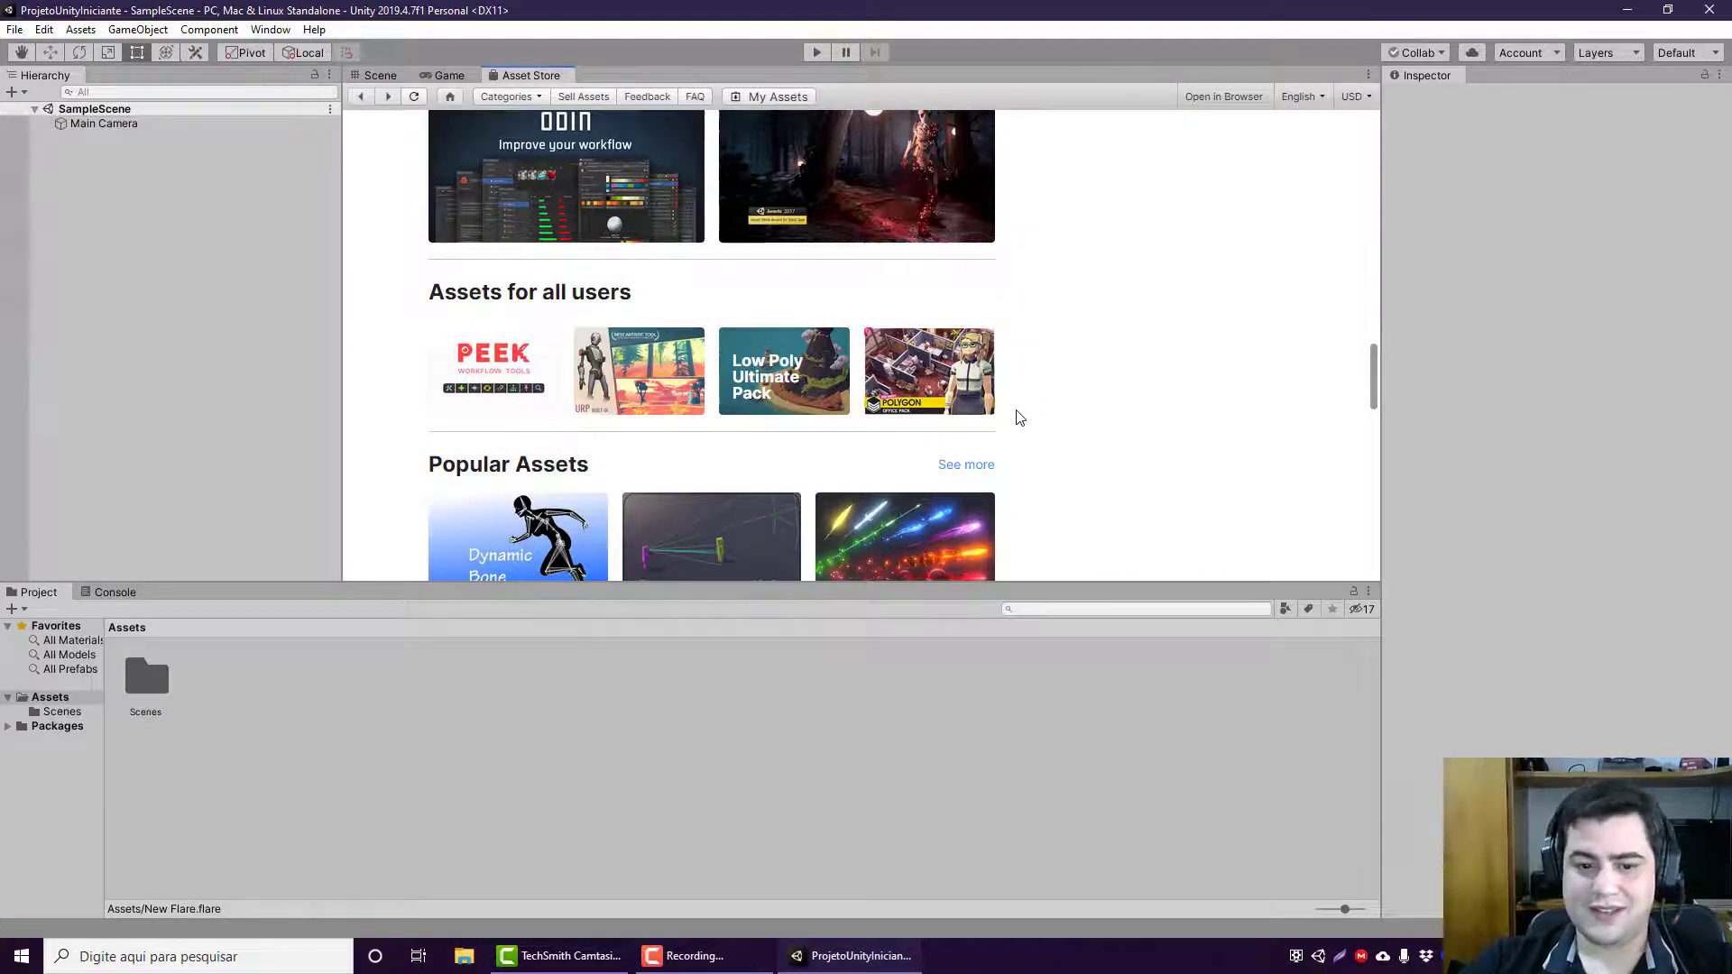
{"action": "scroll", "coordinate": [1074, 439], "scroll_direction": "up", "scroll_amount": 1}
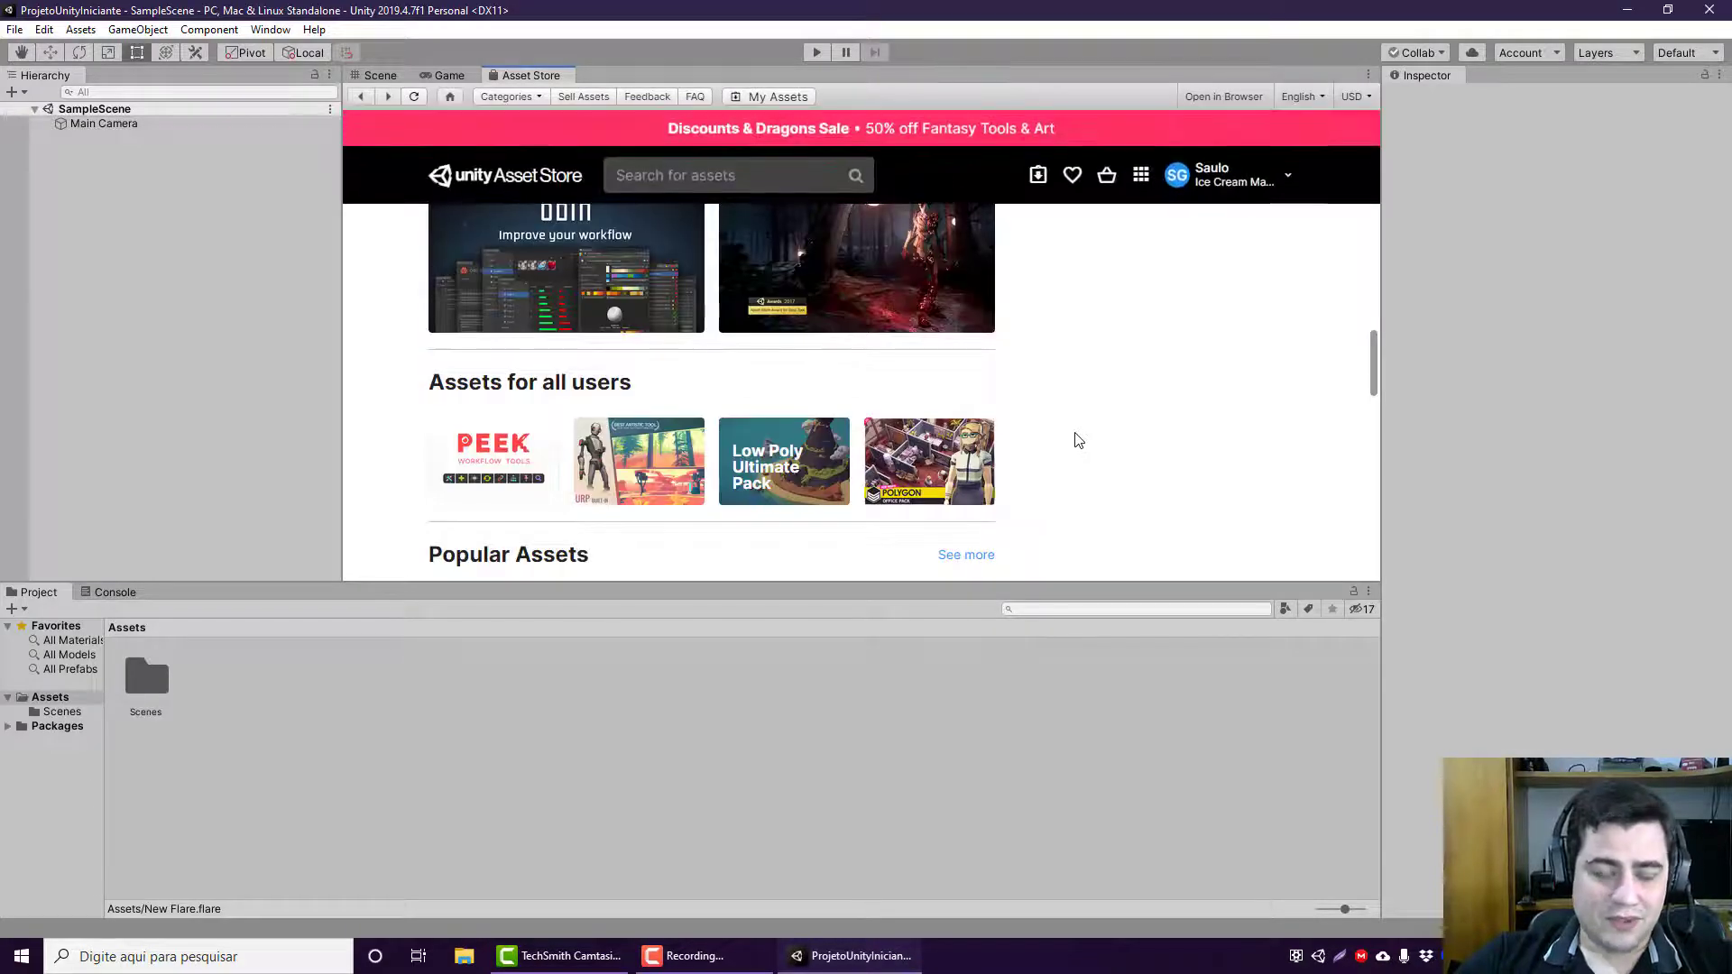
{"action": "scroll", "coordinate": [1075, 442], "scroll_direction": "up", "scroll_amount": 1}
{"action": "scroll", "coordinate": [1075, 445], "scroll_direction": "up", "scroll_amount": 1}
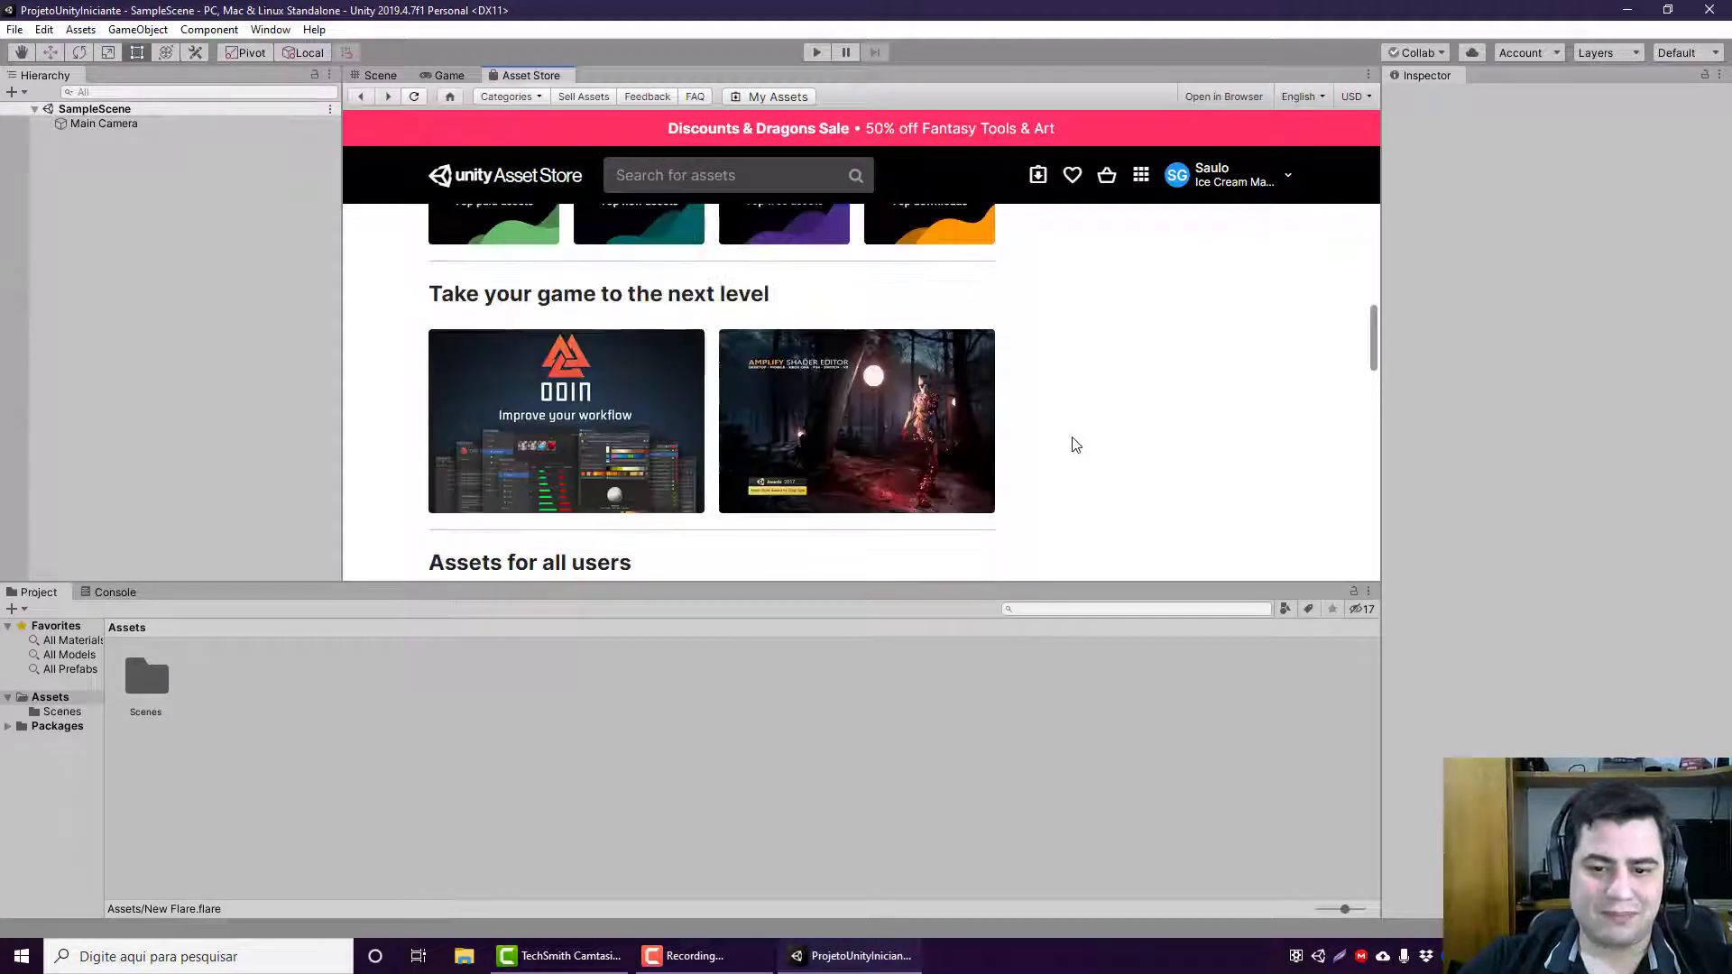
{"action": "scroll", "coordinate": [1075, 444], "scroll_direction": "down", "scroll_amount": 2}
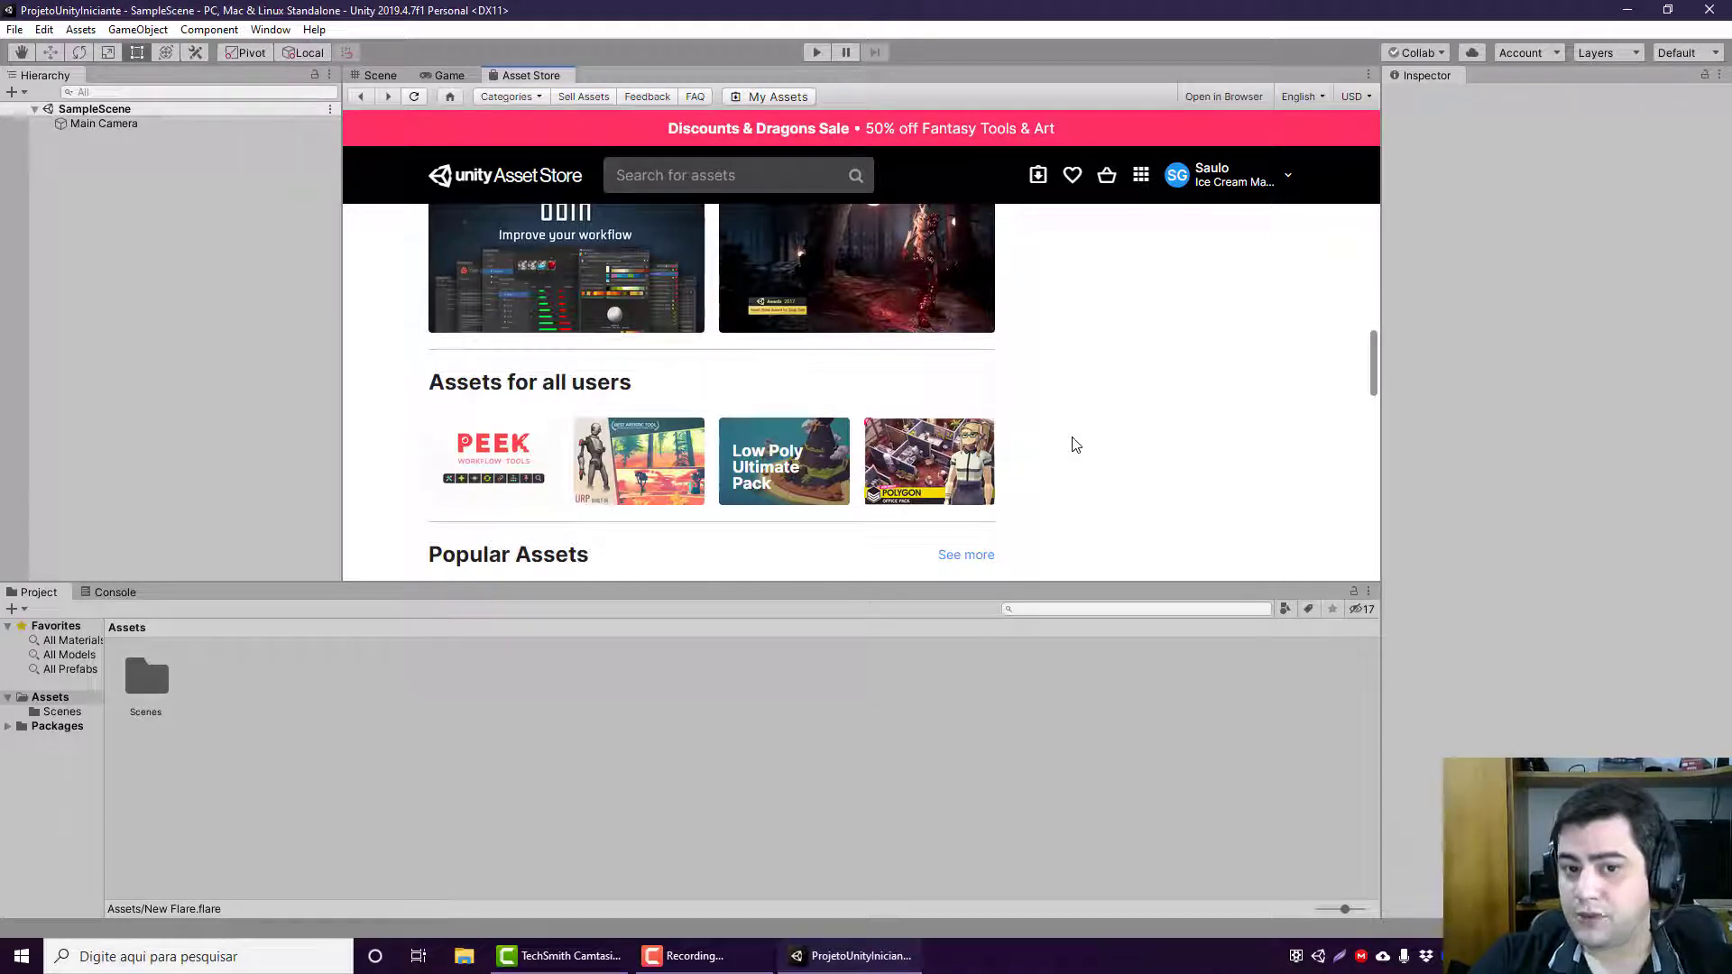
{"action": "scroll", "coordinate": [1074, 446], "scroll_direction": "up", "scroll_amount": 2}
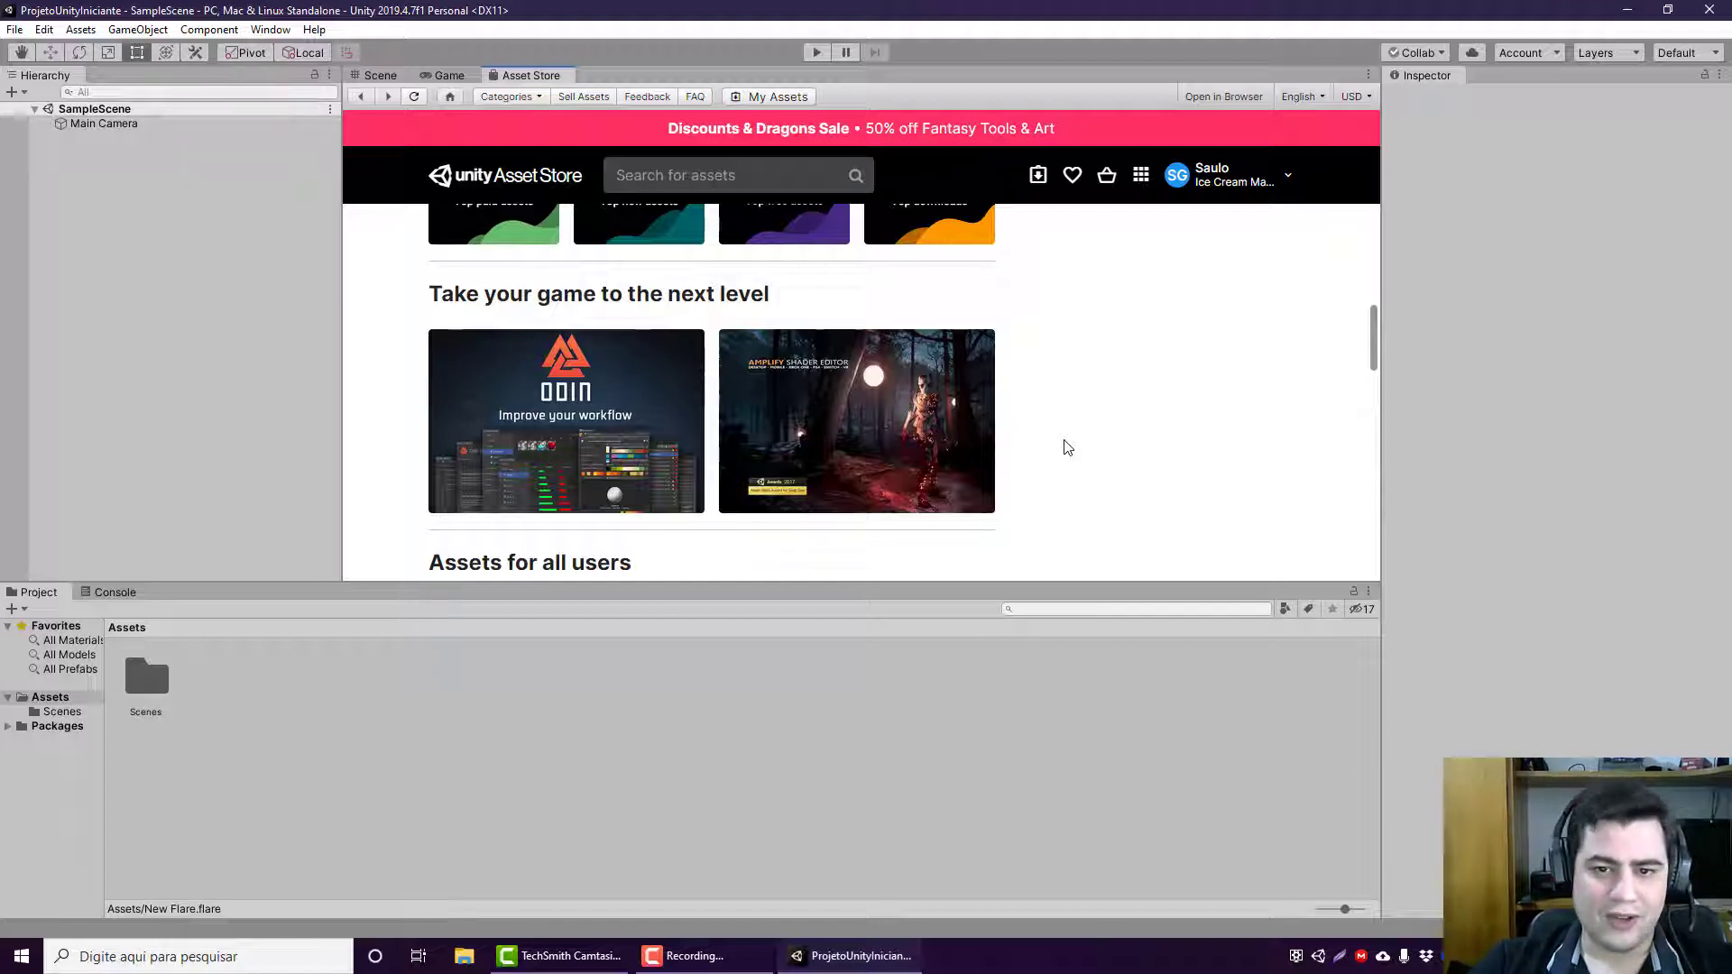
{"action": "scroll", "coordinate": [1067, 446], "scroll_direction": "up", "scroll_amount": 10}
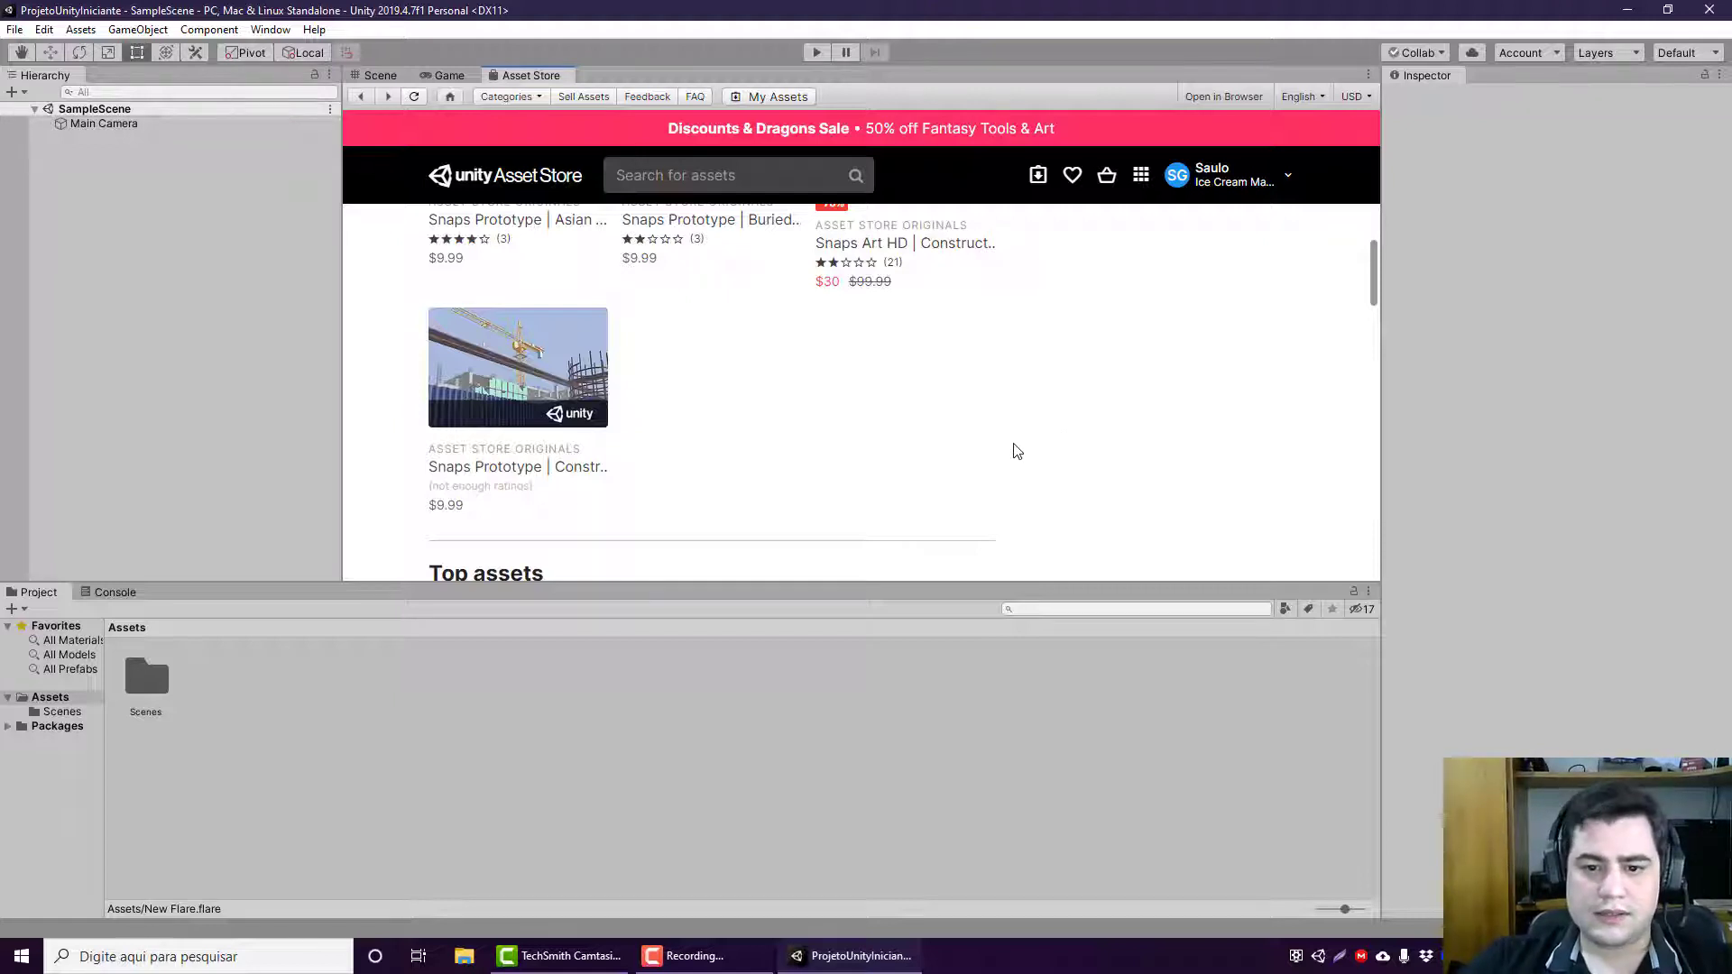
{"action": "scroll", "coordinate": [1016, 448], "scroll_direction": "up", "scroll_amount": 8}
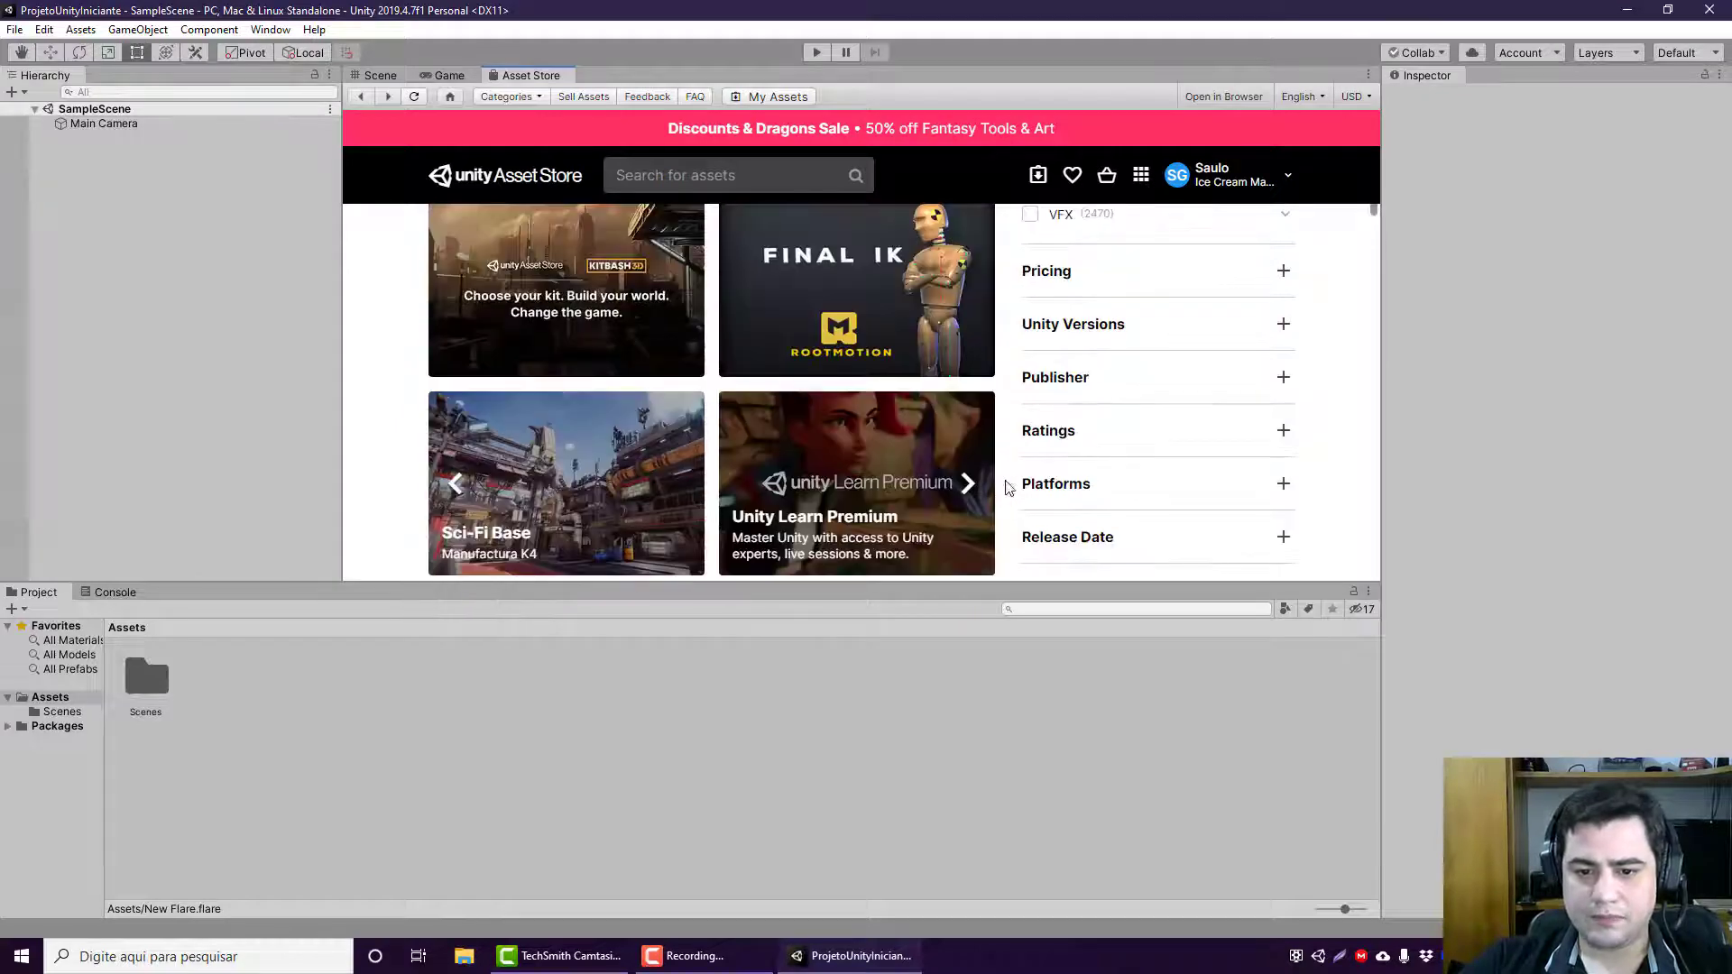
Step: Review the Asset Store home page again, from the Discounts & Dragons banner and category filters to the featured tiles and Recommendations
{"action": "scroll", "coordinate": [1010, 484], "scroll_direction": "up", "scroll_amount": 4}
{"action": "scroll", "coordinate": [1004, 478], "scroll_direction": "up", "scroll_amount": 1}
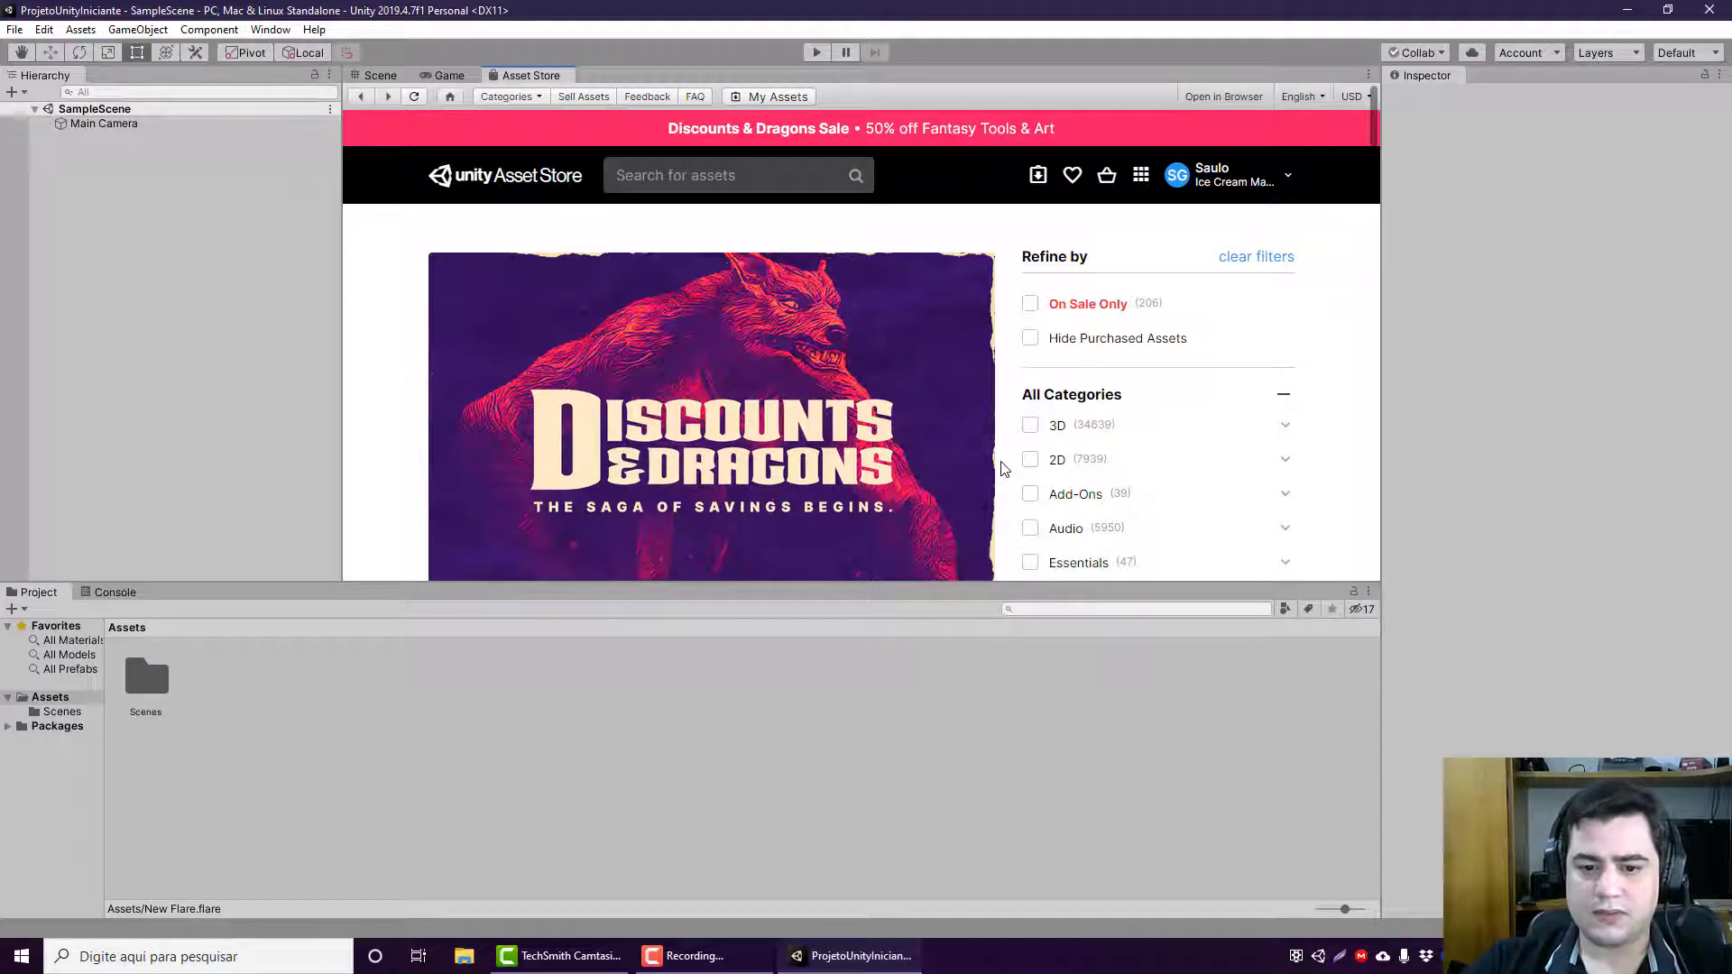
{"action": "scroll", "coordinate": [1004, 469], "scroll_direction": "down", "scroll_amount": 1}
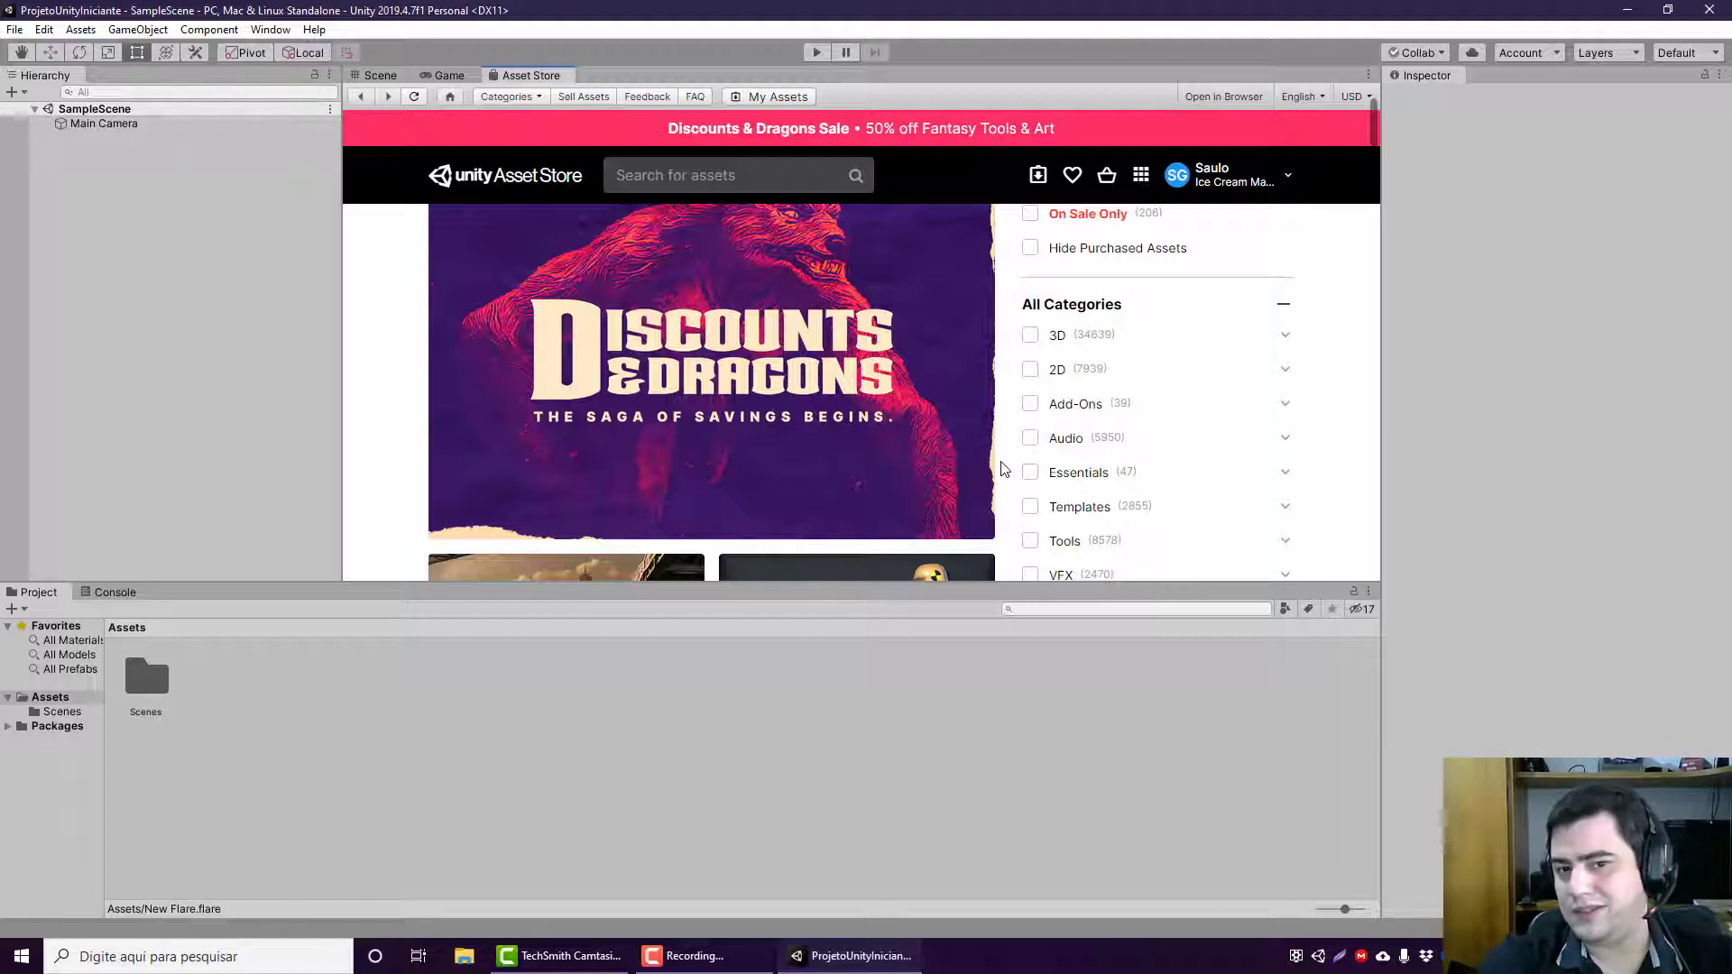
{"action": "scroll", "coordinate": [1001, 469], "scroll_direction": "up", "scroll_amount": 1}
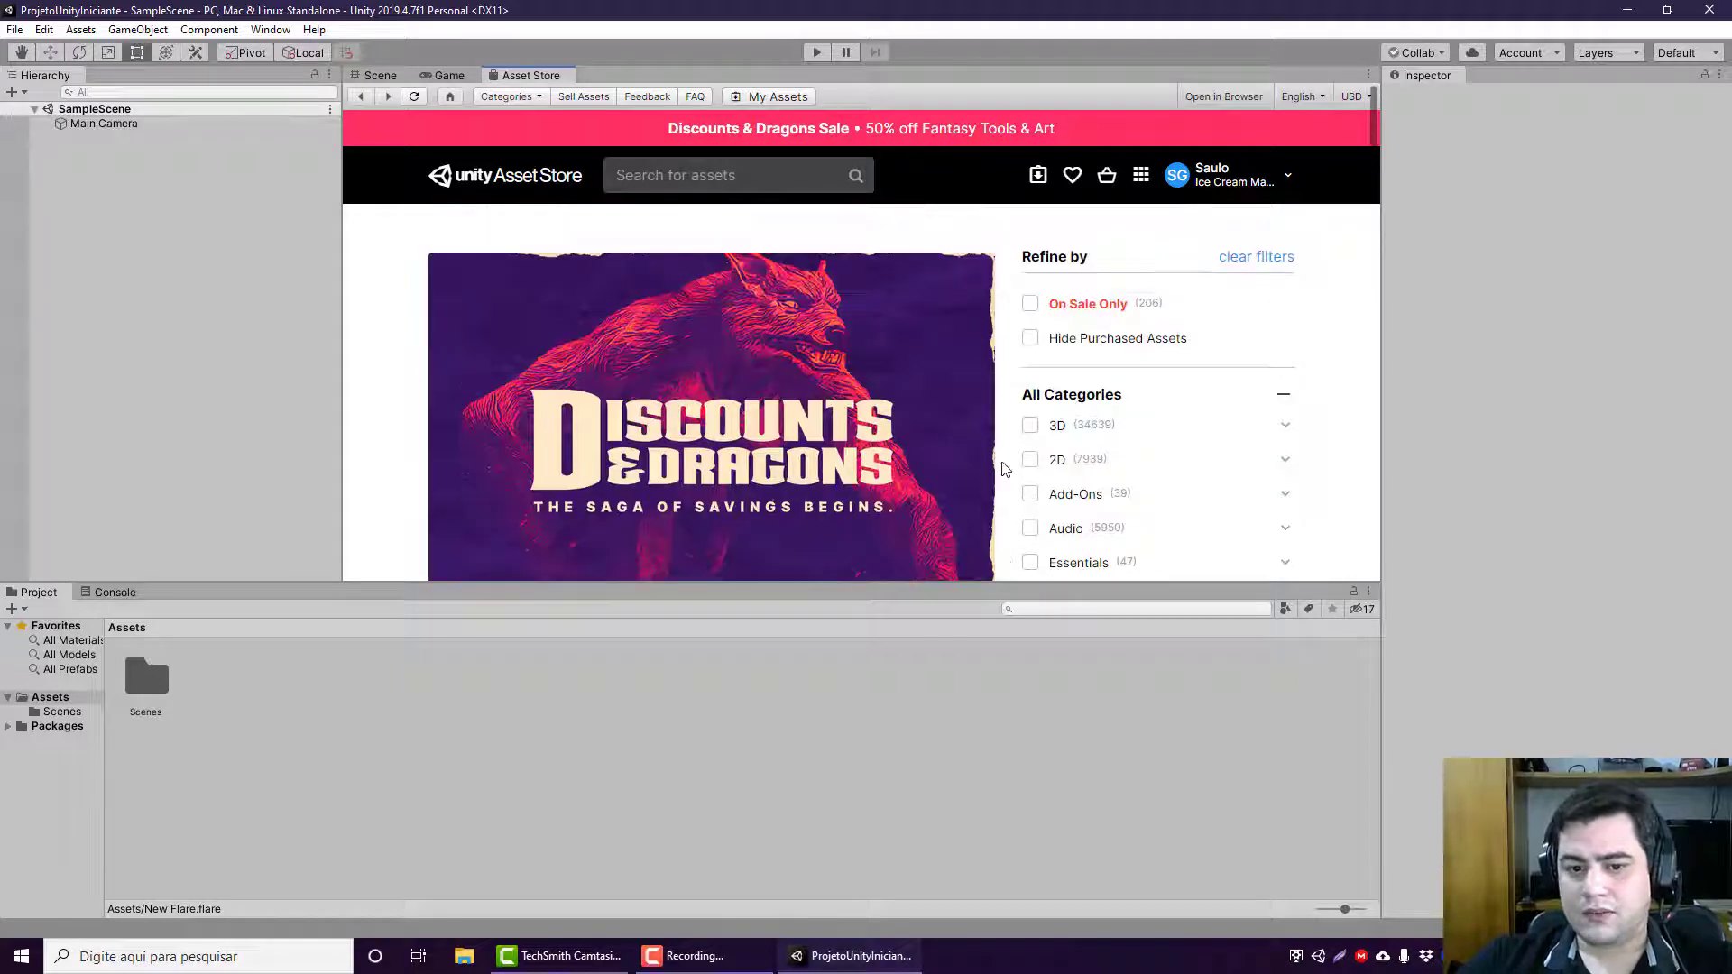
{"action": "scroll", "coordinate": [1005, 461], "scroll_direction": "down", "scroll_amount": 5}
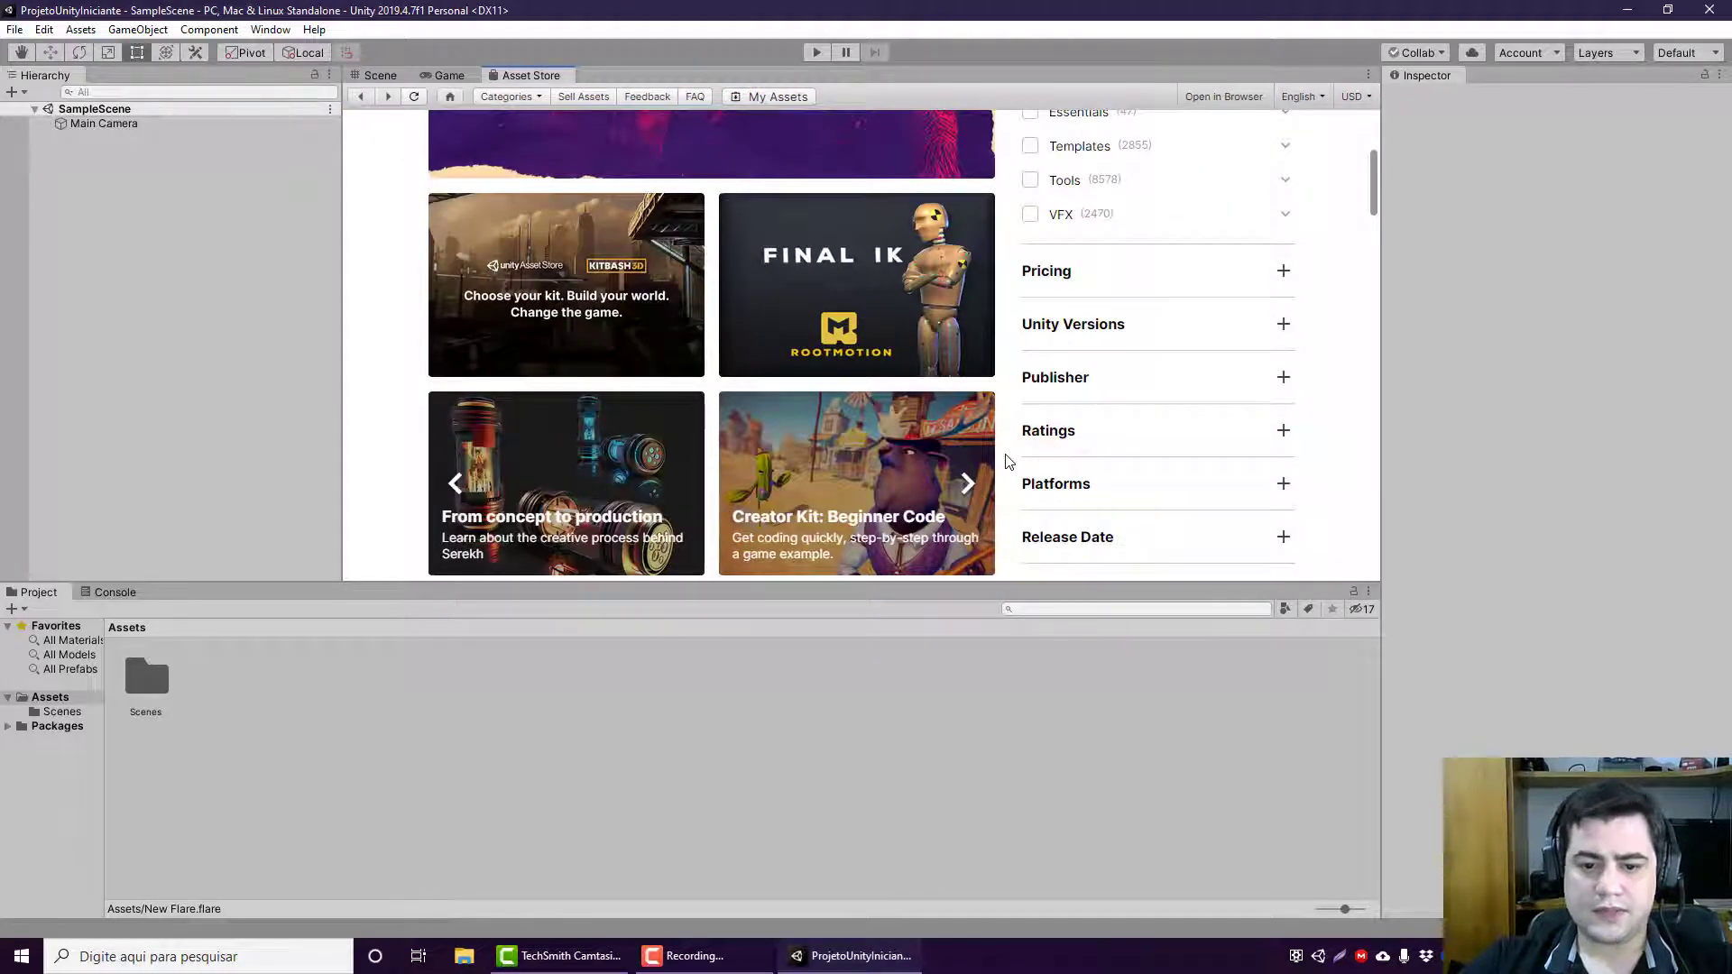
{"action": "scroll", "coordinate": [1000, 469], "scroll_direction": "down", "scroll_amount": 3}
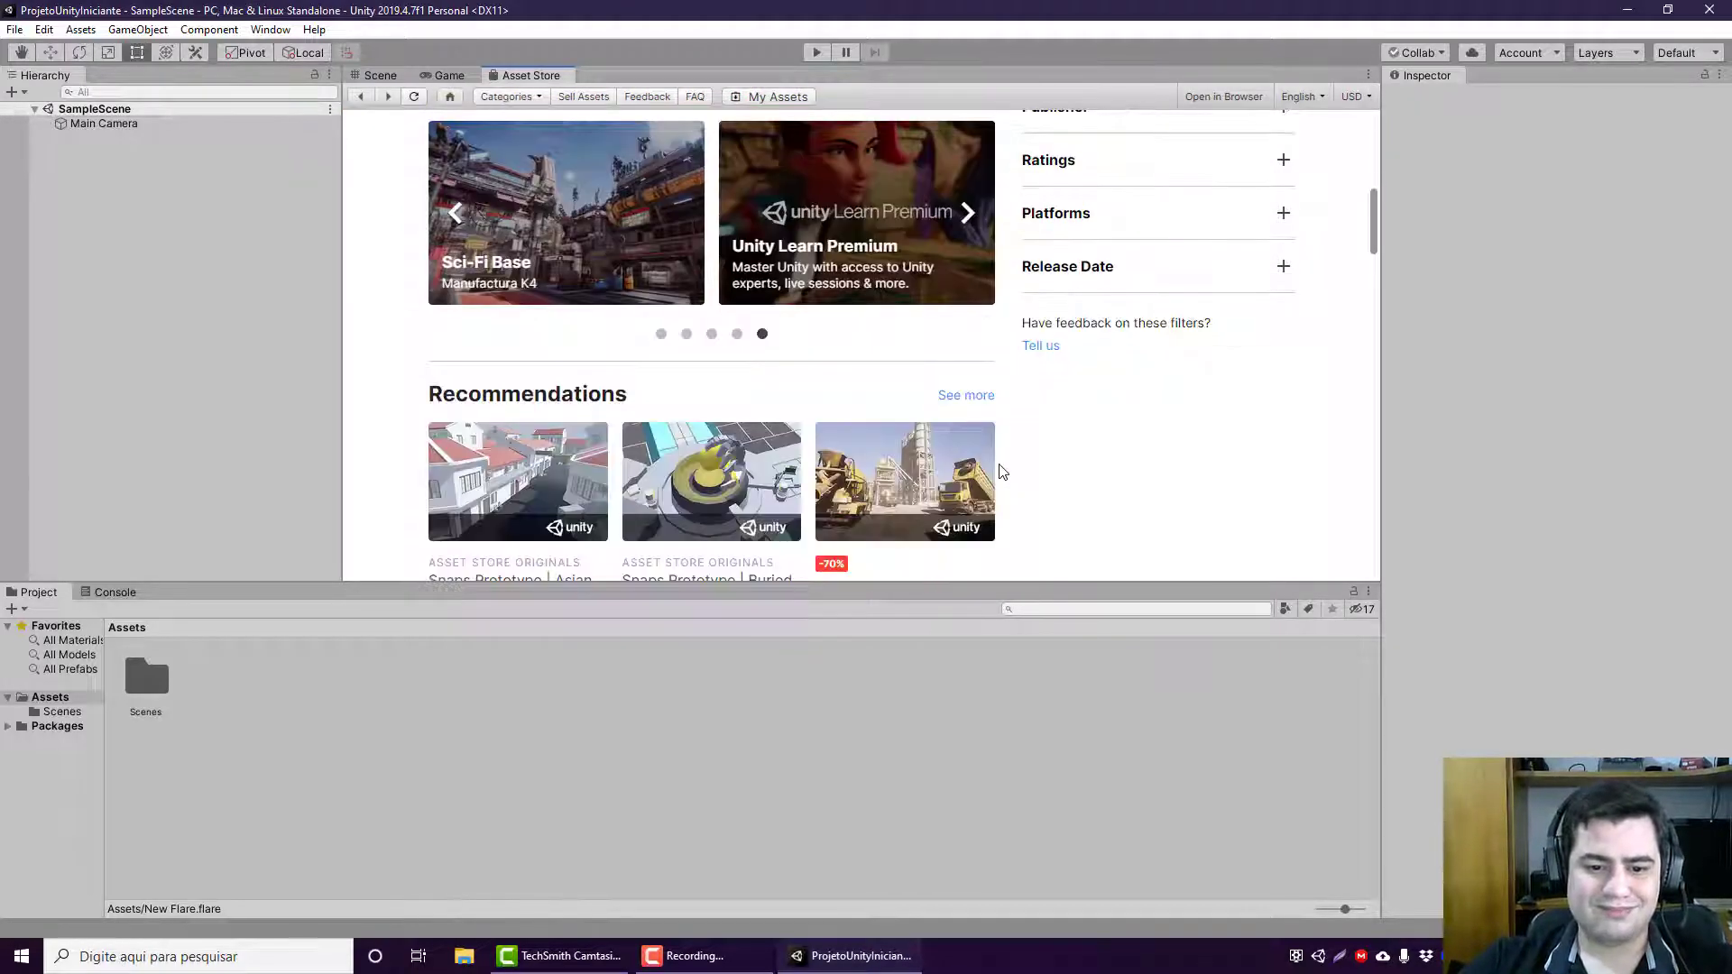
{"action": "scroll", "coordinate": [1001, 471], "scroll_direction": "down", "scroll_amount": 2}
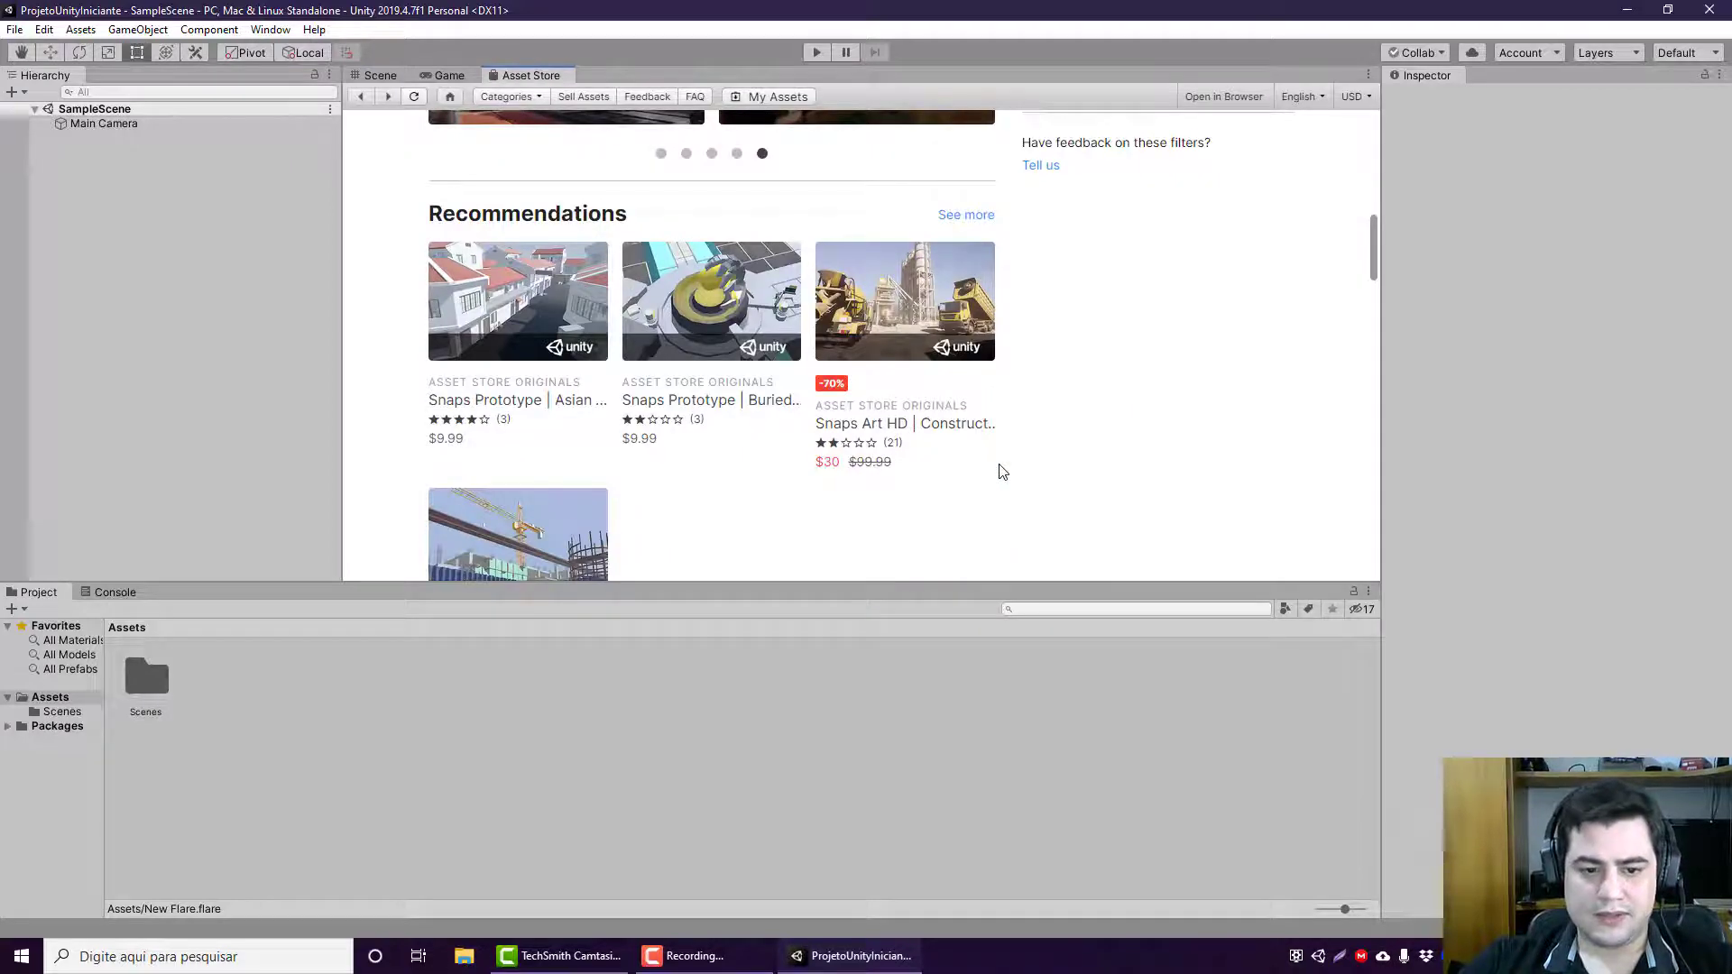
{"action": "scroll", "coordinate": [1008, 476], "scroll_direction": "up", "scroll_amount": 6}
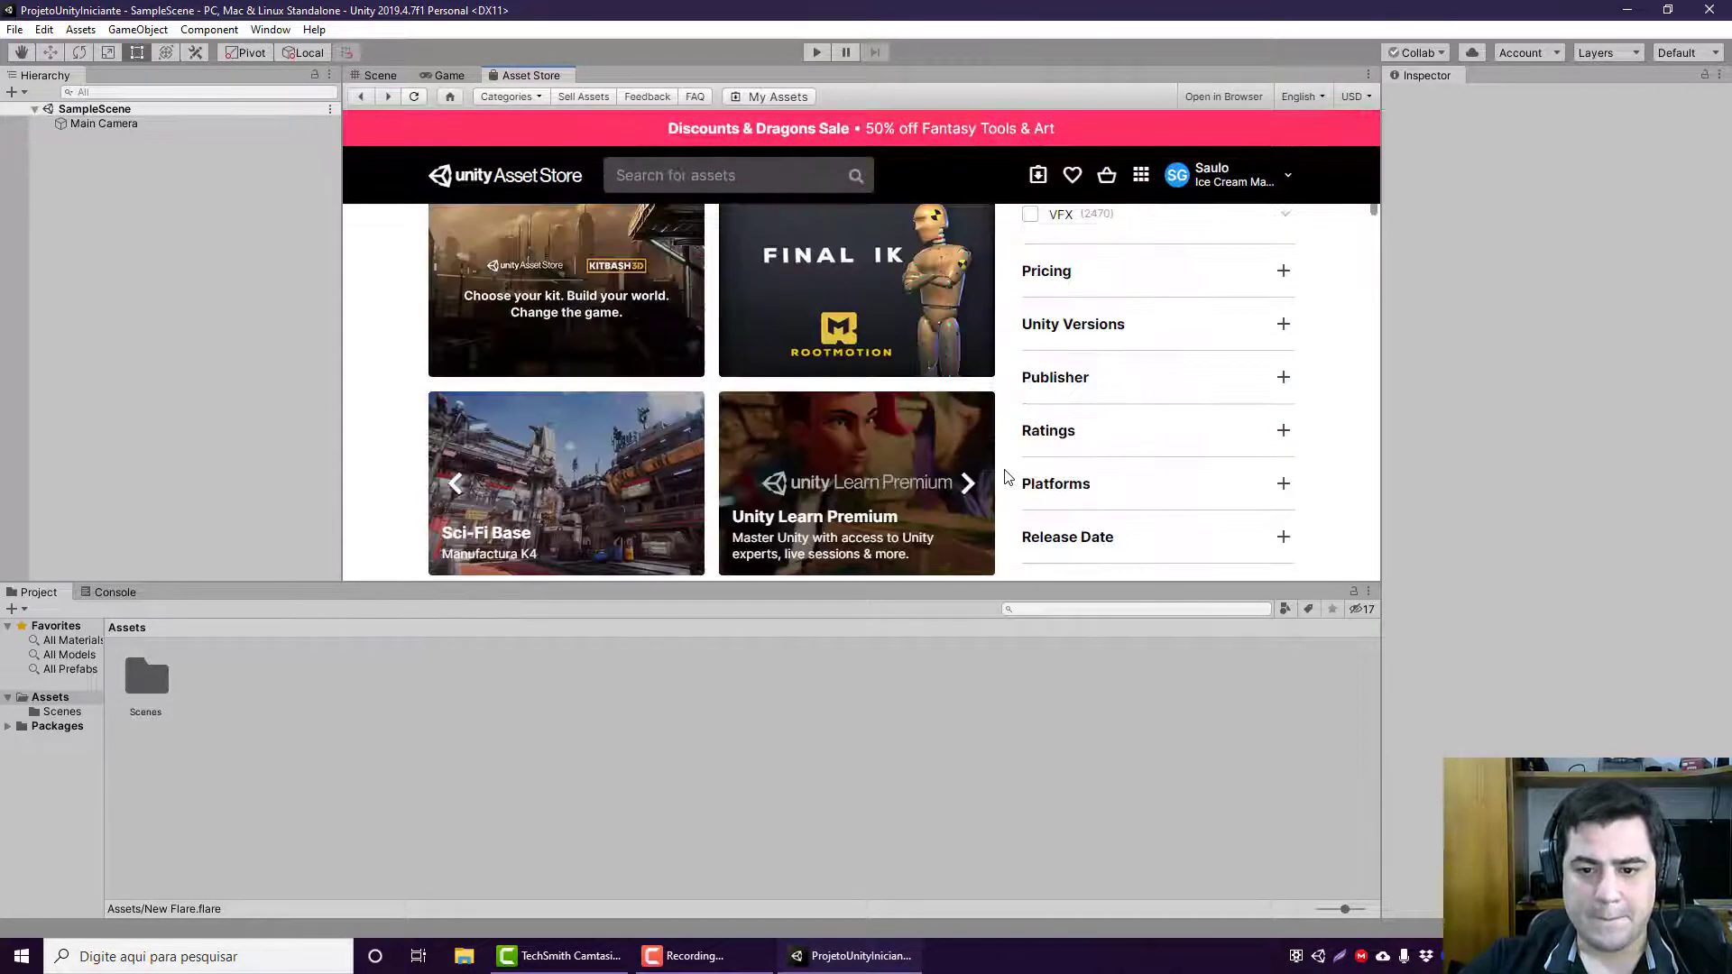
{"action": "scroll", "coordinate": [1007, 476], "scroll_direction": "up", "scroll_amount": 1}
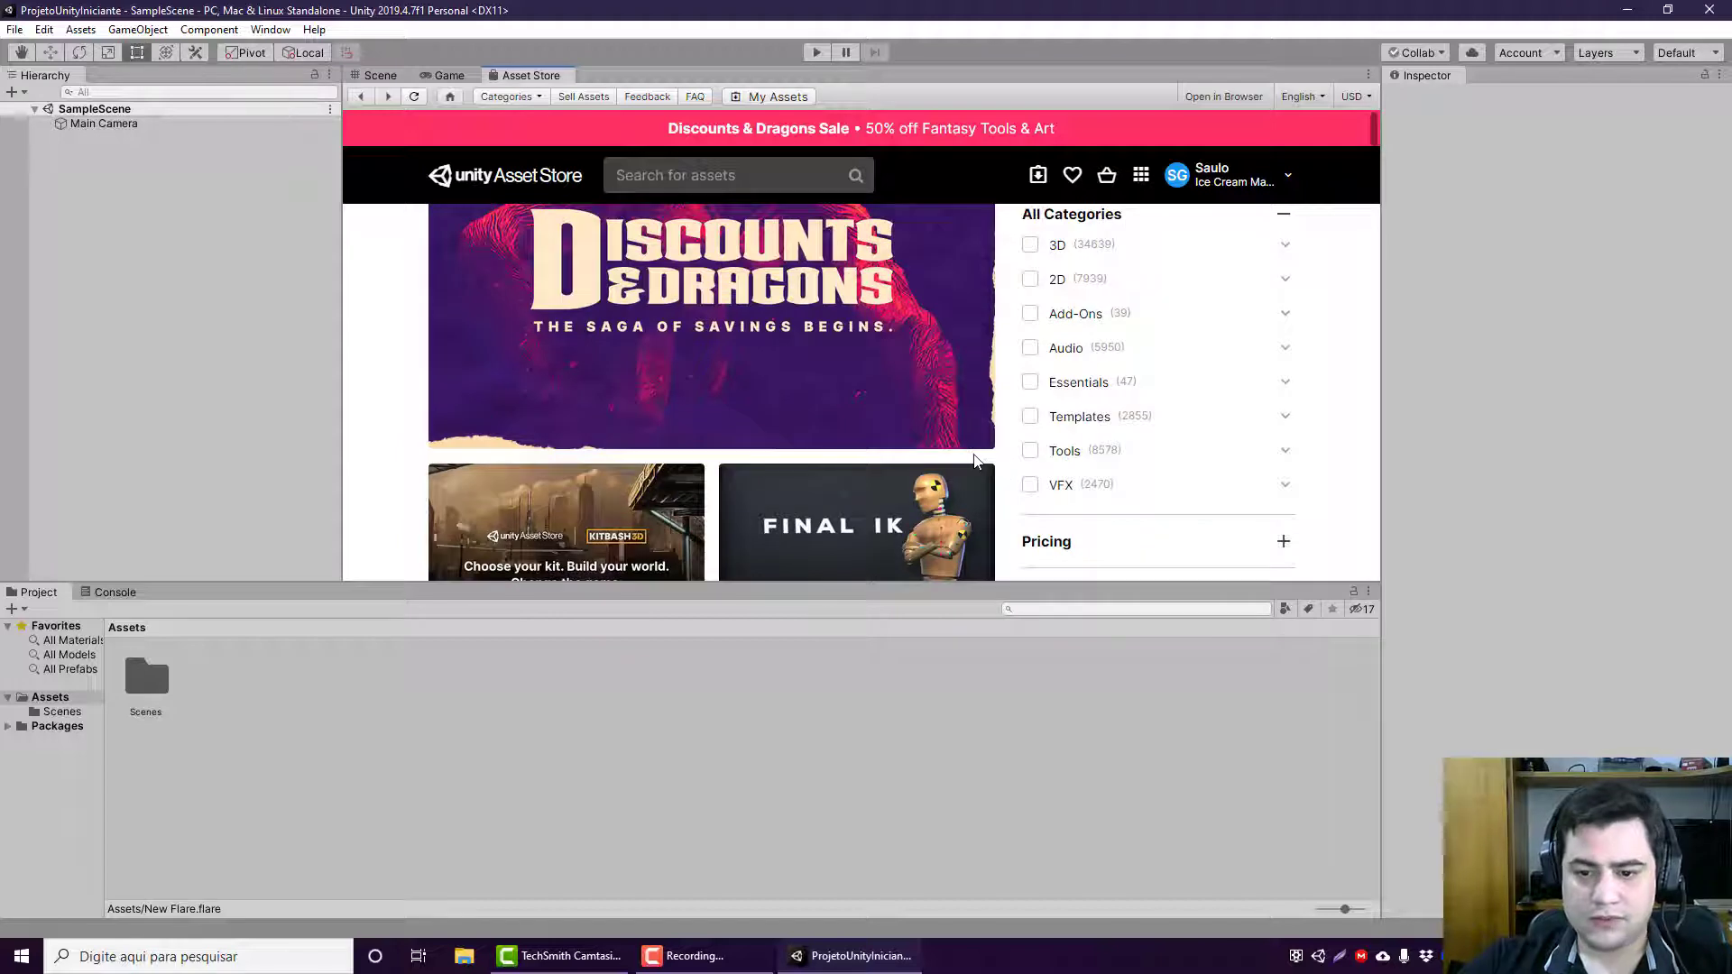
{"action": "scroll", "coordinate": [974, 459], "scroll_direction": "up", "scroll_amount": 1}
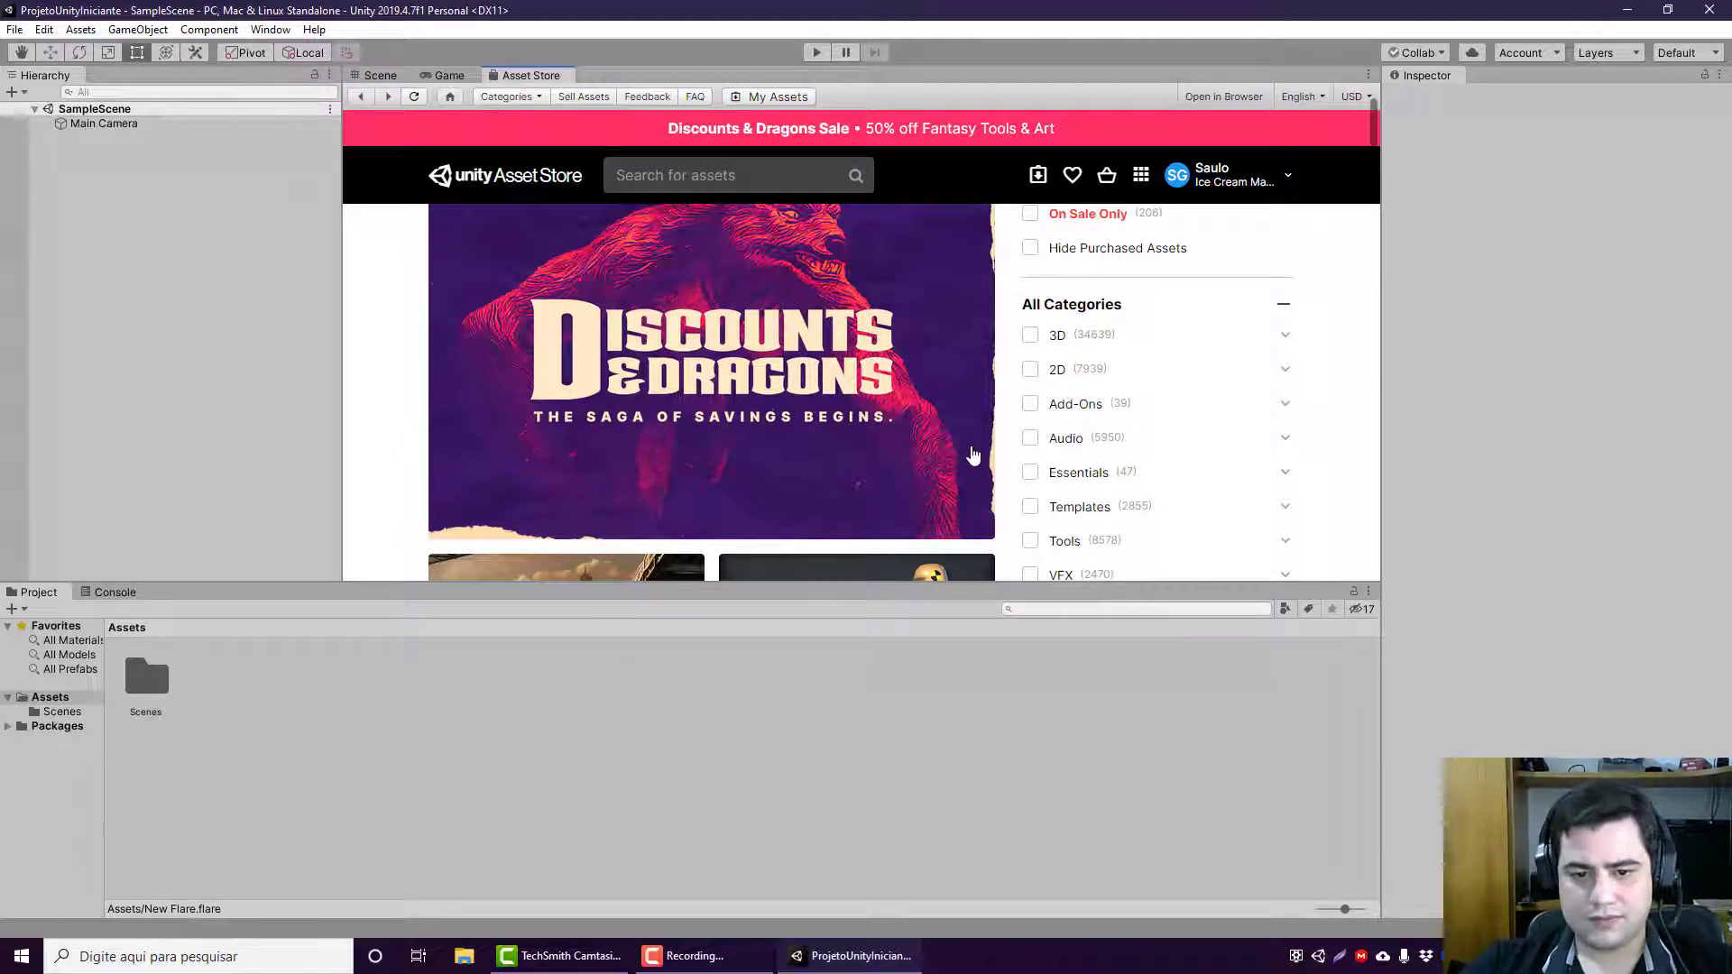
{"action": "scroll", "coordinate": [973, 457], "scroll_direction": "up", "scroll_amount": 1}
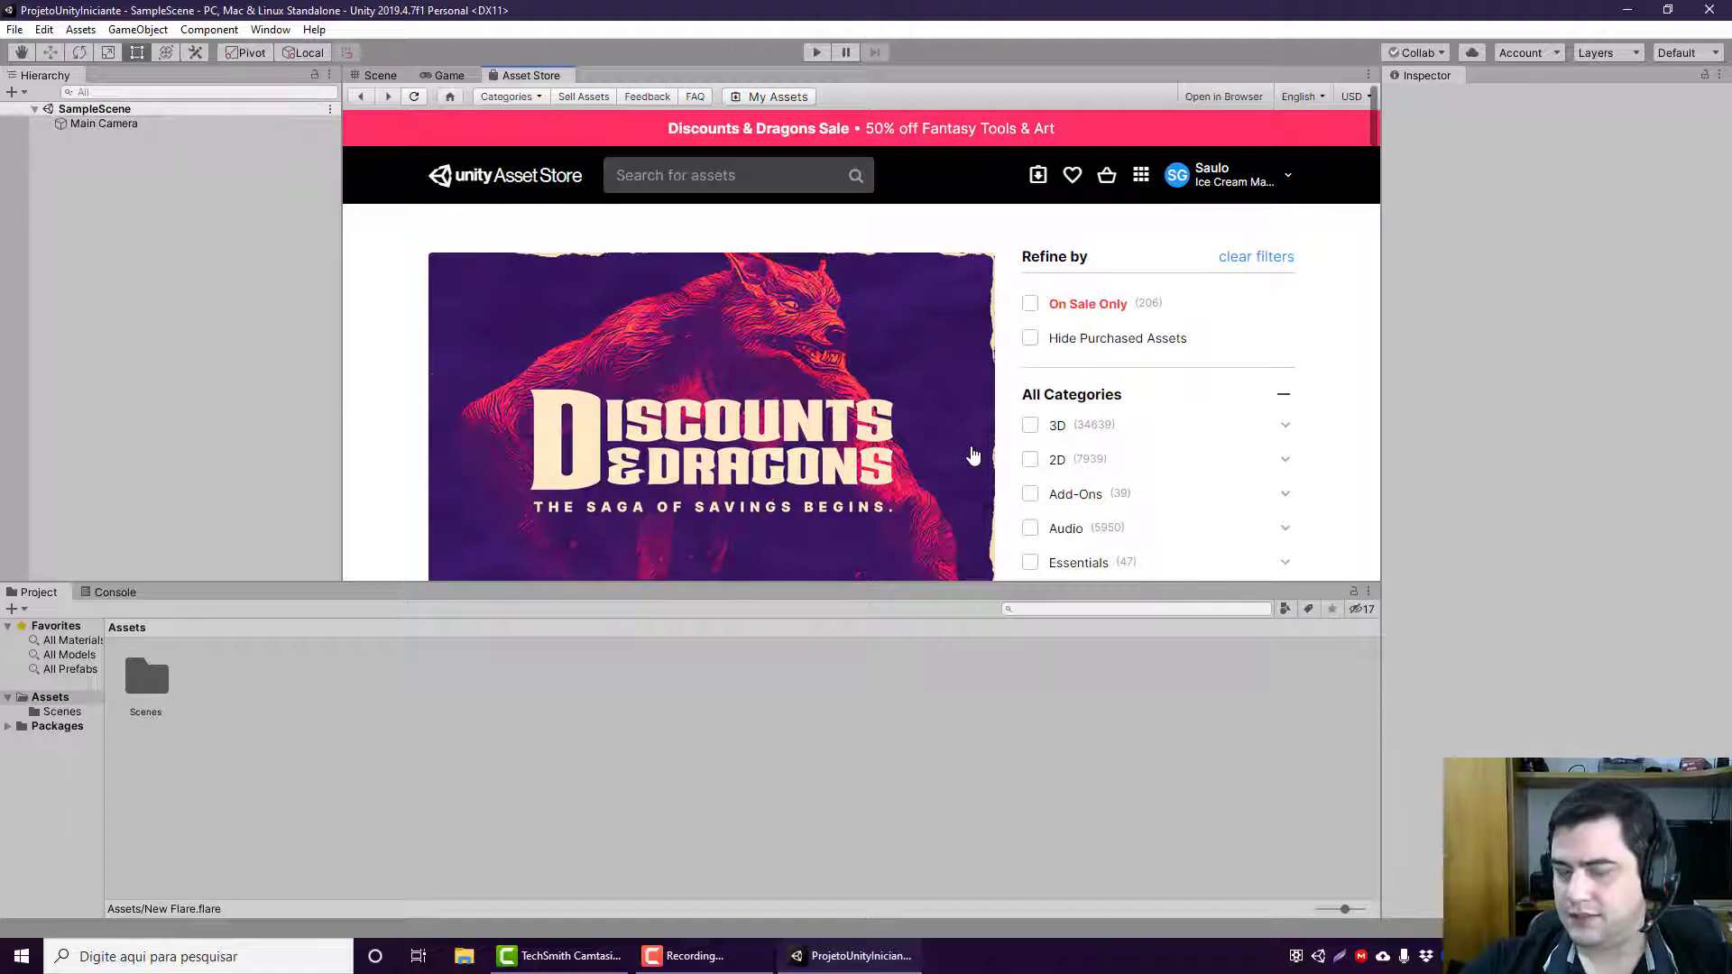
{"action": "scroll", "coordinate": [973, 457], "scroll_direction": "down", "scroll_amount": 2}
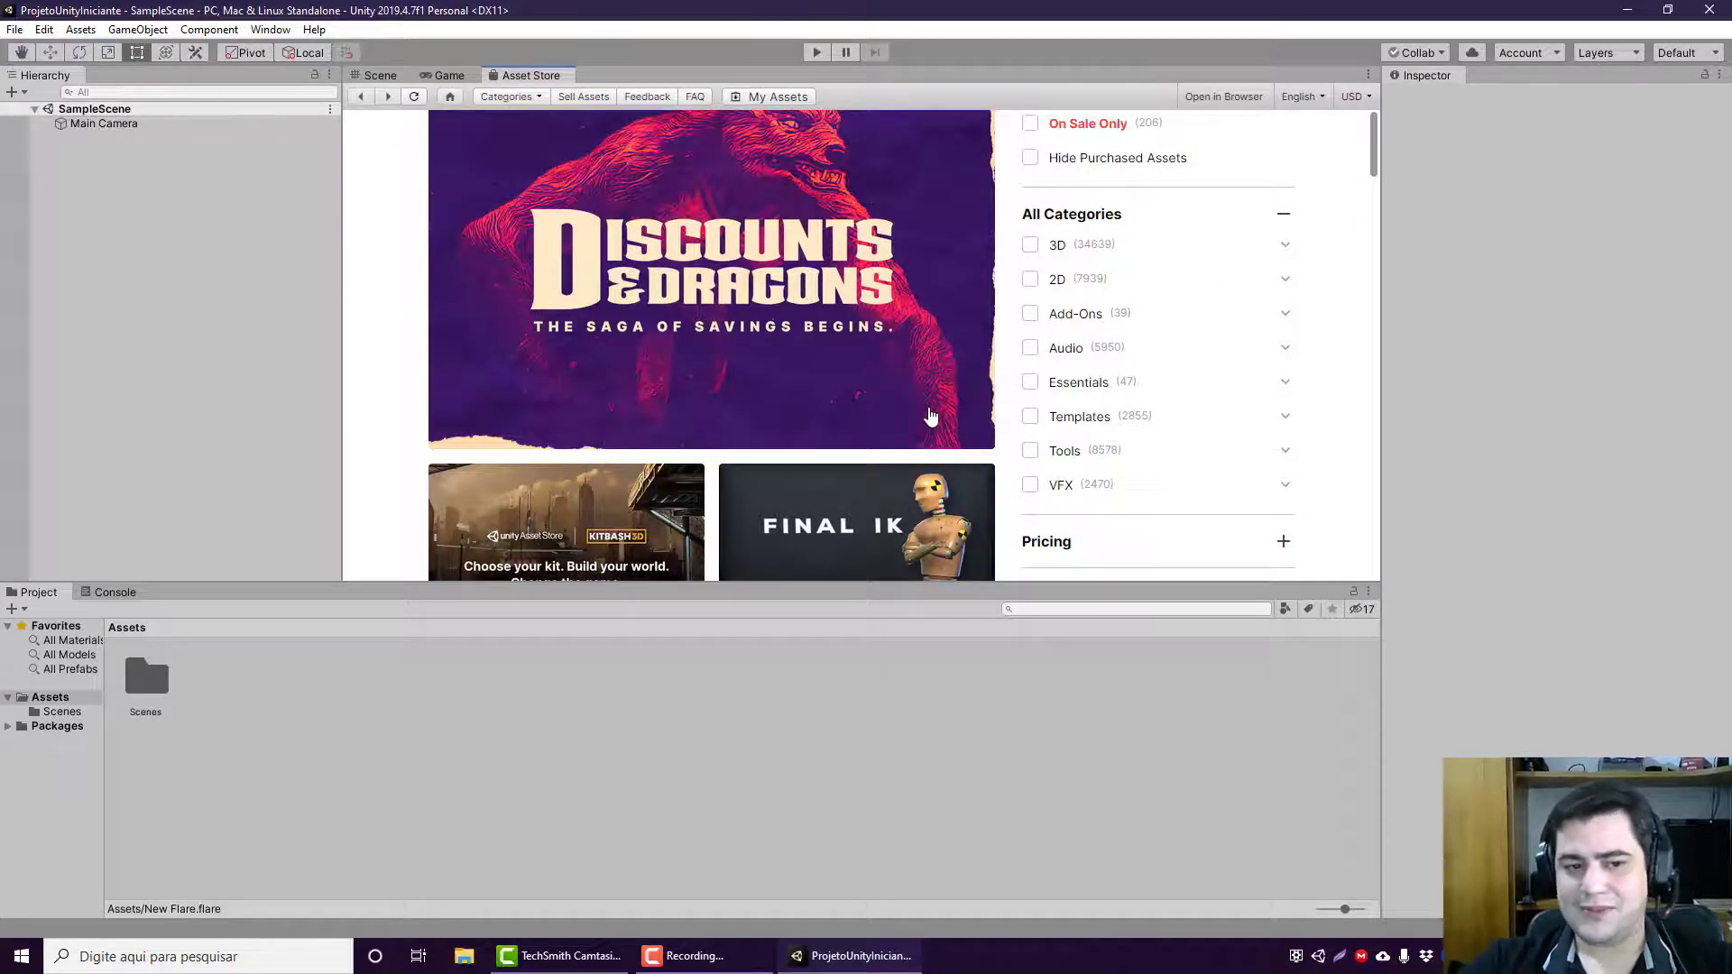
Step: Float the Scene view as a separate window, redock it beside the Game view, and make the Hierarchy slightly narrower
{"action": "left_click", "coordinate": [379, 80]}
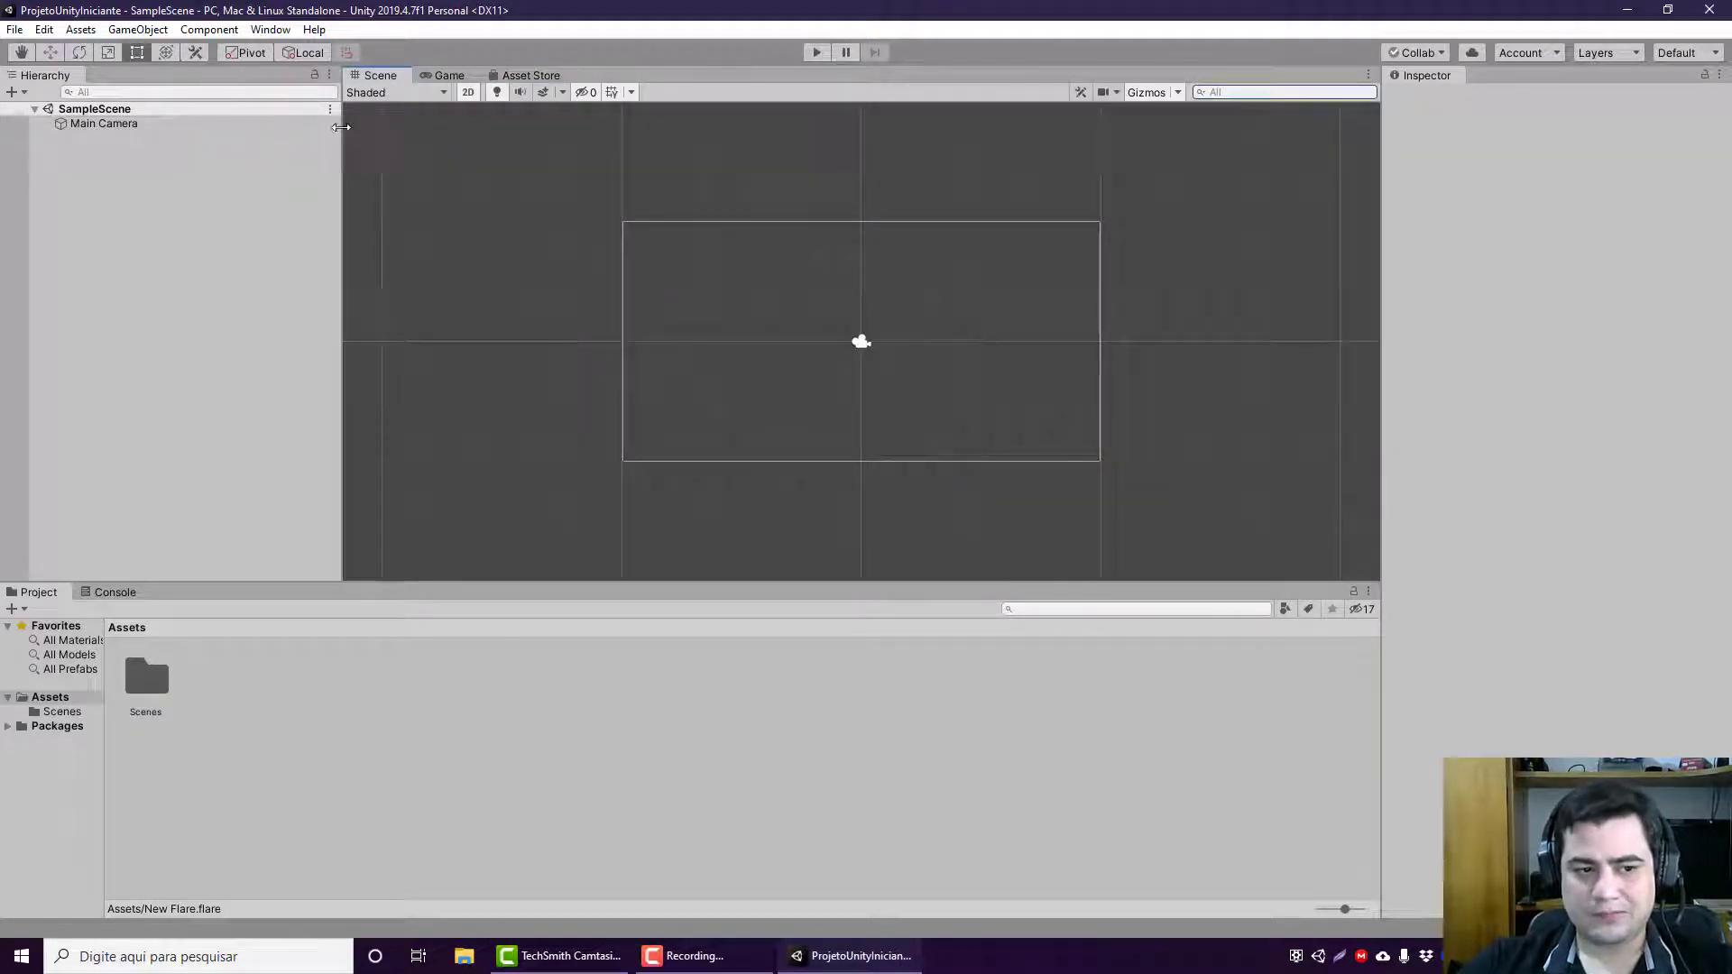
{"action": "left_click", "coordinate": [525, 73]}
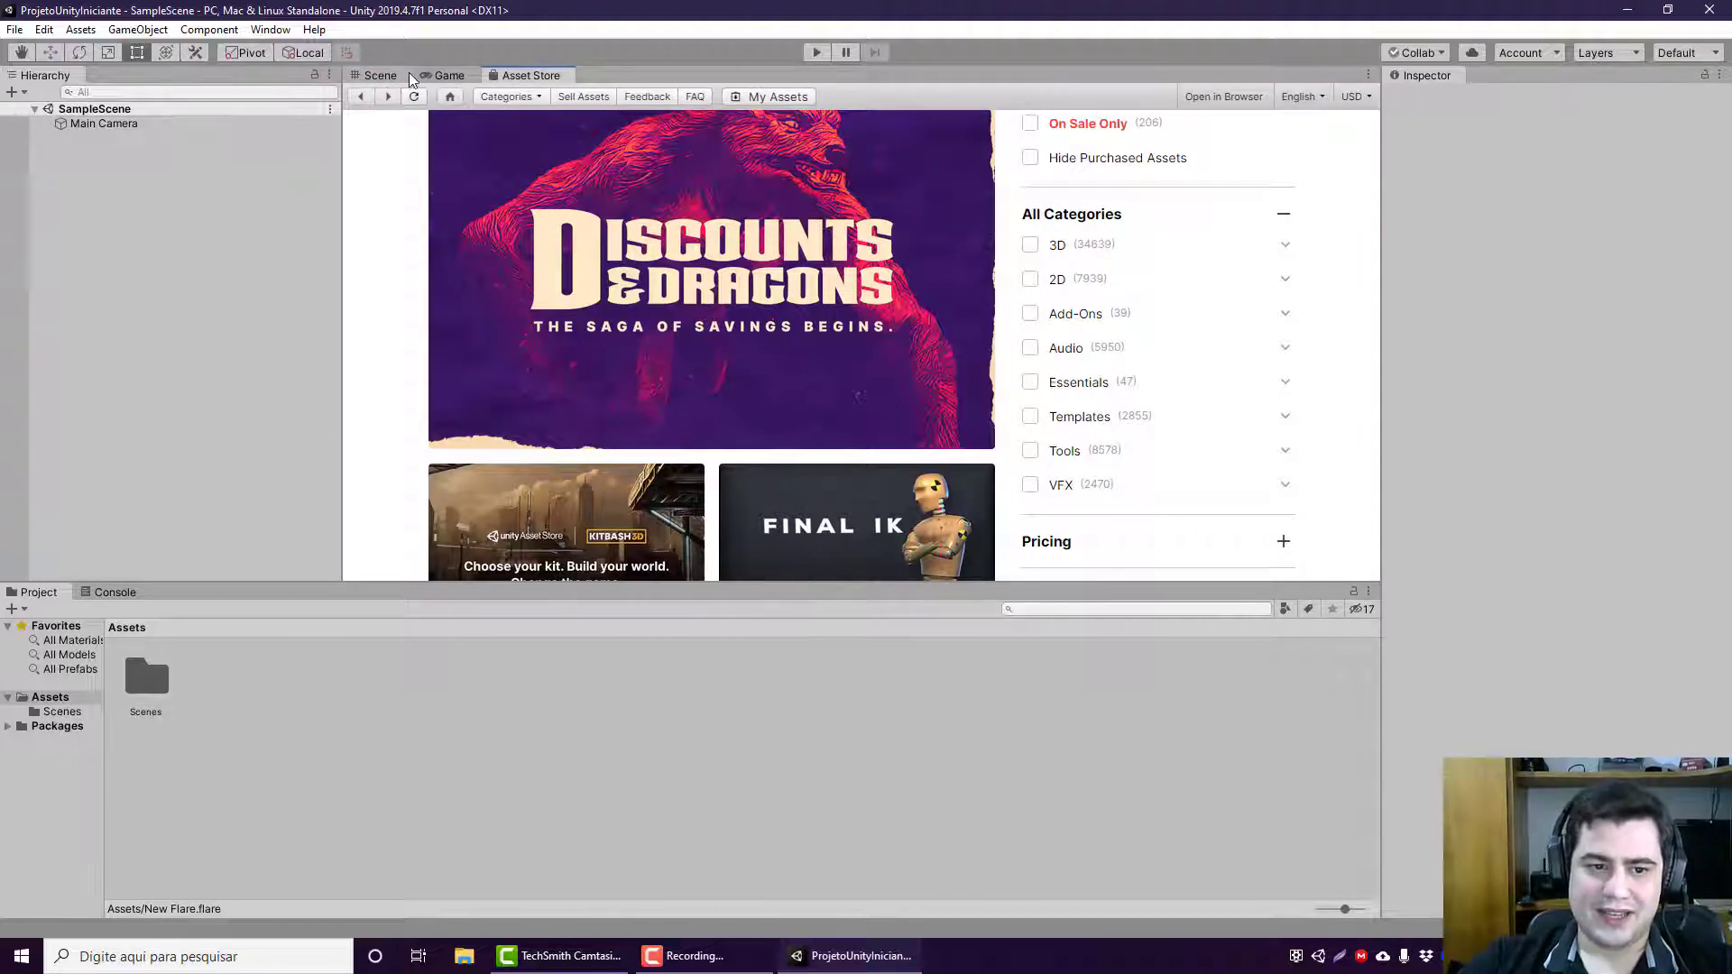
{"action": "left_click_drag", "start_coordinate": [379, 76], "coordinate": [417, 120]}
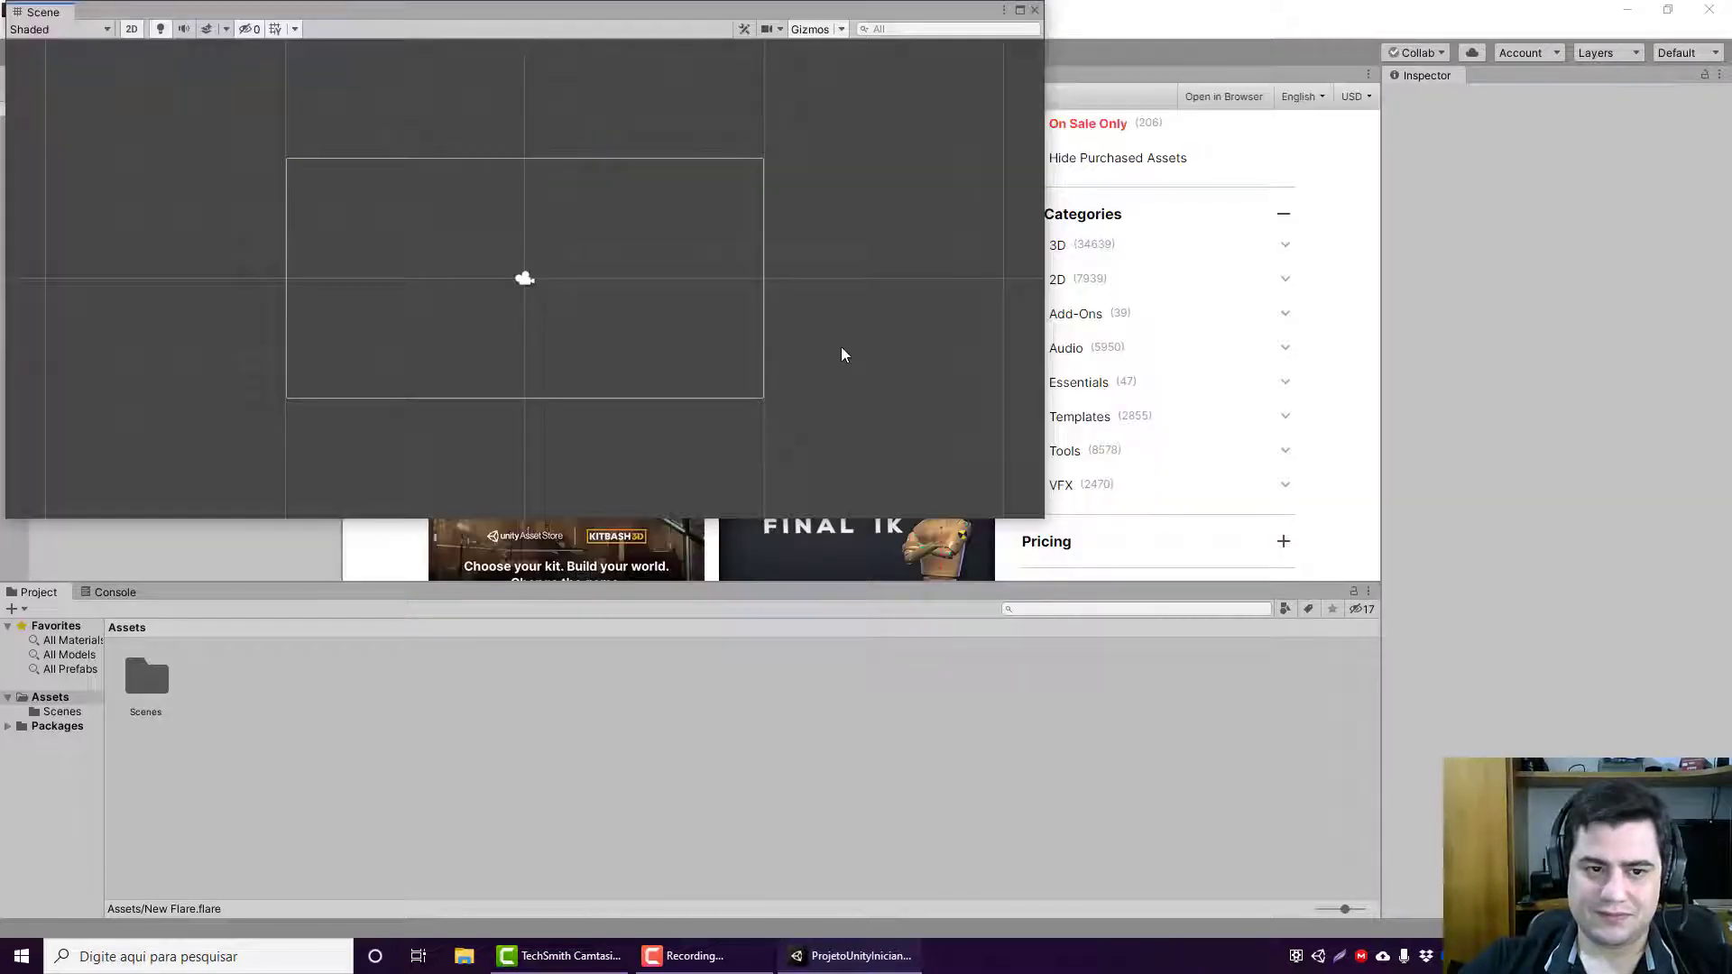
{"action": "left_click_drag", "start_coordinate": [337, 12], "coordinate": [622, 205]}
{"action": "left_click_drag", "start_coordinate": [343, 206], "coordinate": [393, 312]}
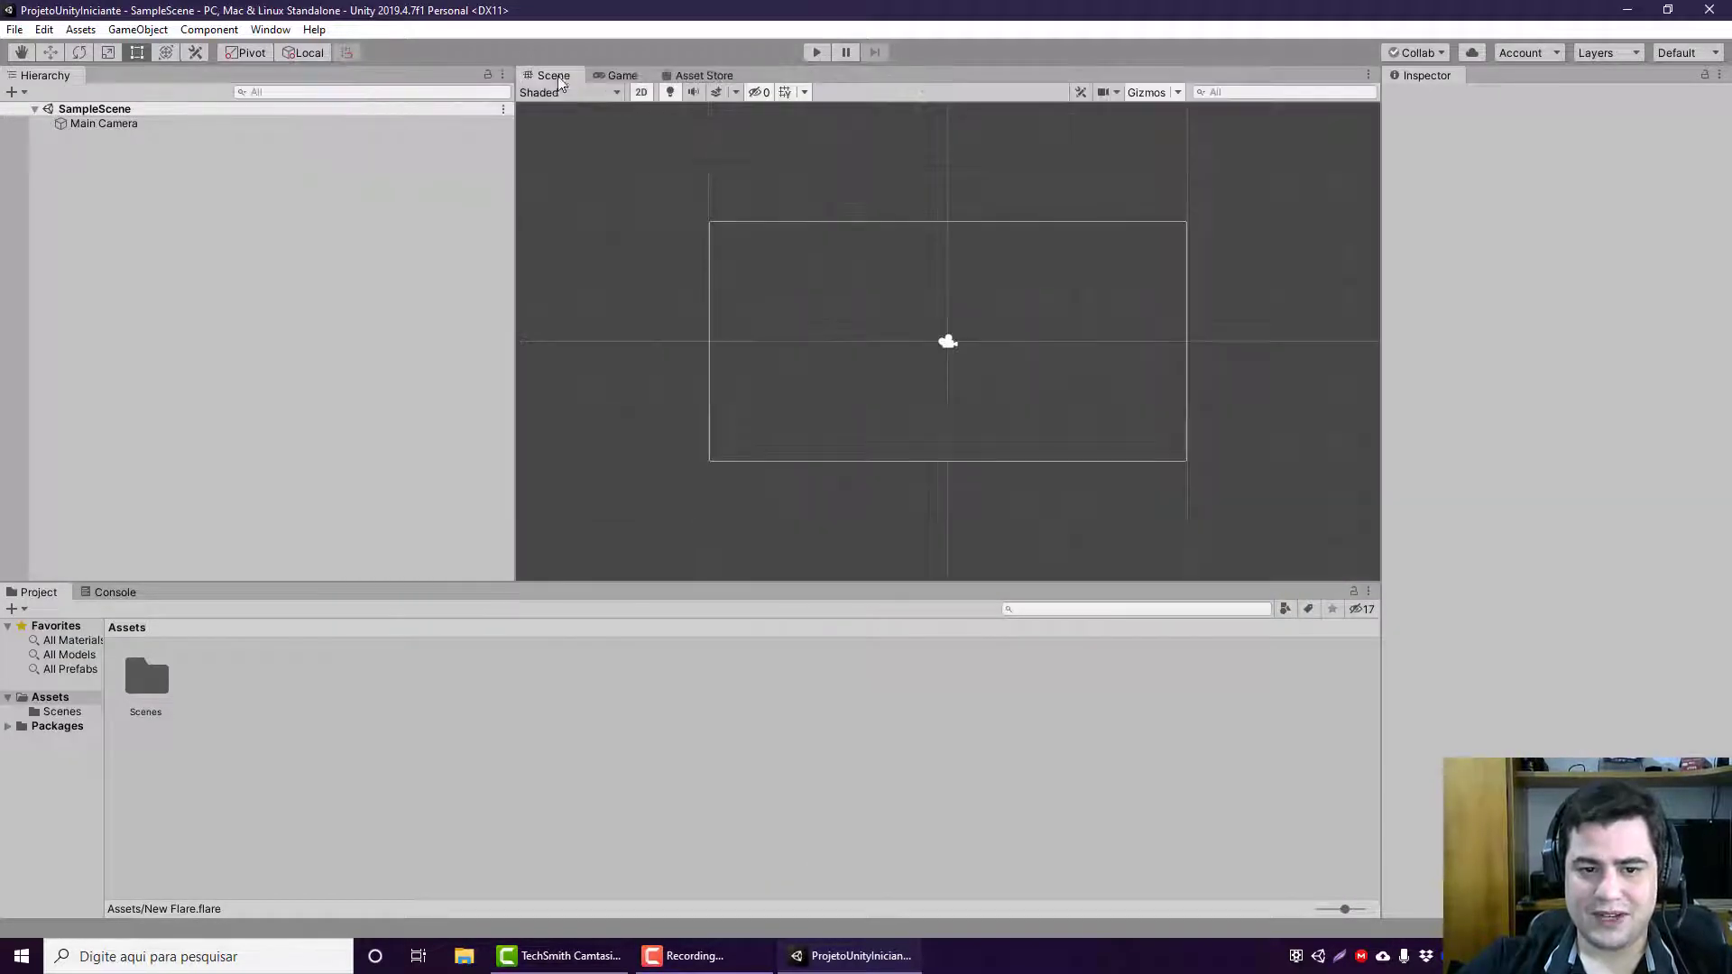
{"action": "left_click_drag", "start_coordinate": [515, 208], "coordinate": [312, 213]}
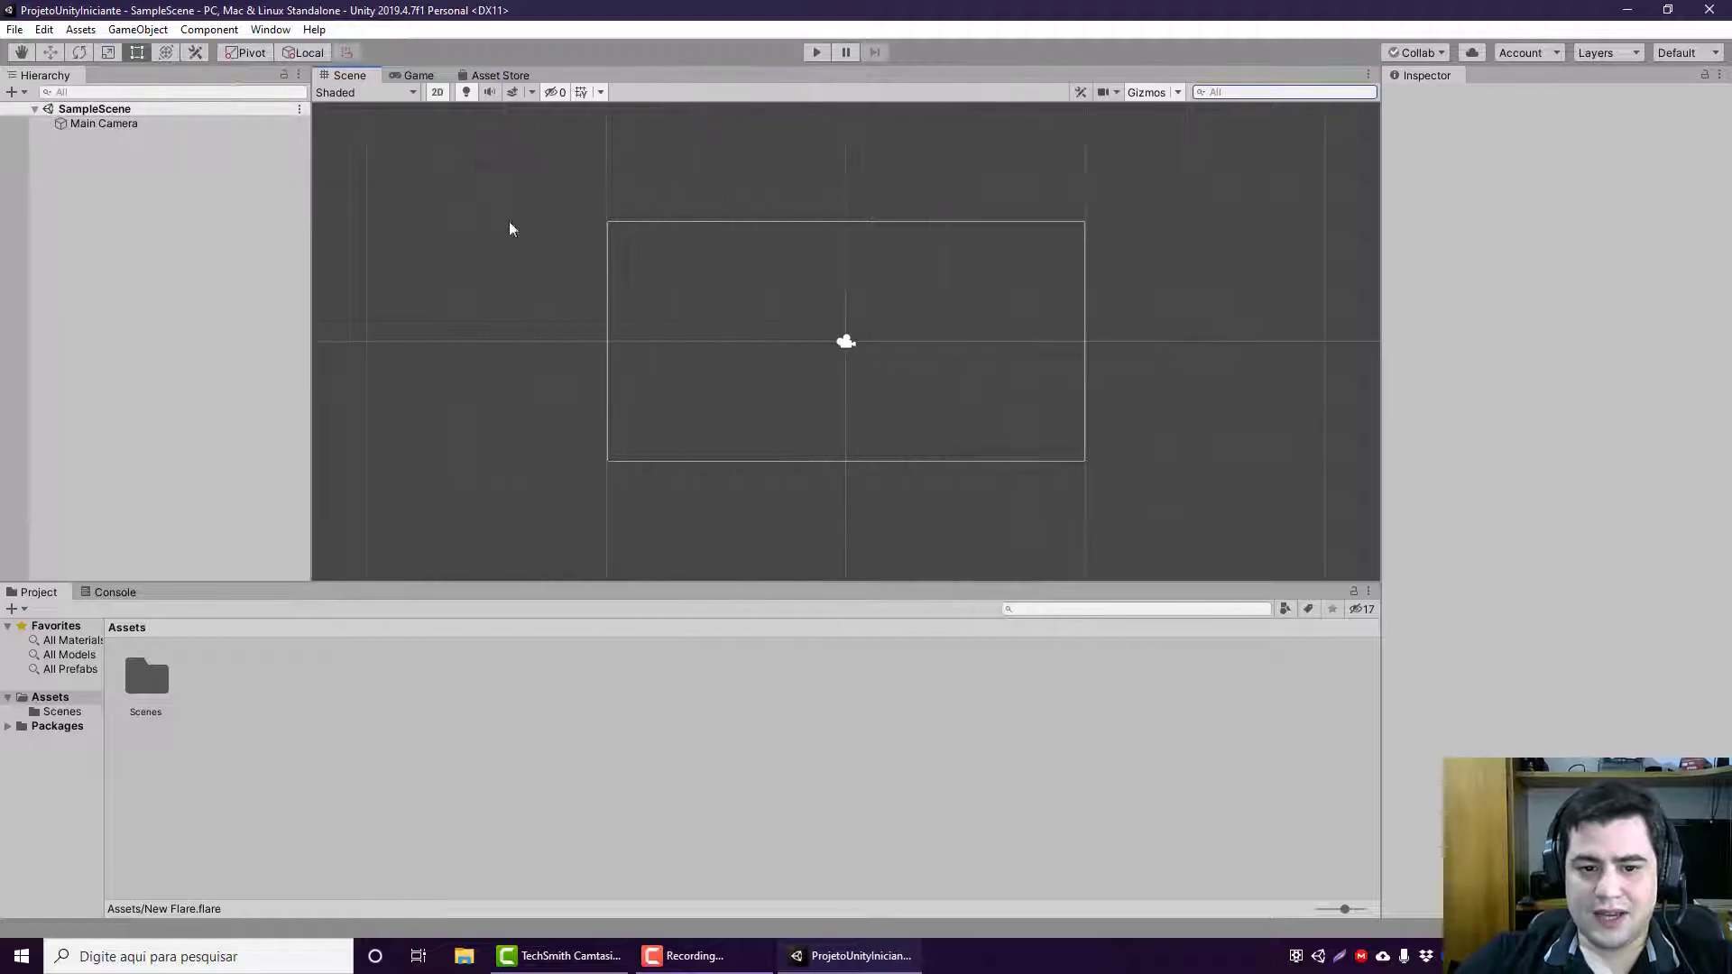
Step: Select the Main Camera with a selection box in the Scene view and from the Hierarchy, clearing the selection each time
{"action": "scroll", "coordinate": [889, 414], "scroll_direction": "down", "scroll_amount": 4}
{"action": "scroll", "coordinate": [847, 414], "scroll_direction": "up", "scroll_amount": 2}
{"action": "left_click_drag", "start_coordinate": [636, 186], "coordinate": [1107, 565]}
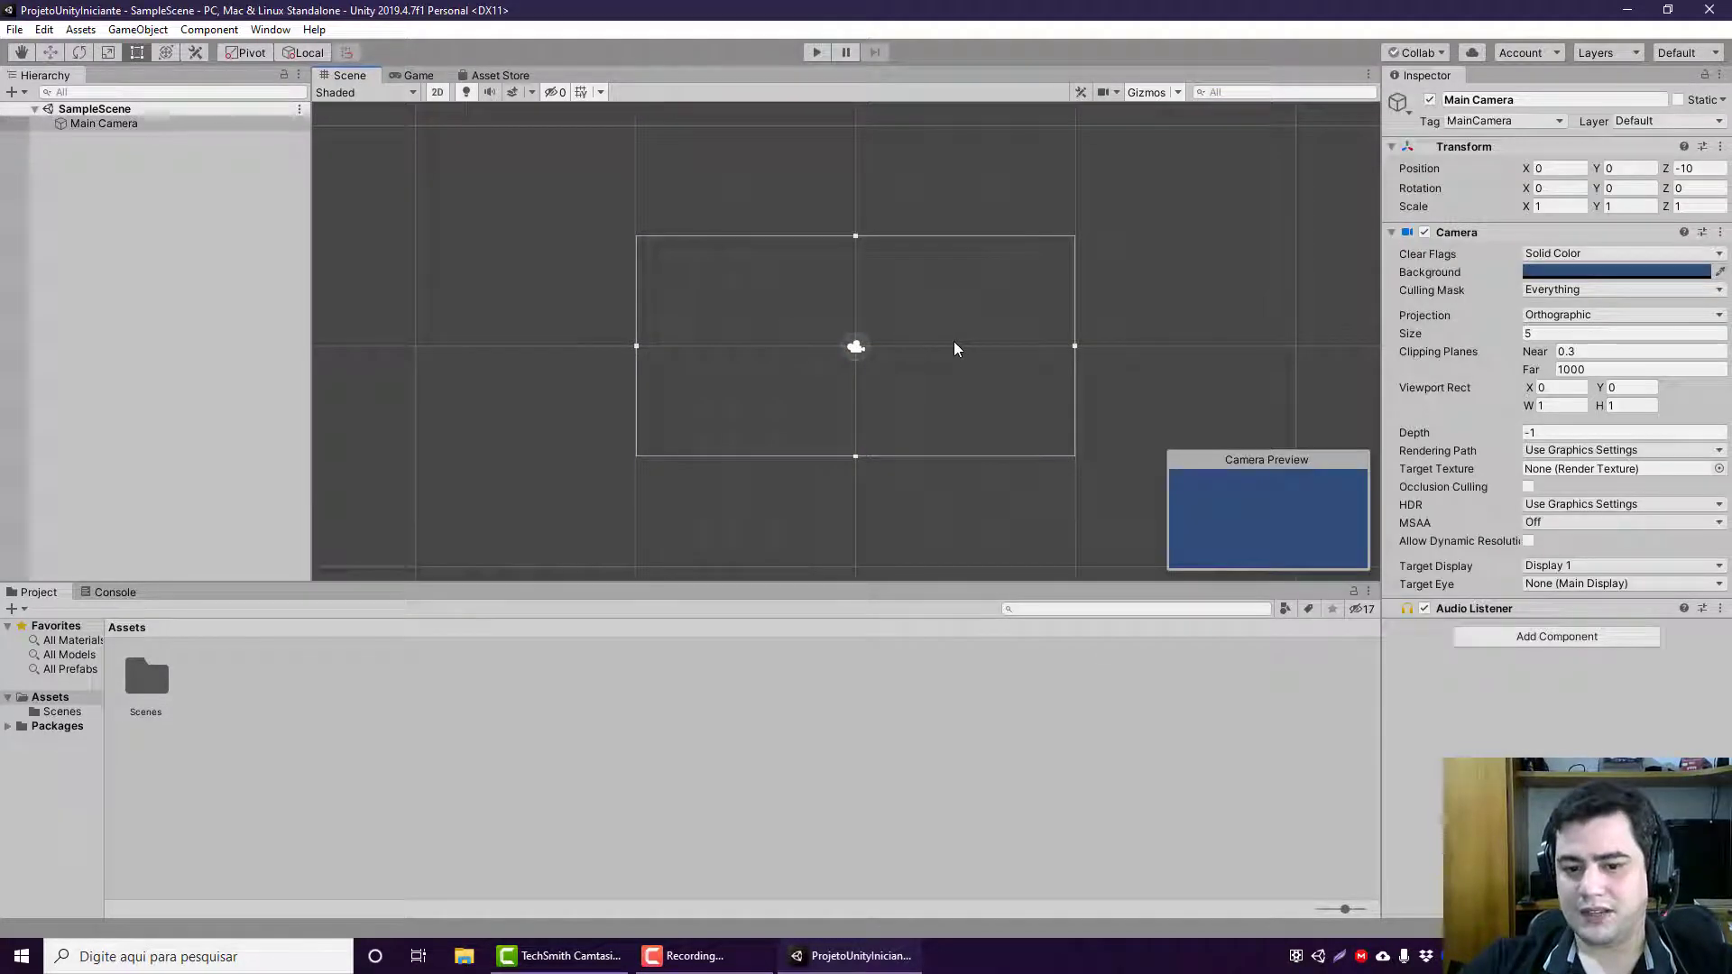
{"action": "left_click", "coordinate": [956, 348]}
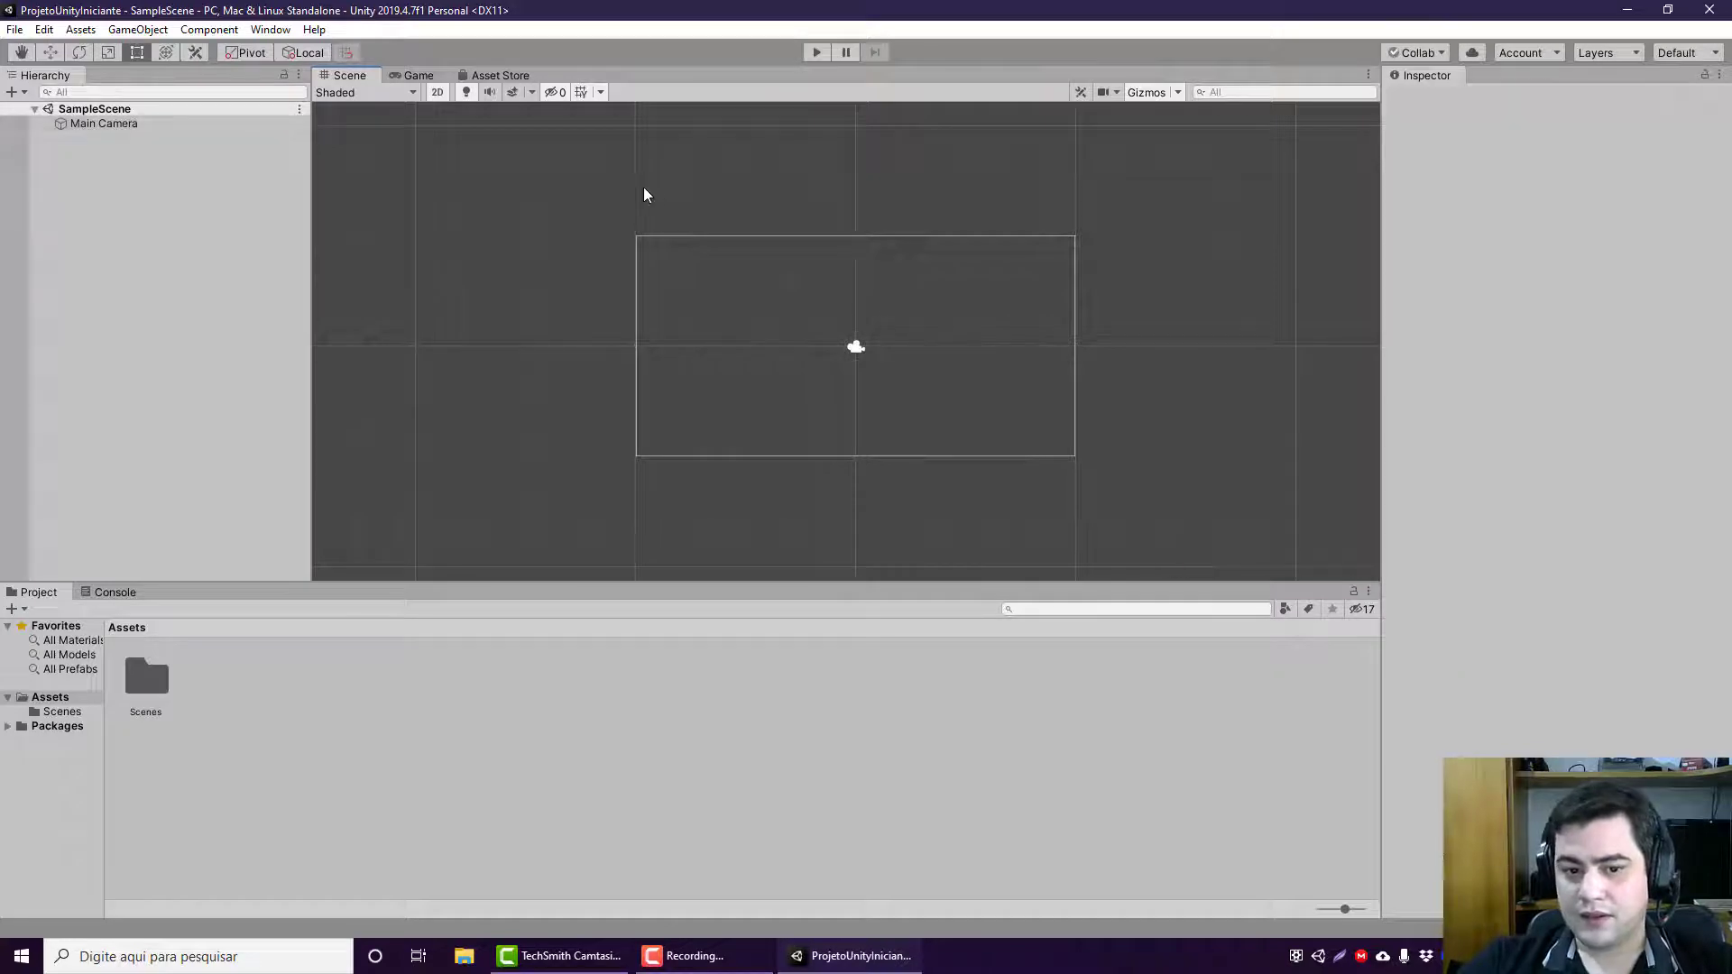
{"action": "left_click_drag", "start_coordinate": [642, 186], "coordinate": [1168, 540]}
{"action": "left_click", "coordinate": [134, 197]}
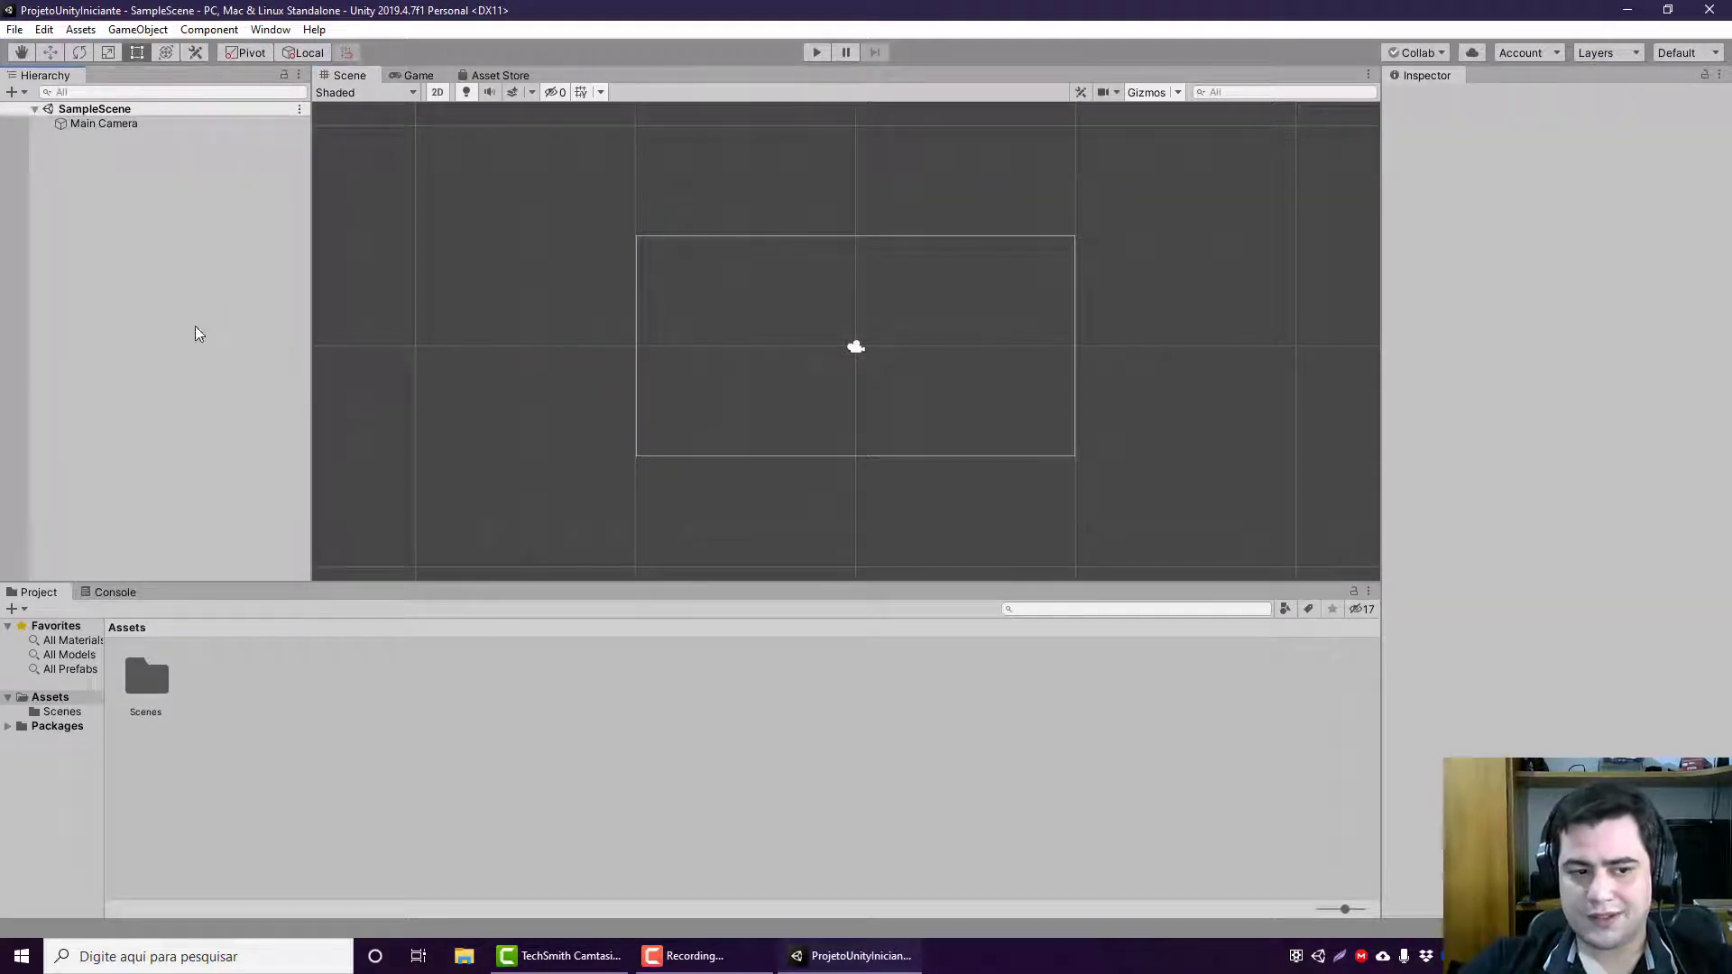
{"action": "left_click", "coordinate": [135, 125]}
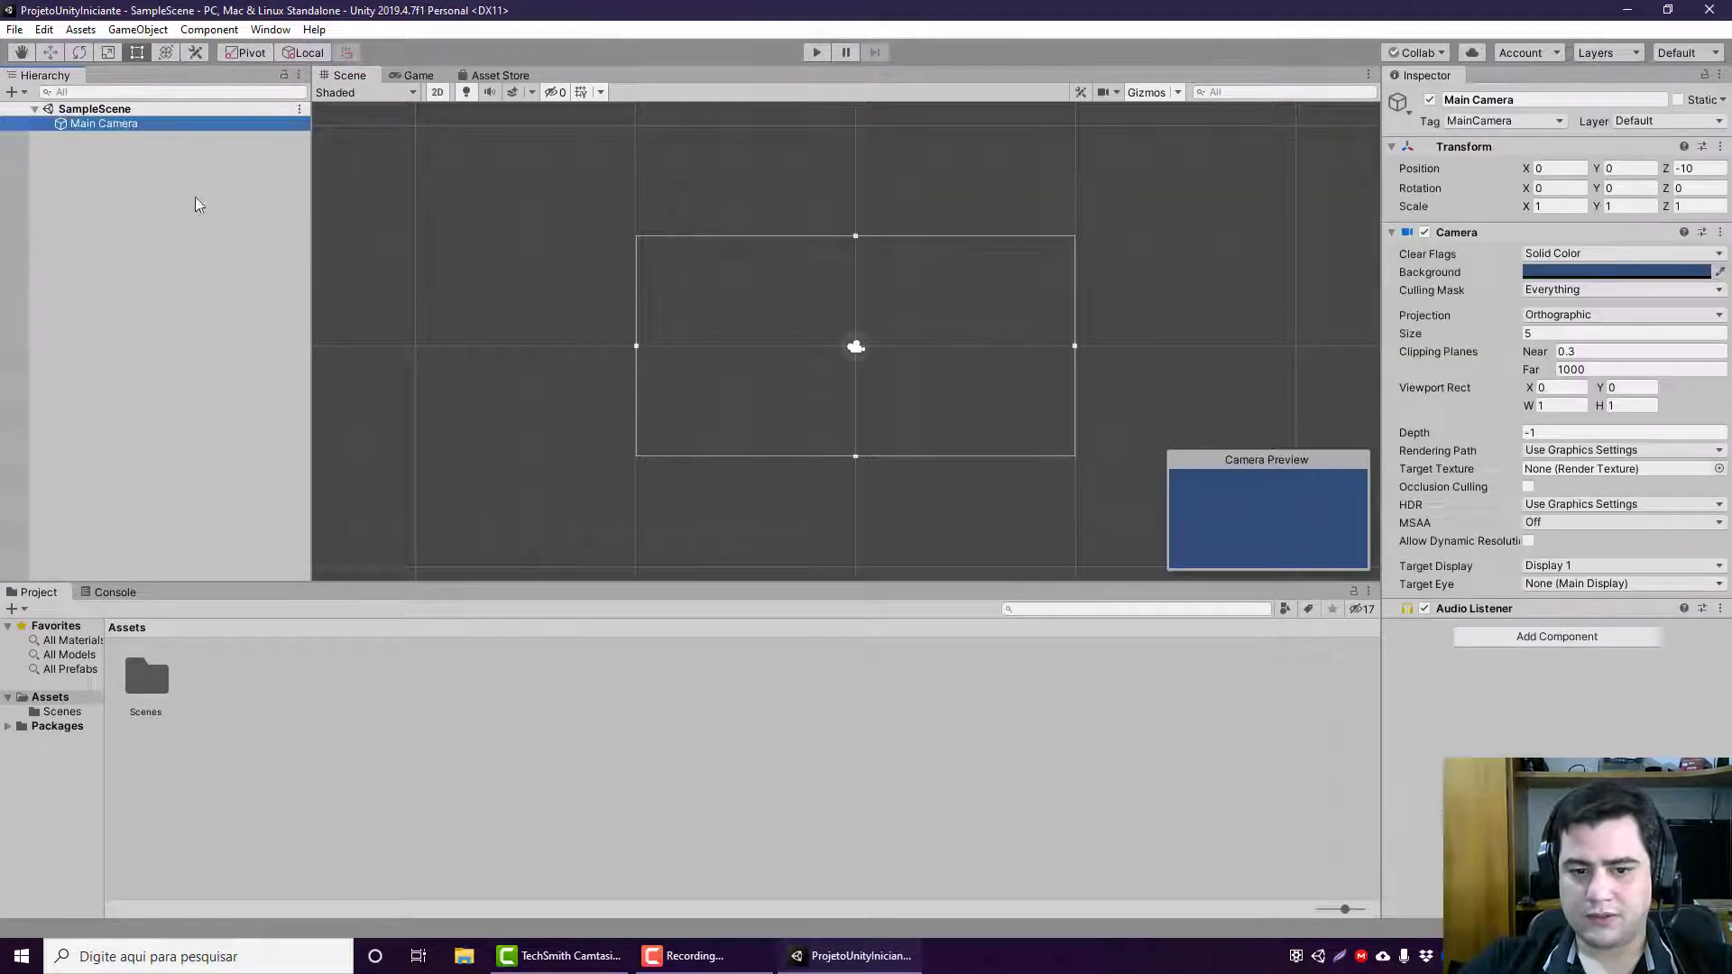
{"action": "left_click", "coordinate": [239, 240]}
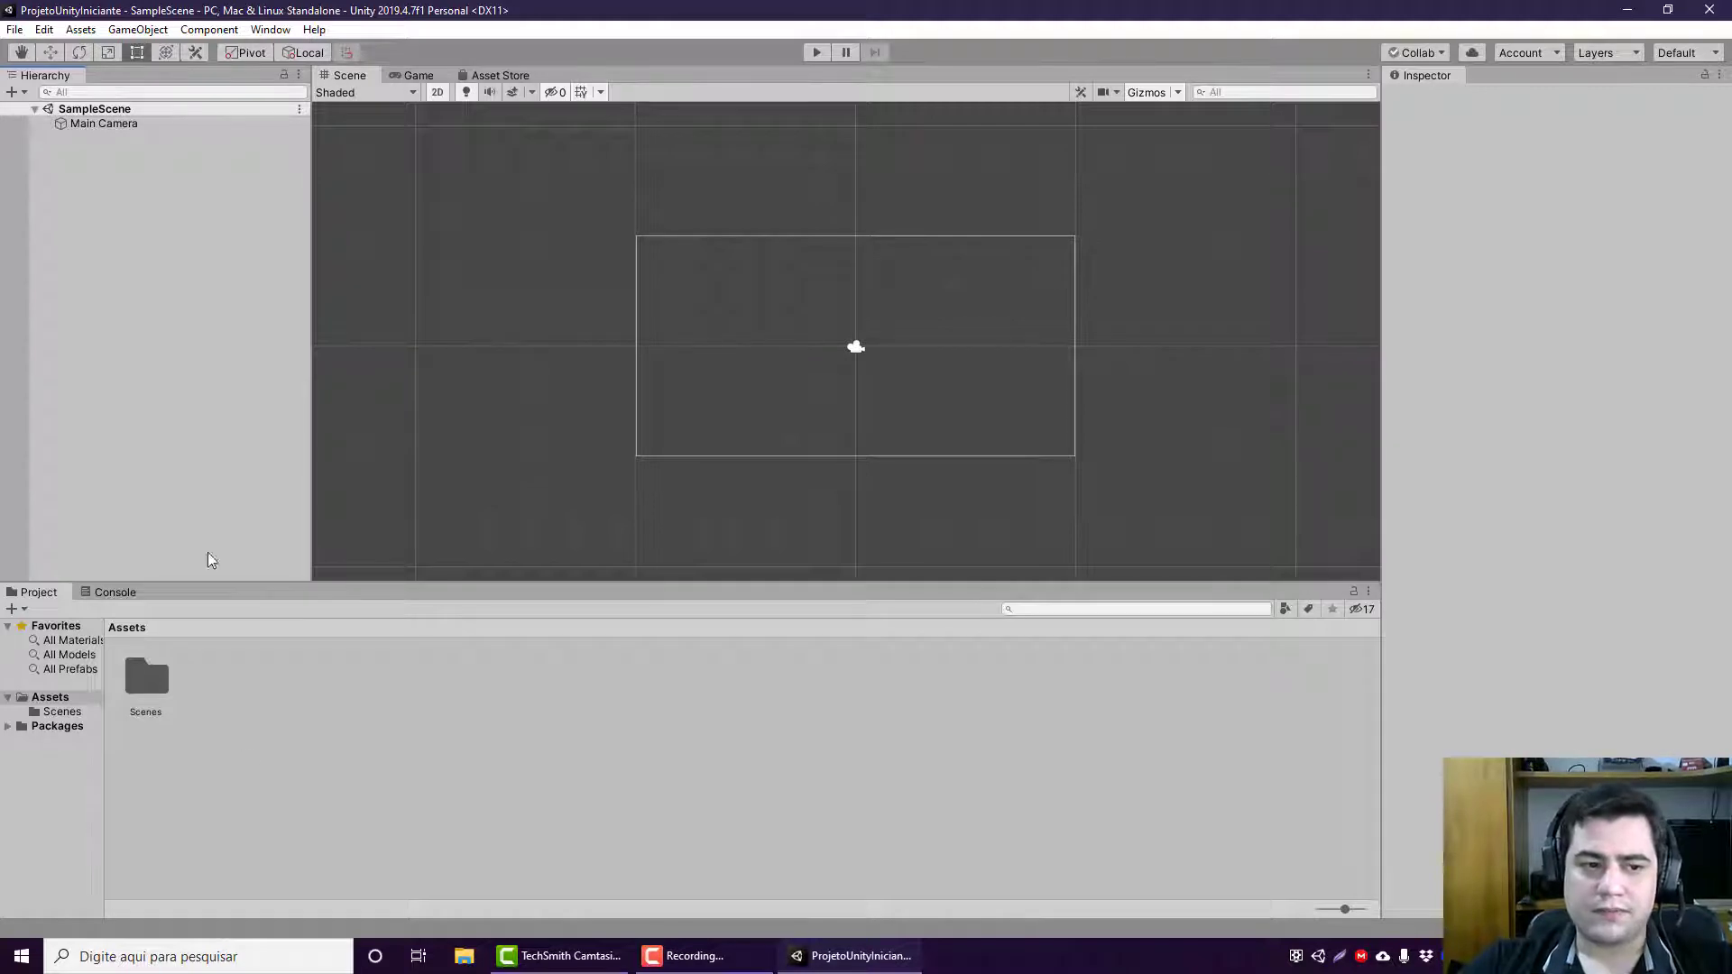
Step: Create an empty game object in SampleScene
{"action": "right_click", "coordinate": [215, 217]}
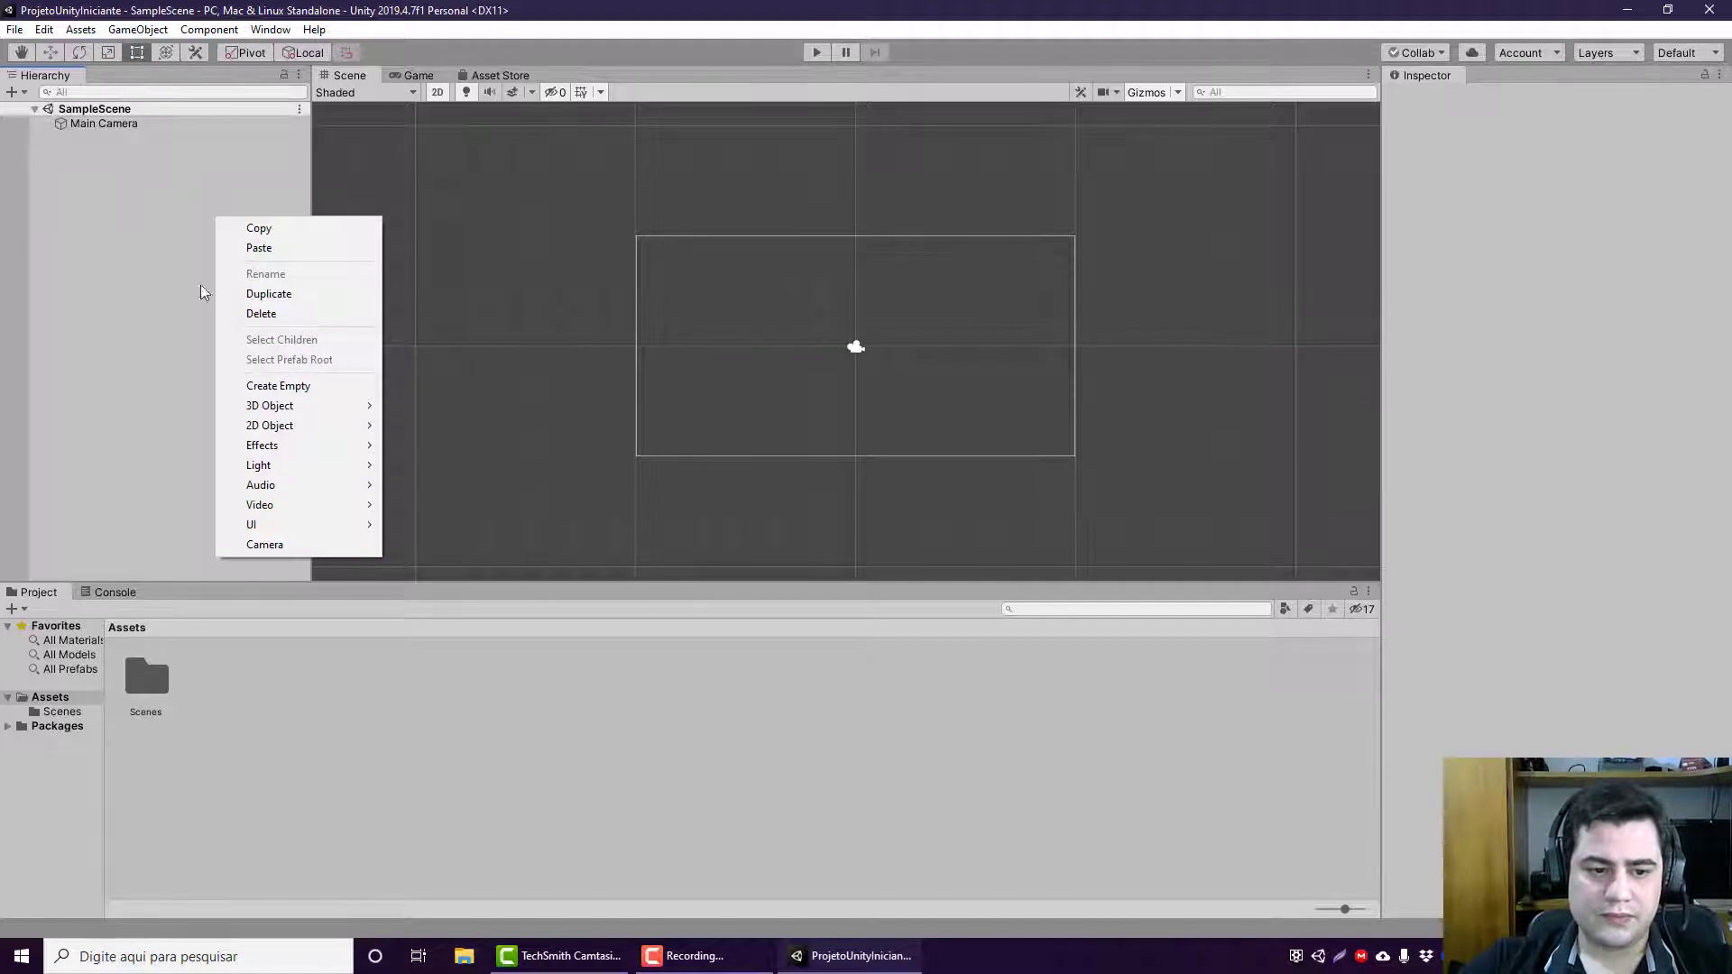
{"action": "left_click", "coordinate": [316, 386]}
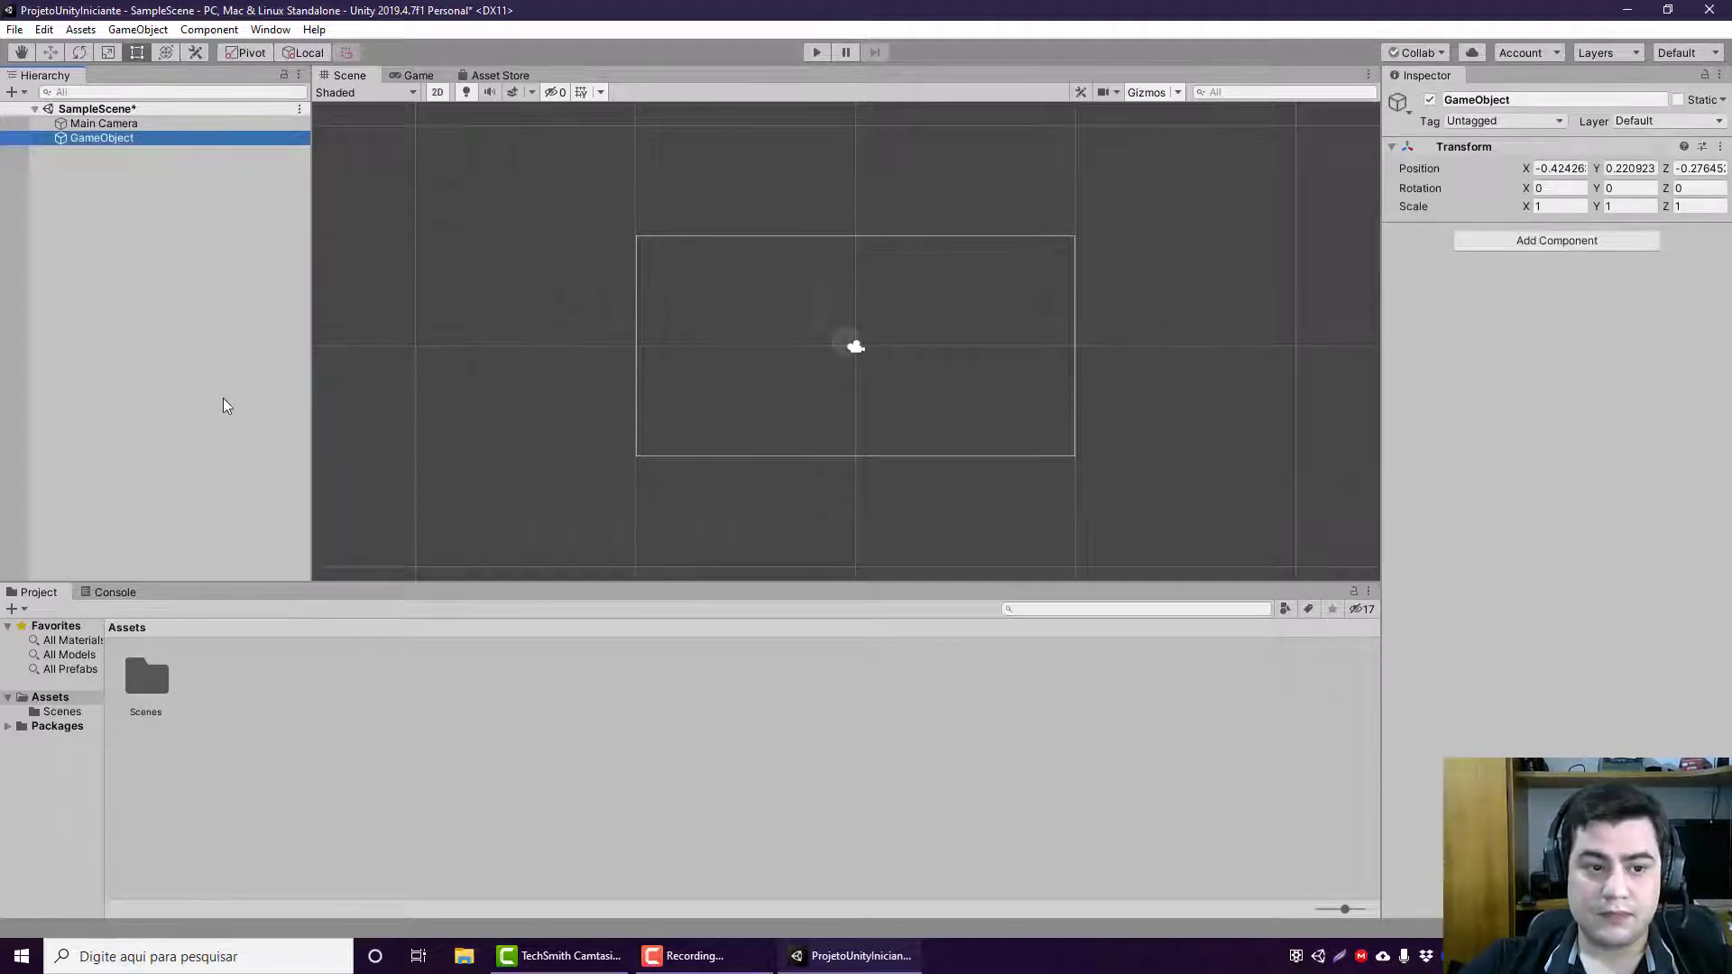
{"action": "left_click", "coordinate": [132, 140]}
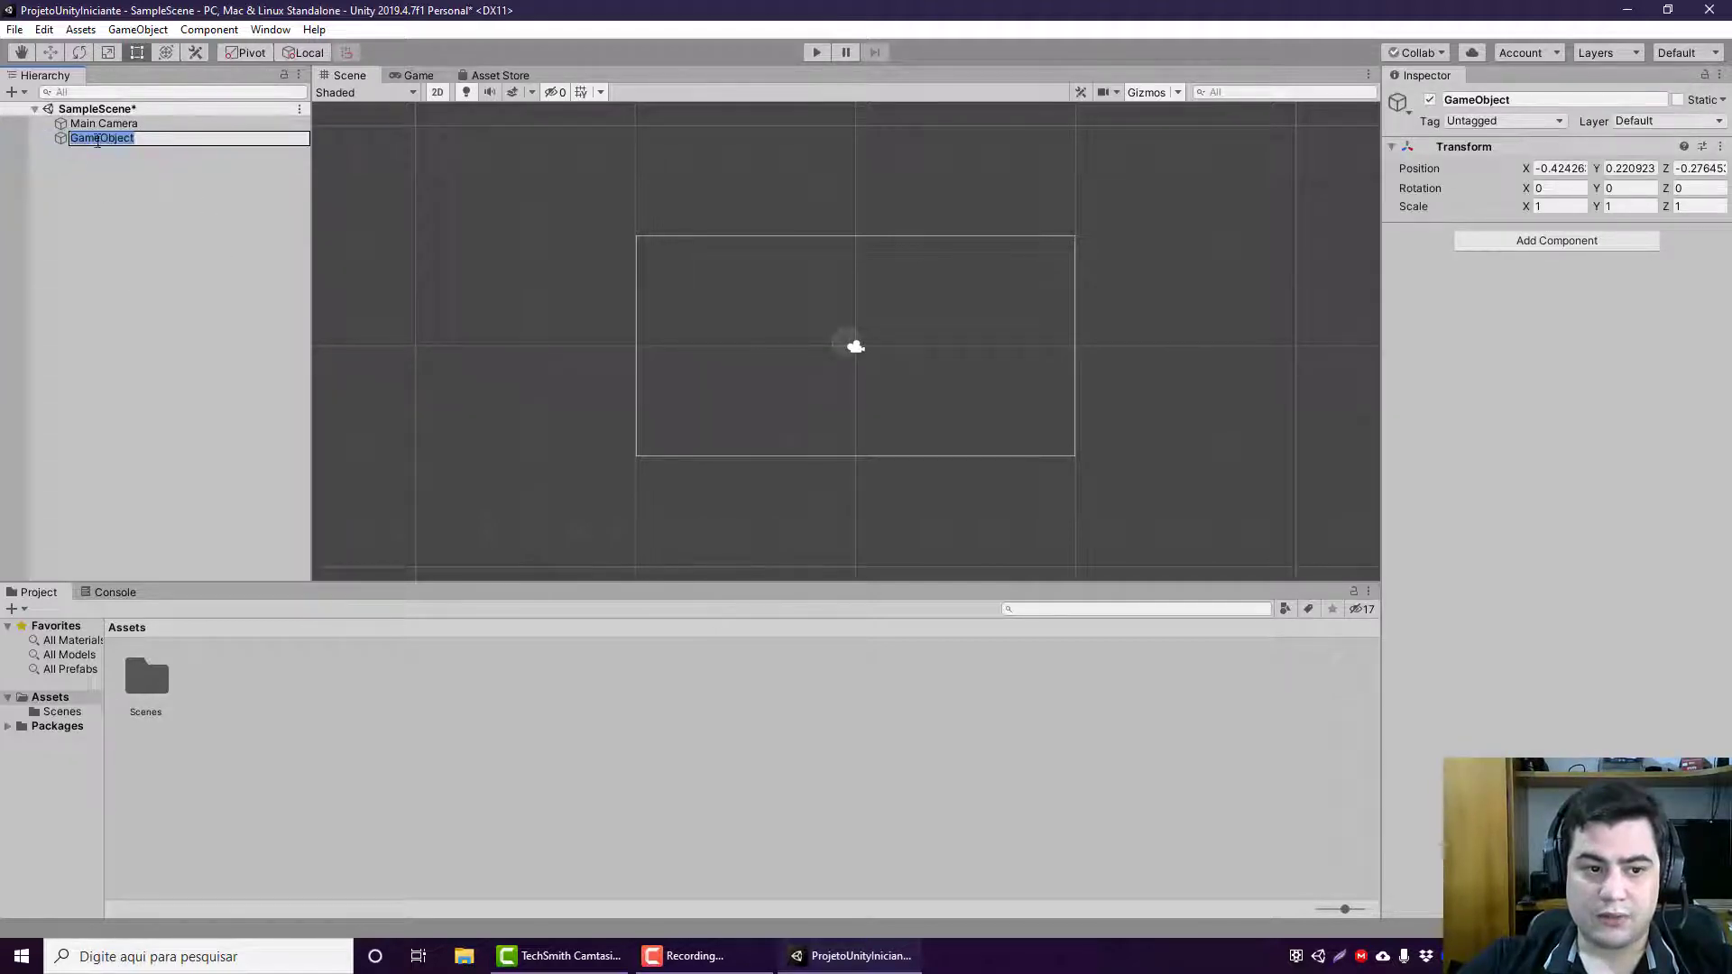
{"action": "left_click", "coordinate": [85, 164]}
{"action": "left_click", "coordinate": [89, 140]}
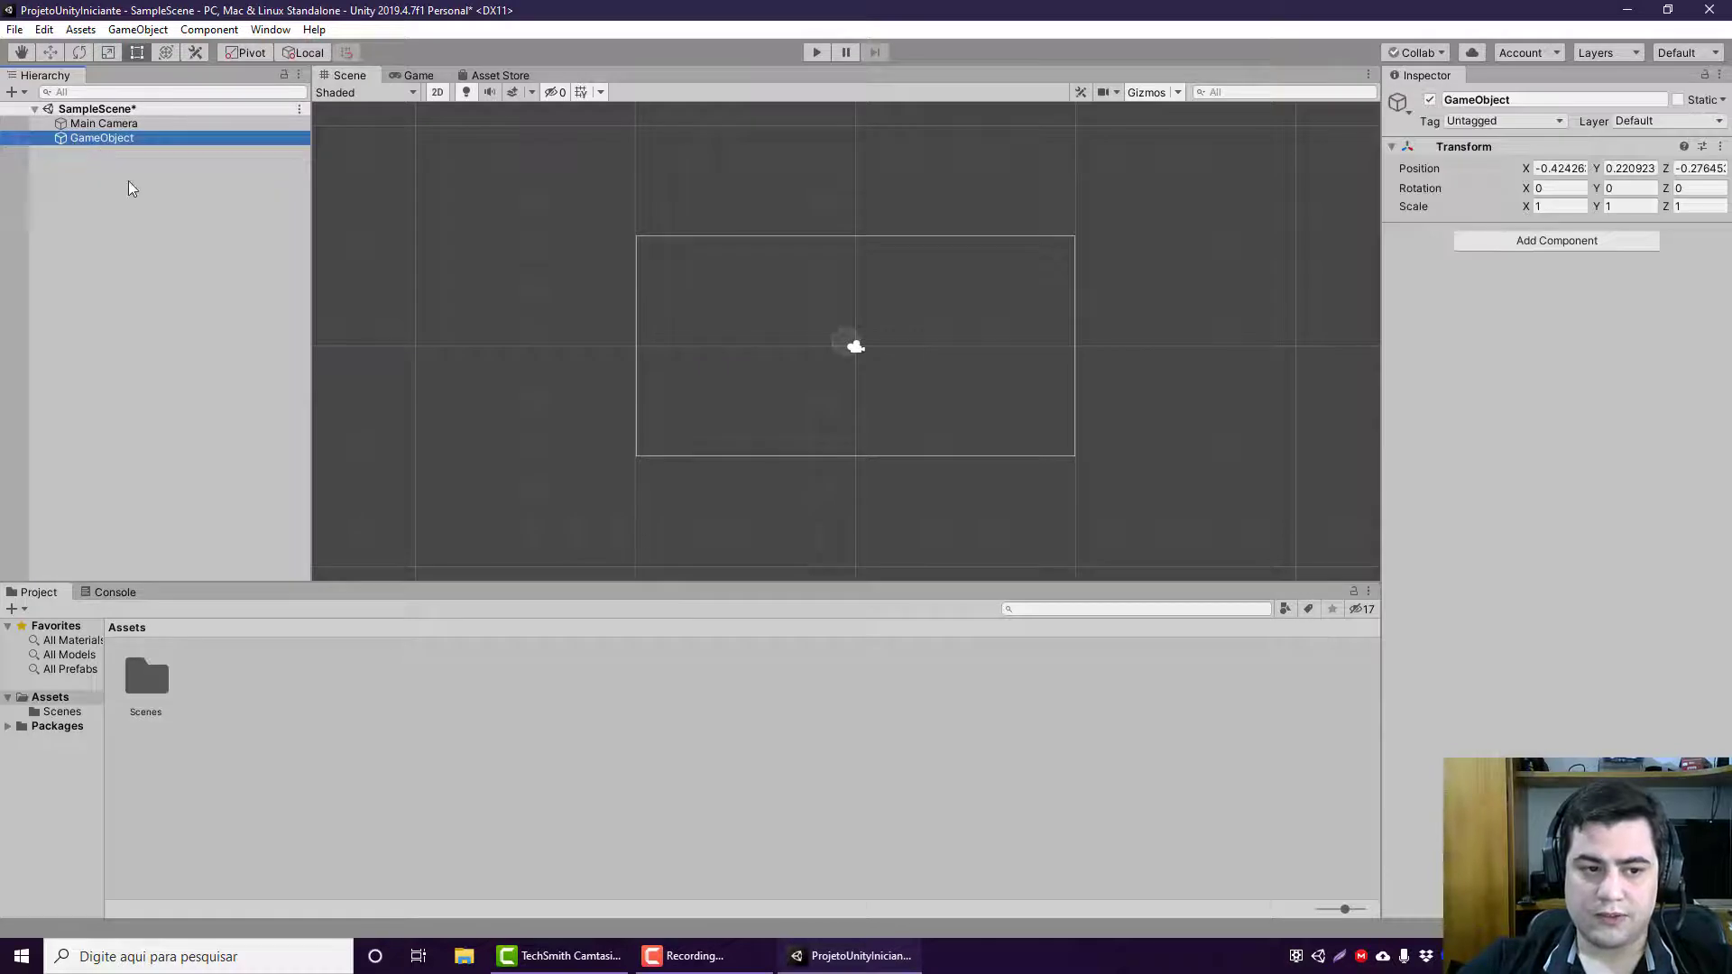
{"action": "right_click", "coordinate": [112, 171]}
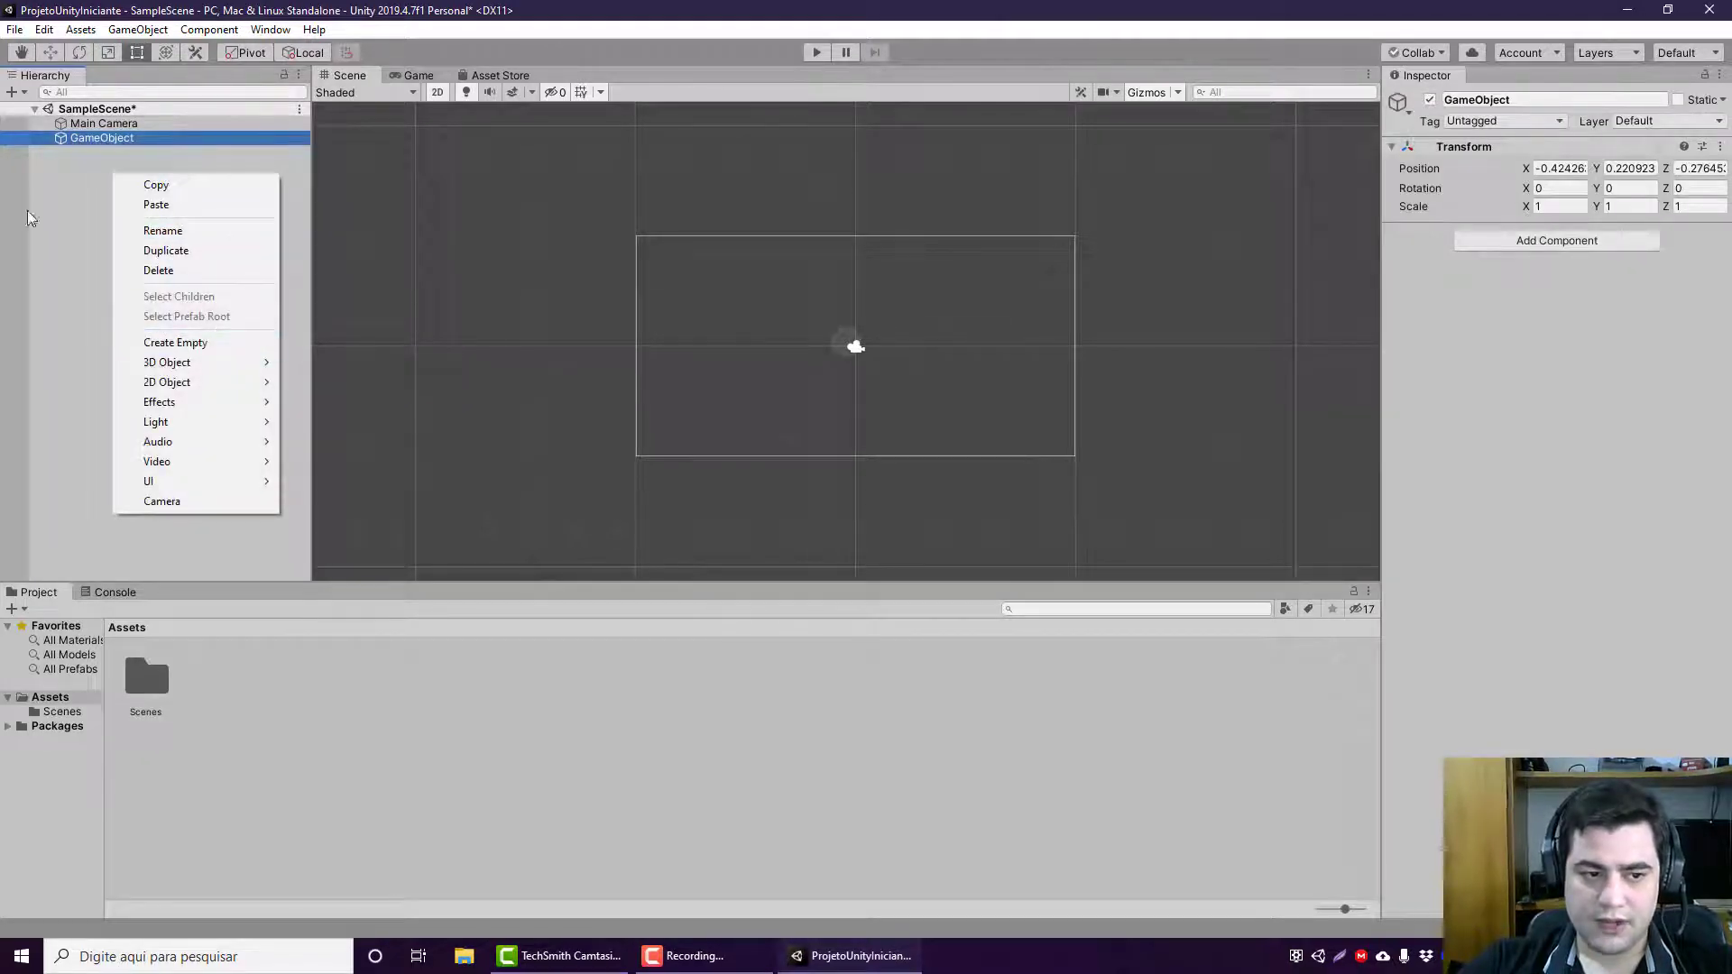
{"action": "left_click", "coordinate": [85, 146]}
{"action": "left_click", "coordinate": [105, 143]}
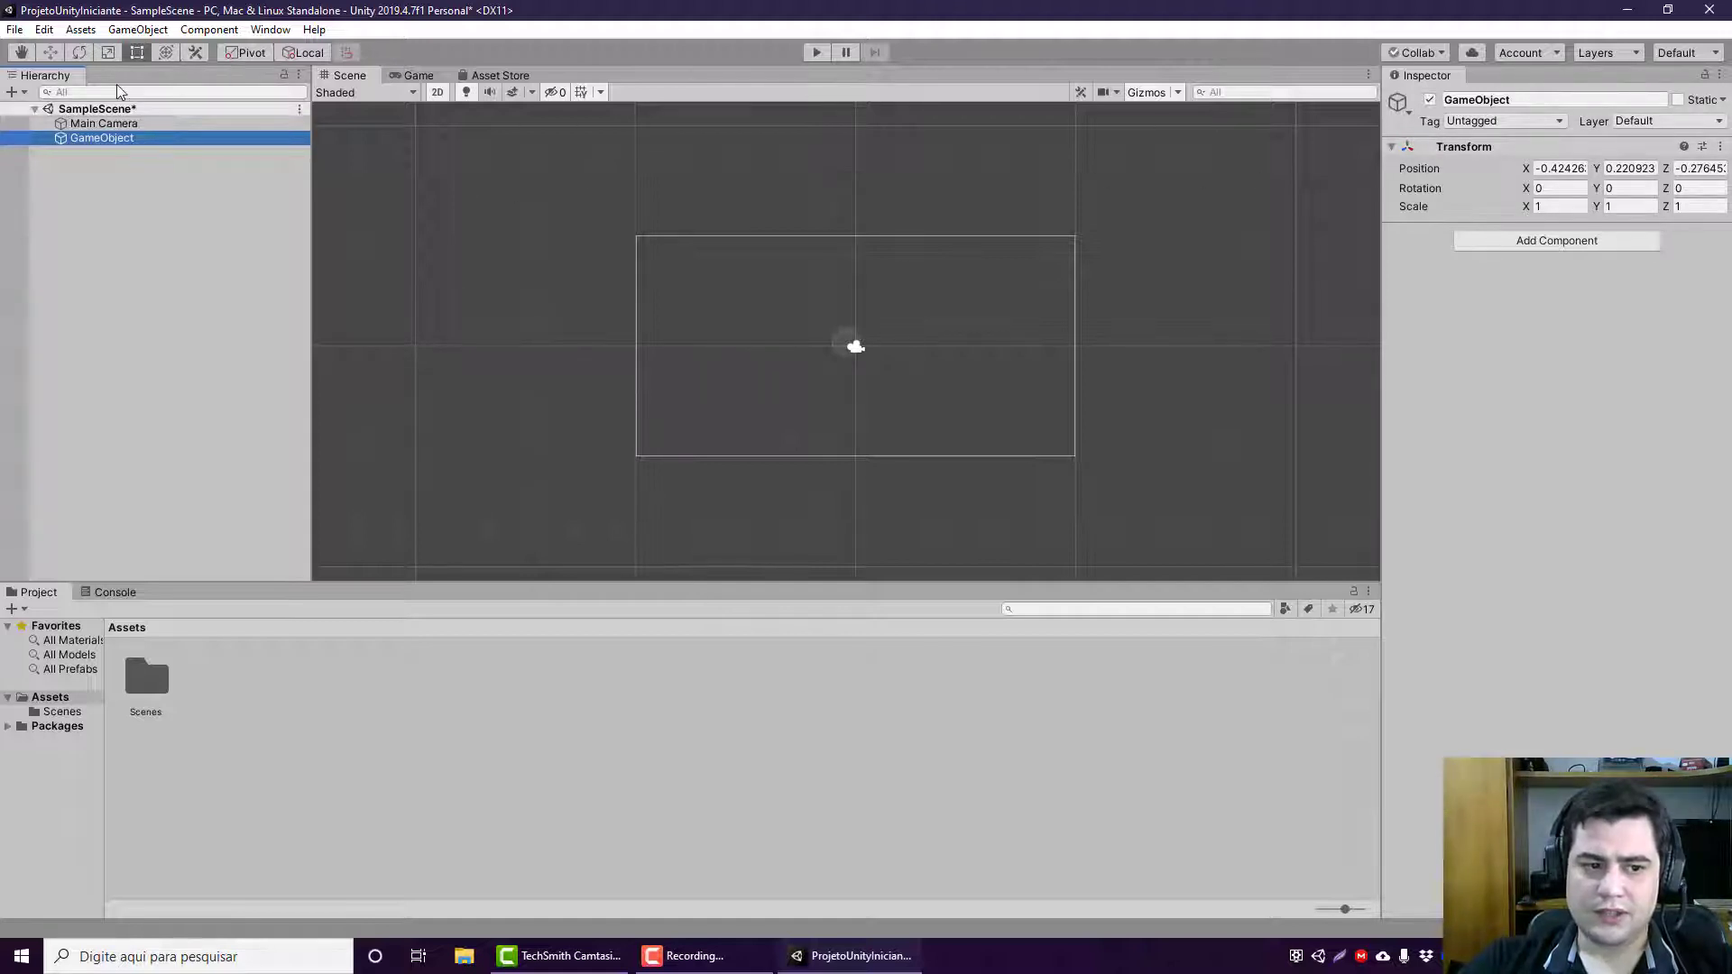
Step: Use the Move tool to shift the empty GameObject along both axes to about X -0.15, Y 0.72
{"action": "left_click", "coordinate": [51, 52]}
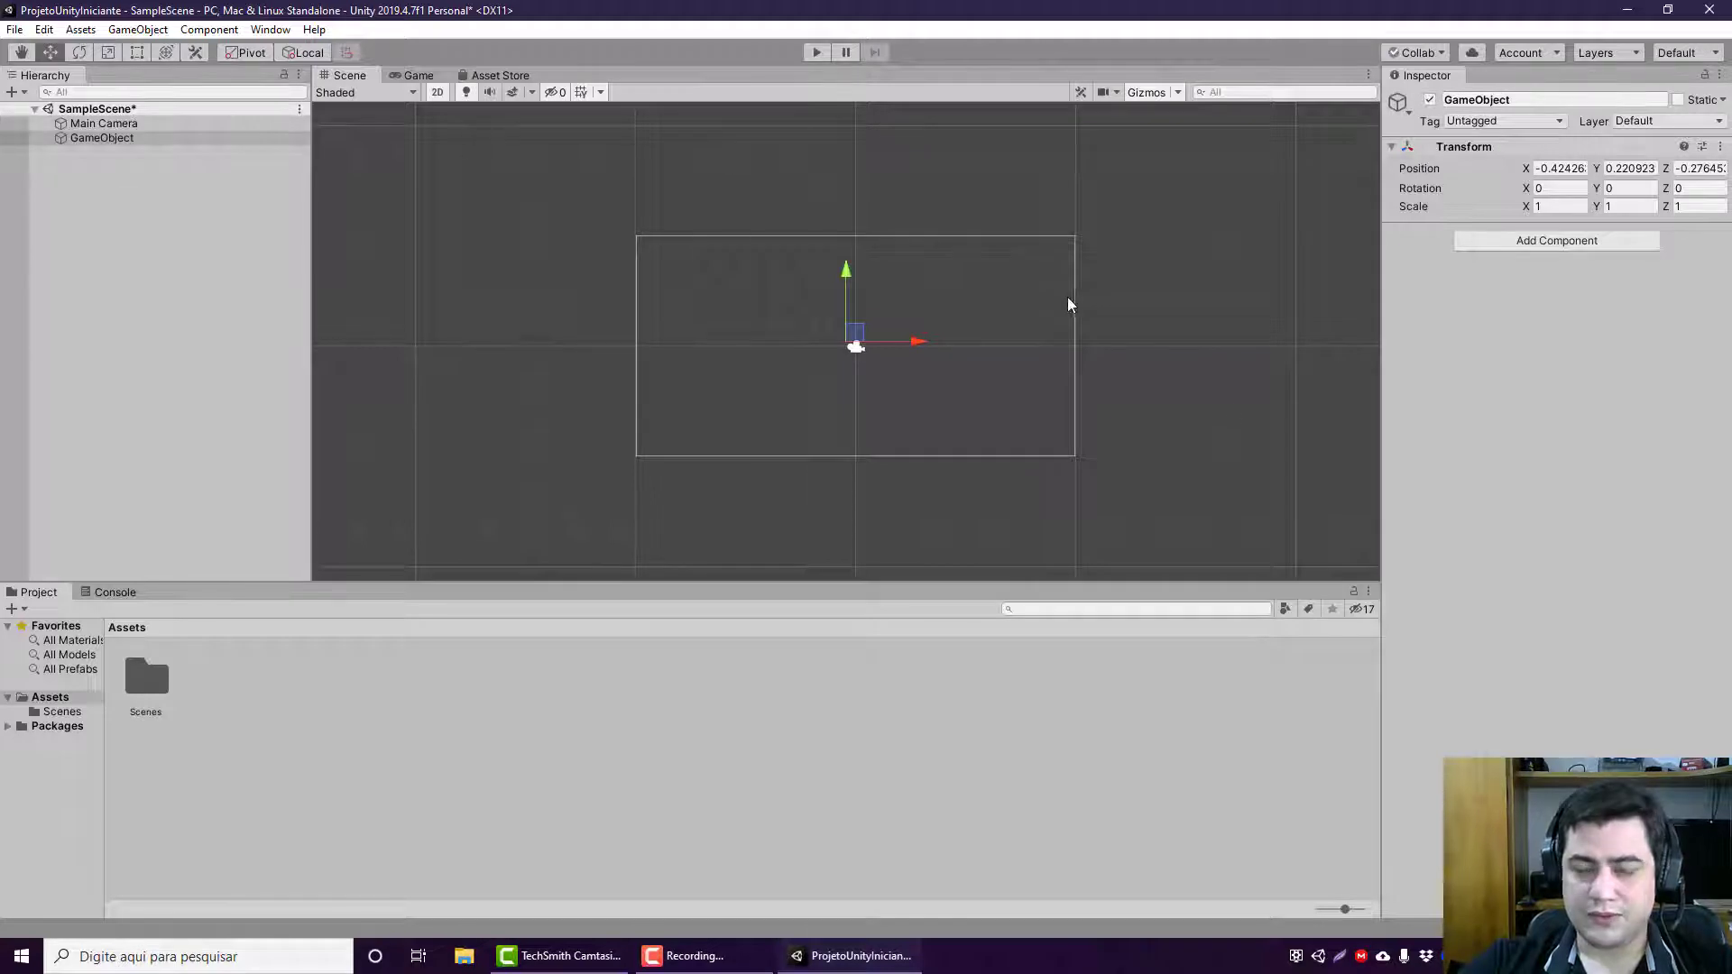
{"action": "left_click_drag", "start_coordinate": [884, 343], "coordinate": [954, 341]}
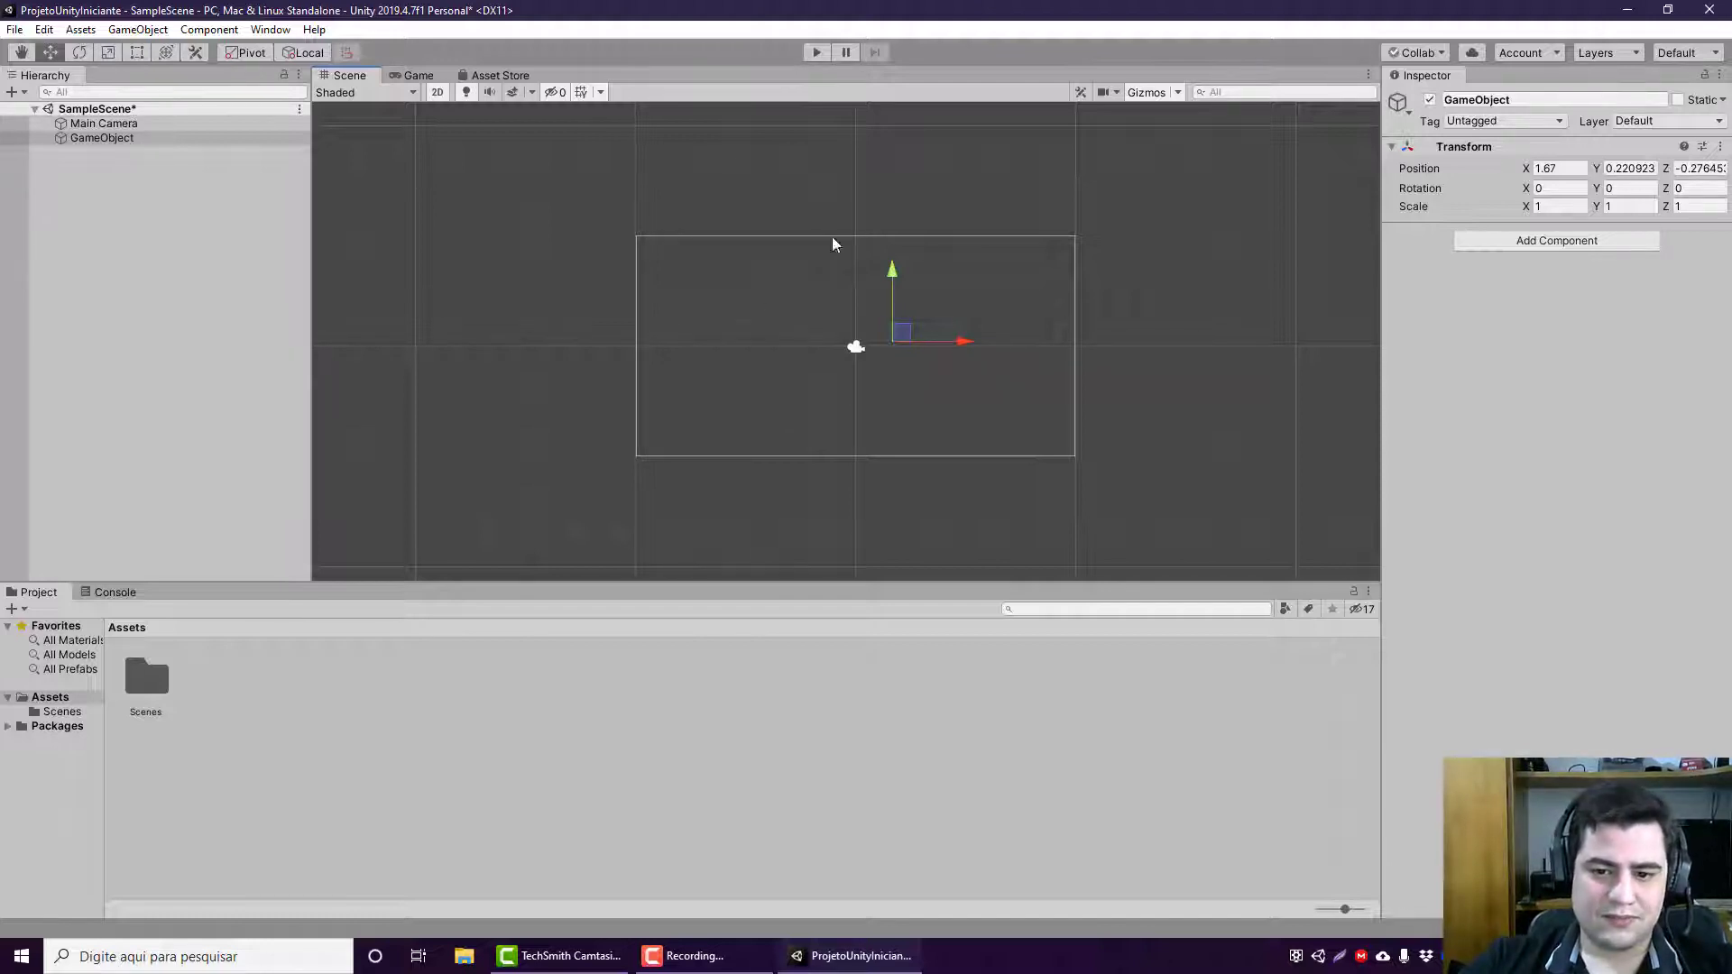
{"action": "left_click_drag", "start_coordinate": [900, 290], "coordinate": [876, 243]}
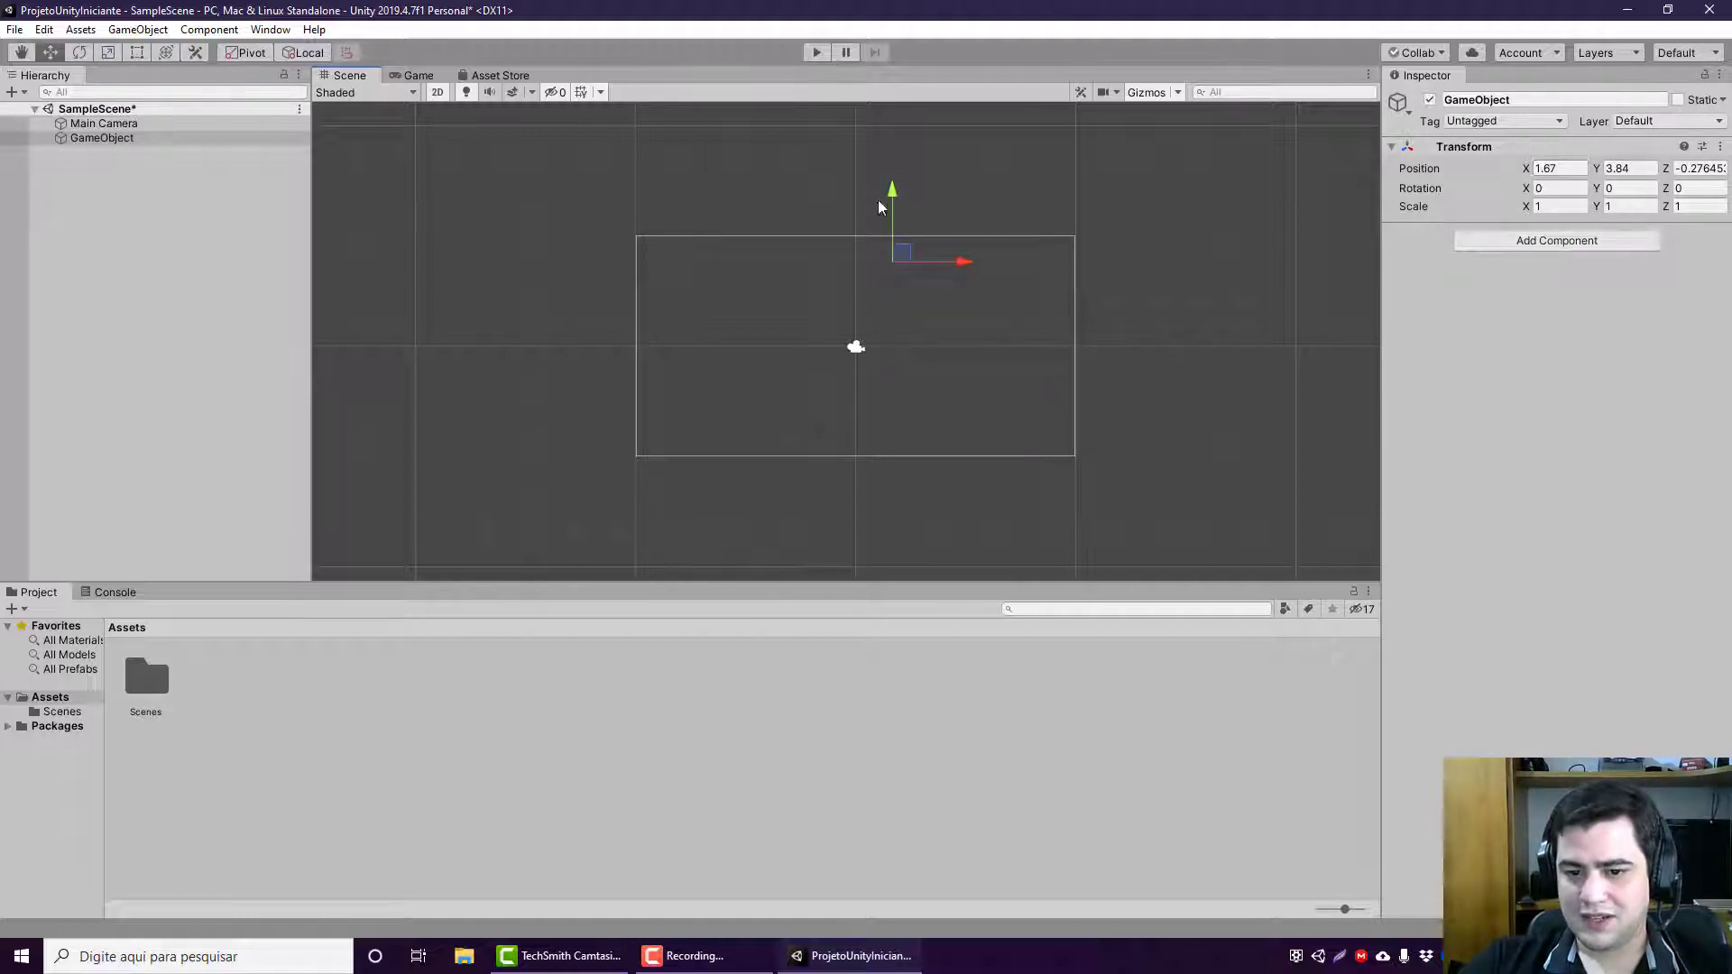
{"action": "mouse_move", "coordinate": [881, 195]}
{"action": "left_mouse_down"}
{"action": "mouse_move", "coordinate": [884, 284]}
{"action": "mouse_move", "coordinate": [907, 240]}
{"action": "mouse_move", "coordinate": [884, 157]}
{"action": "mouse_move", "coordinate": [902, 208]}
{"action": "mouse_move", "coordinate": [868, 155]}
{"action": "mouse_move", "coordinate": [859, 221]}
{"action": "left_mouse_up"}
{"action": "left_click_drag", "start_coordinate": [950, 303], "coordinate": [950, 397]}
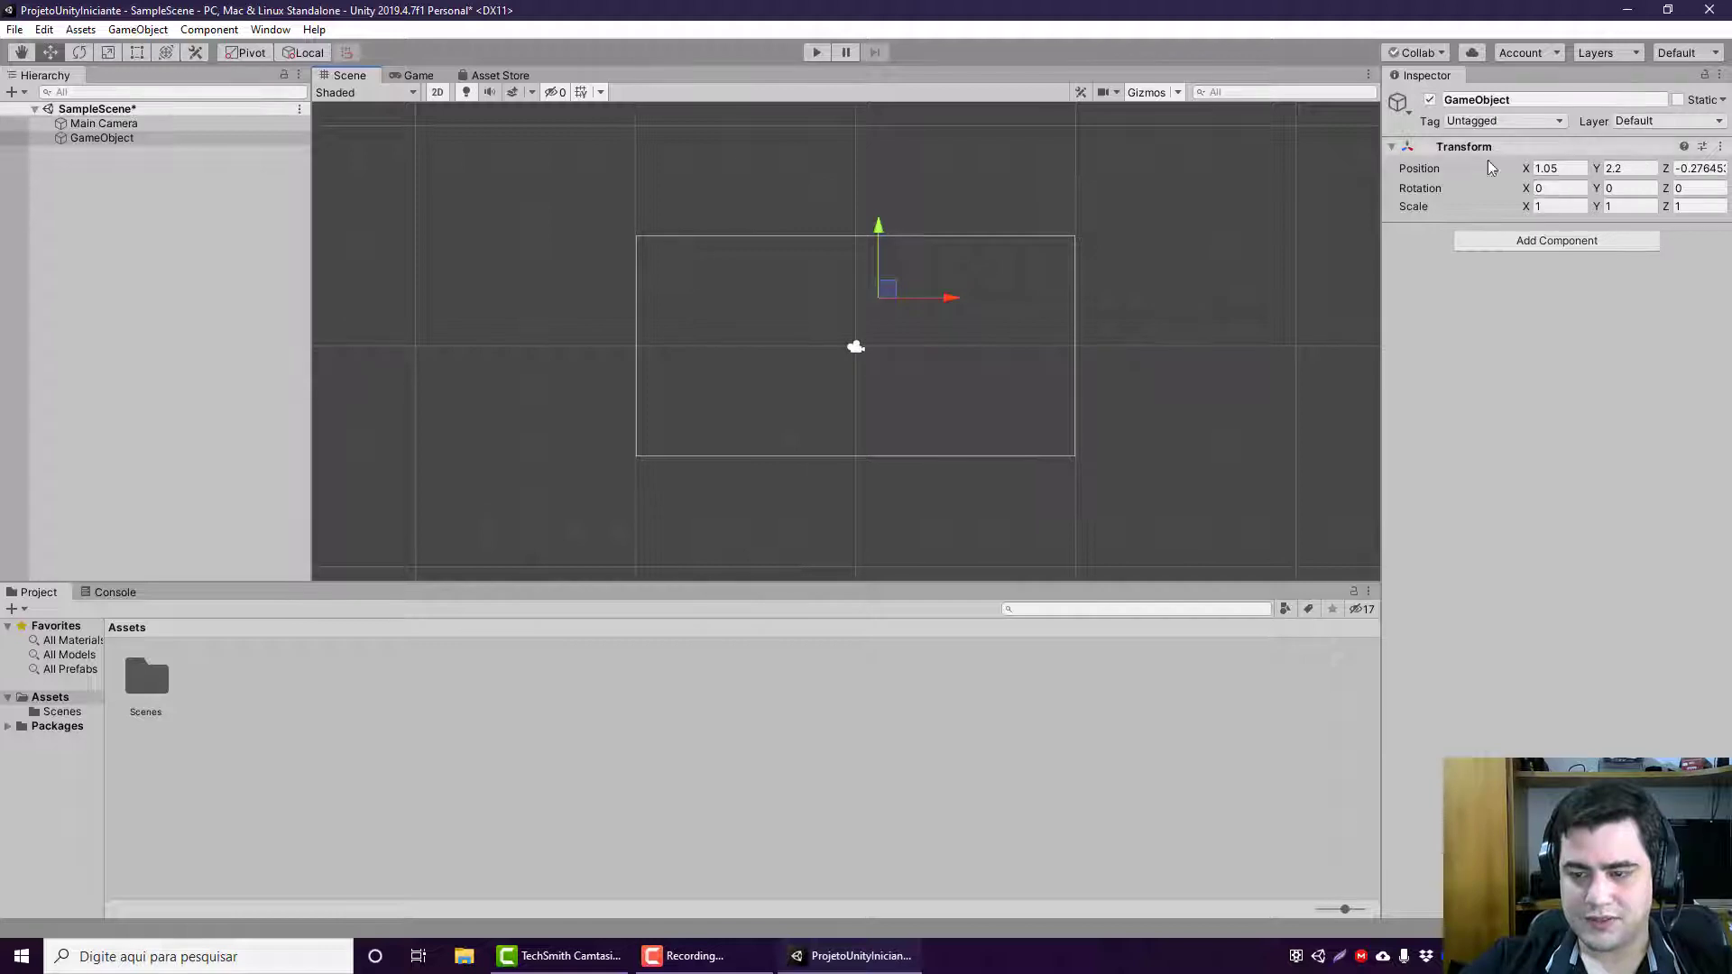
{"action": "left_click_drag", "start_coordinate": [933, 309], "coordinate": [897, 304]}
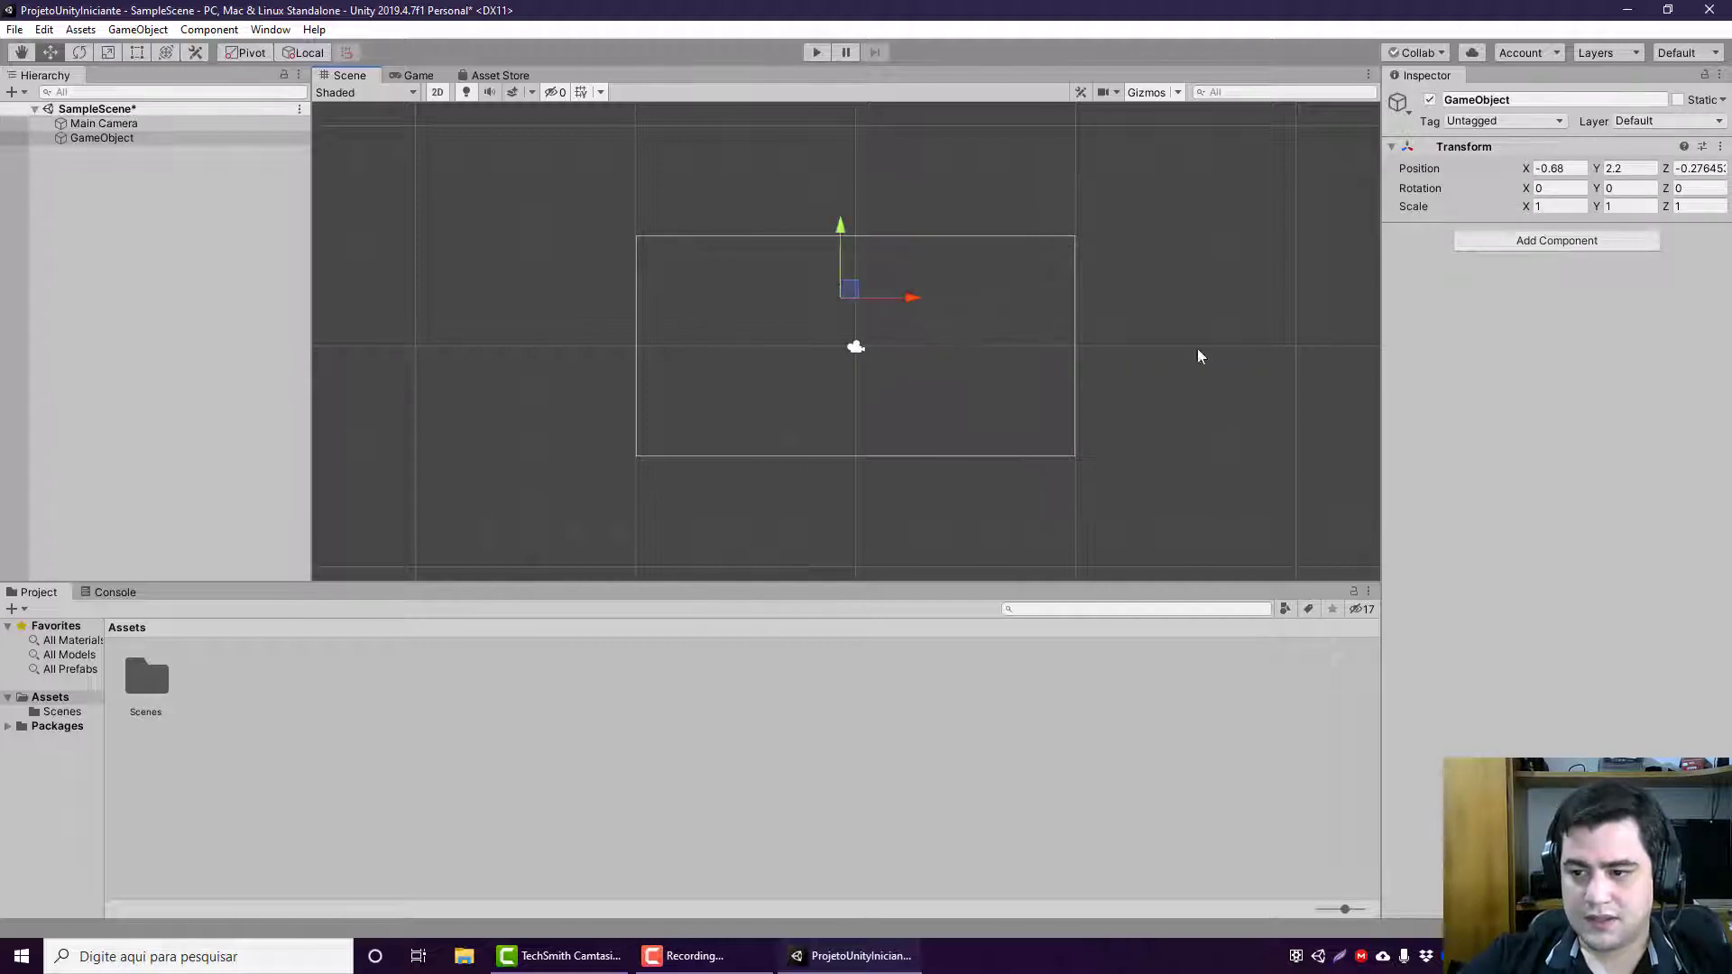
{"action": "left_click", "coordinate": [1700, 169]}
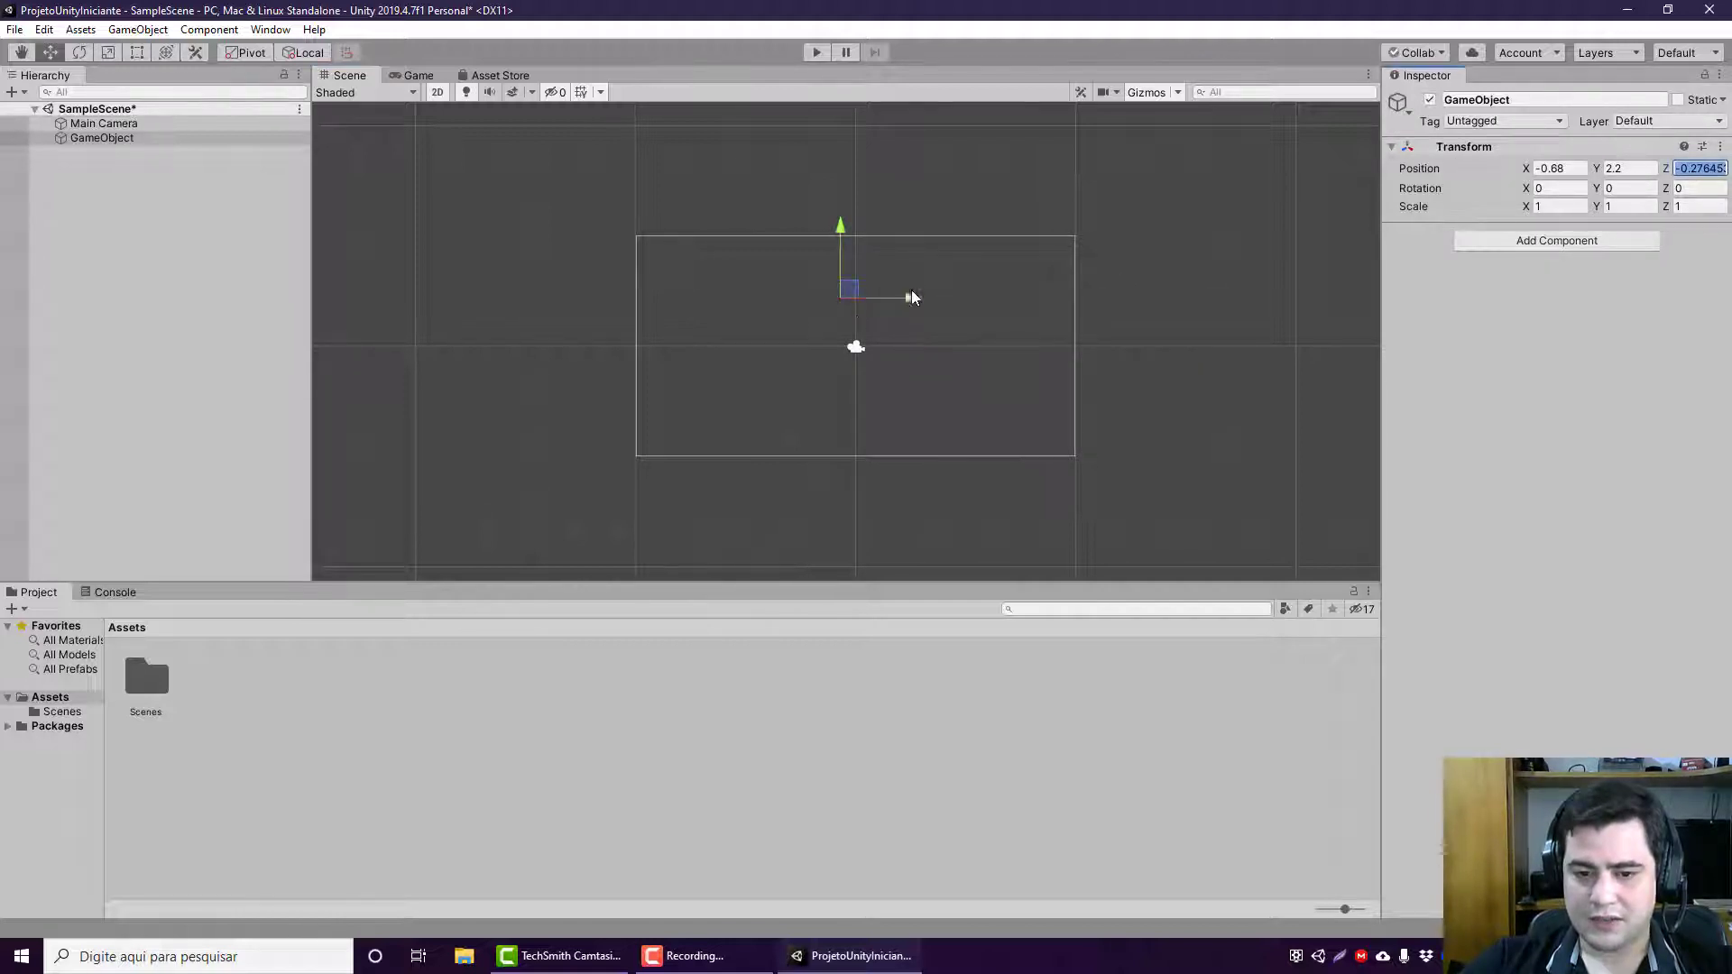
{"action": "left_click_drag", "start_coordinate": [853, 294], "coordinate": [866, 326]}
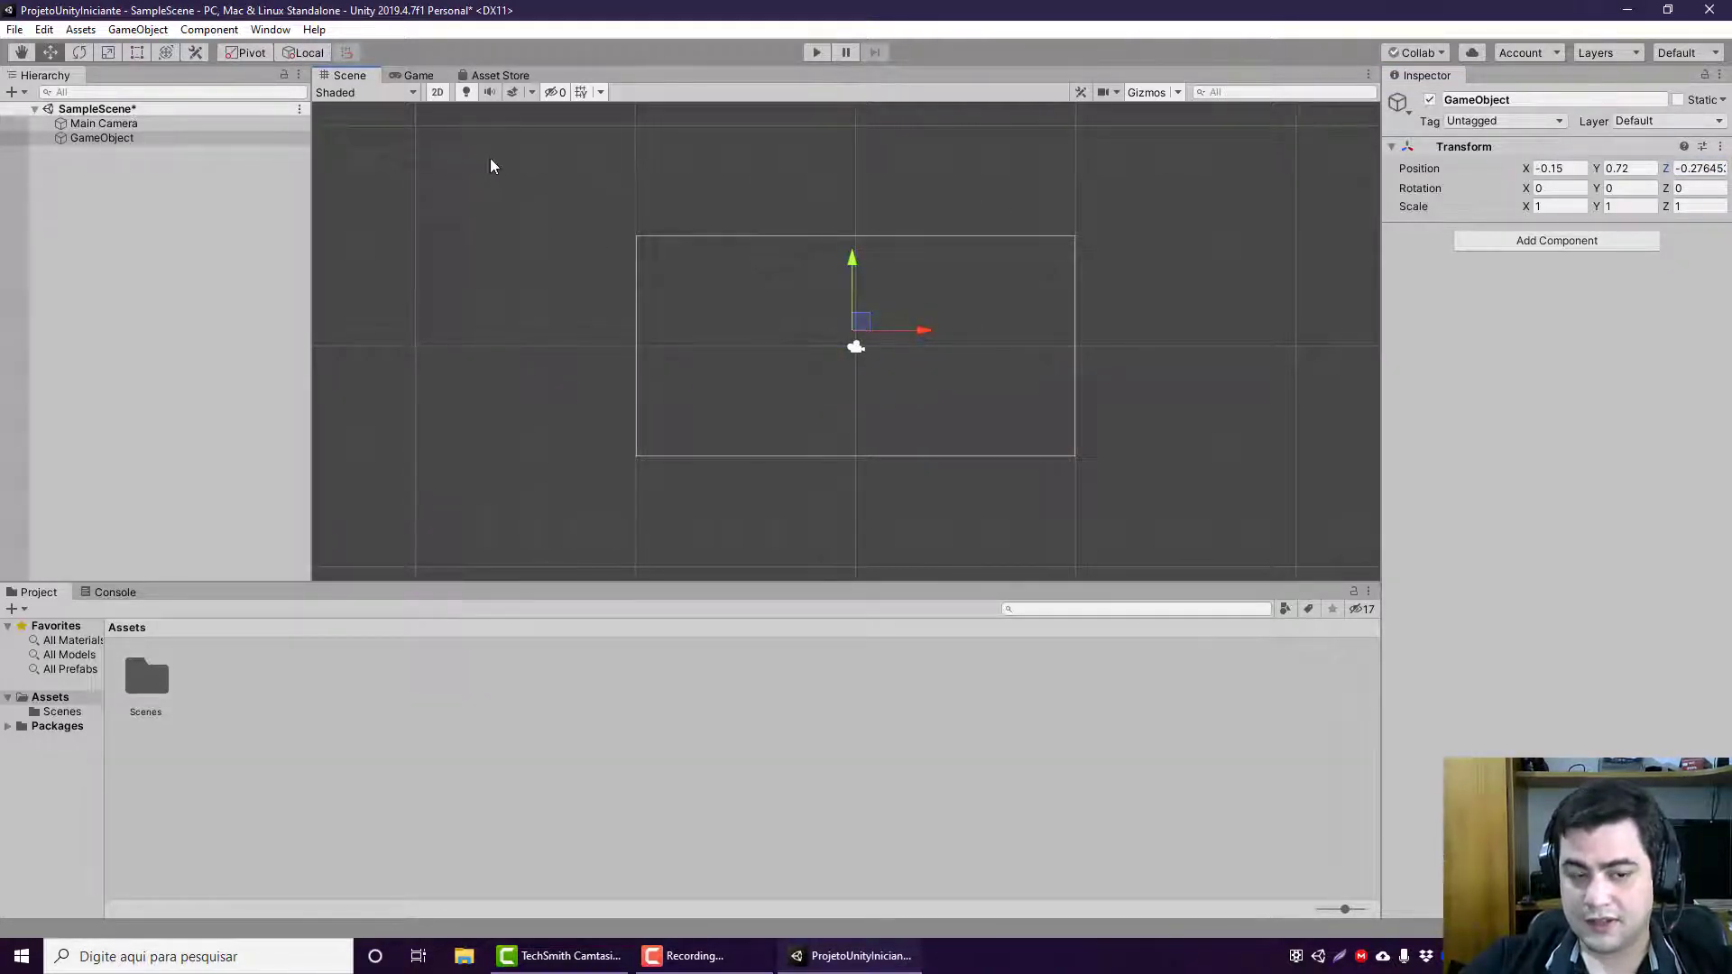
Step: Switch the Scene view from 2D to 3D perspective
{"action": "left_click", "coordinate": [437, 93]}
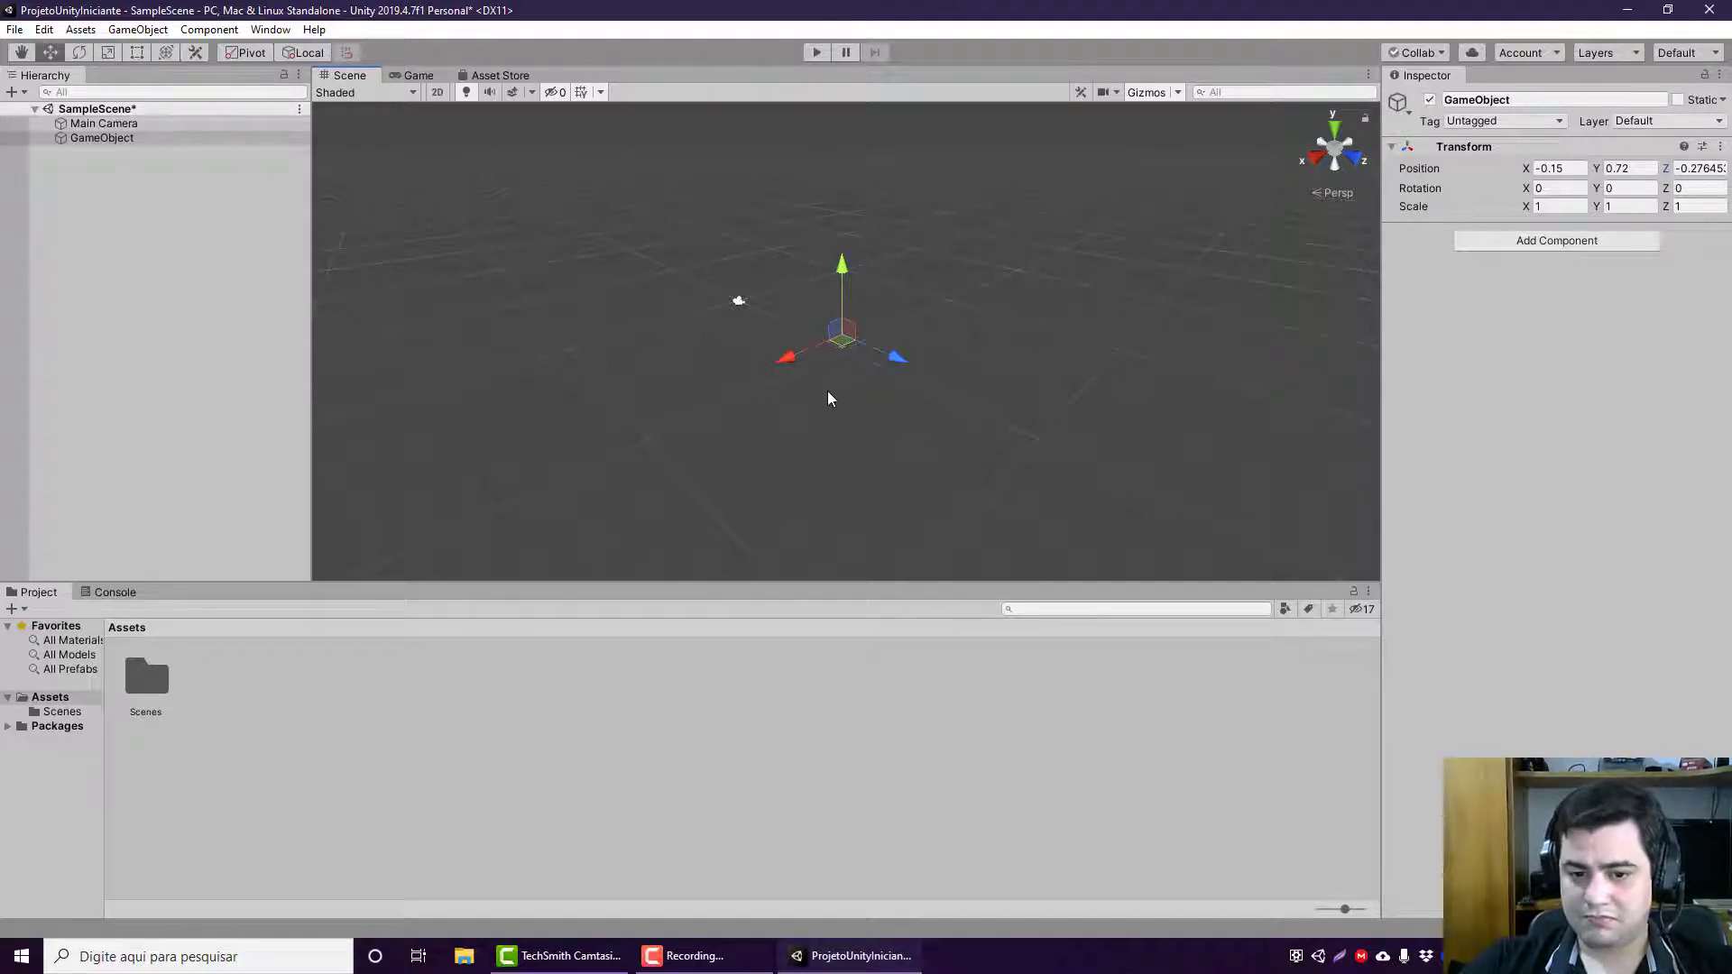
Step: Use the Move tool to shift the empty GameObject along the Z axis to about -0.69
{"action": "mouse_move", "coordinate": [870, 356]}
{"action": "left_mouse_down"}
{"action": "mouse_move", "coordinate": [852, 343]}
{"action": "mouse_move", "coordinate": [874, 358]}
{"action": "left_mouse_up"}
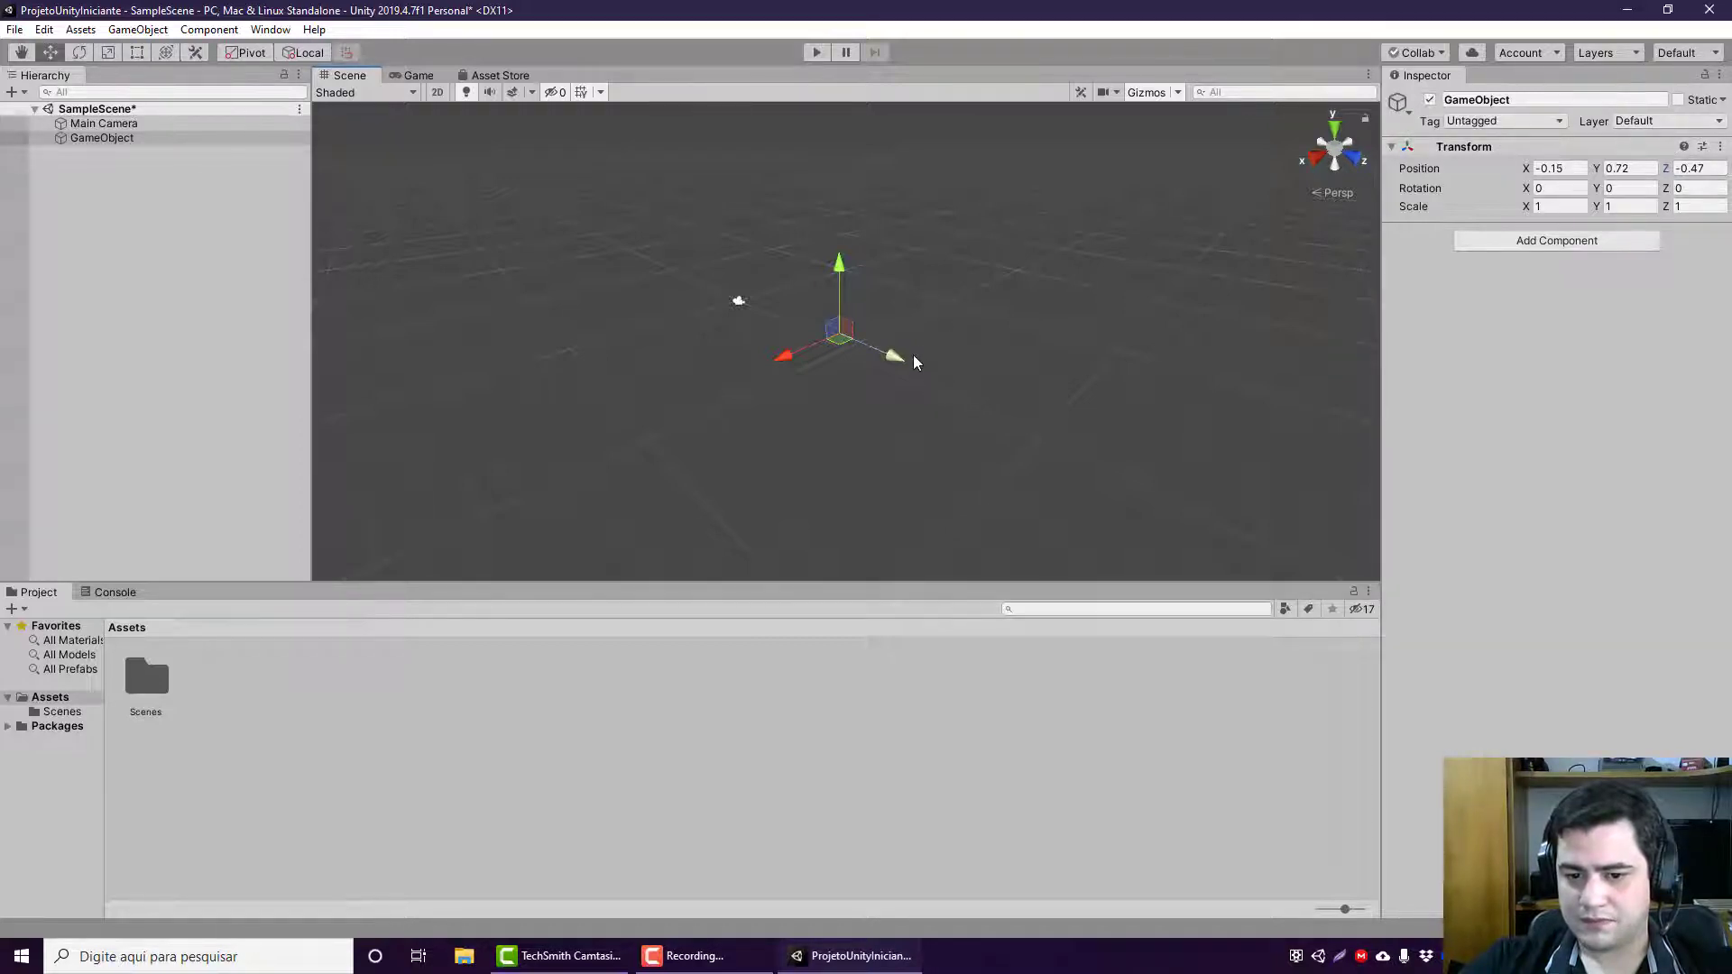
{"action": "left_click_drag", "start_coordinate": [913, 354], "coordinate": [890, 398]}
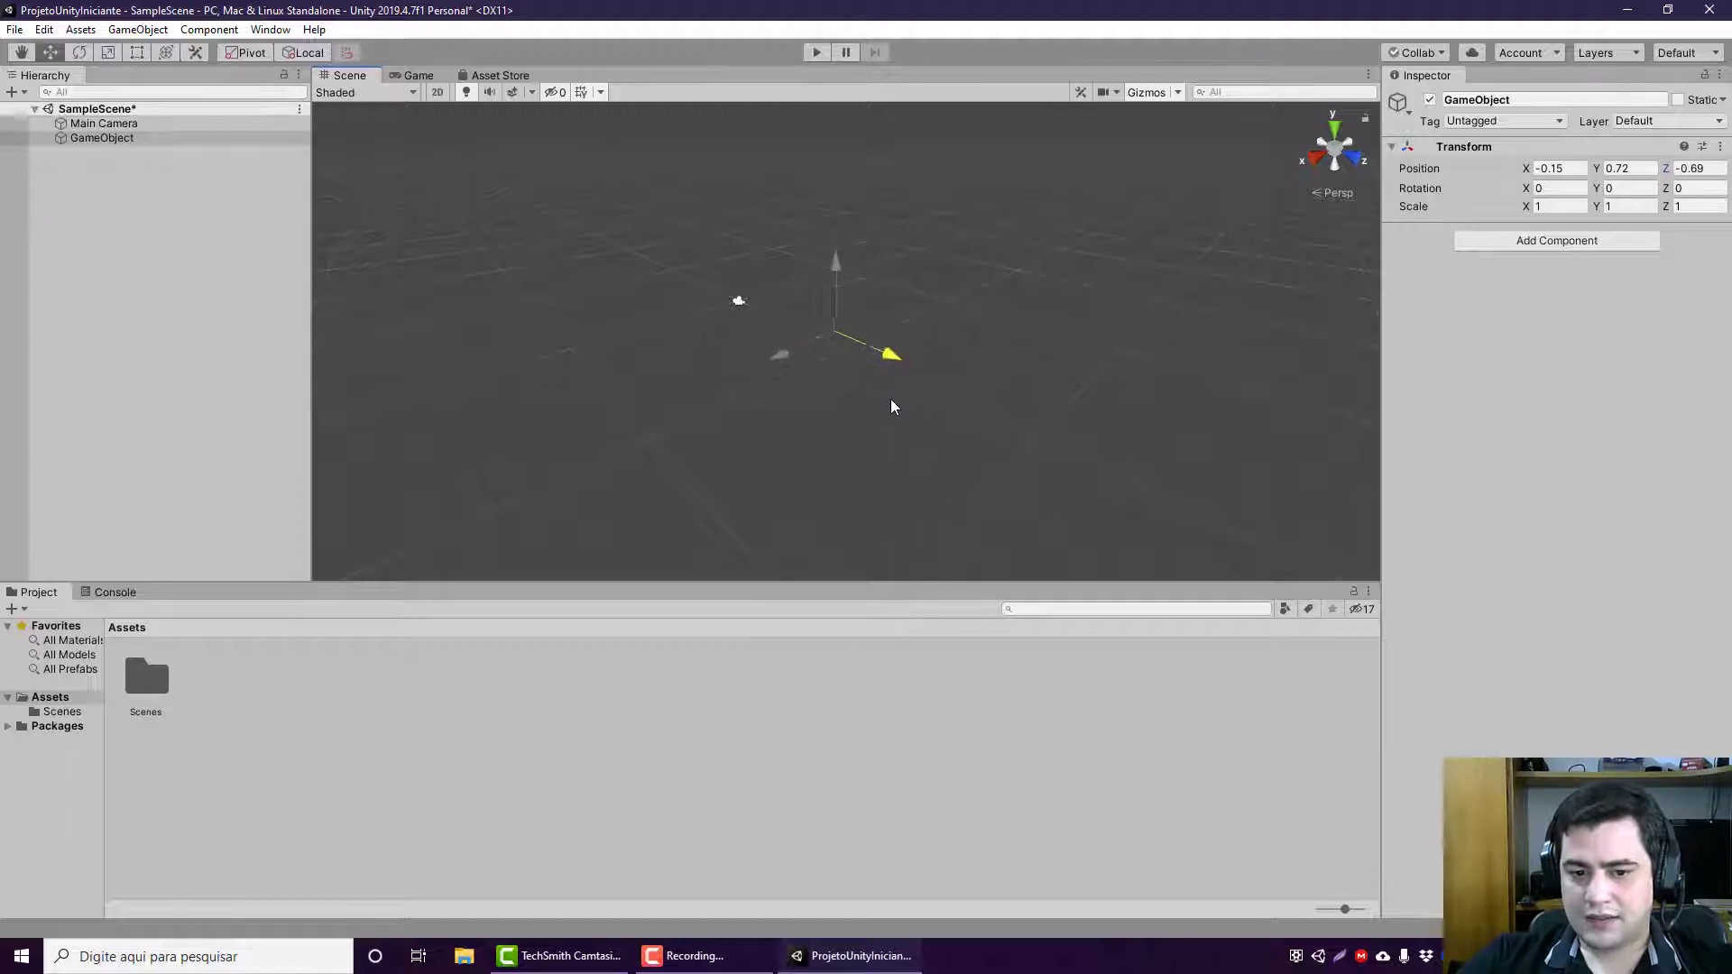
Step: Return the Scene view to 2D, and collapse and re-expand the GameObject's Transform component
{"action": "left_click", "coordinate": [433, 92]}
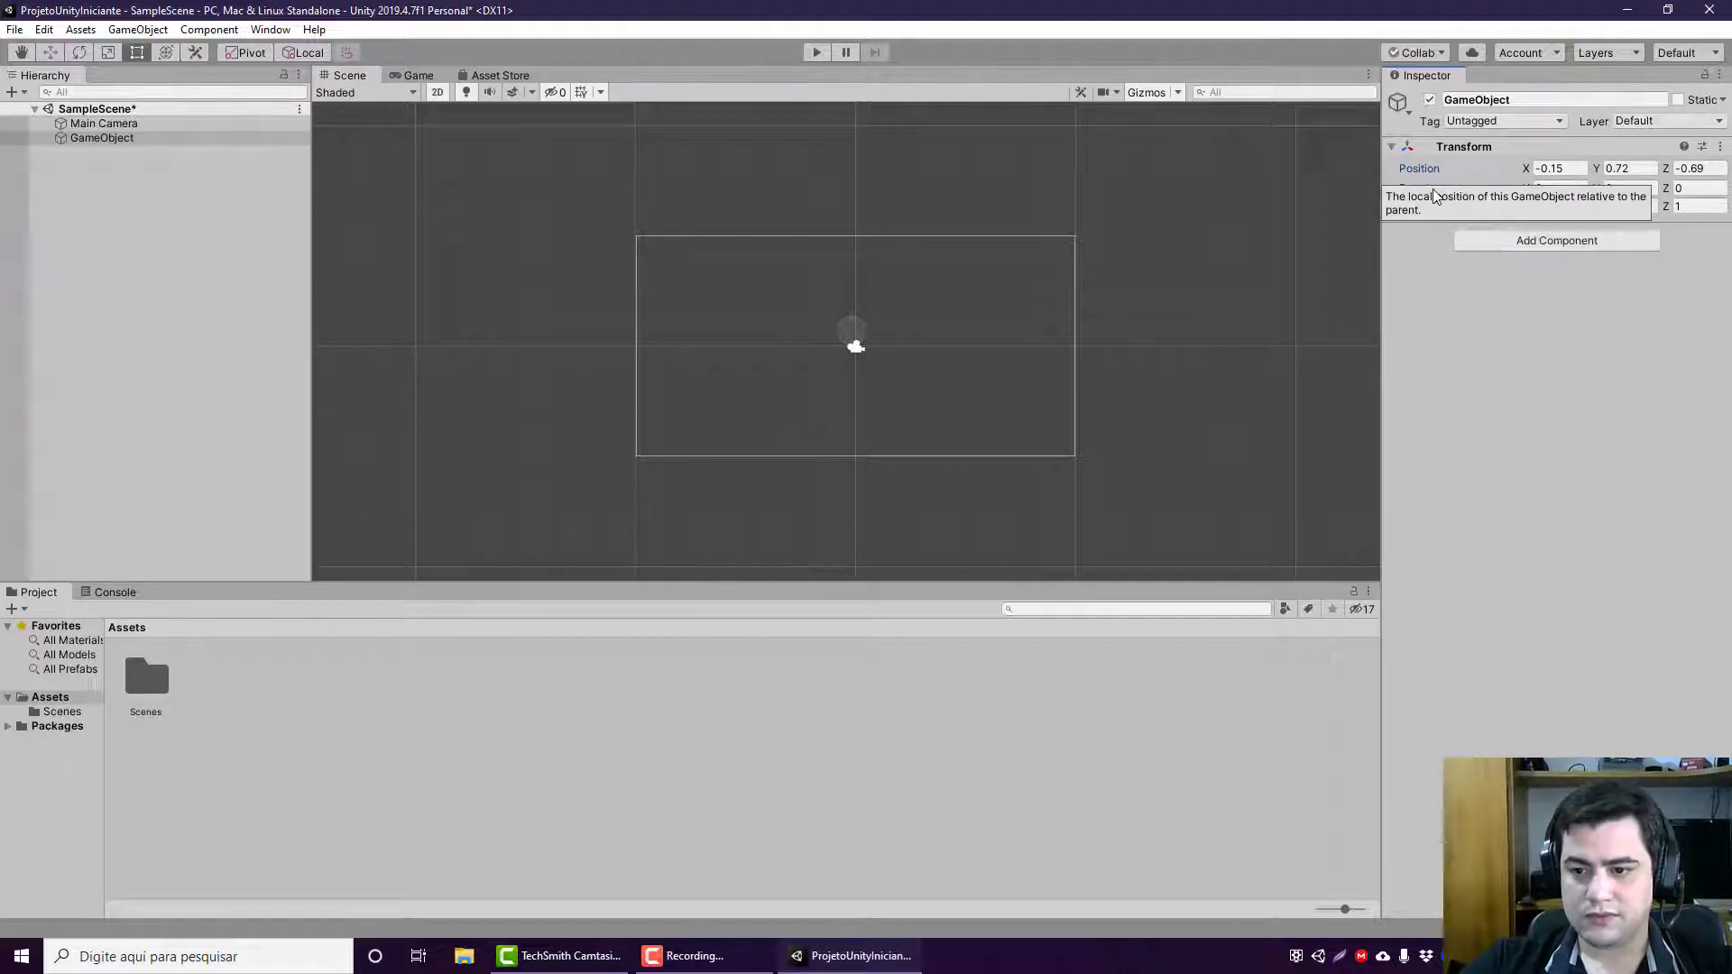
{"action": "left_click", "coordinate": [1477, 148]}
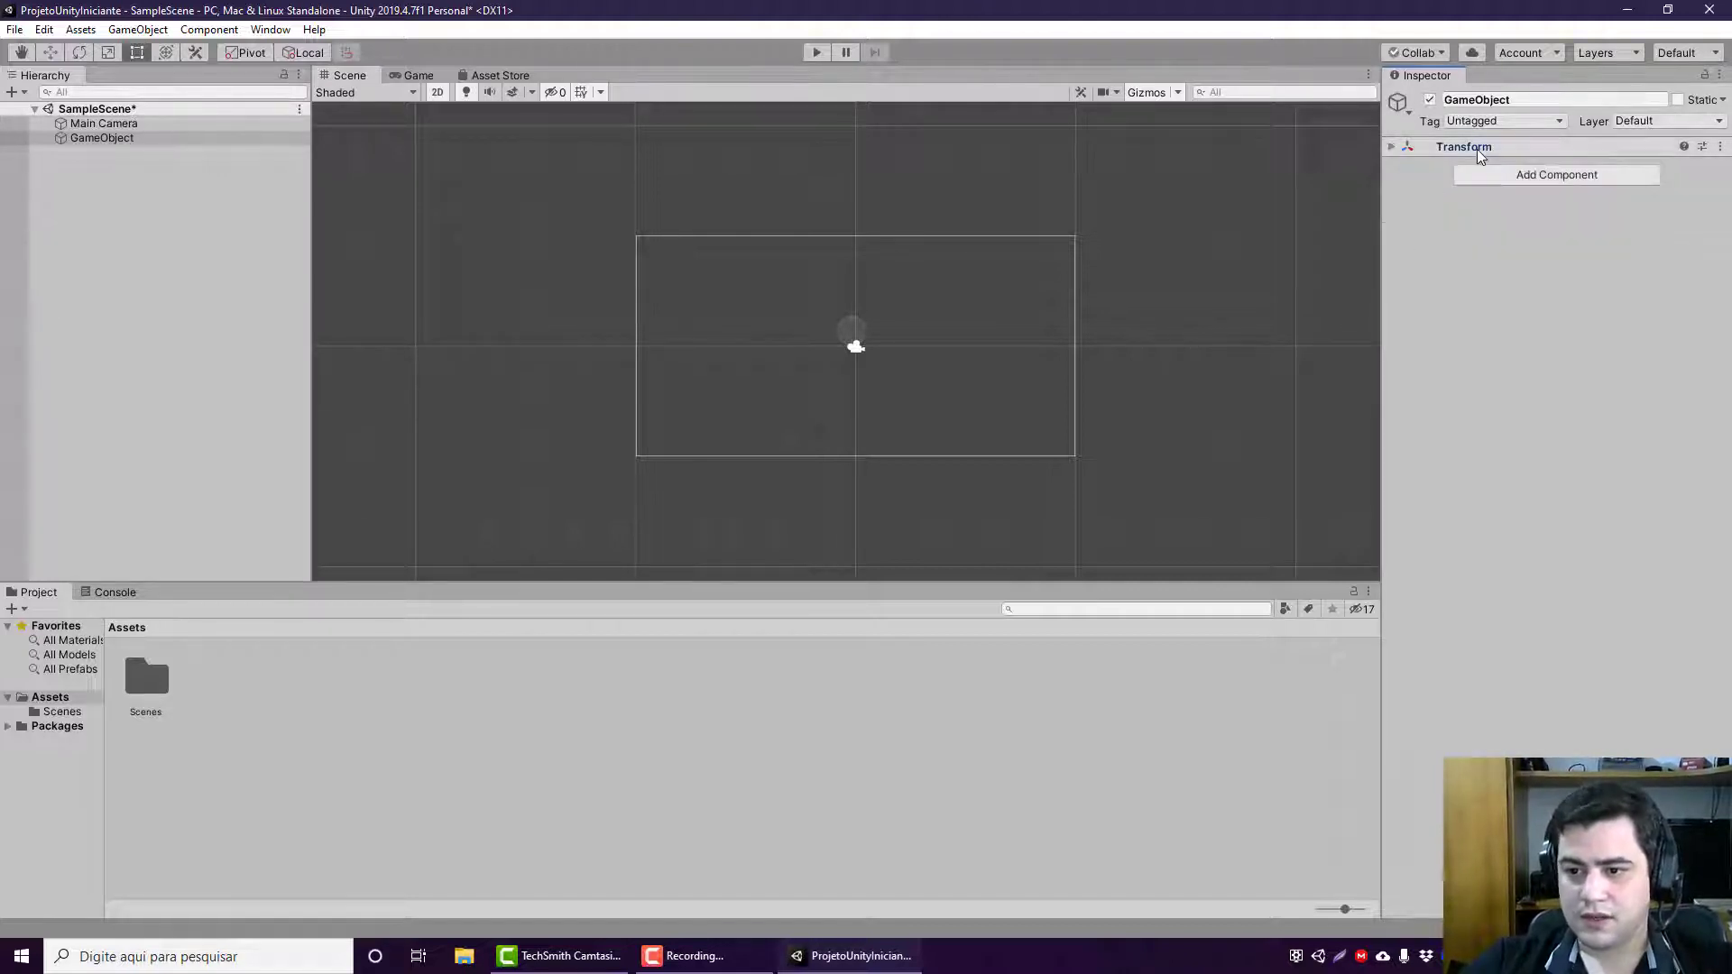
{"action": "left_click", "coordinate": [1477, 150]}
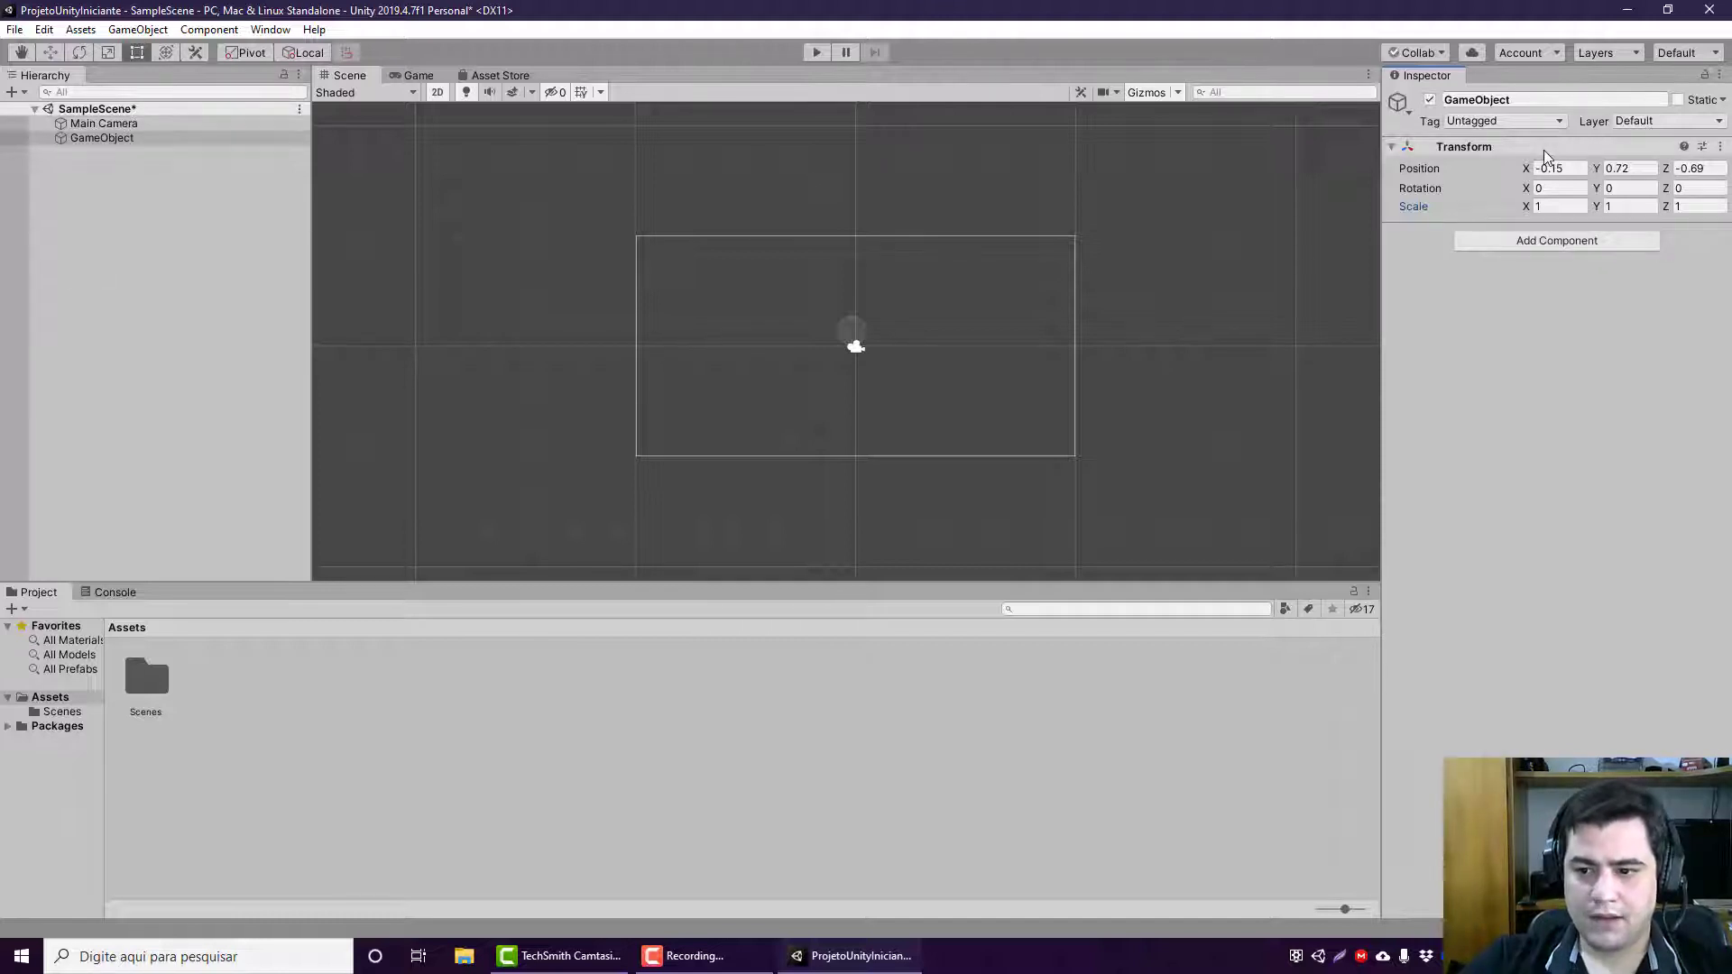
Step: Reselect the GameObject and use the Move tool to shift it freely to about X -4.8, Y -0.31
{"action": "left_click", "coordinate": [81, 123]}
{"action": "left_click", "coordinate": [100, 137]}
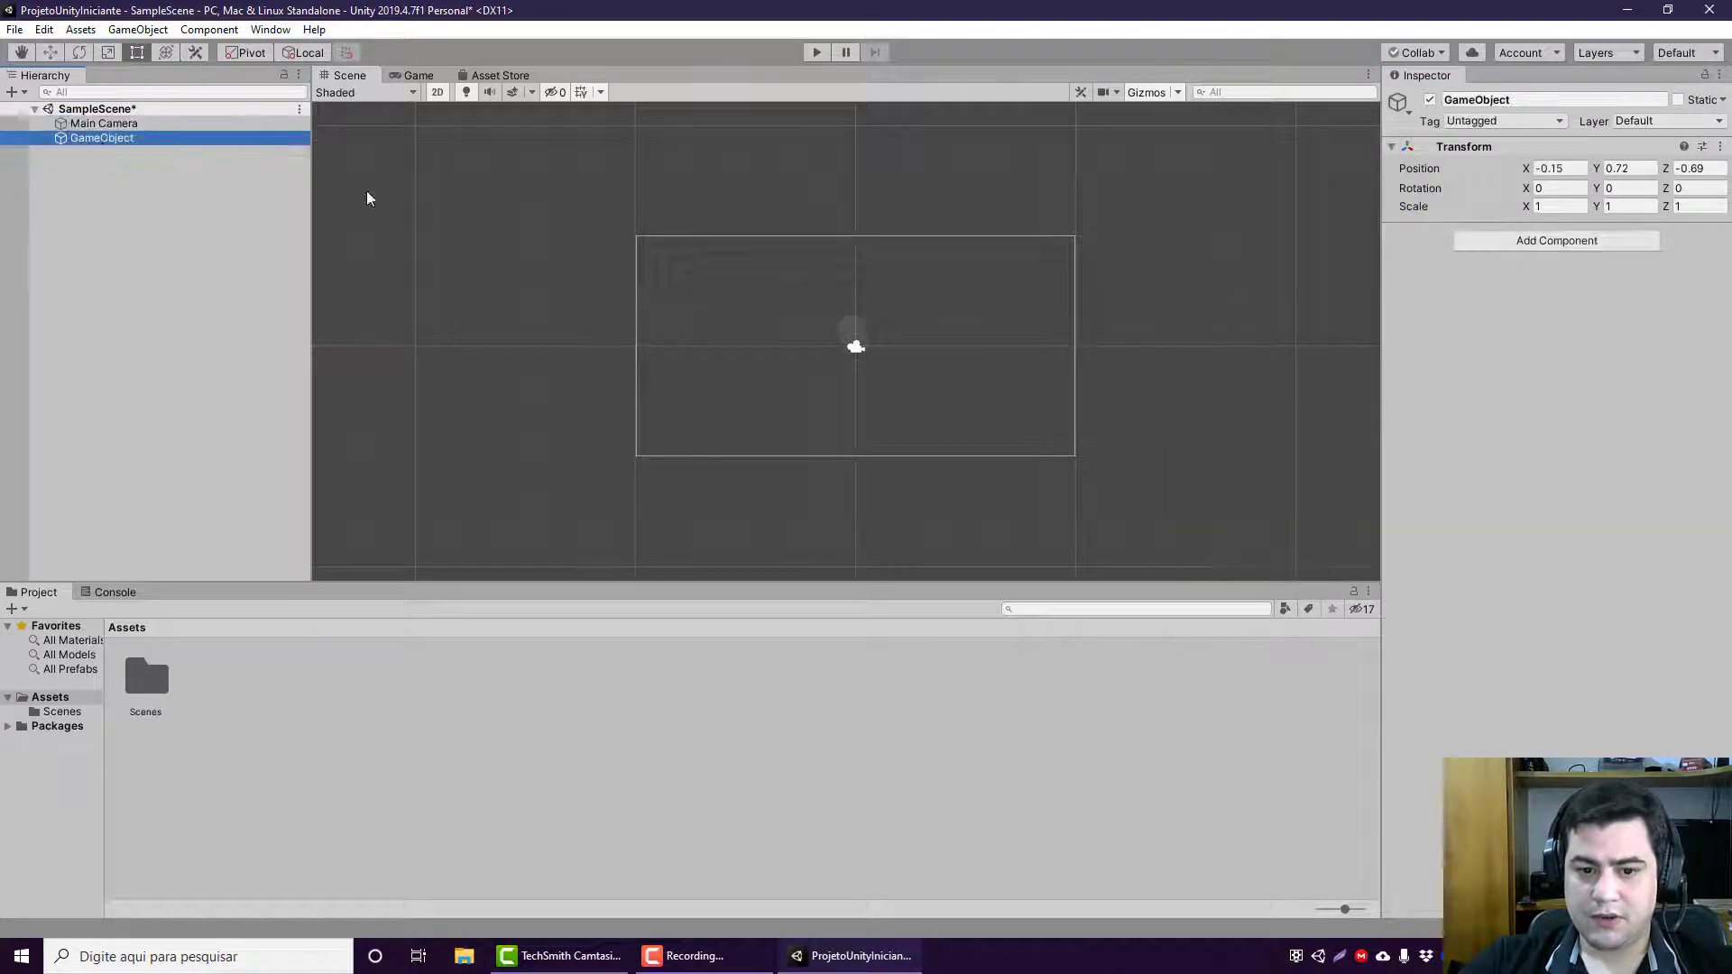
{"action": "left_click", "coordinate": [52, 53]}
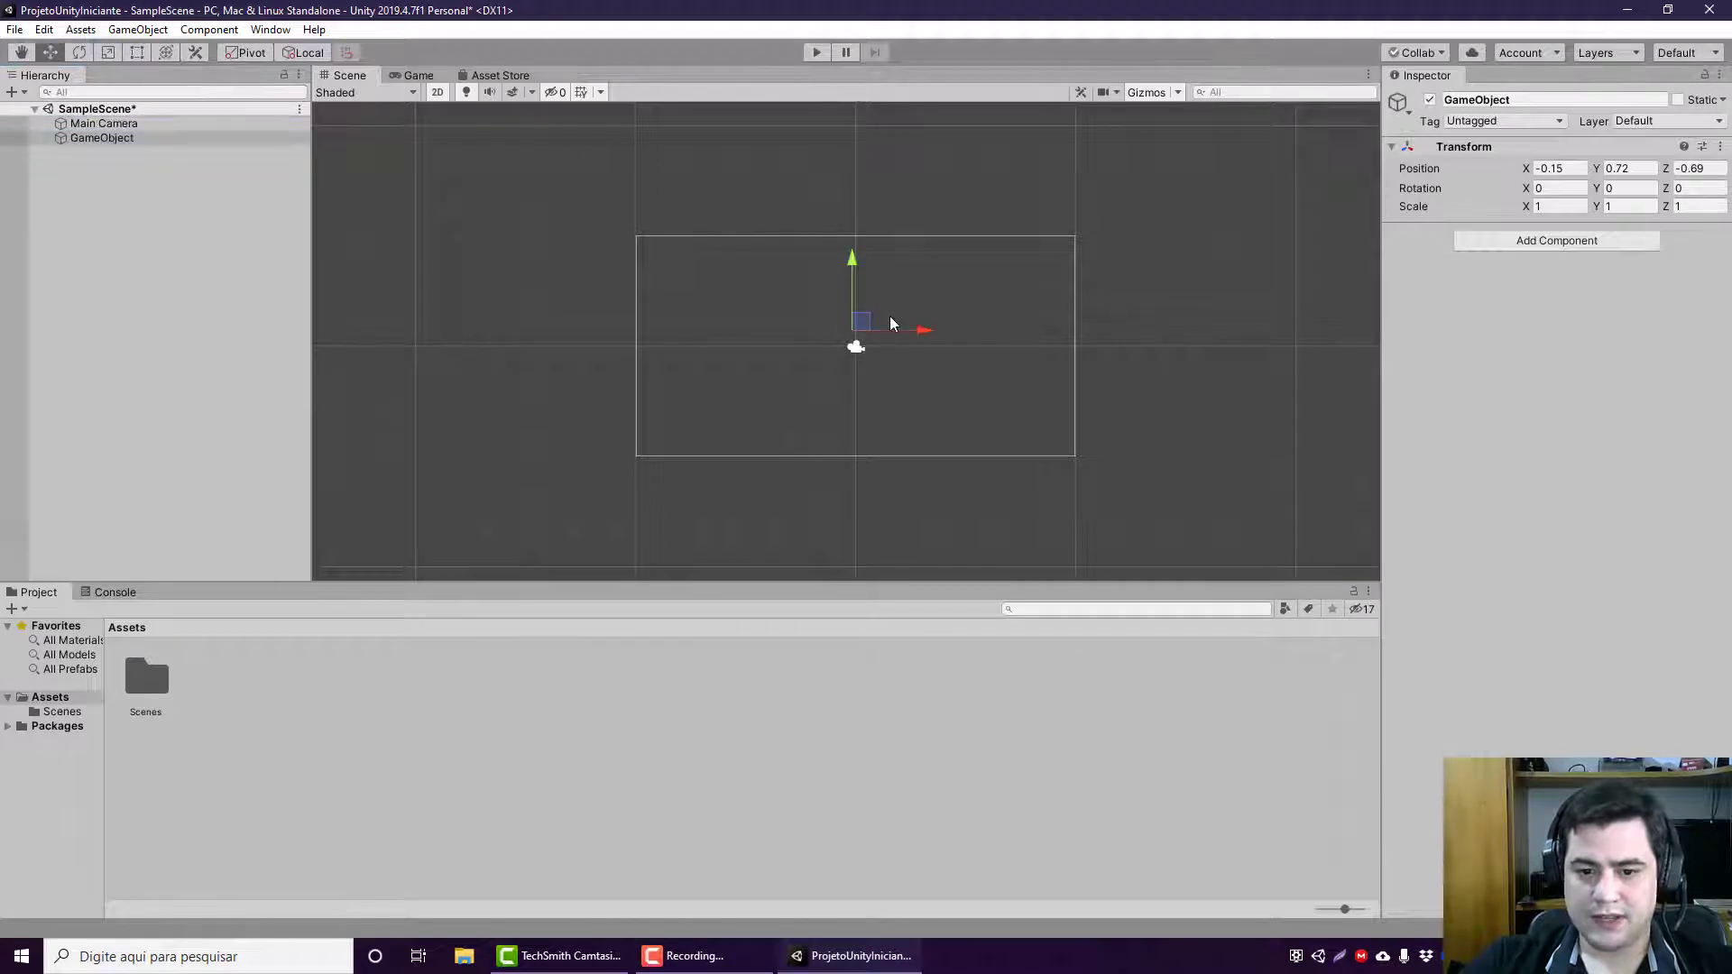
{"action": "left_click", "coordinate": [807, 321]}
{"action": "left_click", "coordinate": [72, 137]}
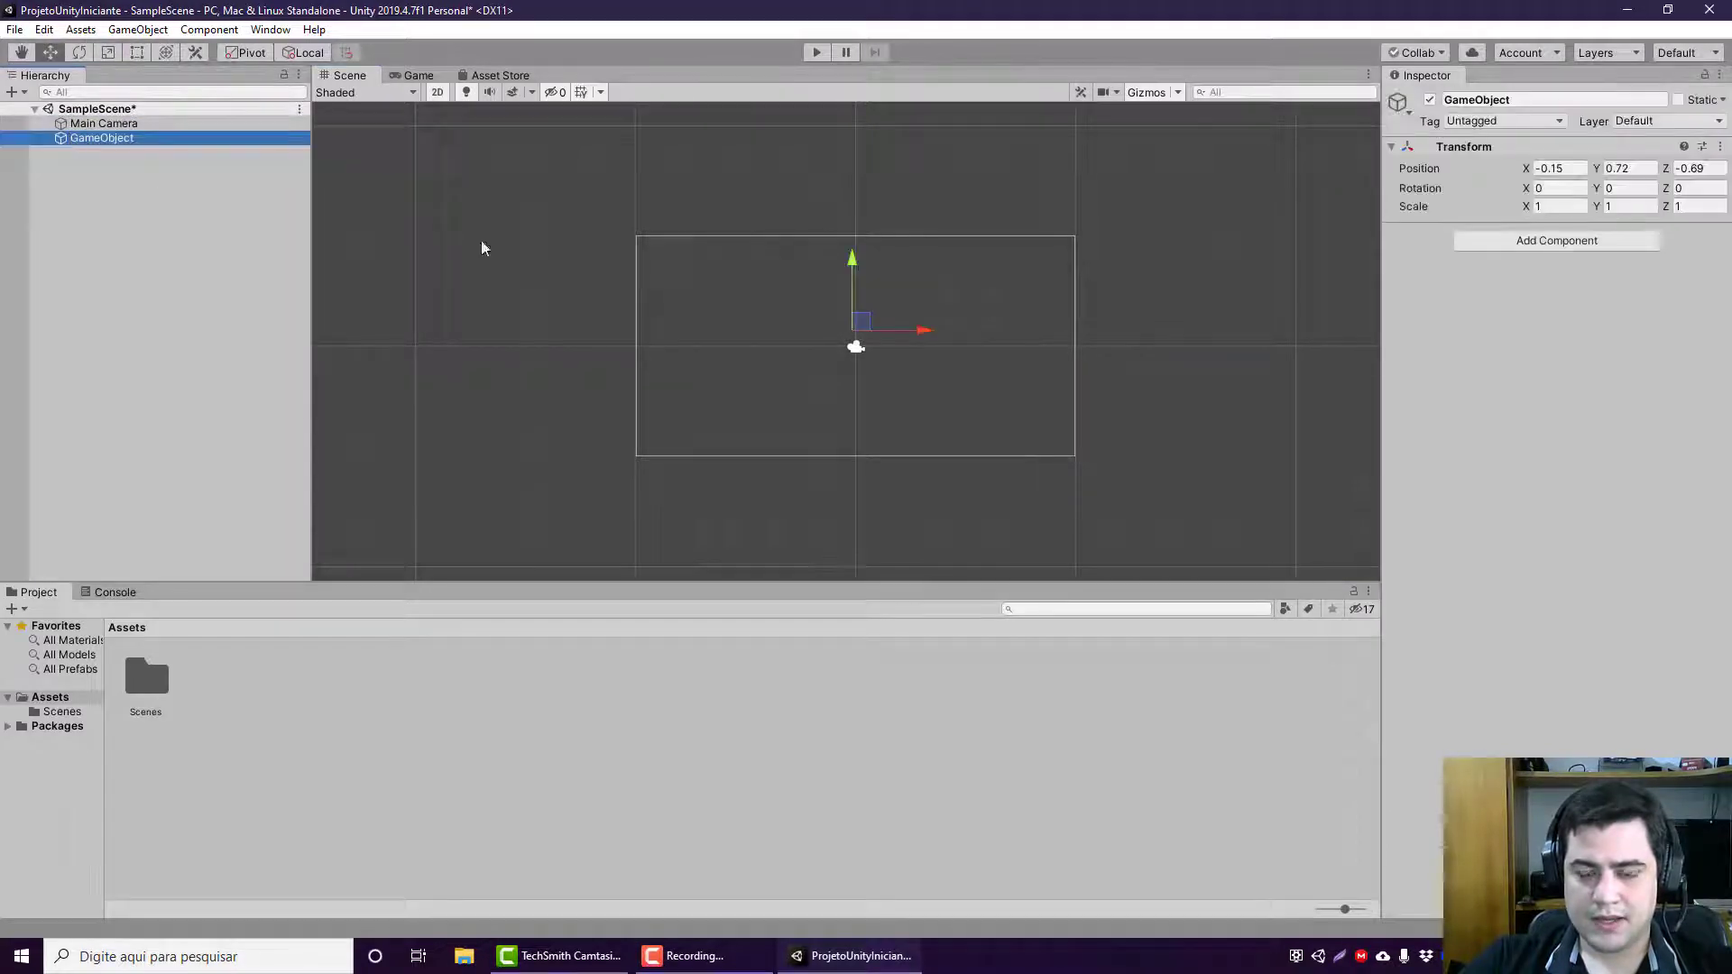
{"action": "left_click_drag", "start_coordinate": [869, 322], "coordinate": [764, 345]}
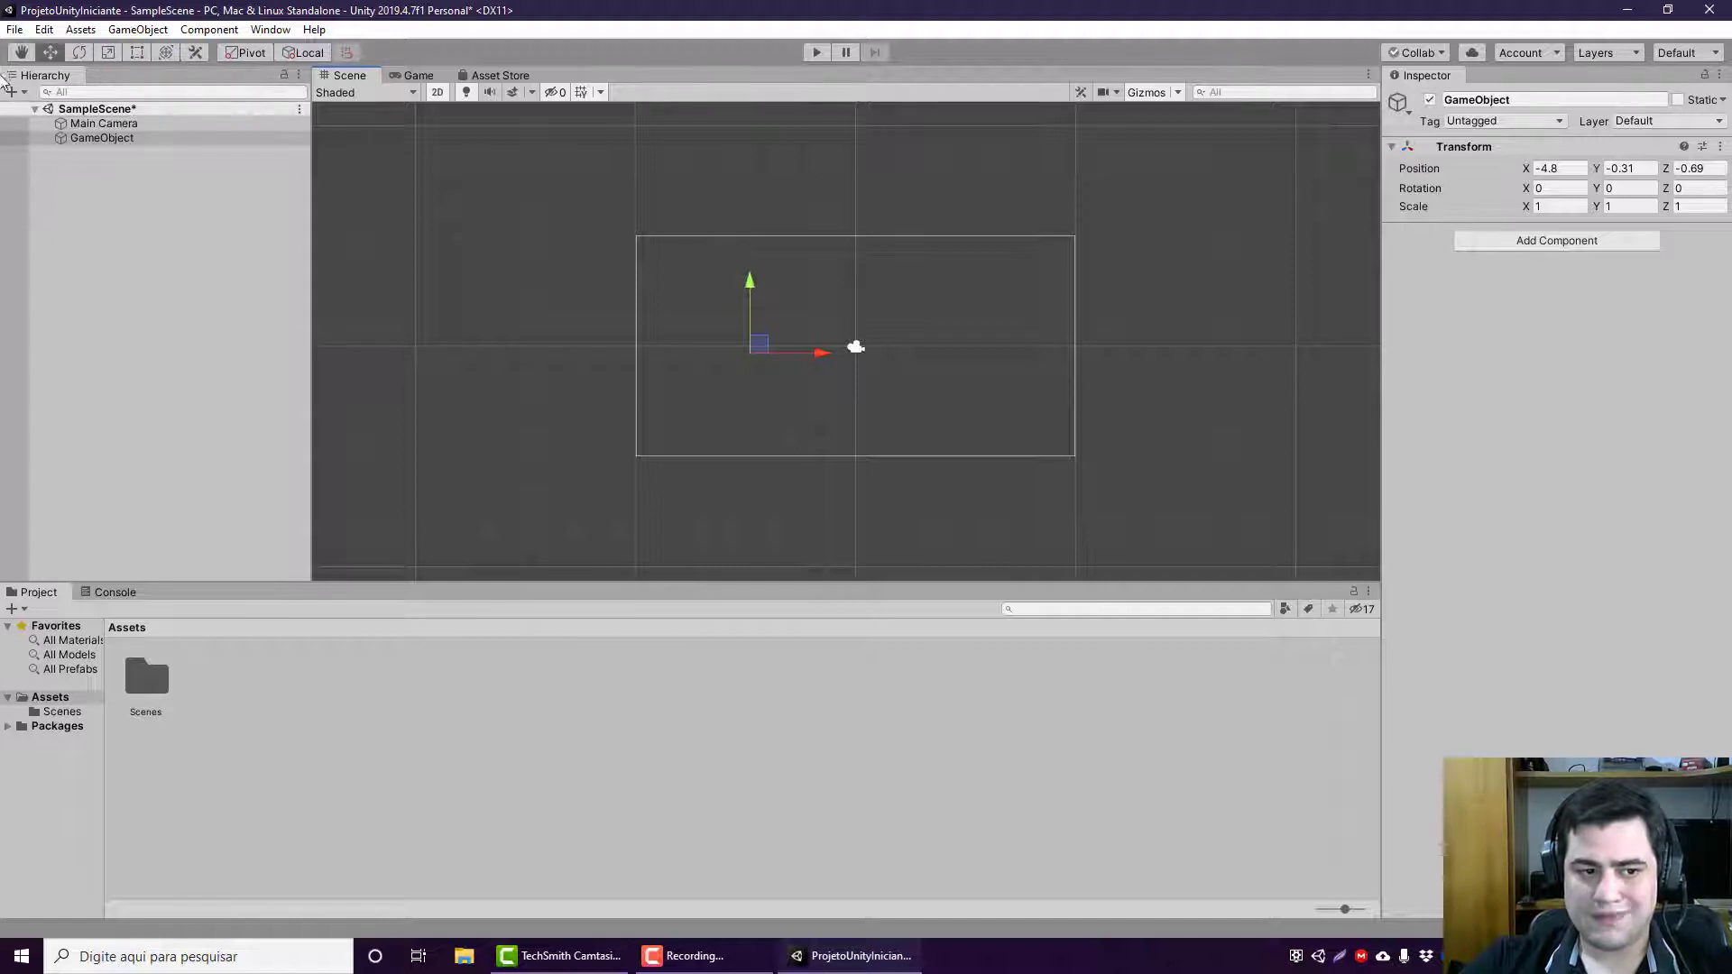
Step: Use the Hand tool to pan repeatedly around the Scene view, away from the camera frame
{"action": "left_click", "coordinate": [21, 54]}
{"action": "left_click_drag", "start_coordinate": [916, 319], "coordinate": [996, 350]}
{"action": "left_click_drag", "start_coordinate": [613, 262], "coordinate": [571, 294]}
{"action": "left_click_drag", "start_coordinate": [925, 253], "coordinate": [569, 302]}
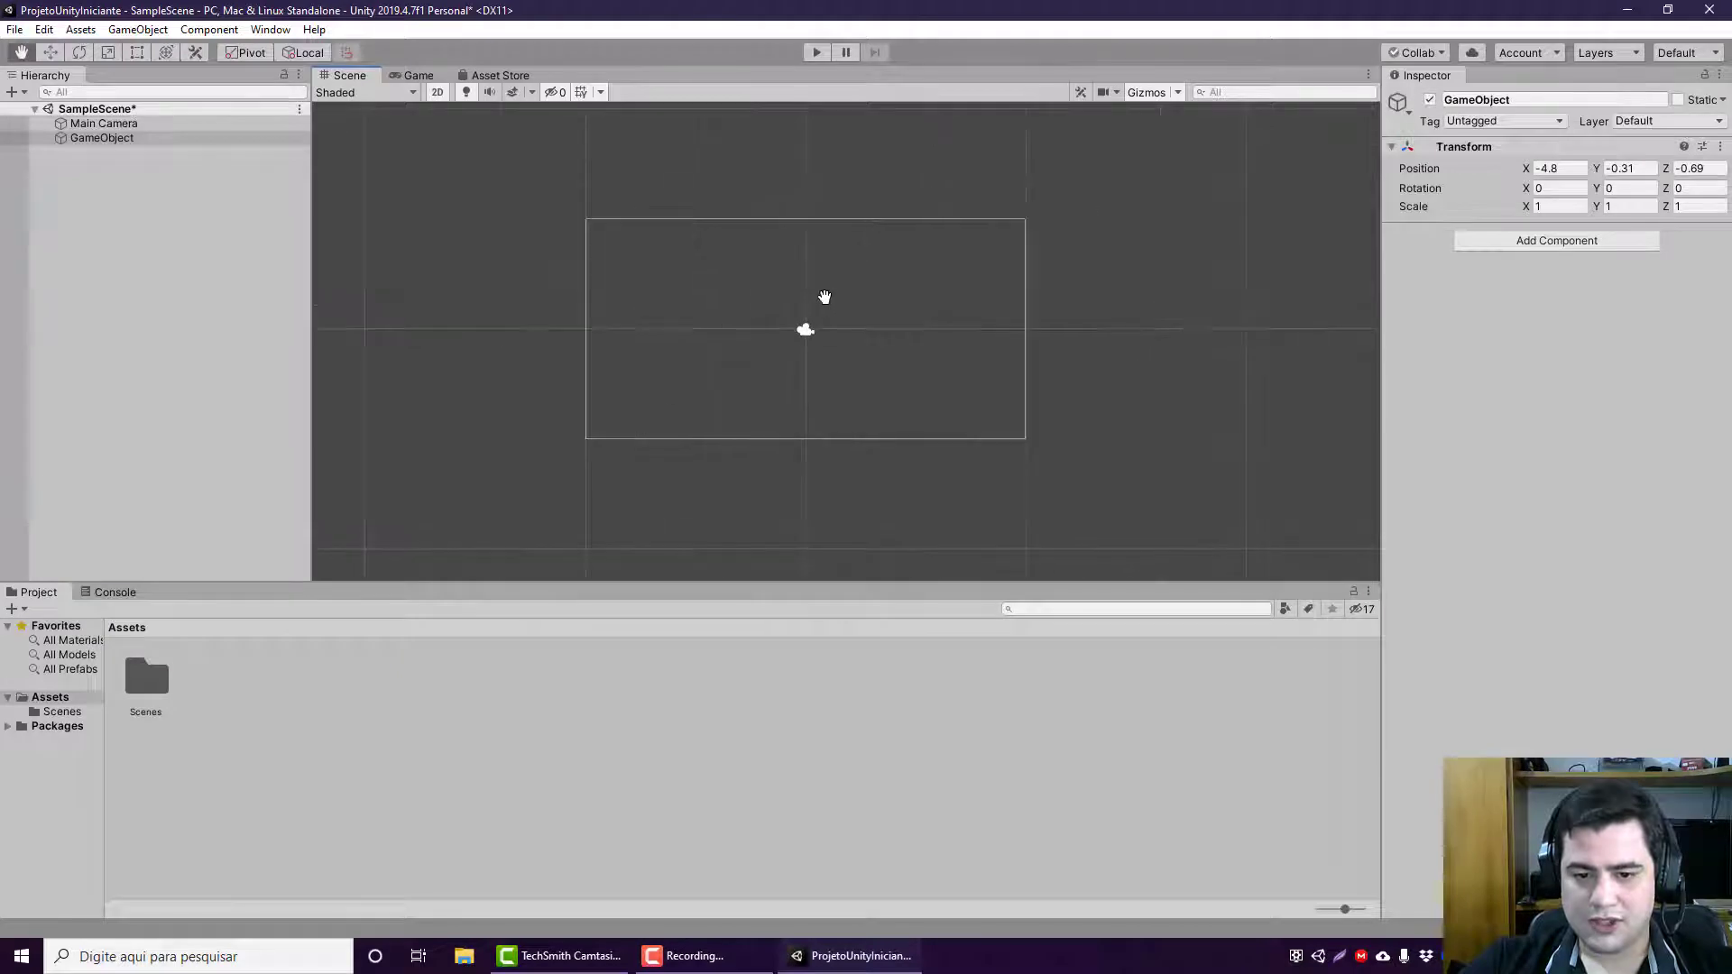
{"action": "left_click_drag", "start_coordinate": [1140, 304], "coordinate": [327, 252]}
{"action": "left_click_drag", "start_coordinate": [1006, 274], "coordinate": [230, 262]}
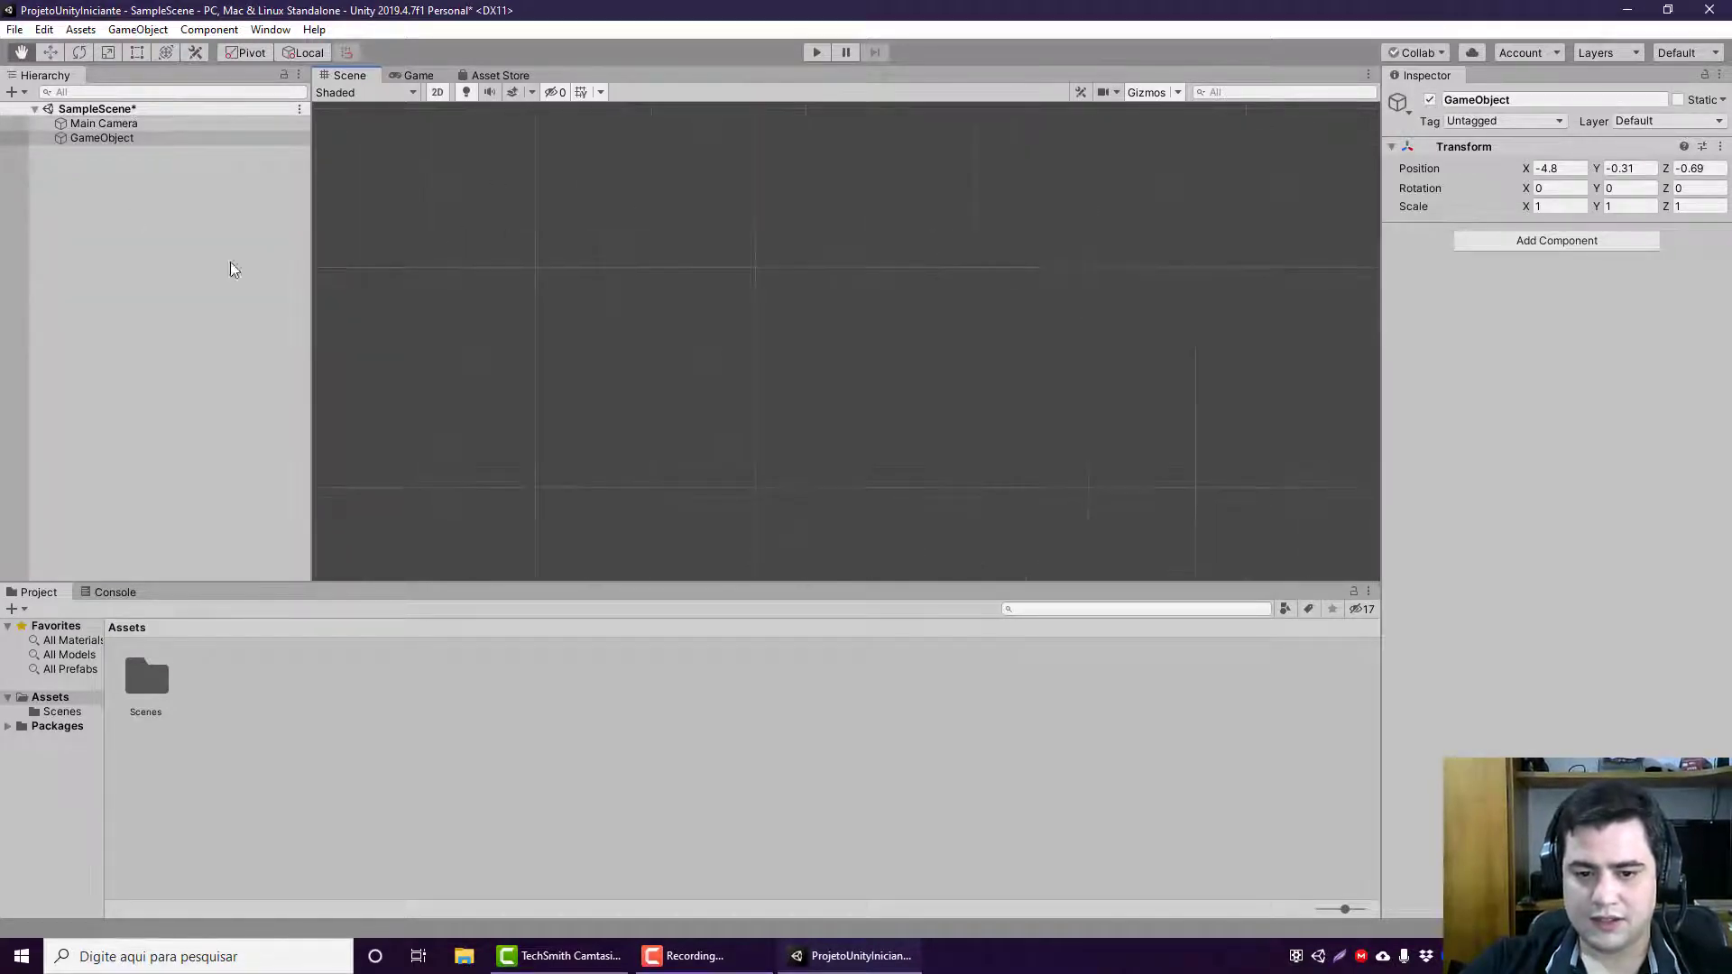
{"action": "left_click_drag", "start_coordinate": [1122, 328], "coordinate": [288, 294]}
{"action": "left_click_drag", "start_coordinate": [970, 420], "coordinate": [483, 452]}
{"action": "left_click_drag", "start_coordinate": [549, 241], "coordinate": [862, 286]}
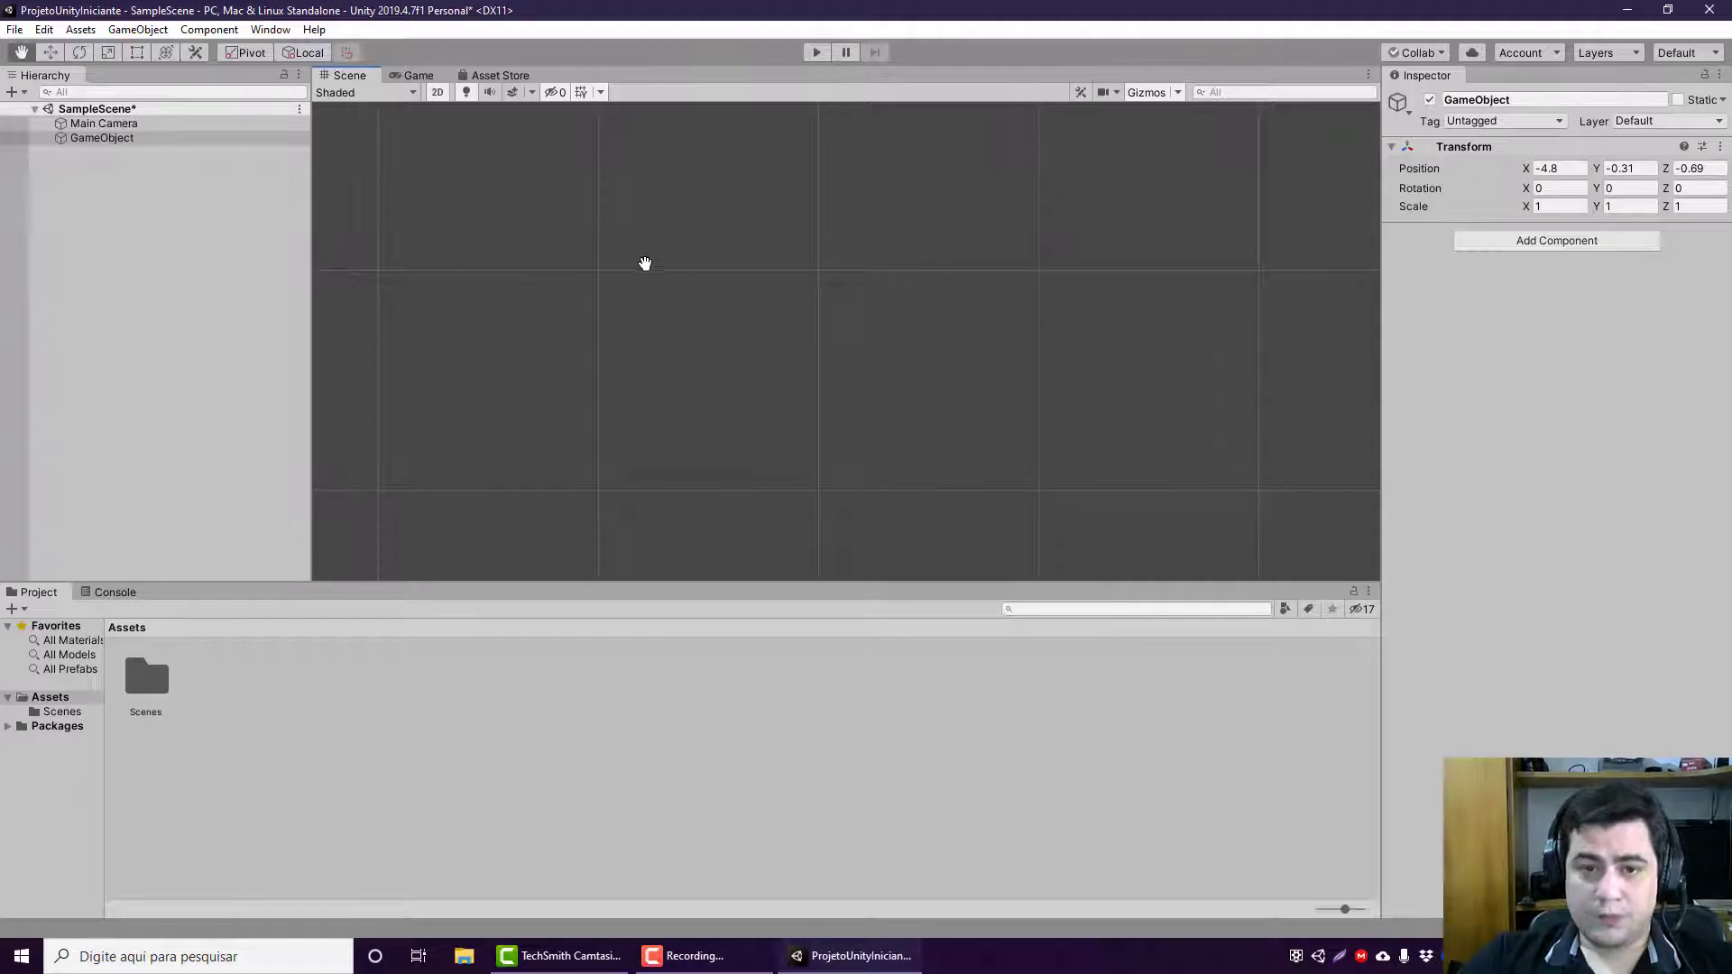
Step: Frame the GameObject in the Scene view and use the Move tool to shift it to about X -5.63, Y -0.09
{"action": "double_click", "coordinate": [142, 137]}
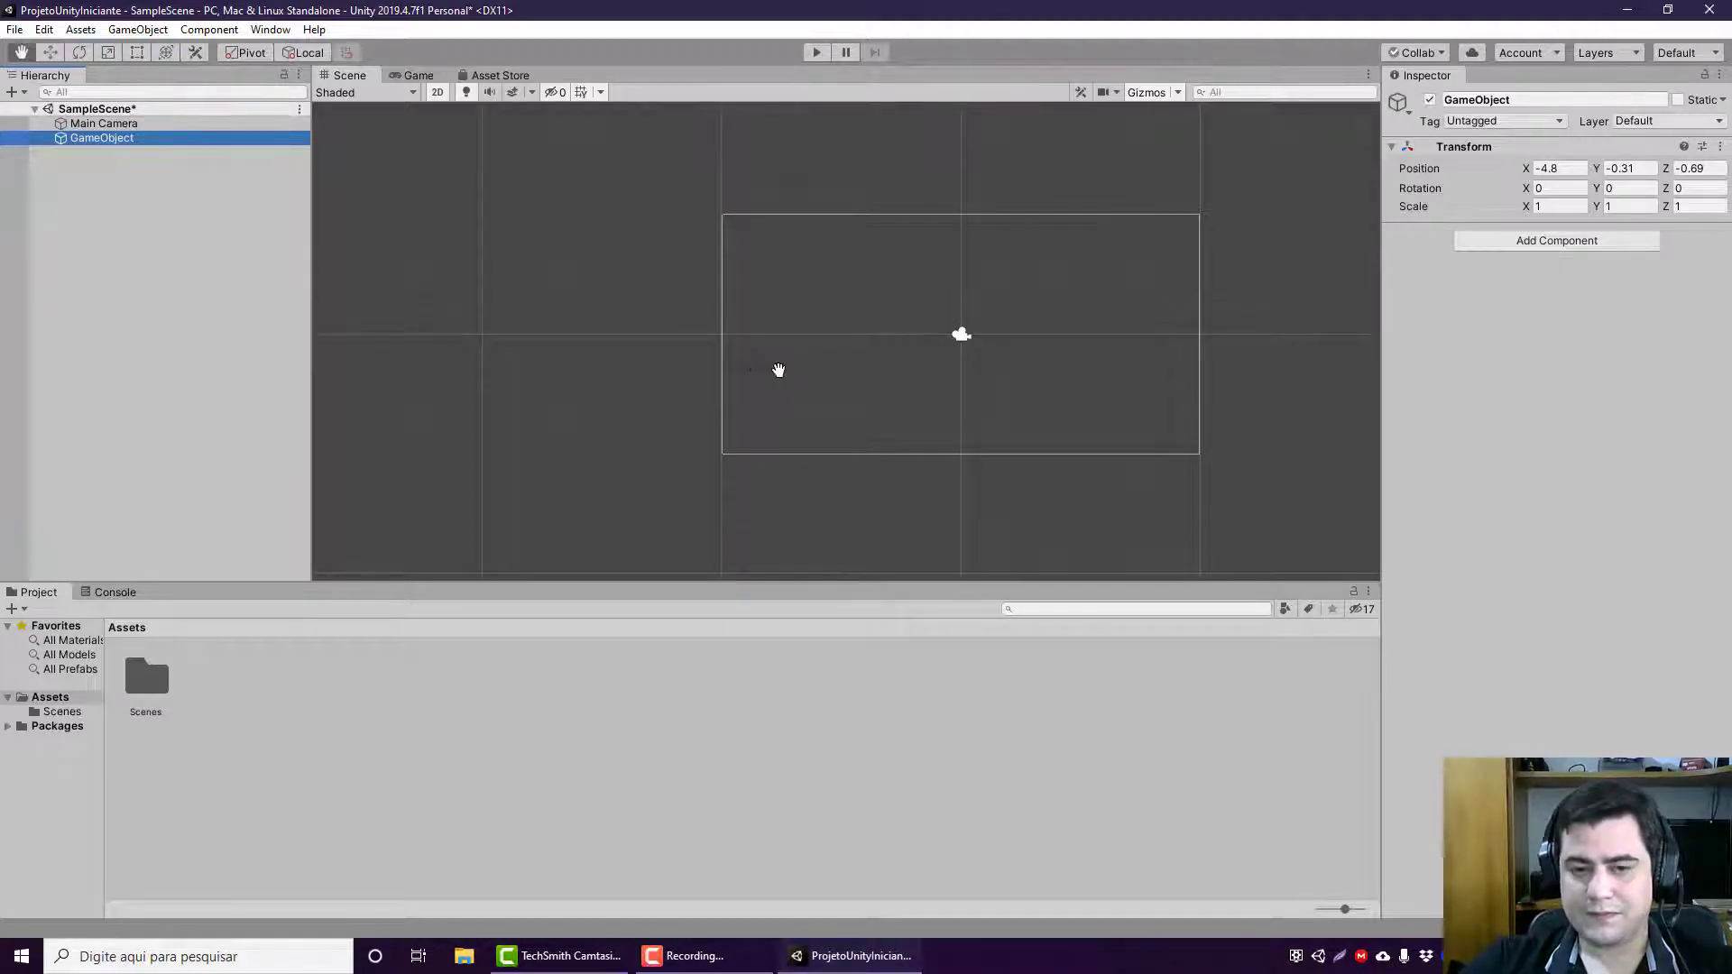
{"action": "left_click", "coordinate": [52, 53]}
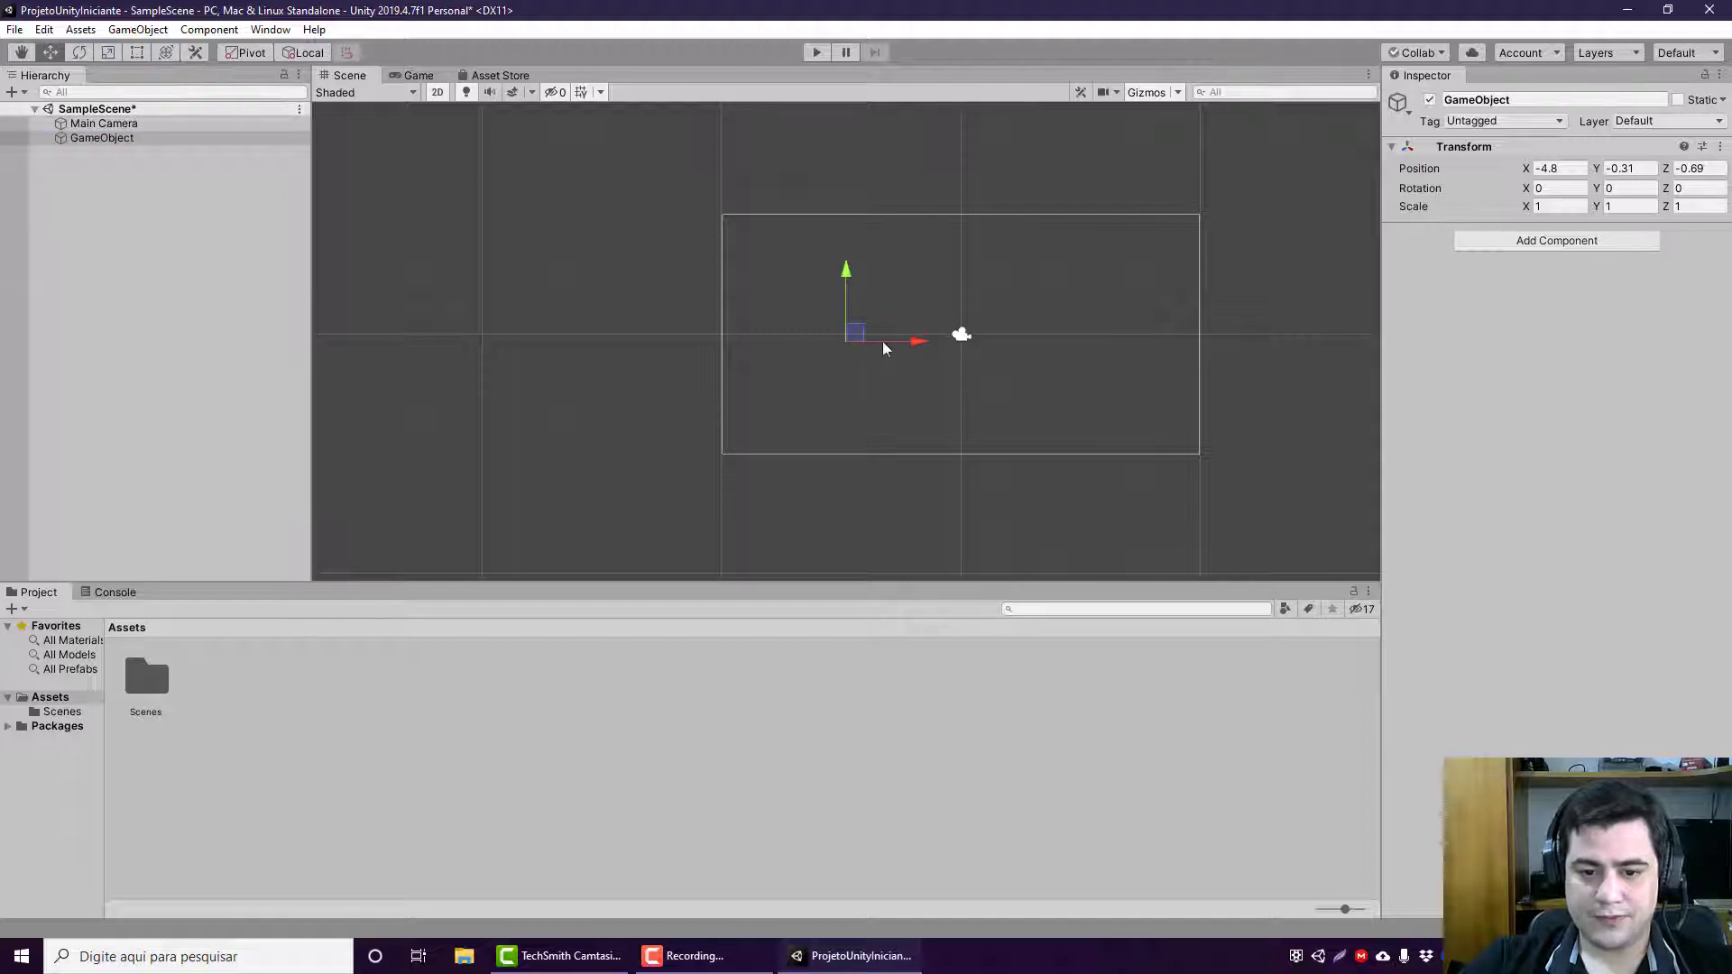
{"action": "mouse_move", "coordinate": [861, 336]}
{"action": "left_mouse_down"}
{"action": "mouse_move", "coordinate": [932, 402]}
{"action": "mouse_move", "coordinate": [962, 328]}
{"action": "mouse_move", "coordinate": [841, 342]}
{"action": "mouse_move", "coordinate": [856, 302]}
{"action": "mouse_move", "coordinate": [885, 372]}
{"action": "mouse_move", "coordinate": [761, 356]}
{"action": "mouse_move", "coordinate": [771, 280]}
{"action": "mouse_move", "coordinate": [796, 270]}
{"action": "mouse_move", "coordinate": [816, 327]}
{"action": "mouse_move", "coordinate": [716, 359]}
{"action": "mouse_move", "coordinate": [772, 386]}
{"action": "mouse_move", "coordinate": [819, 335]}
{"action": "mouse_move", "coordinate": [717, 338]}
{"action": "mouse_move", "coordinate": [846, 348]}
{"action": "mouse_move", "coordinate": [871, 323]}
{"action": "mouse_move", "coordinate": [836, 330]}
{"action": "left_mouse_up"}
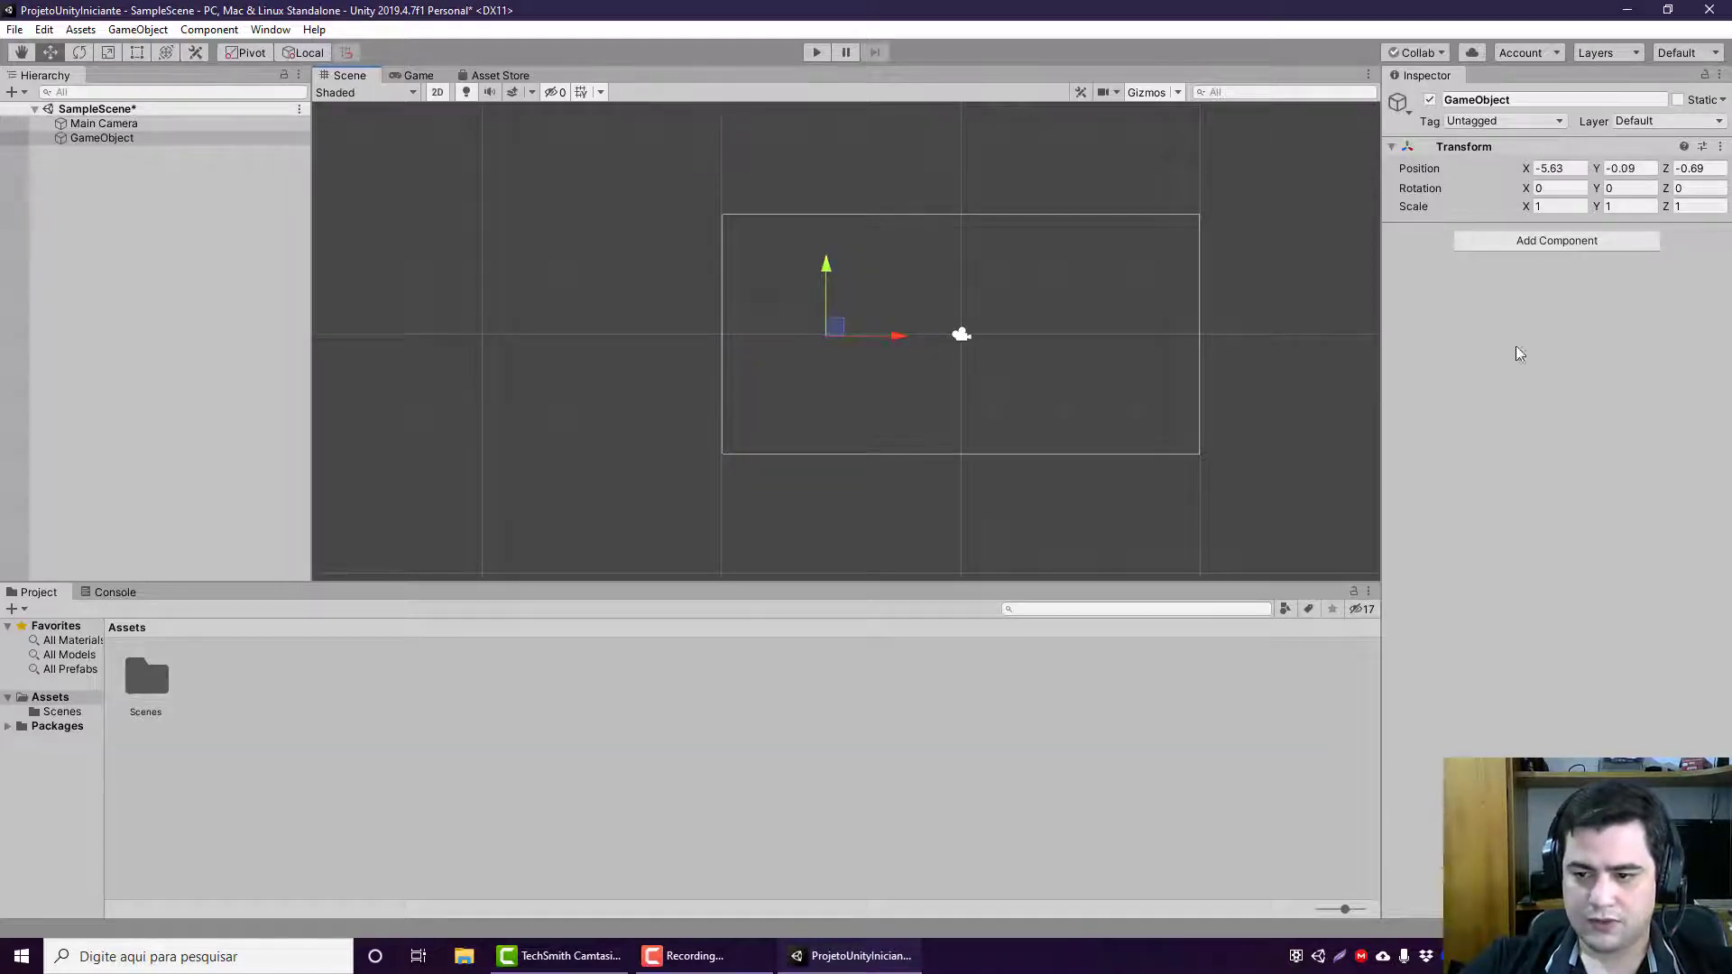
Step: Add a Sprite Renderer component to the GameObject
{"action": "left_click", "coordinate": [1538, 240]}
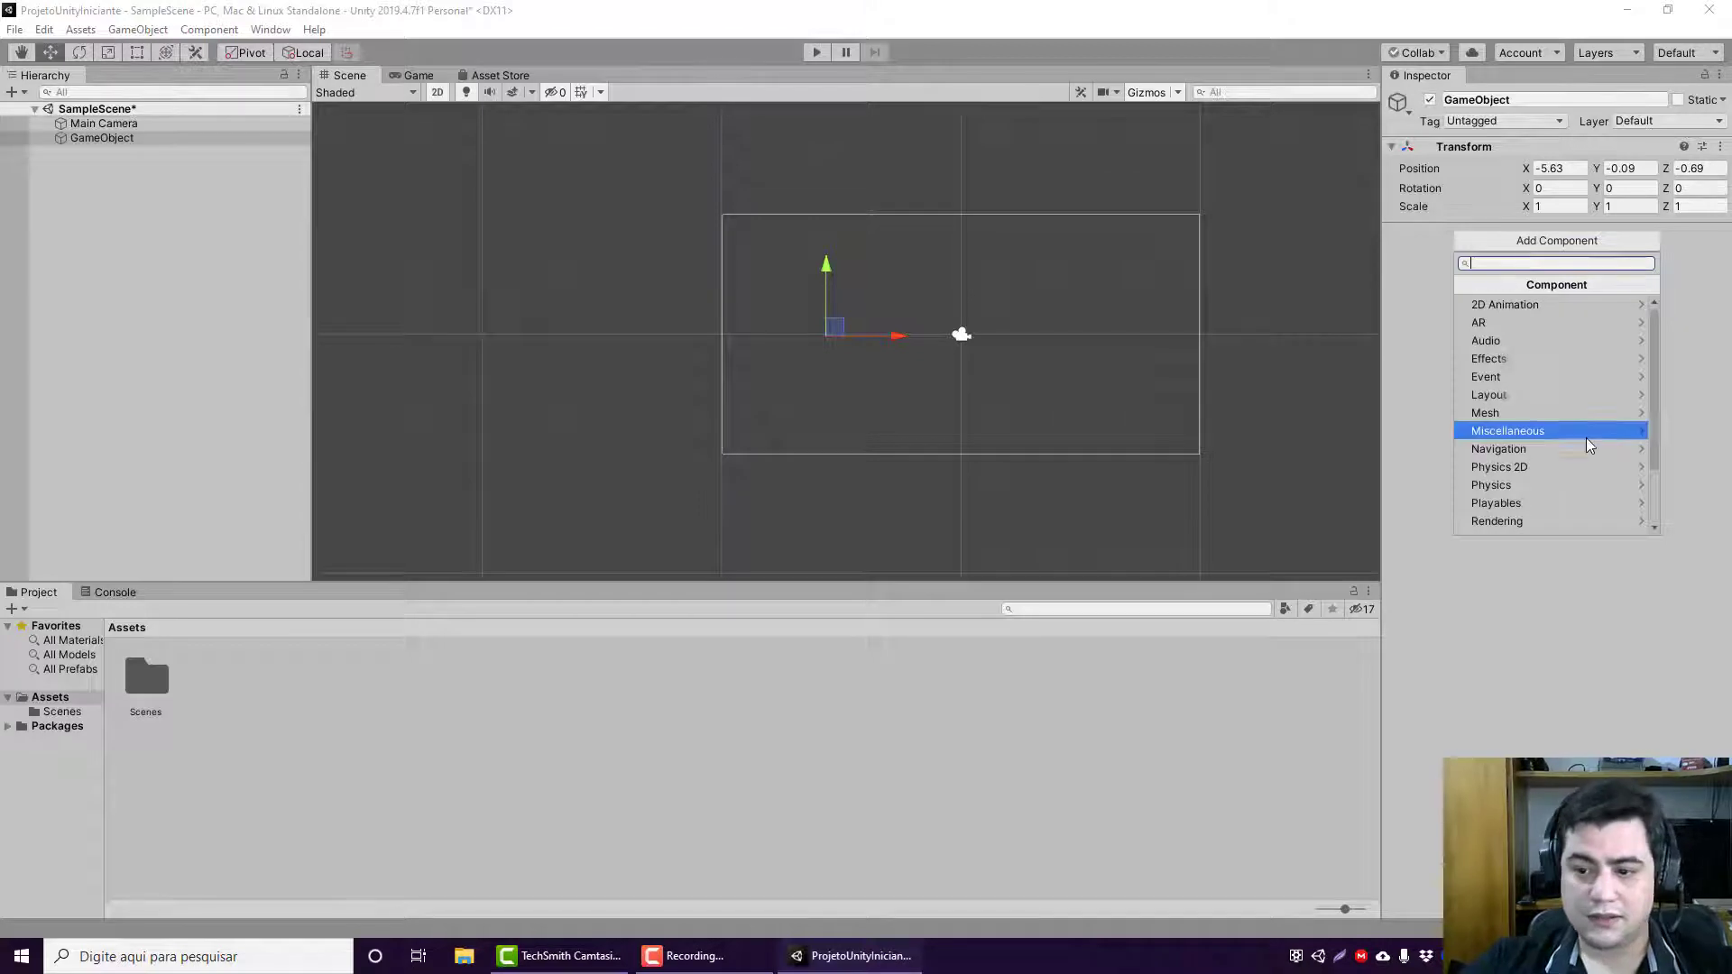
{"action": "scroll", "coordinate": [1585, 437], "scroll_direction": "down", "scroll_amount": 3}
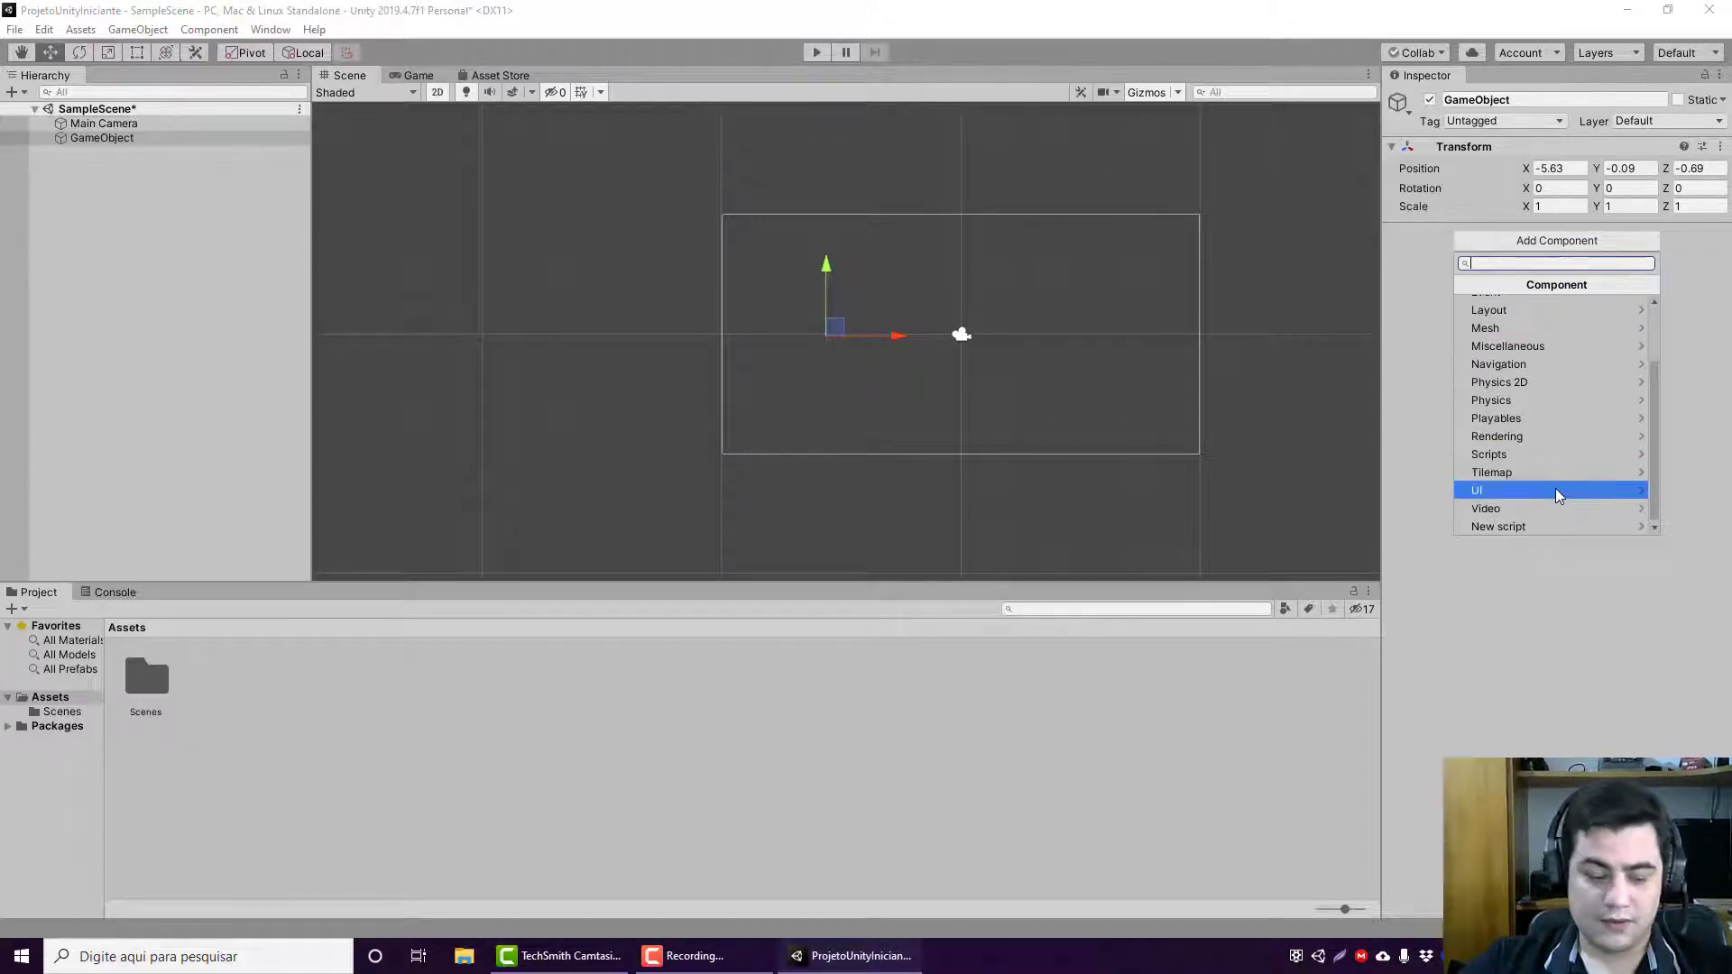
{"action": "type", "text": "sprite"}
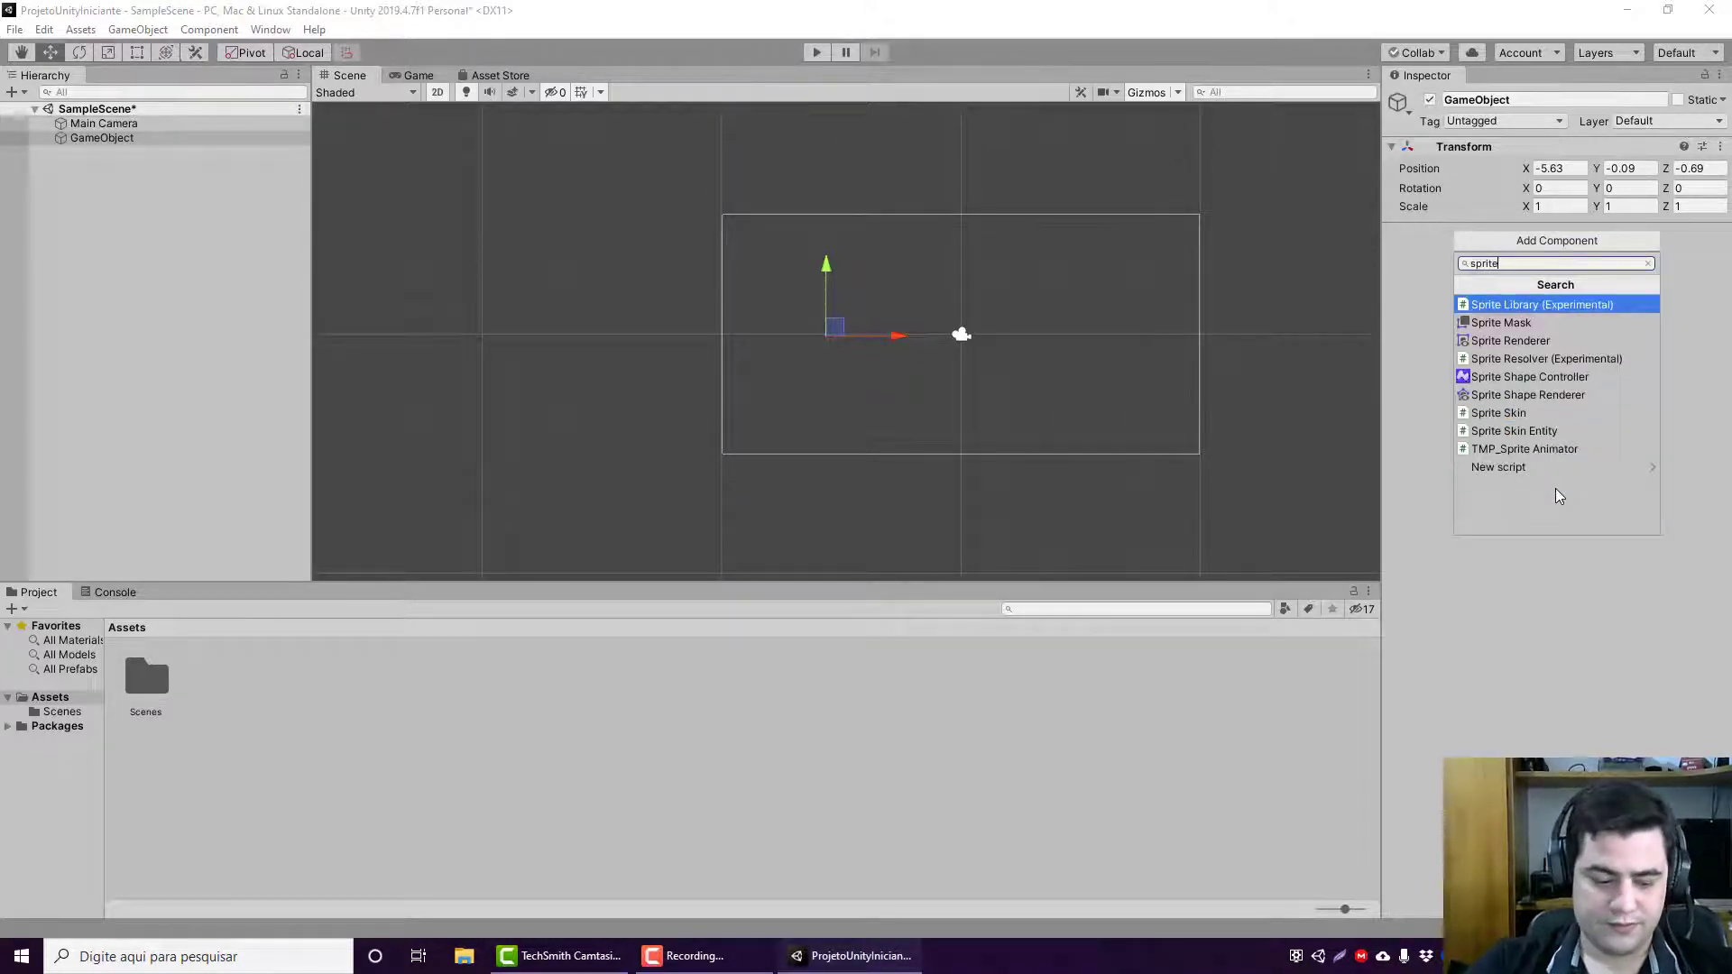
{"action": "type", "text": "ren"}
{"action": "key", "text": "Return"}
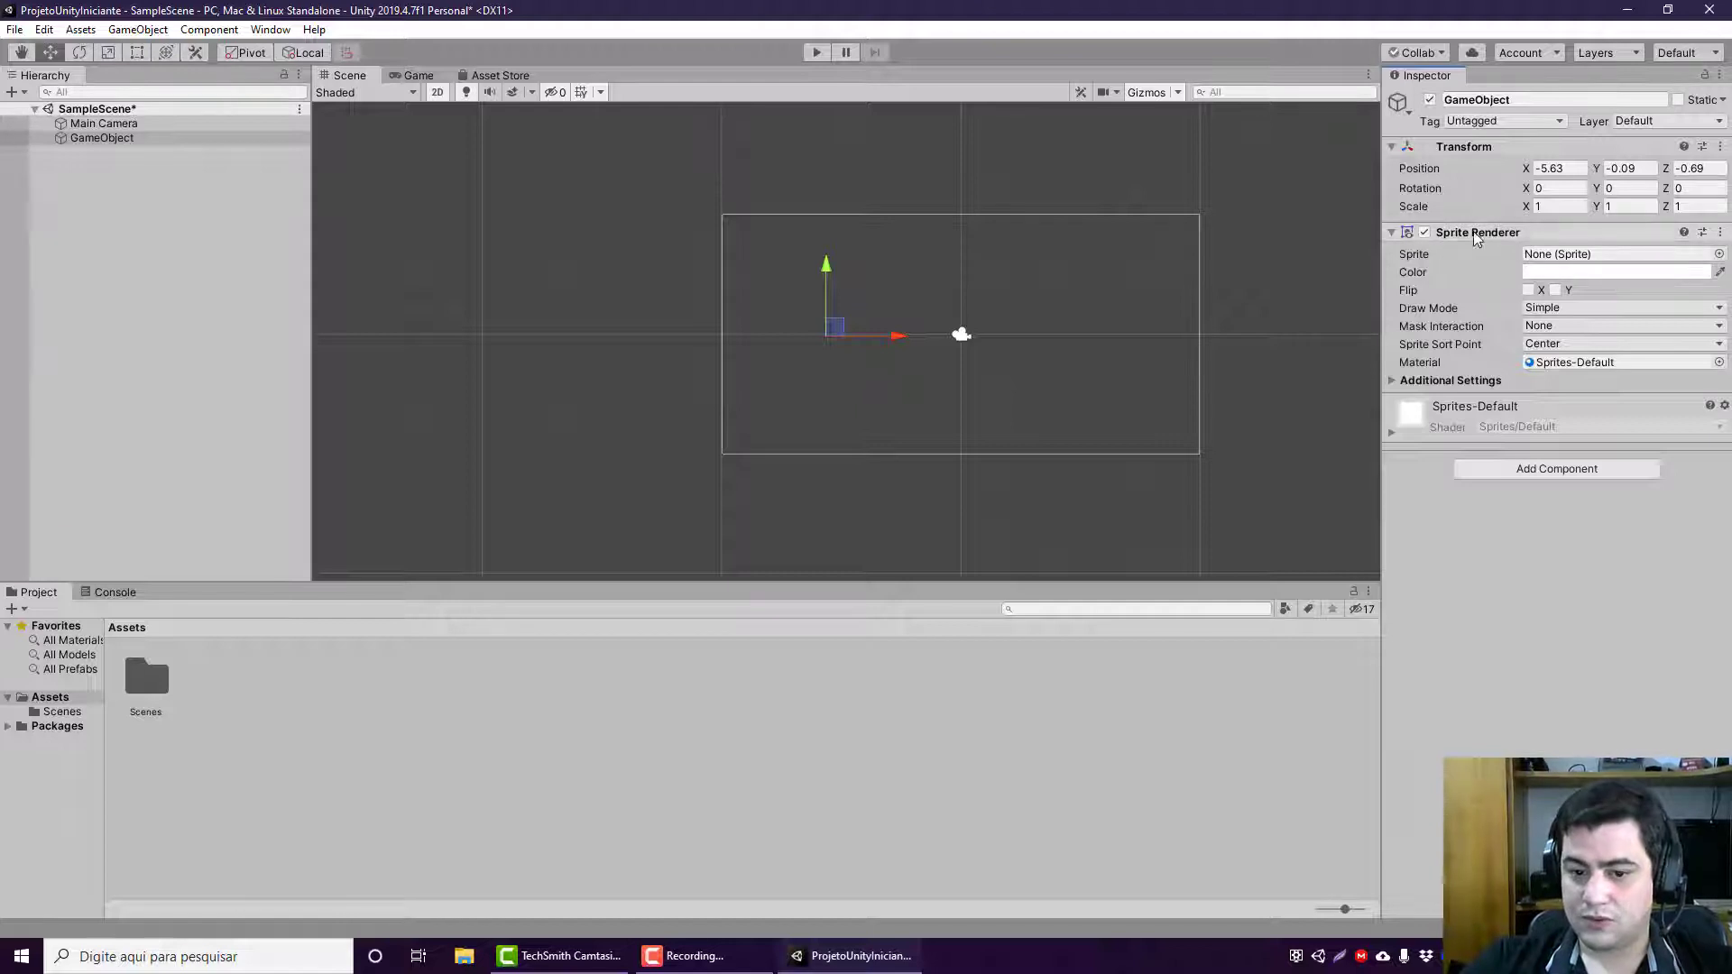
Step: Assign the built-in Background sprite to the Sprite Renderer
{"action": "left_click", "coordinate": [1719, 254]}
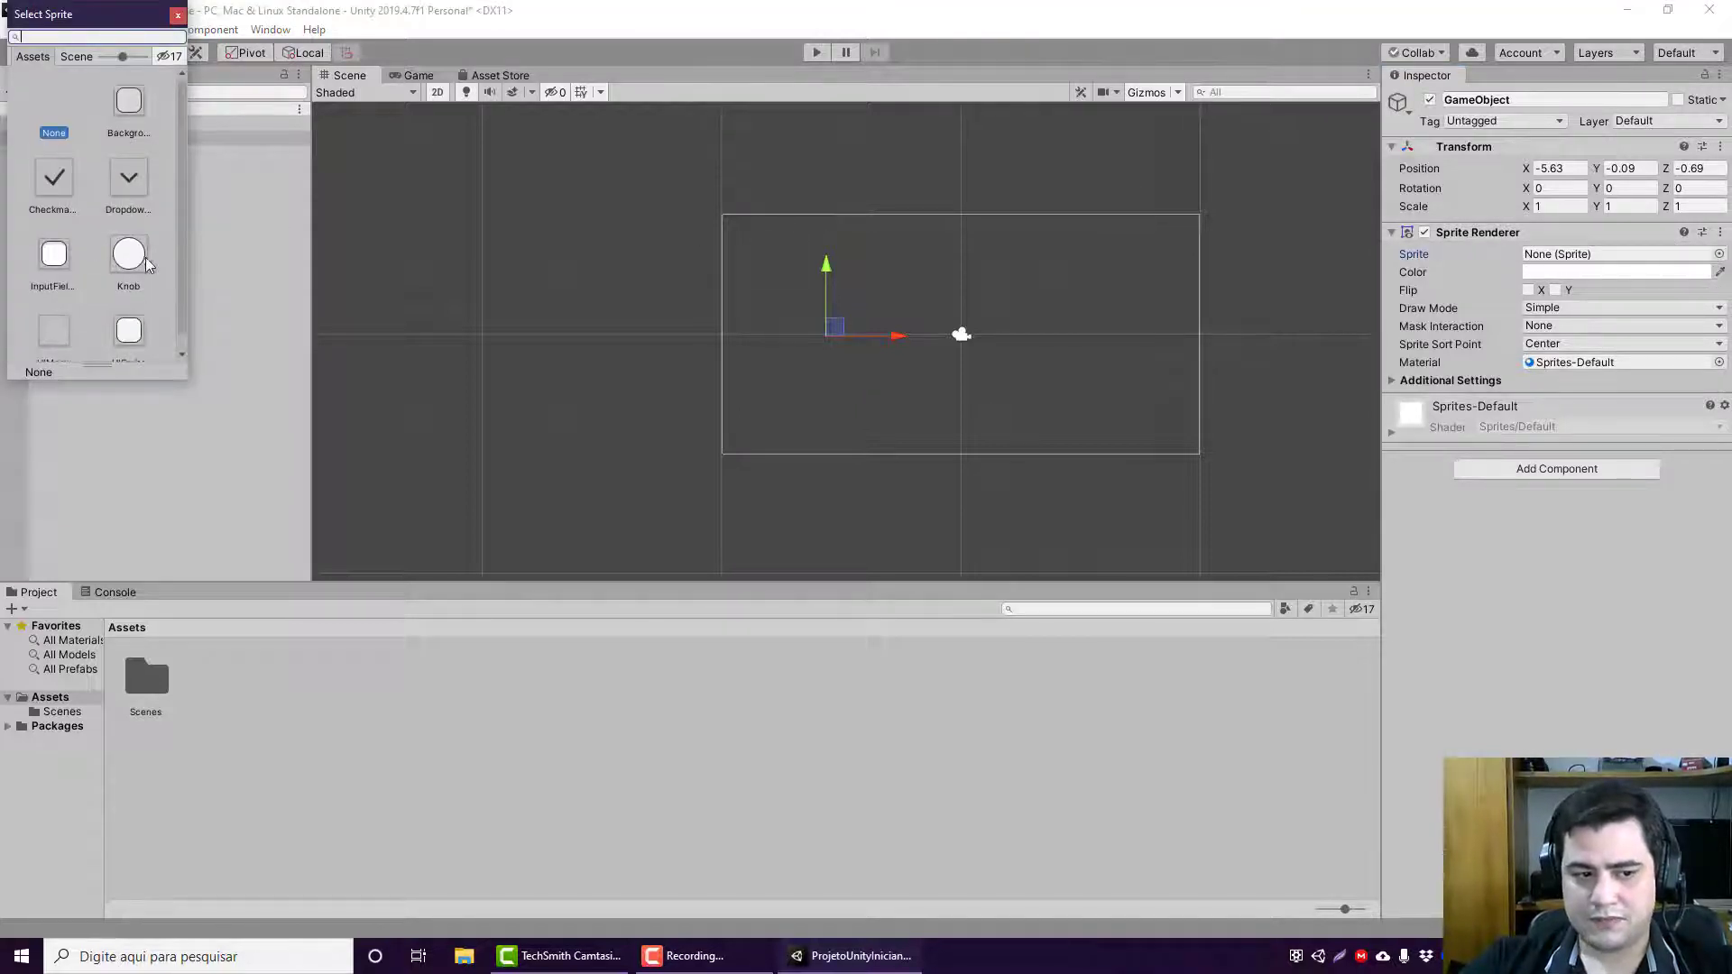
{"action": "scroll", "coordinate": [143, 271], "scroll_direction": "down", "scroll_amount": 1}
{"action": "scroll", "coordinate": [147, 311], "scroll_direction": "up", "scroll_amount": 1}
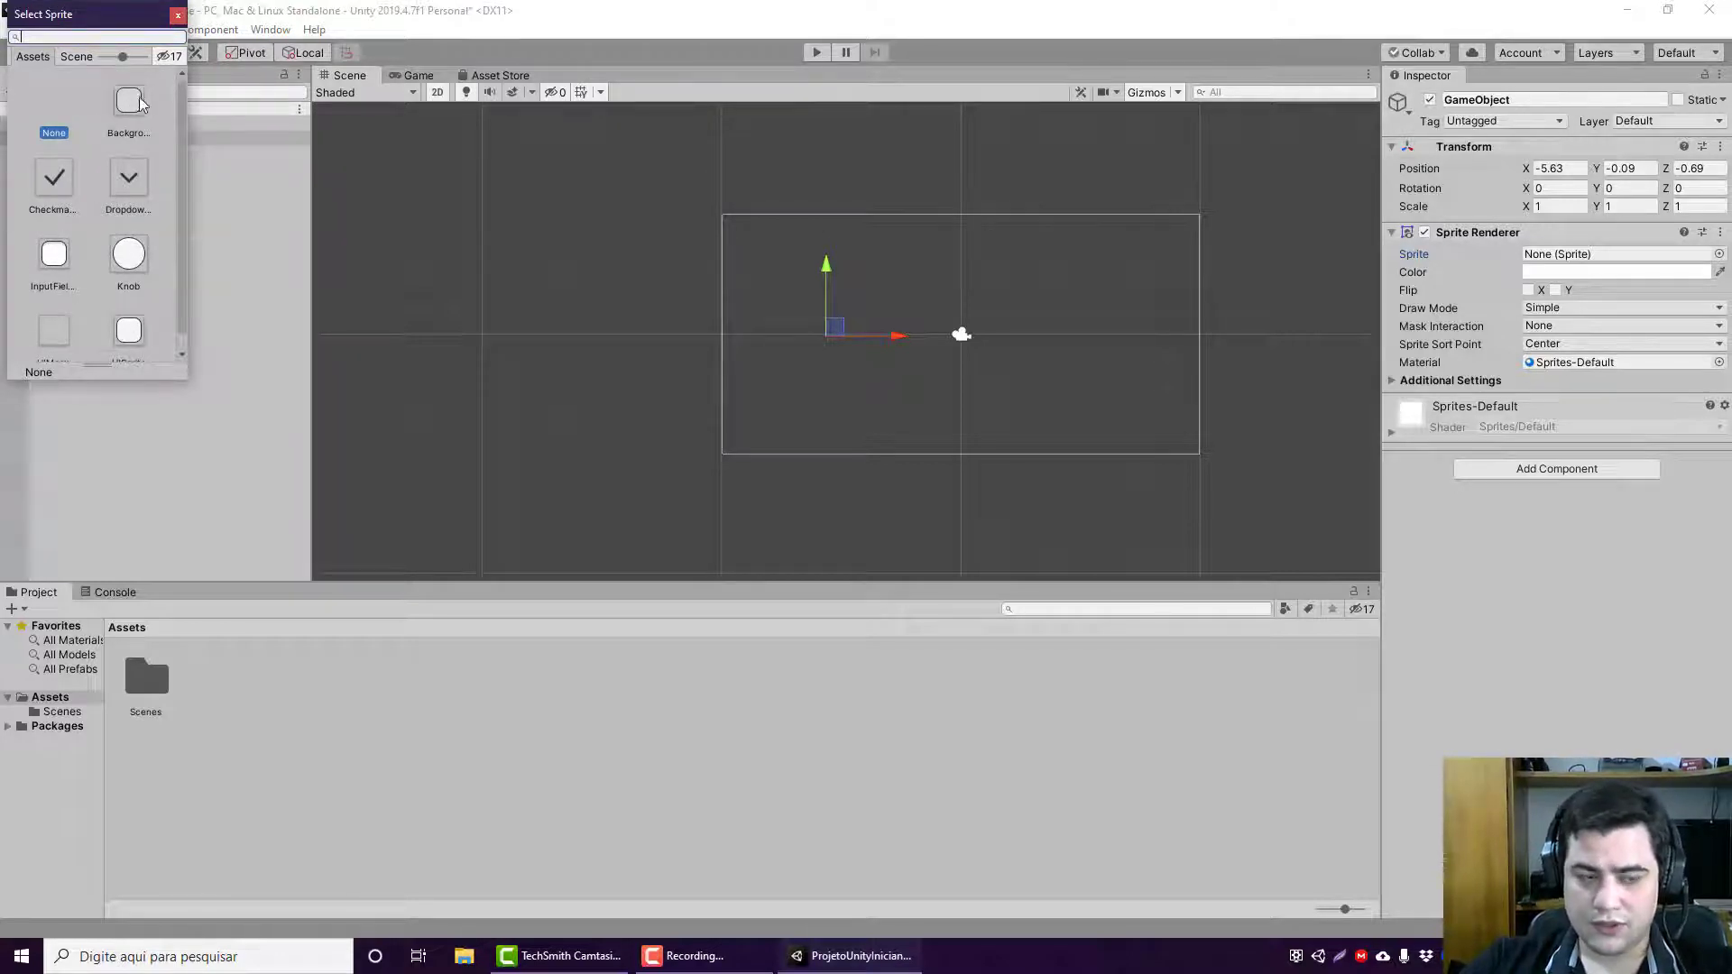
{"action": "left_click", "coordinate": [144, 131]}
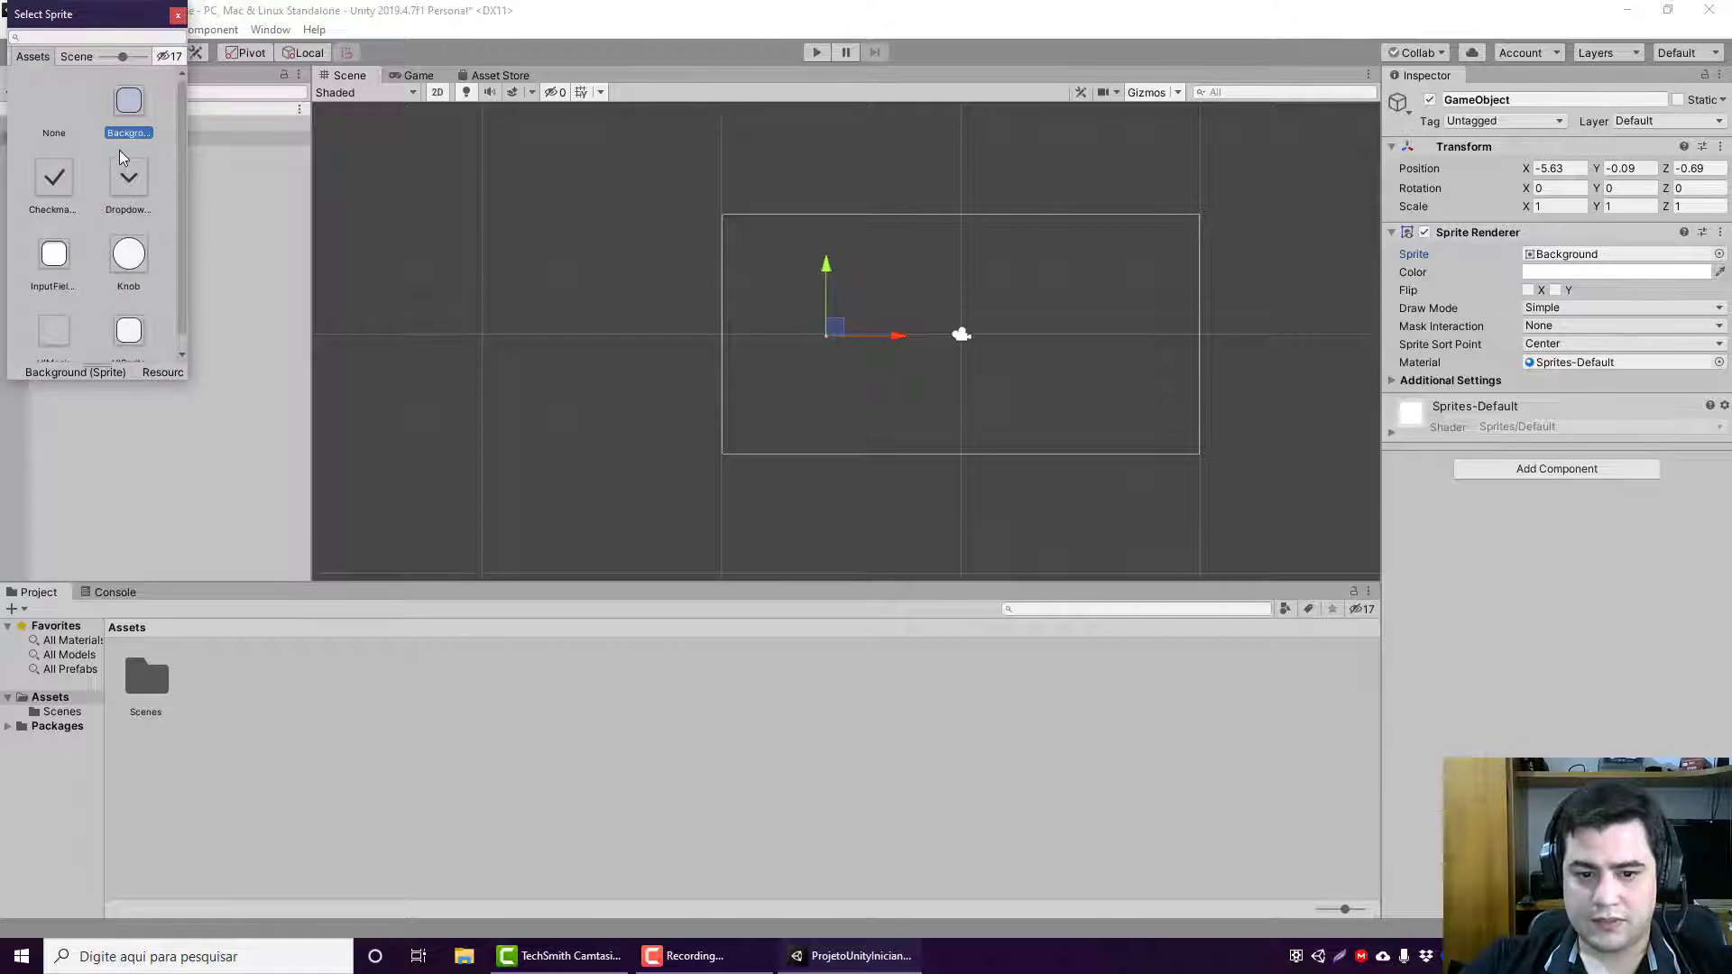
Step: Try the Checkmark, UISprite, Knob and InputFieldBackground sprites on the Sprite Renderer
{"action": "left_click", "coordinate": [67, 180]}
{"action": "scroll", "coordinate": [117, 226], "scroll_direction": "down", "scroll_amount": 1}
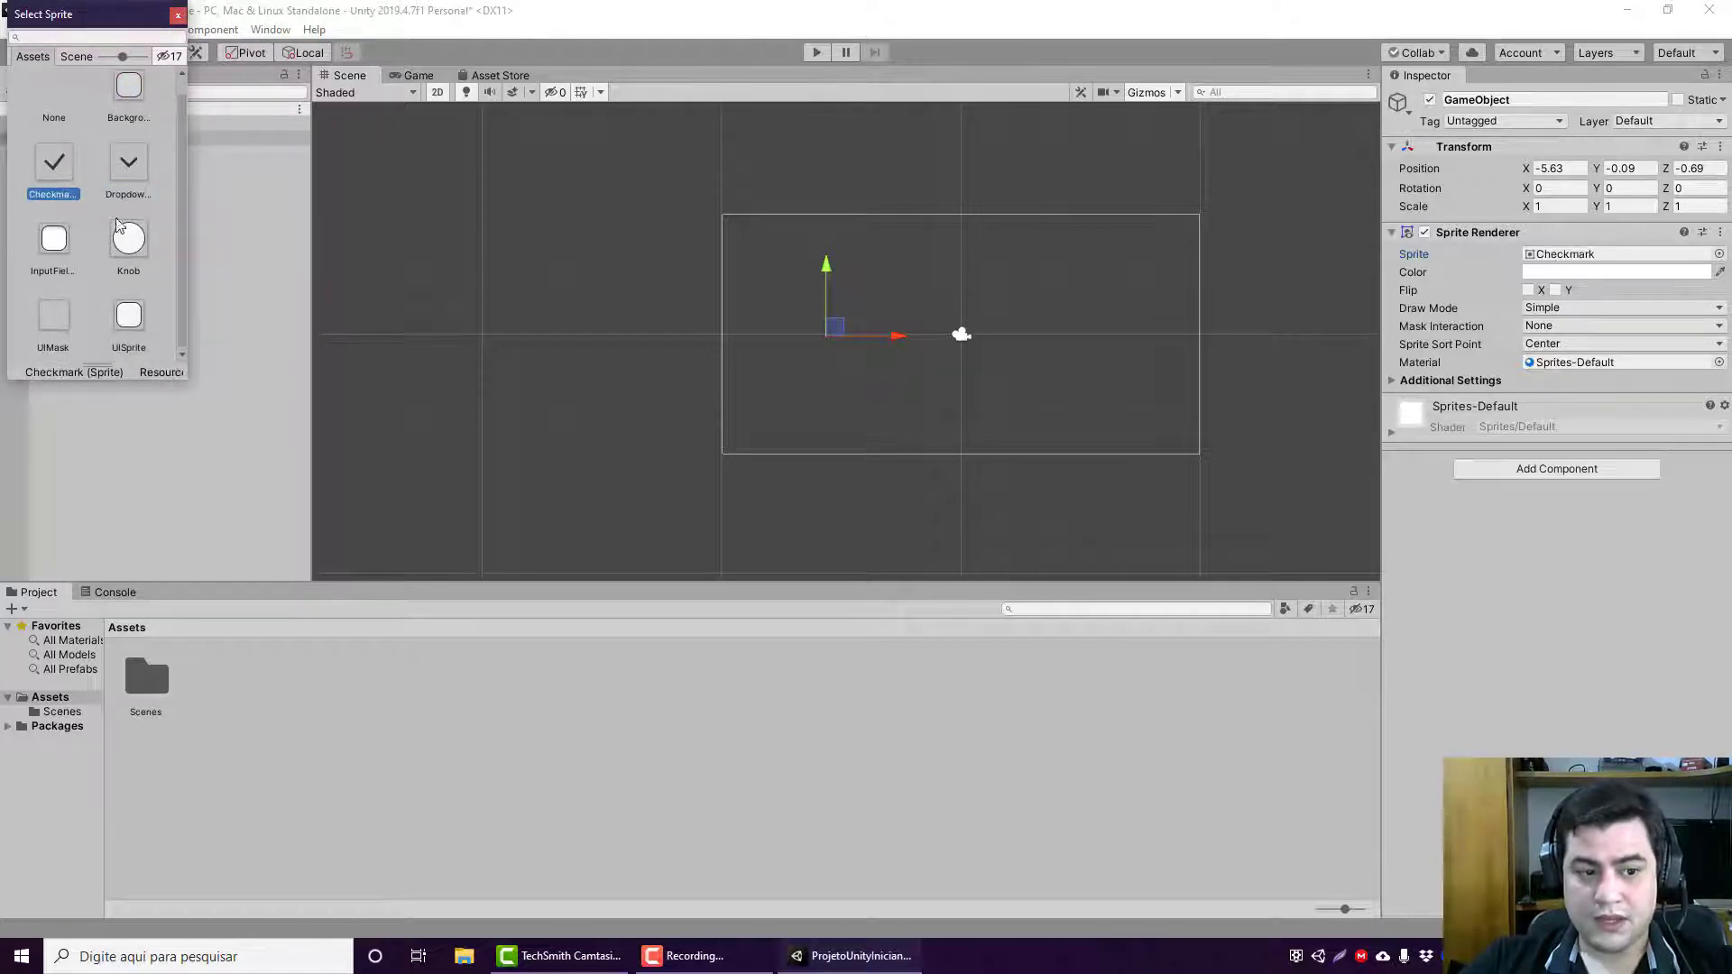
{"action": "left_click", "coordinate": [128, 316]}
{"action": "left_click", "coordinate": [128, 240]}
{"action": "left_click", "coordinate": [71, 229]}
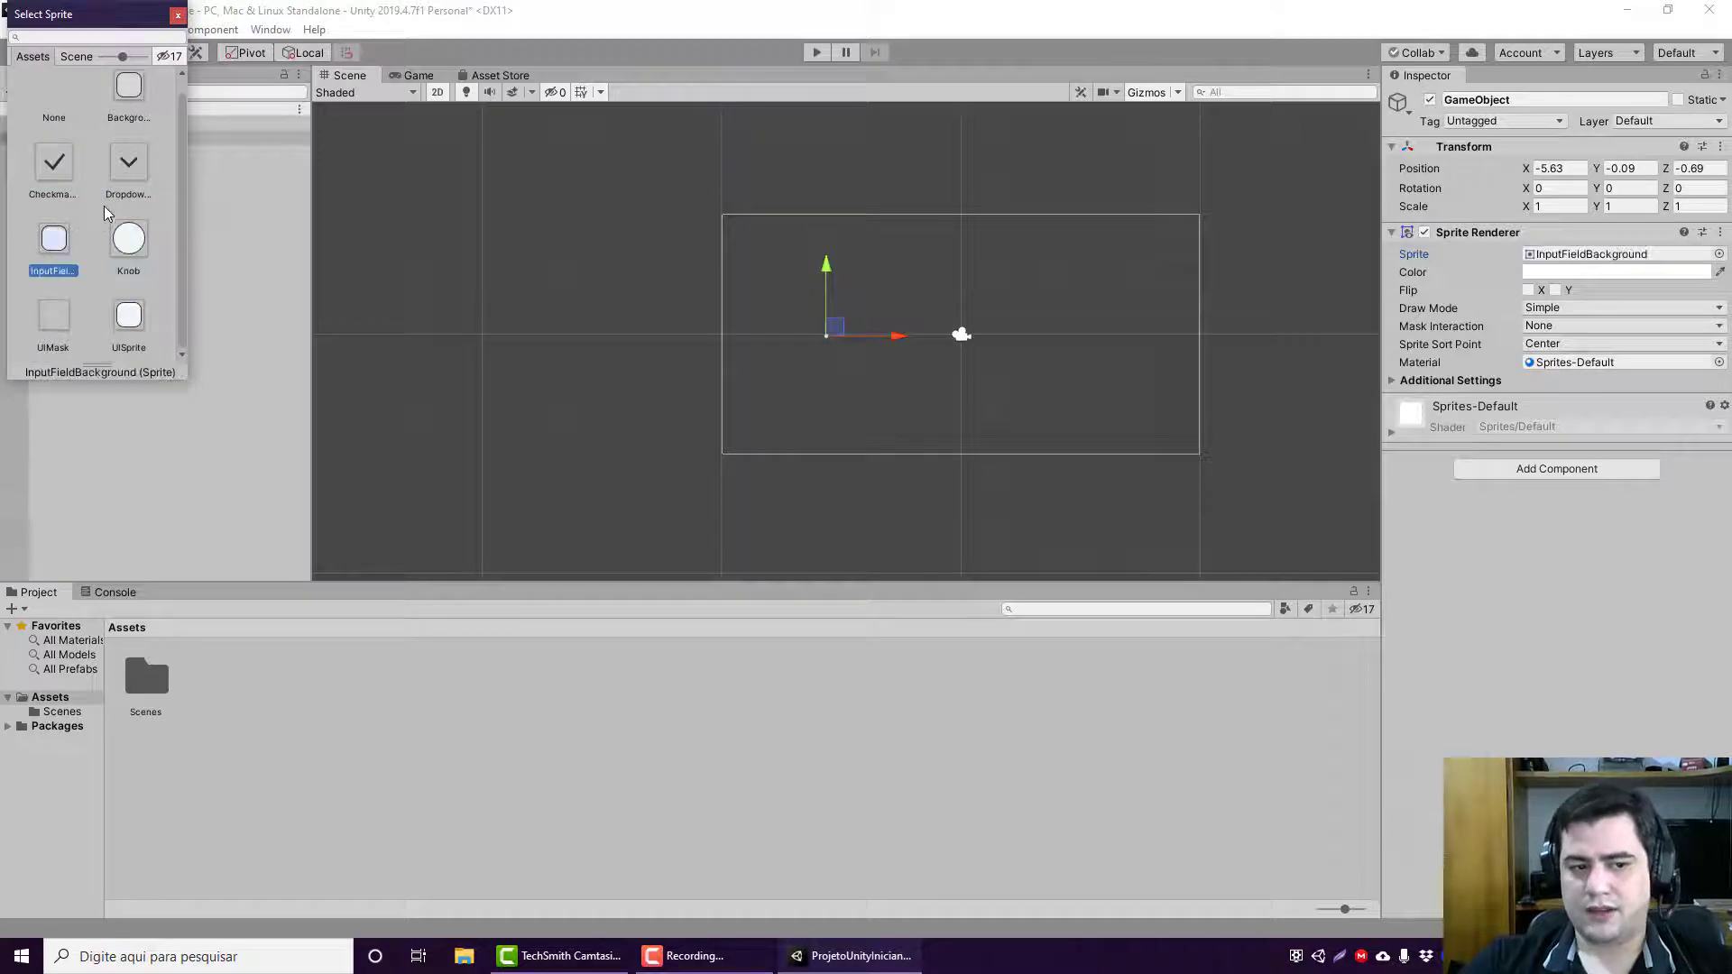
{"action": "scroll", "coordinate": [81, 271], "scroll_direction": "up", "scroll_amount": 1}
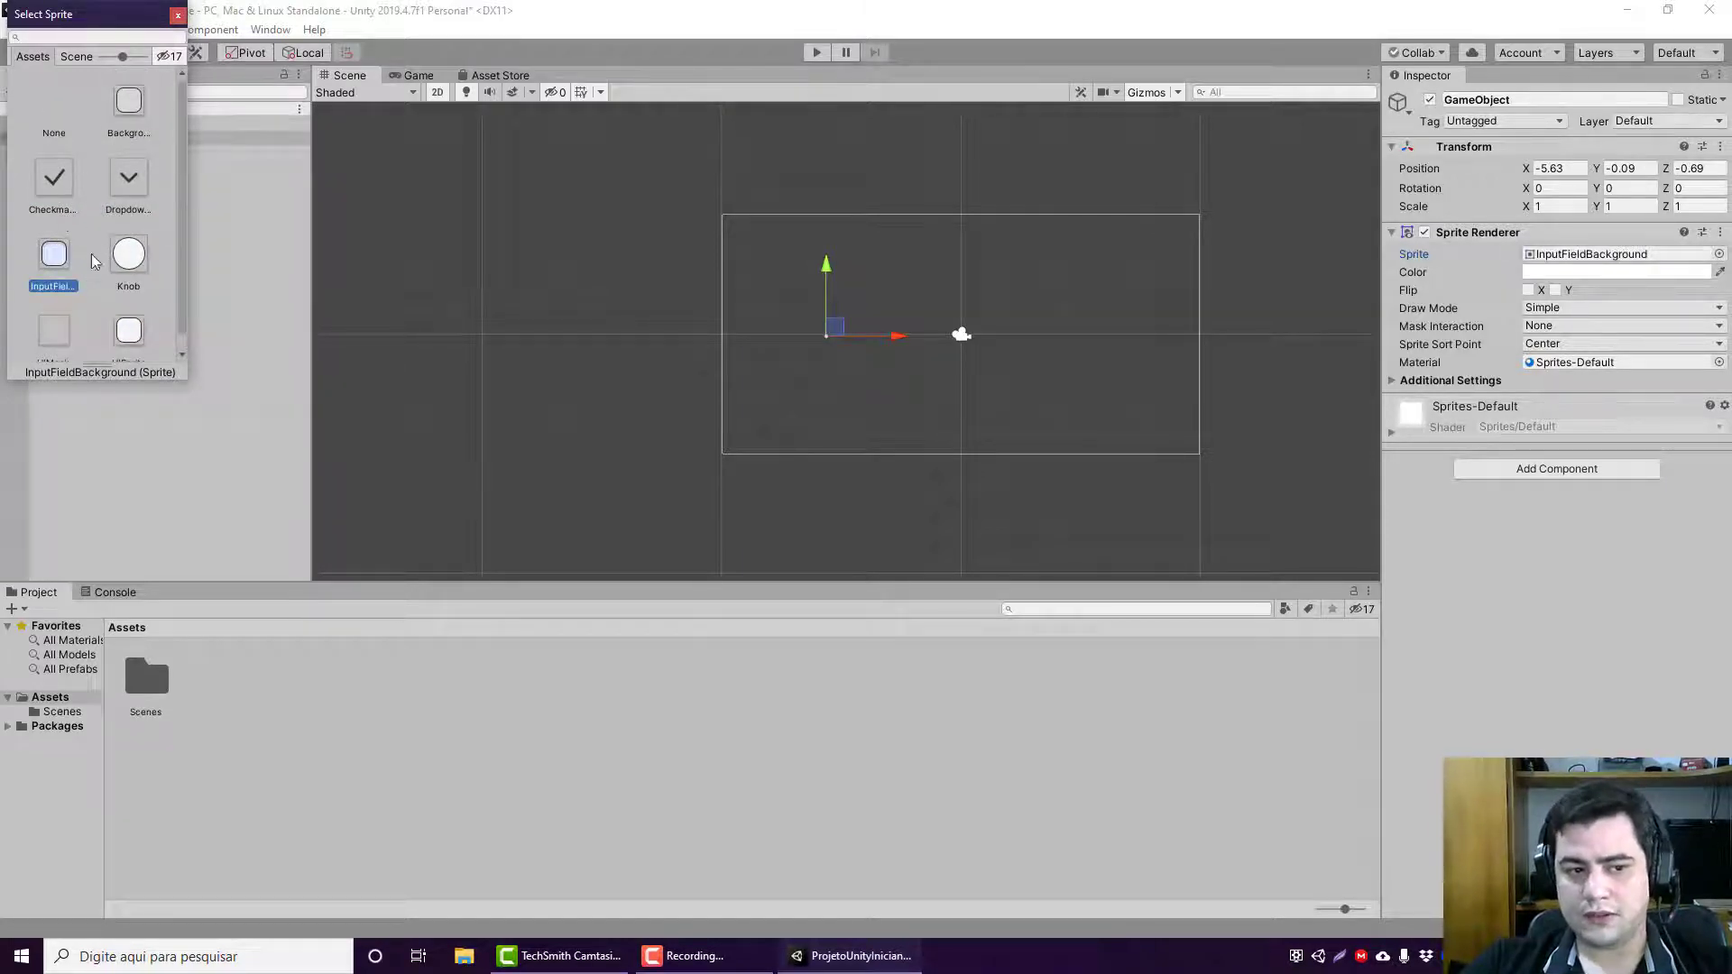
{"action": "scroll", "coordinate": [136, 270], "scroll_direction": "down", "scroll_amount": 1}
{"action": "left_click", "coordinate": [126, 319]}
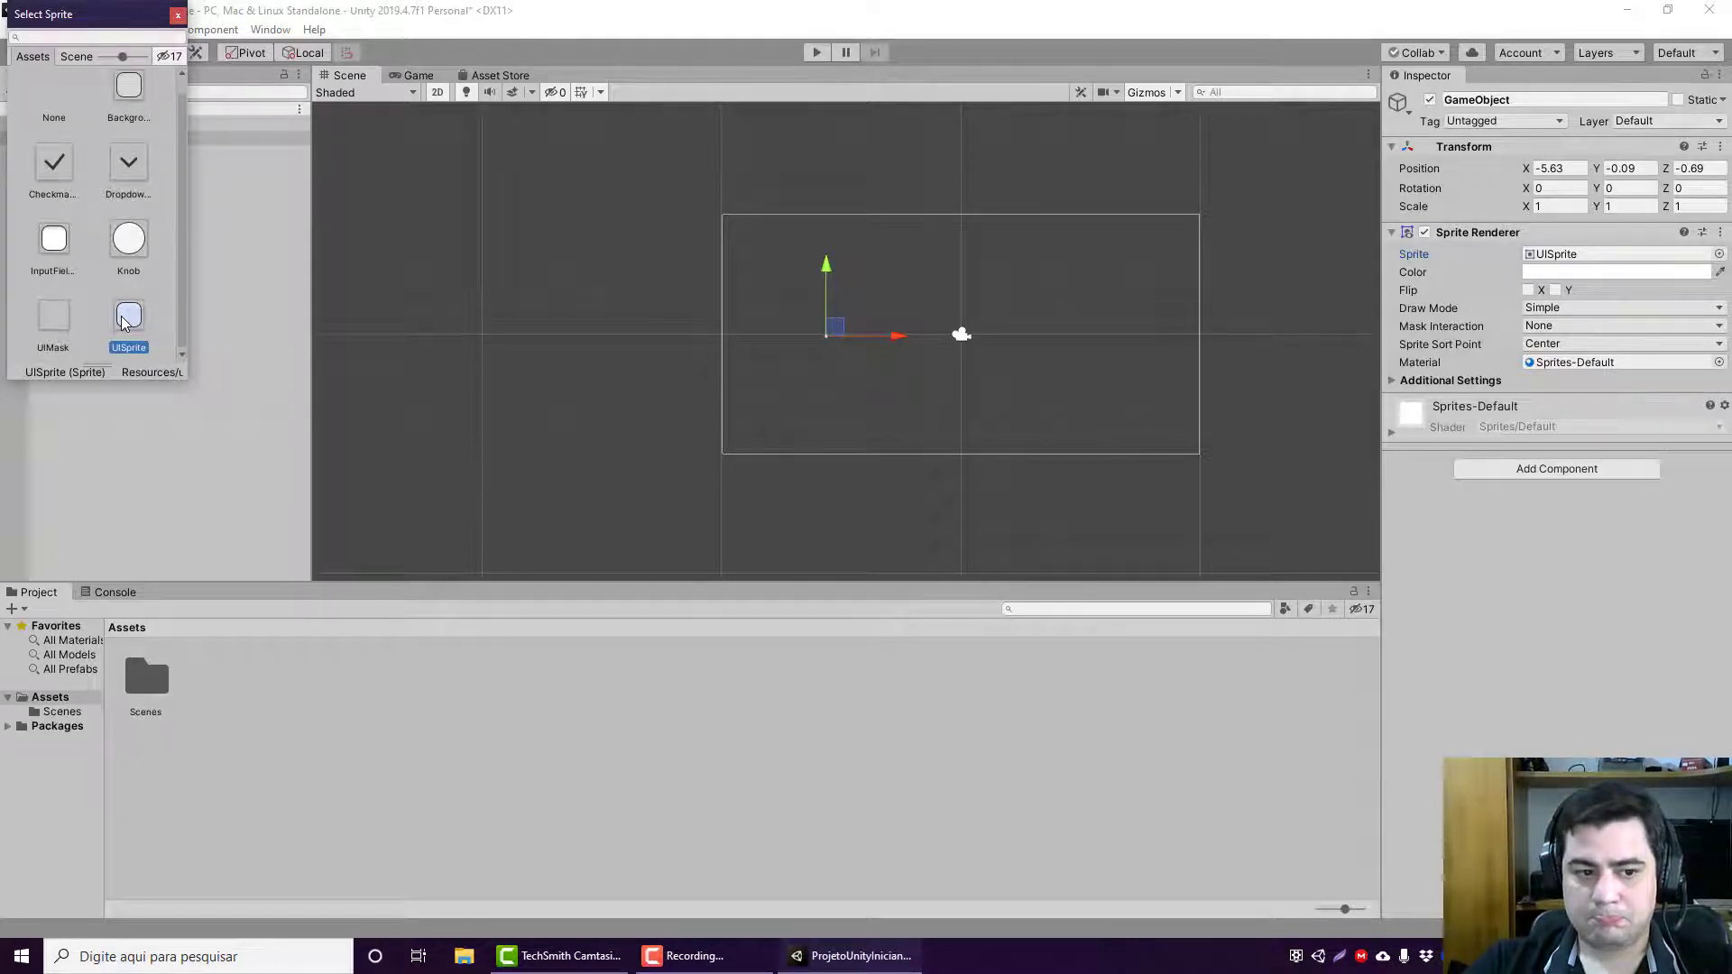
Step: Set the Sprite Renderer's sprite back to Background and close the sprite selection window
{"action": "scroll", "coordinate": [125, 325], "scroll_direction": "up", "scroll_amount": 1}
{"action": "left_click", "coordinate": [137, 133]}
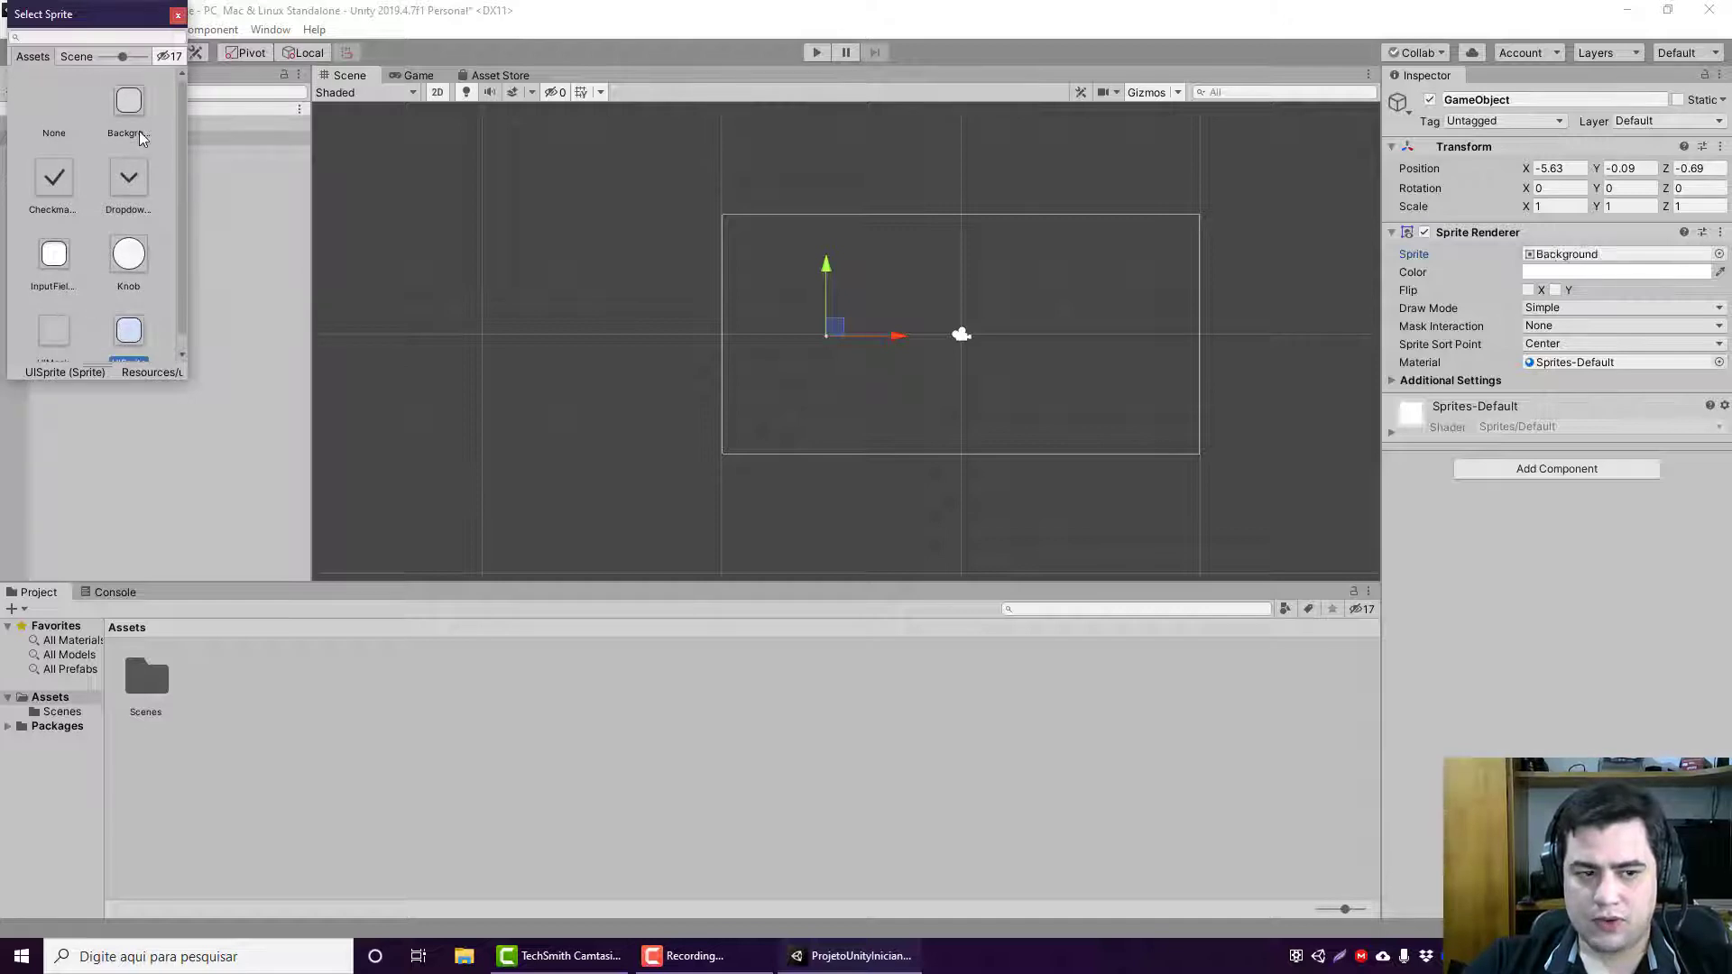
{"action": "double_click", "coordinate": [134, 129]}
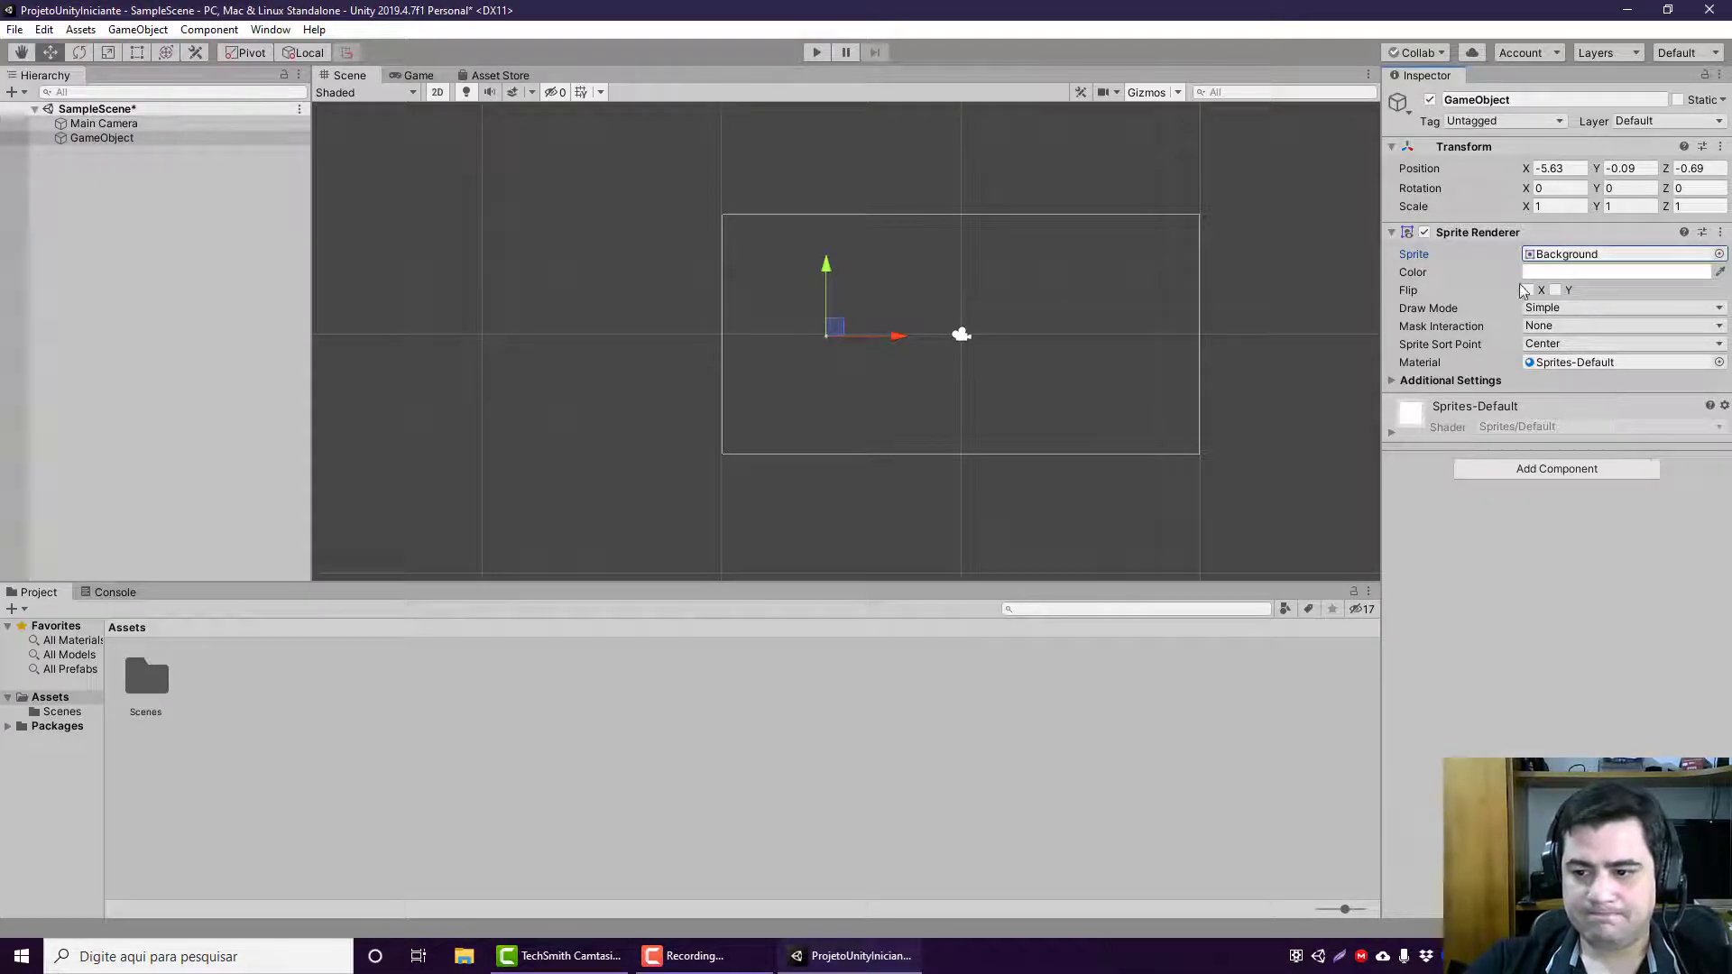
Step: Use the Move tool to raise the GameObject along the Y axis to about 0.173
{"action": "scroll", "coordinate": [900, 353], "scroll_direction": "up", "scroll_amount": 5}
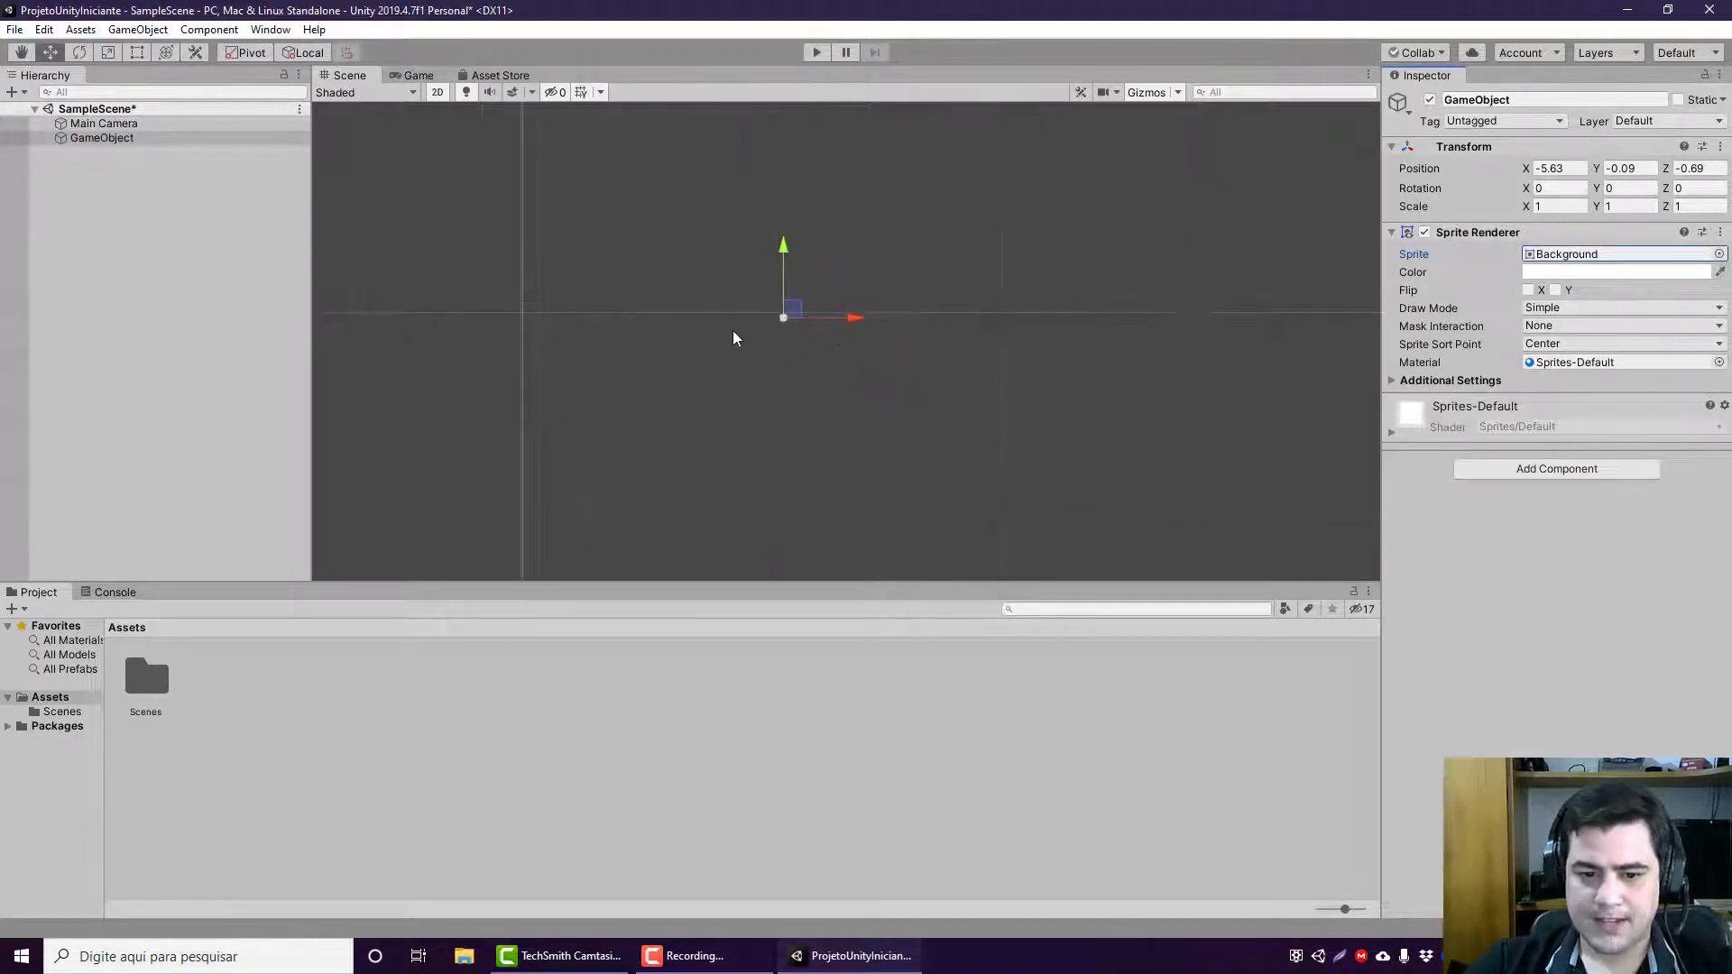
{"action": "scroll", "coordinate": [739, 328], "scroll_direction": "up", "scroll_amount": 3}
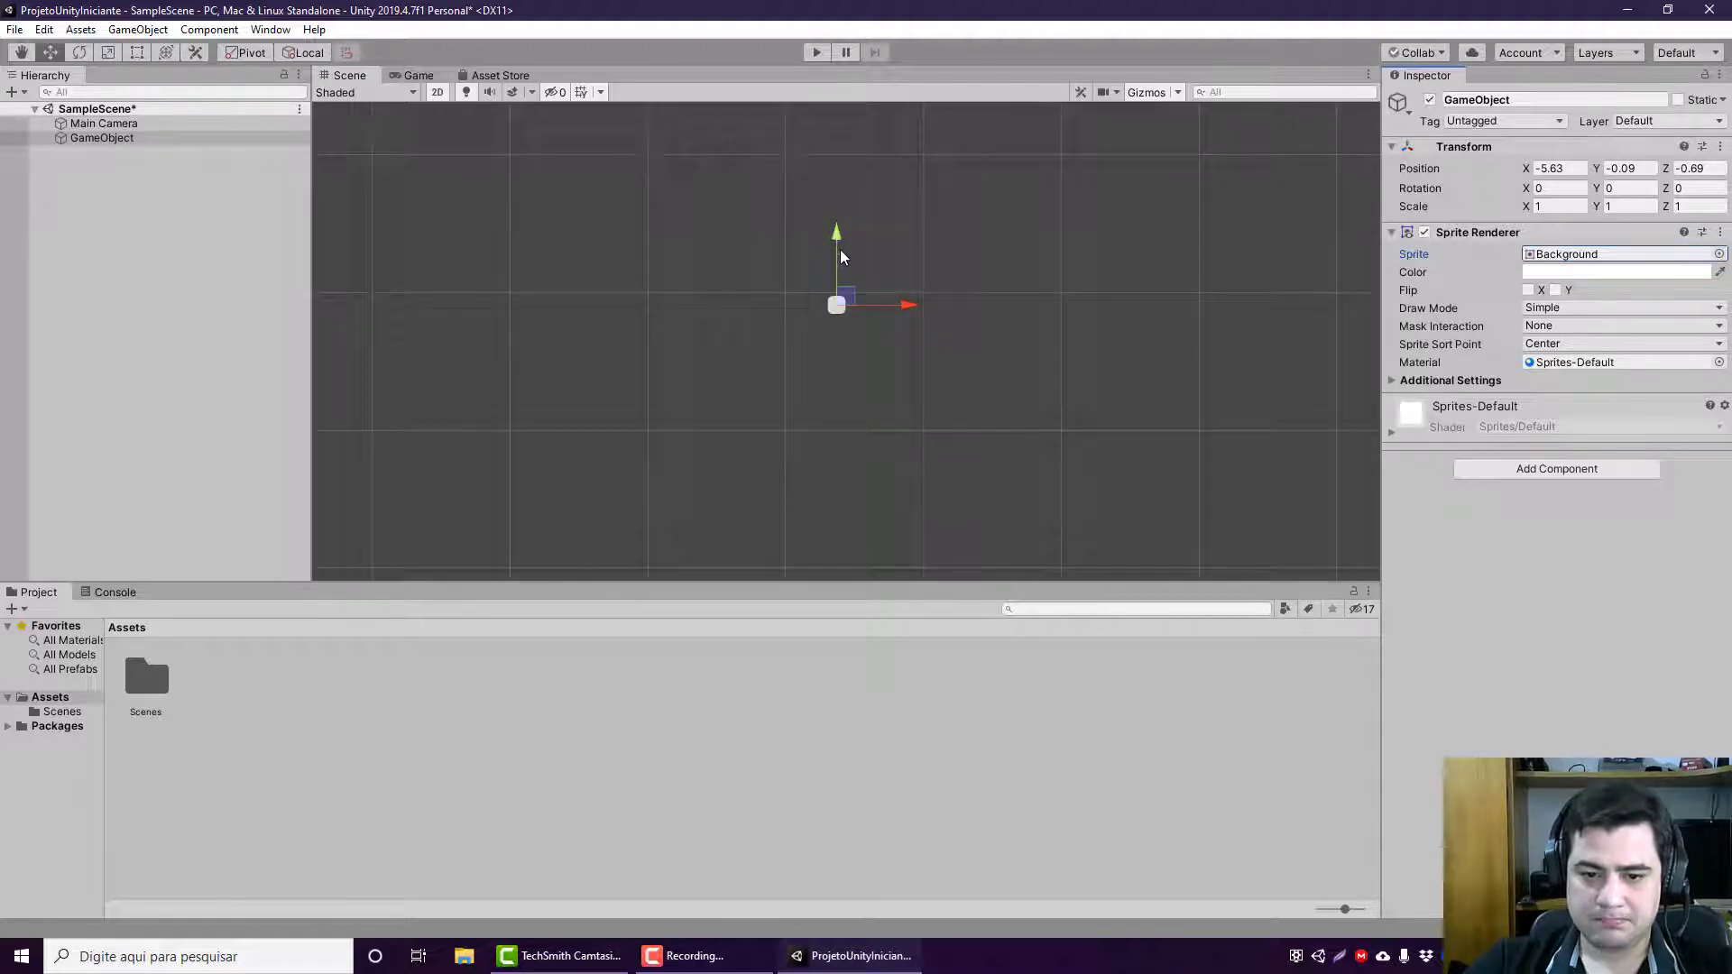
{"action": "left_click_drag", "start_coordinate": [839, 264], "coordinate": [828, 232]}
{"action": "scroll", "coordinate": [821, 340], "scroll_direction": "down", "scroll_amount": 6}
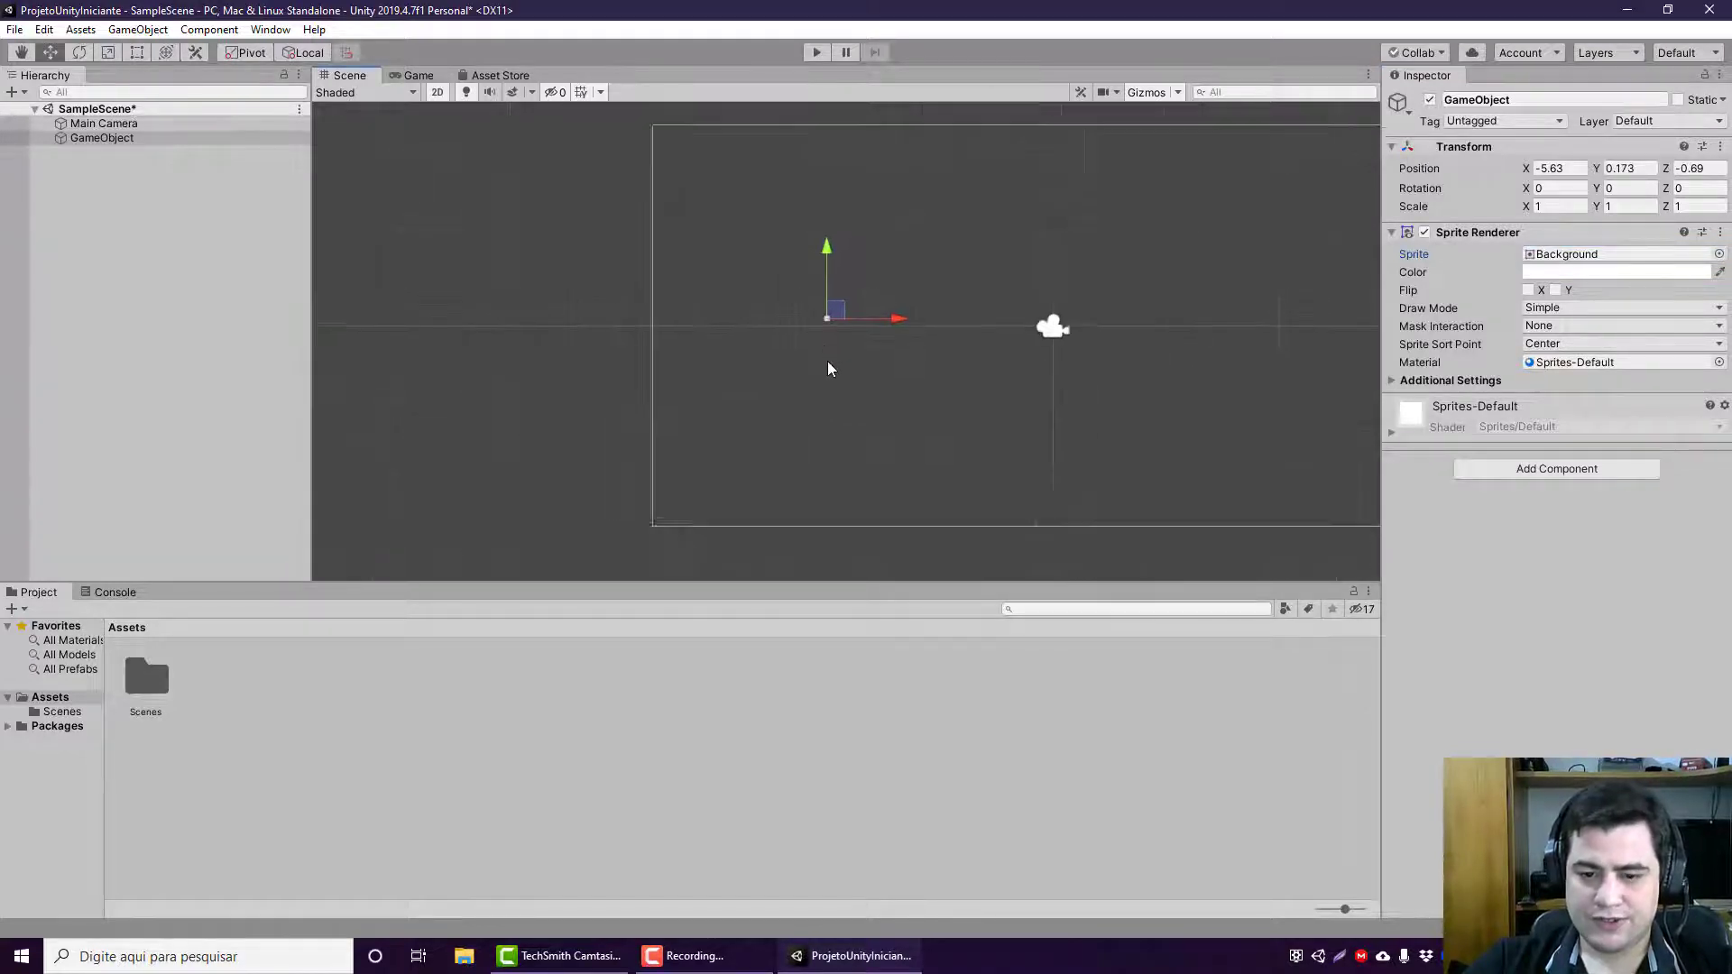
{"action": "middle_click_drag", "start_coordinate": [732, 396], "coordinate": [547, 444]}
{"action": "scroll", "coordinate": [668, 406], "scroll_direction": "down", "scroll_amount": 5}
{"action": "middle_click_drag", "start_coordinate": [668, 406], "coordinate": [674, 388]}
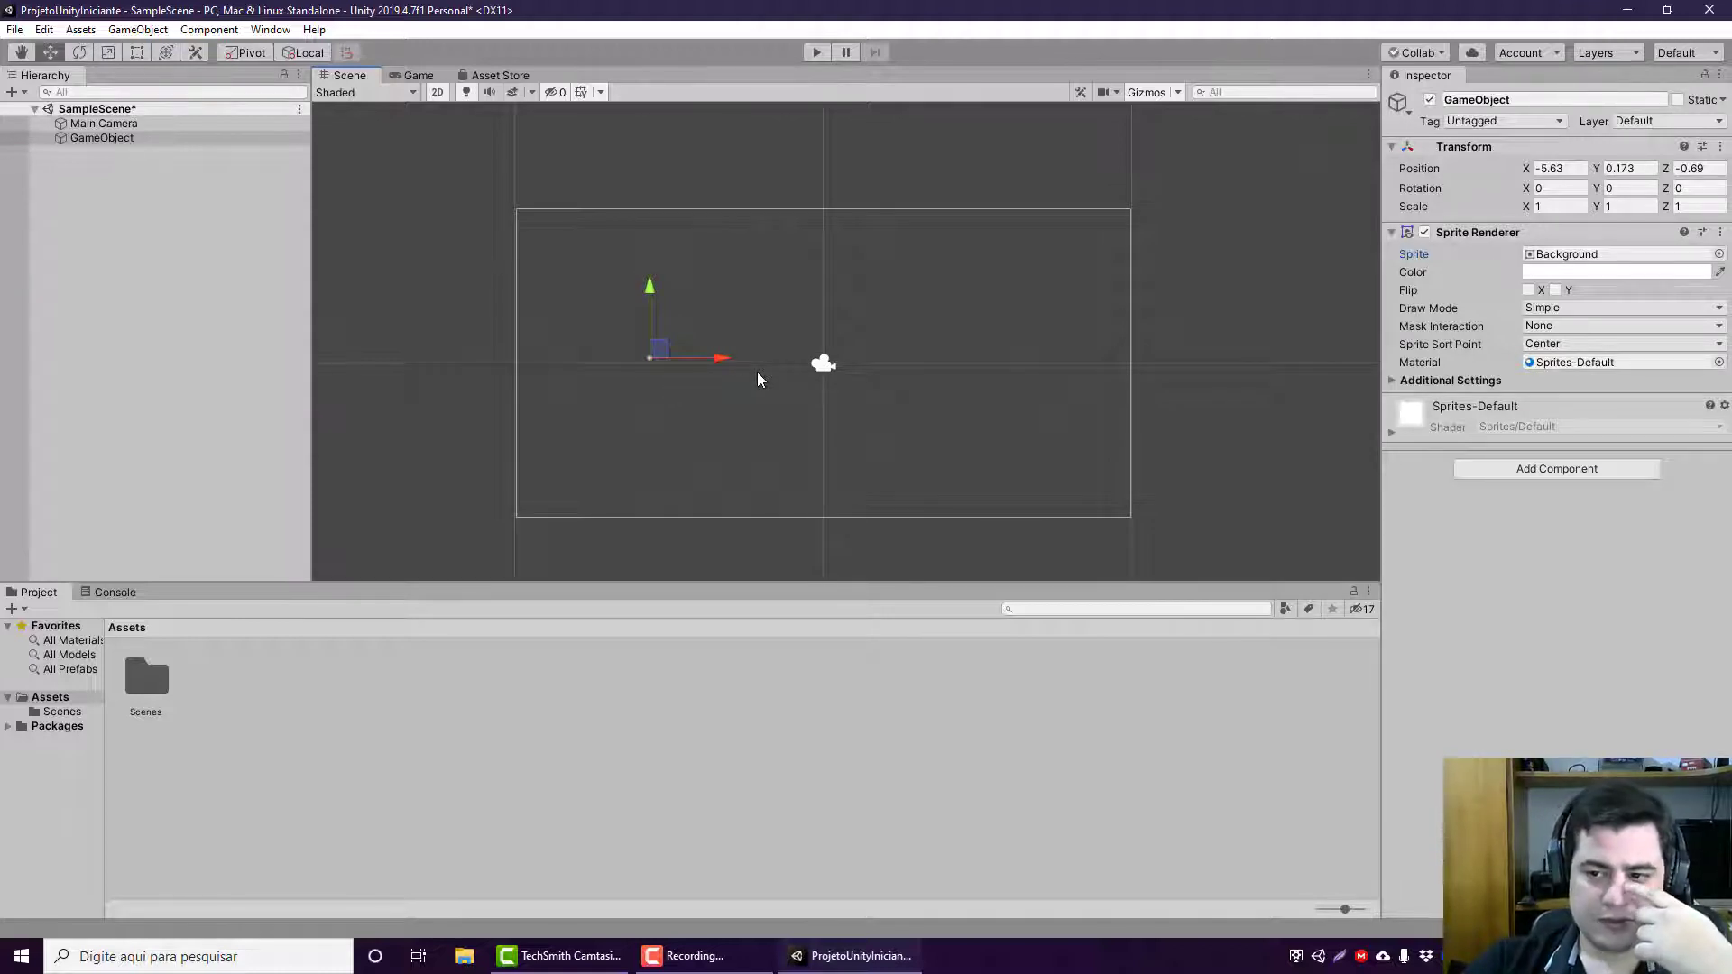
Step: Set the GameObject's scale to 5 on both X and Y
{"action": "left_click", "coordinate": [1540, 205]}
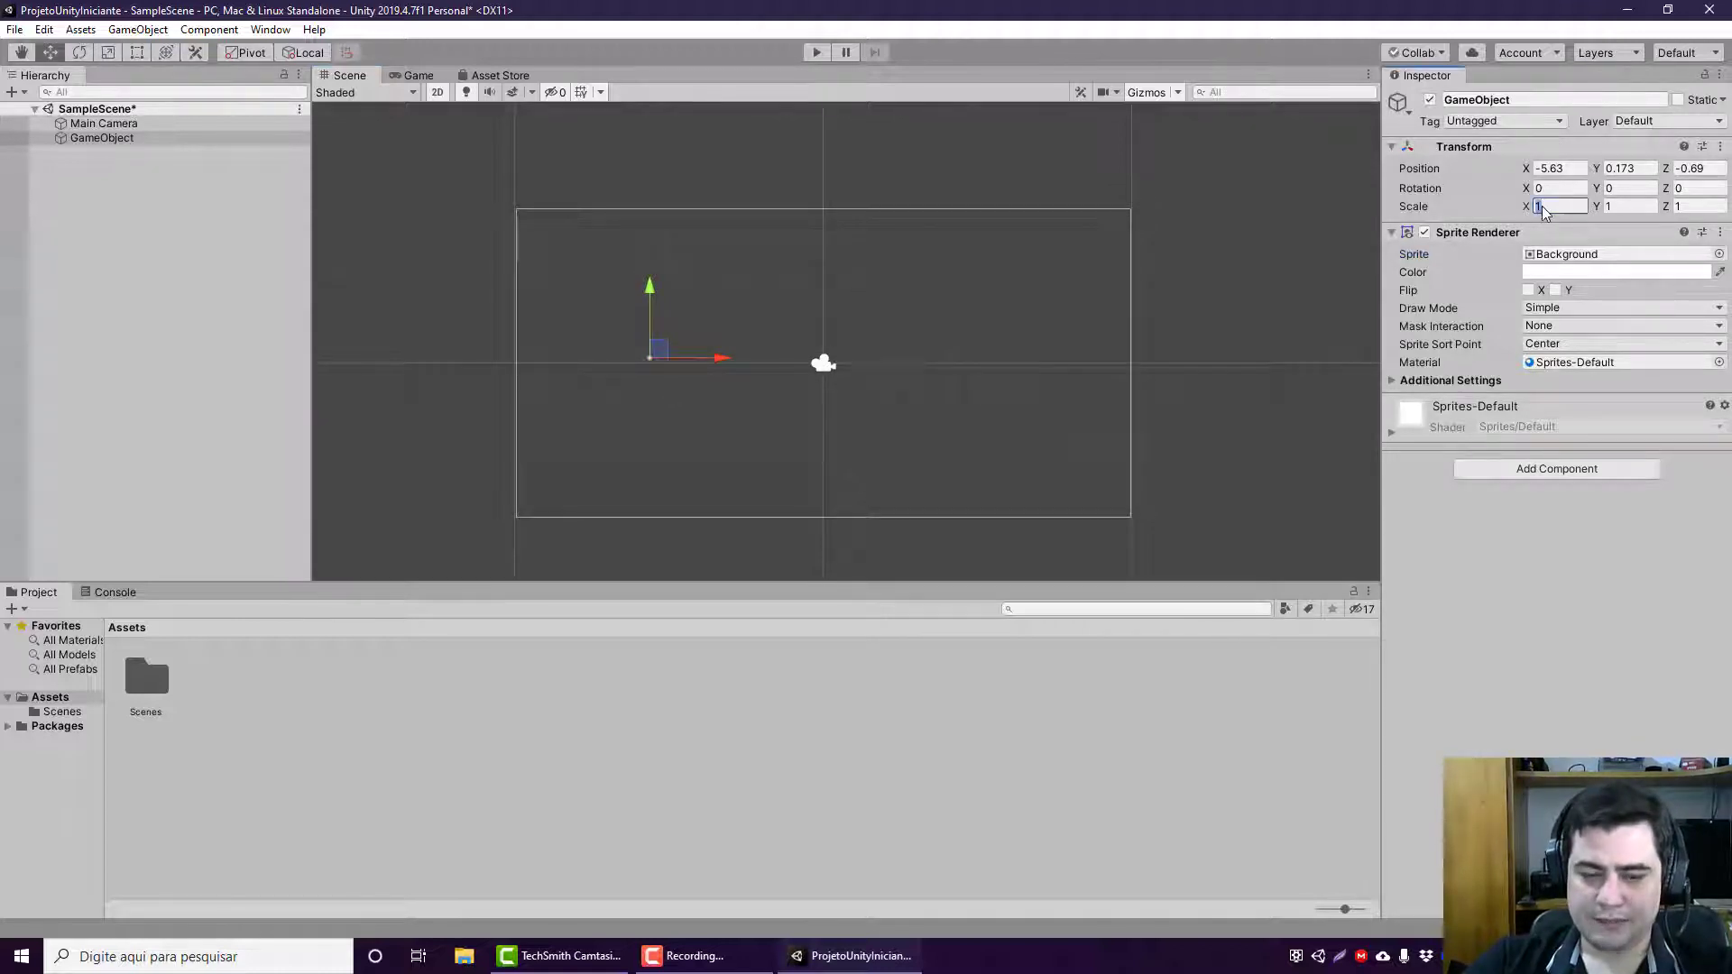
{"action": "type", "text": "5"}
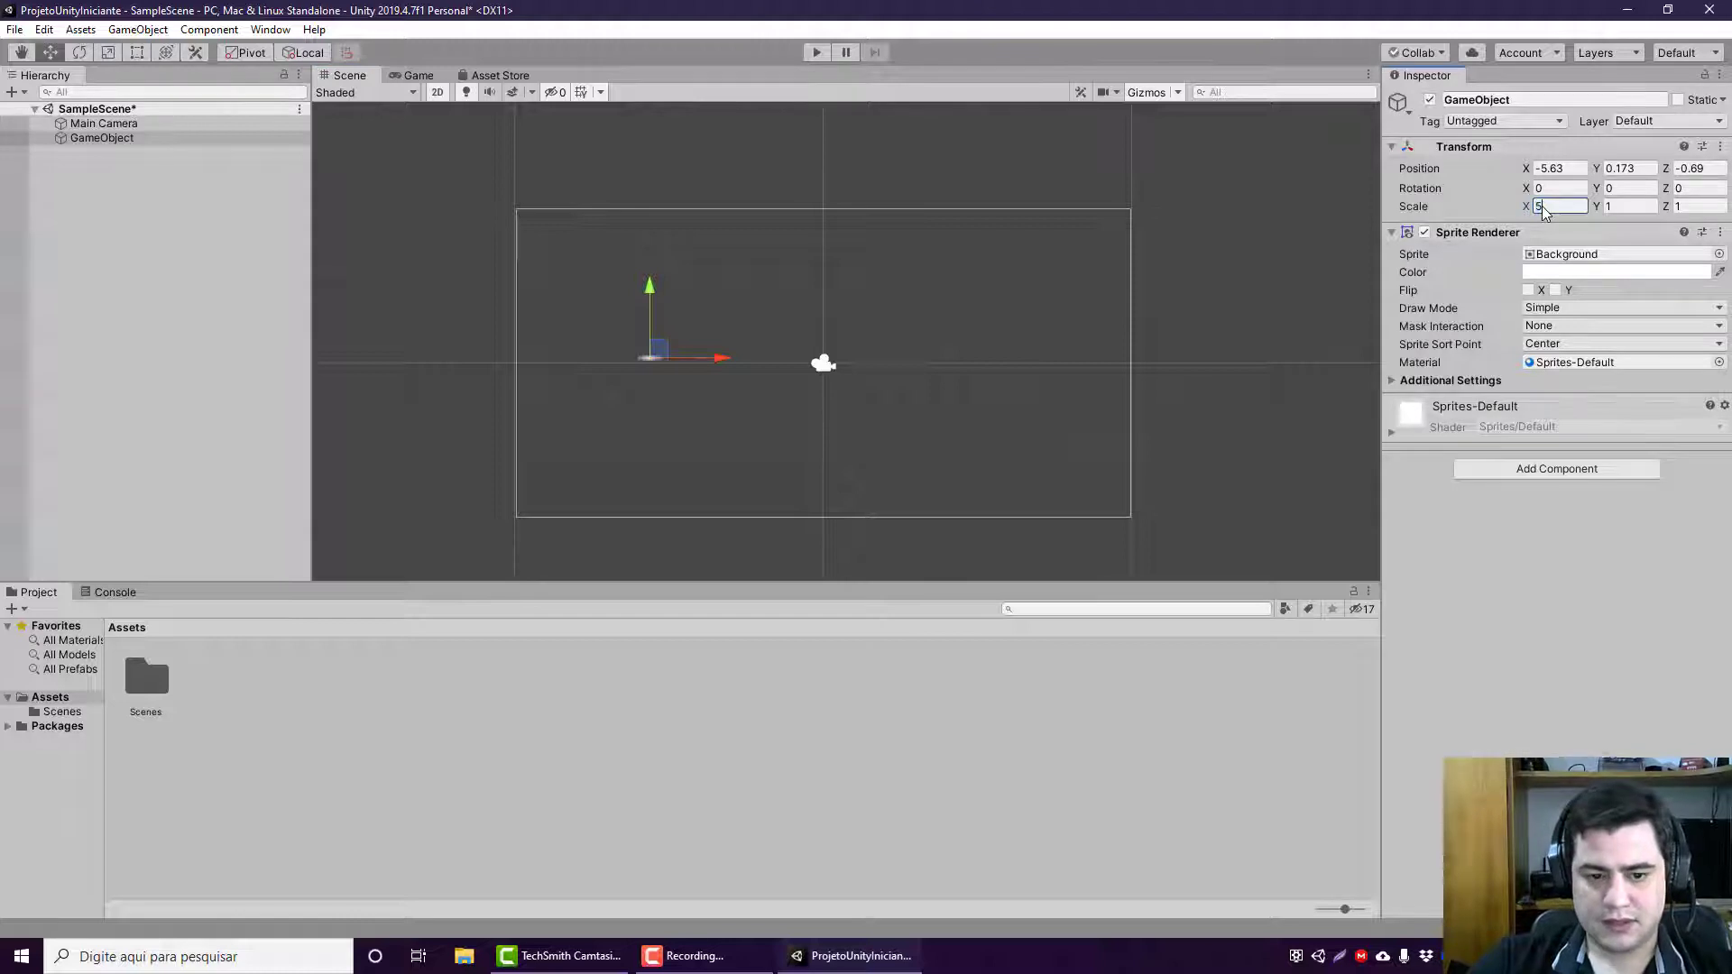
{"action": "left_click", "coordinate": [1646, 210]}
{"action": "type", "text": "5"}
Step: Set the GameObject's scale to 10 on X and Y, and move it to about X -4.95, Y 0
{"action": "left_click", "coordinate": [1560, 206]}
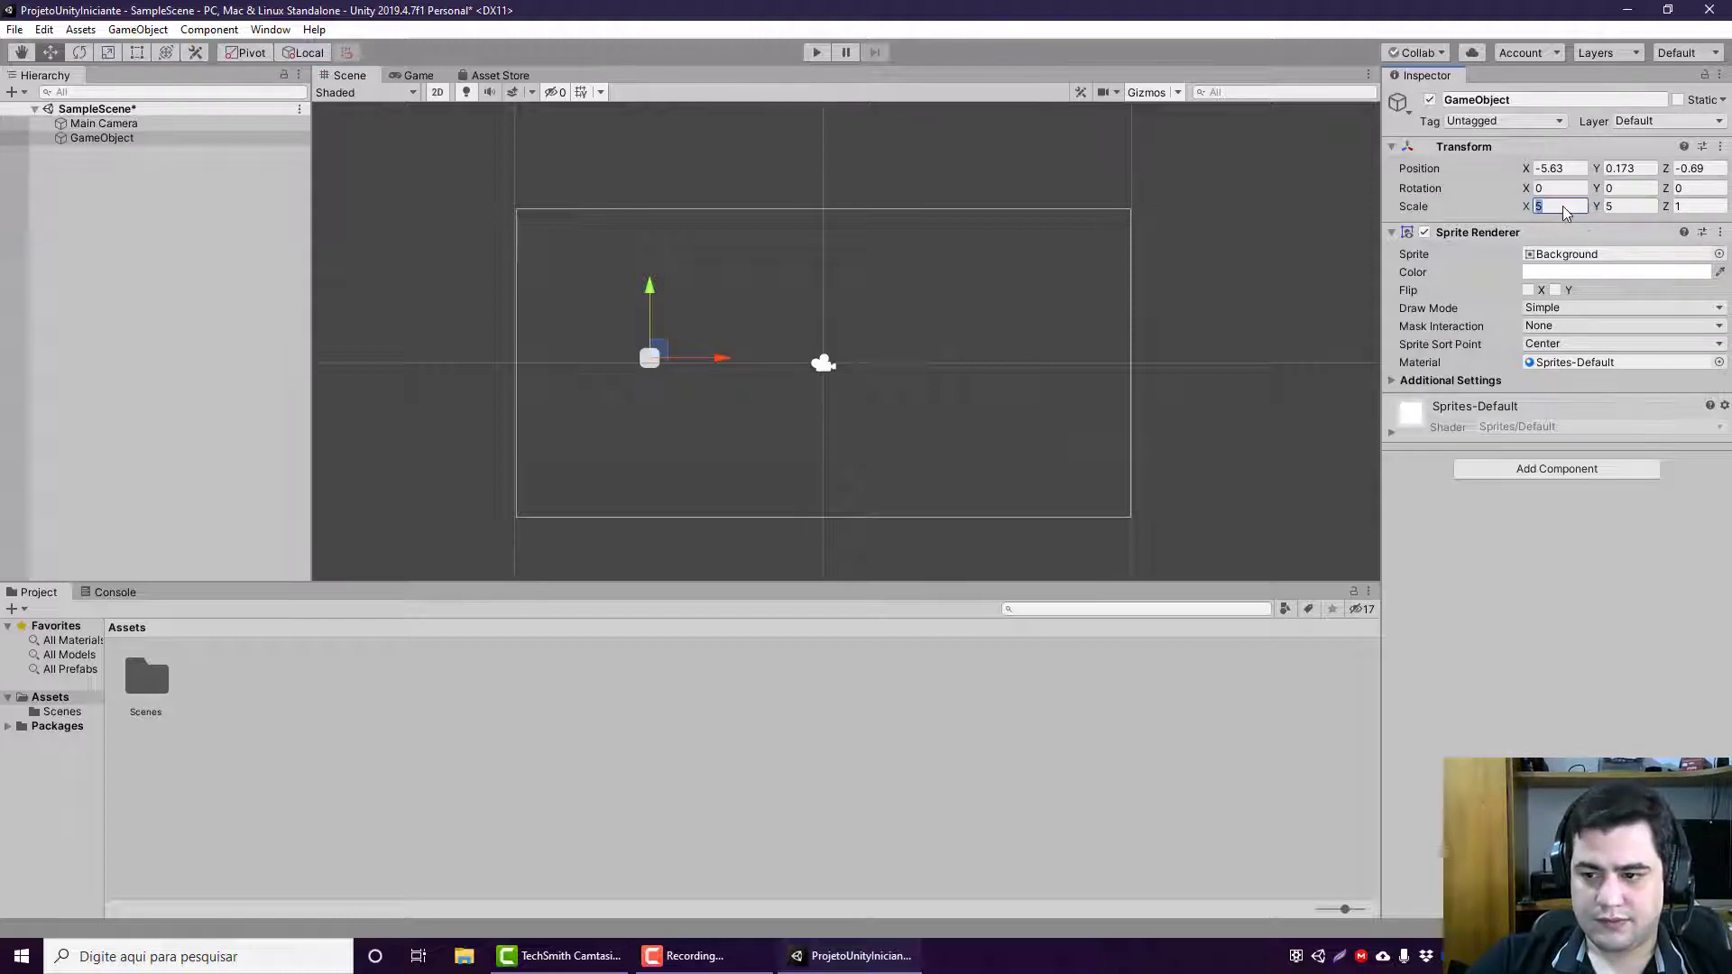
{"action": "type", "text": "10"}
{"action": "key", "text": "Tab"}
{"action": "key", "text": "BackSpace"}
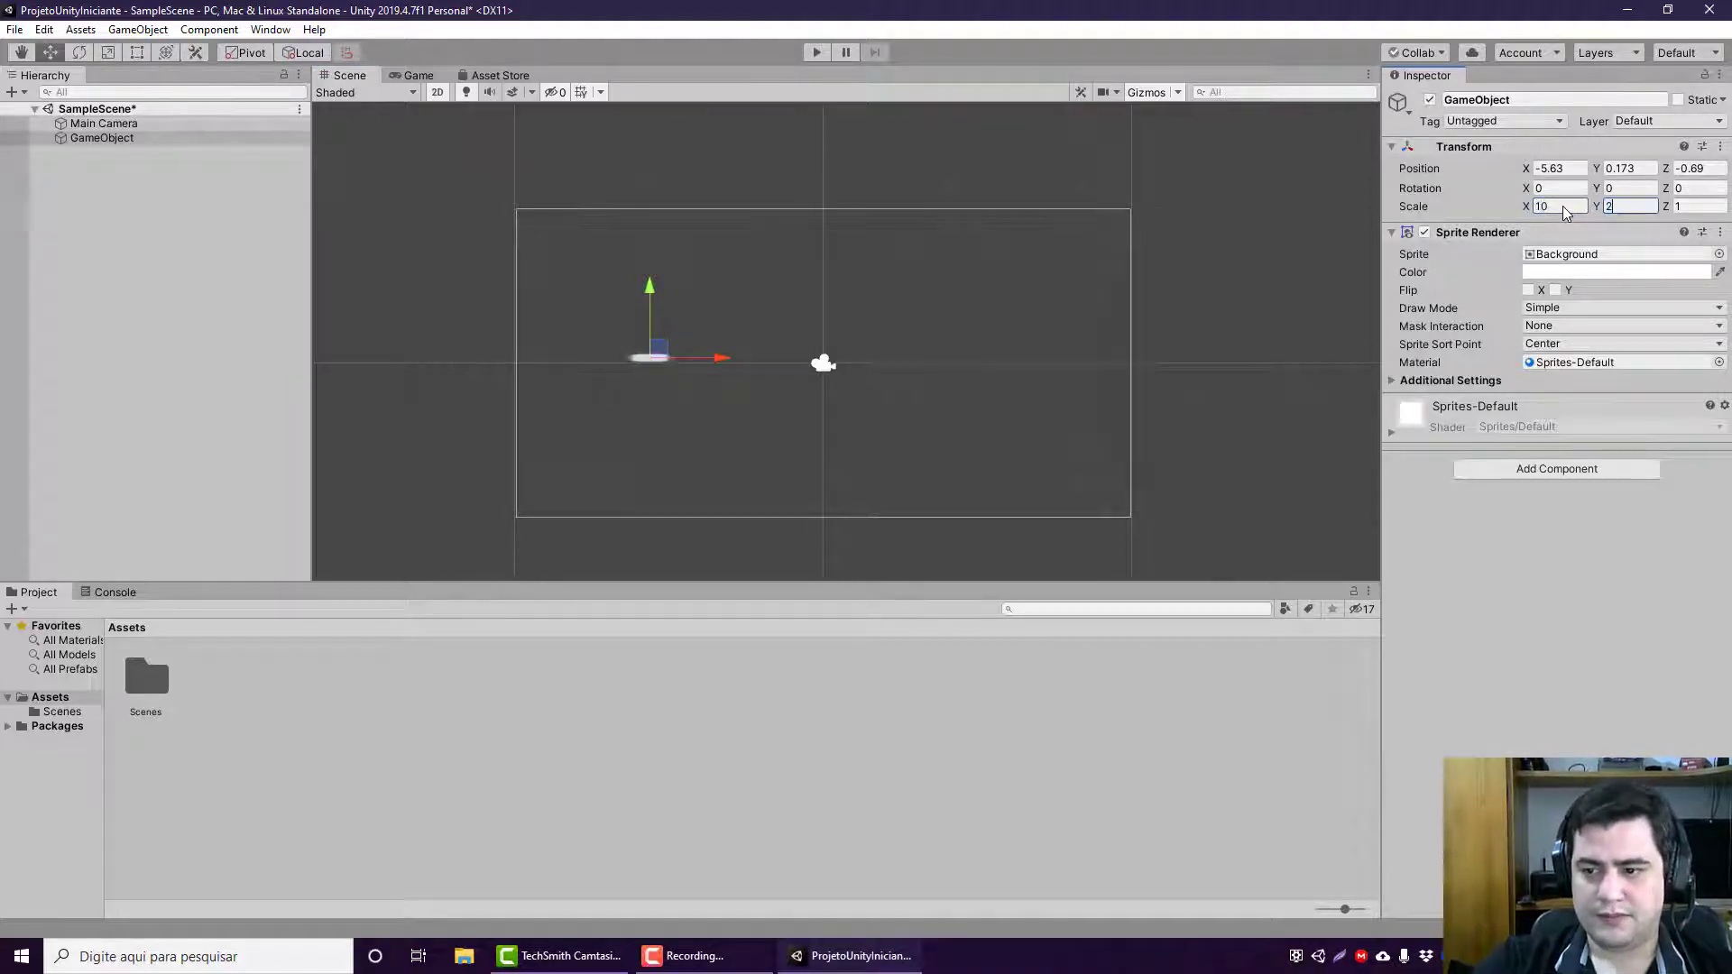
{"action": "type", "text": "10"}
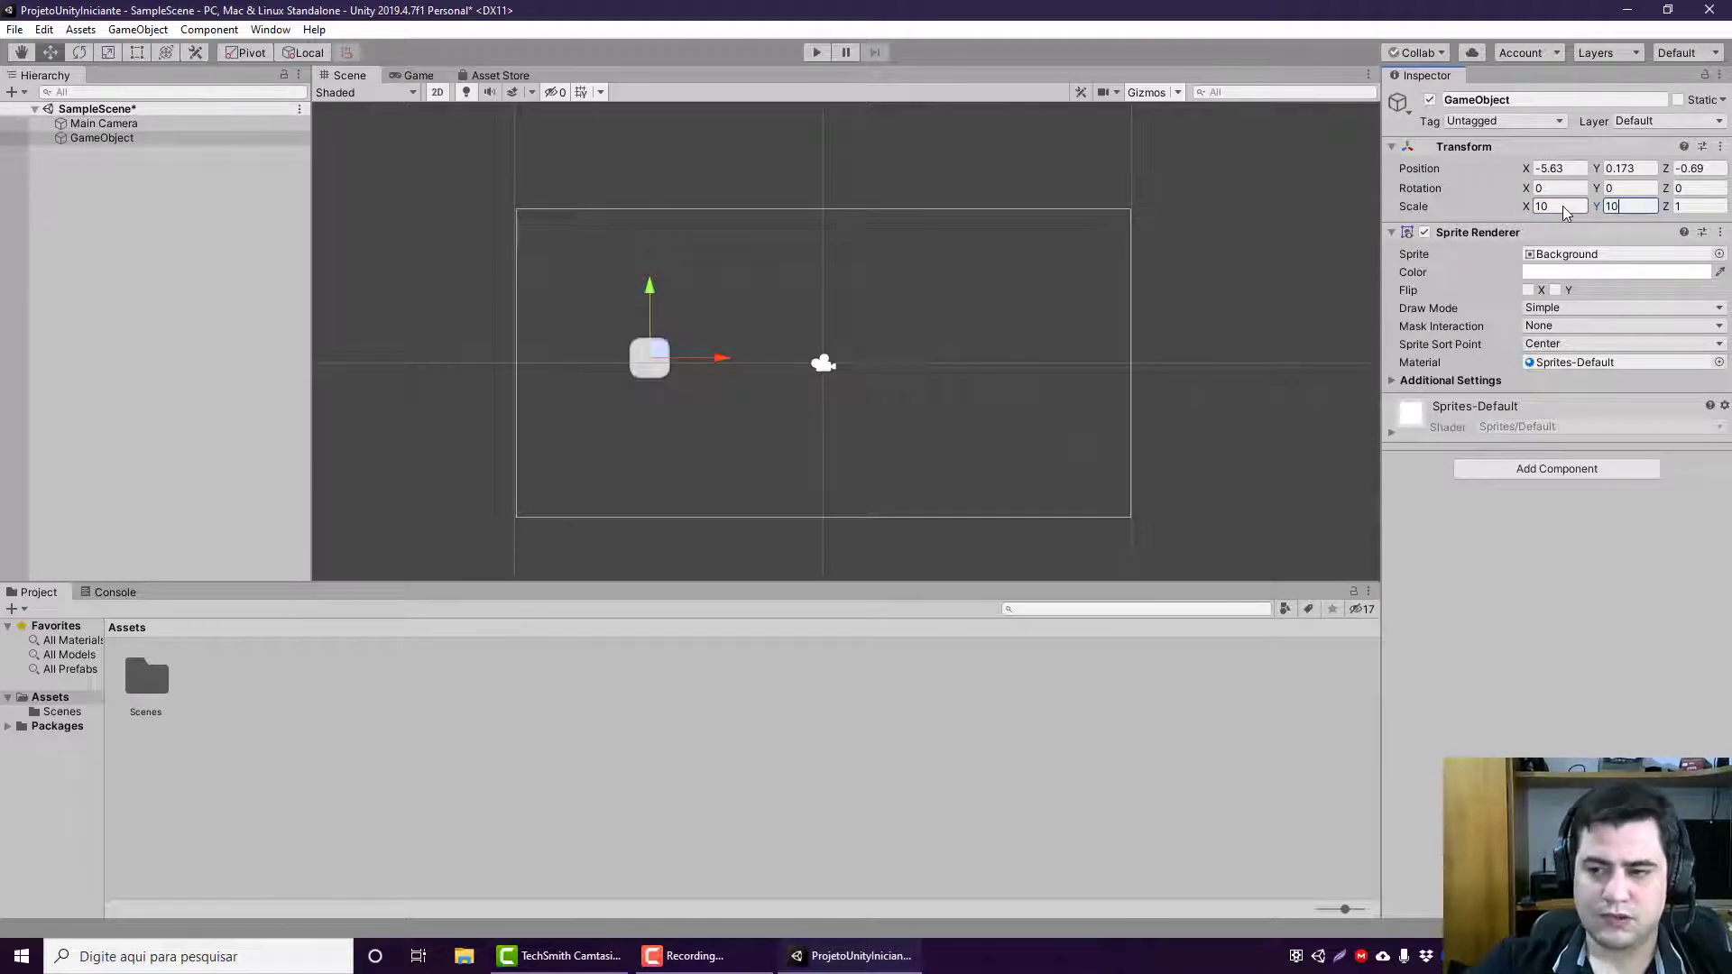
{"action": "left_click_drag", "start_coordinate": [683, 359], "coordinate": [667, 317]}
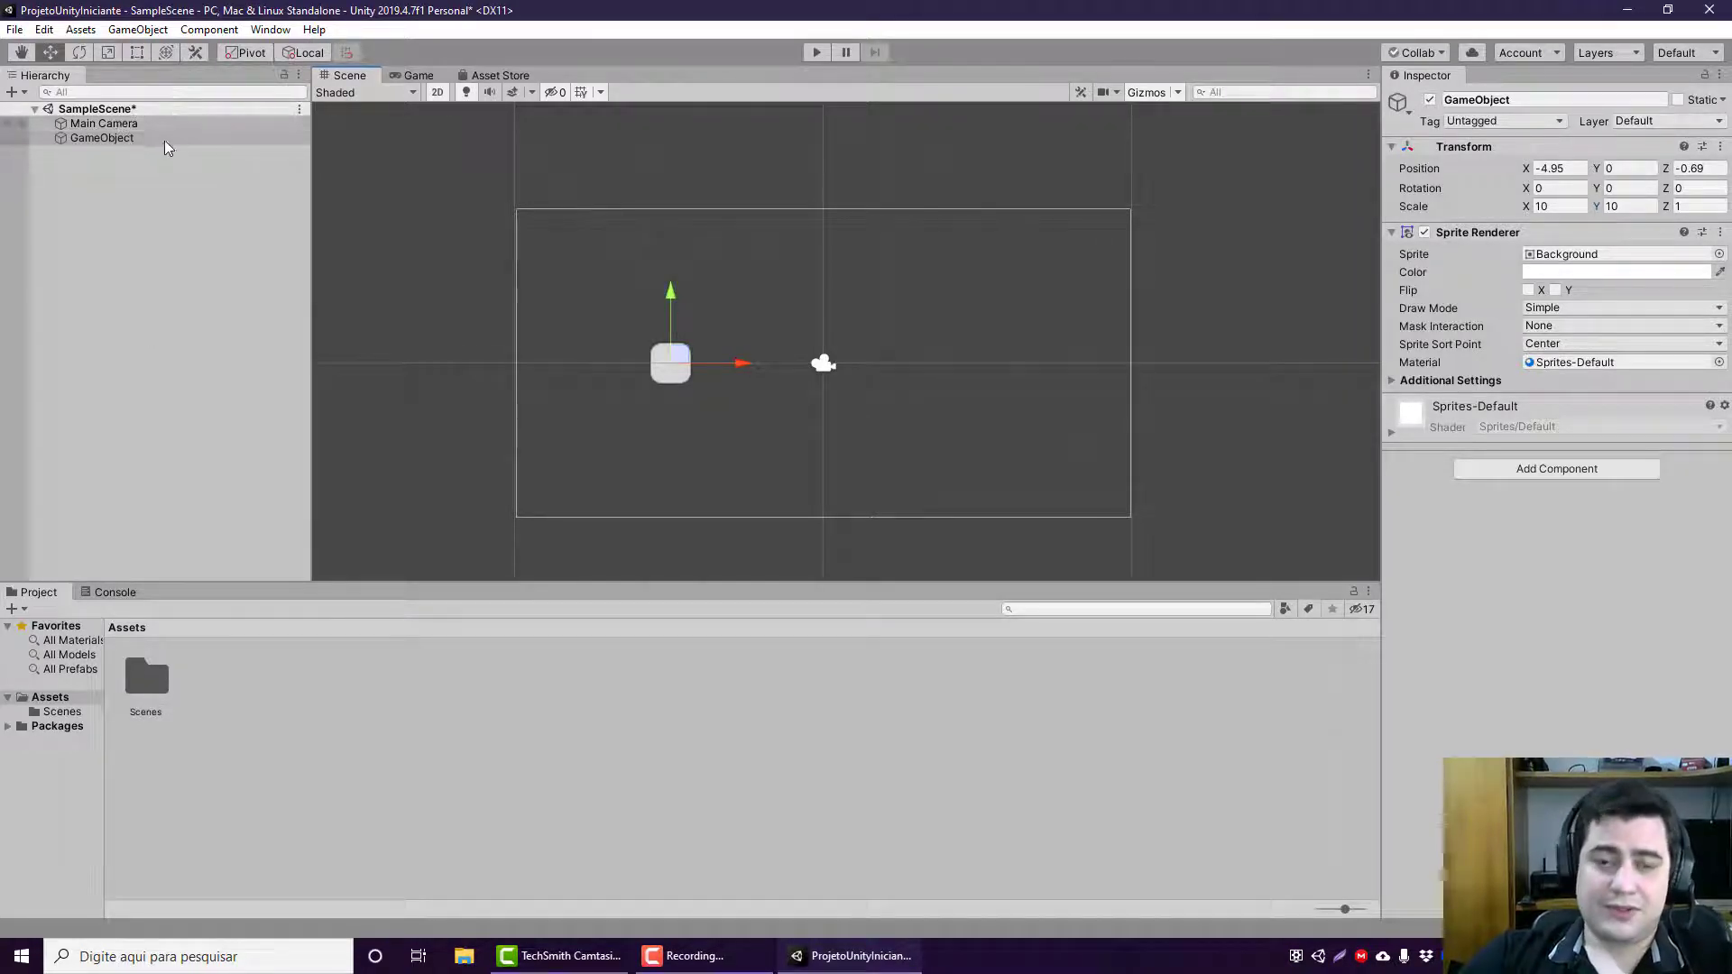
Step: Create three nested empty objects under the GameObject, each one a child of the previous one
{"action": "right_click", "coordinate": [117, 137]}
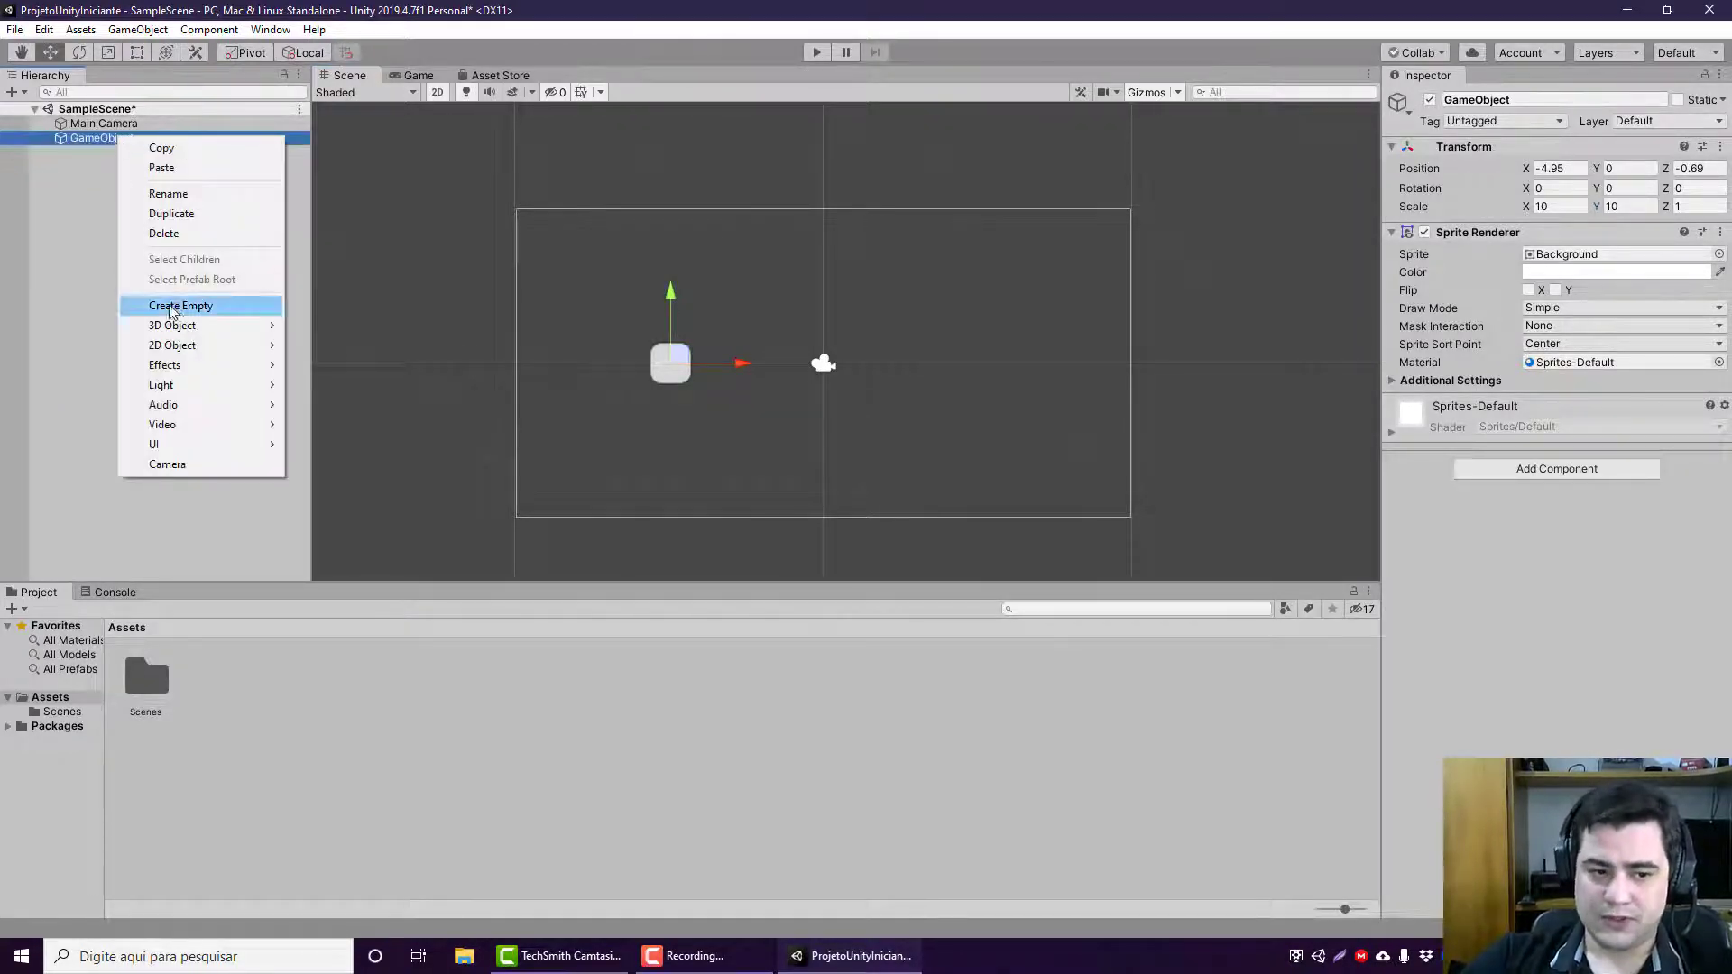
{"action": "left_click", "coordinate": [180, 305]}
{"action": "right_click", "coordinate": [115, 155]}
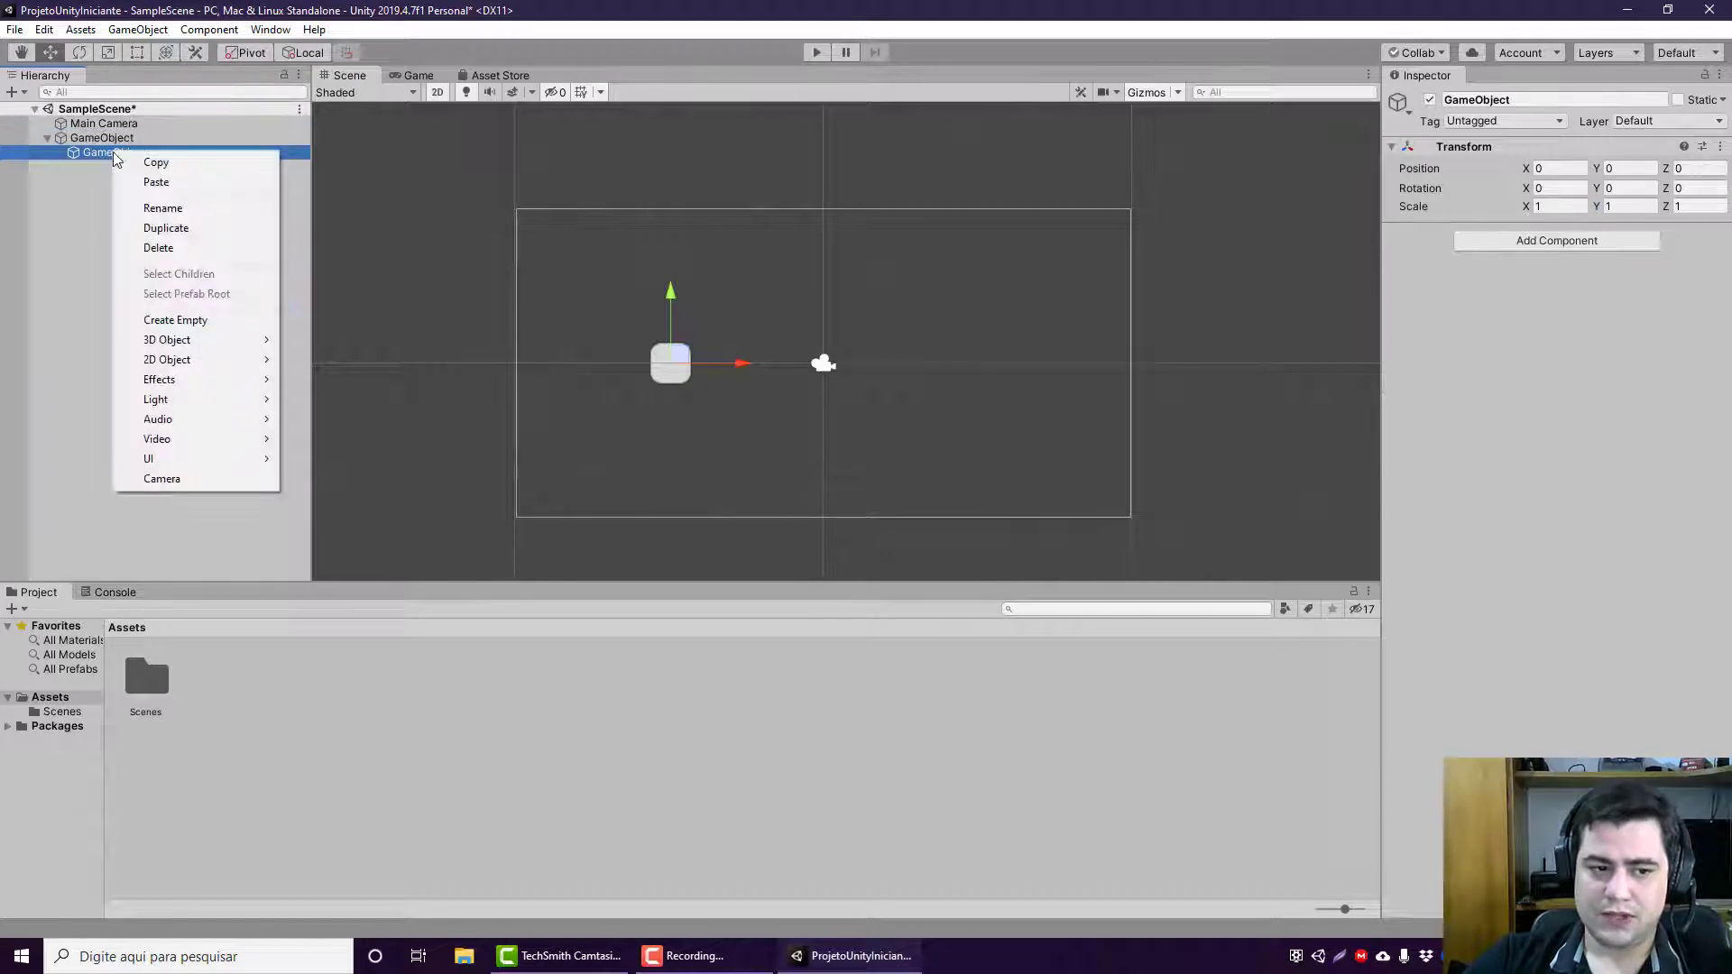
{"action": "left_click", "coordinate": [178, 320]}
{"action": "right_click", "coordinate": [164, 170]}
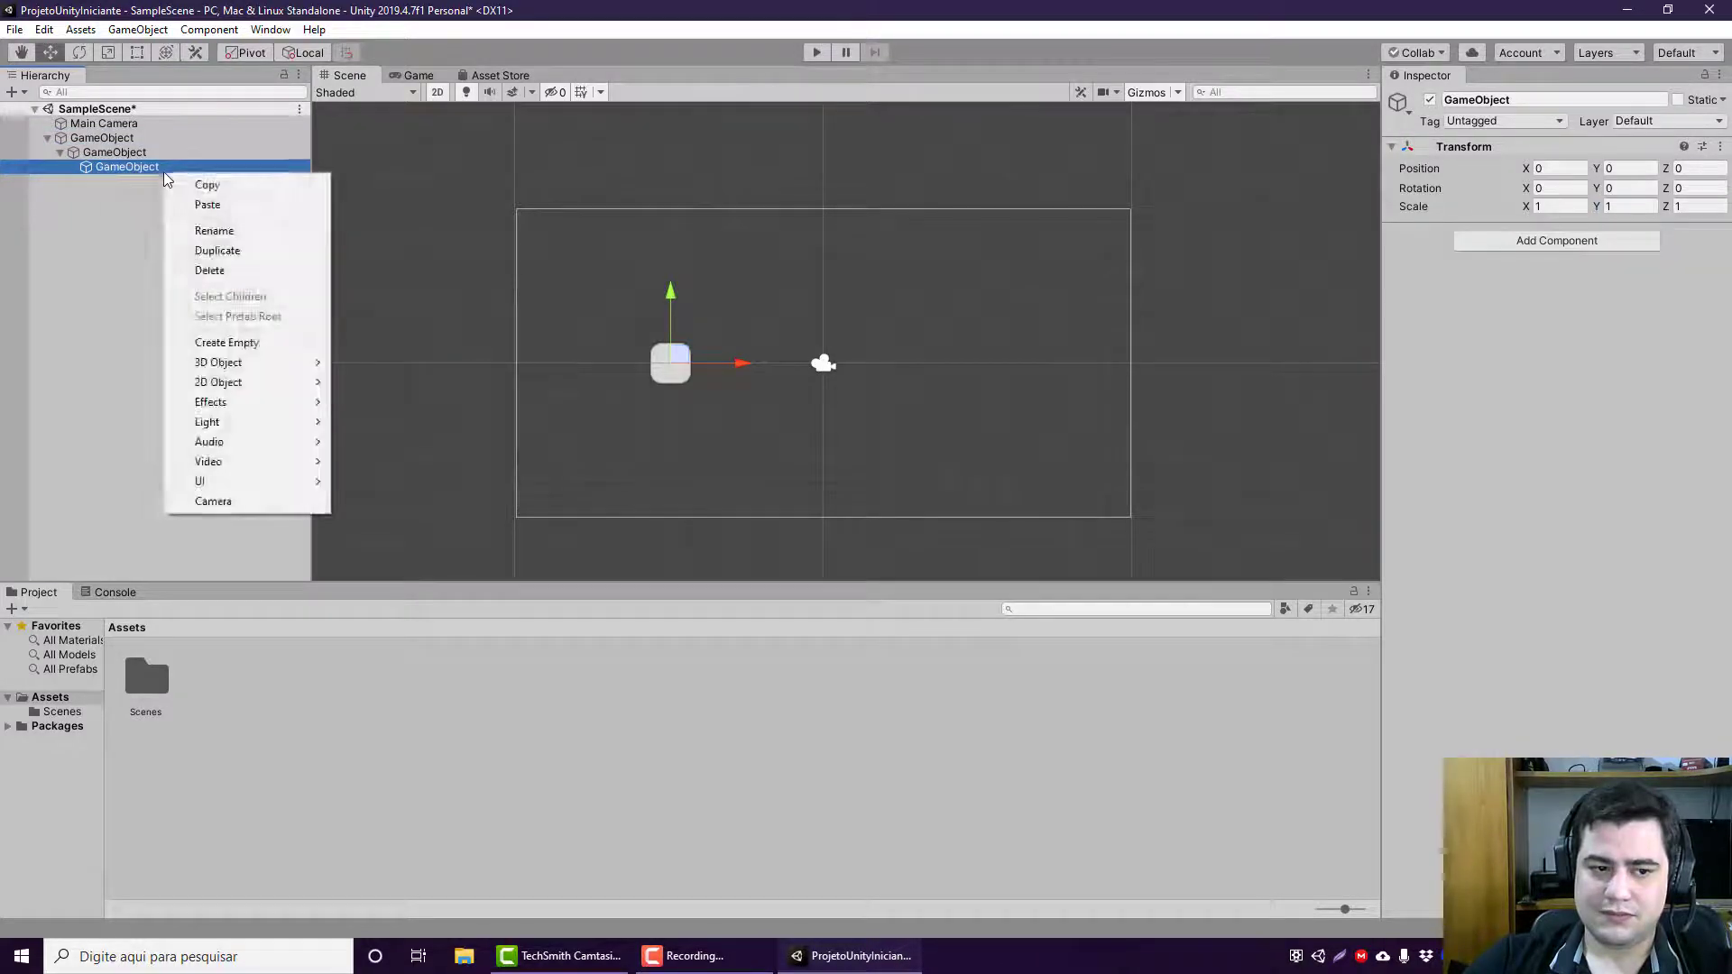
{"action": "left_click", "coordinate": [220, 341]}
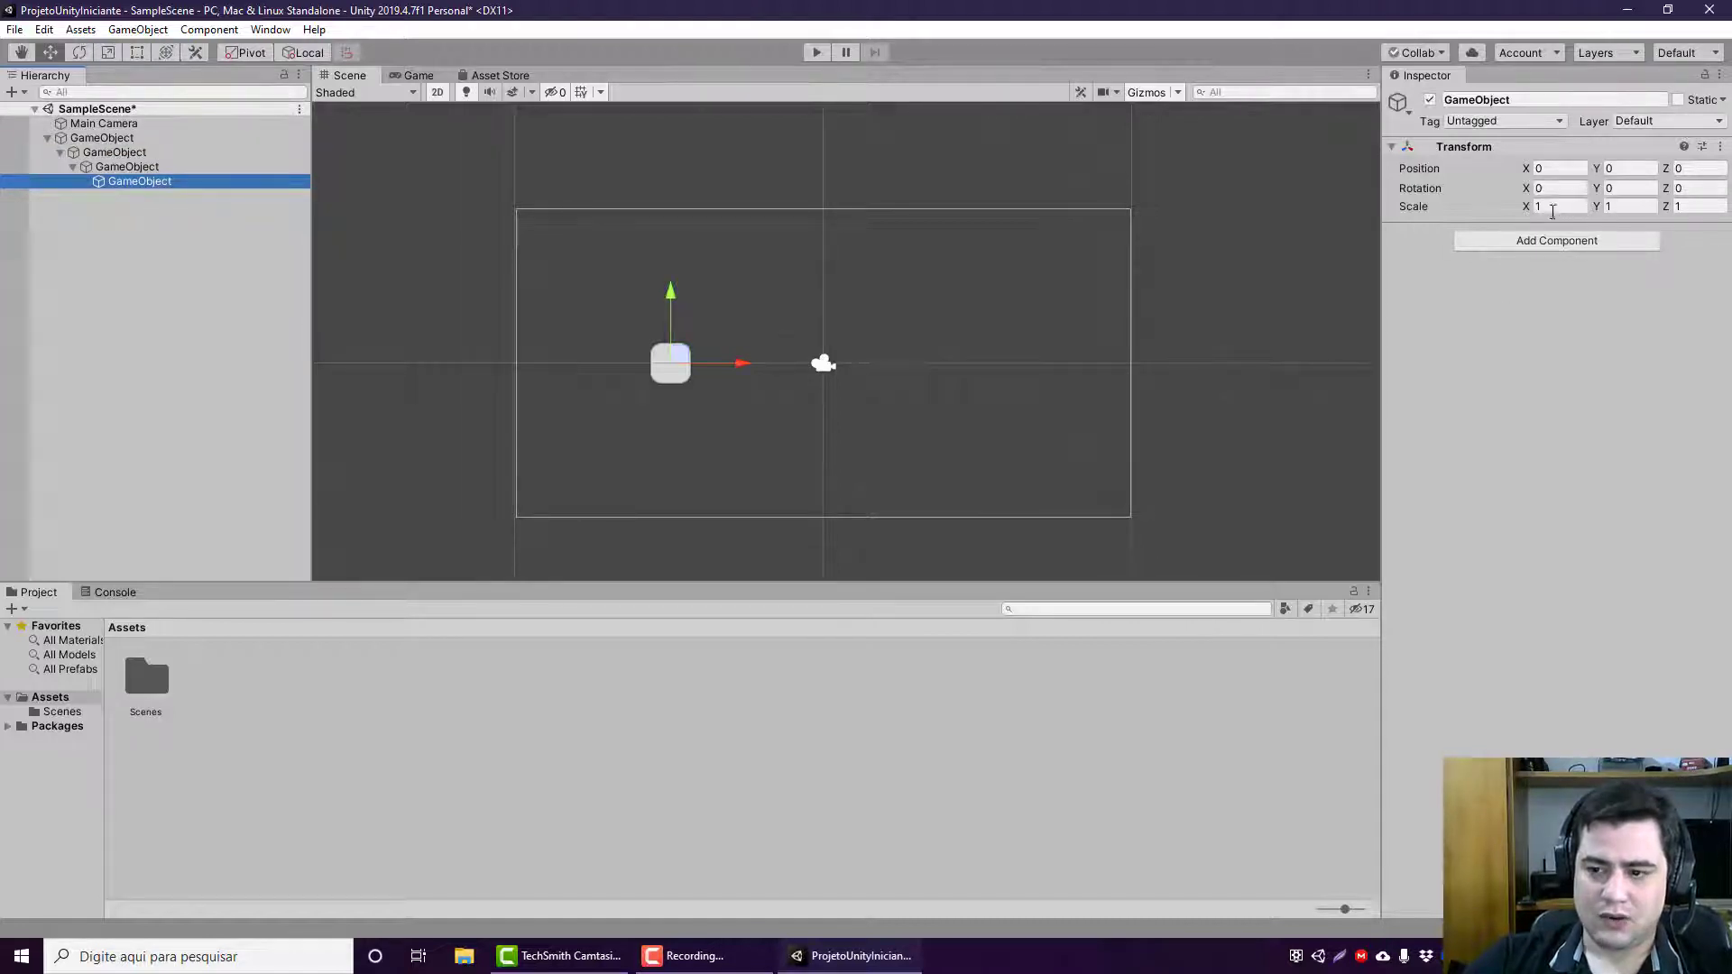
Step: Compare the Transform values and components of the parent GameObject with those of its nested children
{"action": "left_click", "coordinate": [207, 138]}
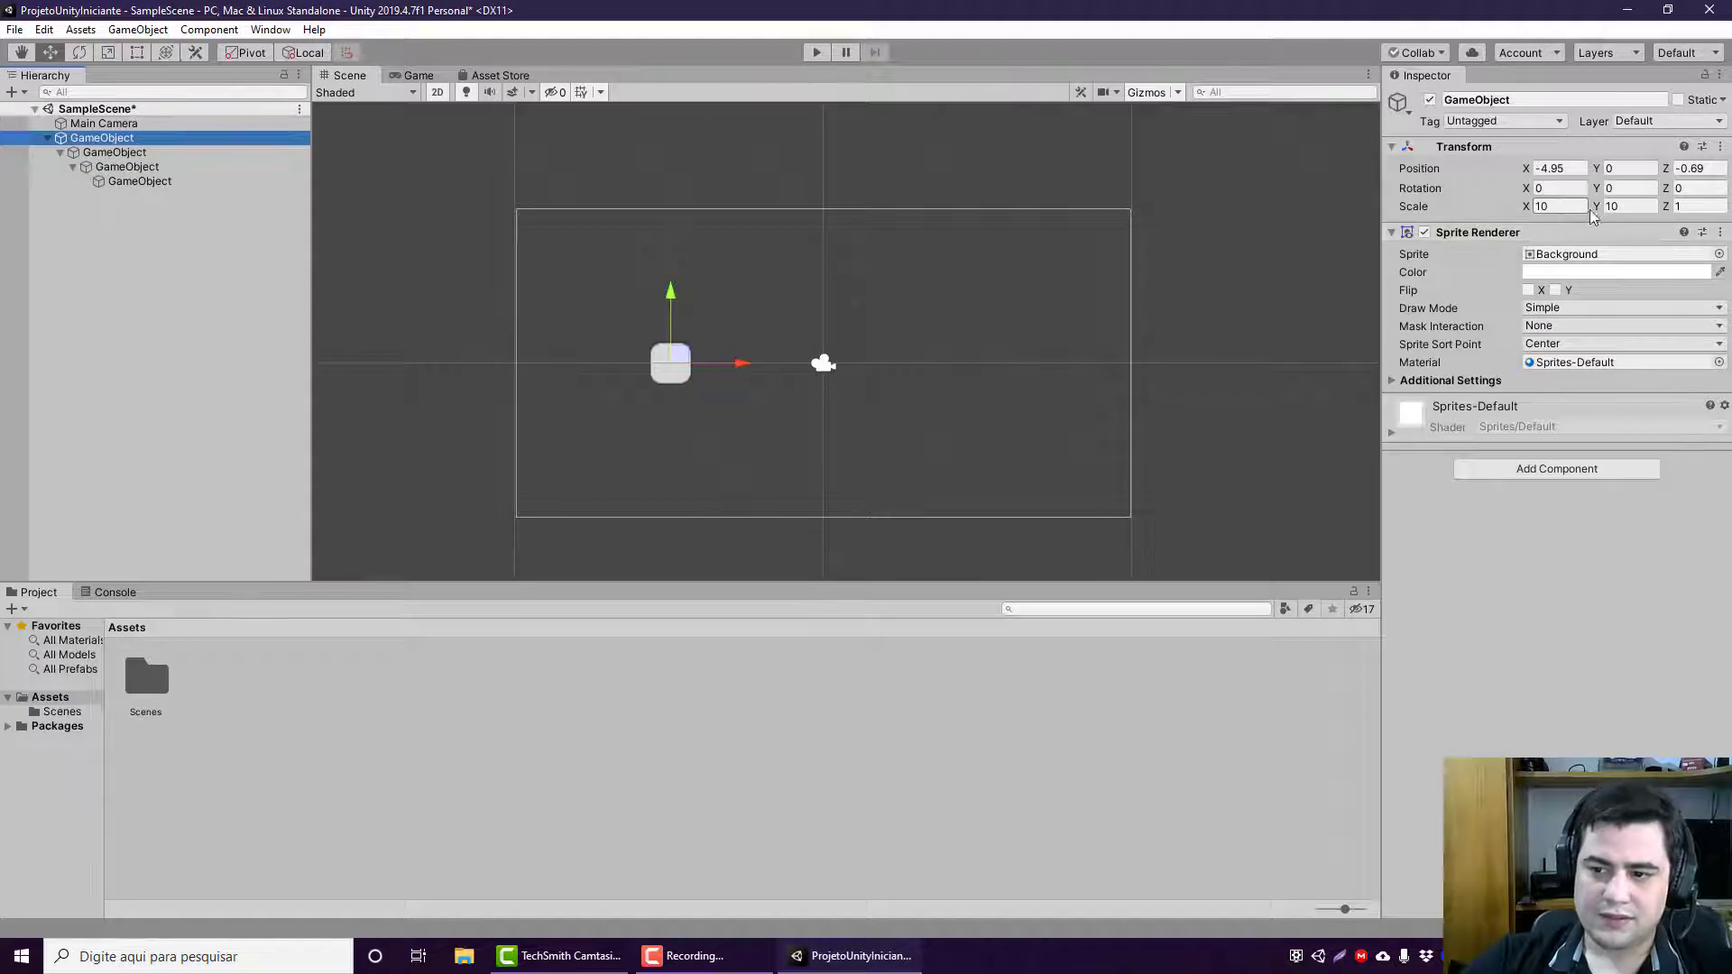
{"action": "left_click", "coordinate": [129, 154]}
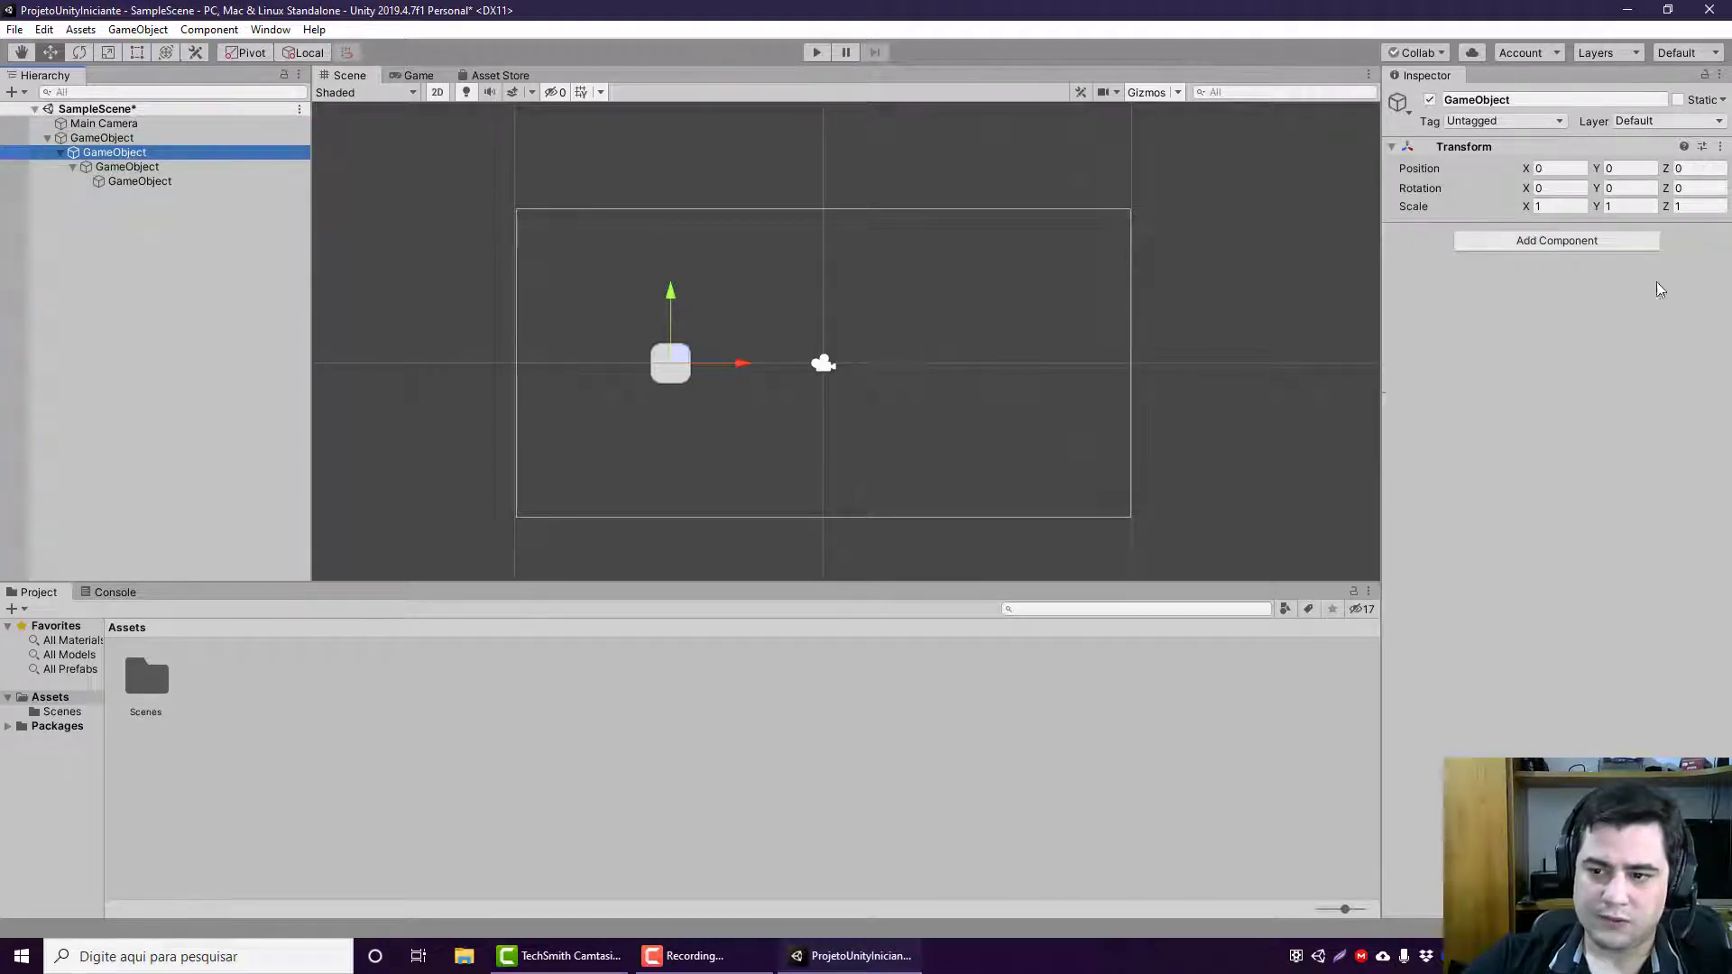
{"action": "left_click", "coordinate": [159, 162]}
{"action": "left_click", "coordinate": [140, 180]}
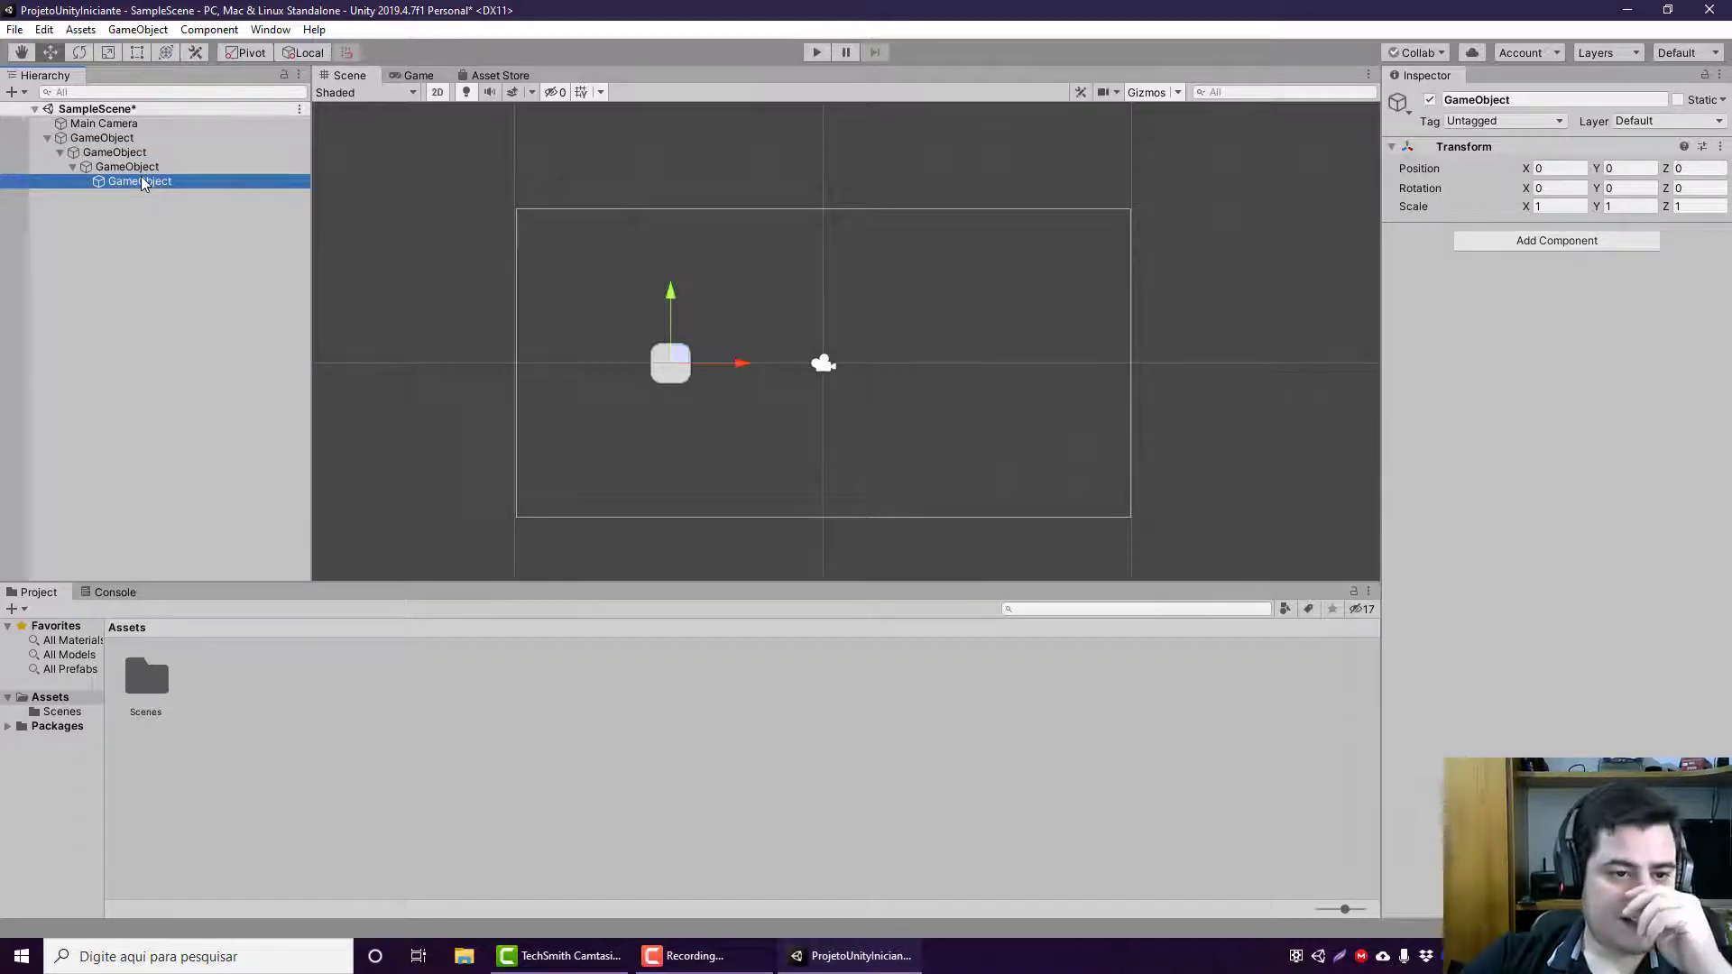
{"action": "left_click", "coordinate": [155, 153]}
{"action": "double_click", "coordinate": [155, 166]}
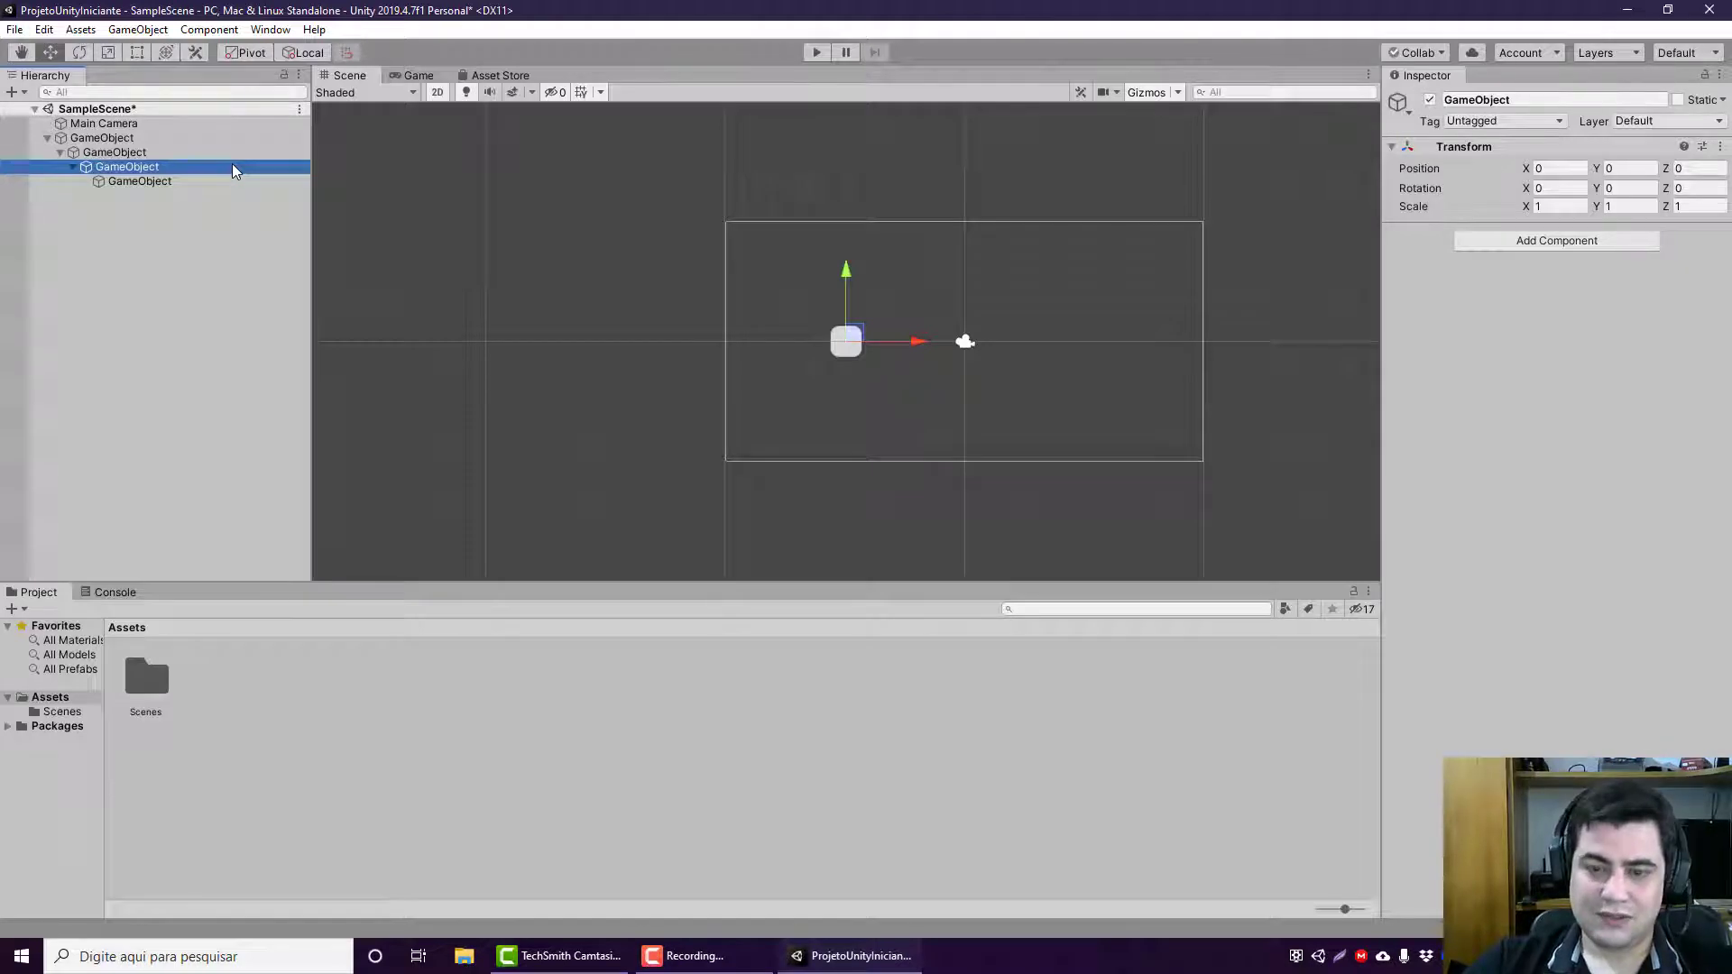
Step: Examine the hierarchy levels, going through the Main Camera, the parent GameObject and each of its nested children
{"action": "left_click", "coordinate": [217, 138]}
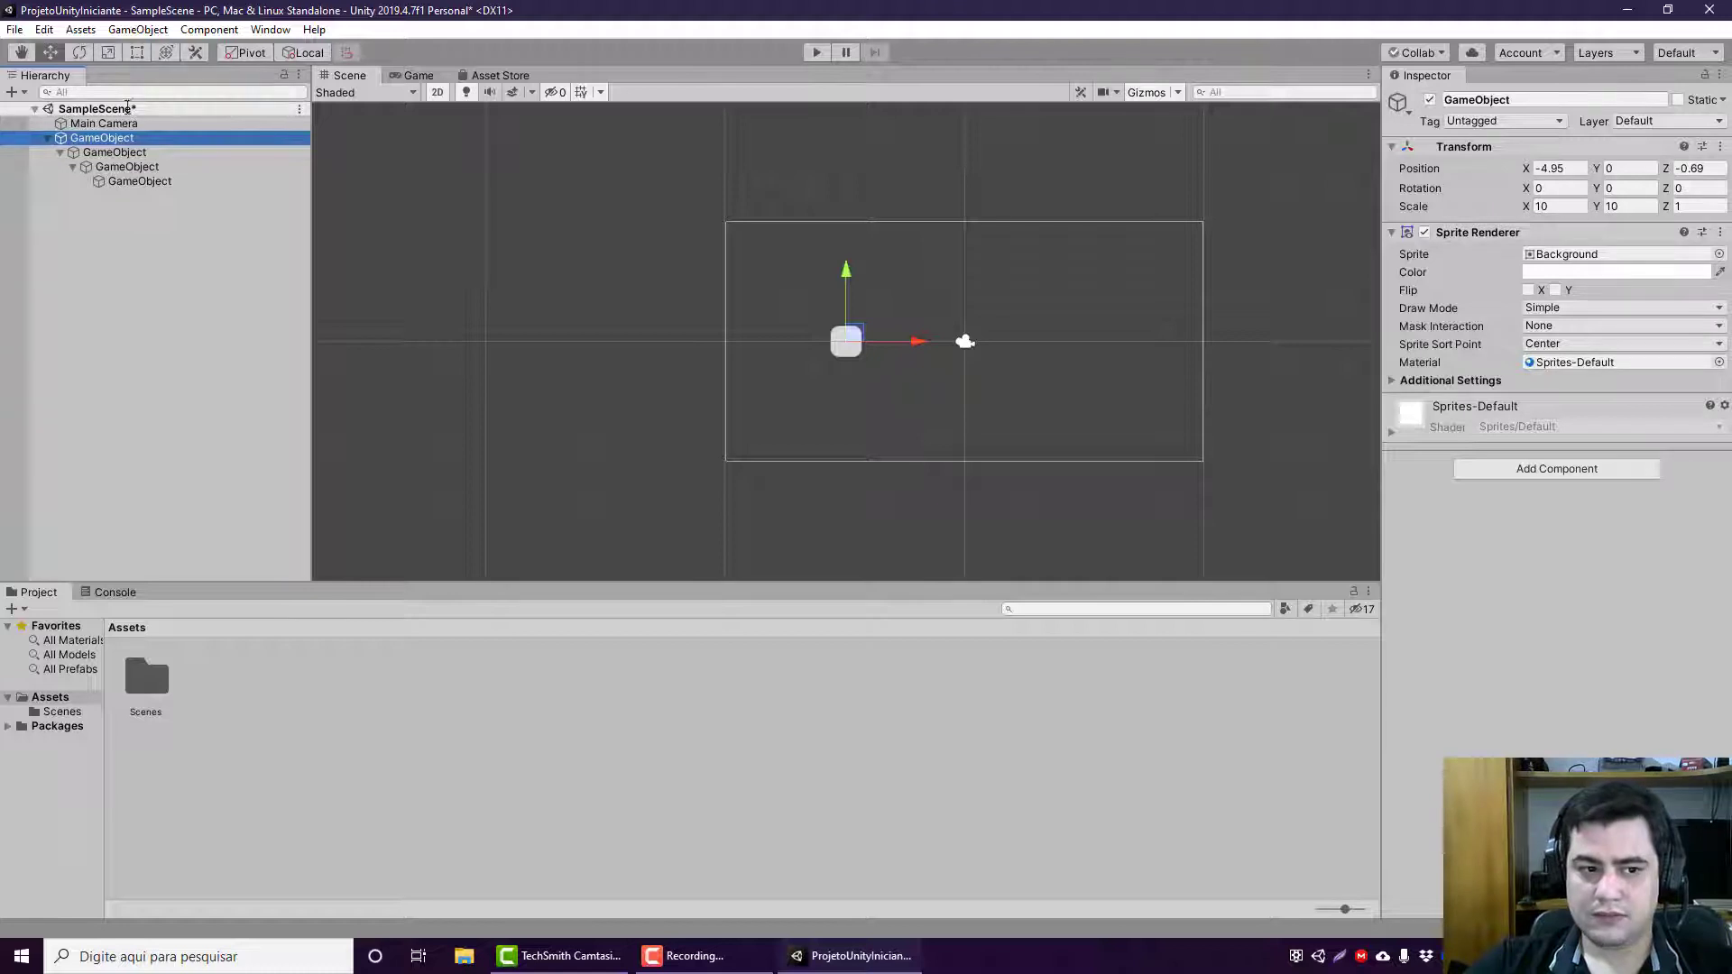
{"action": "left_click", "coordinate": [127, 154]}
{"action": "left_click", "coordinate": [136, 168]}
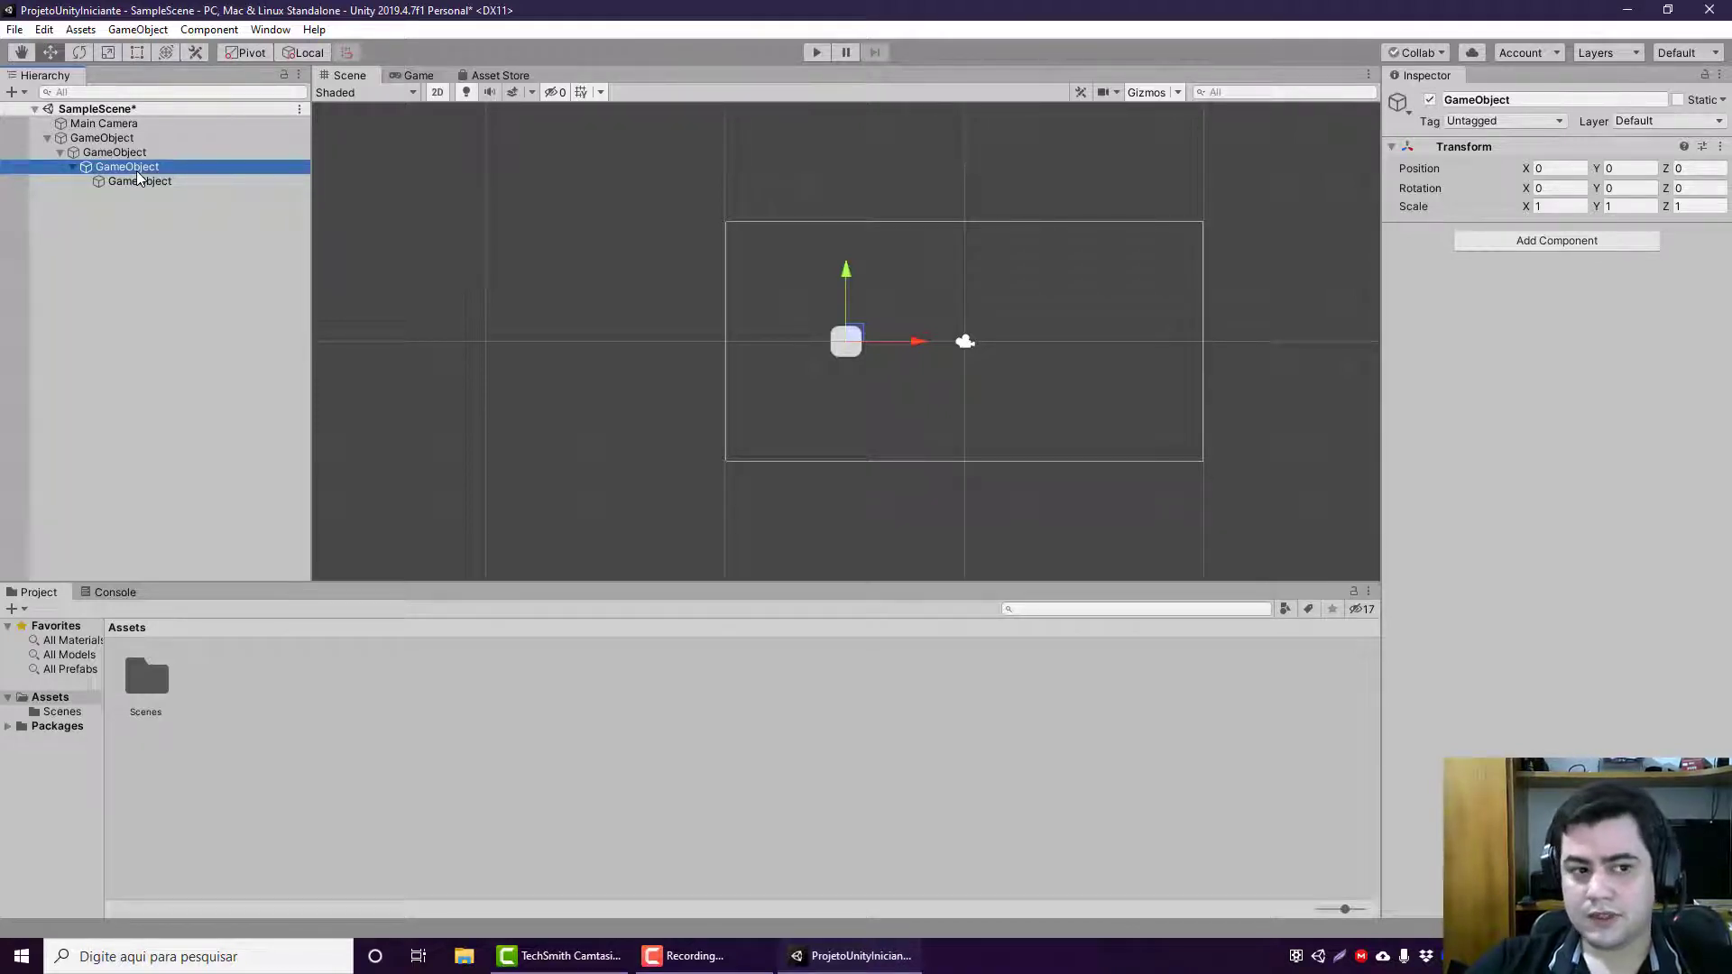
{"action": "left_click", "coordinate": [163, 137]}
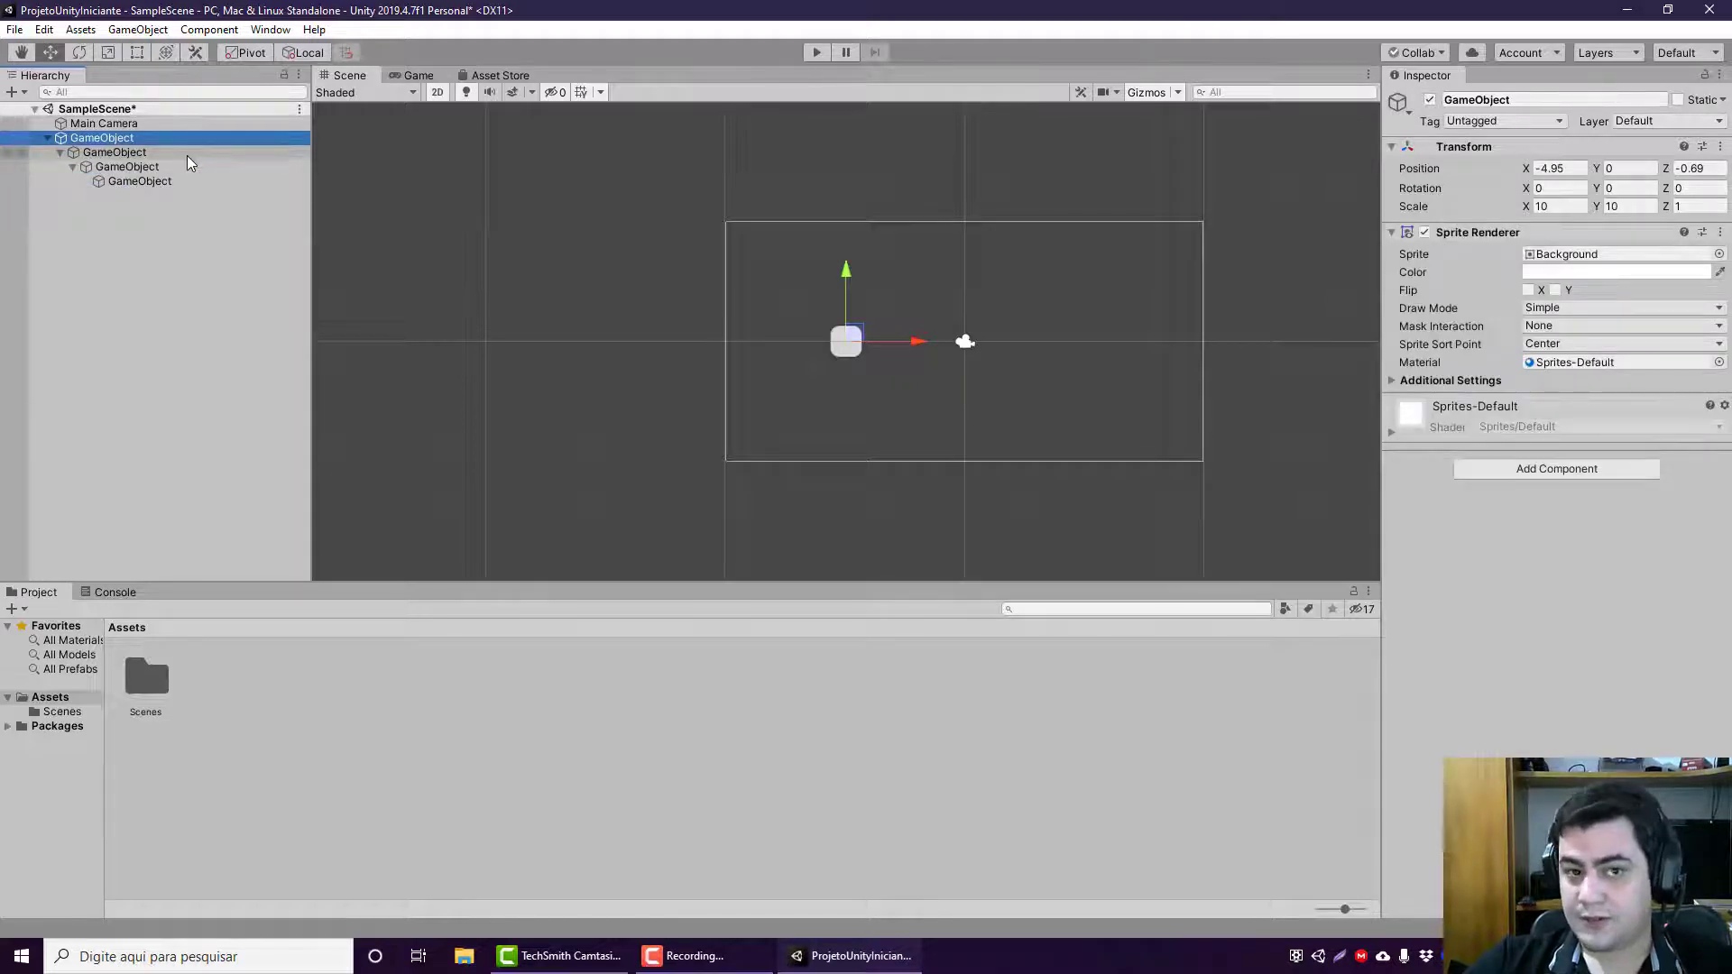
{"action": "left_click", "coordinate": [197, 154]}
{"action": "left_click", "coordinate": [228, 123]}
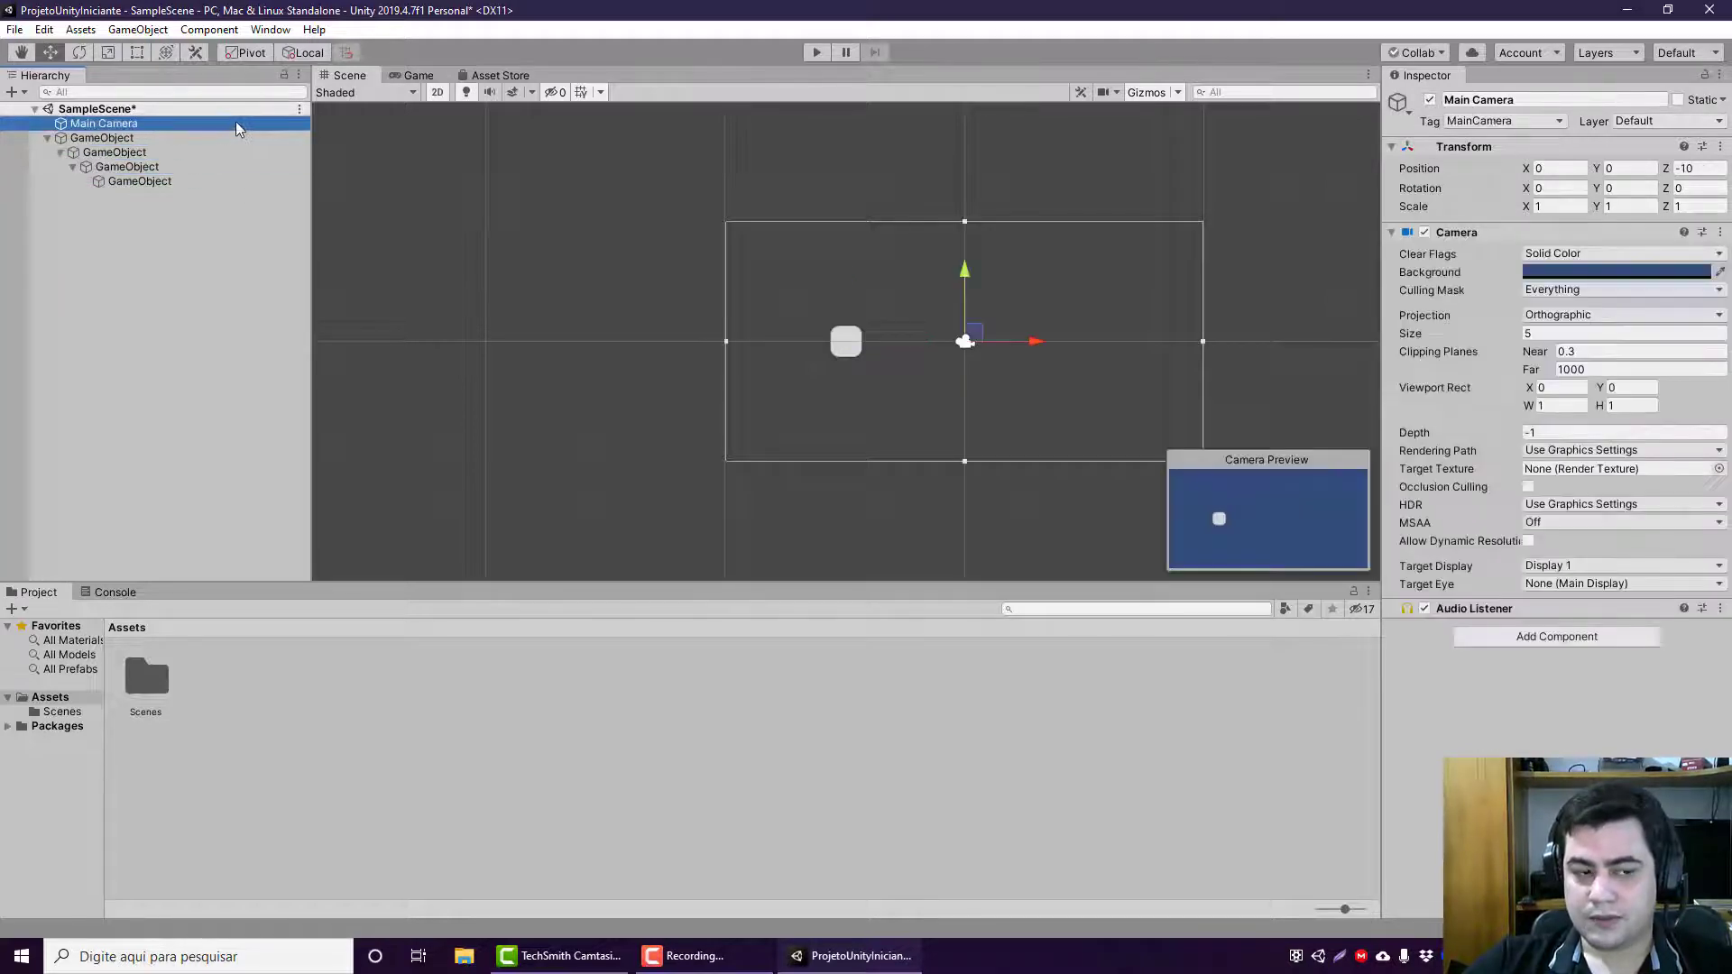
{"action": "left_click", "coordinate": [229, 137]}
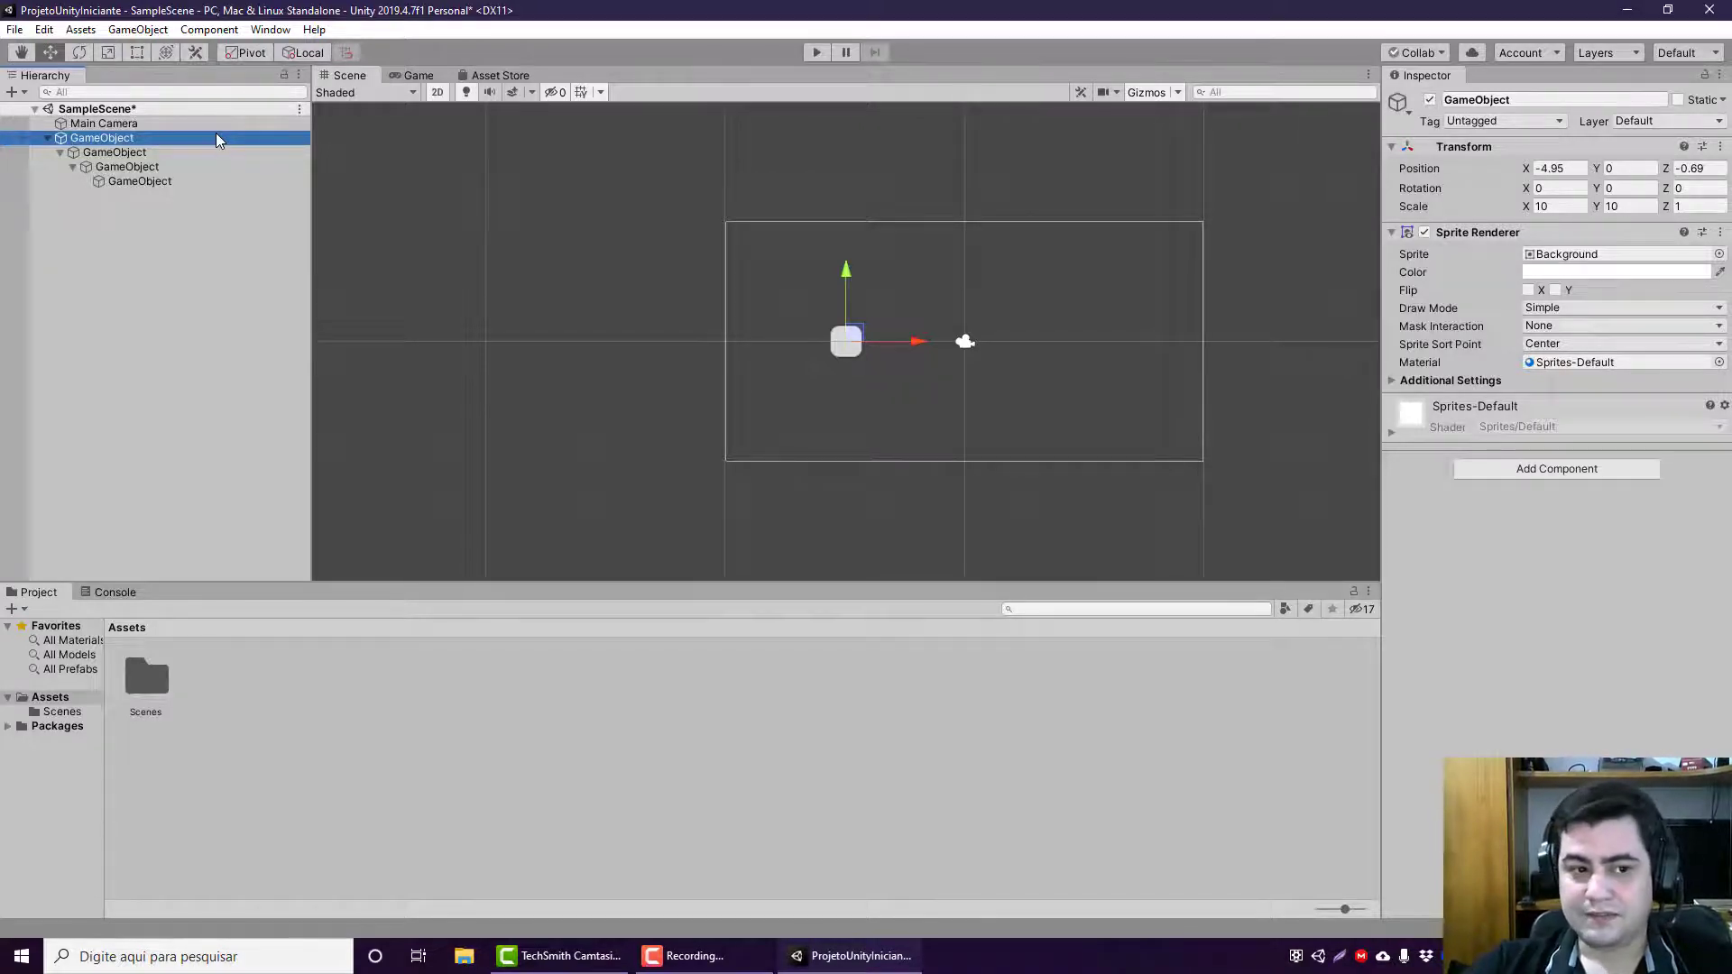
{"action": "left_click", "coordinate": [135, 152]}
{"action": "left_click", "coordinate": [104, 182]}
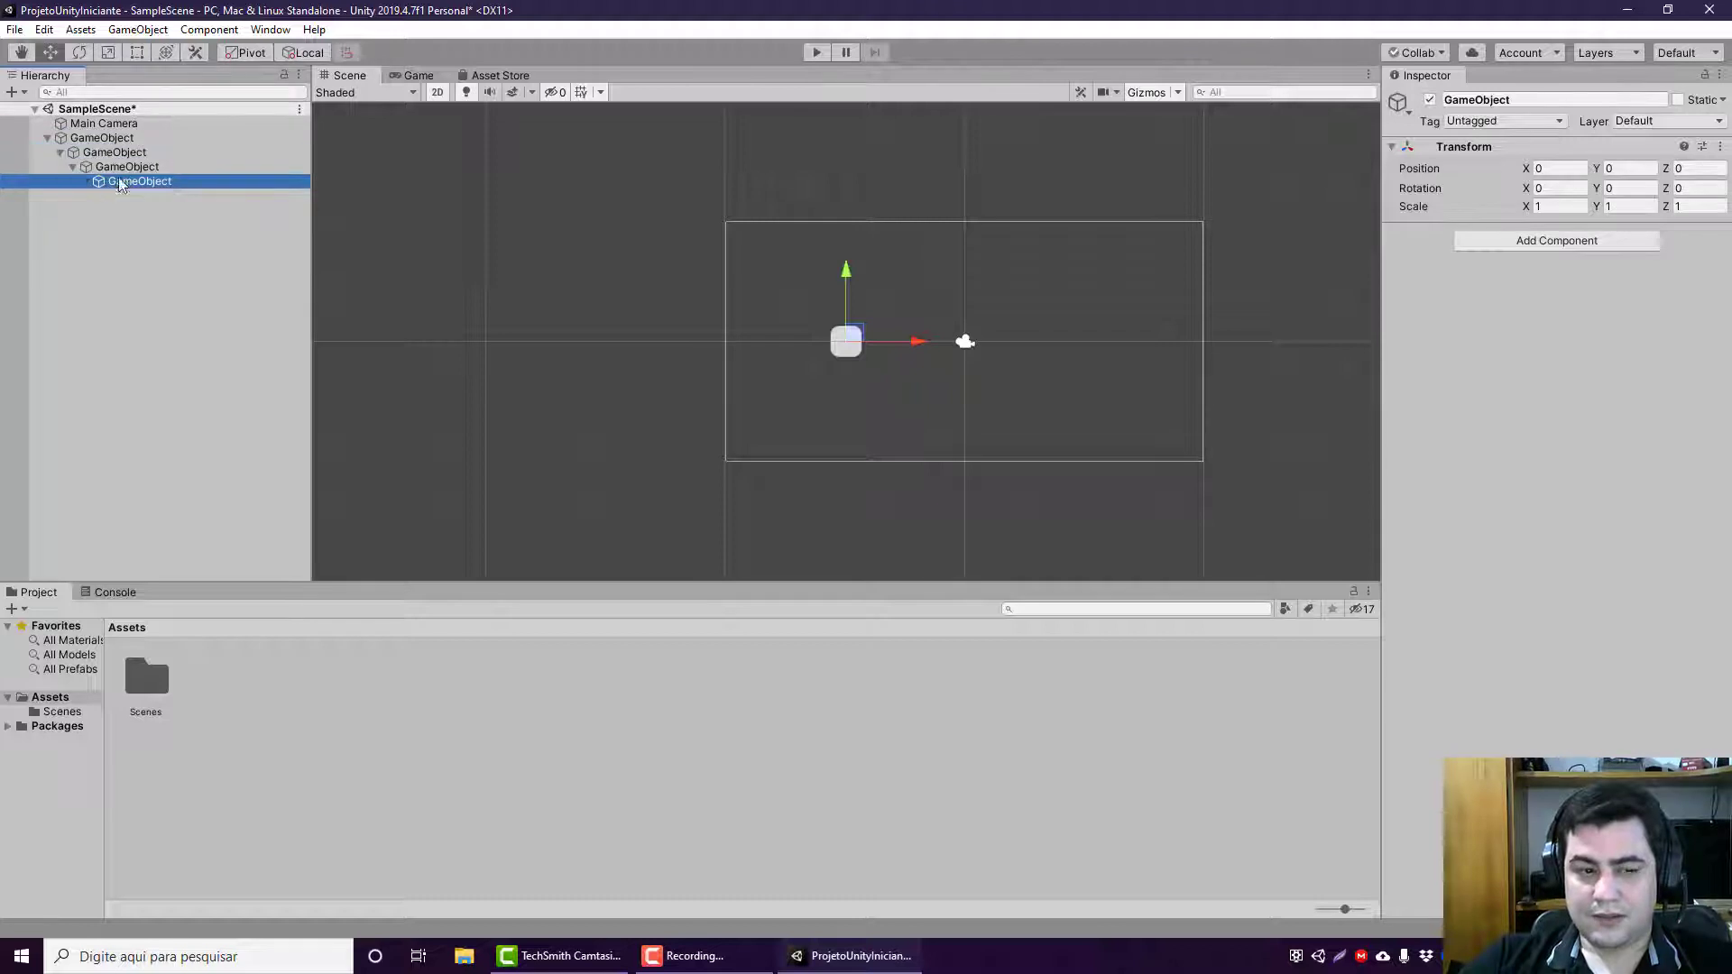
{"action": "left_click", "coordinate": [125, 167]}
{"action": "left_click", "coordinate": [141, 153]}
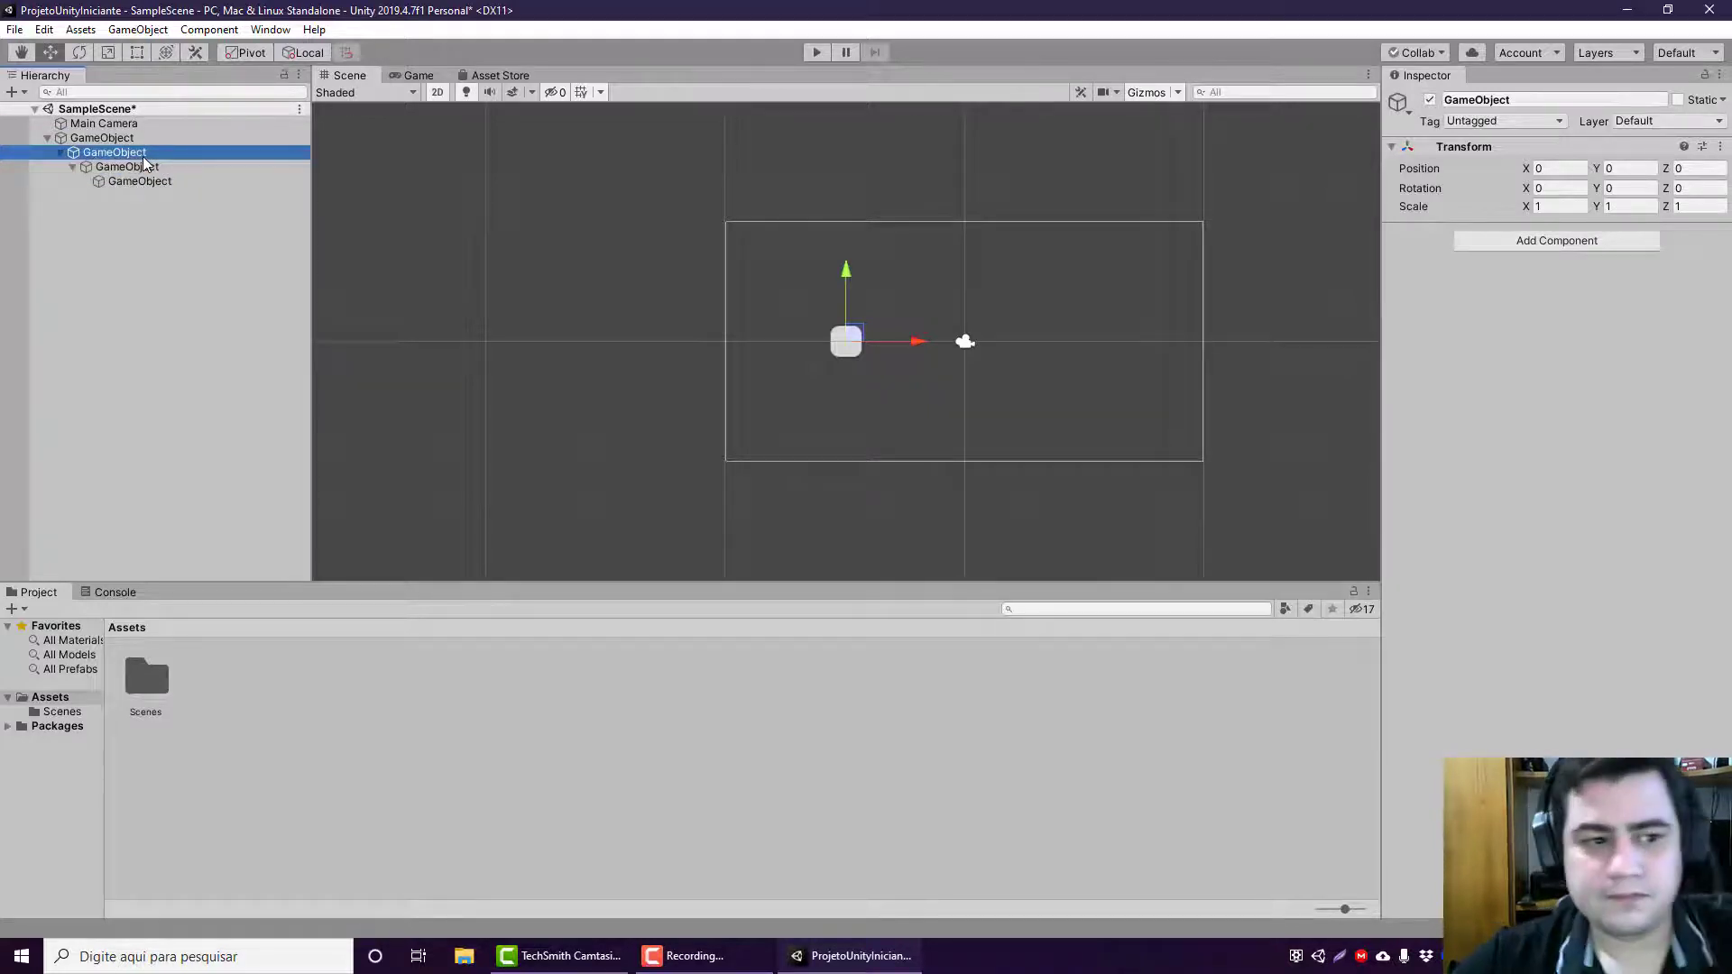
{"action": "left_click", "coordinate": [193, 186], "text": "shift"}
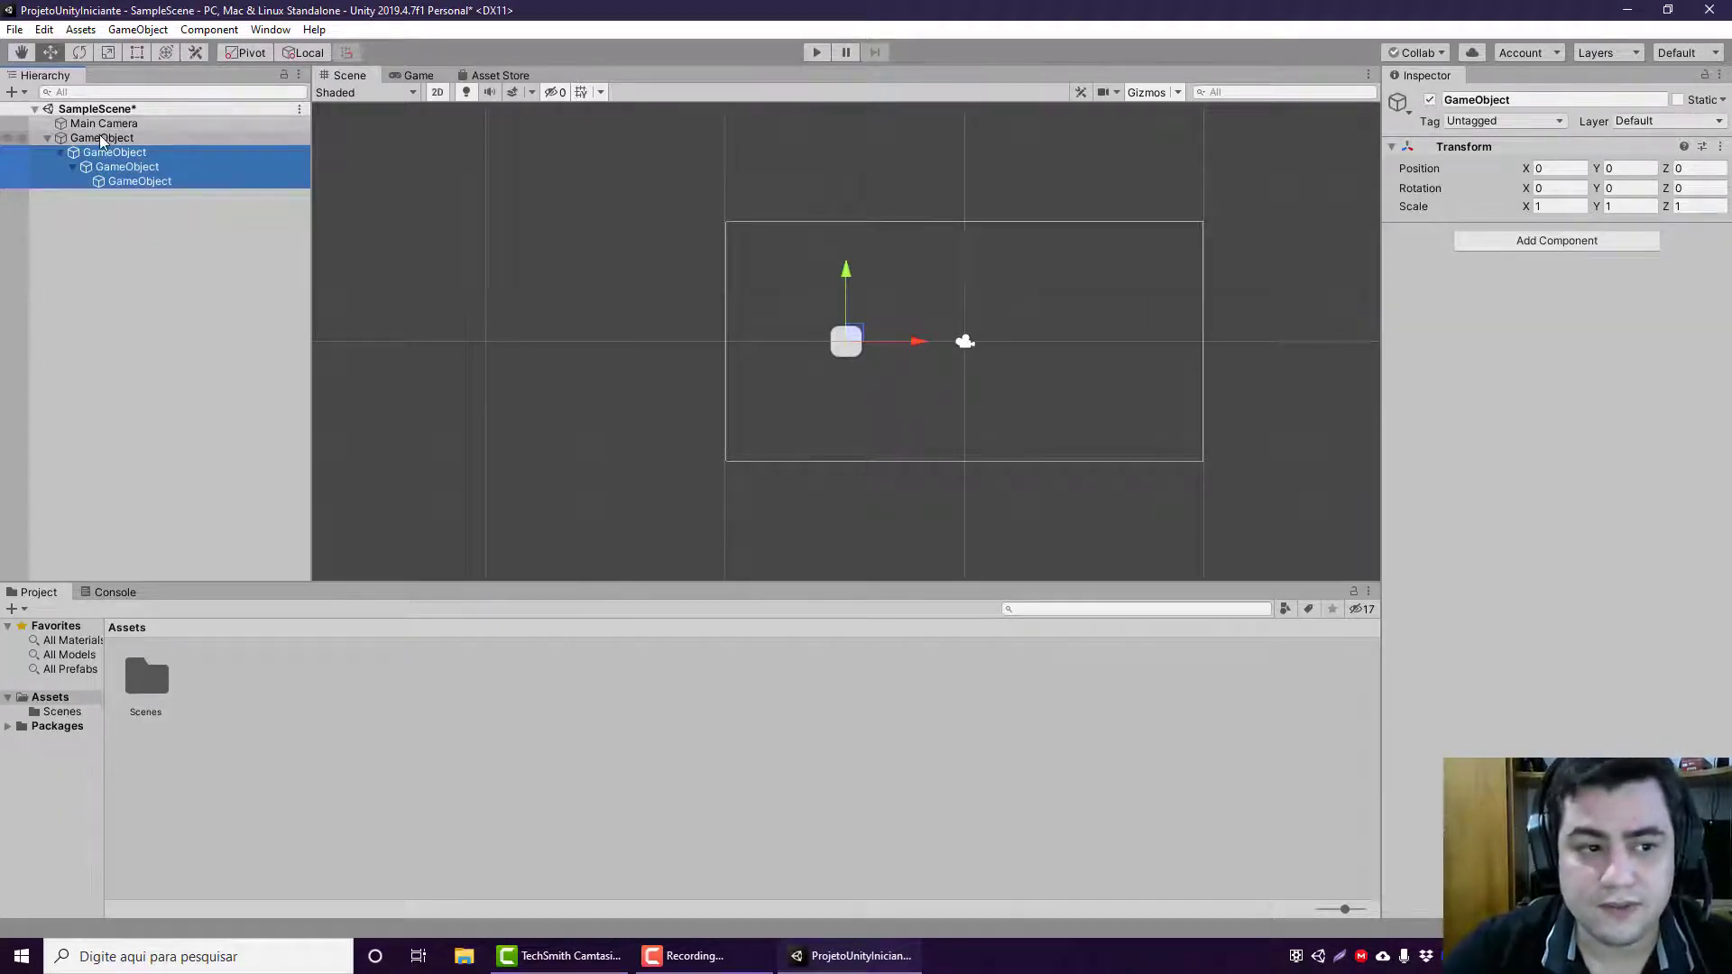
{"action": "left_click", "coordinate": [196, 184]}
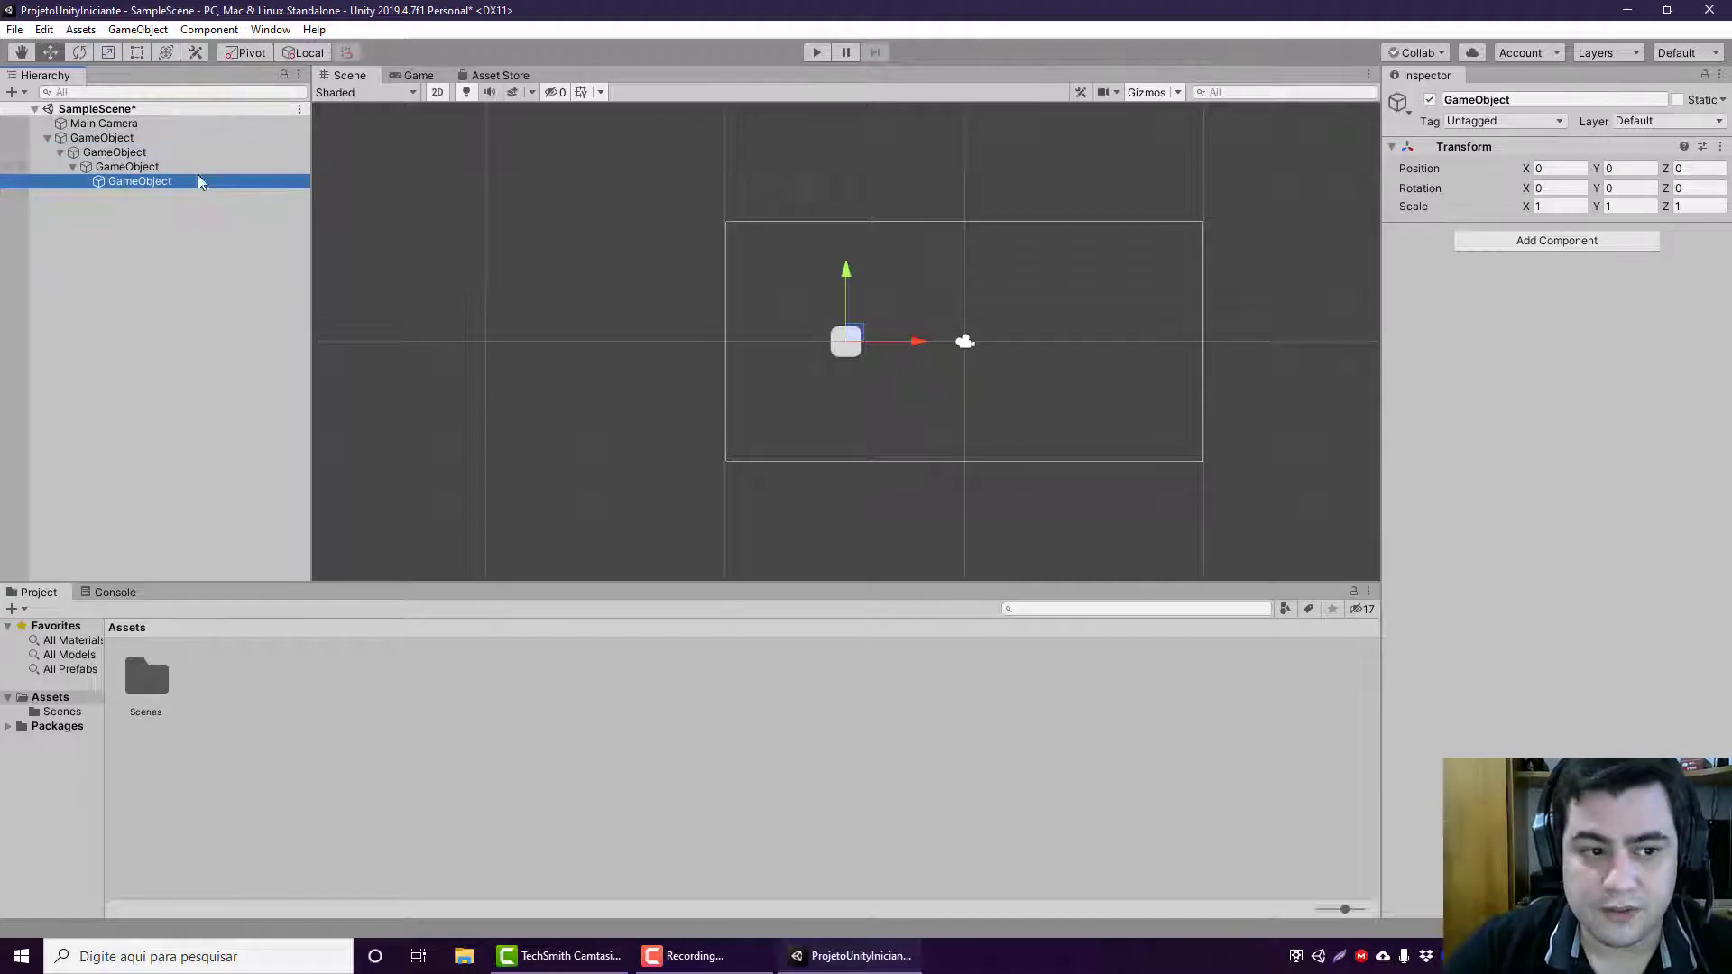
{"action": "left_click", "coordinate": [212, 166]}
Step: Rename the parent GameObject to Pai and its direct child to Filho
{"action": "left_click", "coordinate": [223, 137]}
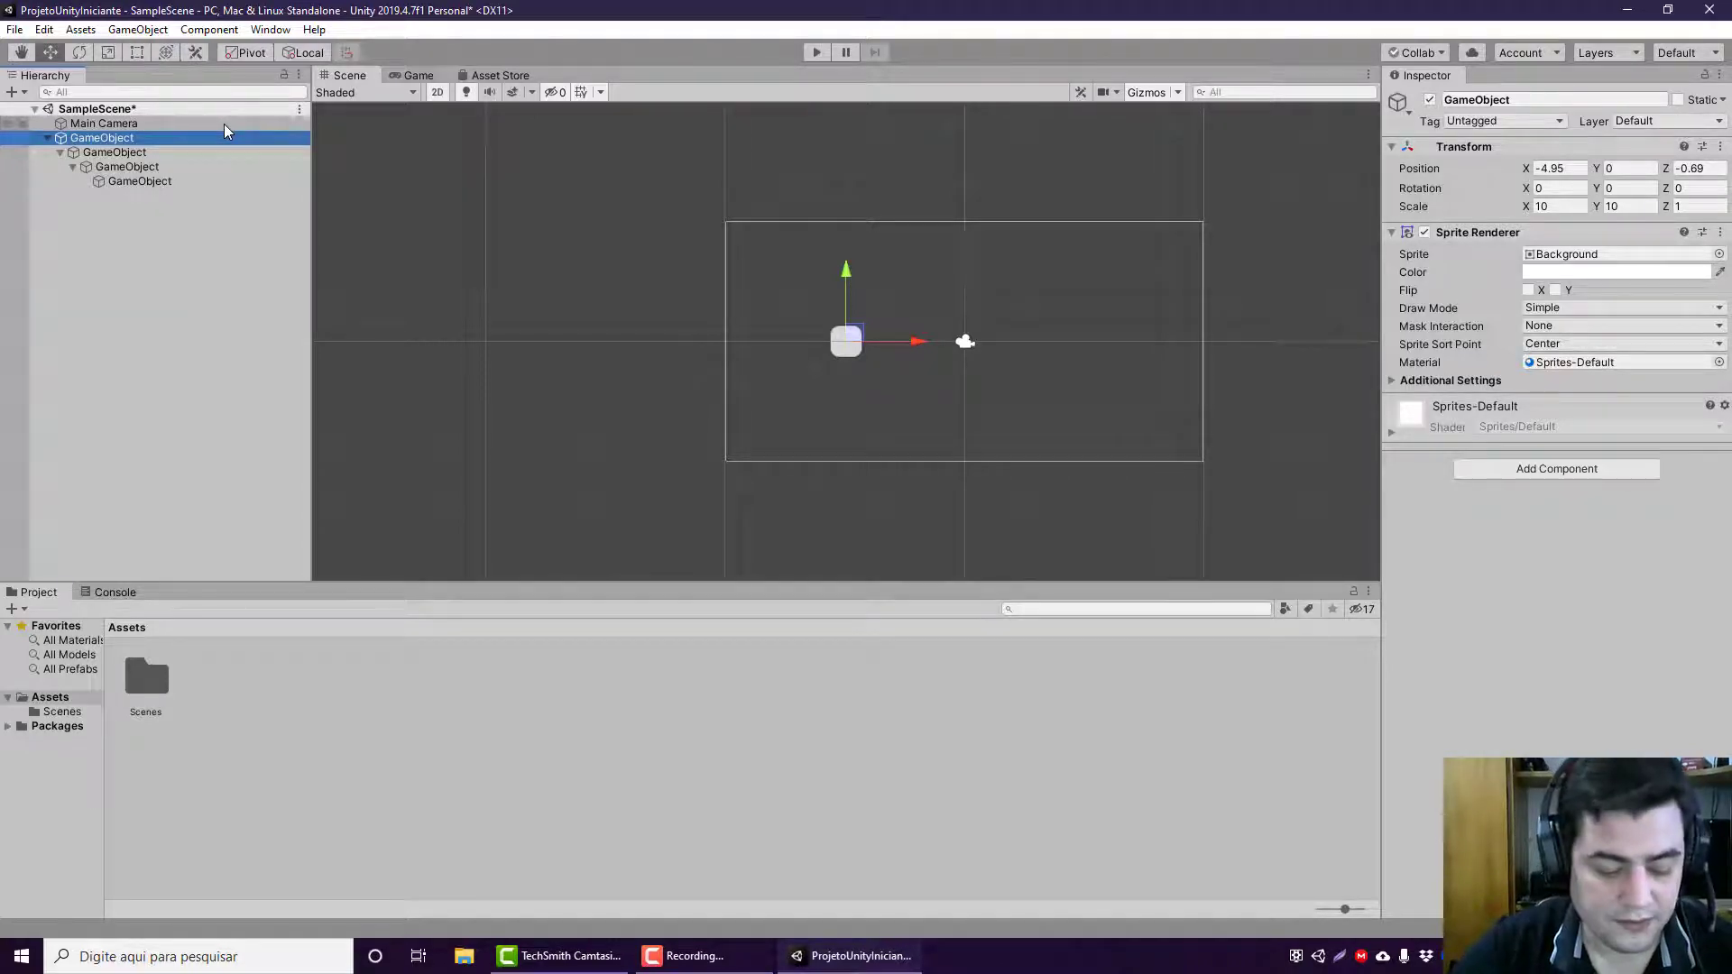
{"action": "key", "text": "F2"}
{"action": "type", "text": "Pai"}
{"action": "key", "text": "Return"}
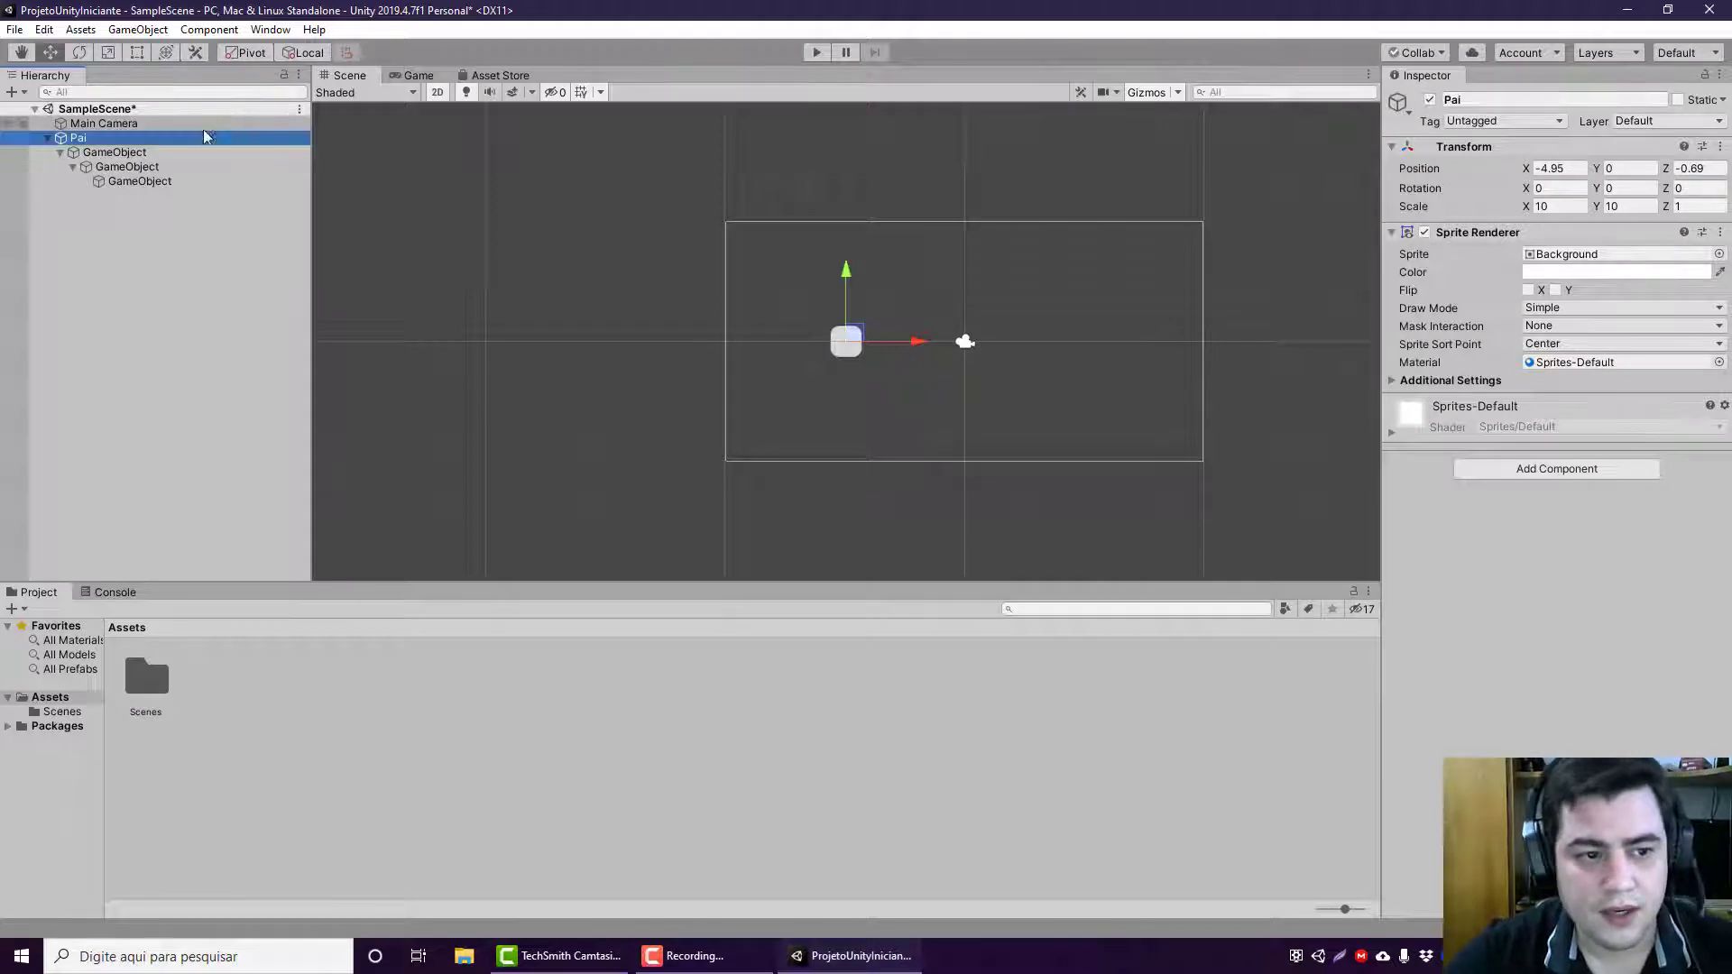
{"action": "left_click", "coordinate": [120, 156]}
{"action": "key", "text": "F2"}
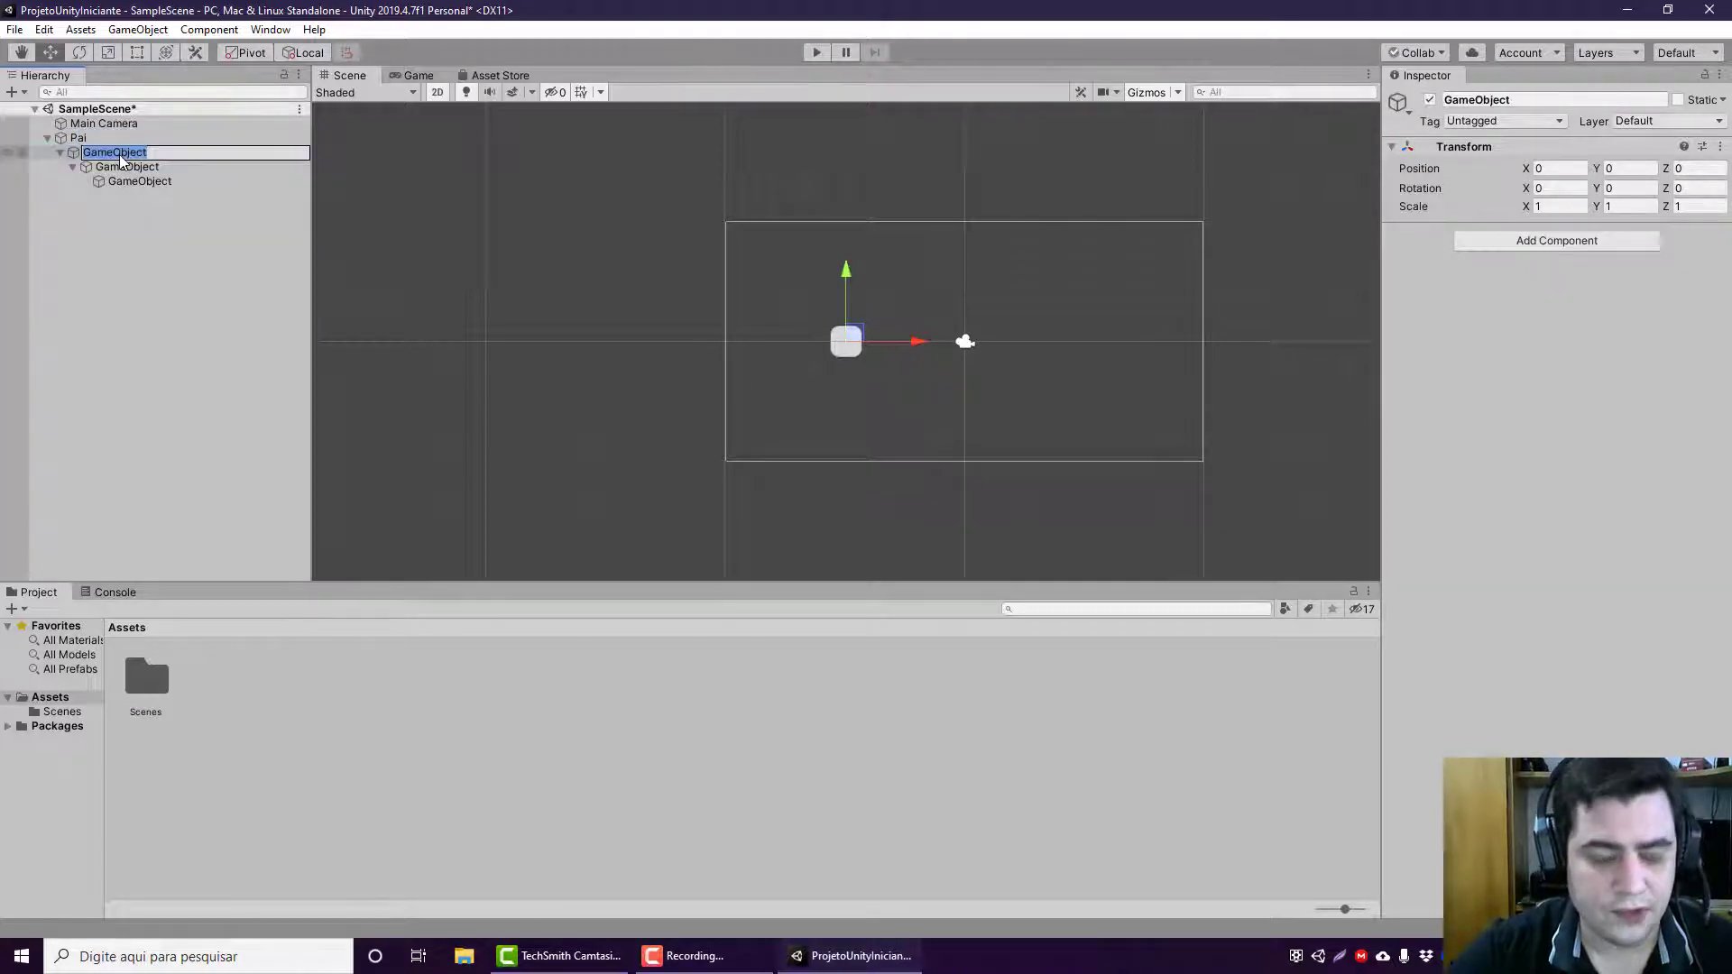
{"action": "type", "text": "Filho"}
{"action": "key", "text": "Return"}
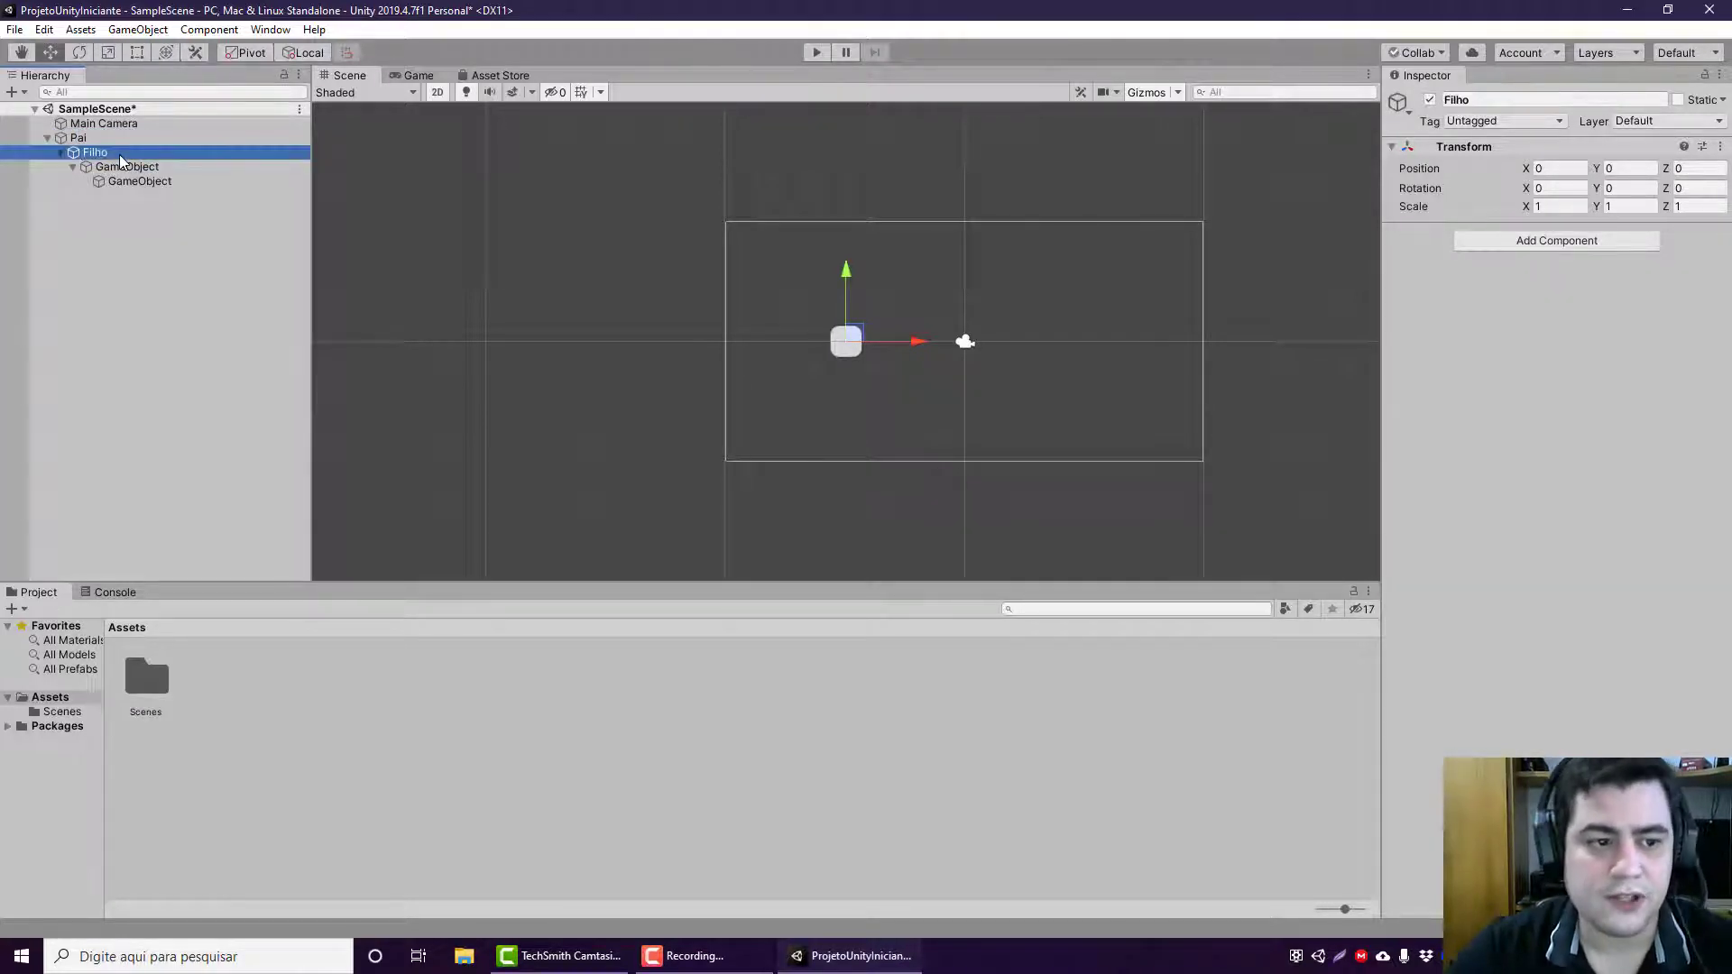
Step: Review the parent-child relationship between Pai, Filho and the two GameObjects nested below them
{"action": "left_click", "coordinate": [127, 138]}
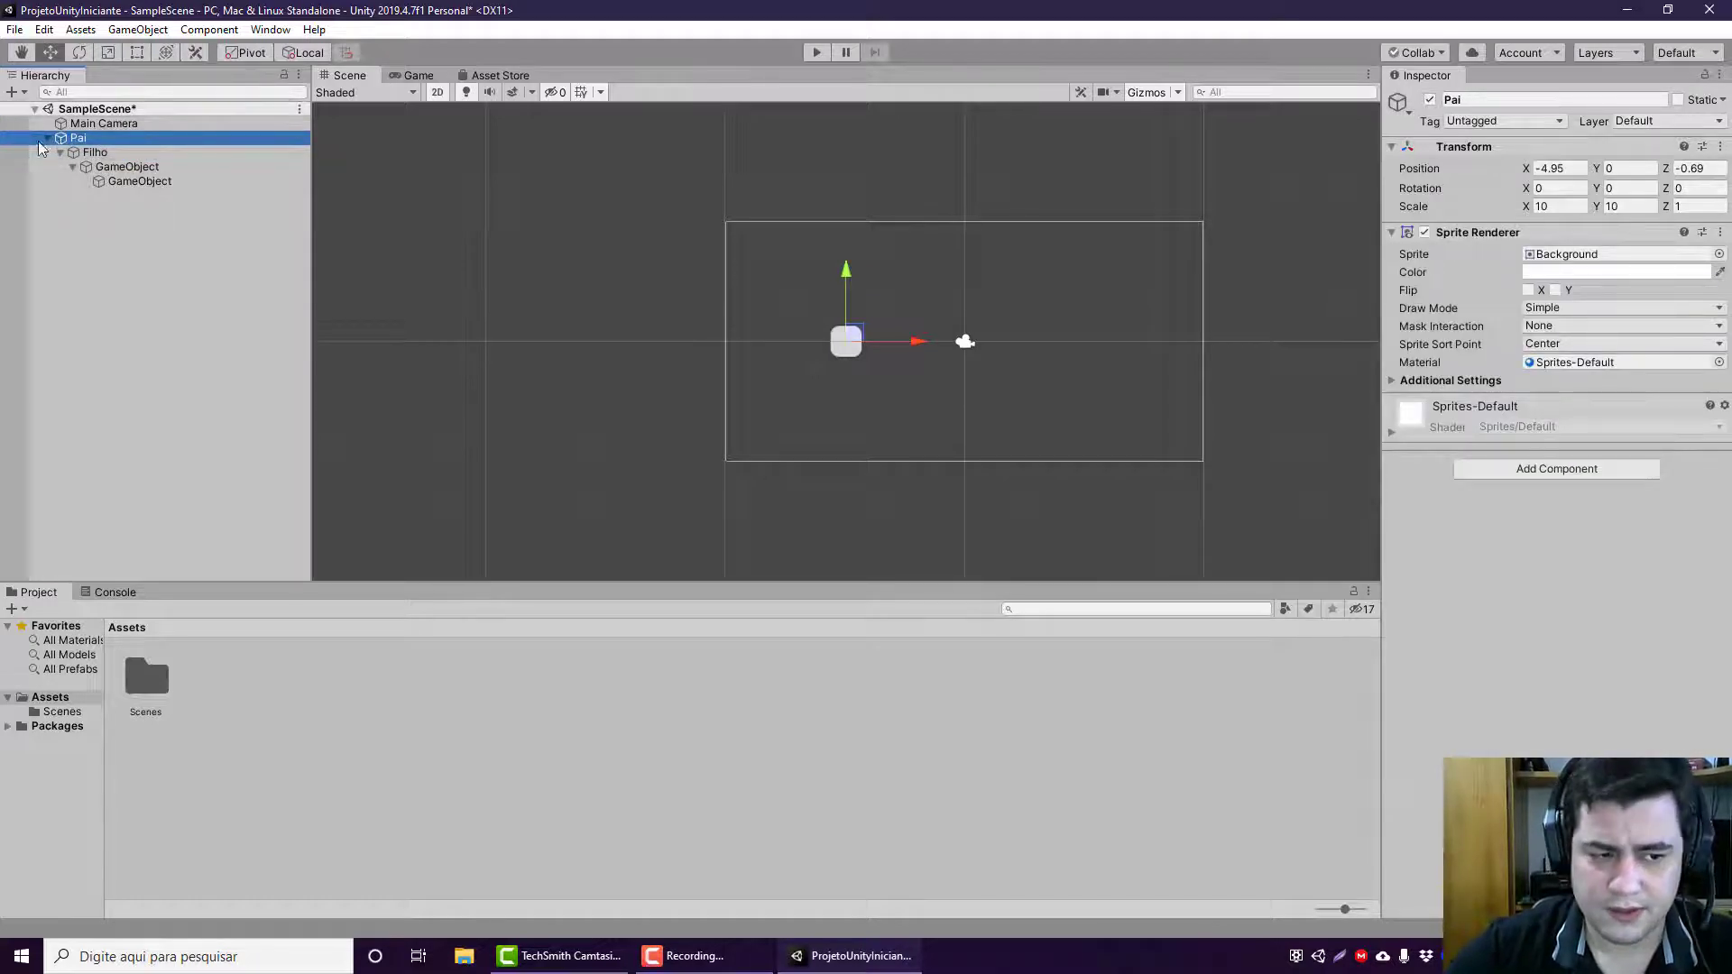
{"action": "left_click", "coordinate": [110, 139]}
{"action": "left_click", "coordinate": [101, 152]}
{"action": "left_click", "coordinate": [104, 137]}
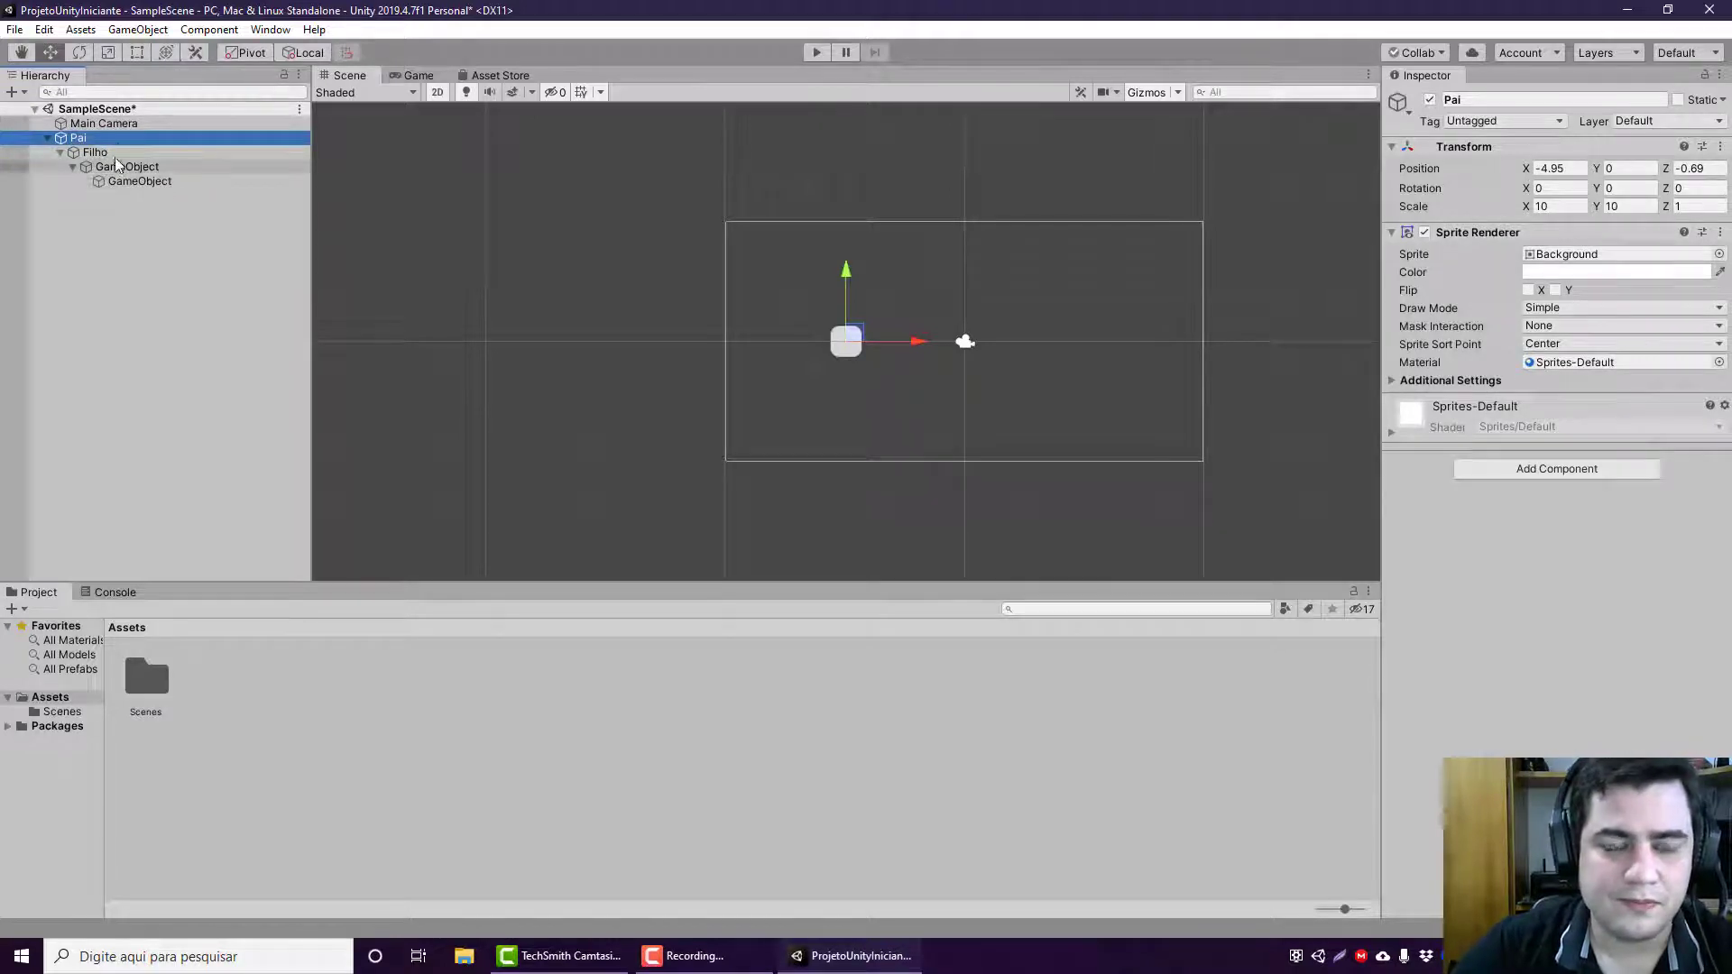
{"action": "left_click", "coordinate": [122, 182]}
{"action": "left_click", "coordinate": [128, 168]}
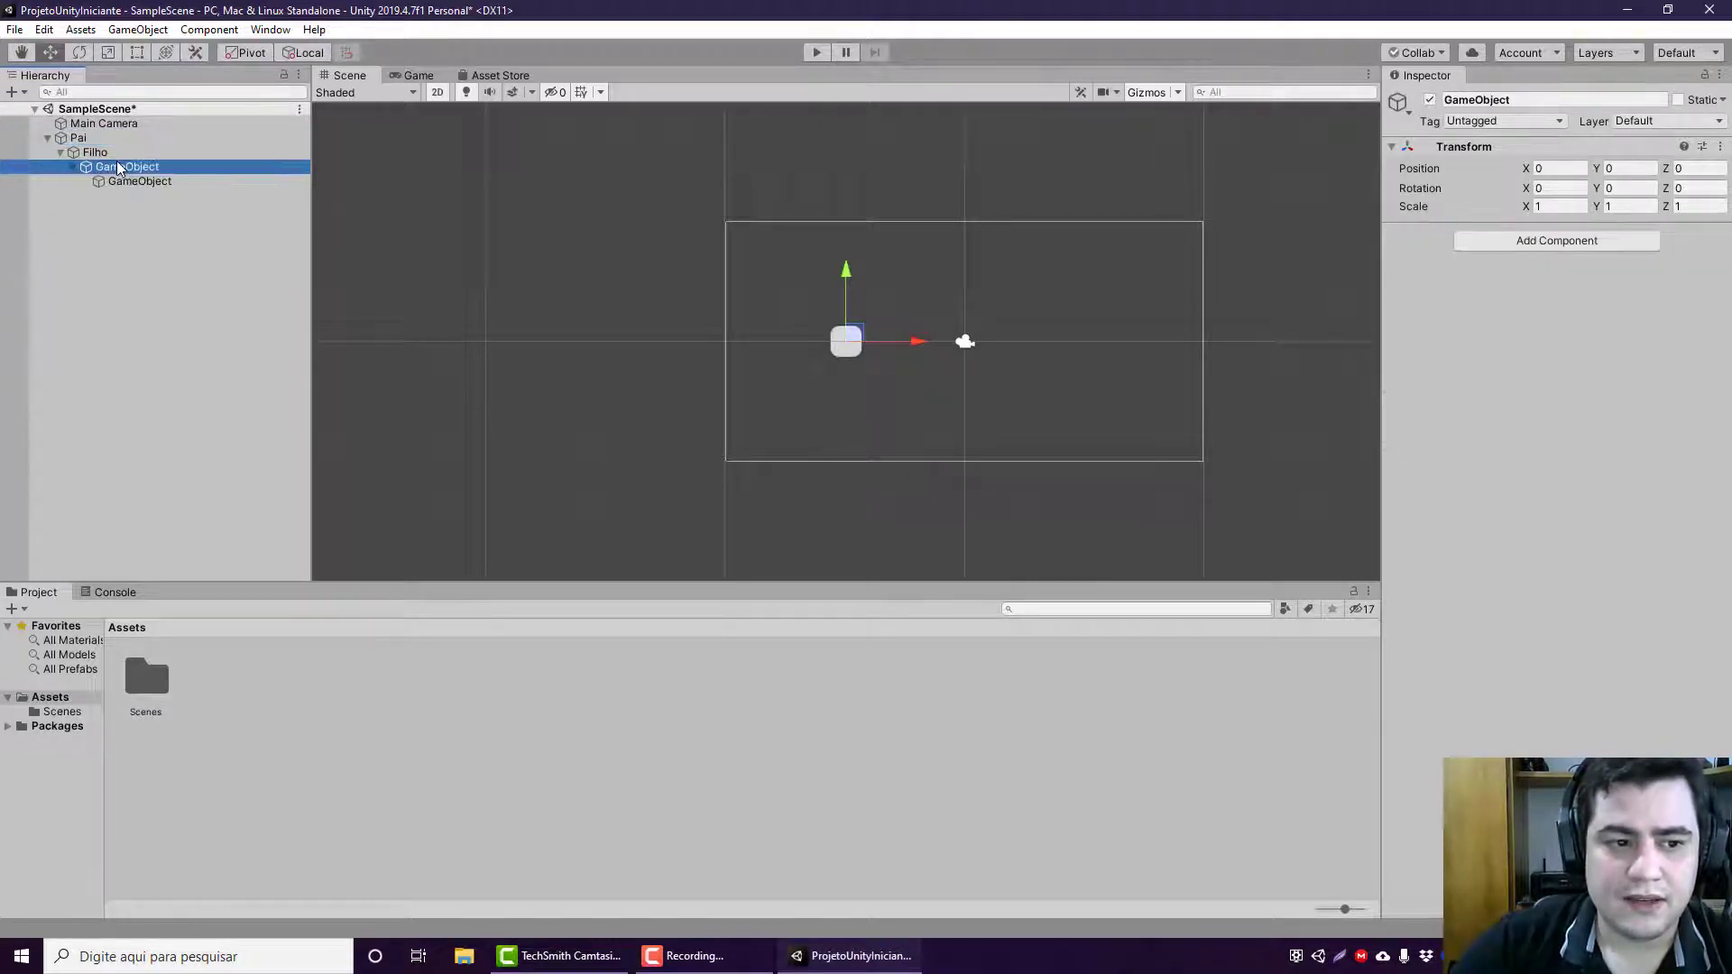
{"action": "left_click", "coordinate": [111, 154]}
{"action": "left_click", "coordinate": [106, 141]}
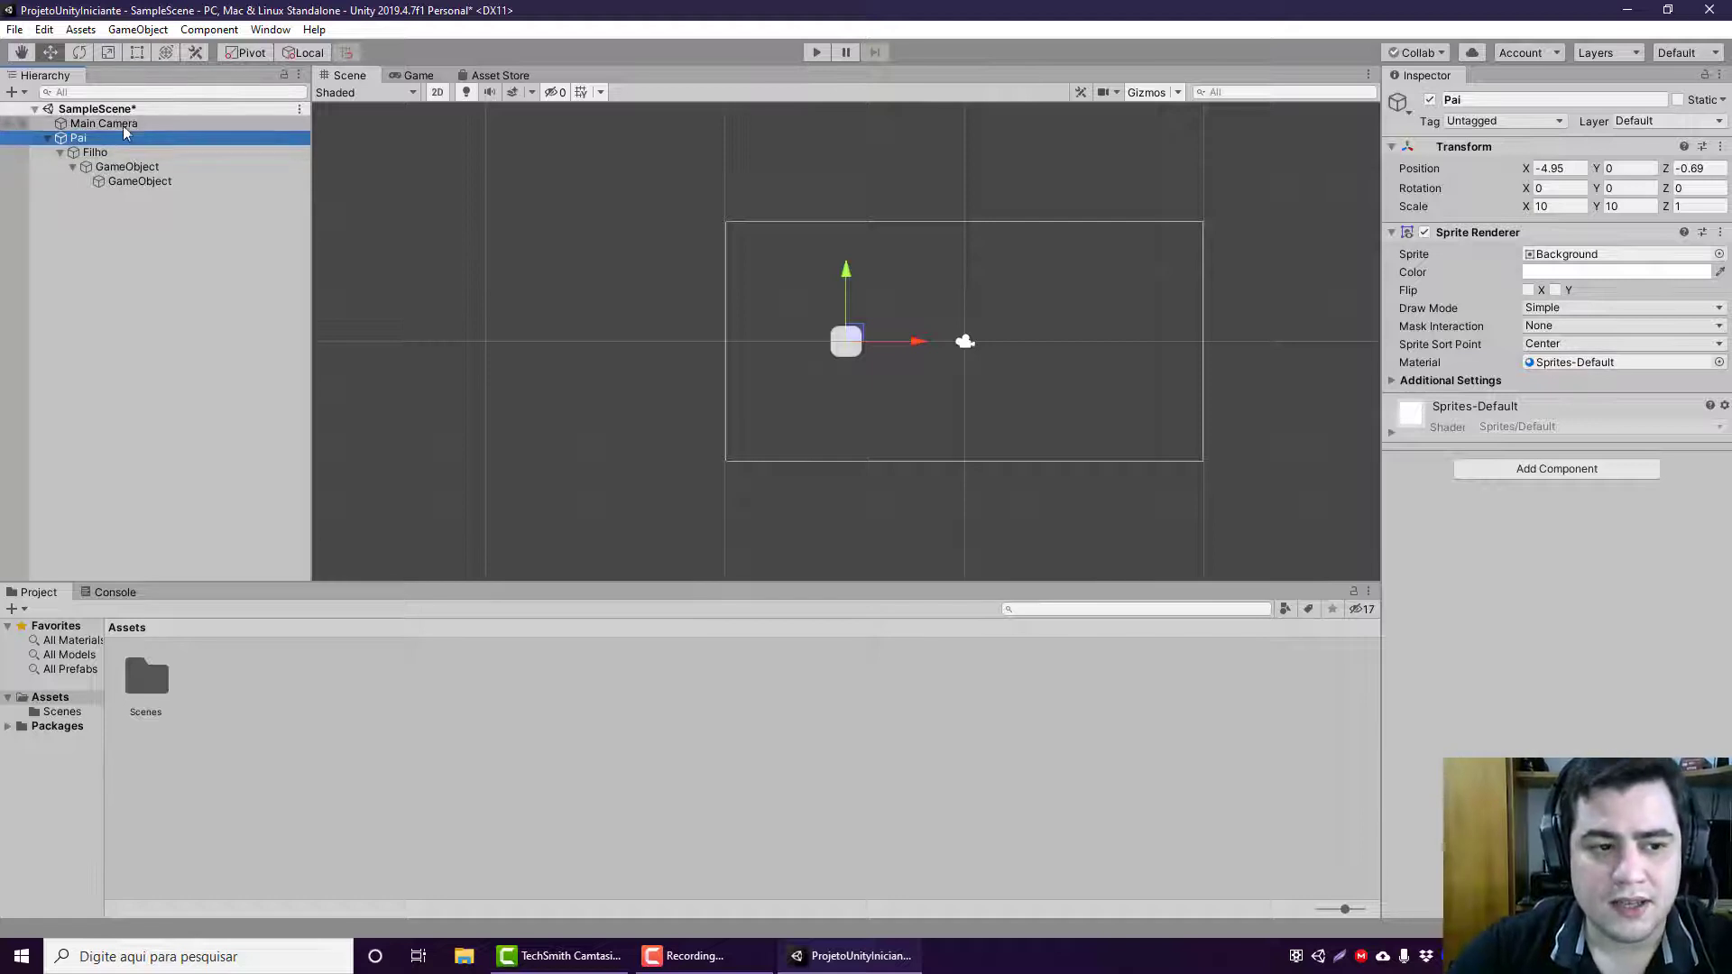
Step: Delete Filho together with the two GameObjects nested under it
{"action": "left_click", "coordinate": [112, 152]}
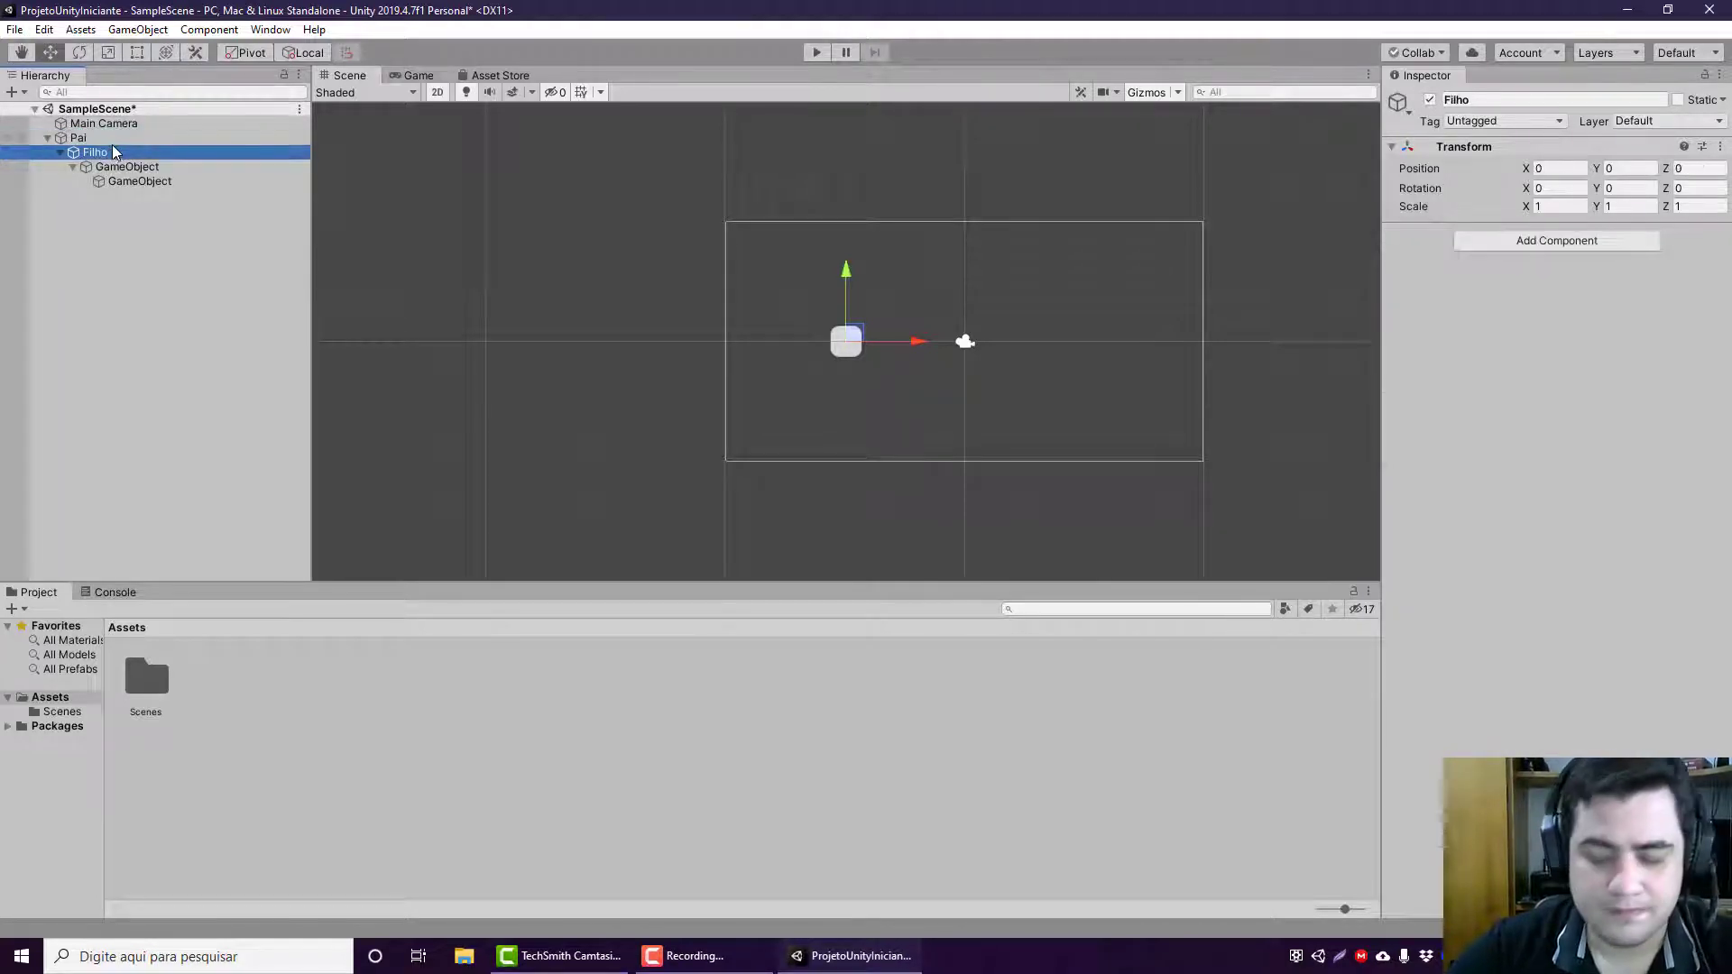
{"action": "key", "text": "shift+Down"}
{"action": "key", "text": "shift+Down"}
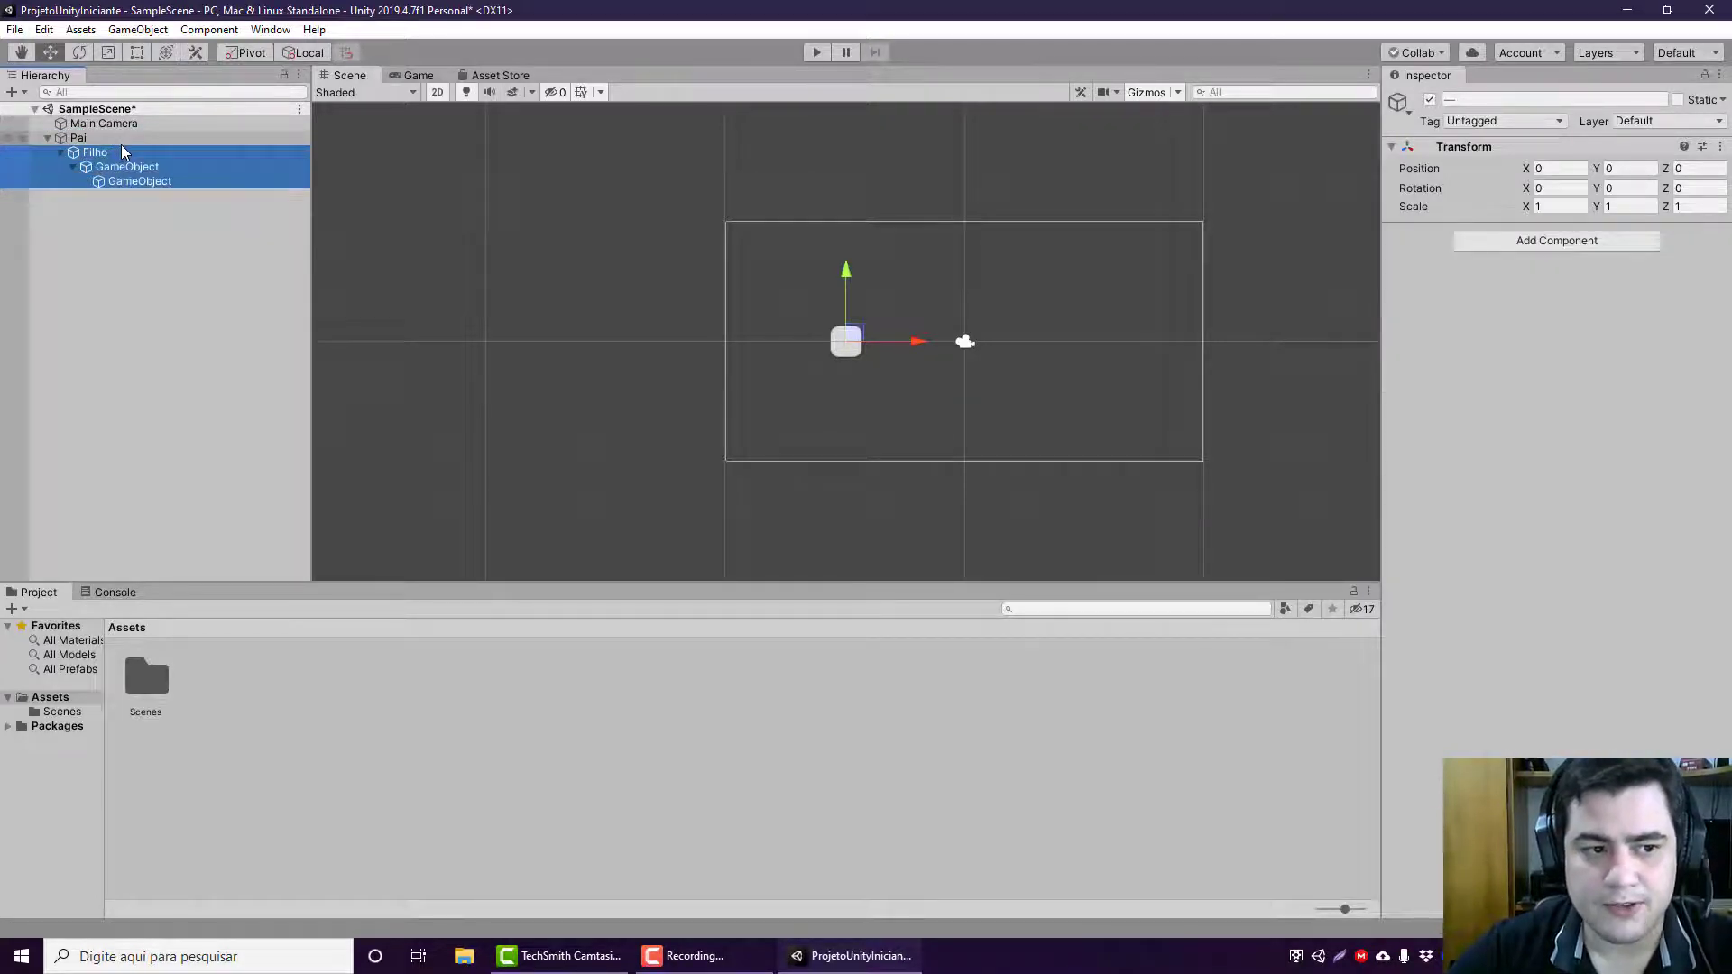
{"action": "key", "text": "Delete"}
Step: Rename the Pai object to GO
{"action": "left_click", "coordinate": [122, 141]}
{"action": "key", "text": "F2"}
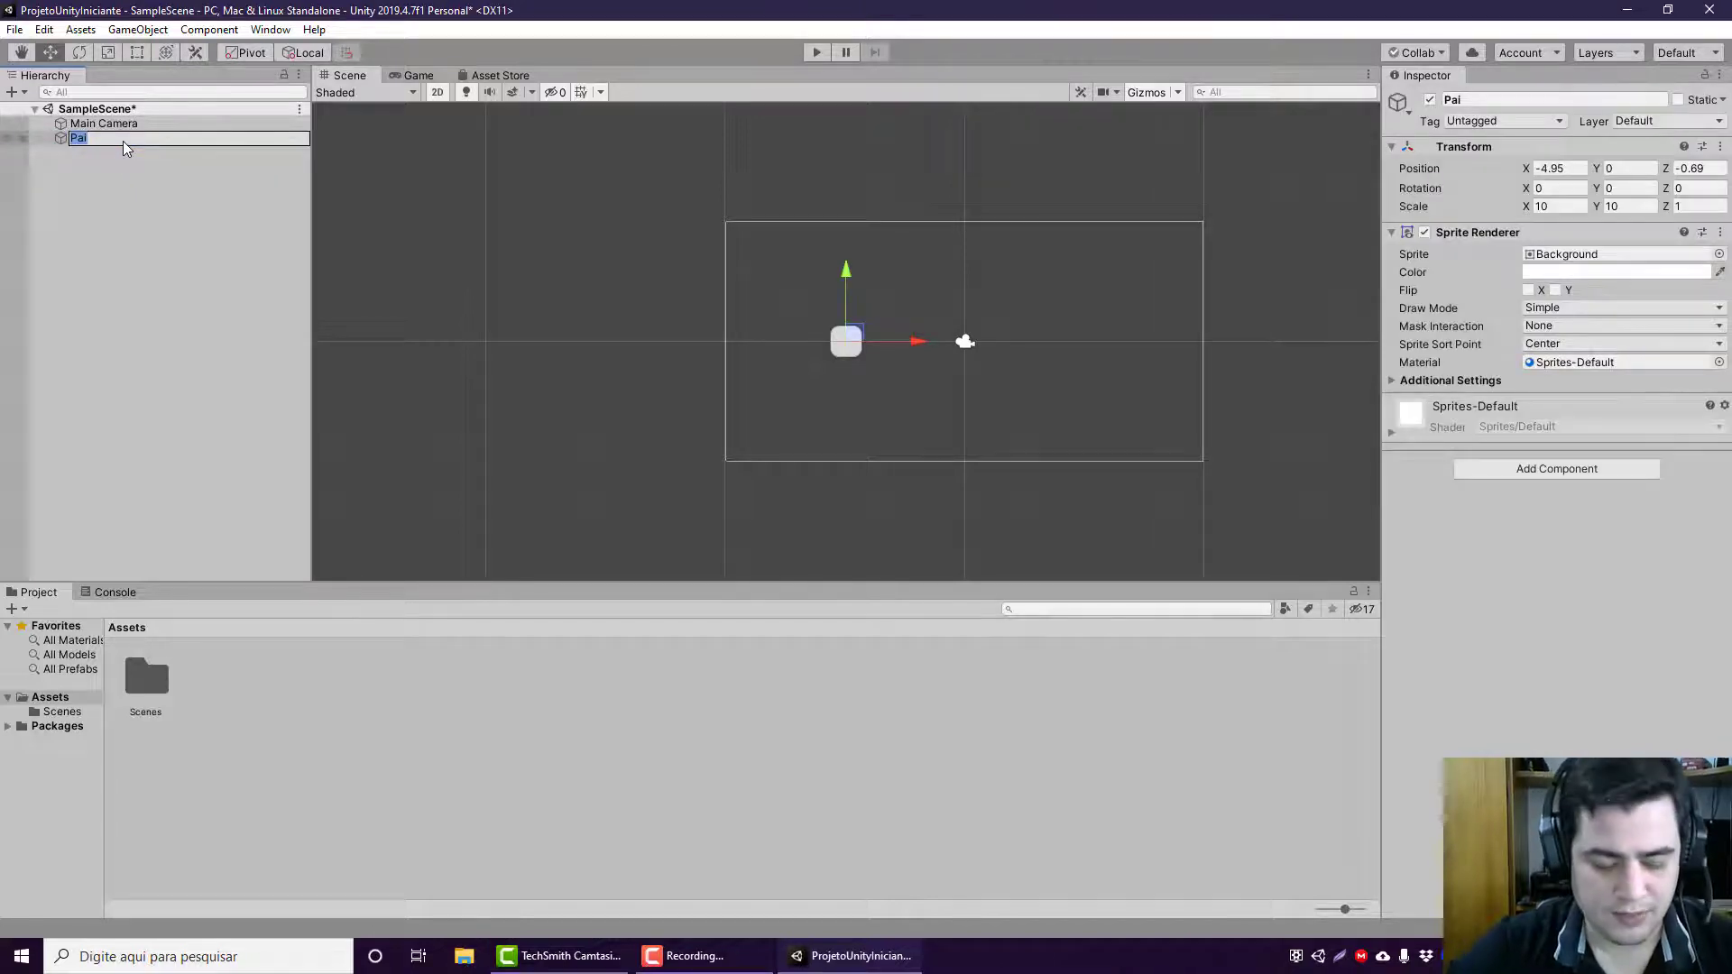
{"action": "type", "text": "GO"}
{"action": "key", "text": "Return"}
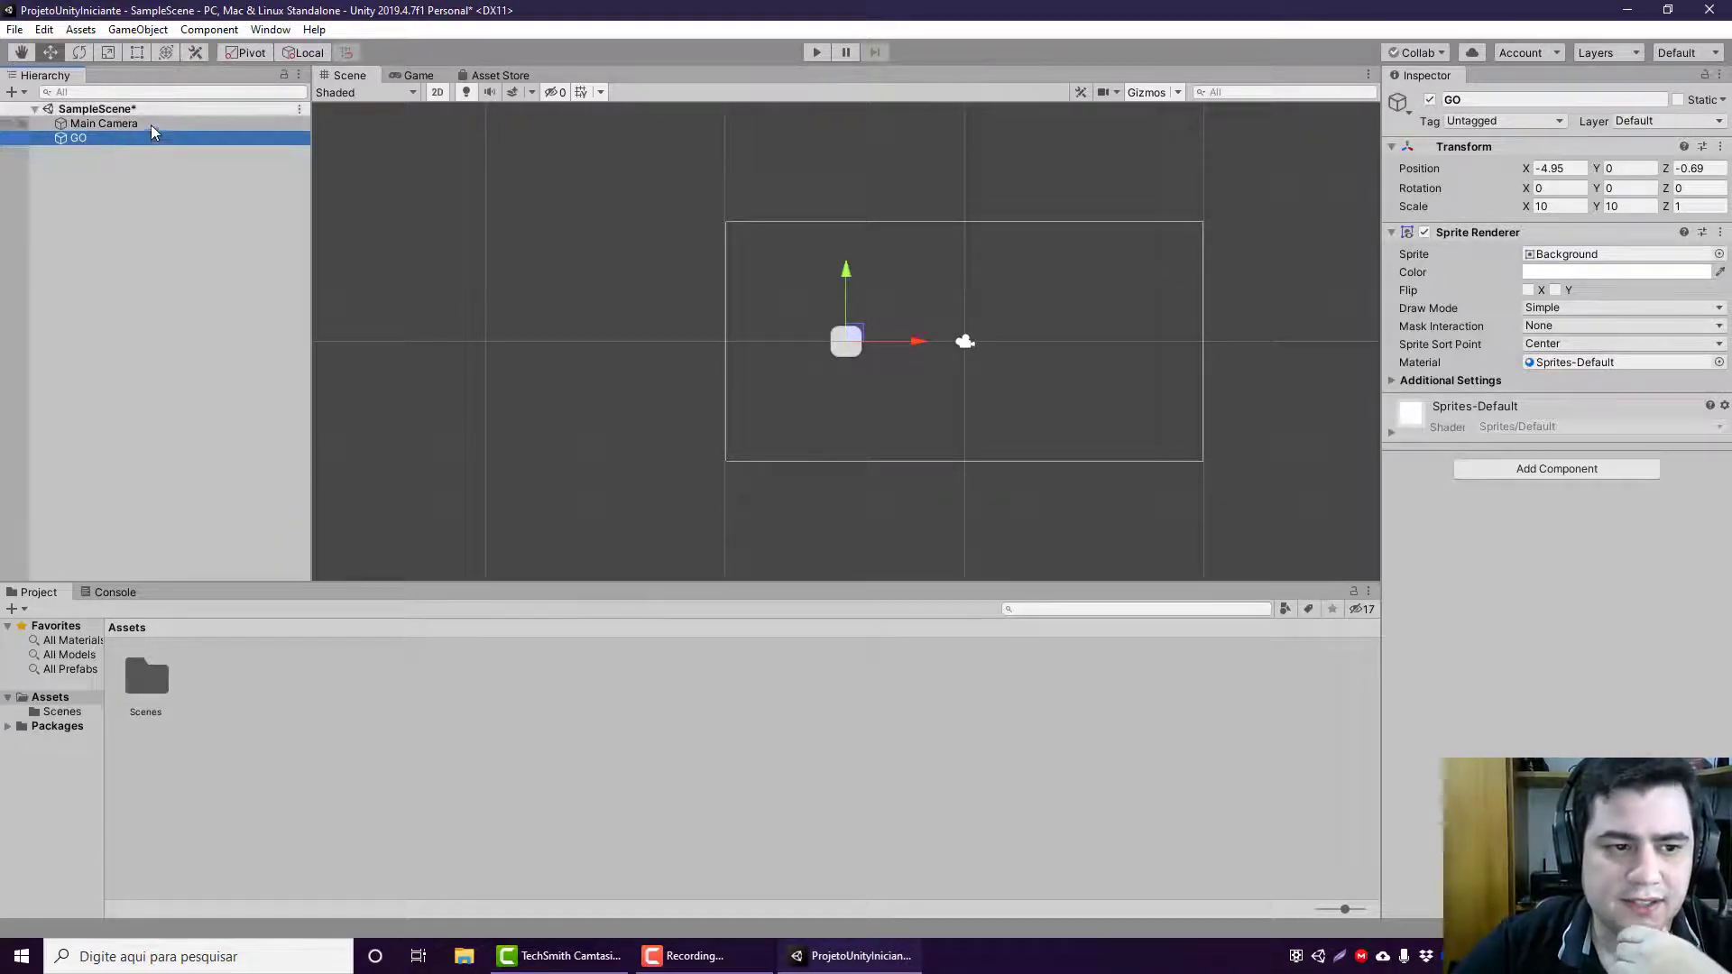
Step: Create three empty GameObjects at the root of the scene hierarchy
{"action": "right_click", "coordinate": [128, 197]}
{"action": "left_click", "coordinate": [200, 366]}
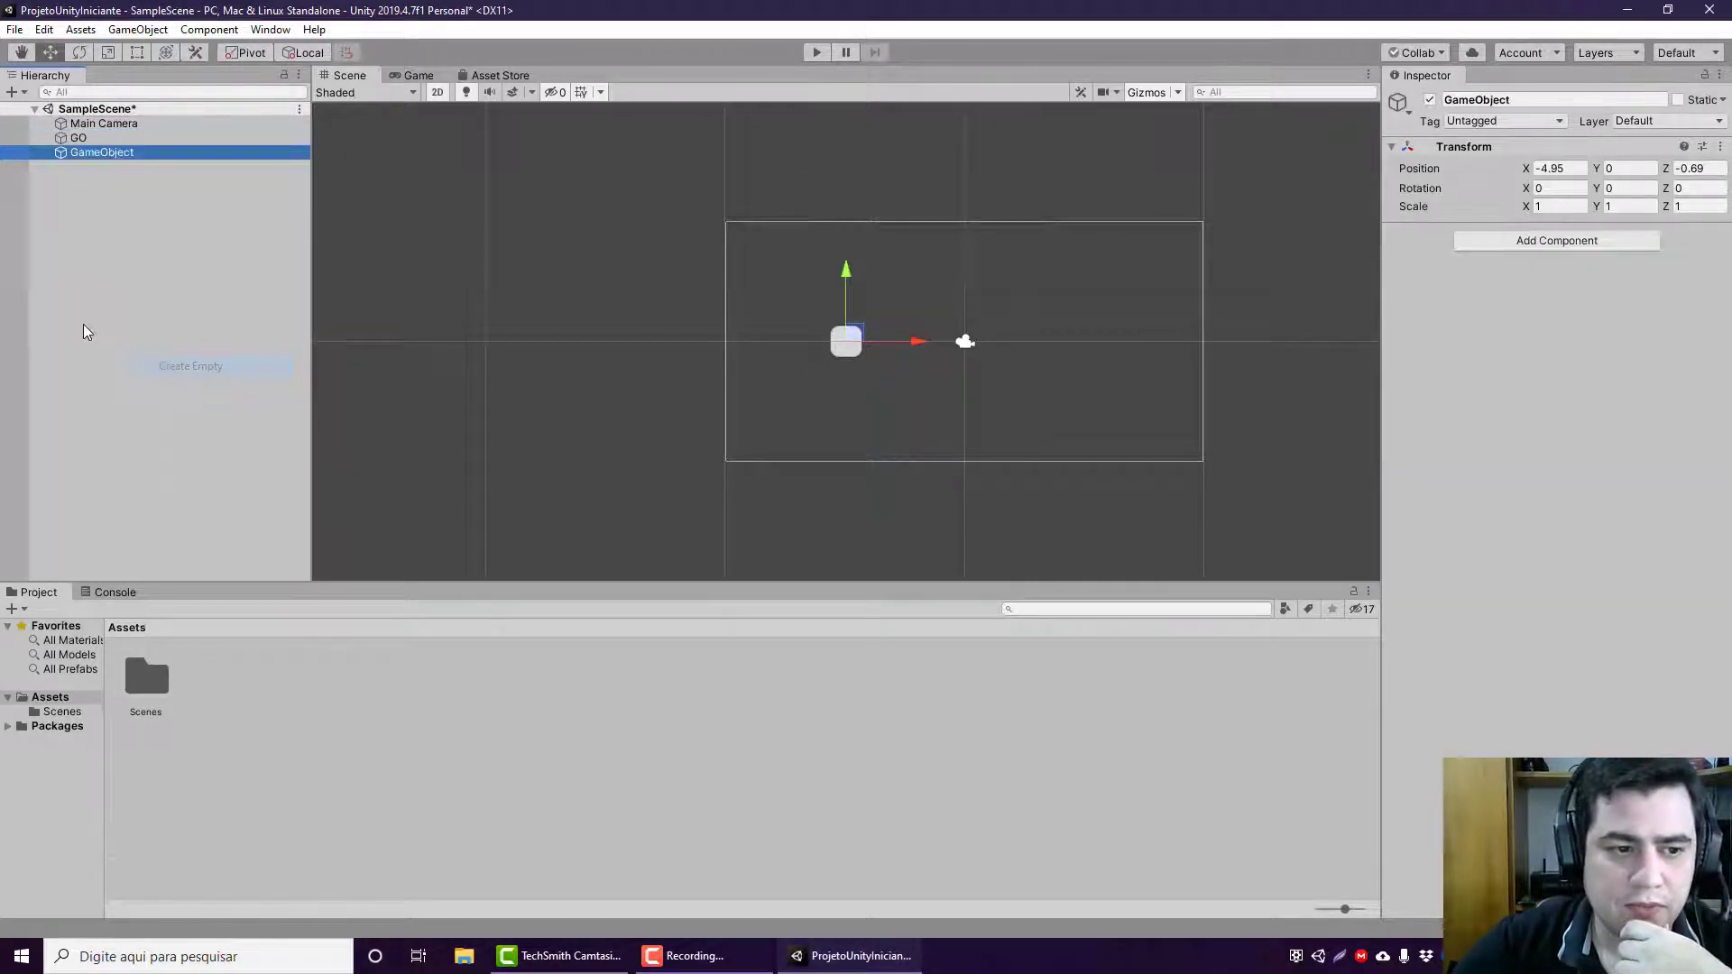
{"action": "right_click", "coordinate": [82, 324]}
{"action": "left_click", "coordinate": [118, 494]}
{"action": "right_click", "coordinate": [99, 397]}
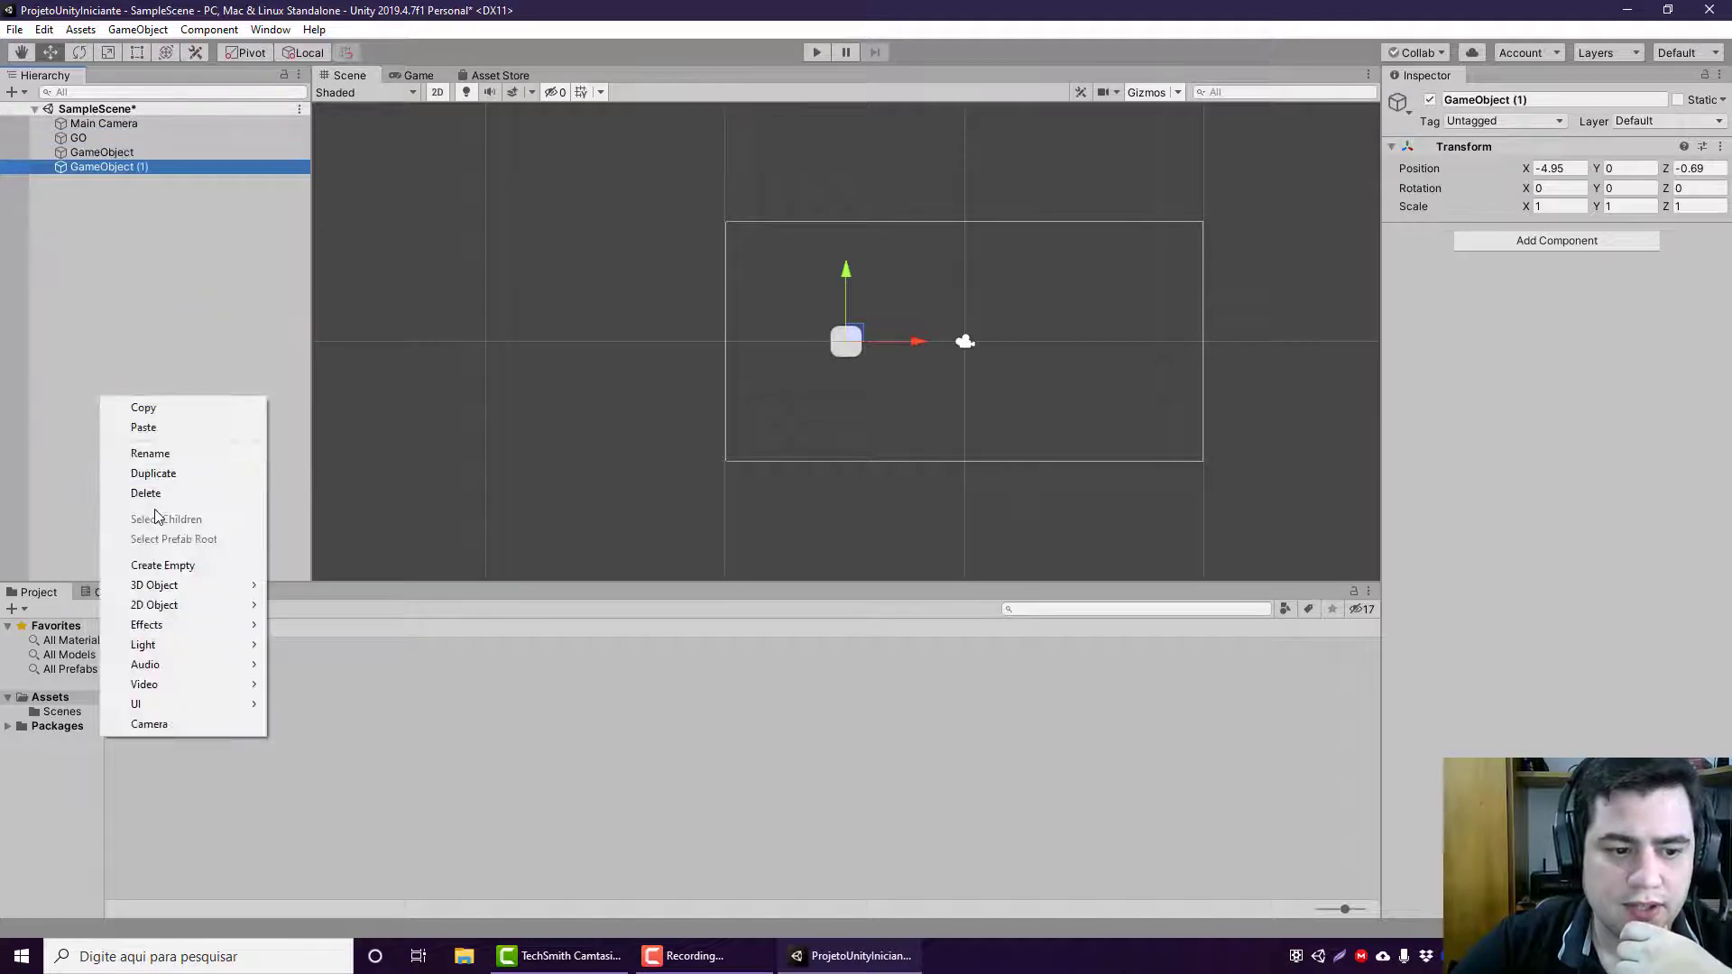
{"action": "left_click", "coordinate": [144, 566]}
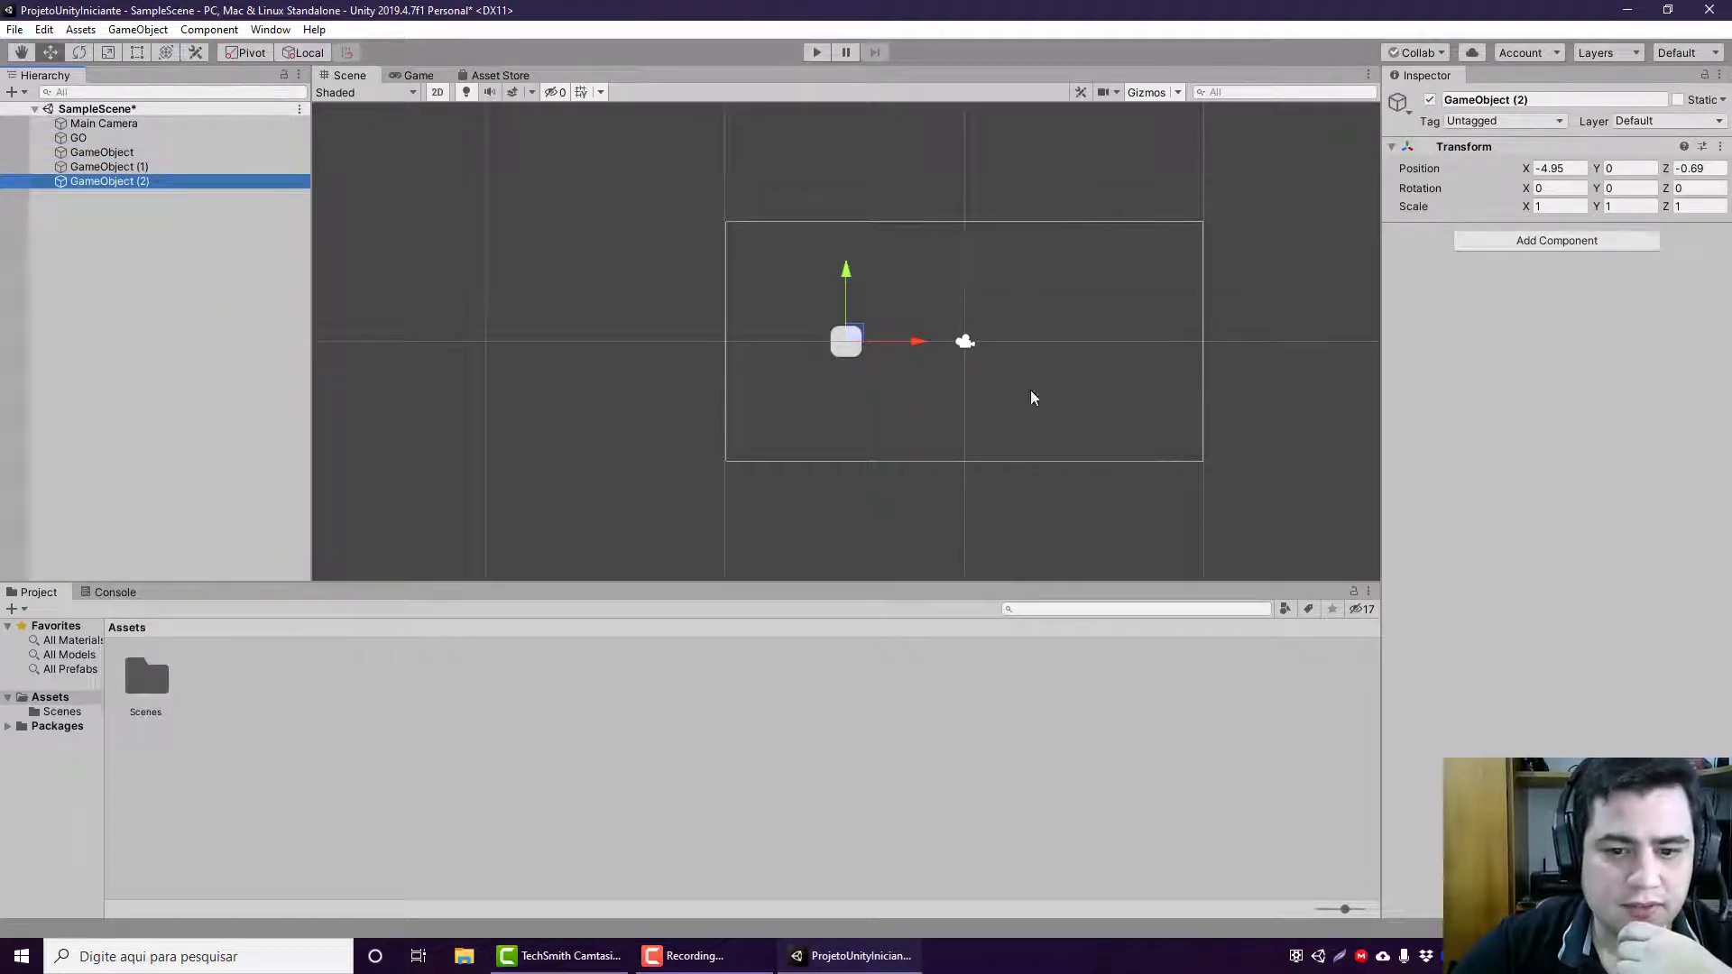
Step: Spread the new objects out: GameObject (2) at about X 6.69, GameObject (1) at about X 0.04, Y 2.65, and GameObject at about X 0.08, Y -4.01
{"action": "left_click_drag", "start_coordinate": [889, 340], "coordinate": [1170, 358]}
{"action": "left_click", "coordinate": [241, 169]}
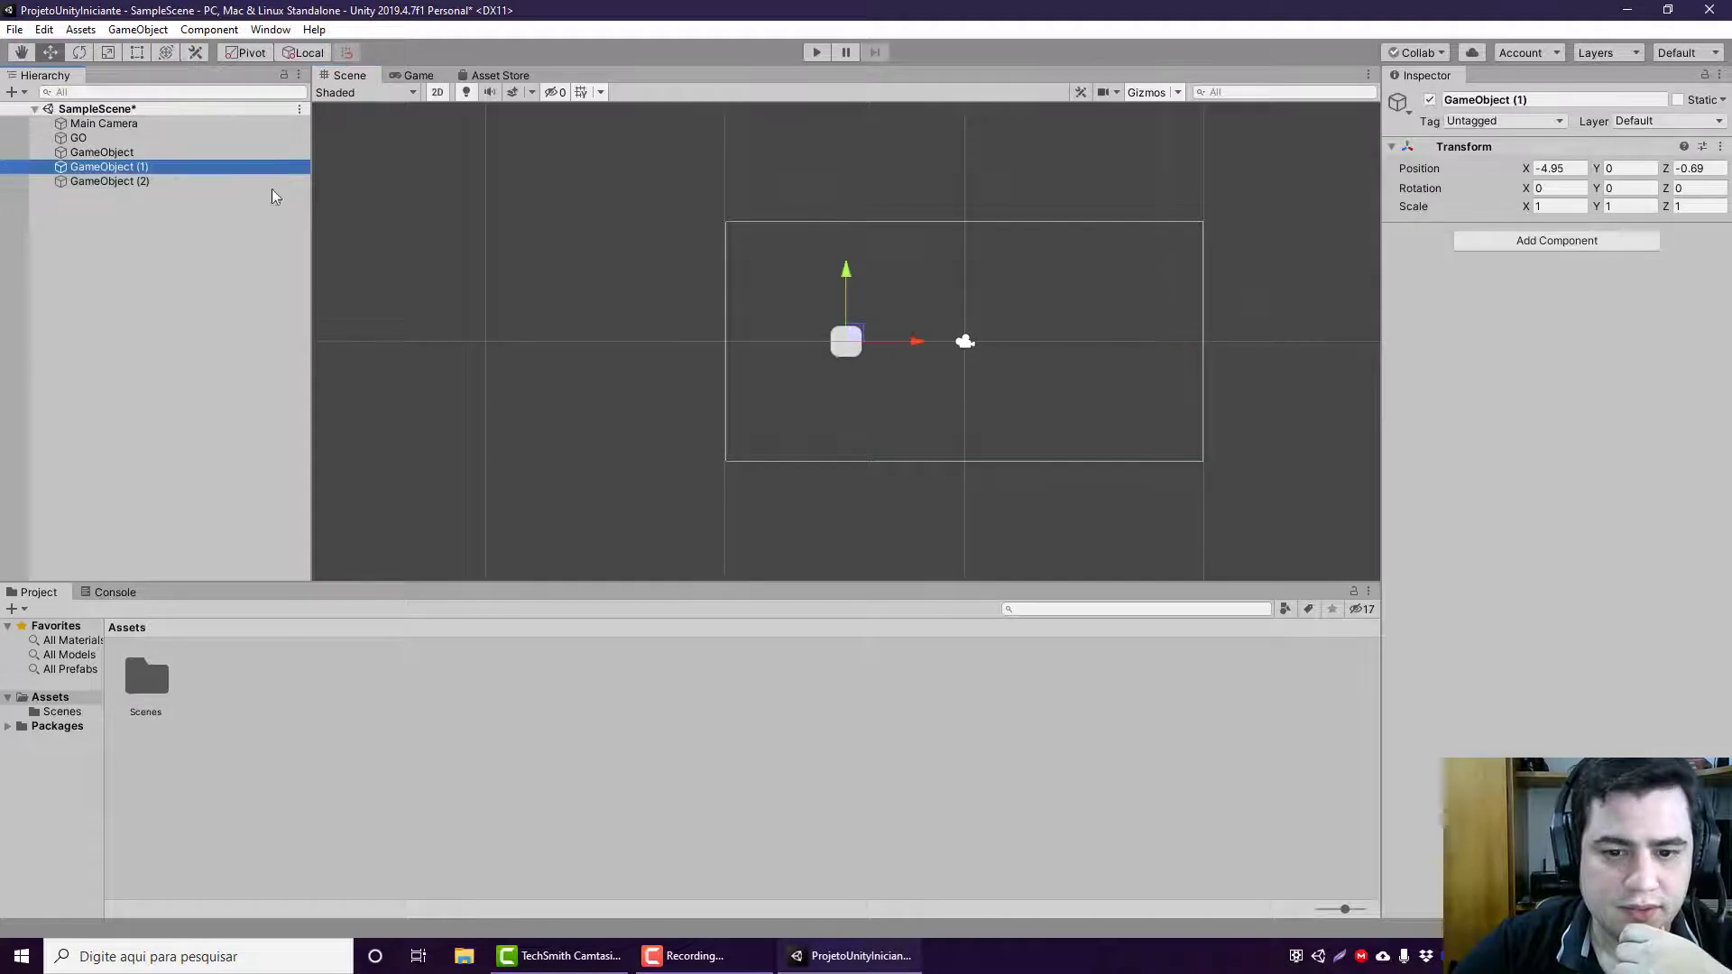
{"action": "left_click_drag", "start_coordinate": [901, 351], "coordinate": [1038, 355]}
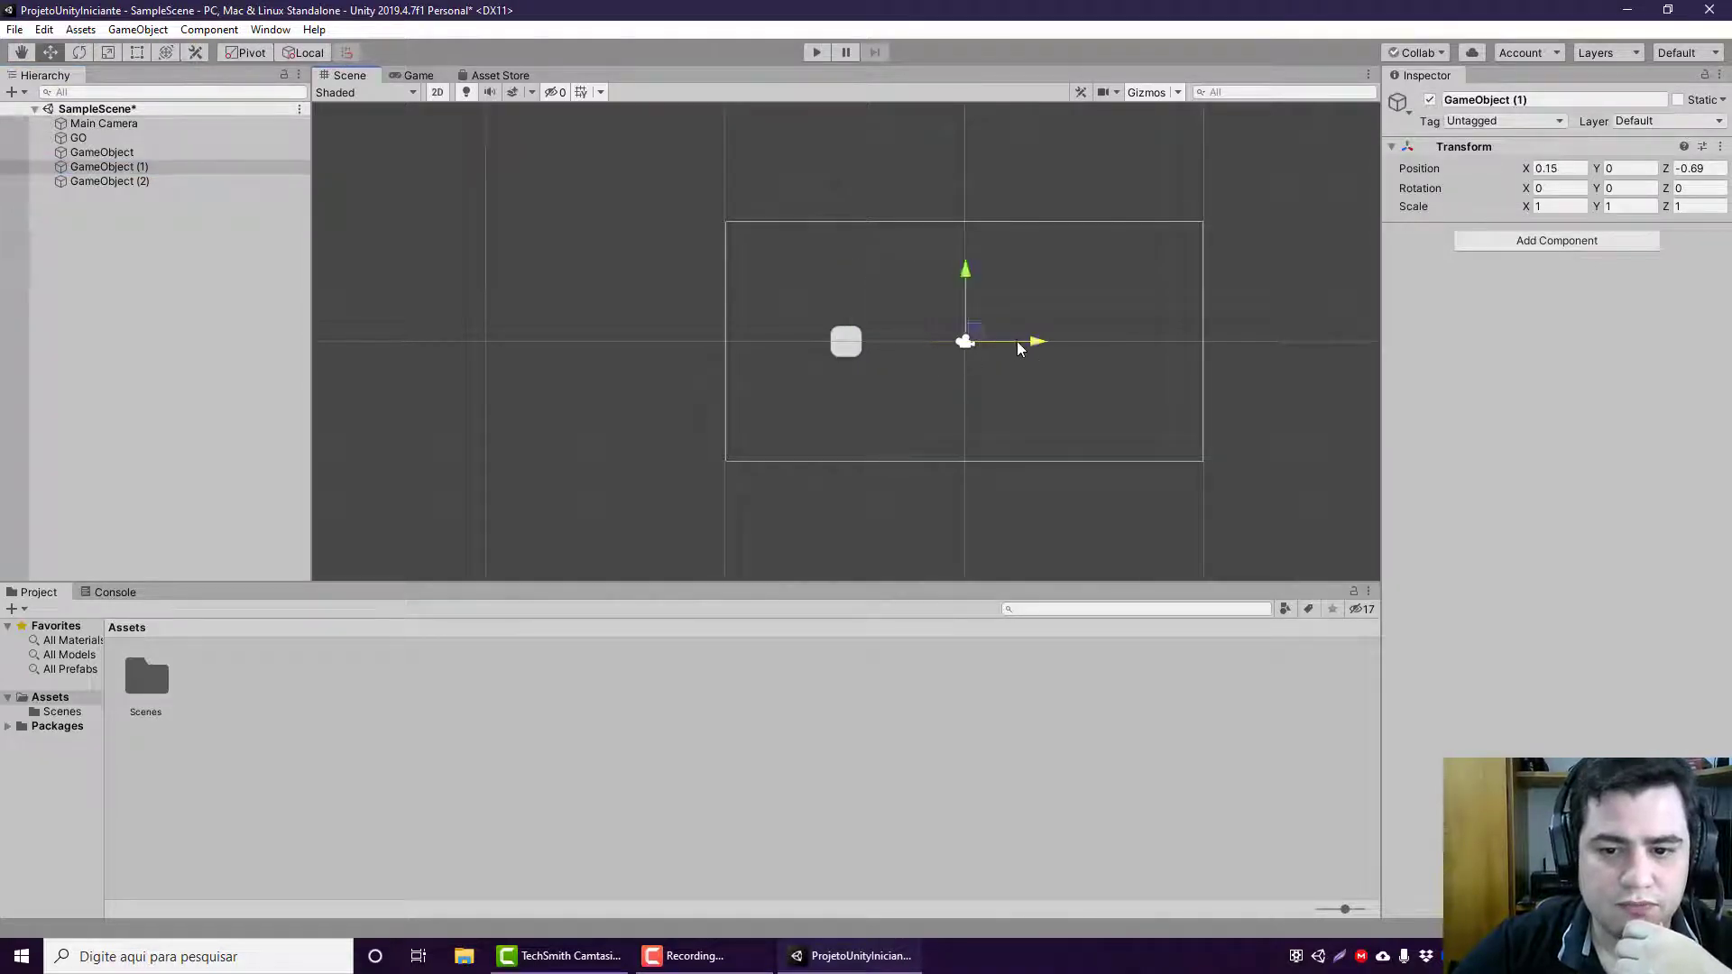
{"action": "left_click", "coordinate": [159, 154]}
{"action": "left_click_drag", "start_coordinate": [855, 332], "coordinate": [976, 427]}
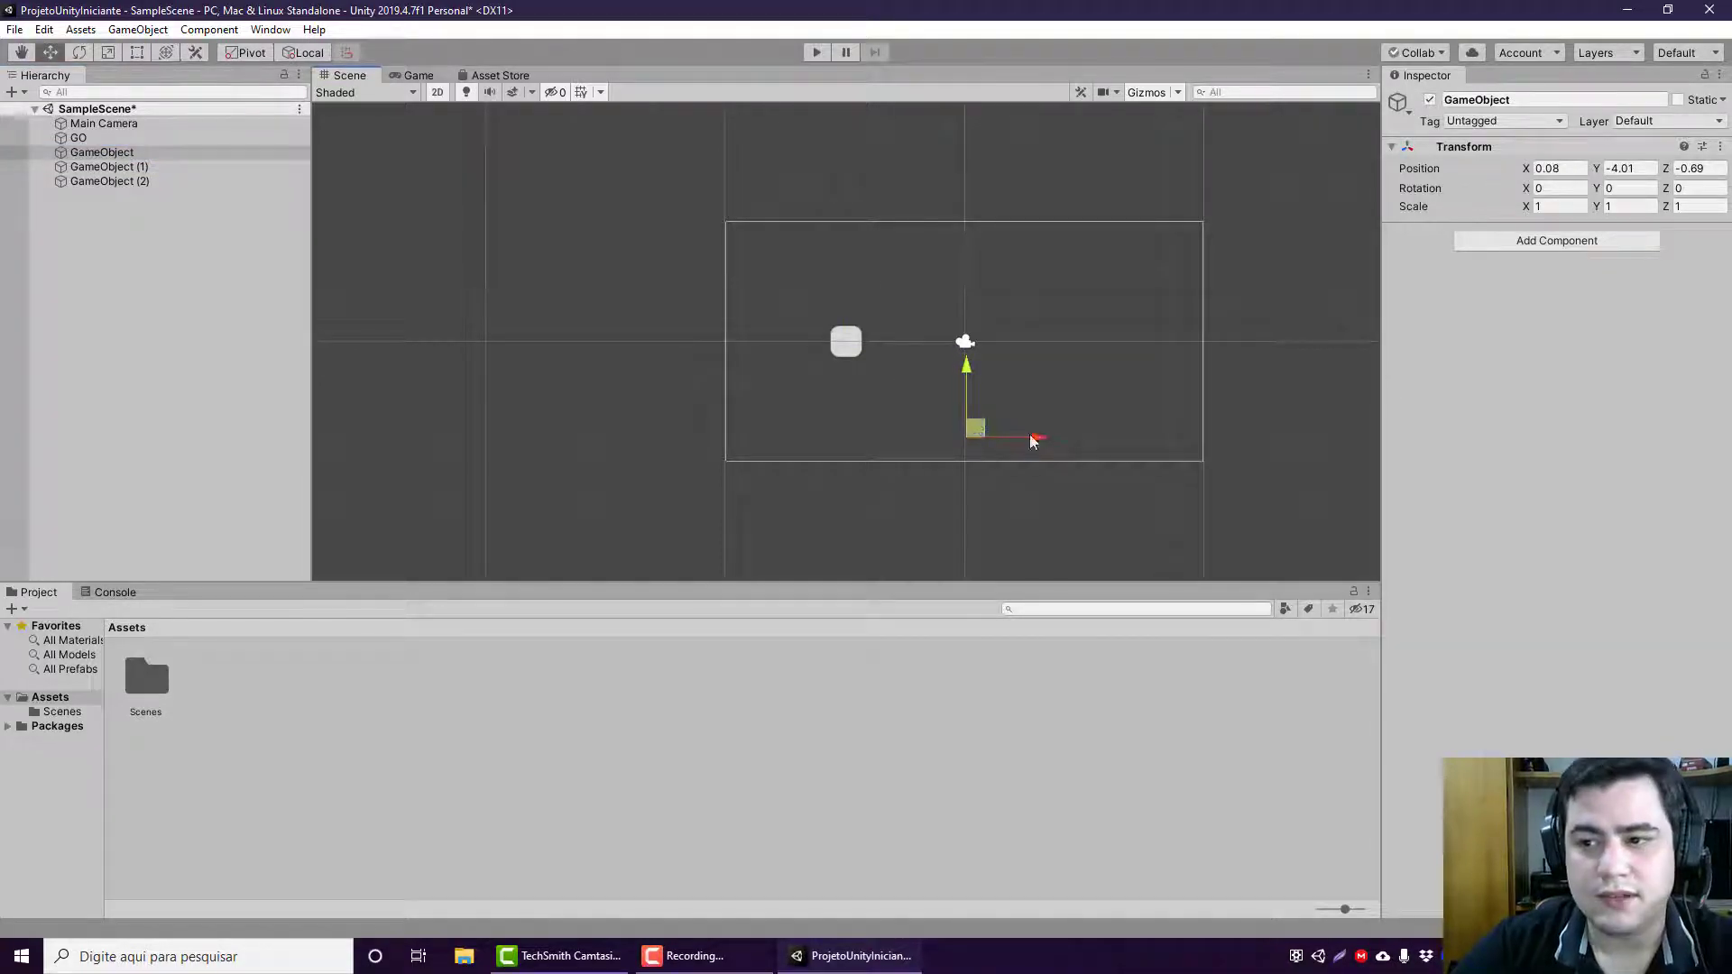
Step: Check GO's position, and add a Sprite Renderer component to GameObject
{"action": "left_click", "coordinate": [146, 138]}
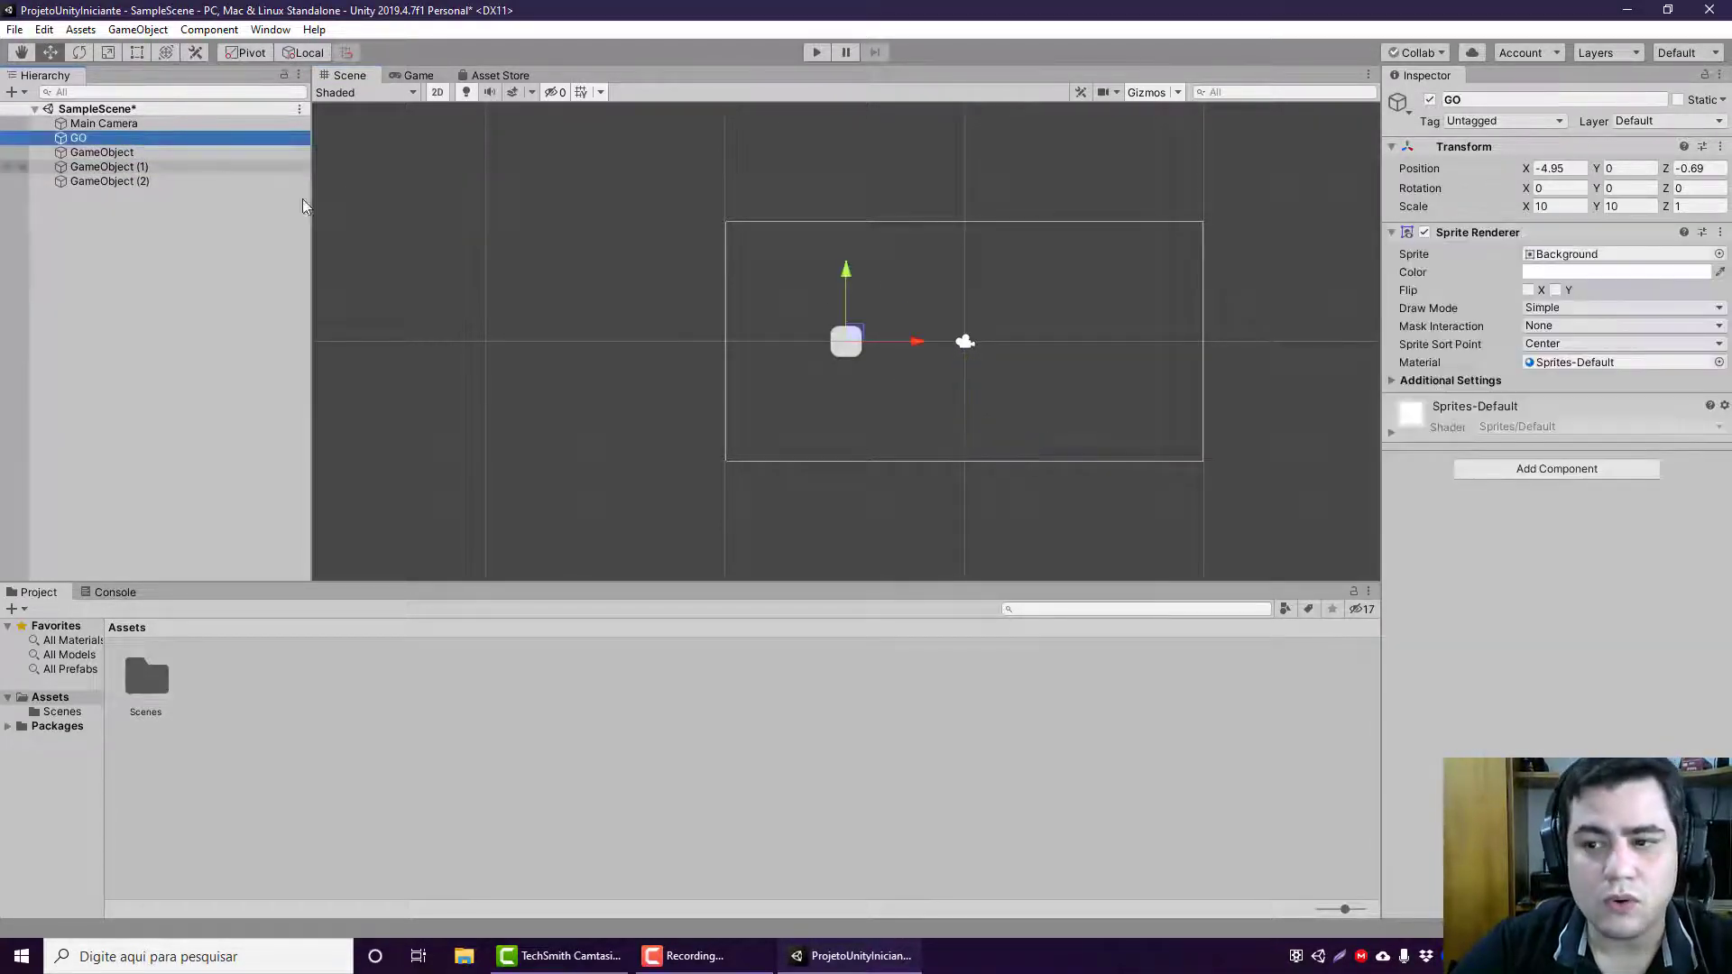
{"action": "left_click", "coordinate": [1552, 170]}
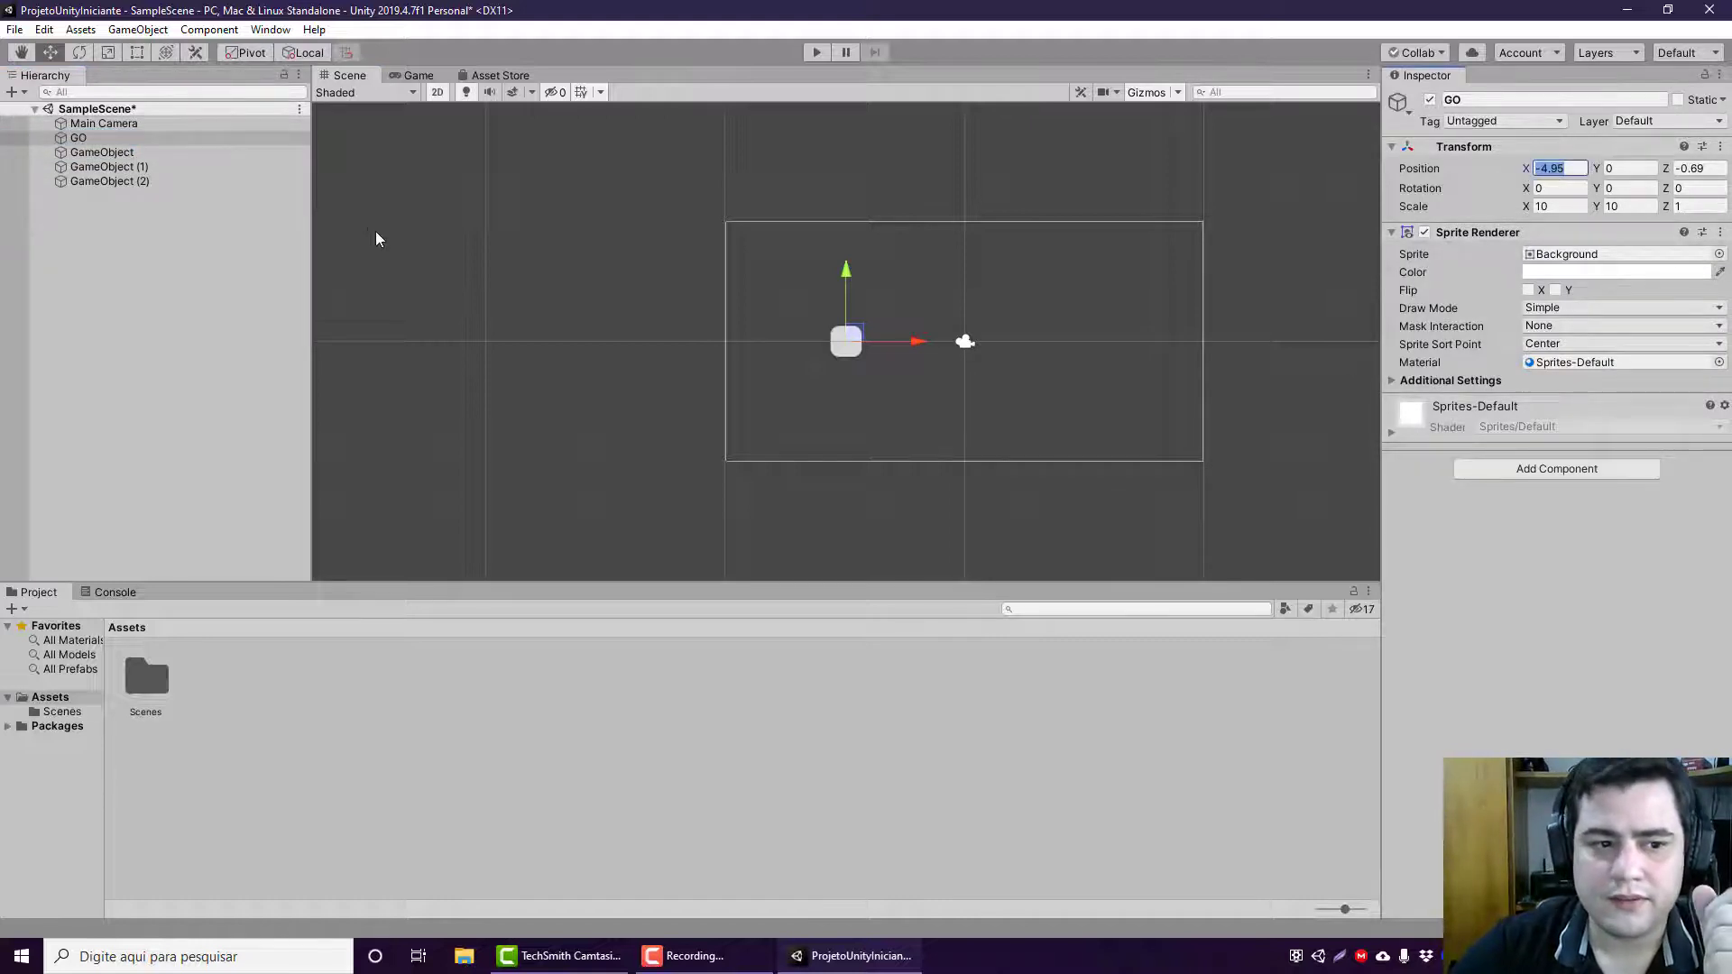
{"action": "left_click", "coordinate": [204, 153]}
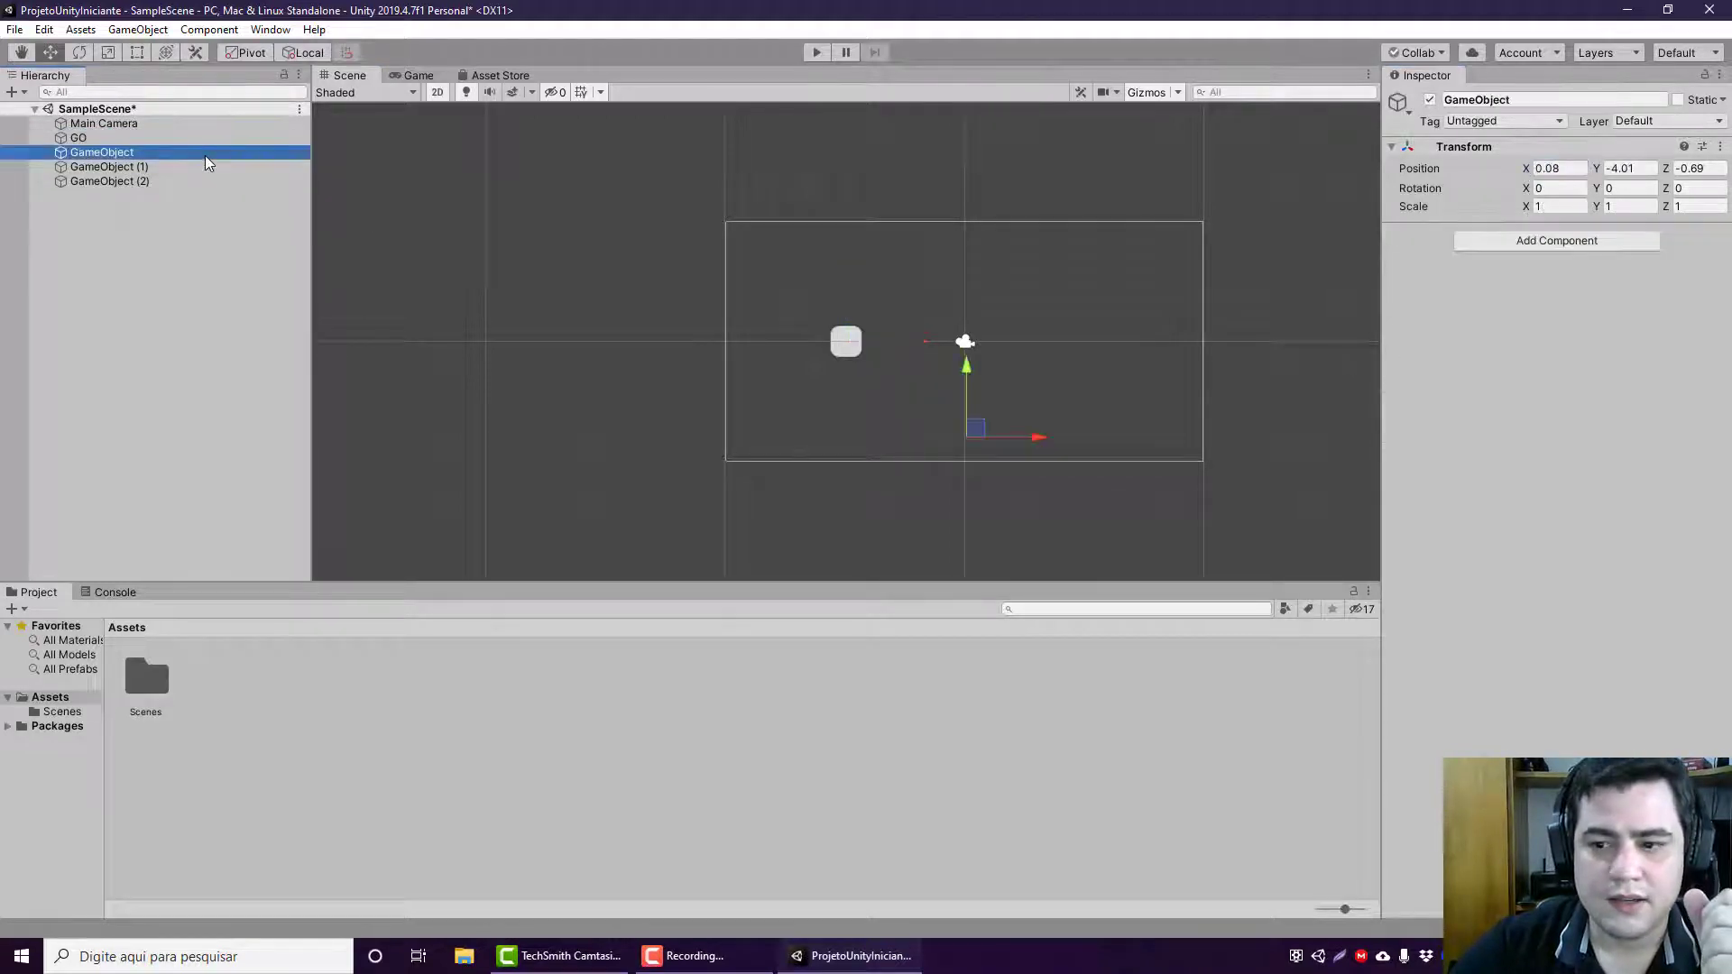
{"action": "left_click", "coordinate": [1634, 243]}
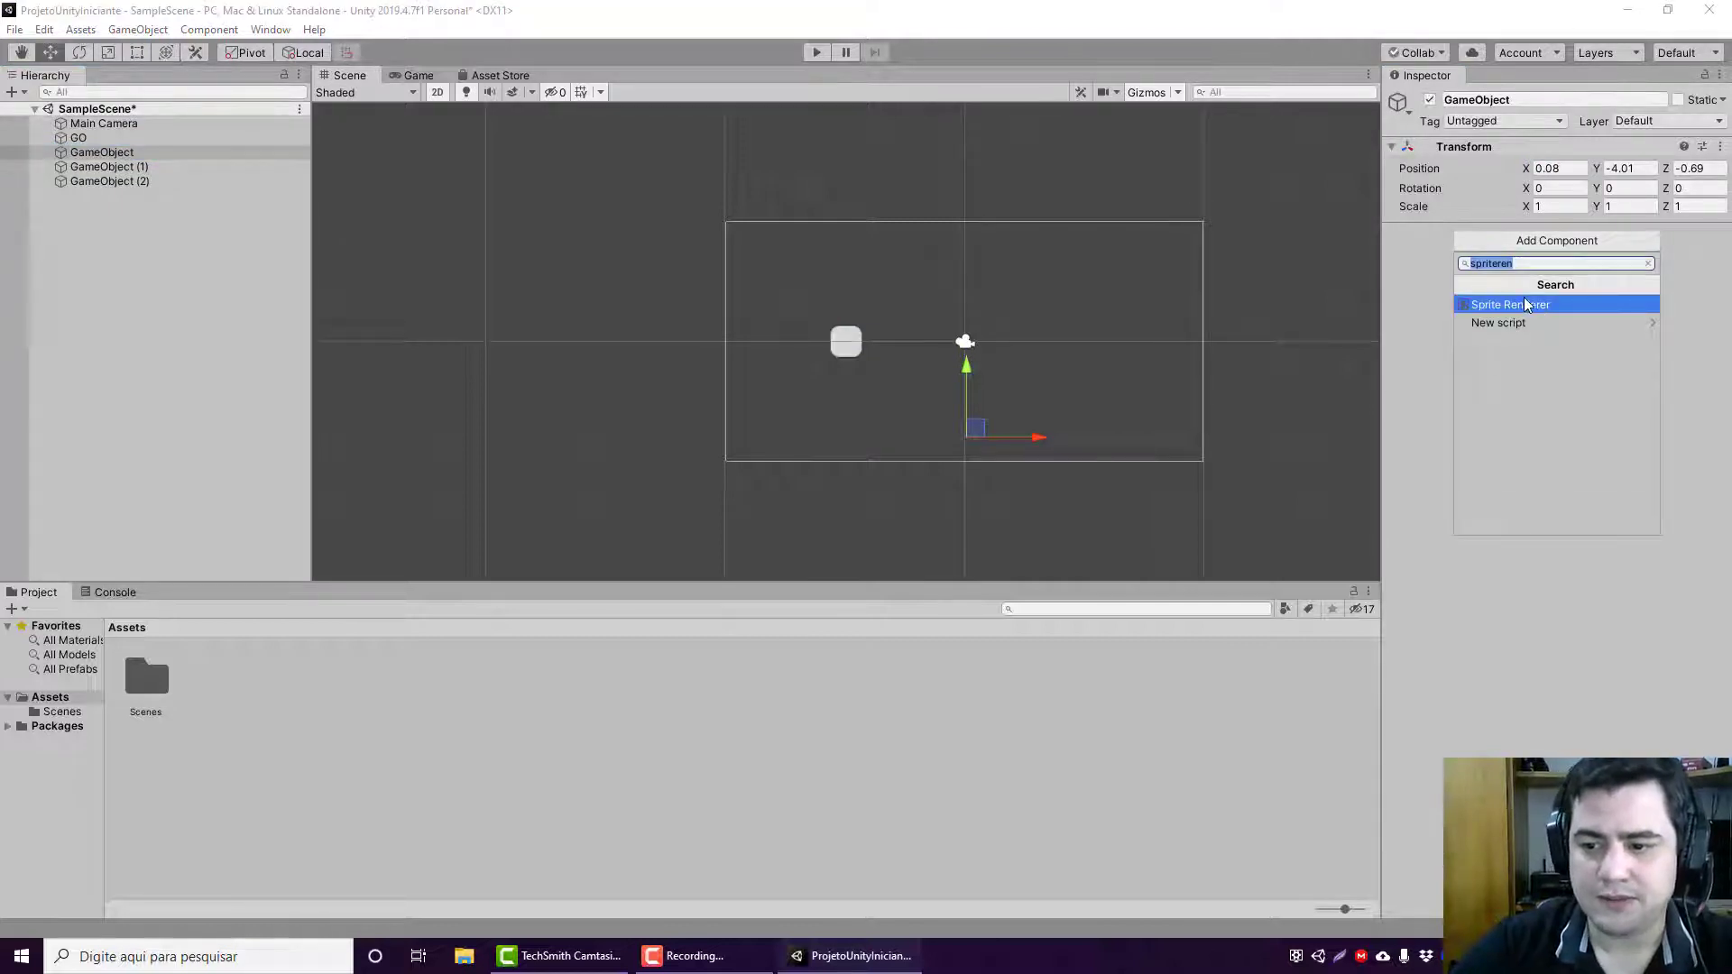
{"action": "left_click", "coordinate": [1535, 305]}
Step: Set GameObject's sprite color to red and assign it the Background sprite
{"action": "left_click", "coordinate": [1614, 271]}
{"action": "left_click_drag", "start_coordinate": [162, 136], "coordinate": [159, 123]}
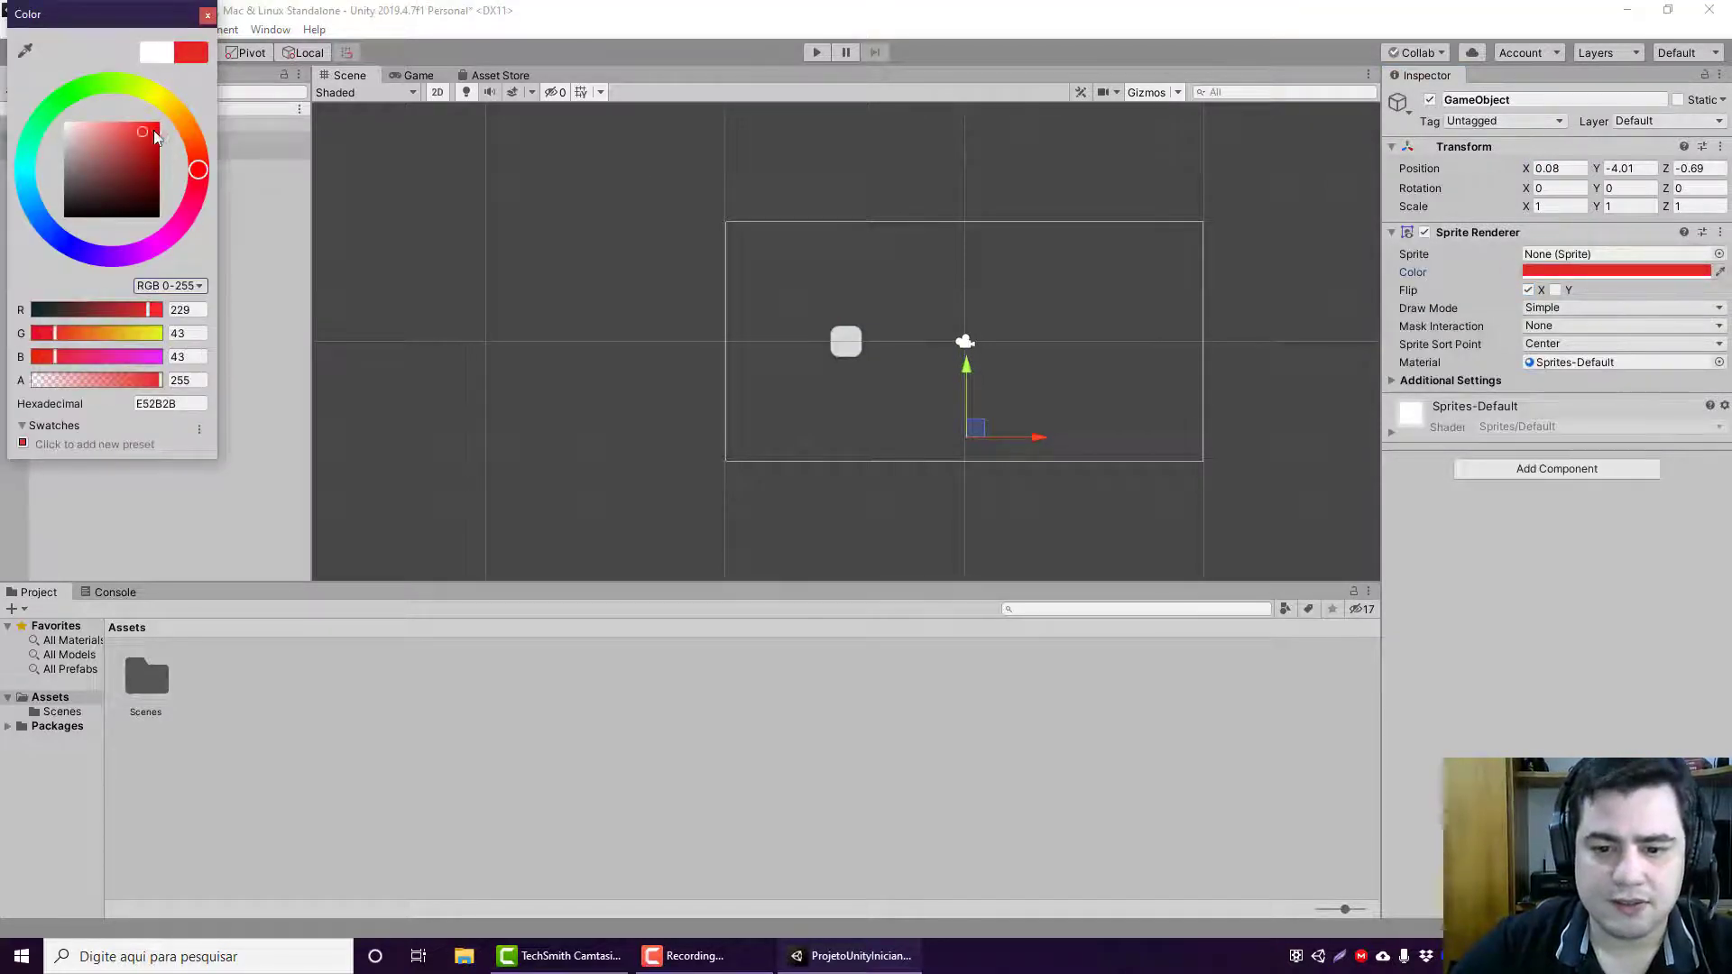
{"action": "left_click", "coordinate": [208, 16]}
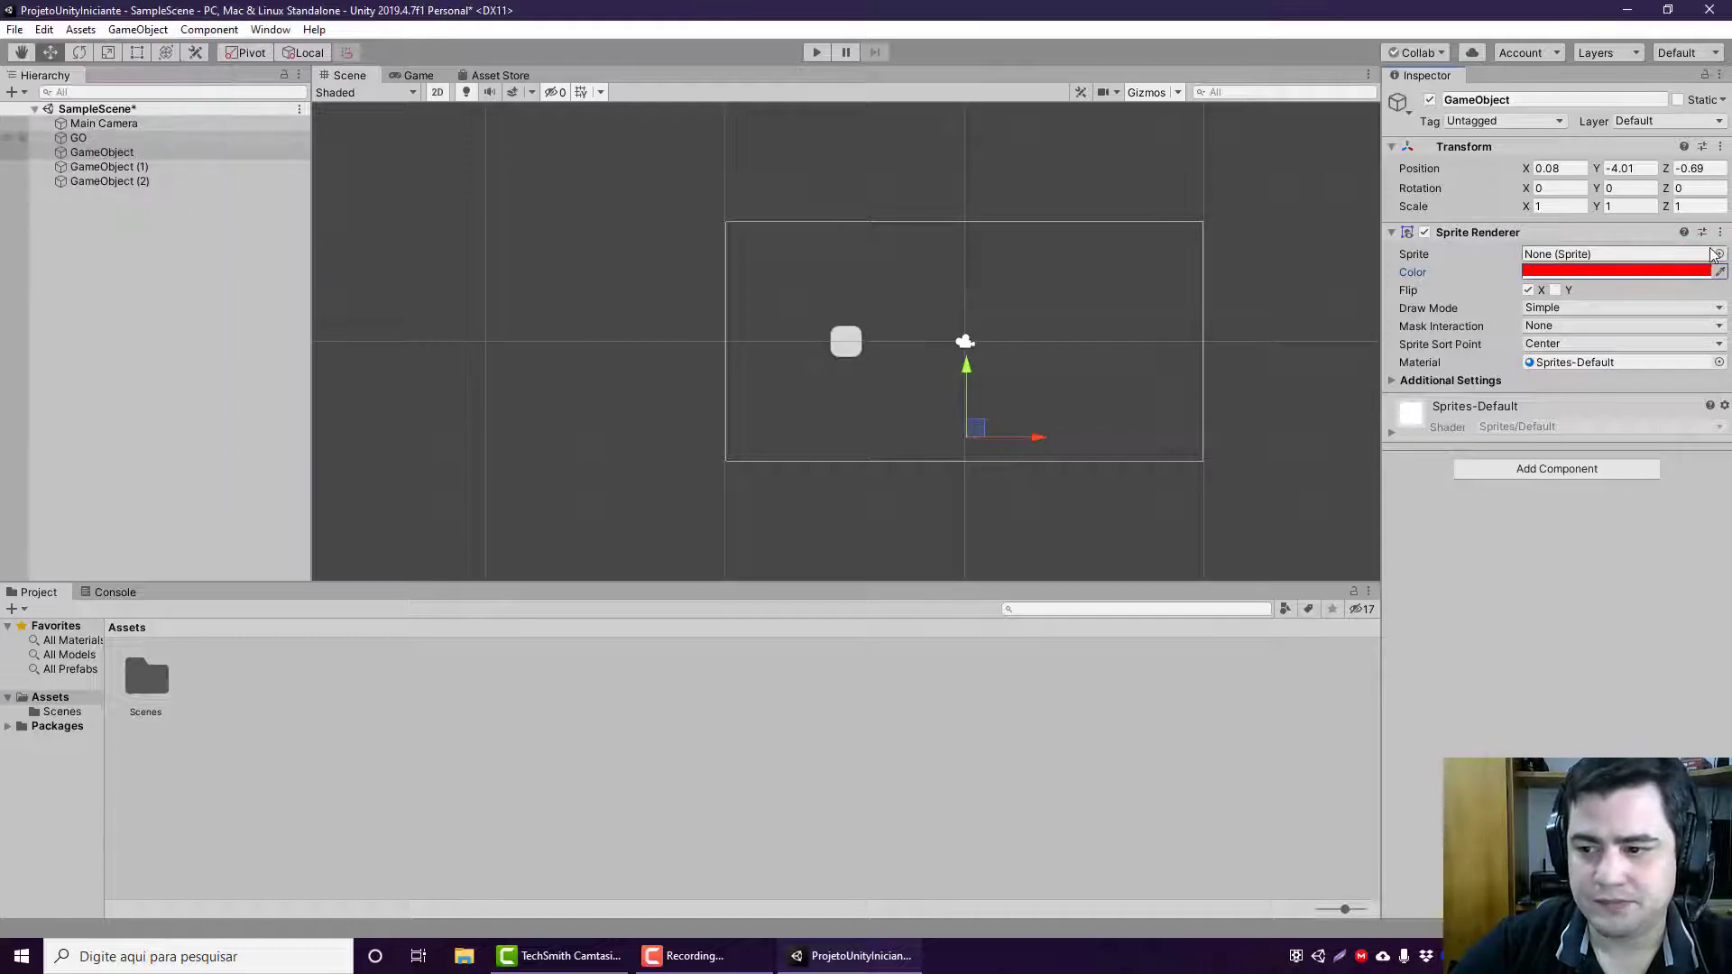
{"action": "left_click", "coordinate": [1719, 253]}
{"action": "double_click", "coordinate": [129, 99]}
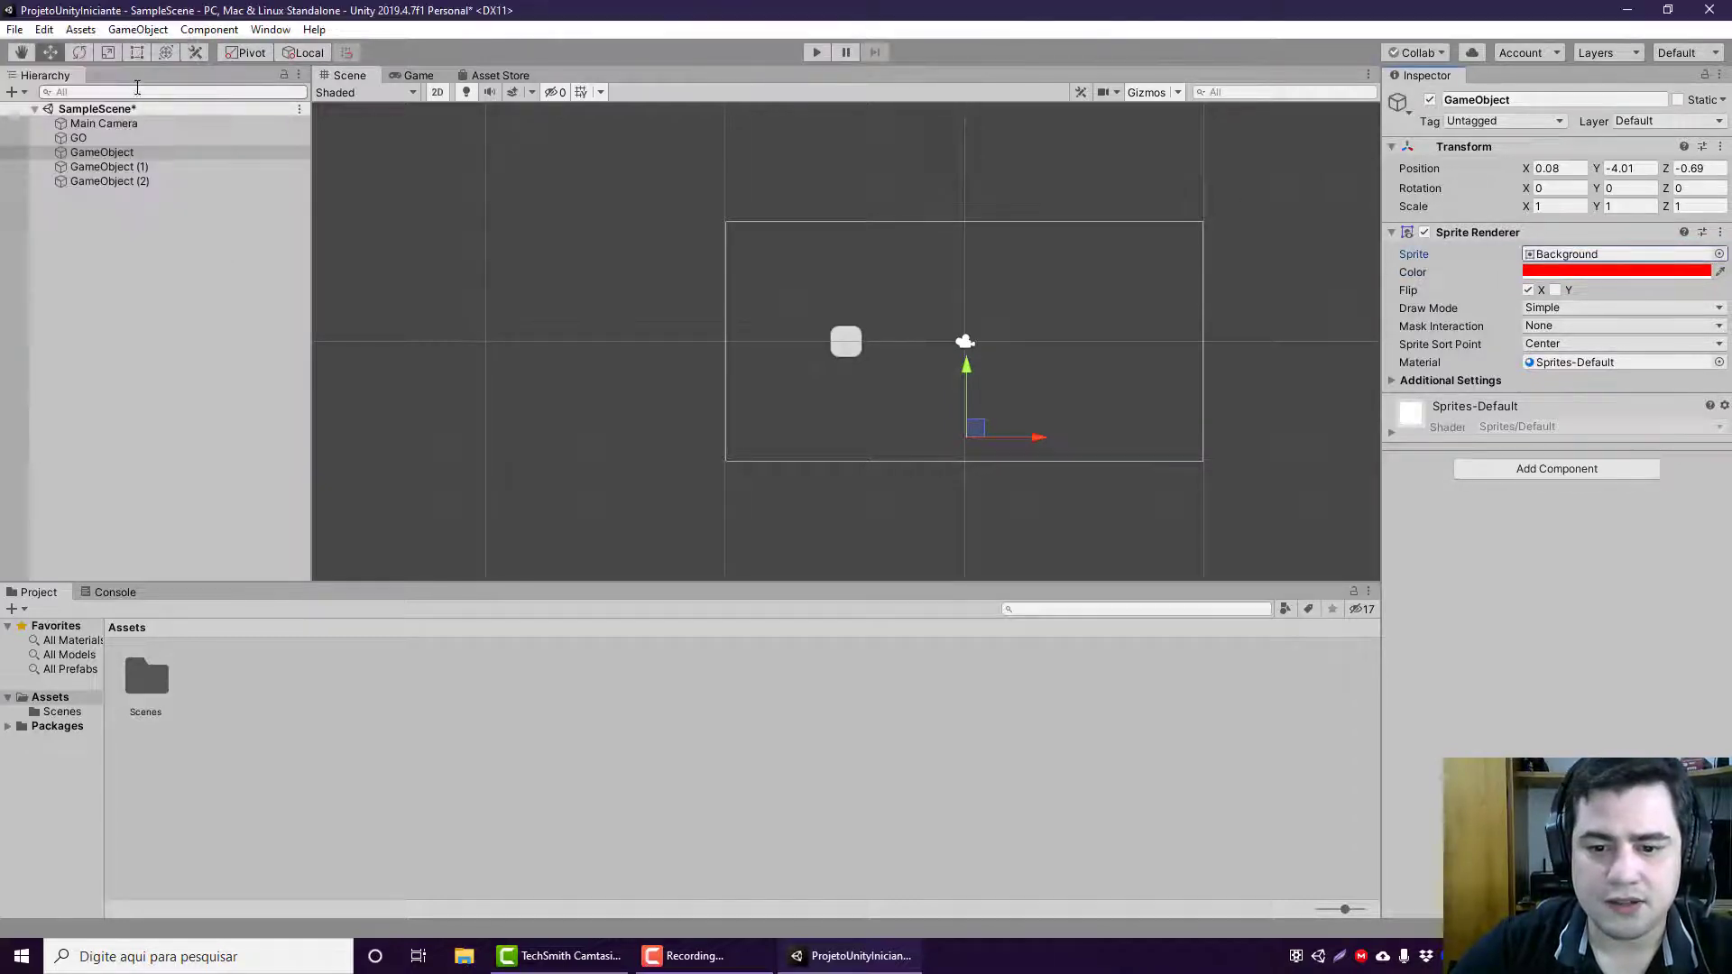
Step: Set GameObject's scale to 10 on both X and Y
{"action": "left_click", "coordinate": [1565, 208]}
{"action": "type", "text": "10"}
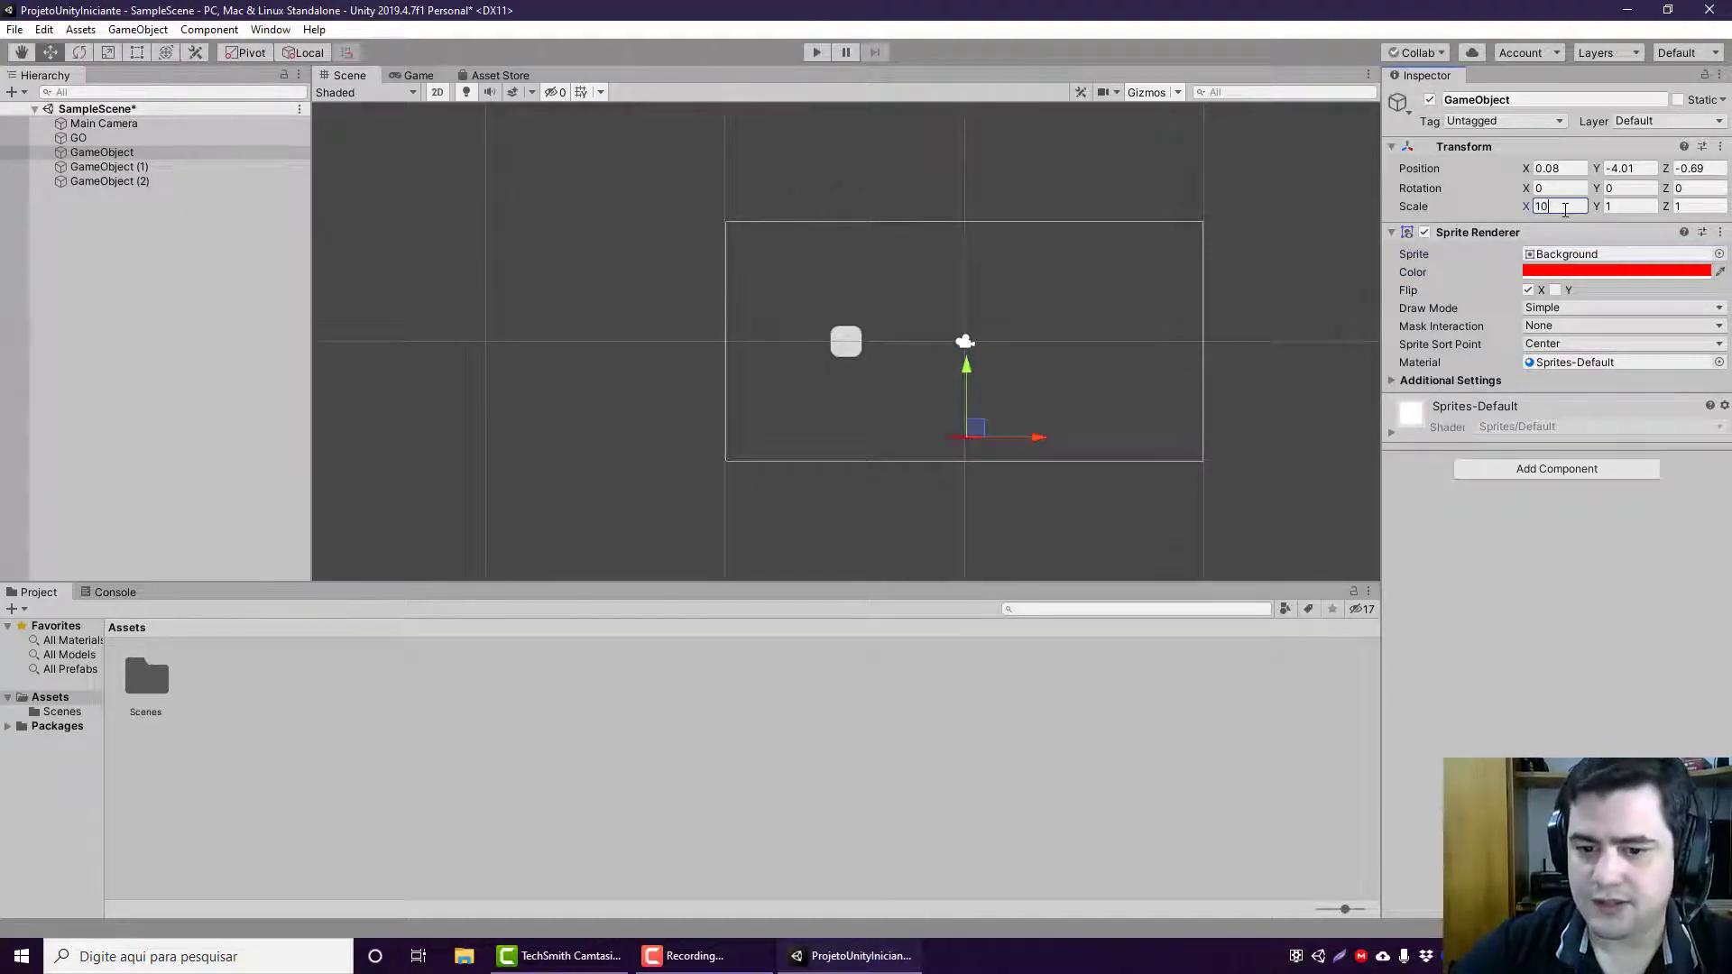
{"action": "left_click", "coordinate": [1609, 208]}
{"action": "type", "text": "10"}
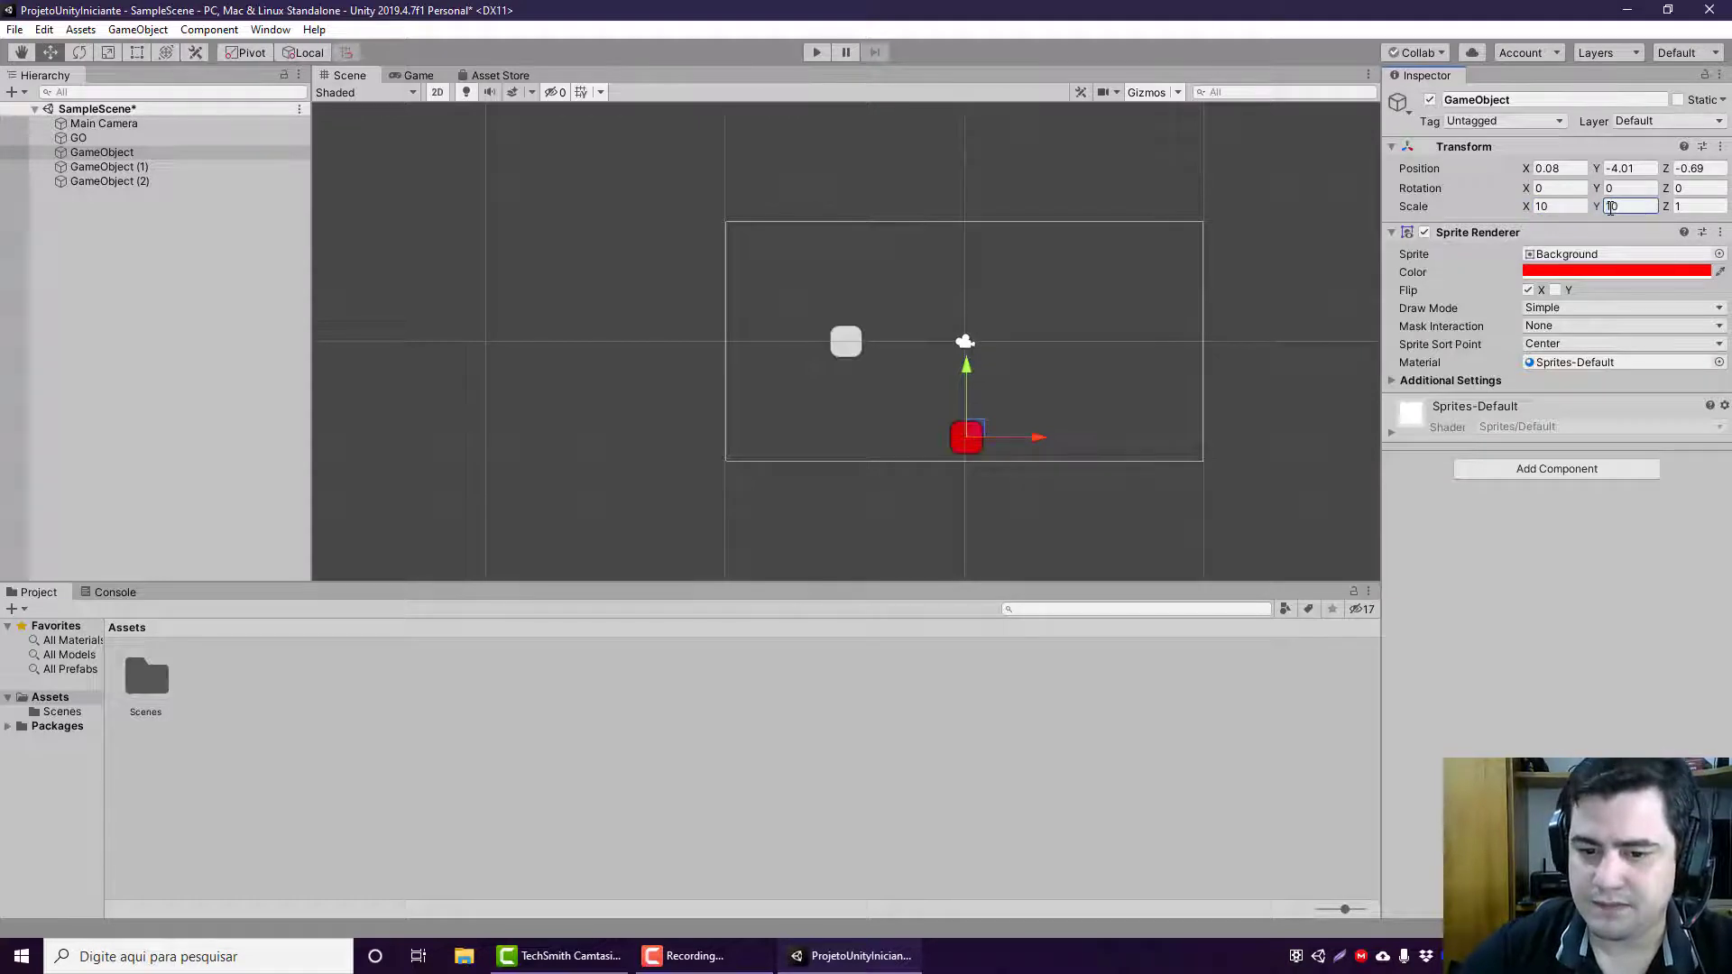
Step: Reposition the red square in the scene at about X 0, Y -3.98
{"action": "left_click", "coordinate": [972, 439]}
{"action": "left_click_drag", "start_coordinate": [972, 439], "coordinate": [971, 416]}
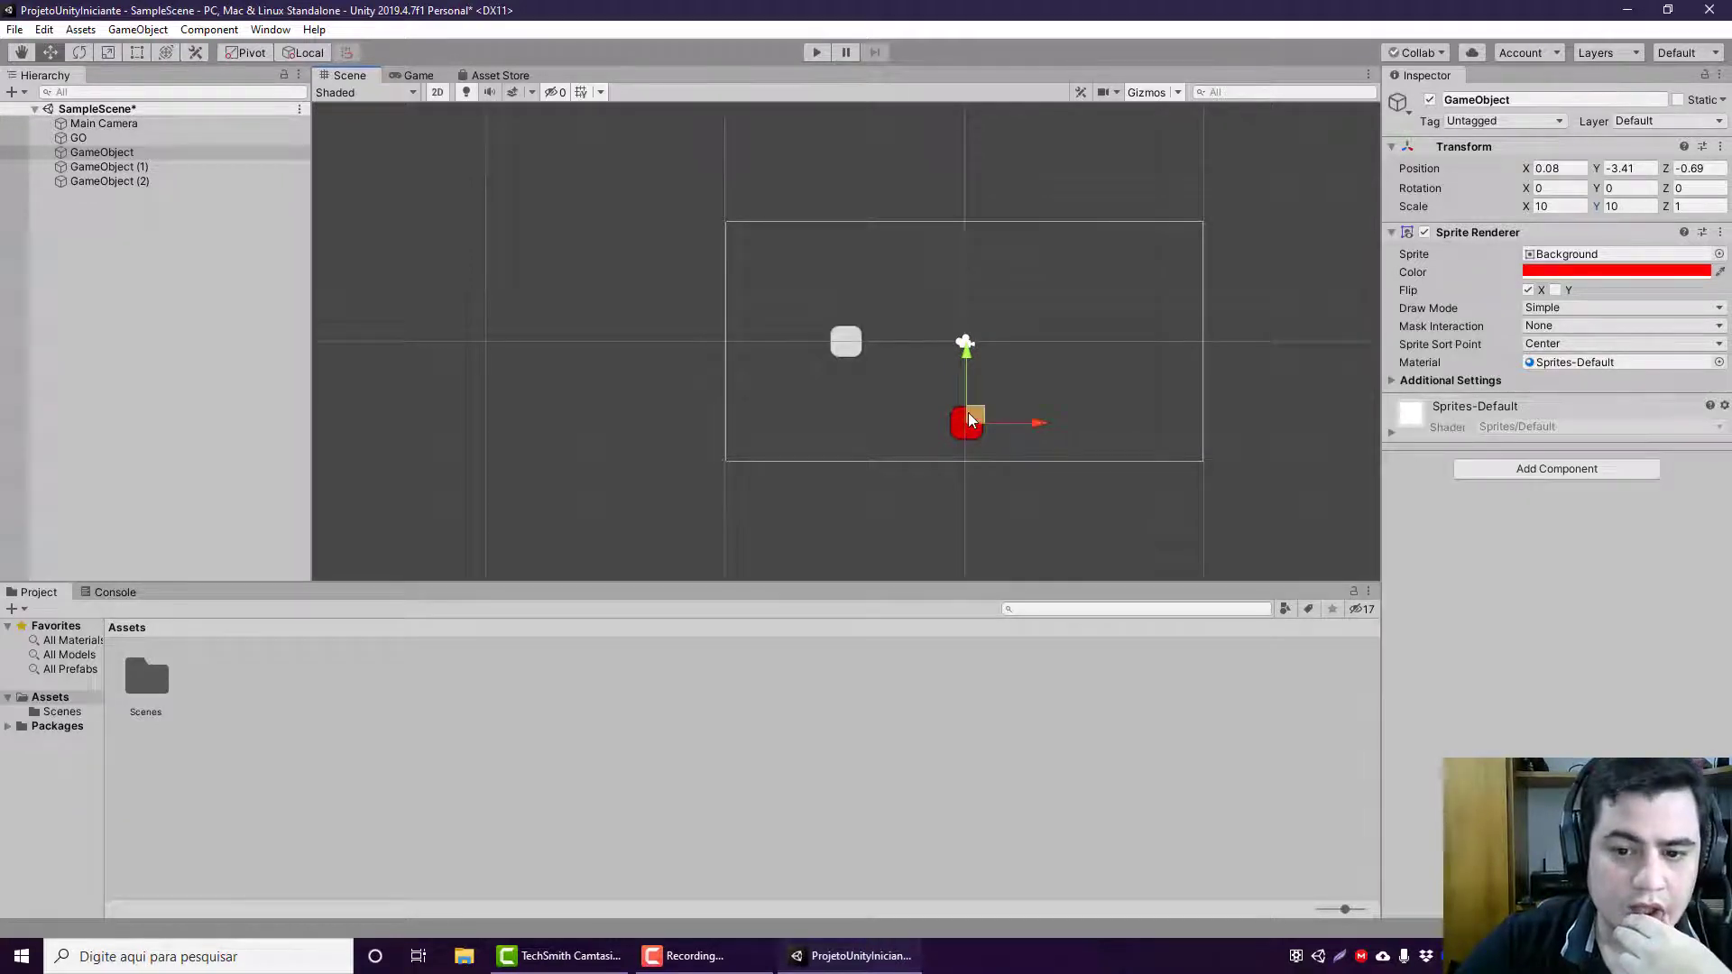
{"action": "left_click_drag", "start_coordinate": [968, 414], "coordinate": [967, 433]}
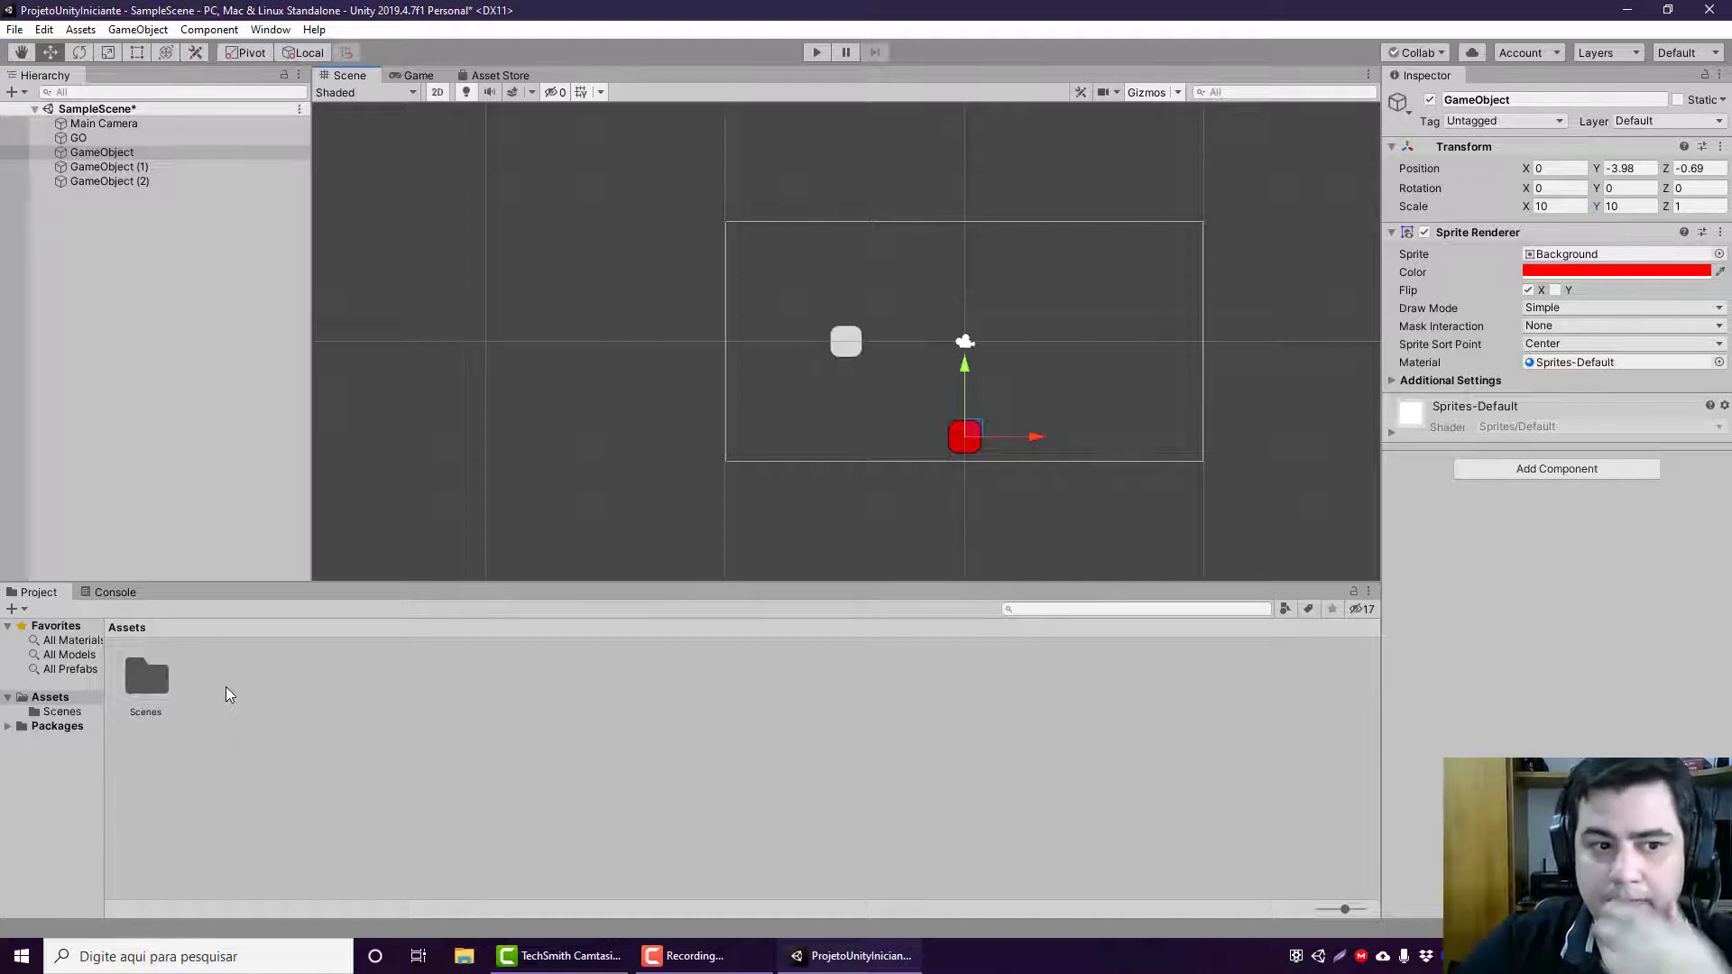
Step: Add a Sprite Renderer component to GameObject (1)
{"action": "left_click", "coordinate": [206, 166]}
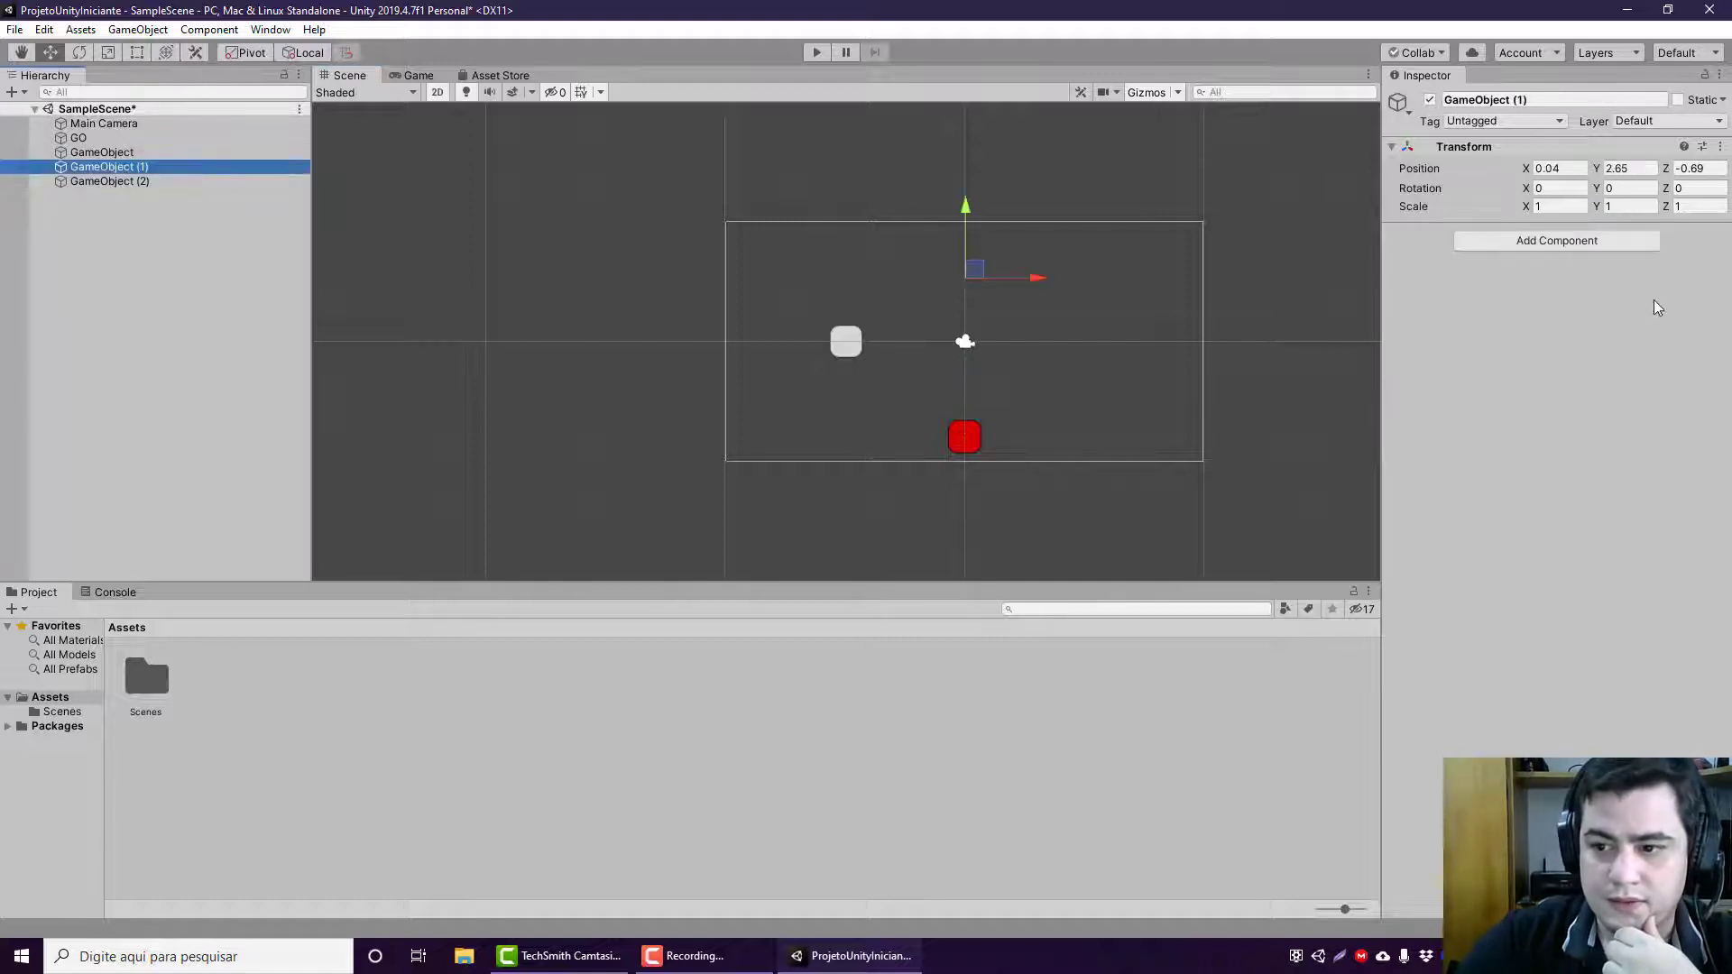
{"action": "left_click", "coordinate": [1629, 242]}
{"action": "type", "text": "s"}
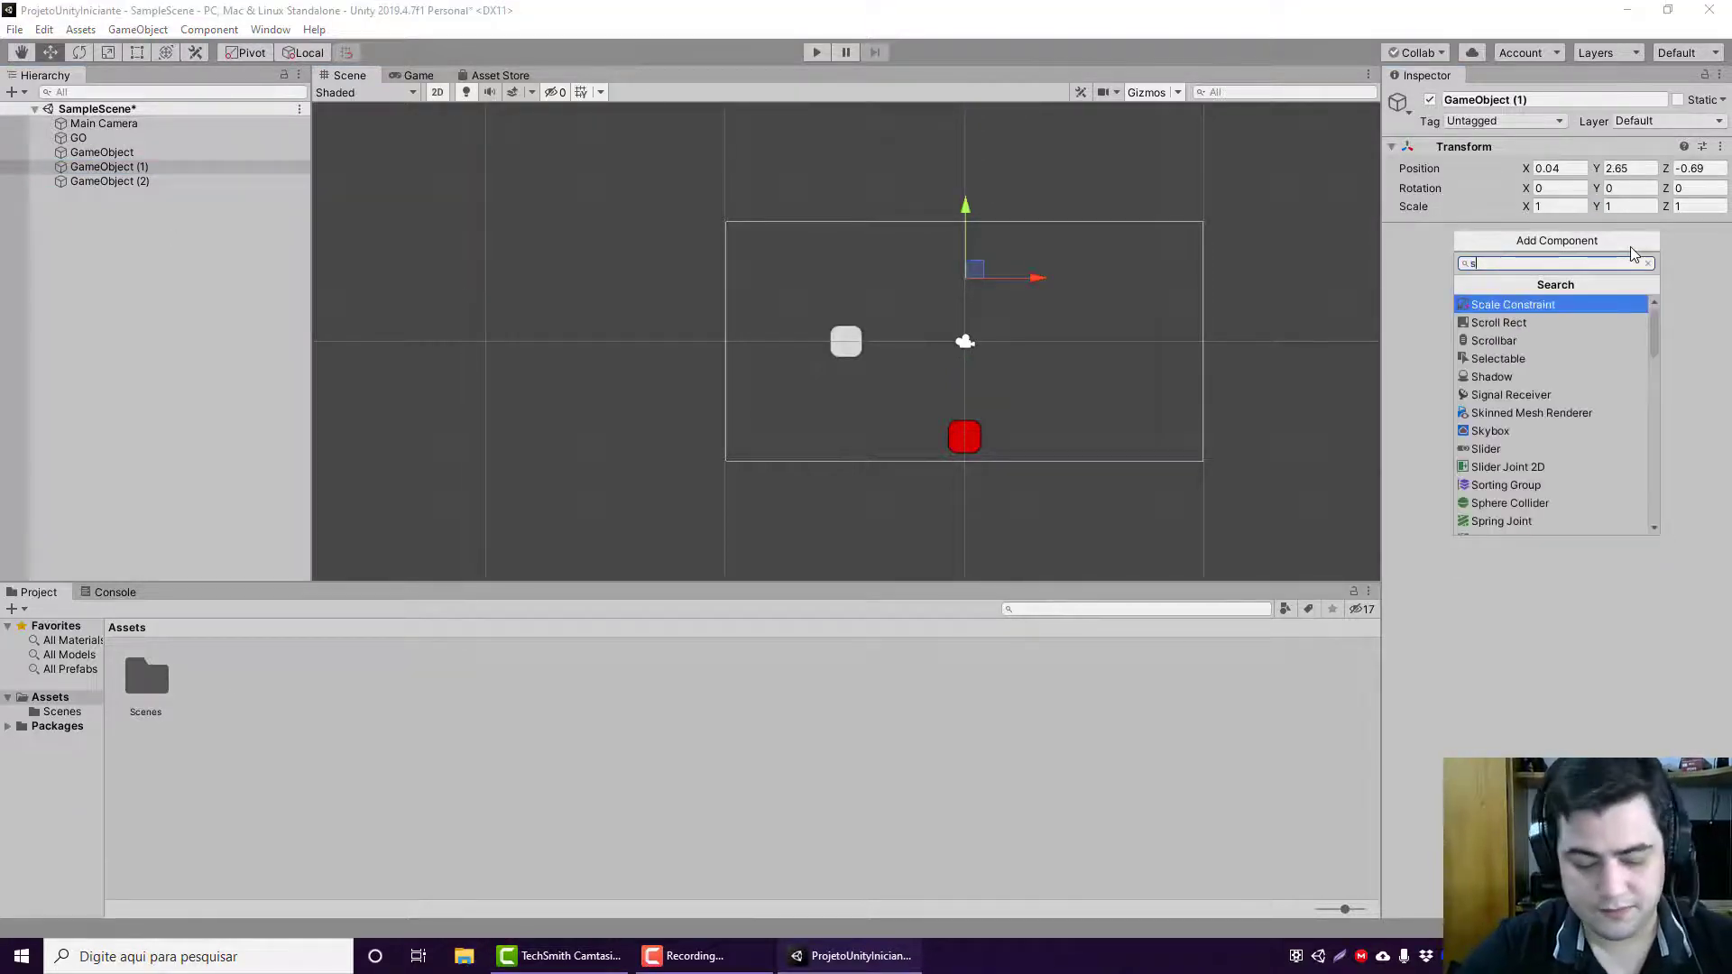
{"action": "type", "text": "pri"}
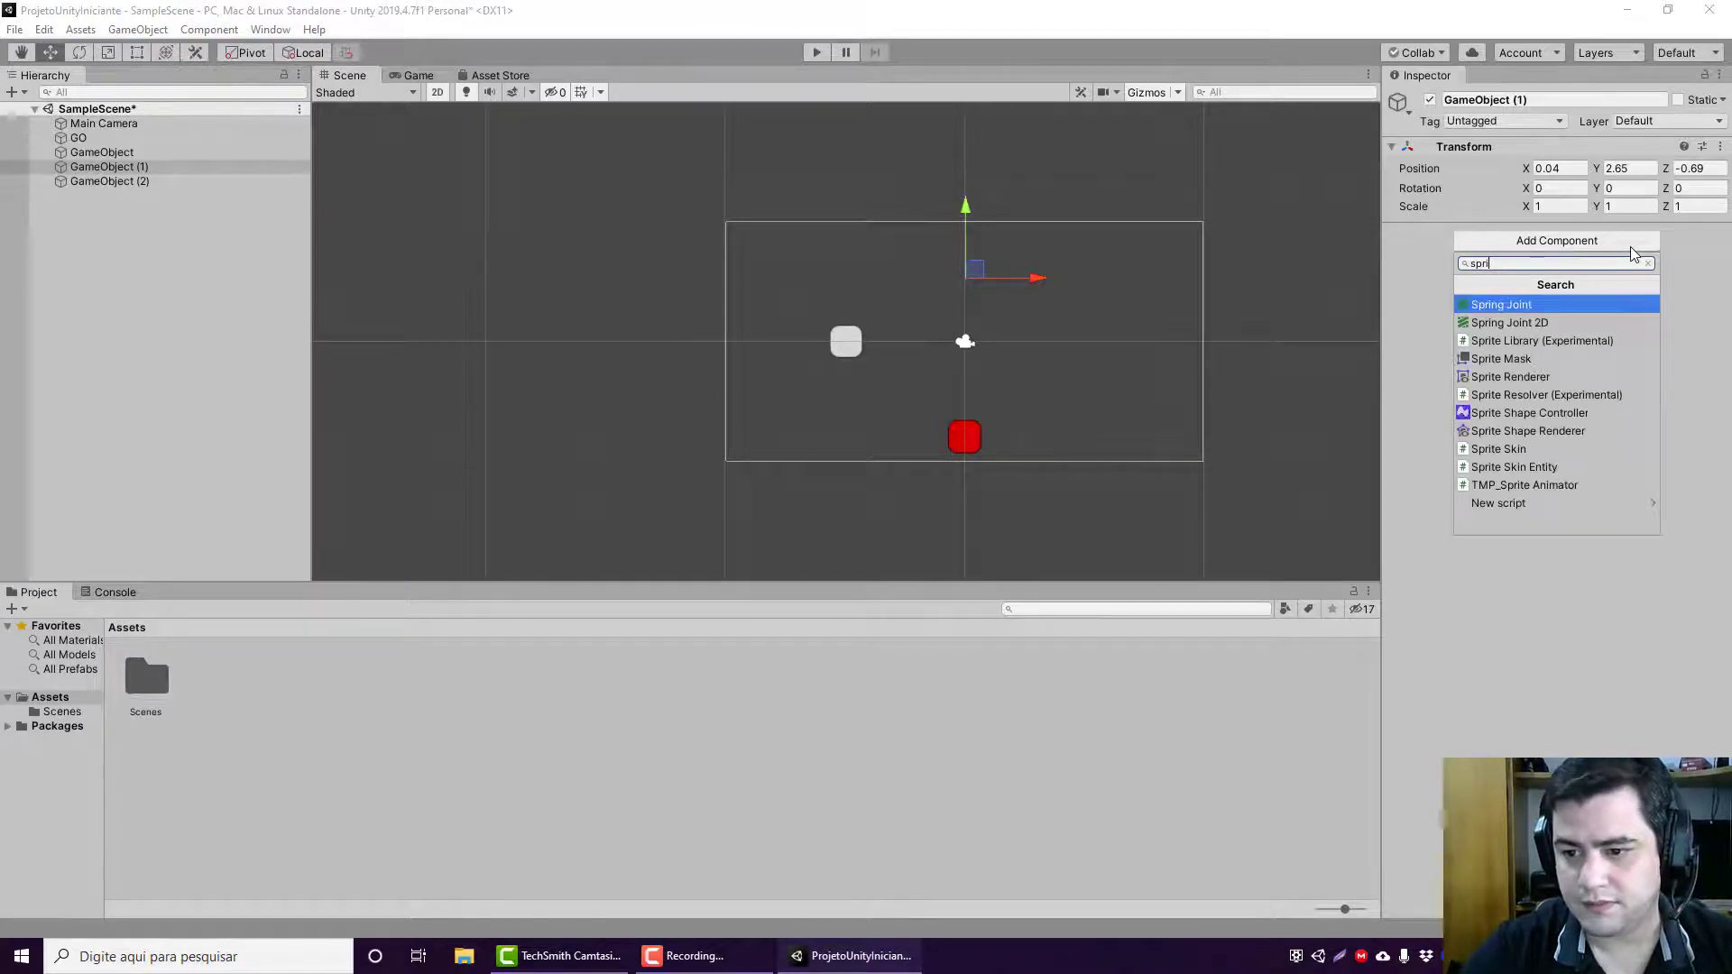
{"action": "type", "text": "te"}
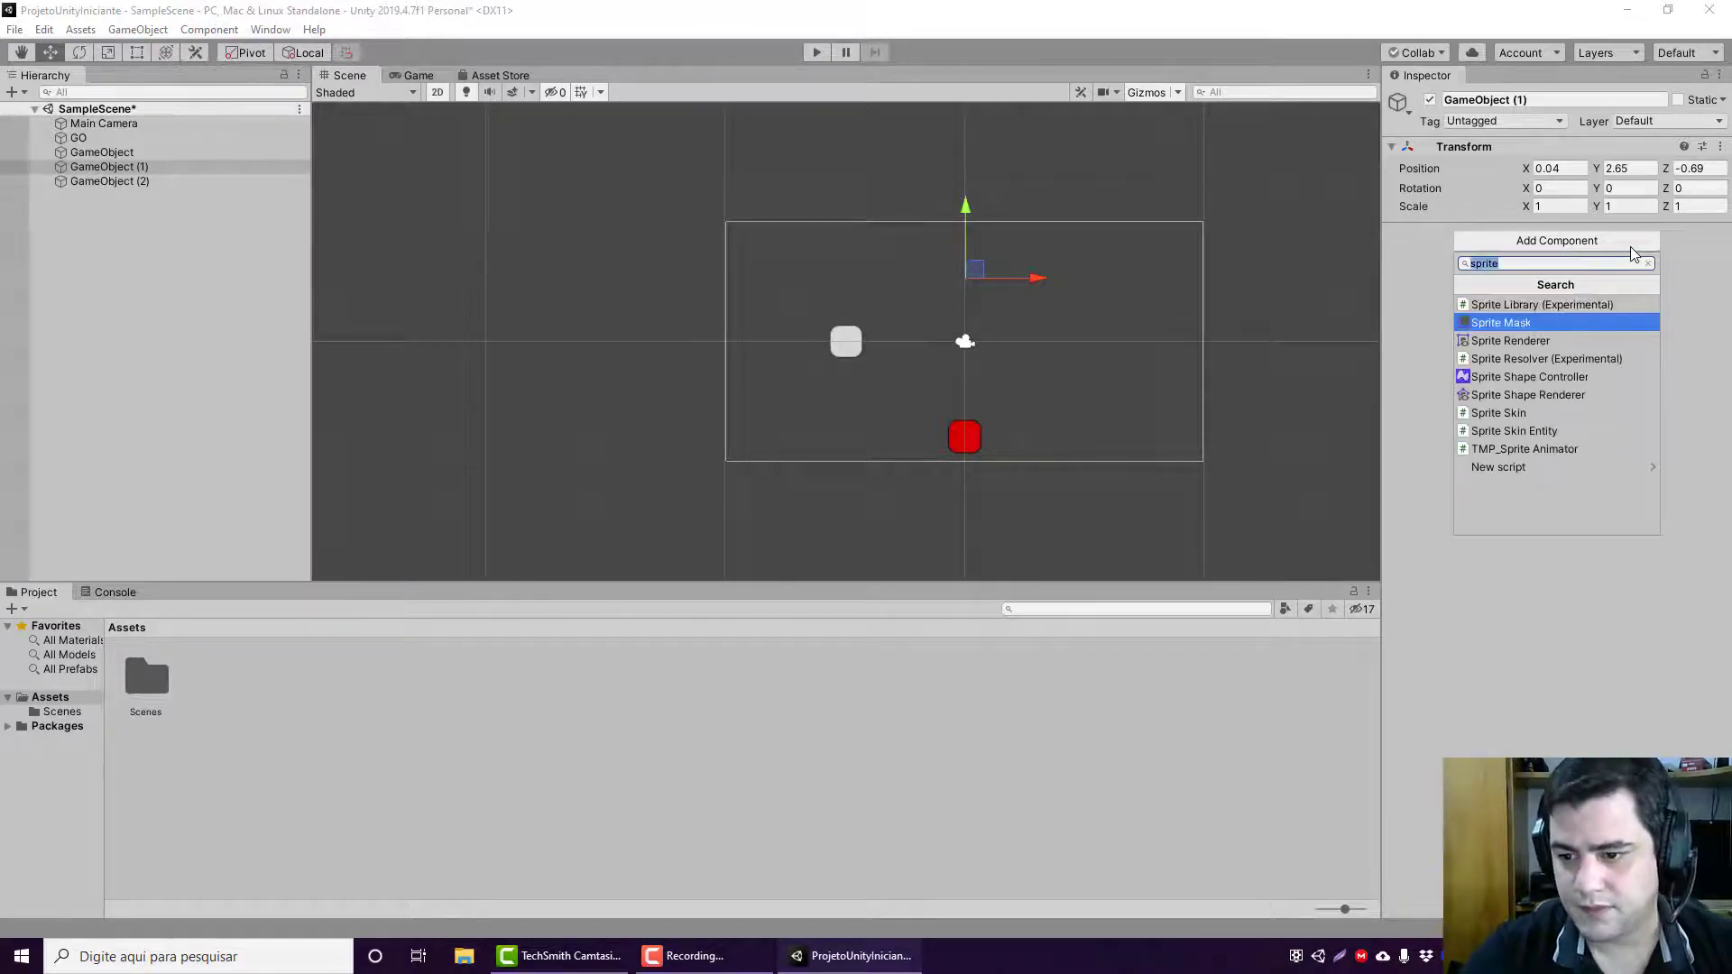
{"action": "key", "text": "Up"}
{"action": "key", "text": "Return"}
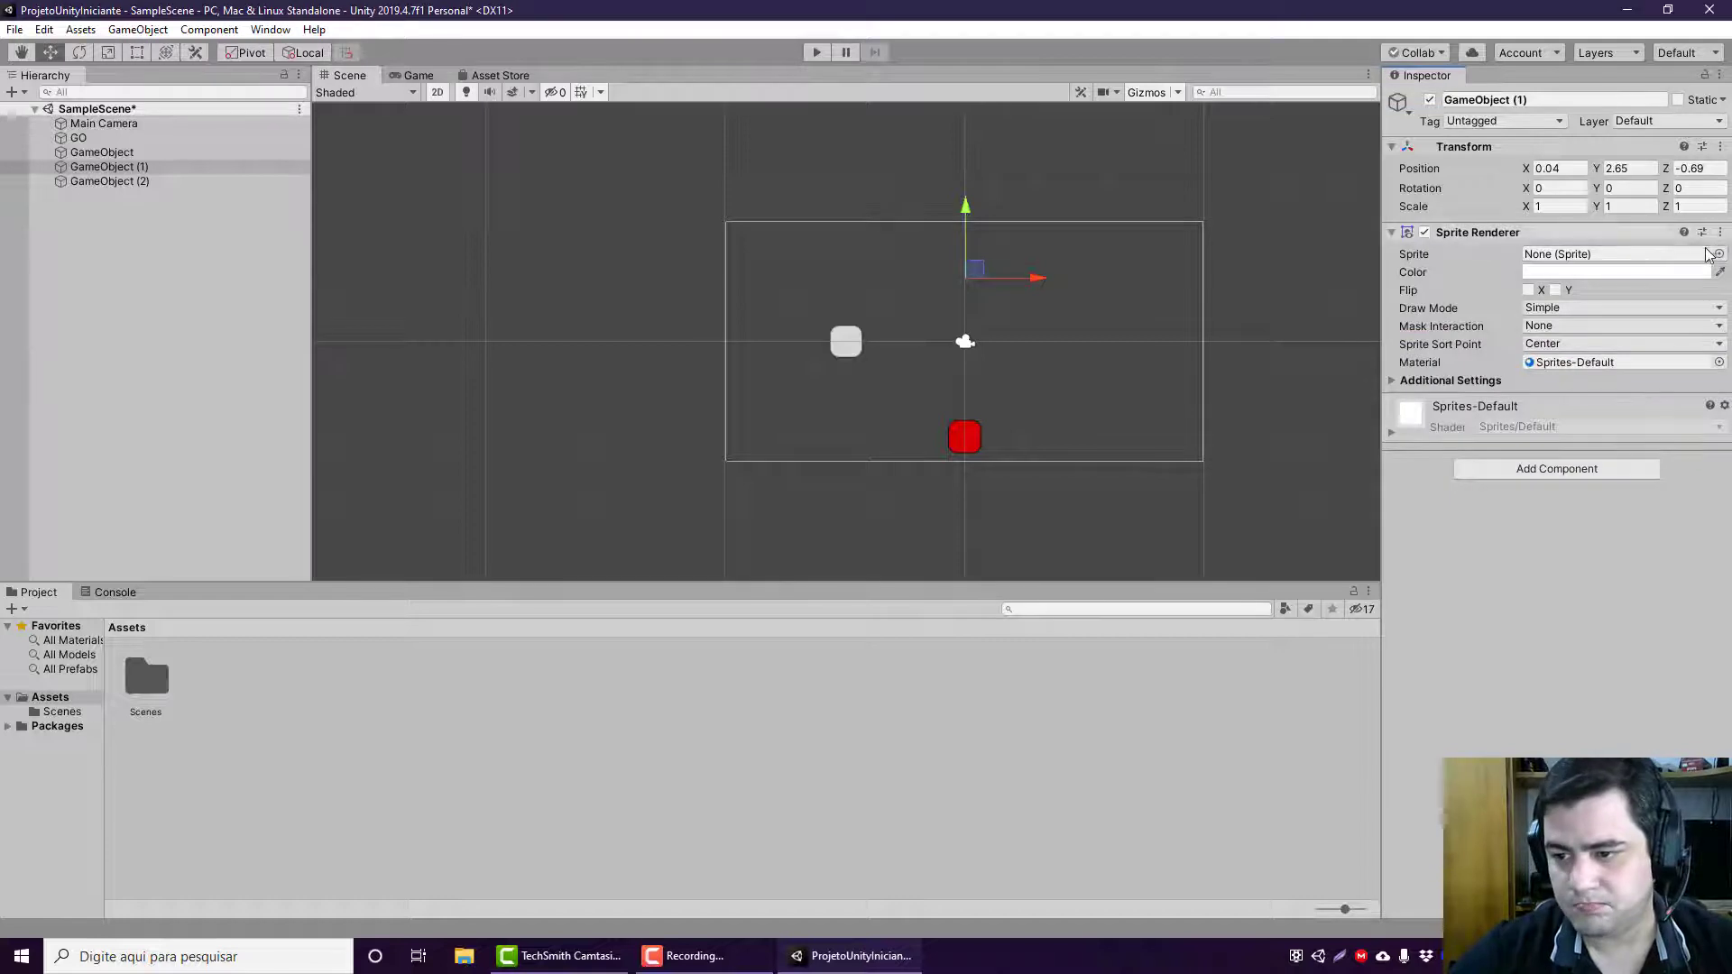
Step: Assign the Background sprite to GameObject (1)'s Sprite Renderer
{"action": "left_click", "coordinate": [1717, 254]}
{"action": "left_click", "coordinate": [129, 101]}
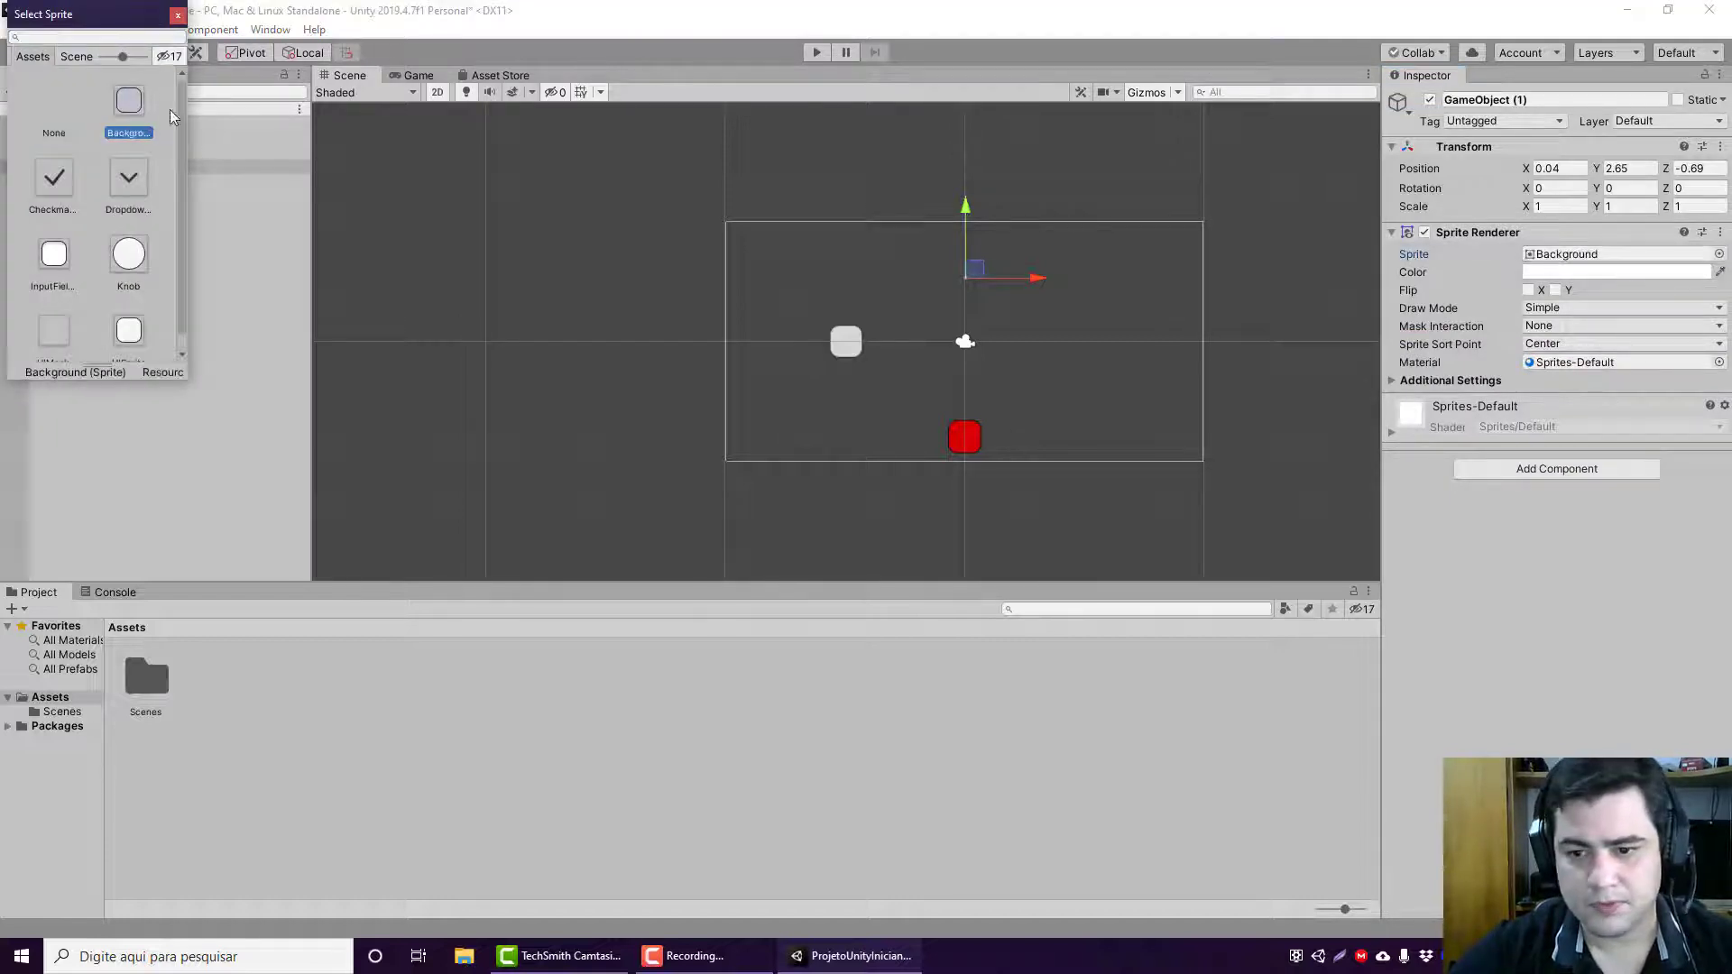
{"action": "double_click", "coordinate": [147, 97]}
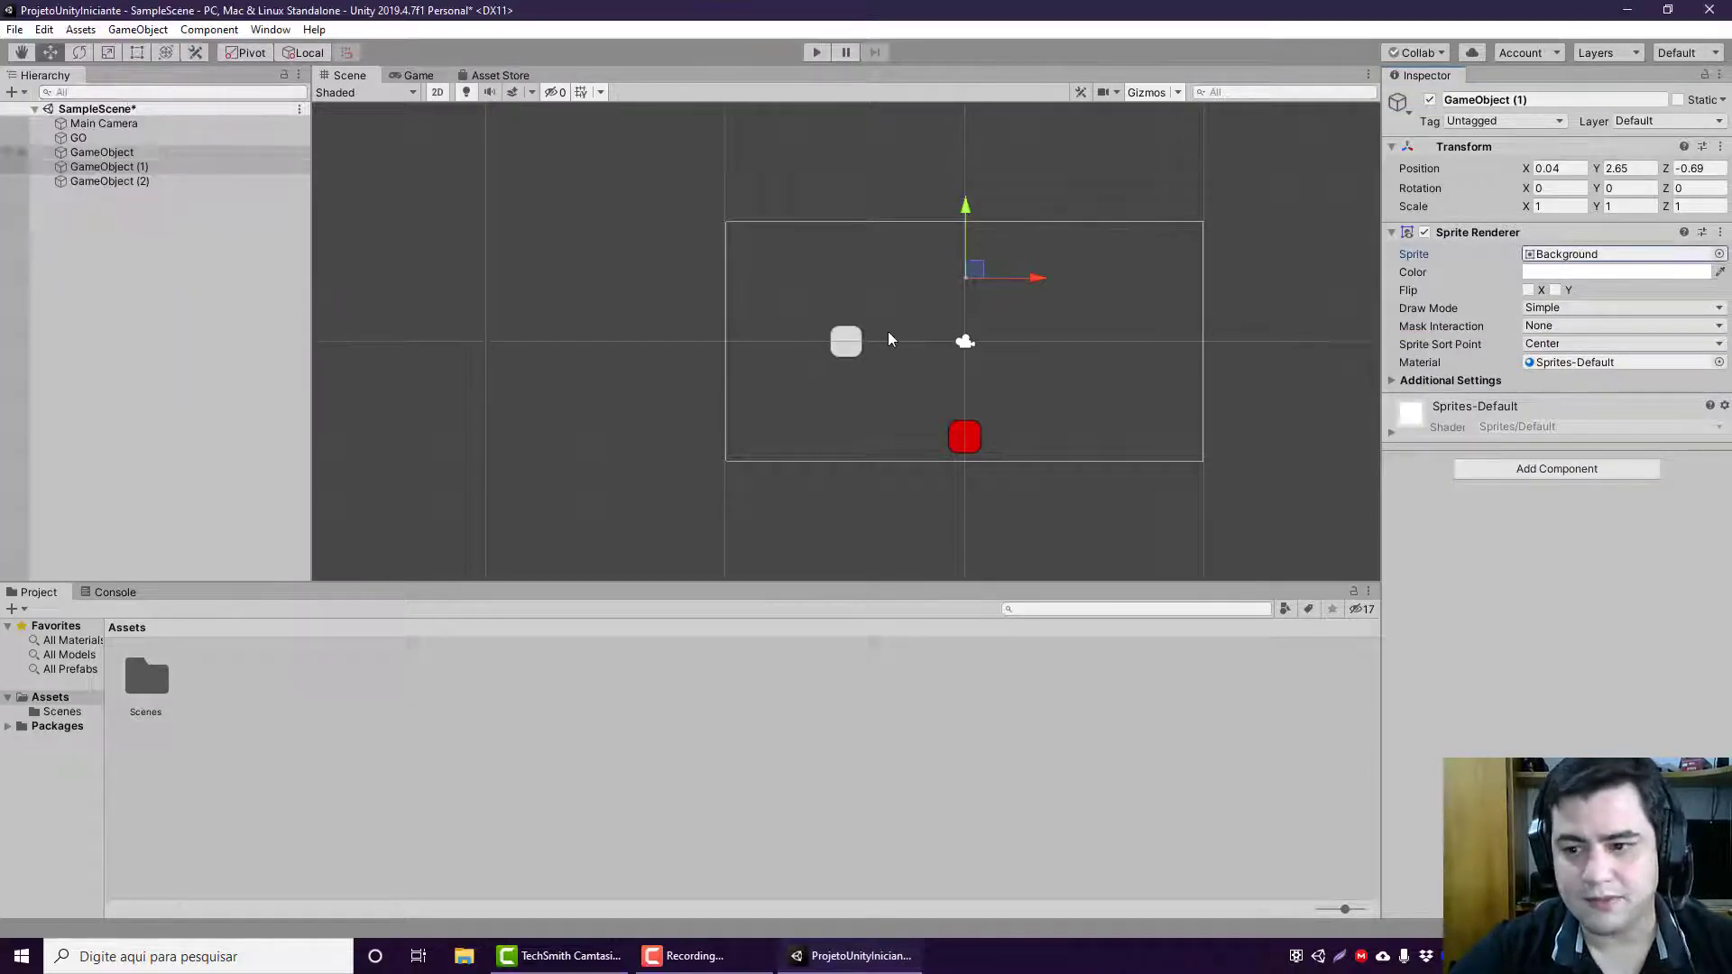
Step: Set GameObject (1)'s sprite color to red, FF0000
{"action": "left_click", "coordinate": [1552, 273]}
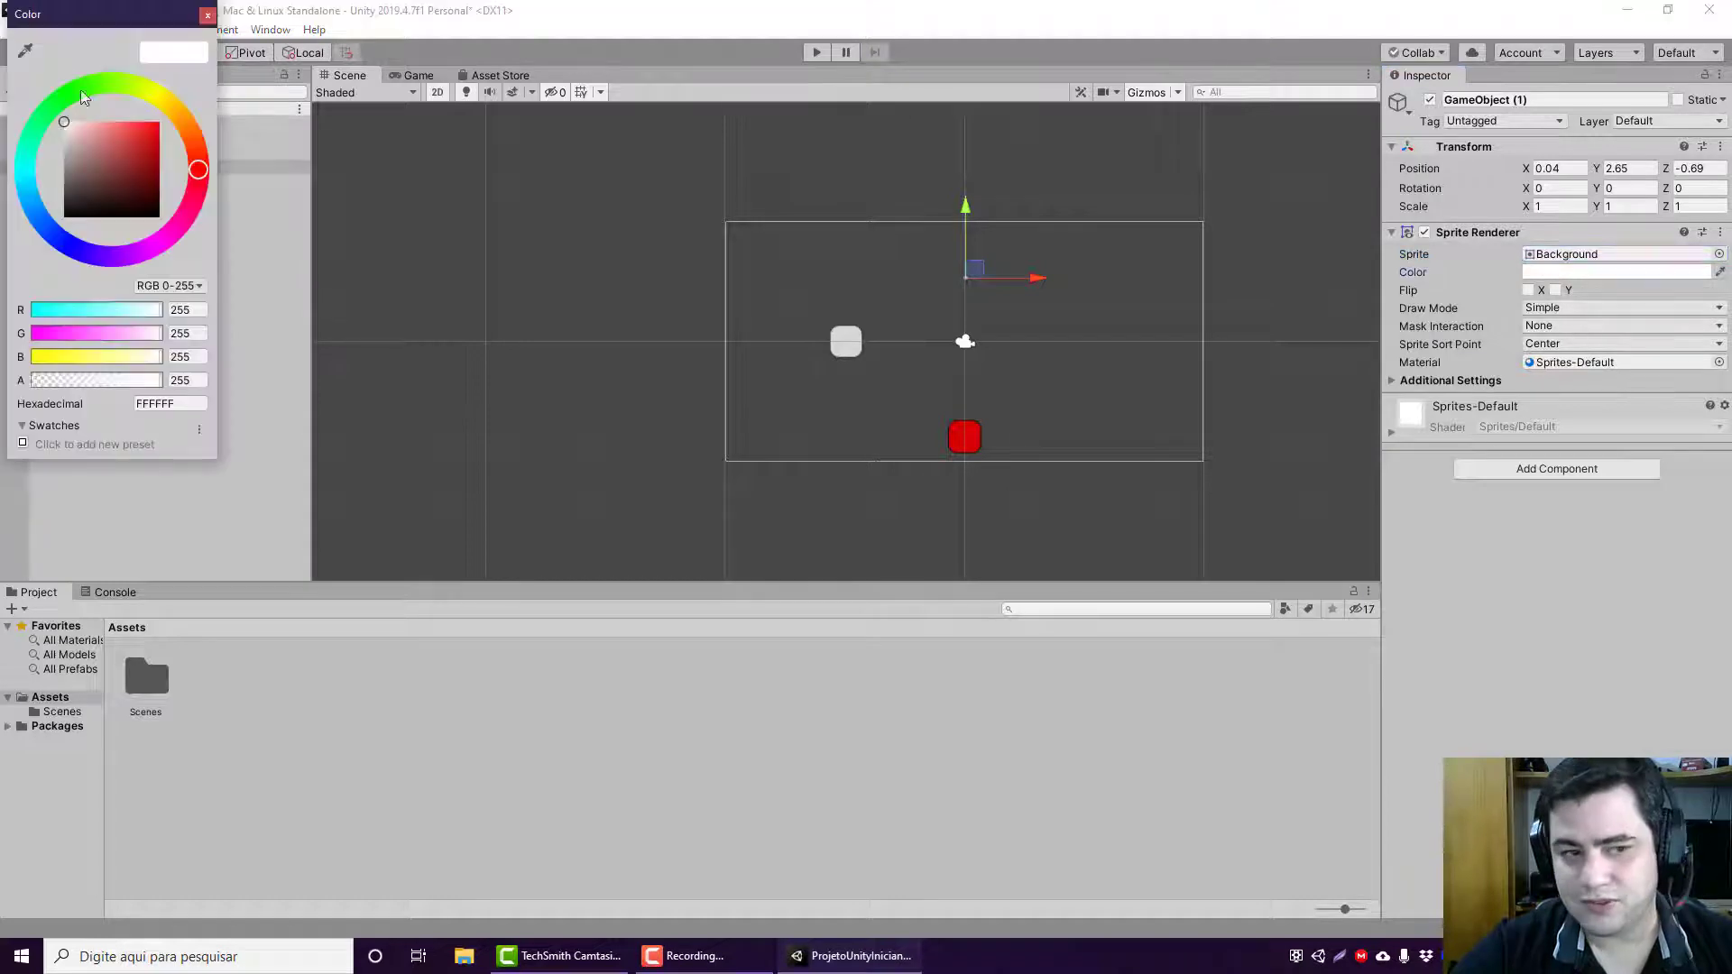
{"action": "left_click_drag", "start_coordinate": [146, 136], "coordinate": [249, 53]}
{"action": "left_click", "coordinate": [209, 18]}
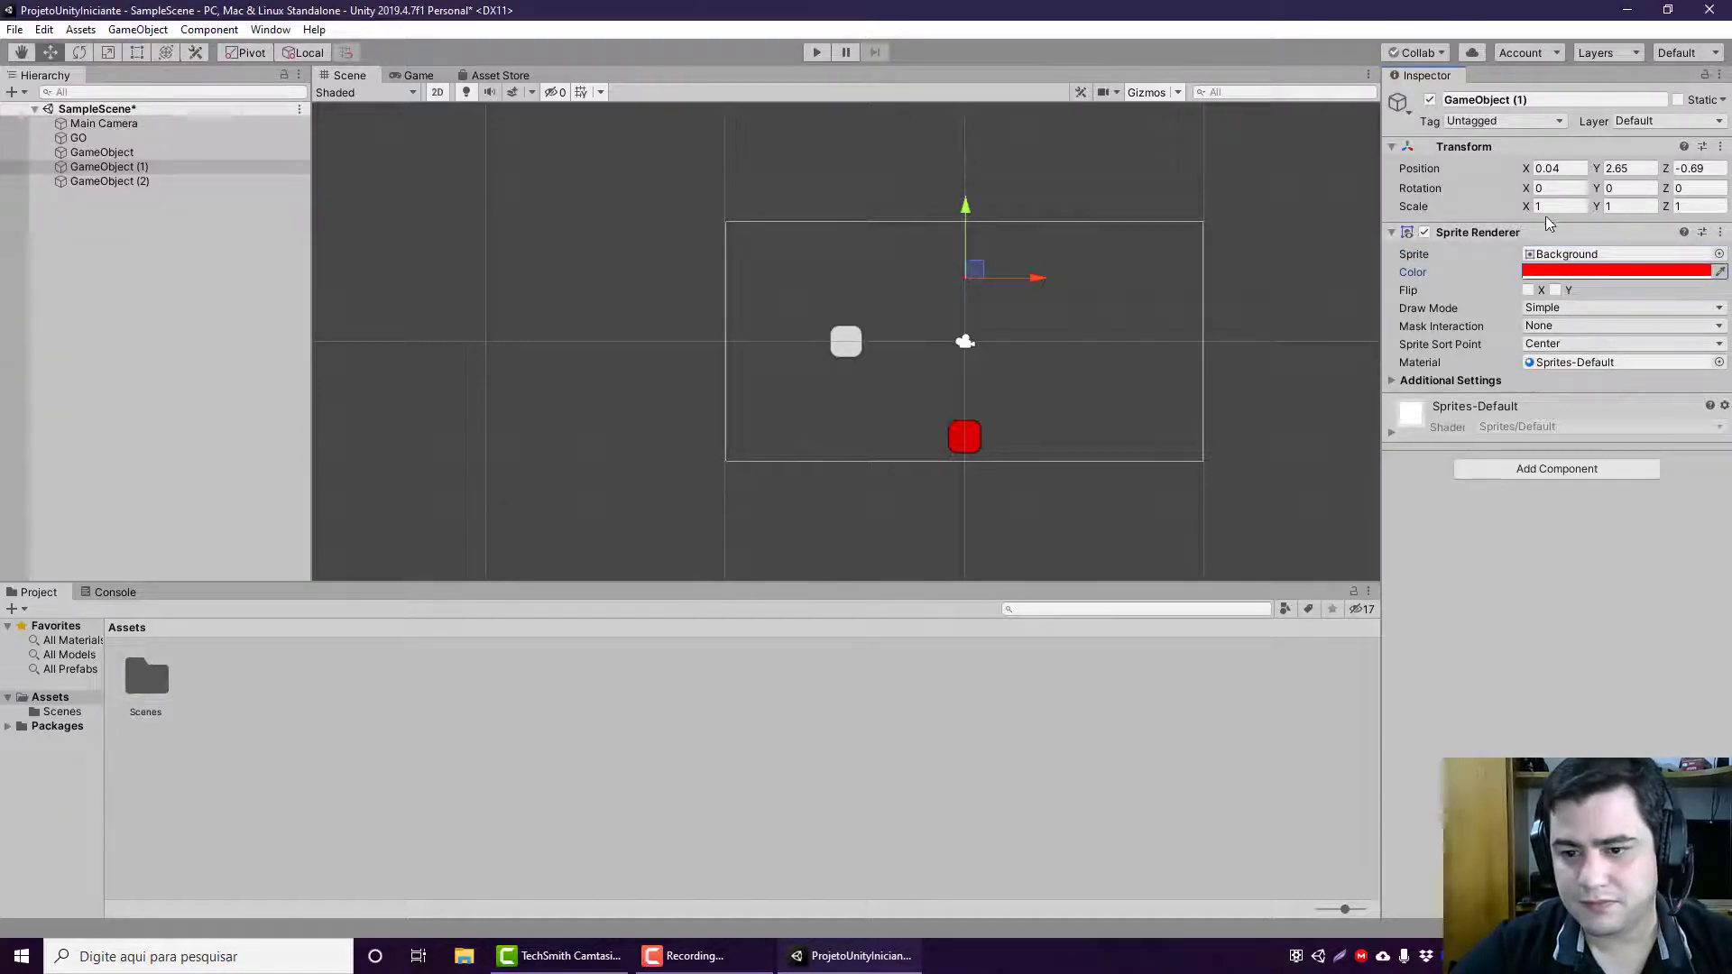
Step: Set GameObject (1)'s sprite color to green, 00FF29
{"action": "left_click", "coordinate": [1571, 274]}
{"action": "left_click", "coordinate": [1569, 278]}
{"action": "left_click", "coordinate": [1569, 277]}
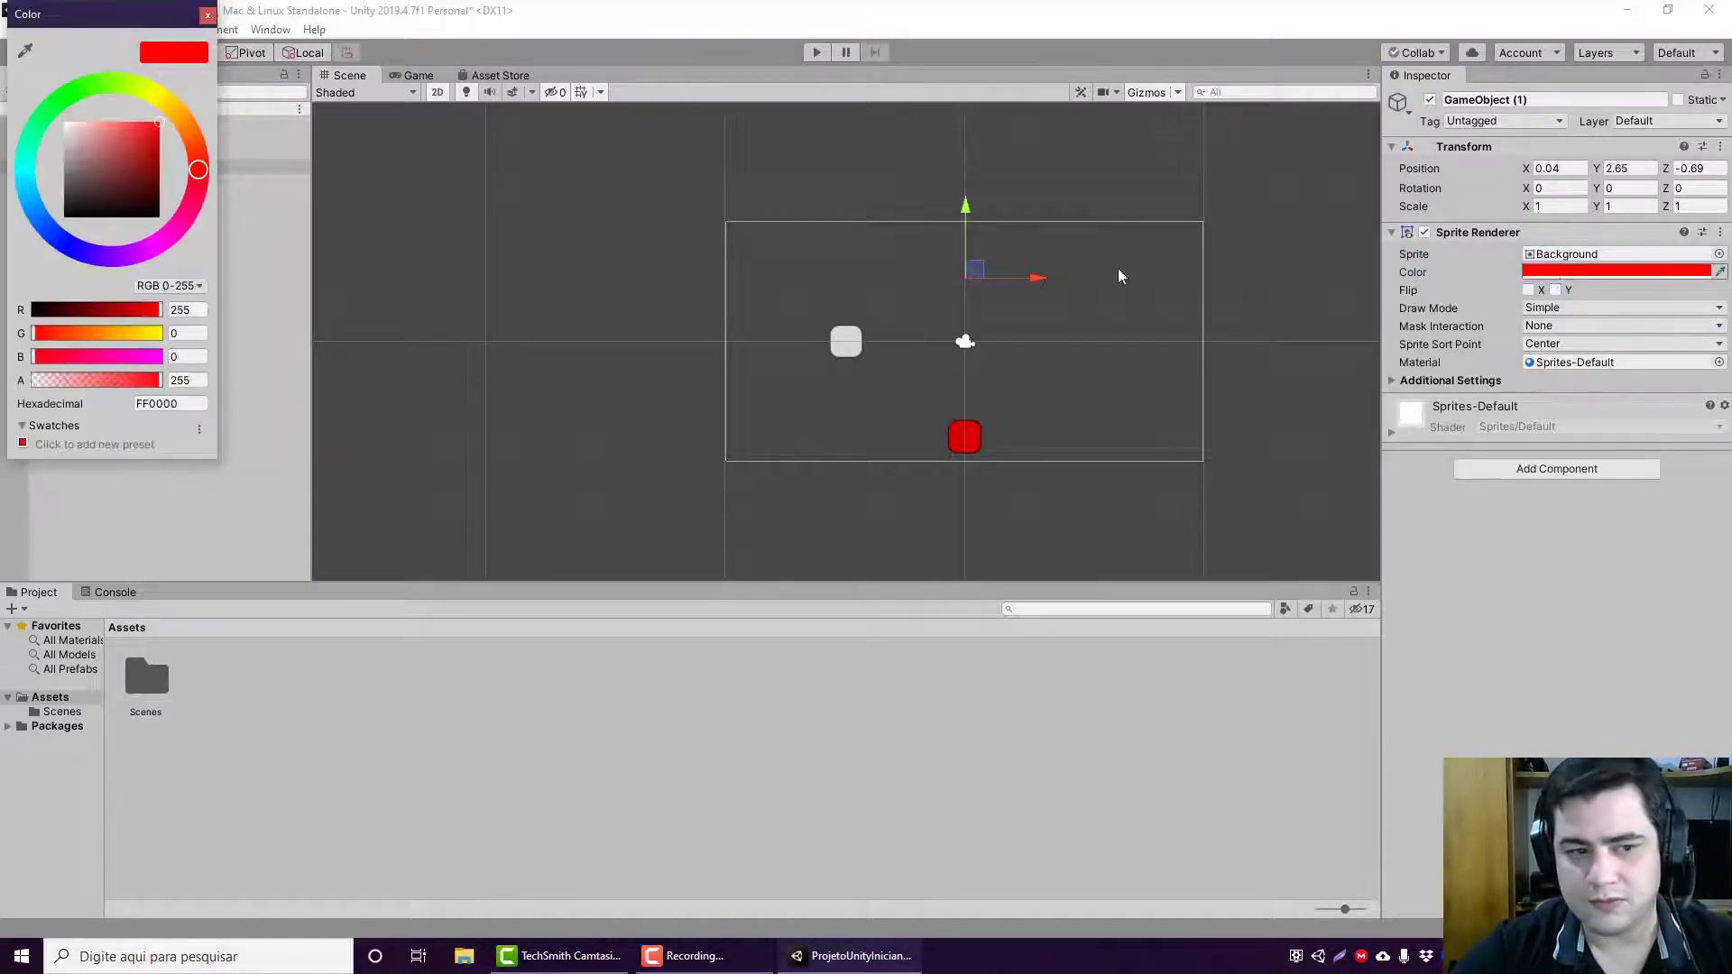
{"action": "left_click_drag", "start_coordinate": [99, 81], "coordinate": [88, 139]}
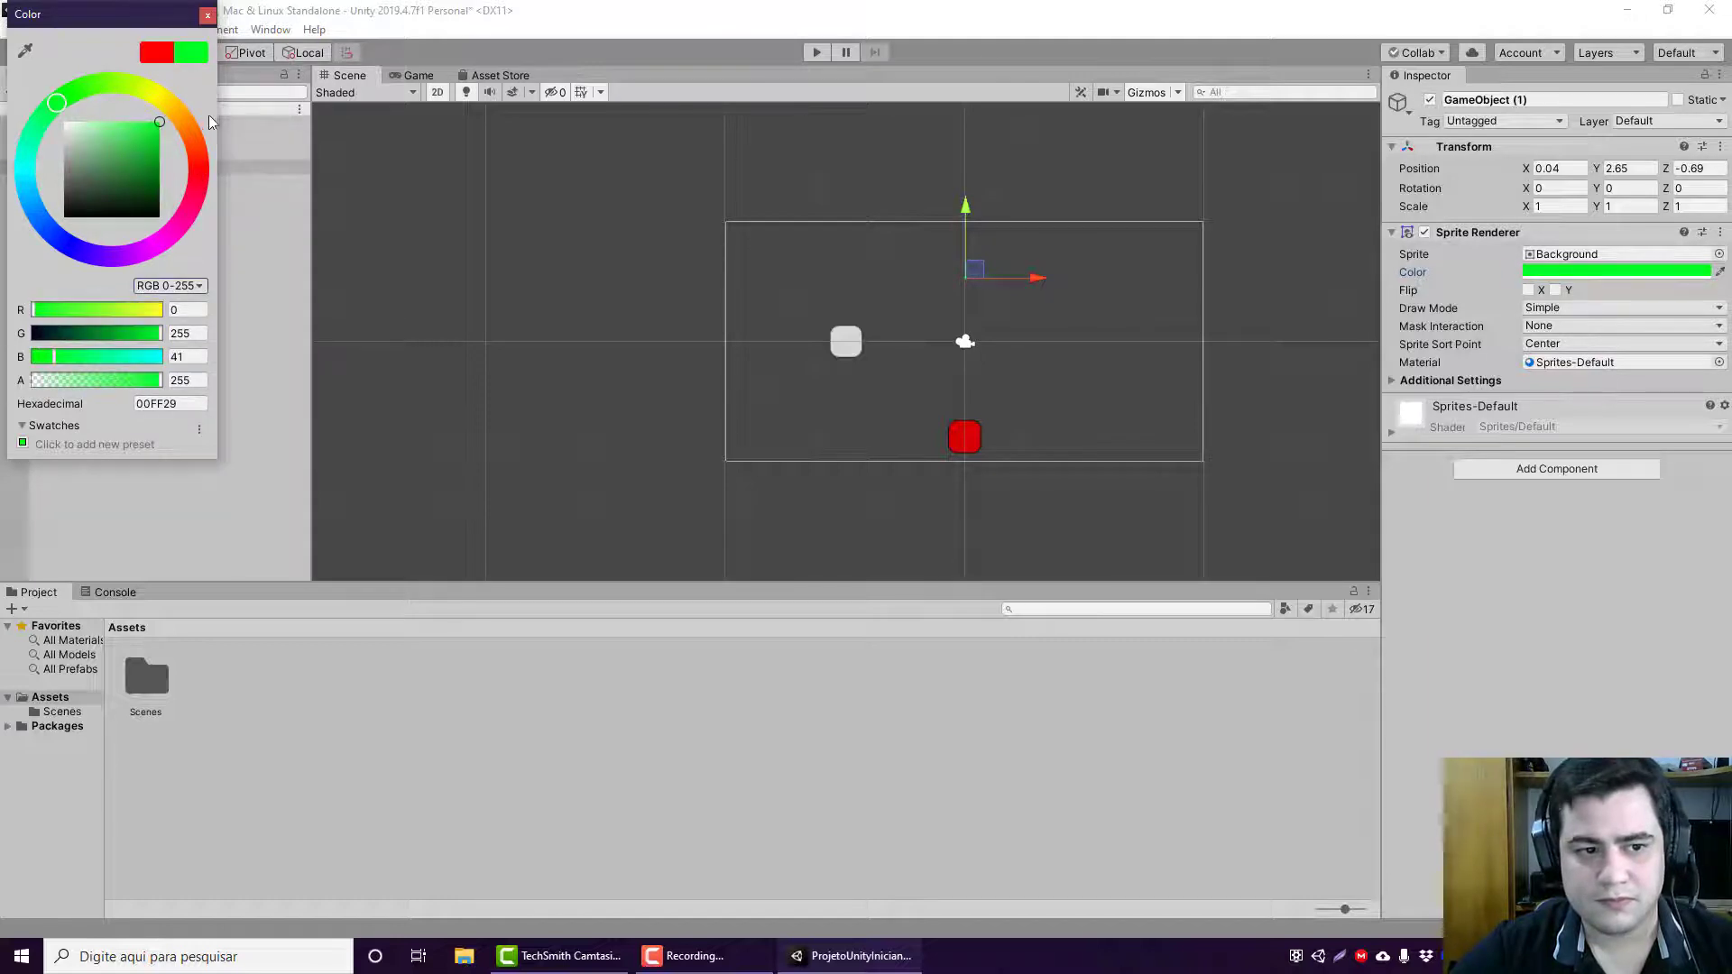
{"action": "left_click", "coordinate": [209, 16]}
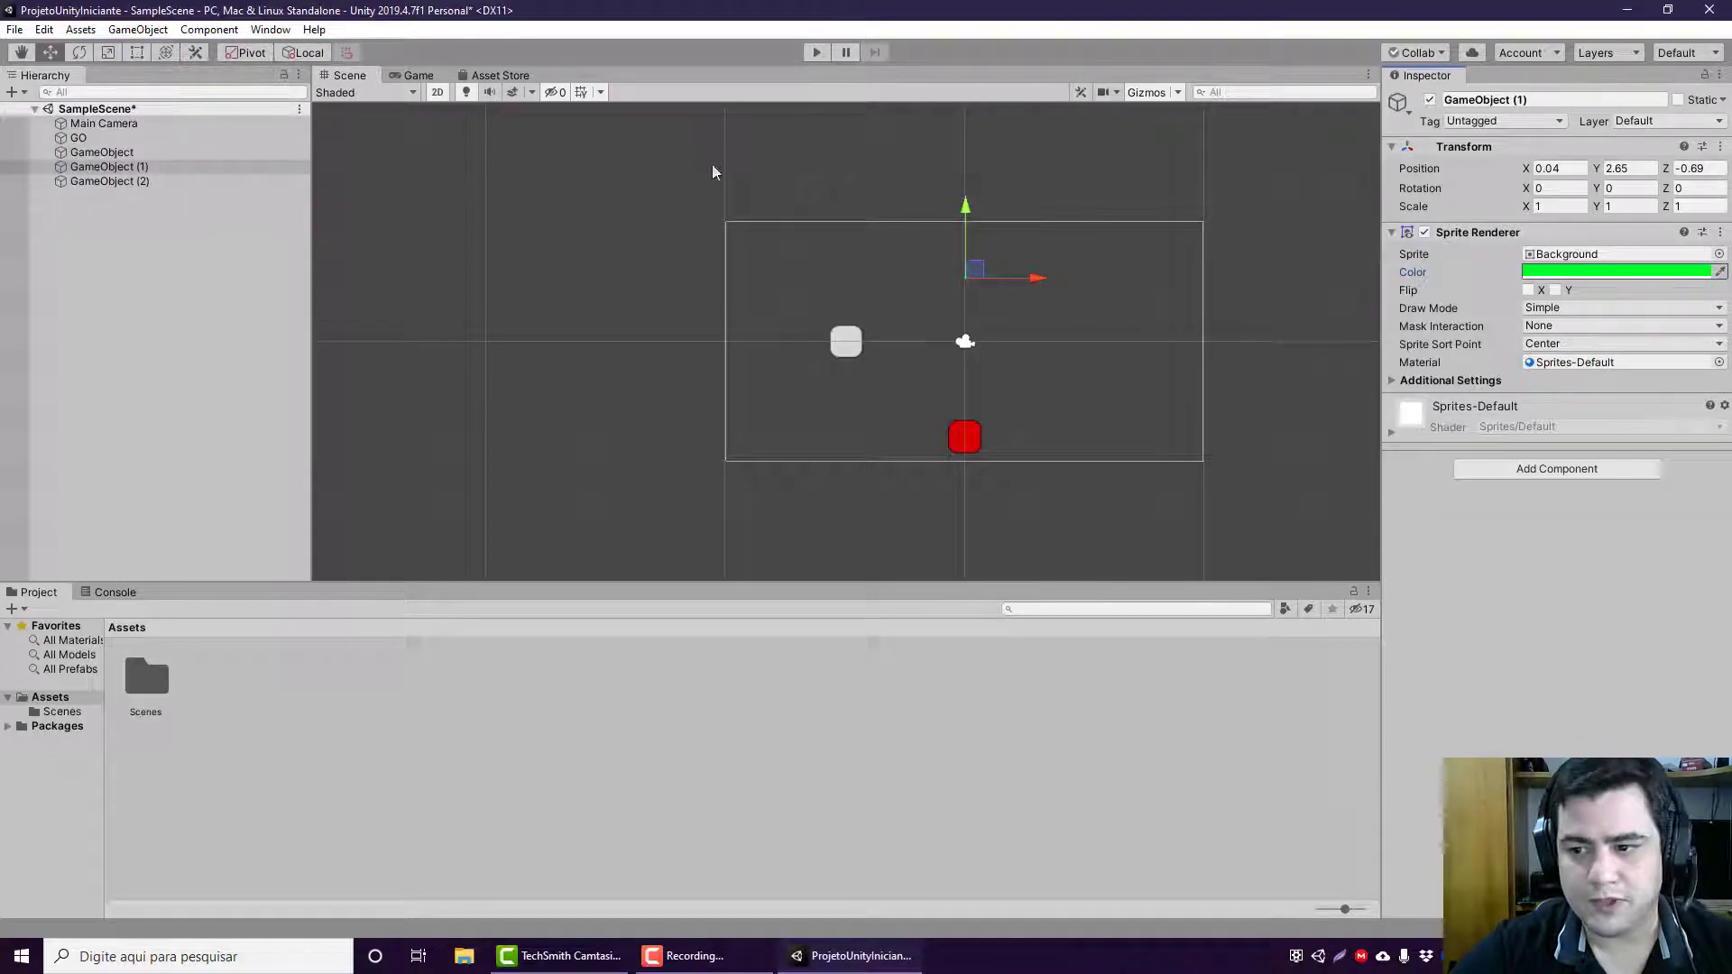
Step: Set GameObject (1)'s scale to 10 on both X and Y and save the scene
{"action": "left_click", "coordinate": [1542, 208]}
{"action": "type", "text": "10"}
{"action": "key", "text": "Tab"}
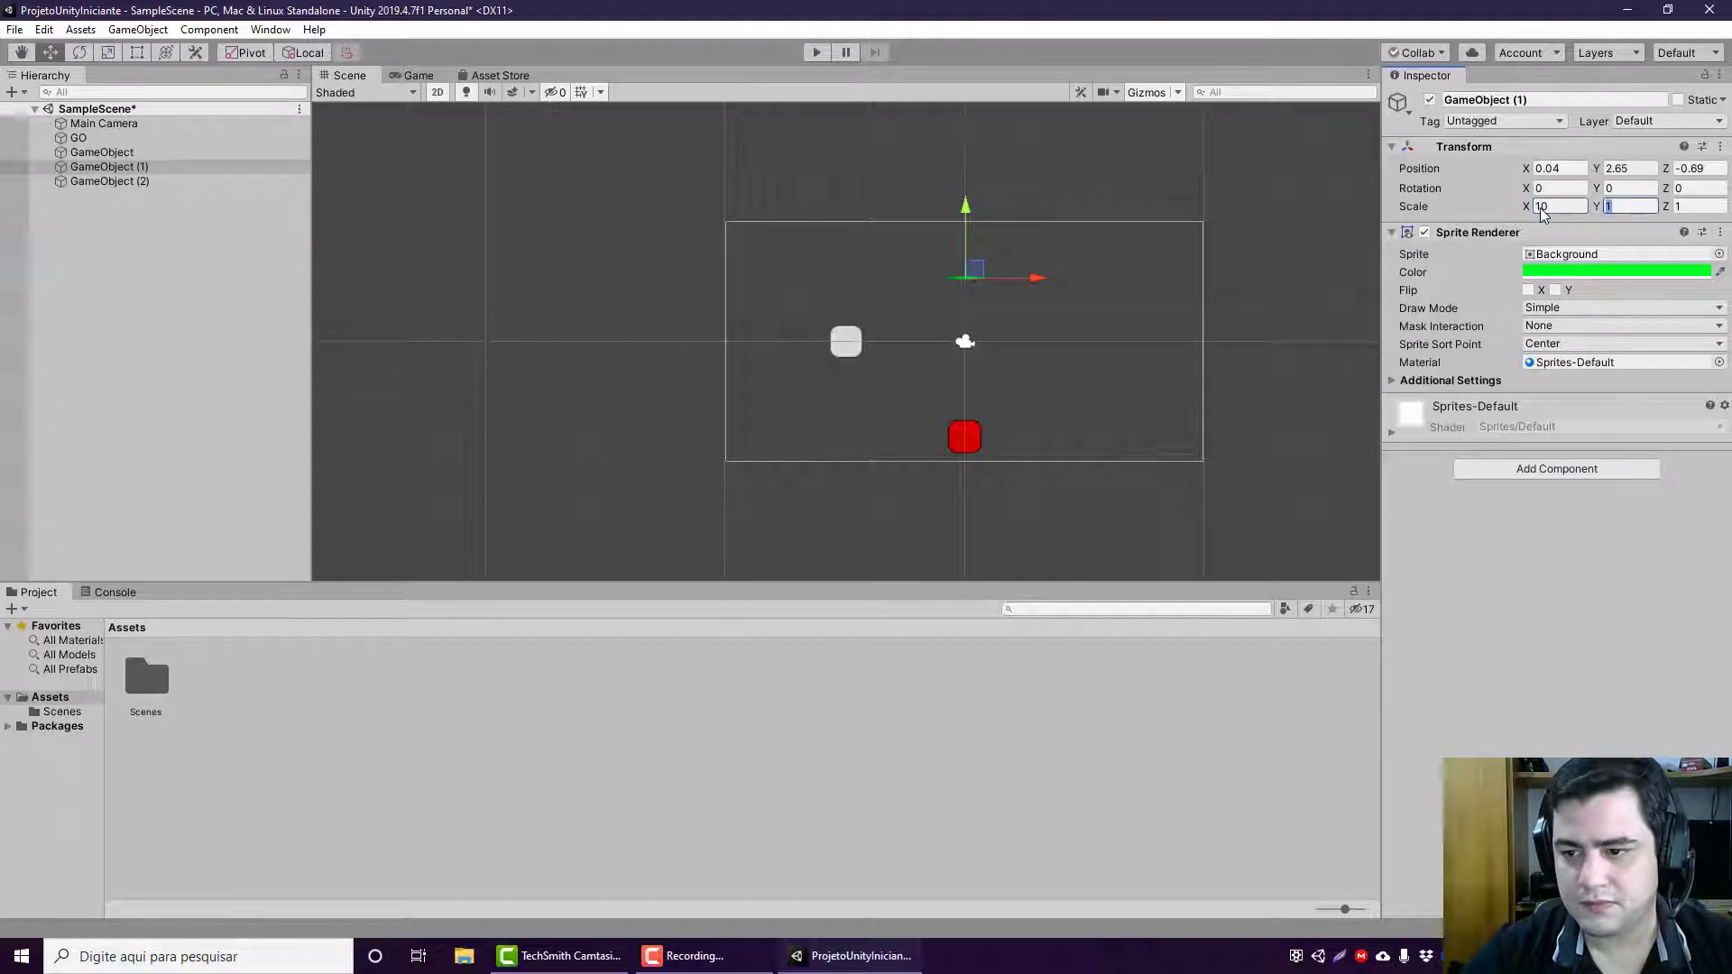
{"action": "type", "text": "10"}
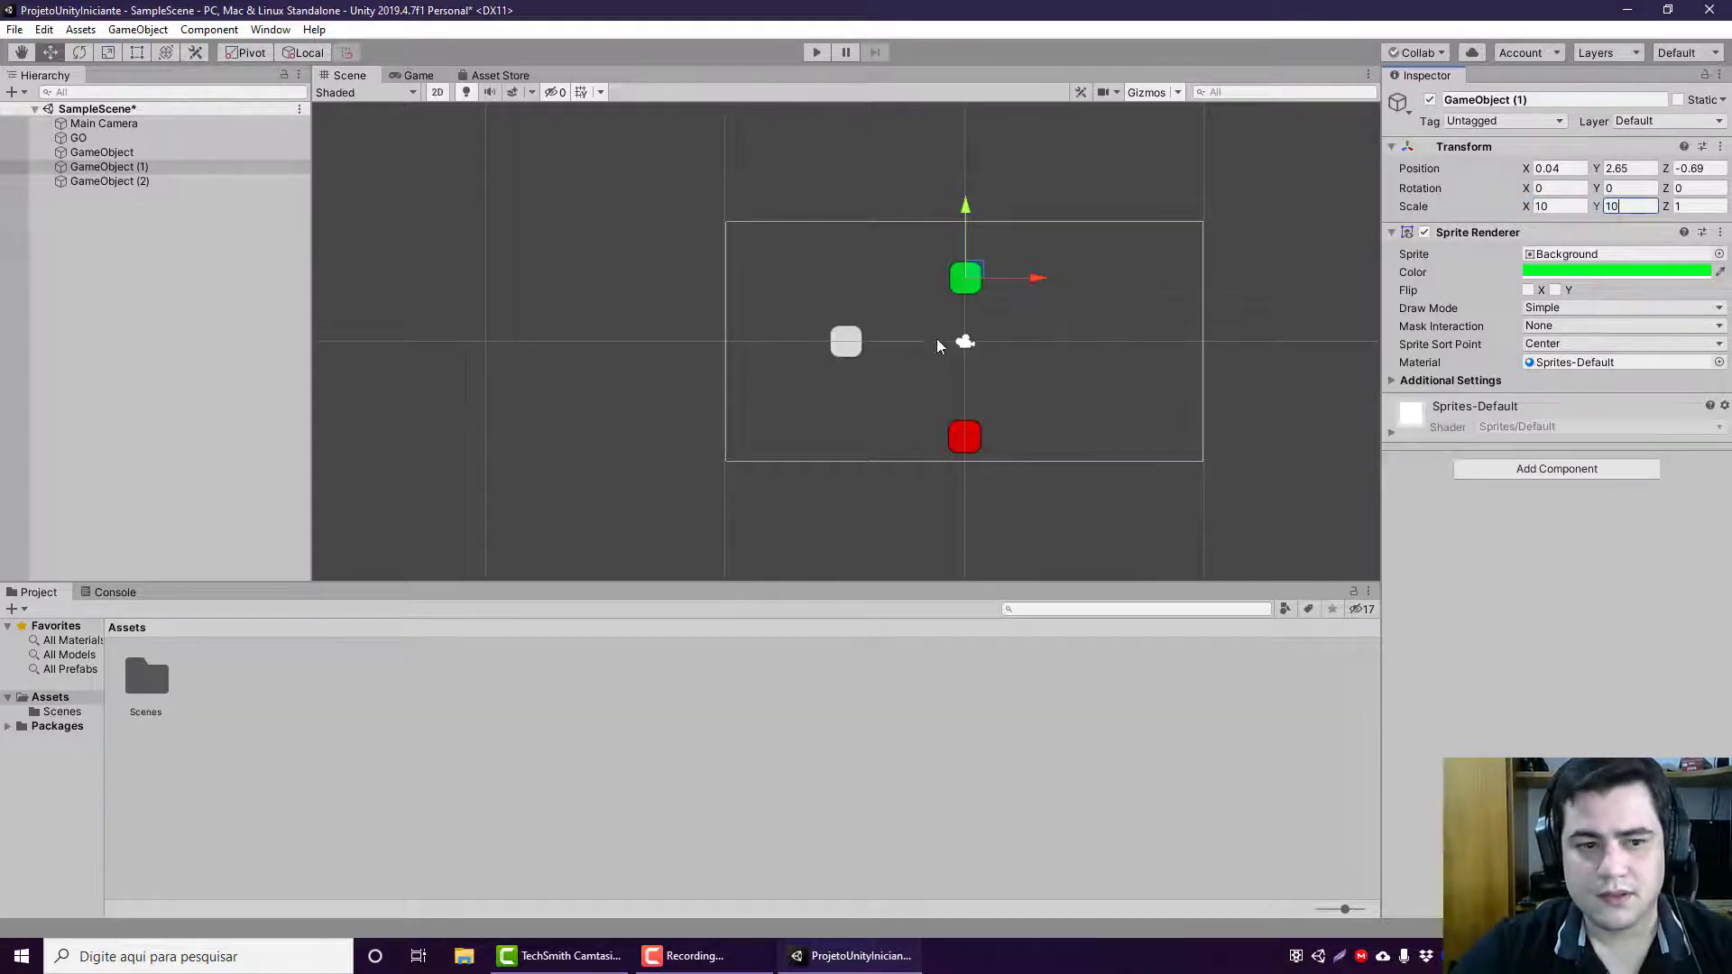
{"action": "key", "text": "ctrl+s"}
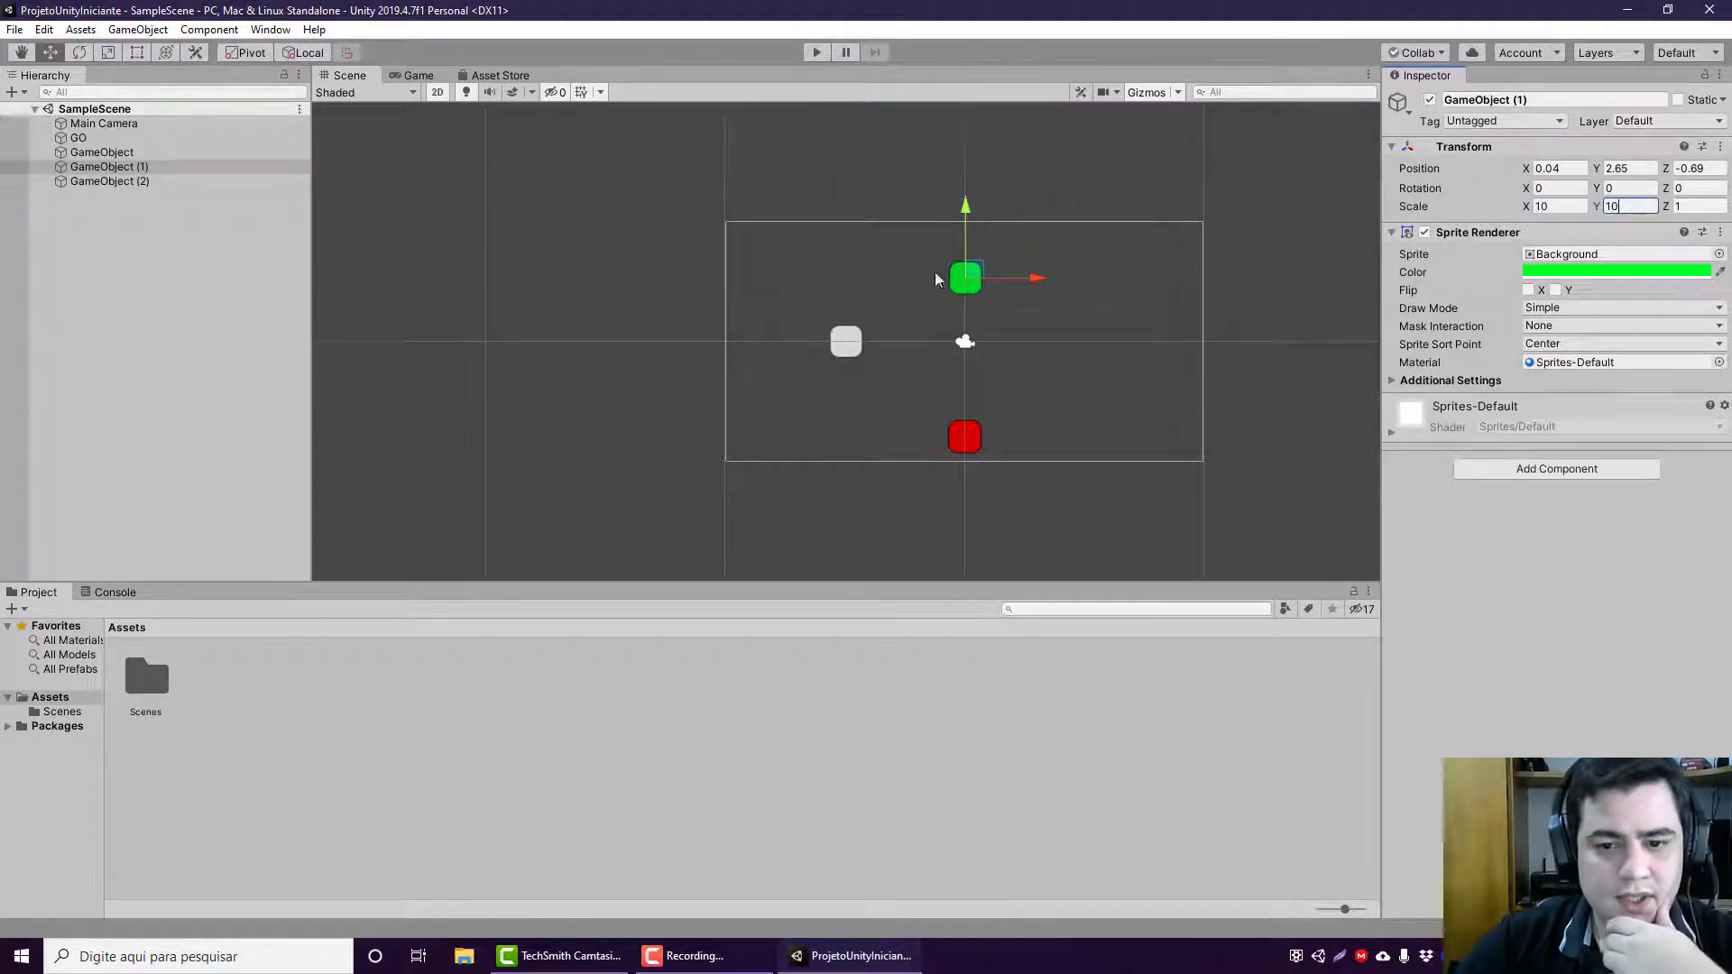
Step: Scale GameObject (2) with the Scale tool's axis handles to about 13.7 on X and 10.1 on Y
{"action": "left_click", "coordinate": [181, 183]}
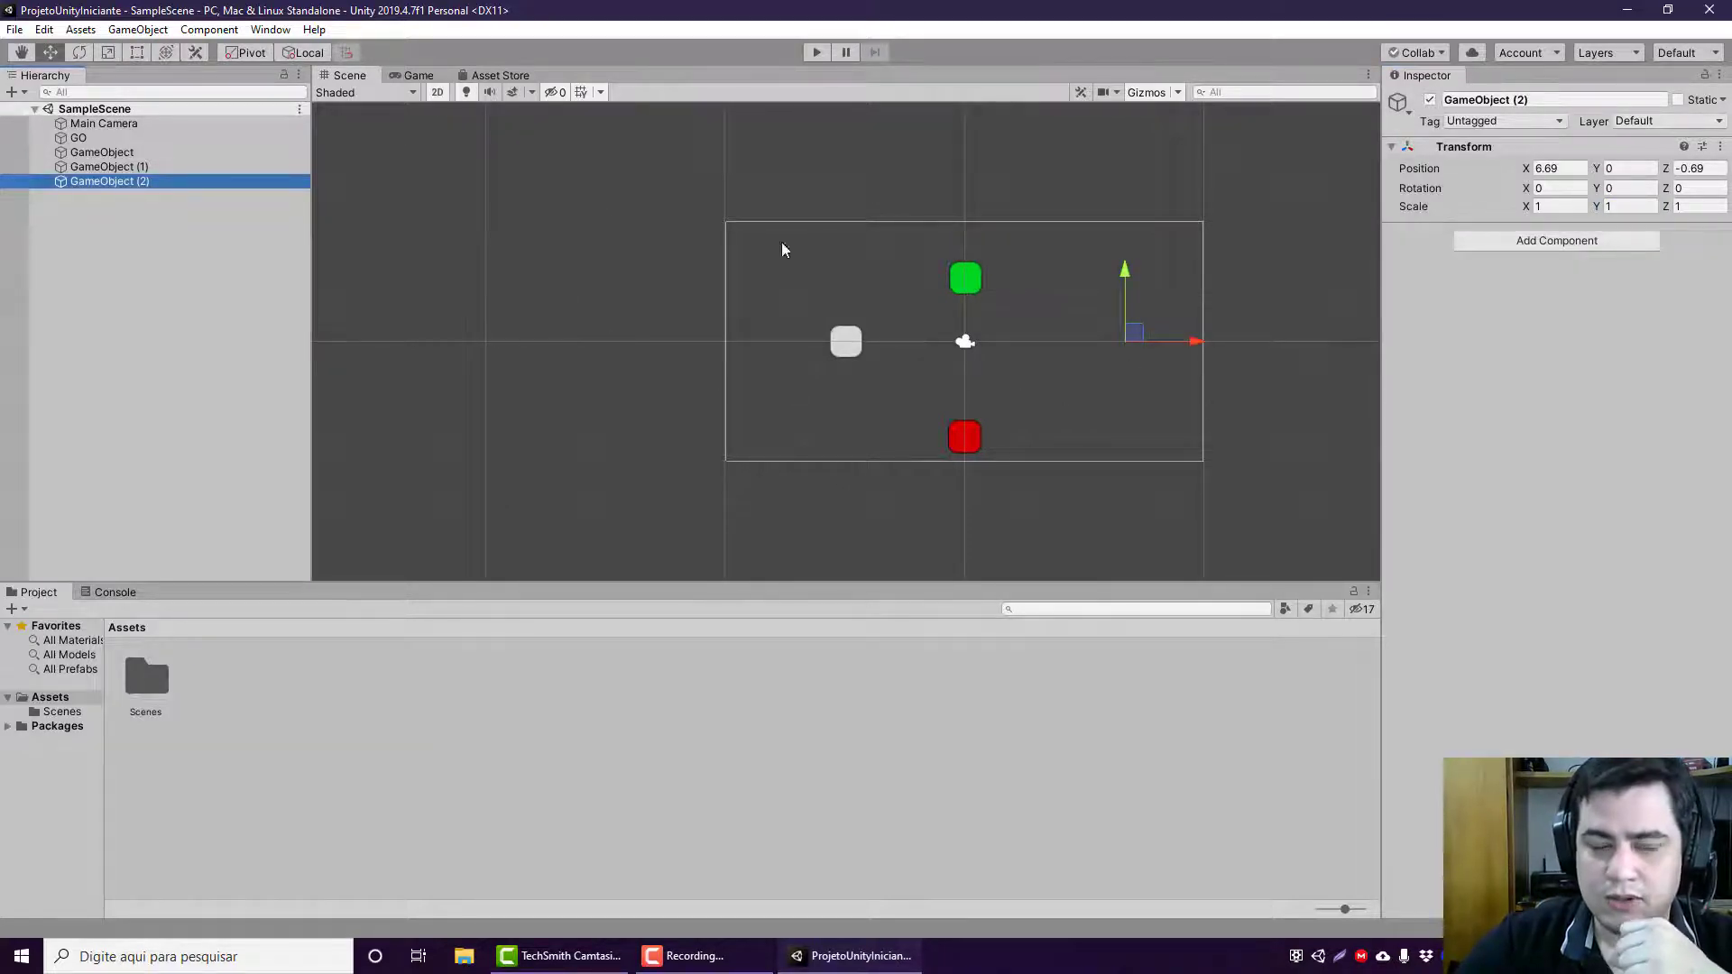
{"action": "left_click", "coordinate": [131, 55]}
{"action": "left_click", "coordinate": [115, 53]}
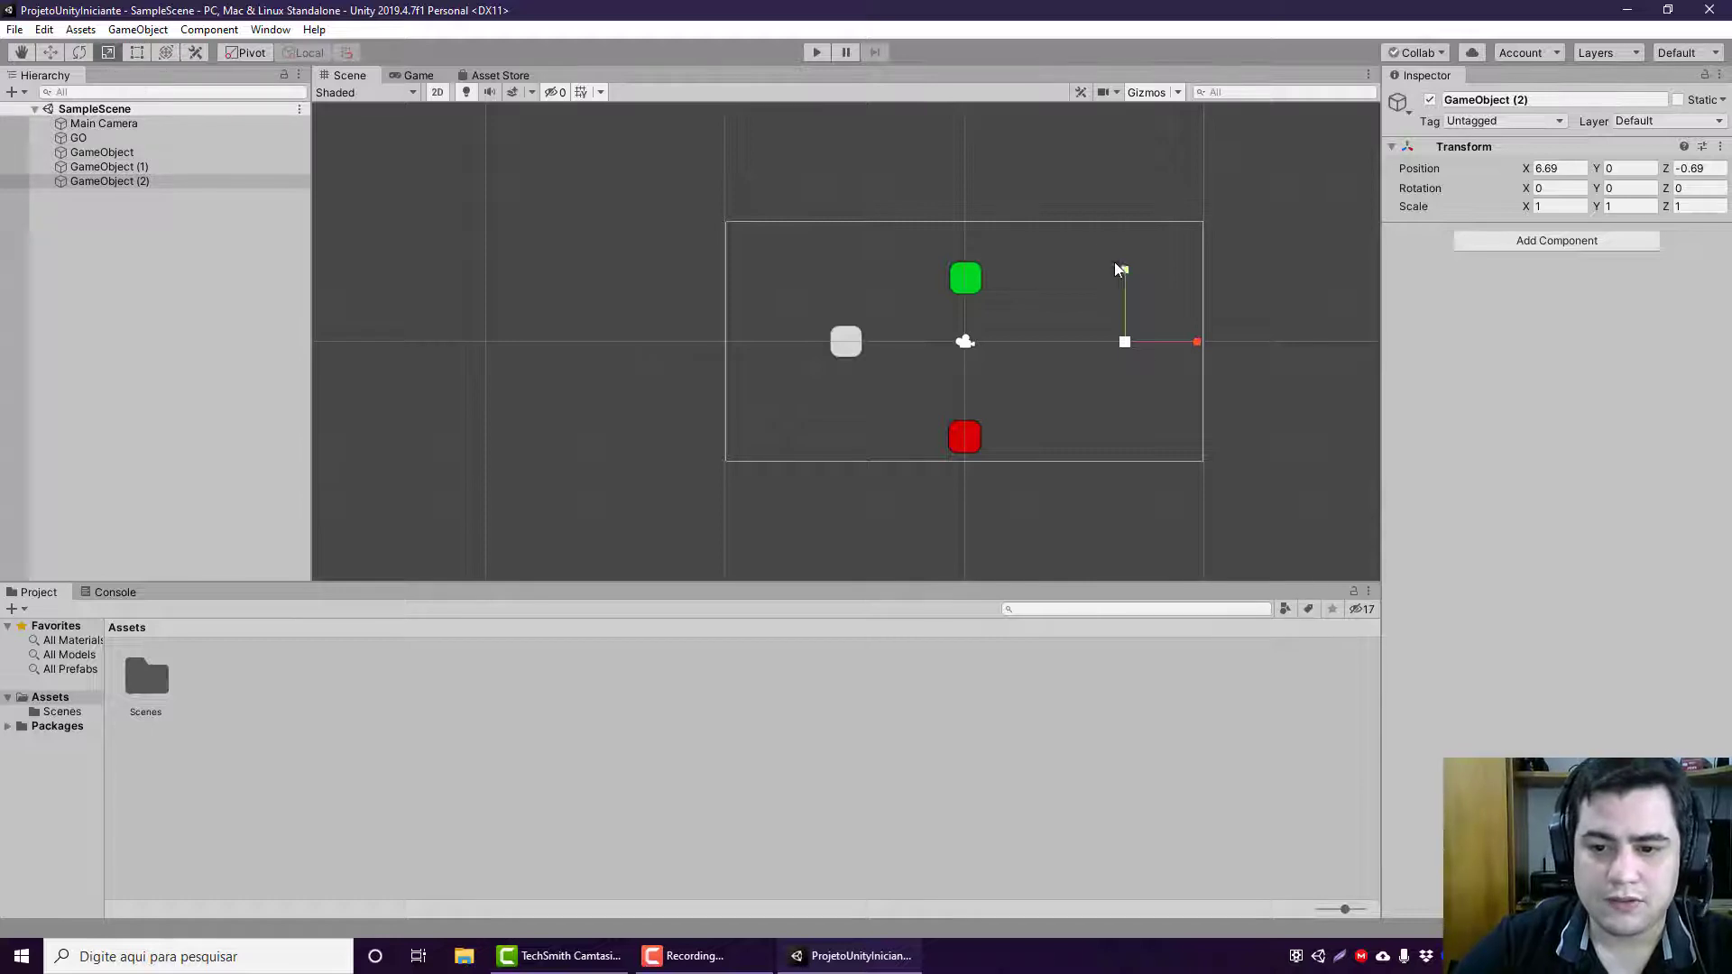
{"action": "left_click_drag", "start_coordinate": [1124, 268], "coordinate": [1127, 209]}
{"action": "left_click_drag", "start_coordinate": [1135, 115], "coordinate": [1163, 466]}
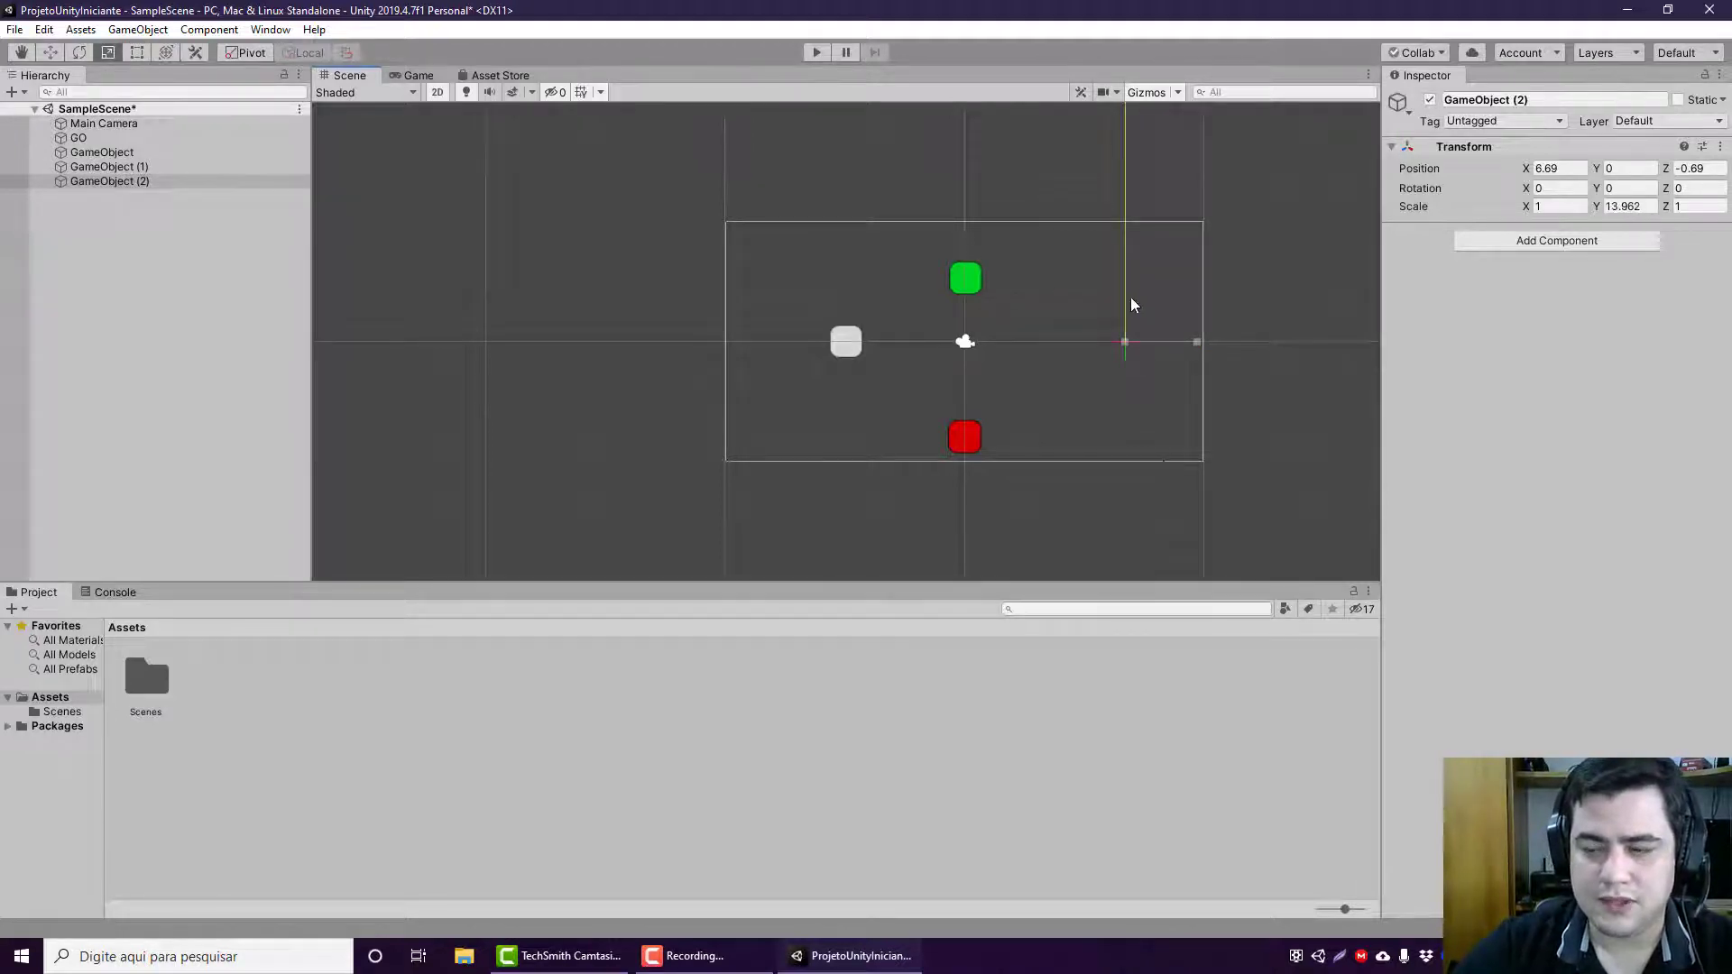
{"action": "left_click_drag", "start_coordinate": [1132, 299], "coordinate": [1151, 439]}
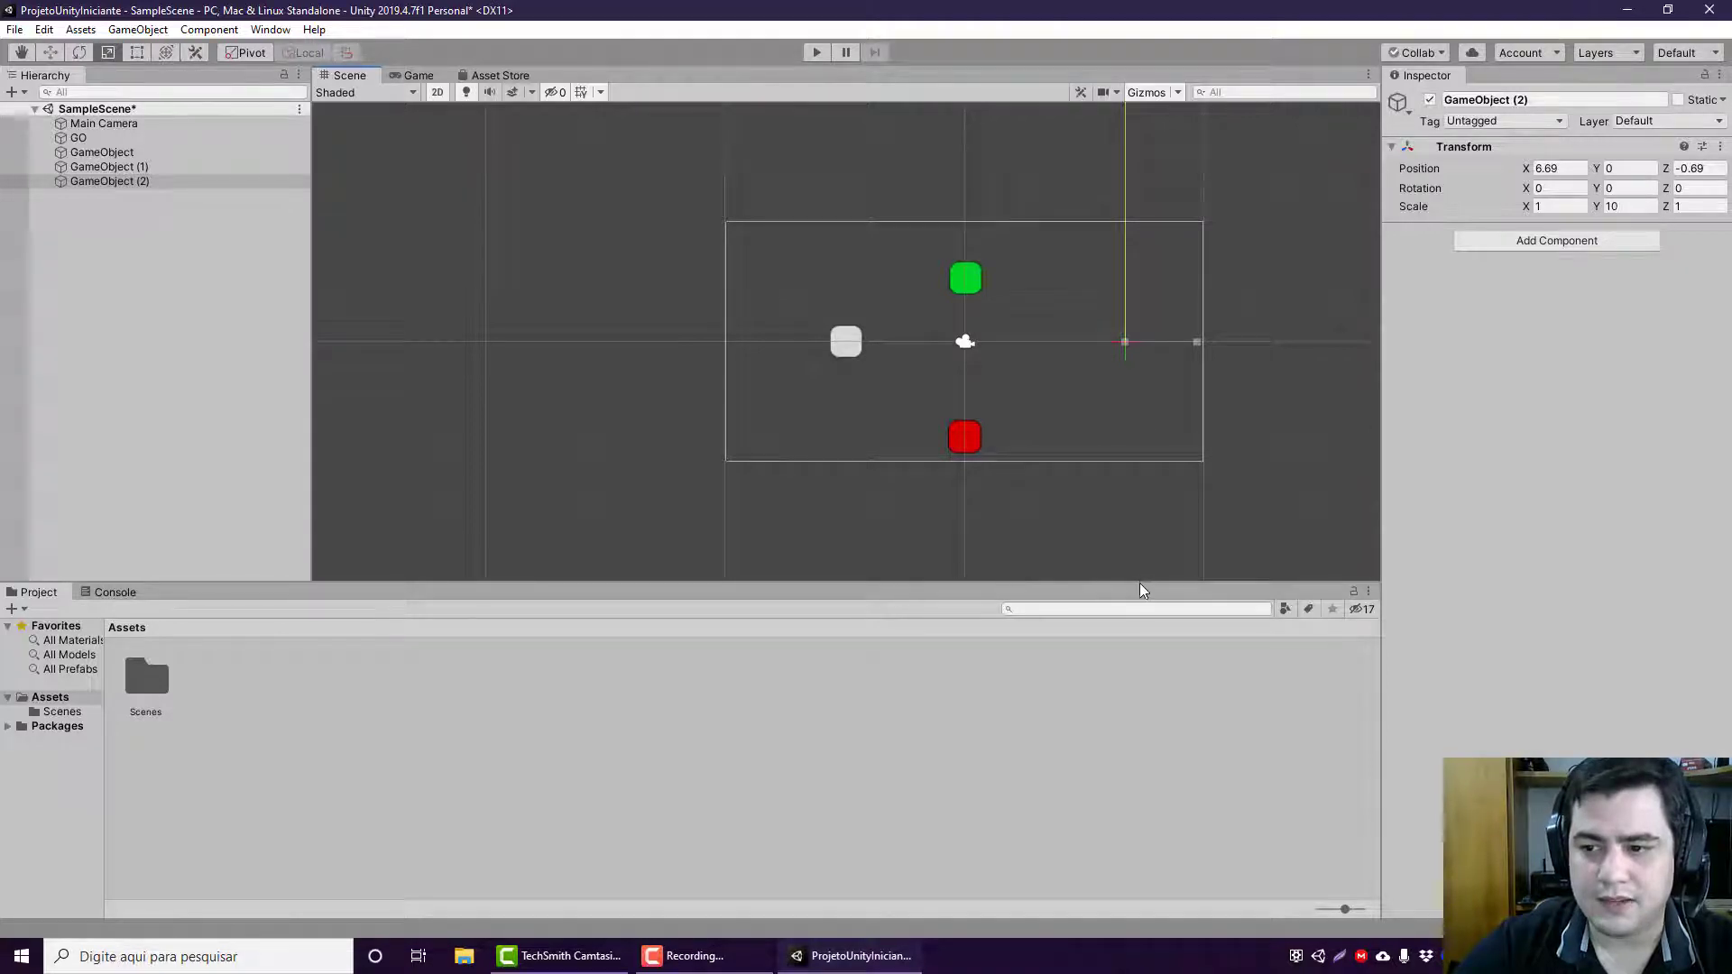
{"action": "left_click_drag", "start_coordinate": [1139, 582], "coordinate": [1135, 571]}
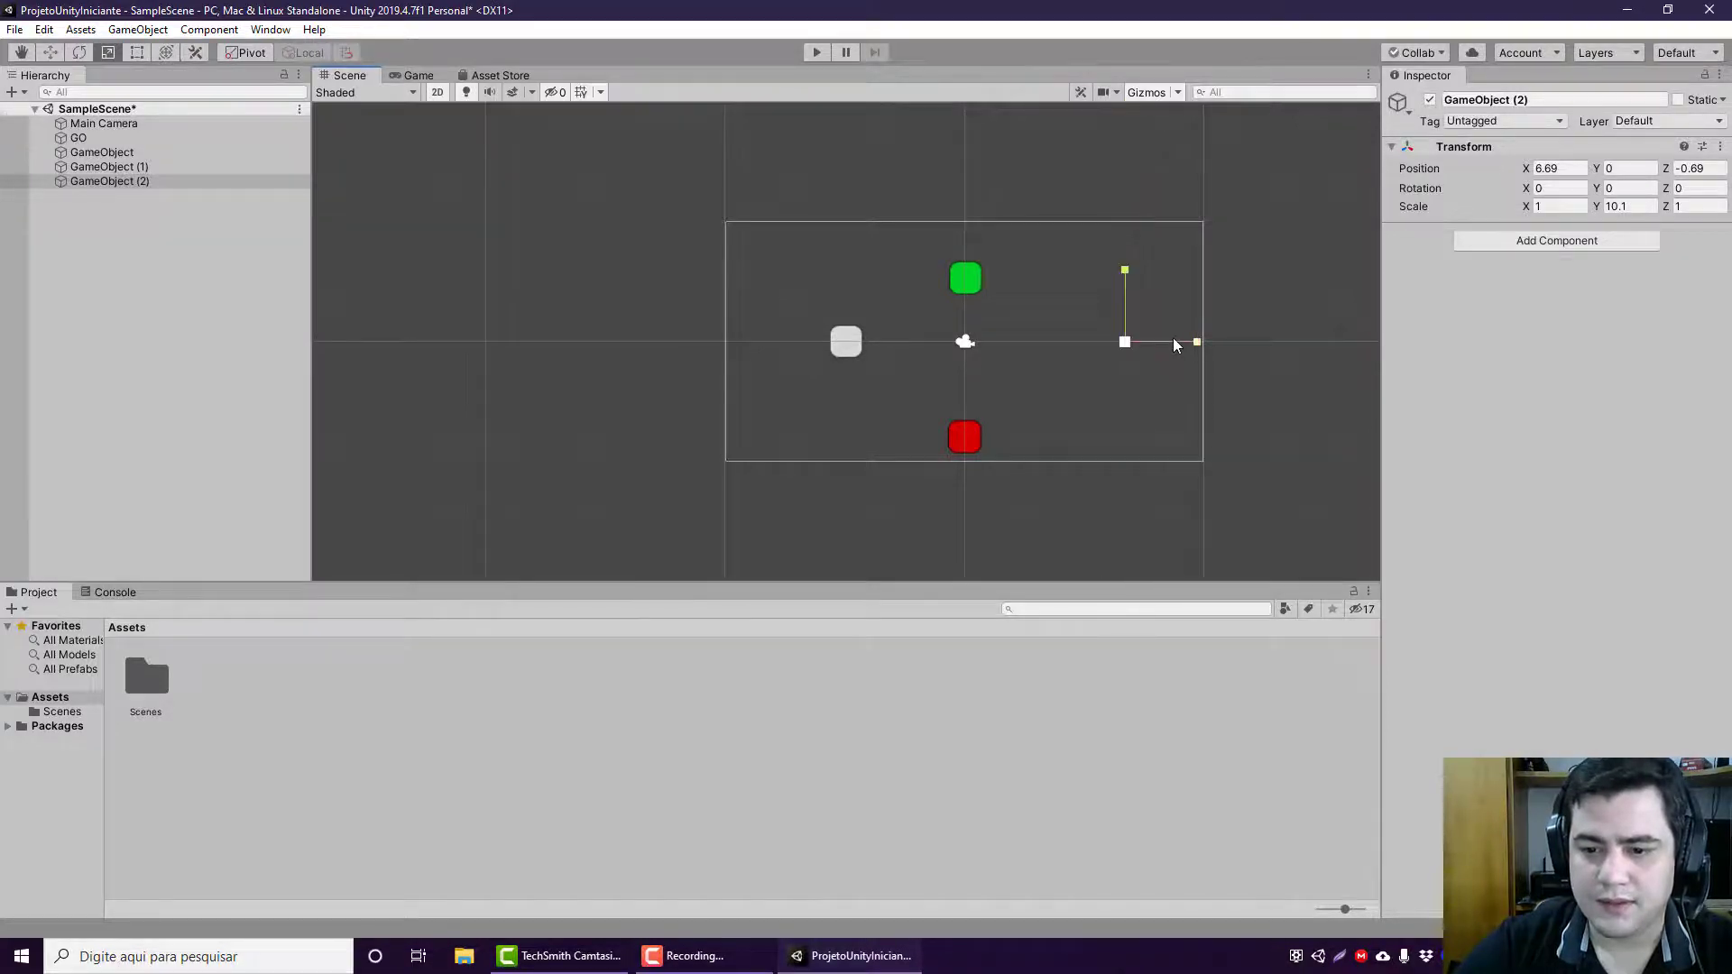
{"action": "left_click_drag", "start_coordinate": [1195, 342], "coordinate": [269, 325]}
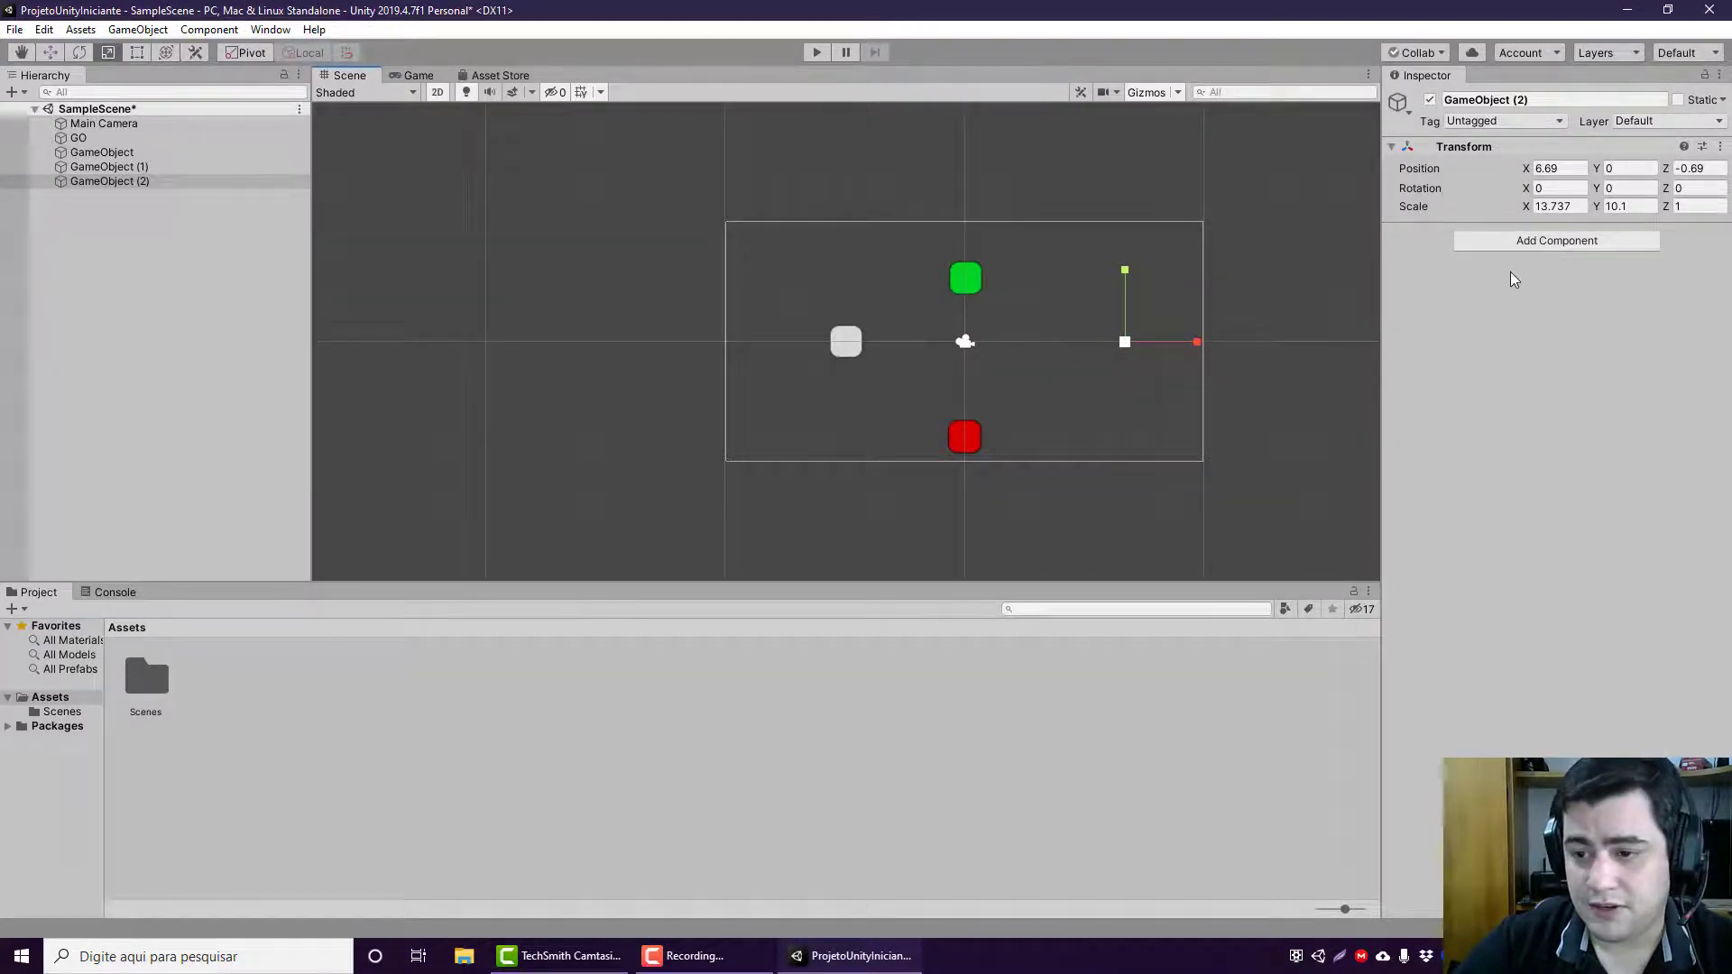
Step: Add a Sprite Renderer to GameObject (2) and assign it the Background sprite
{"action": "left_click", "coordinate": [1515, 242]}
{"action": "left_click", "coordinate": [1487, 341]}
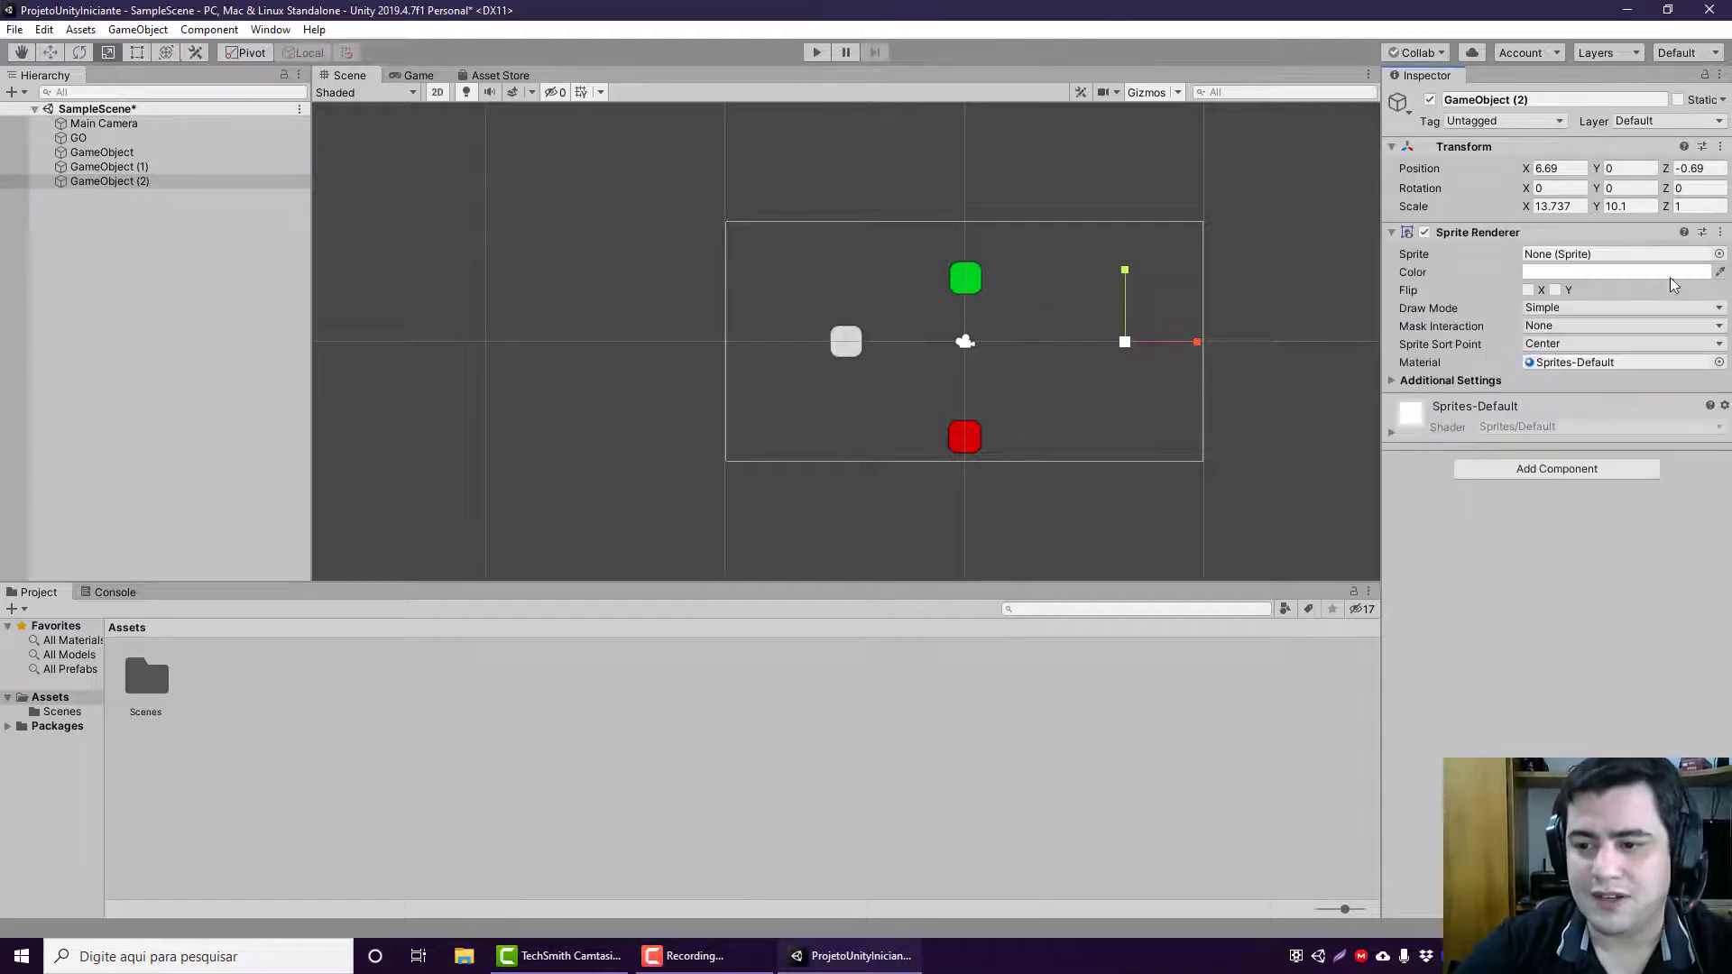
{"action": "left_click", "coordinate": [1718, 254]}
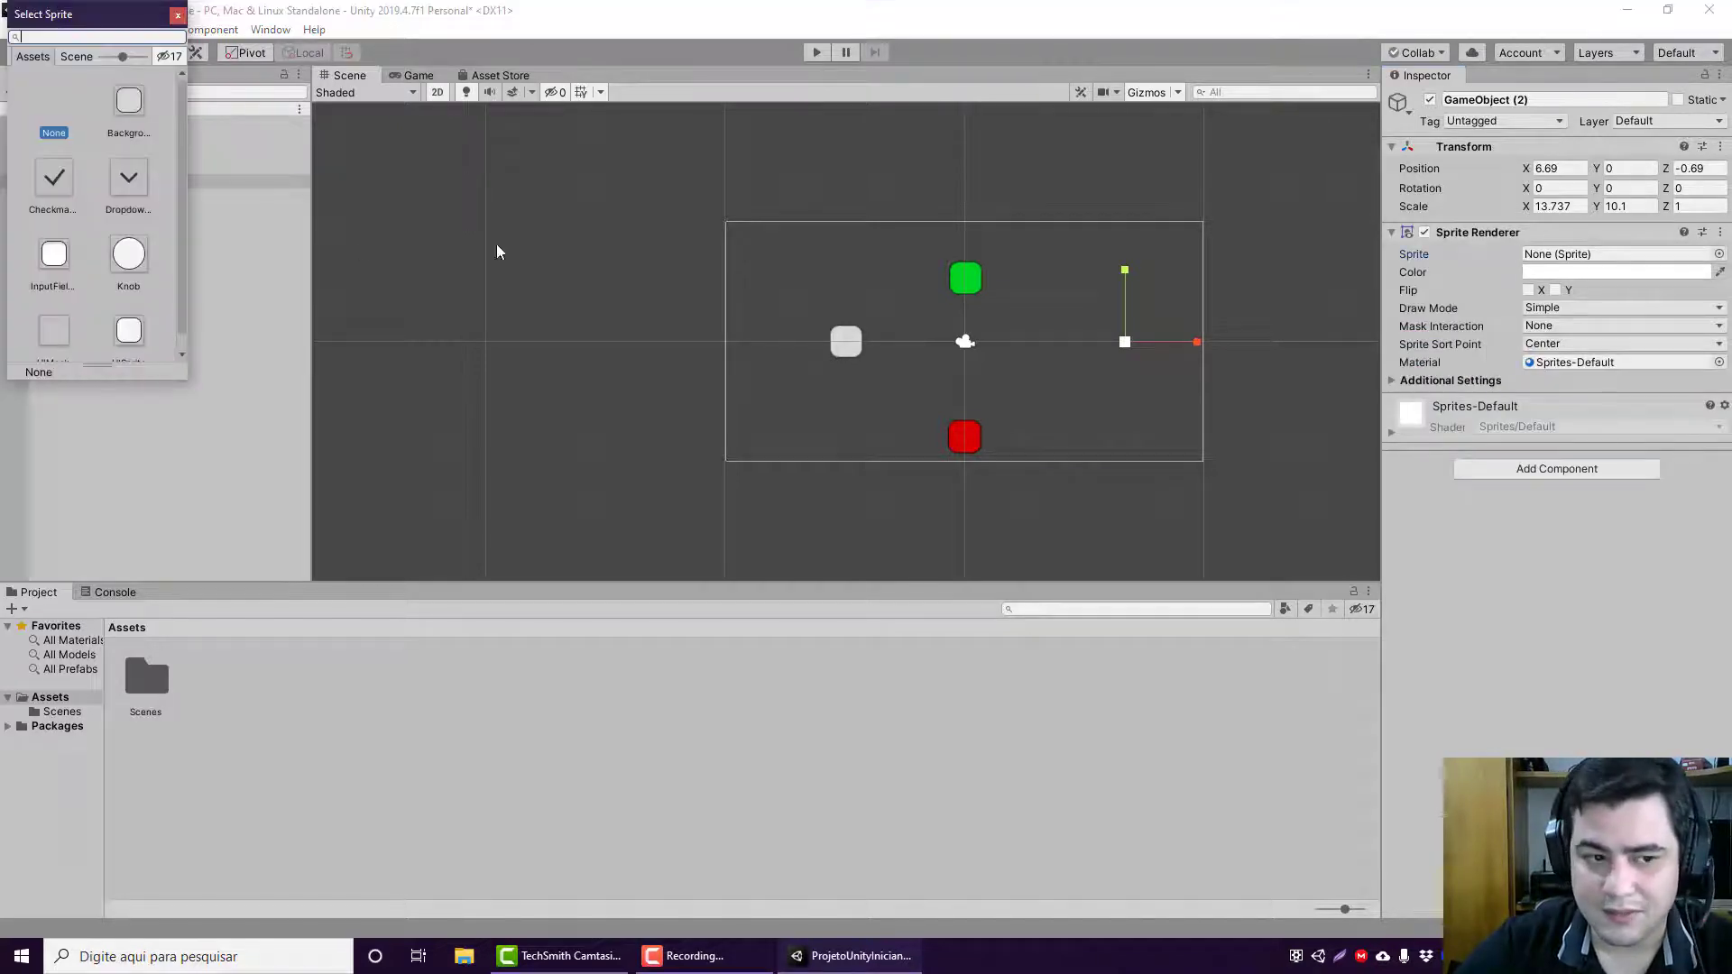
{"action": "left_click", "coordinate": [120, 105]}
Step: Set GameObject (2)'s sprite color to blue, 0008FF
{"action": "left_click", "coordinate": [1626, 275]}
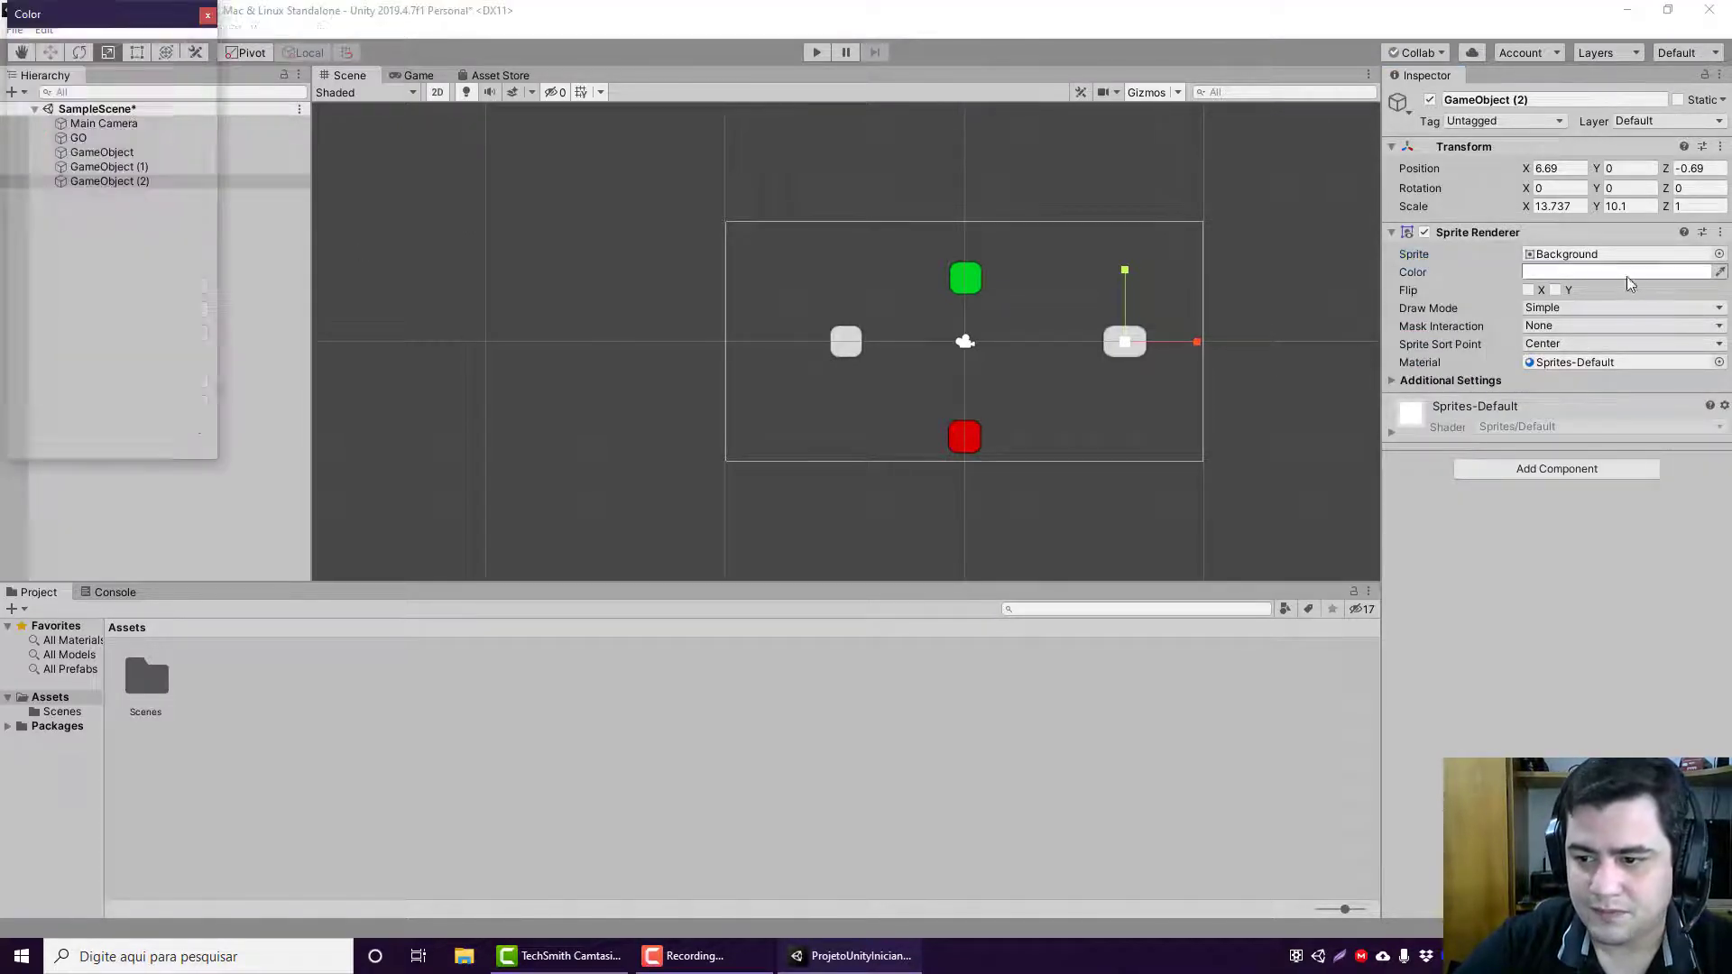
{"action": "left_click", "coordinate": [67, 241]}
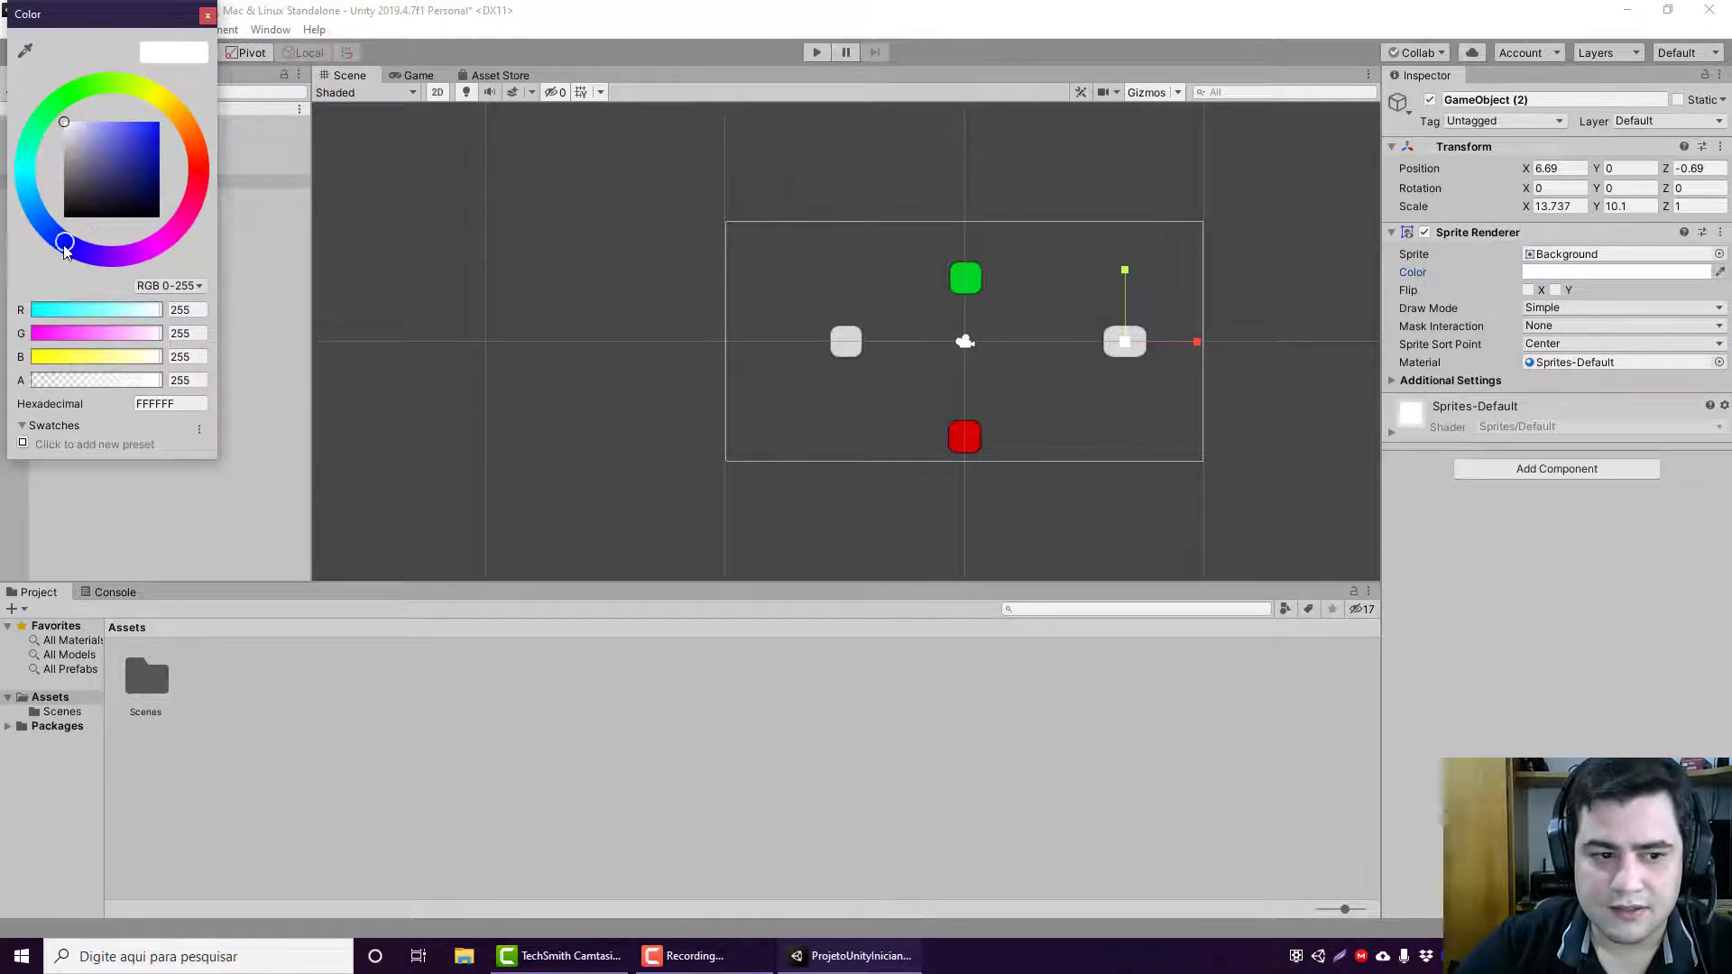
{"action": "left_click_drag", "start_coordinate": [155, 140], "coordinate": [204, 80]}
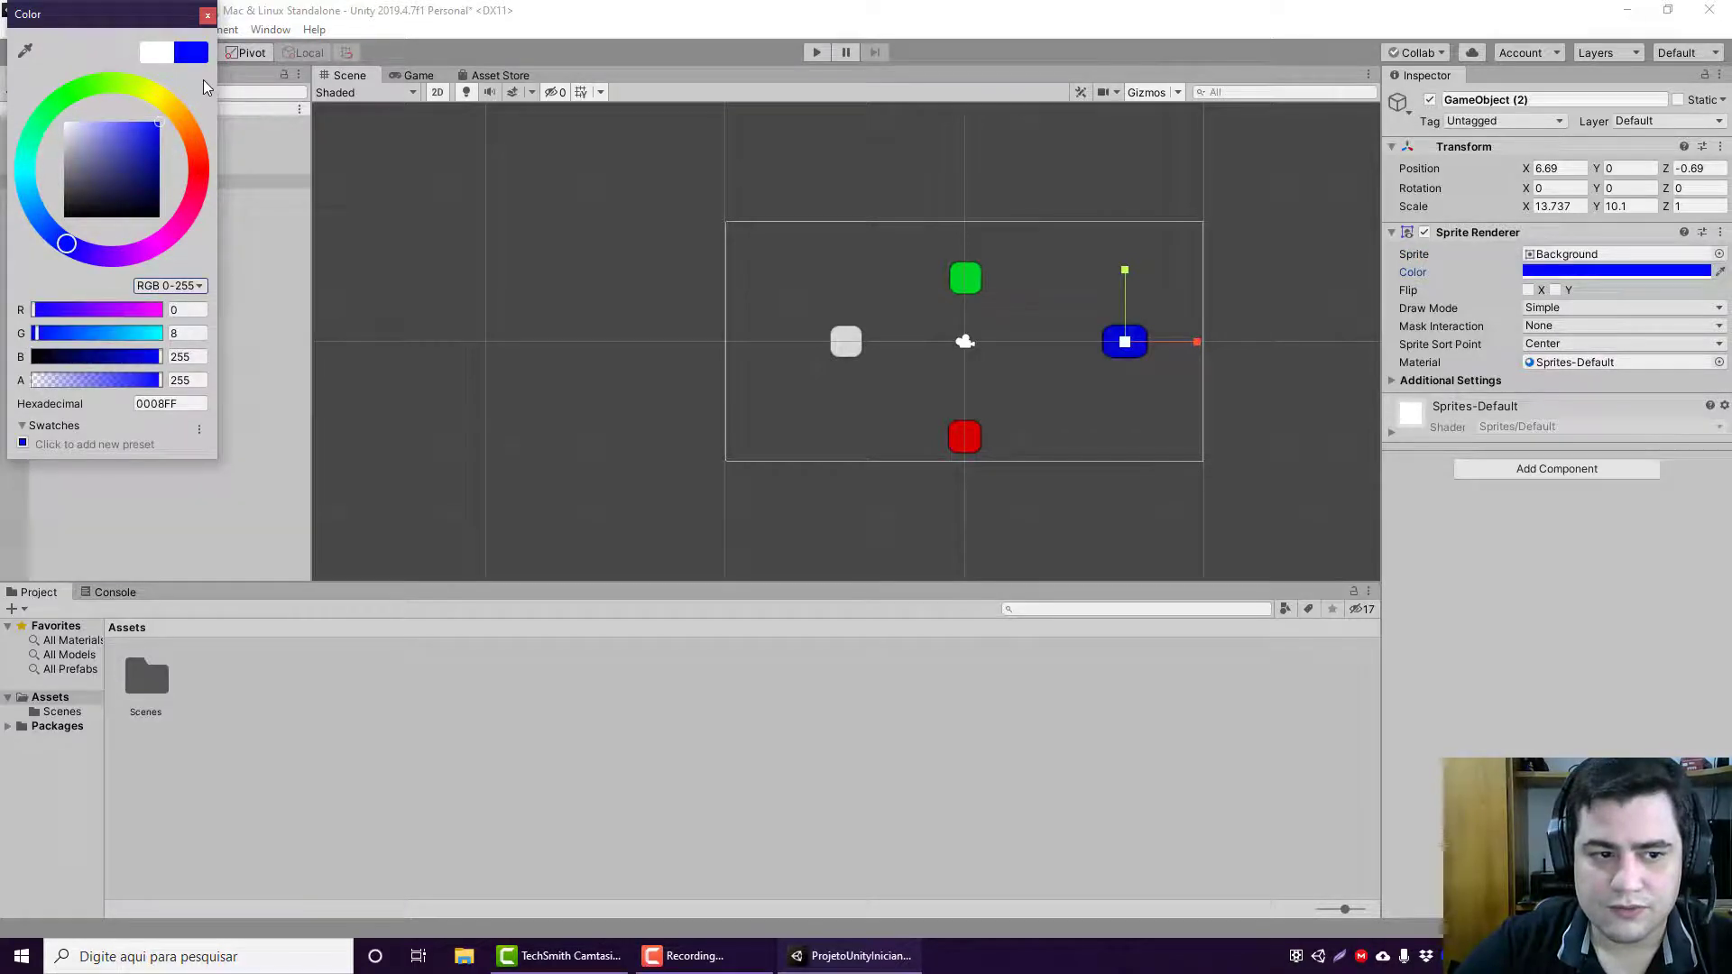
{"action": "left_click", "coordinate": [205, 17]}
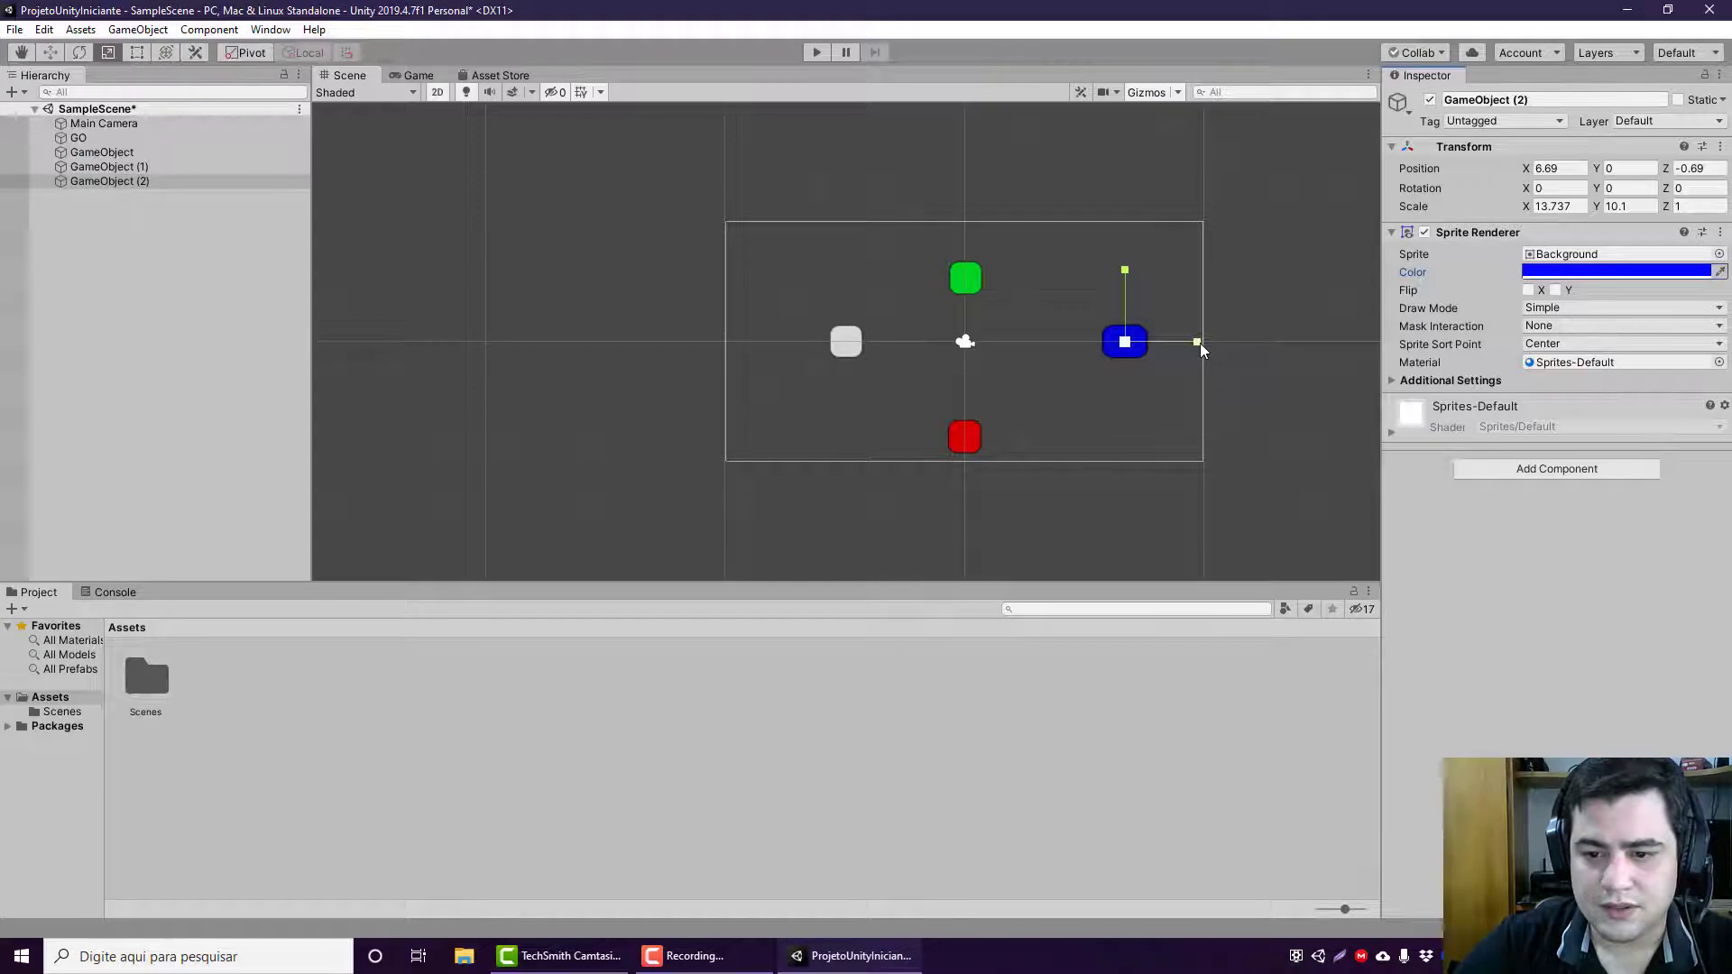
Step: Enlarge the blue sprite along its individual axes to a scale of about 43.8 on X and 51.1 on Y
{"action": "mouse_move", "coordinate": [1199, 343]}
{"action": "left_mouse_down"}
{"action": "mouse_move", "coordinate": [1145, 349]}
{"action": "mouse_move", "coordinate": [1238, 349]}
{"action": "mouse_move", "coordinate": [1188, 350]}
{"action": "mouse_move", "coordinate": [1218, 349]}
{"action": "left_mouse_up"}
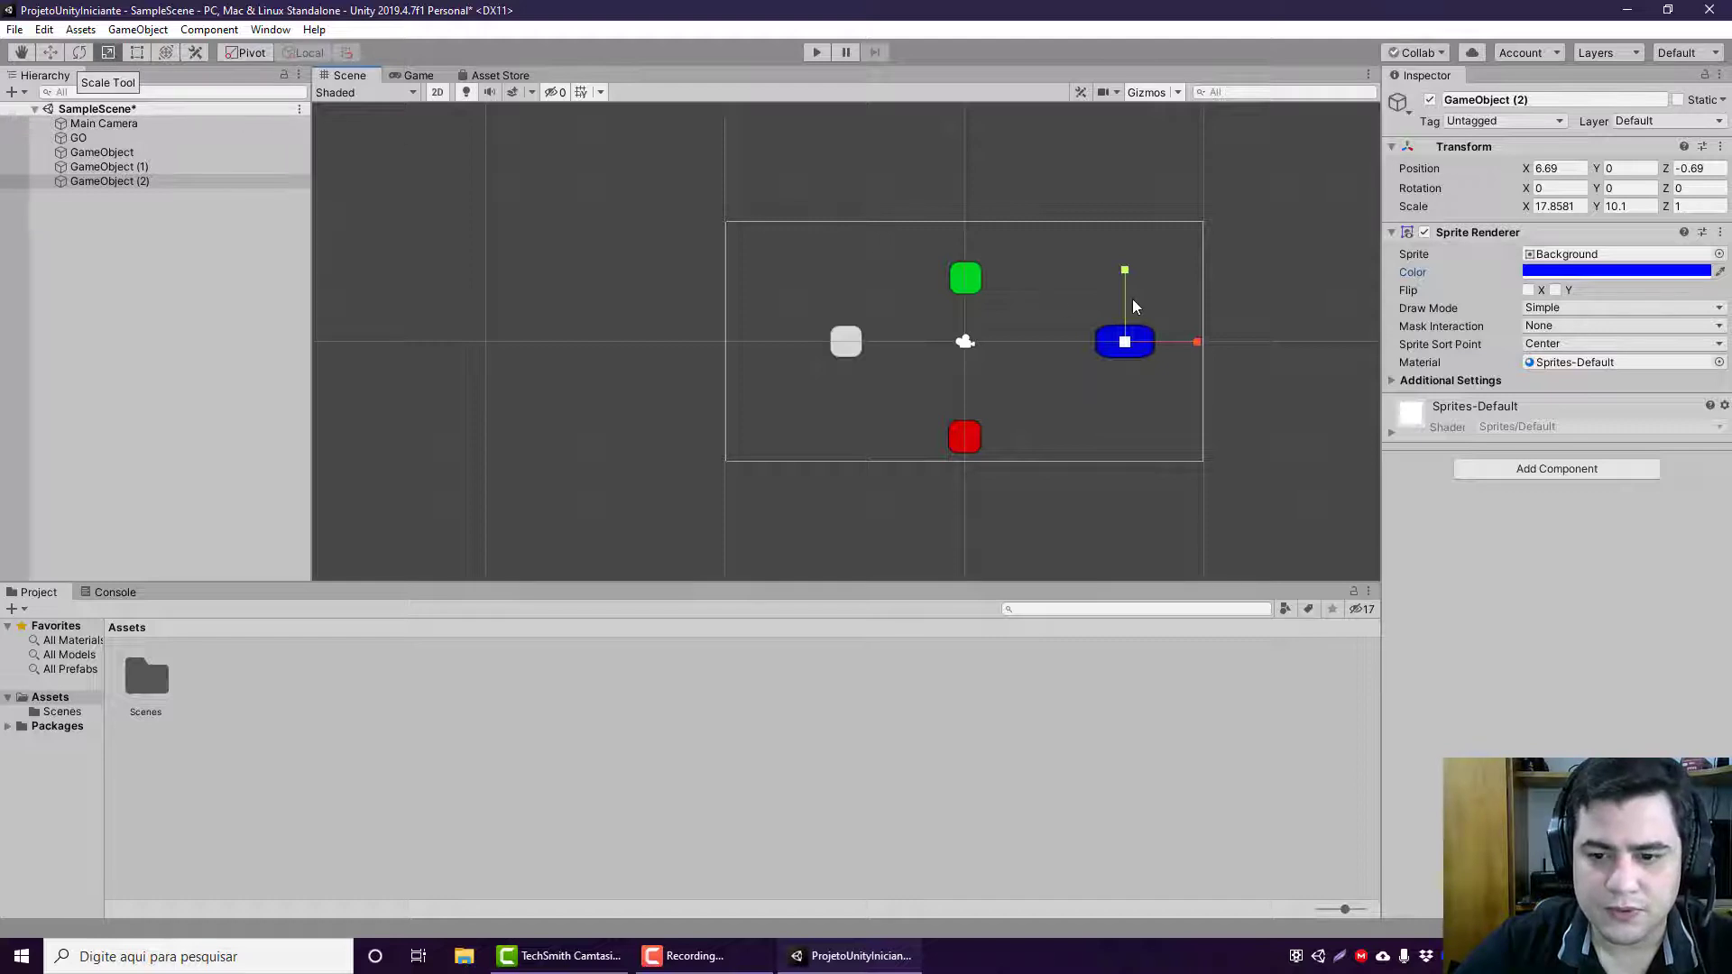
{"action": "left_click_drag", "start_coordinate": [1126, 270], "coordinate": [1123, 64]}
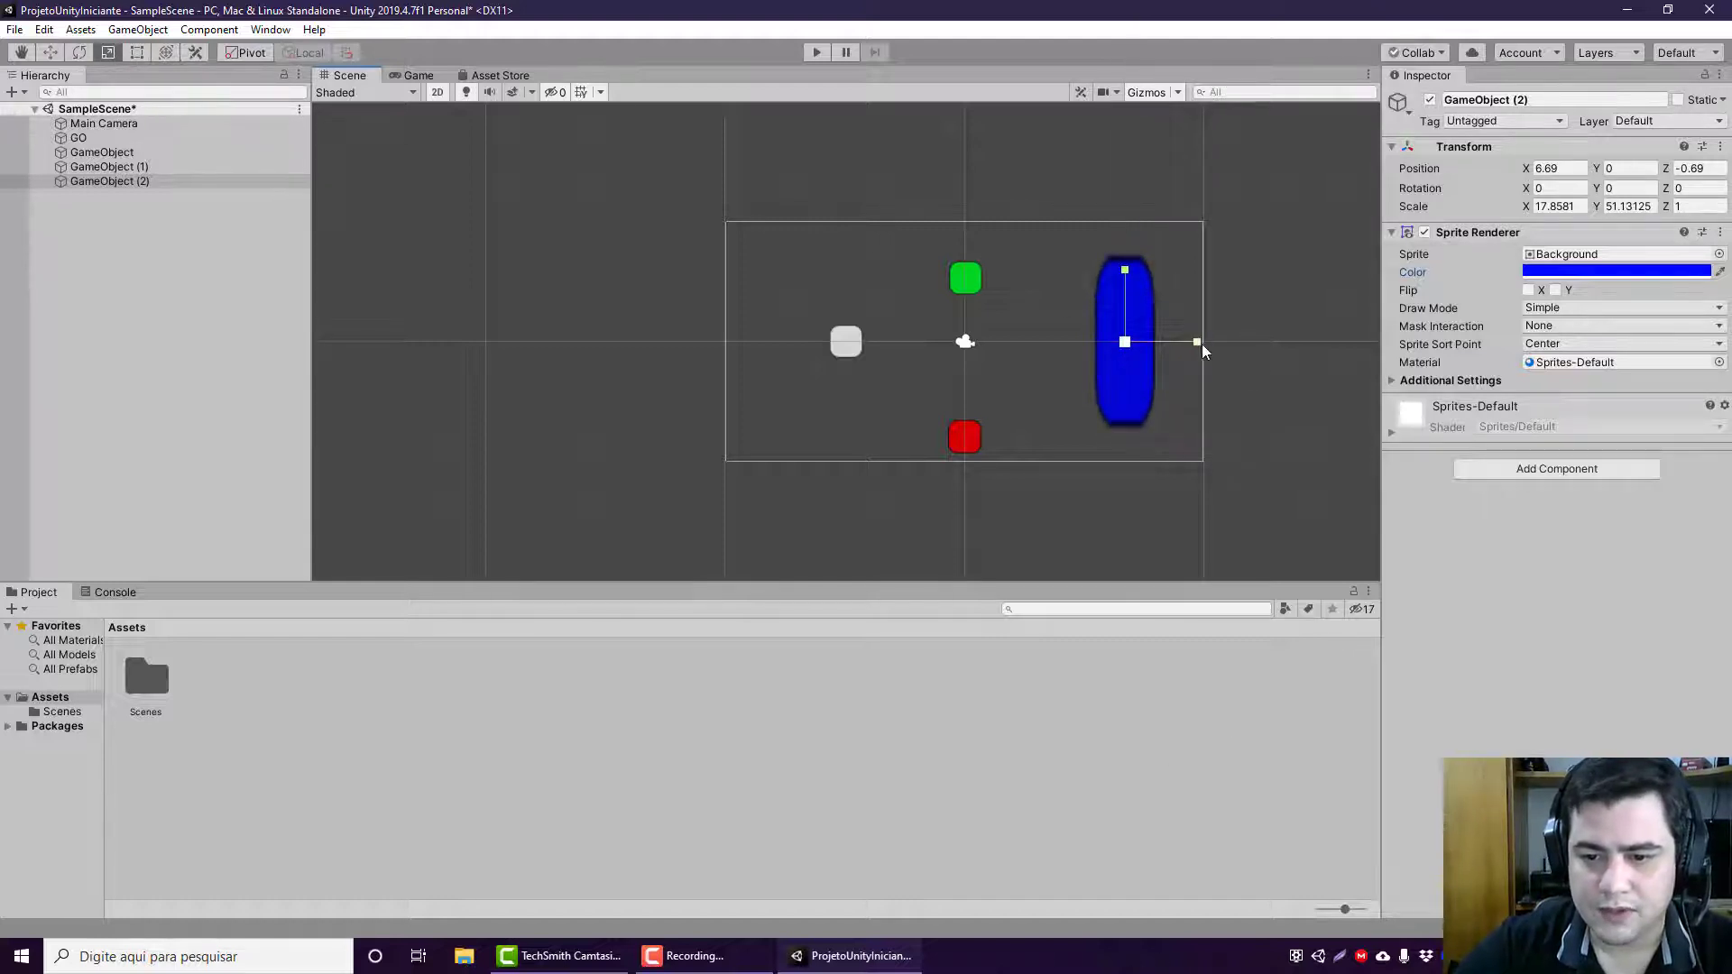
{"action": "left_click_drag", "start_coordinate": [1197, 342], "coordinate": [1298, 344]}
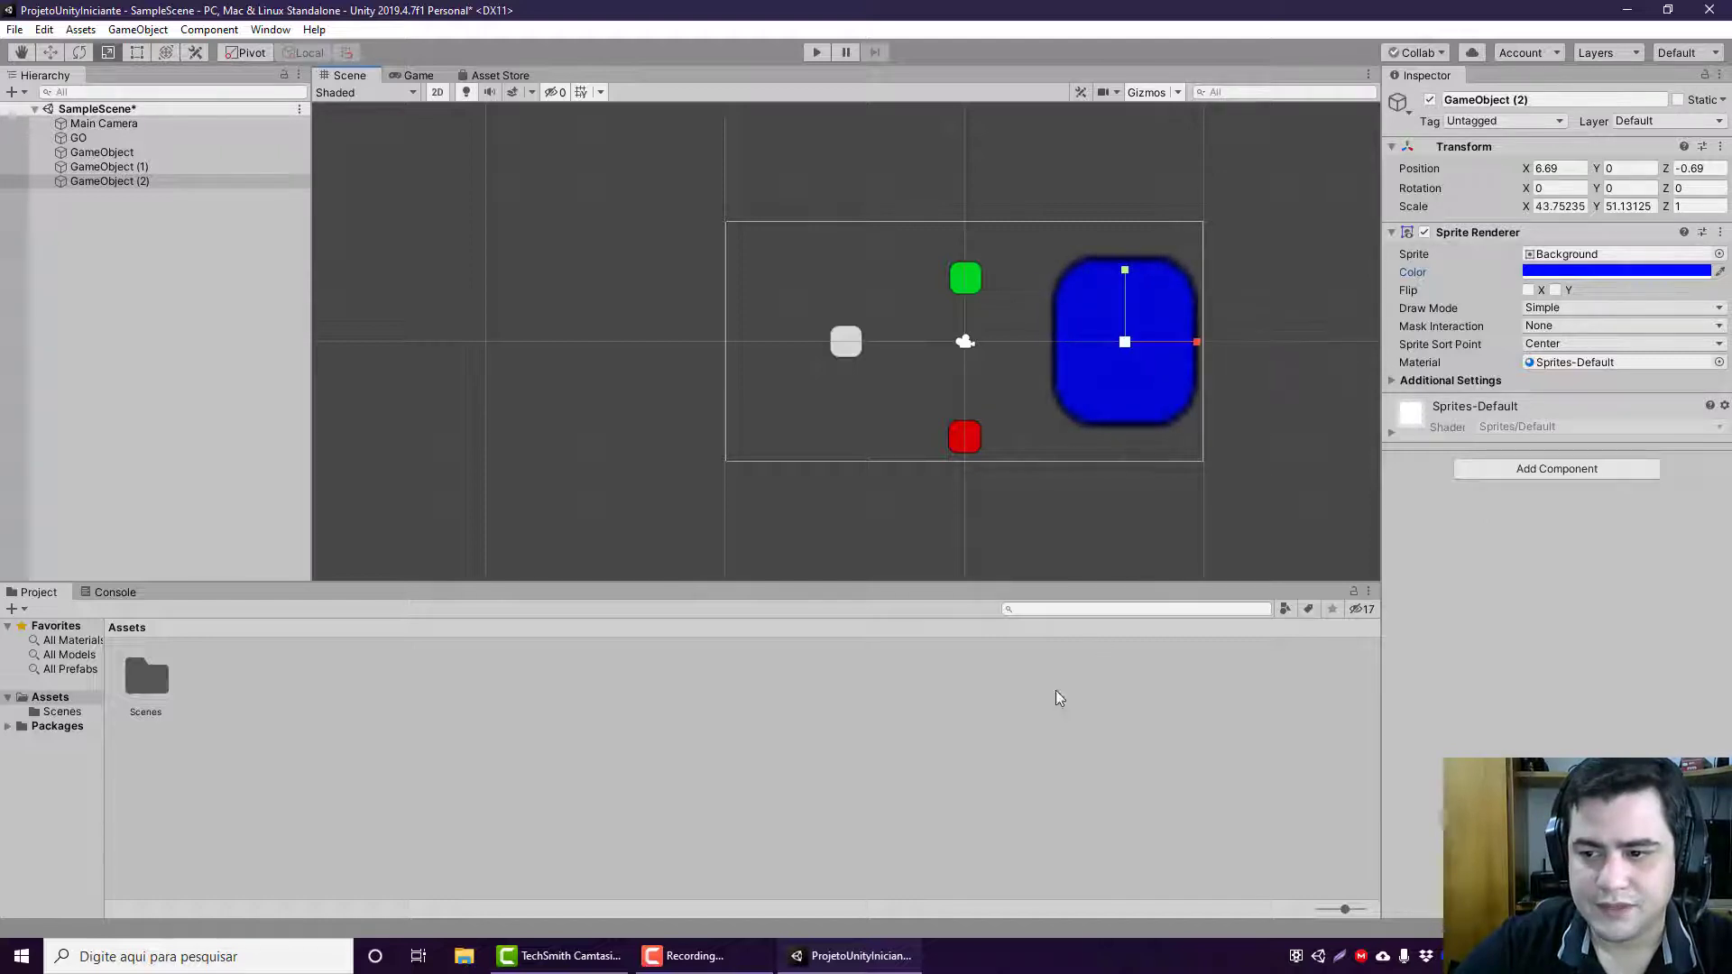
Step: Resize the blue sprite by its edges with the Rect tool to a scale of about 36.9 on X and 31.5 on Y
{"action": "left_click", "coordinate": [136, 52]}
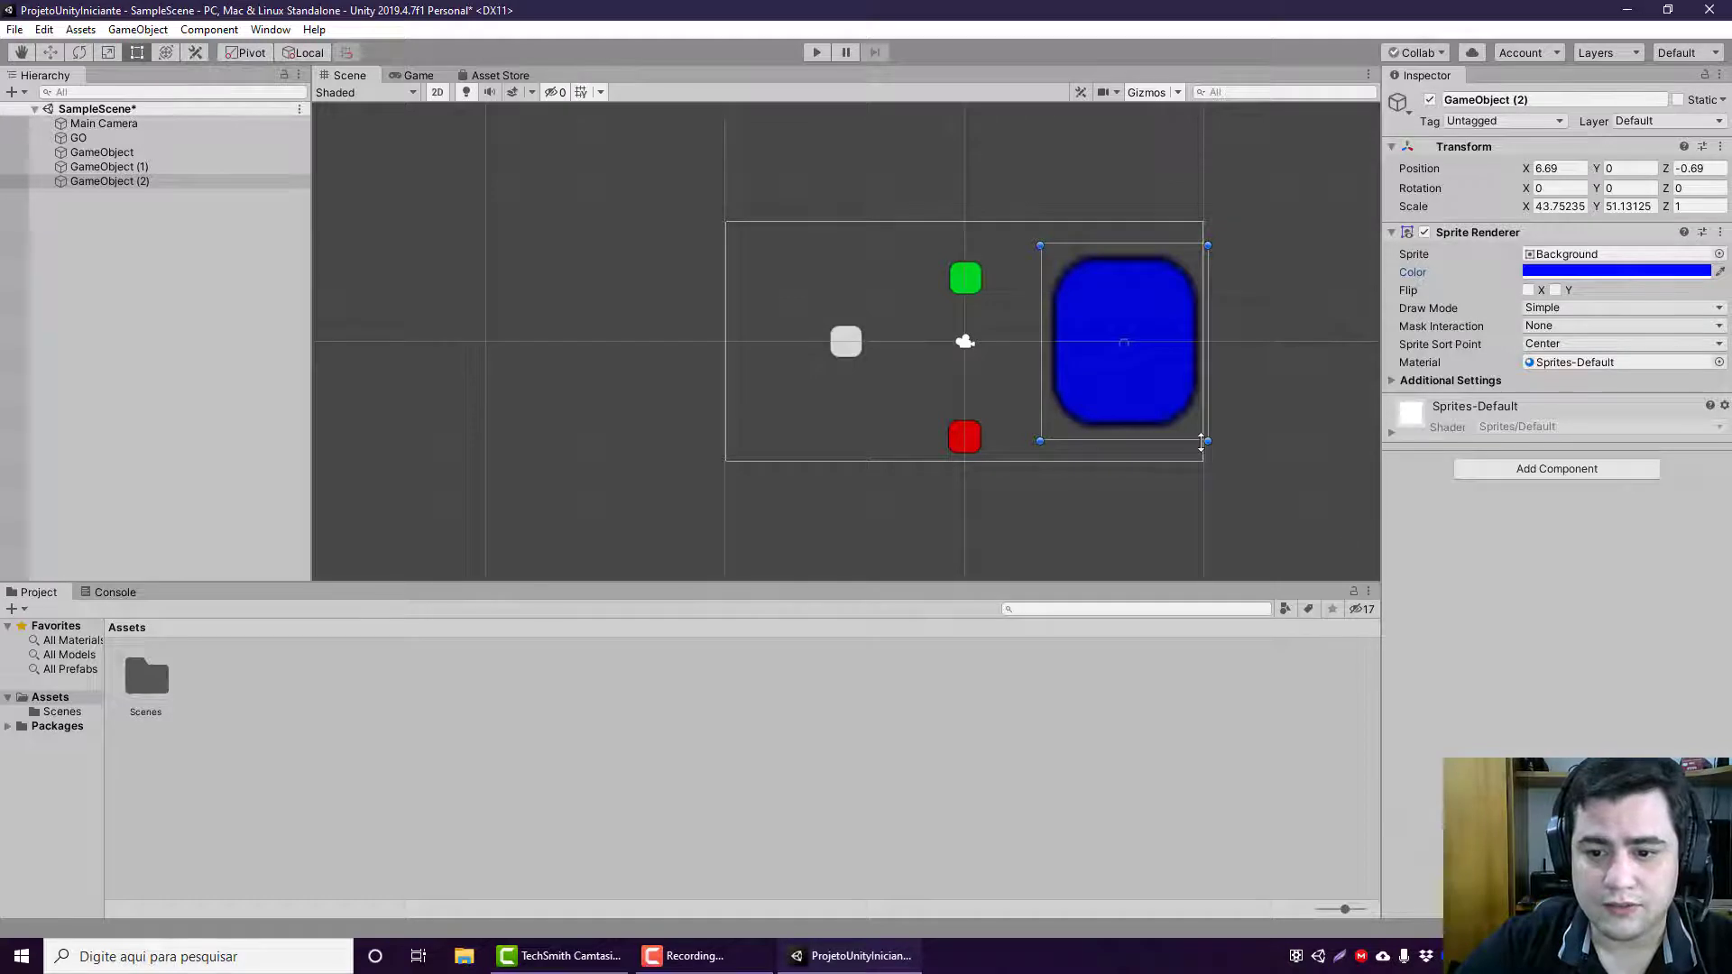
{"action": "mouse_move", "coordinate": [1198, 441]}
{"action": "left_mouse_down"}
{"action": "mouse_move", "coordinate": [1199, 340]}
{"action": "mouse_move", "coordinate": [1199, 456]}
{"action": "mouse_move", "coordinate": [1197, 298]}
{"action": "mouse_move", "coordinate": [1199, 434]}
{"action": "left_mouse_up"}
{"action": "mouse_move", "coordinate": [1207, 330]}
{"action": "left_mouse_down"}
{"action": "mouse_move", "coordinate": [1168, 330]}
{"action": "mouse_move", "coordinate": [1232, 334]}
{"action": "mouse_move", "coordinate": [1202, 356]}
{"action": "left_mouse_up"}
{"action": "left_click_drag", "start_coordinate": [1136, 439], "coordinate": [1128, 367]}
{"action": "left_click_drag", "start_coordinate": [1040, 307], "coordinate": [1078, 361]}
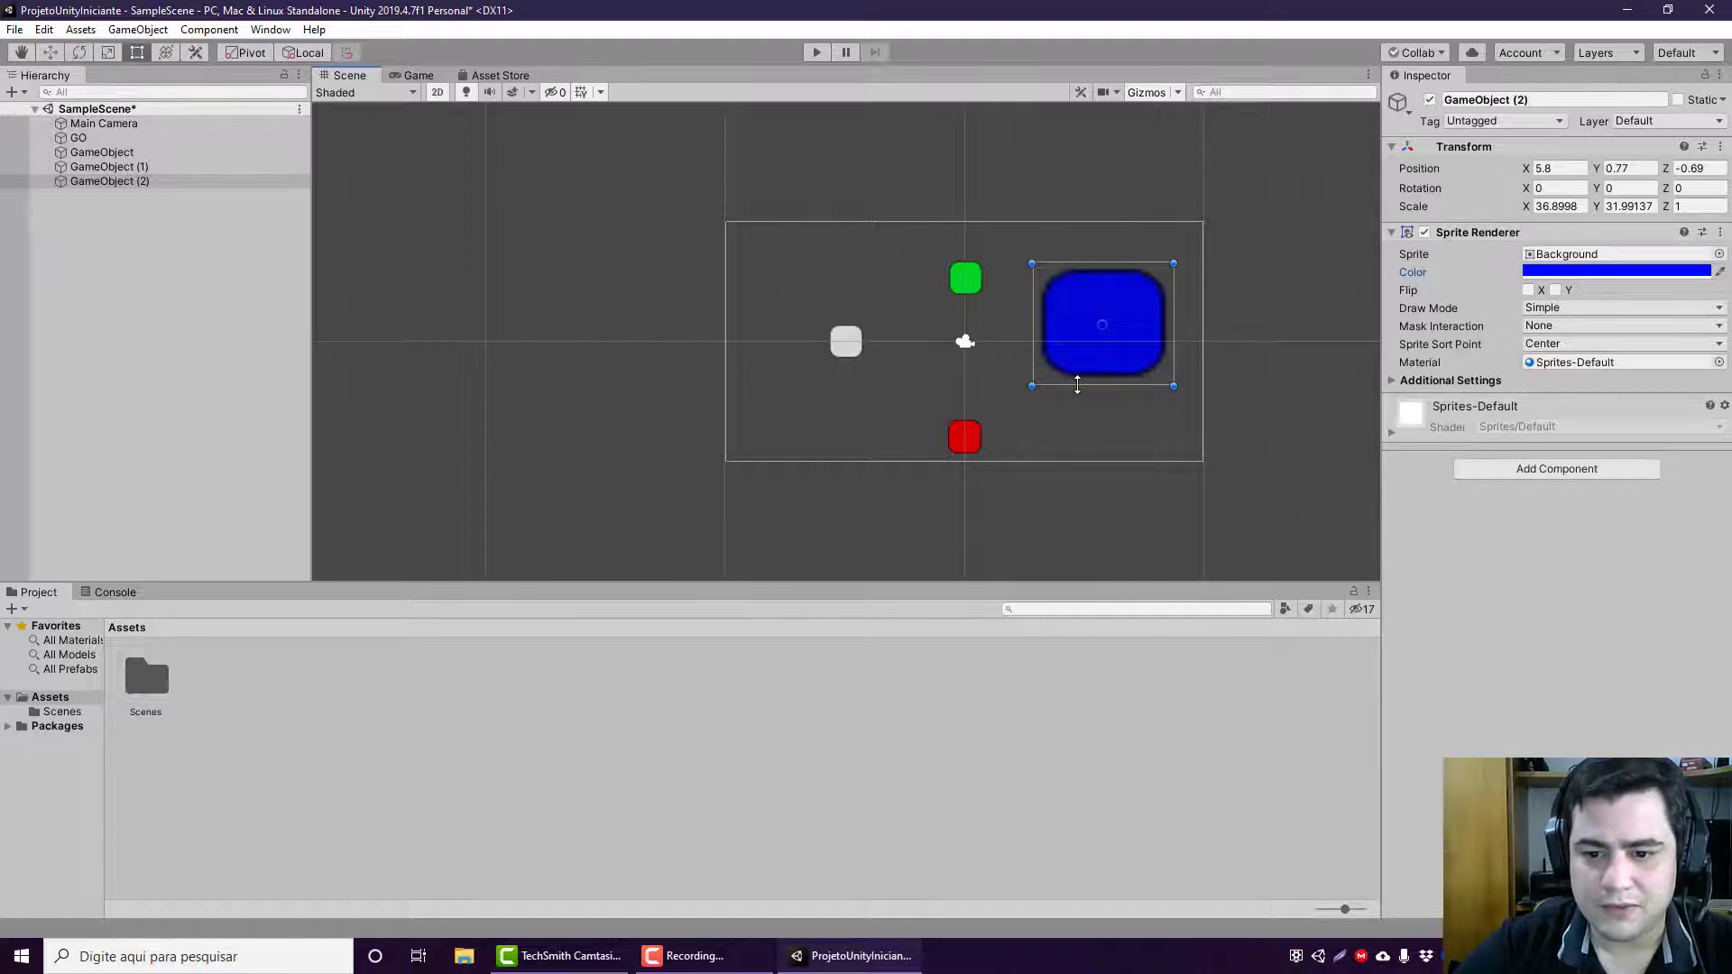
{"action": "left_click_drag", "start_coordinate": [1077, 384], "coordinate": [1077, 382]}
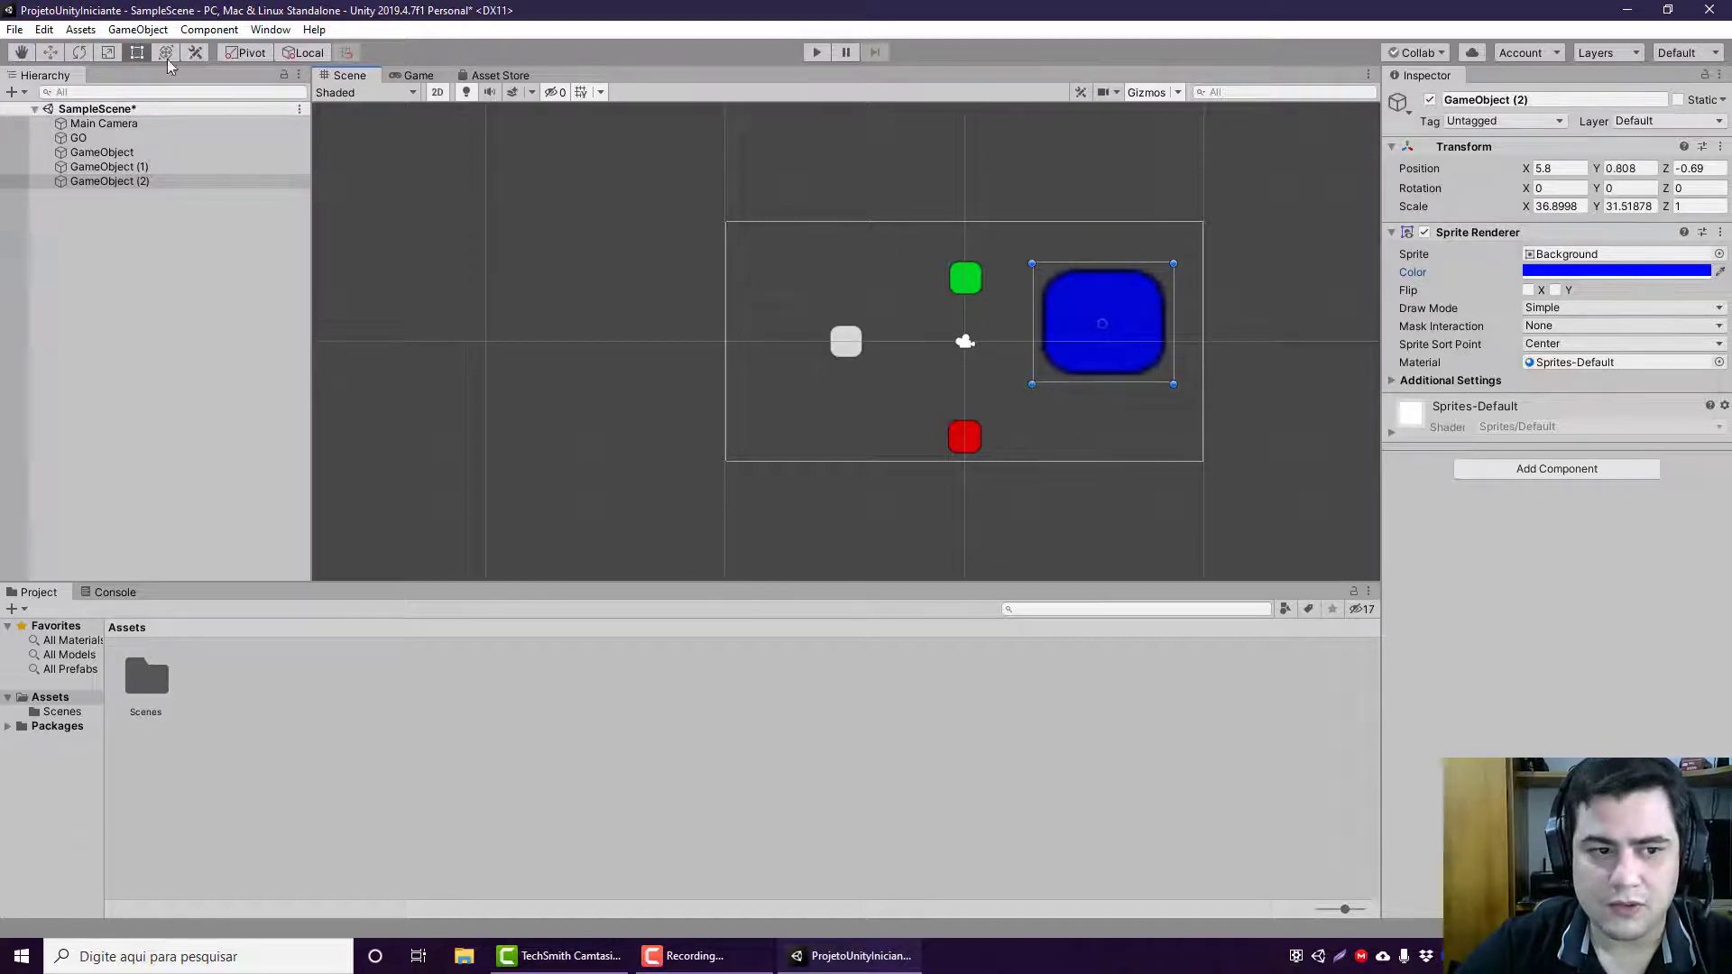
Step: Shrink the blue sprite uniformly with the Scale tool to a scale of about 18.7 on X and 16.0 on Y
{"action": "left_click", "coordinate": [108, 53]}
{"action": "left_click_drag", "start_coordinate": [1091, 322], "coordinate": [1059, 362]}
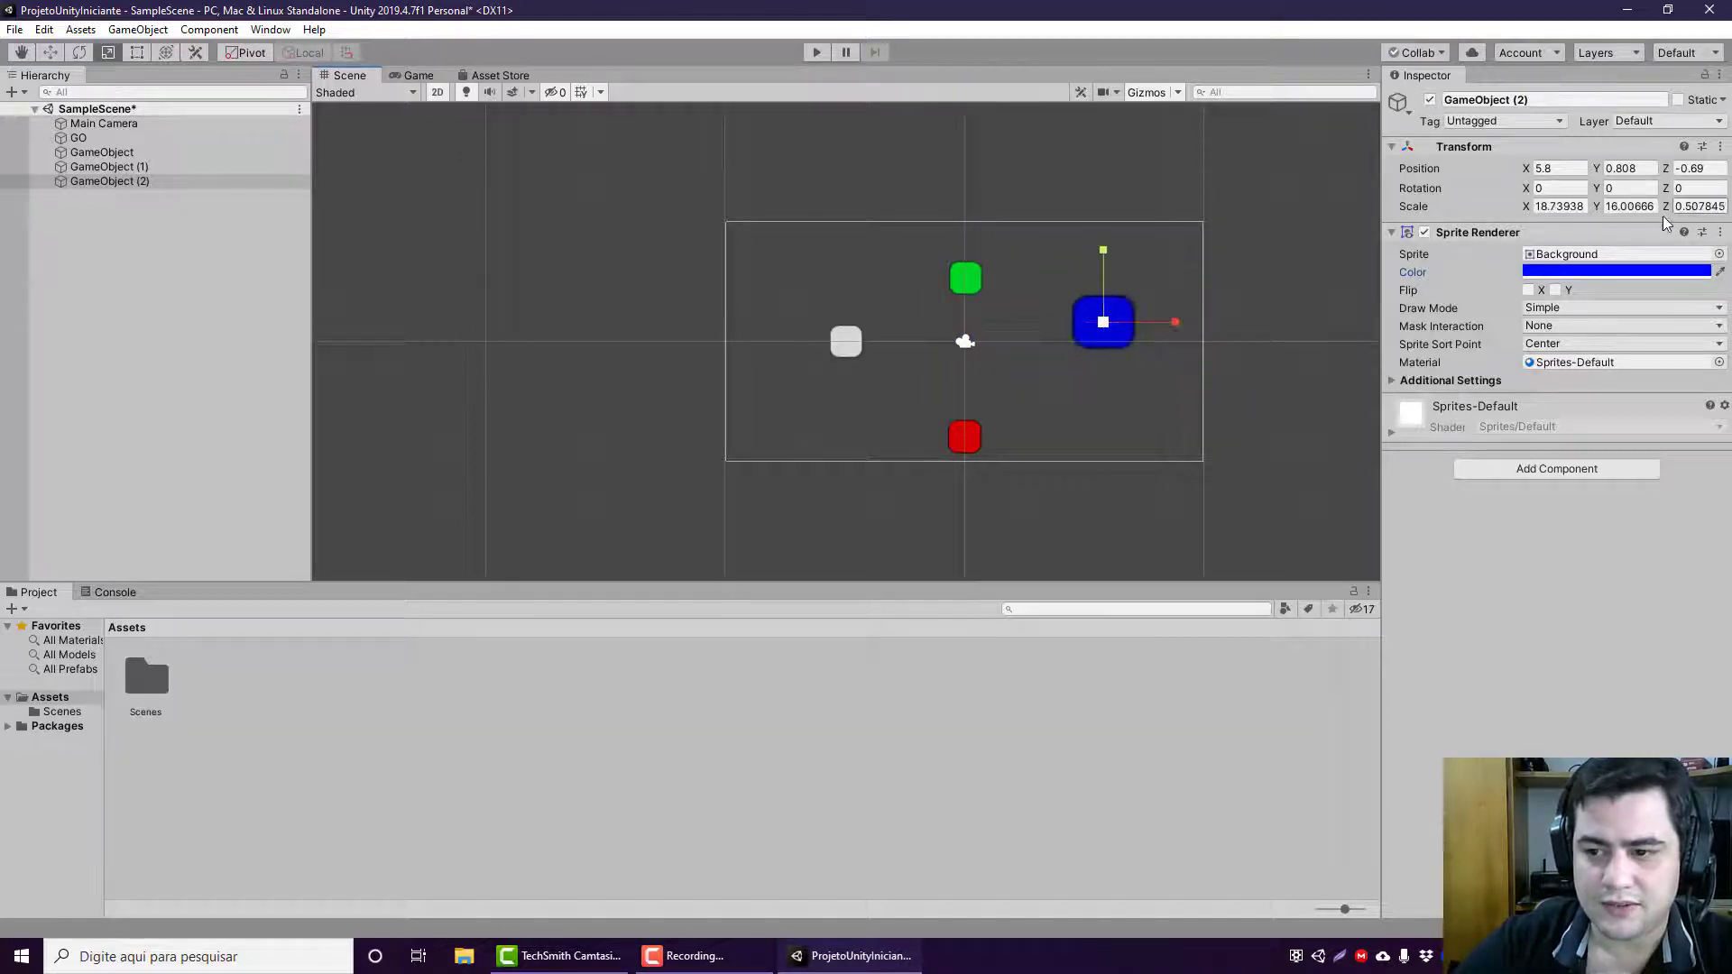
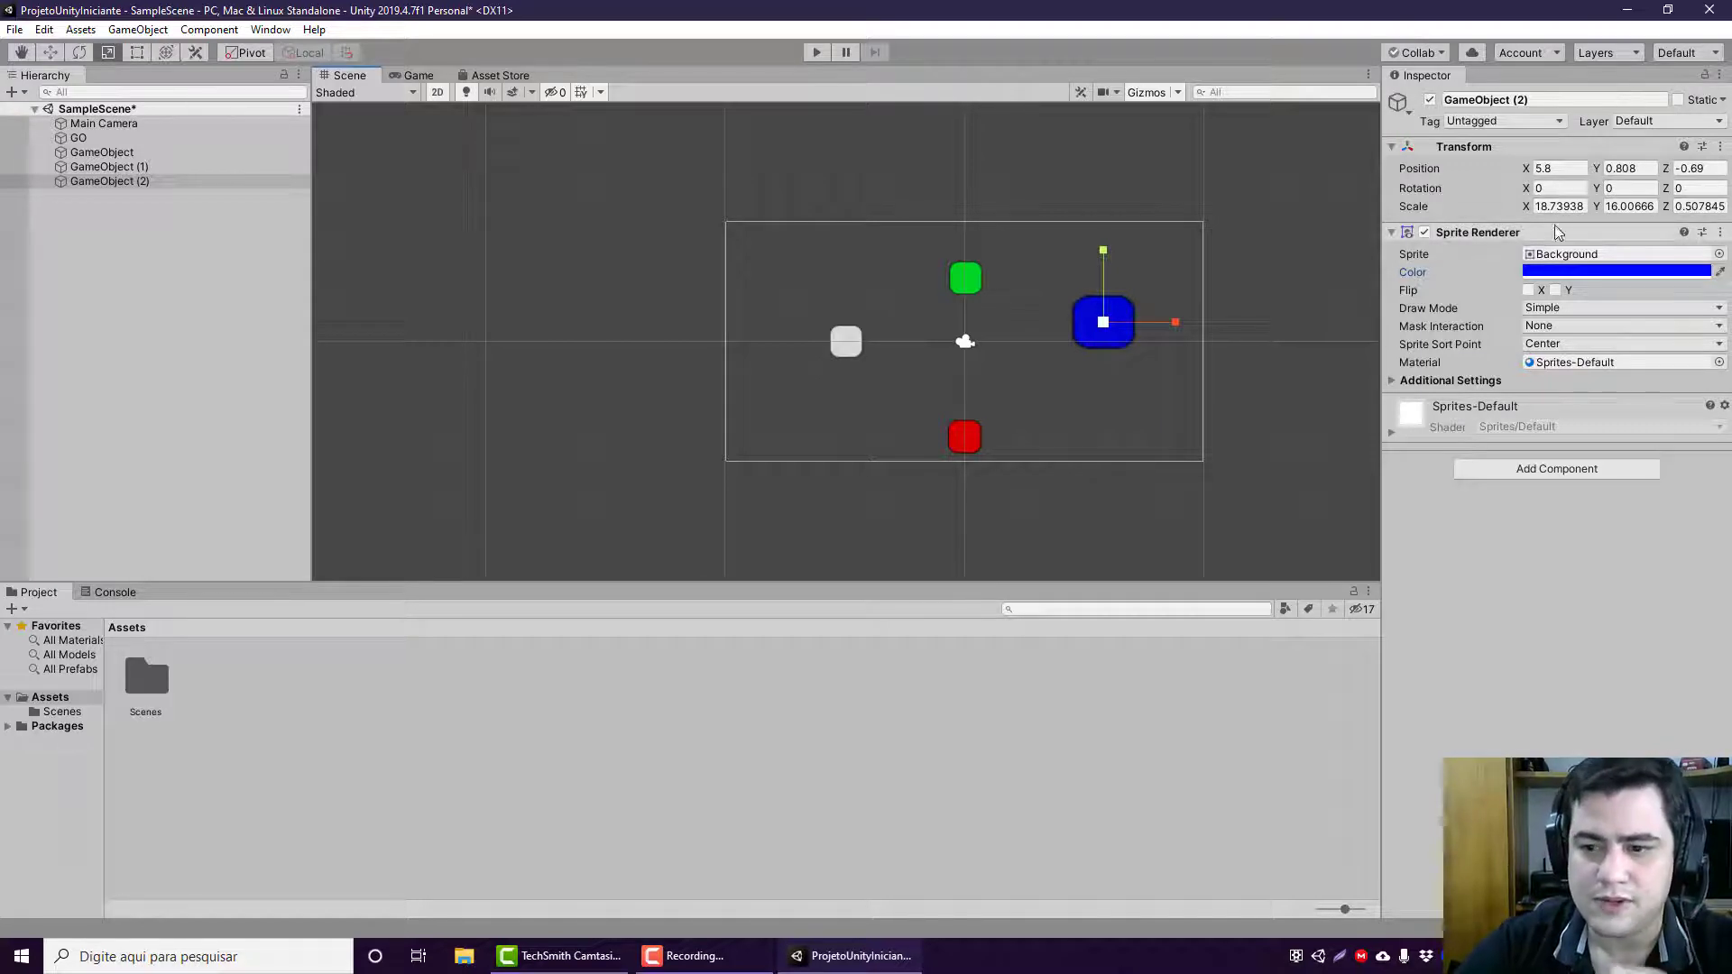
Step: Set the Z scale of the blue sprite, GameObject (2), to 1
{"action": "left_click", "coordinate": [1699, 205]}
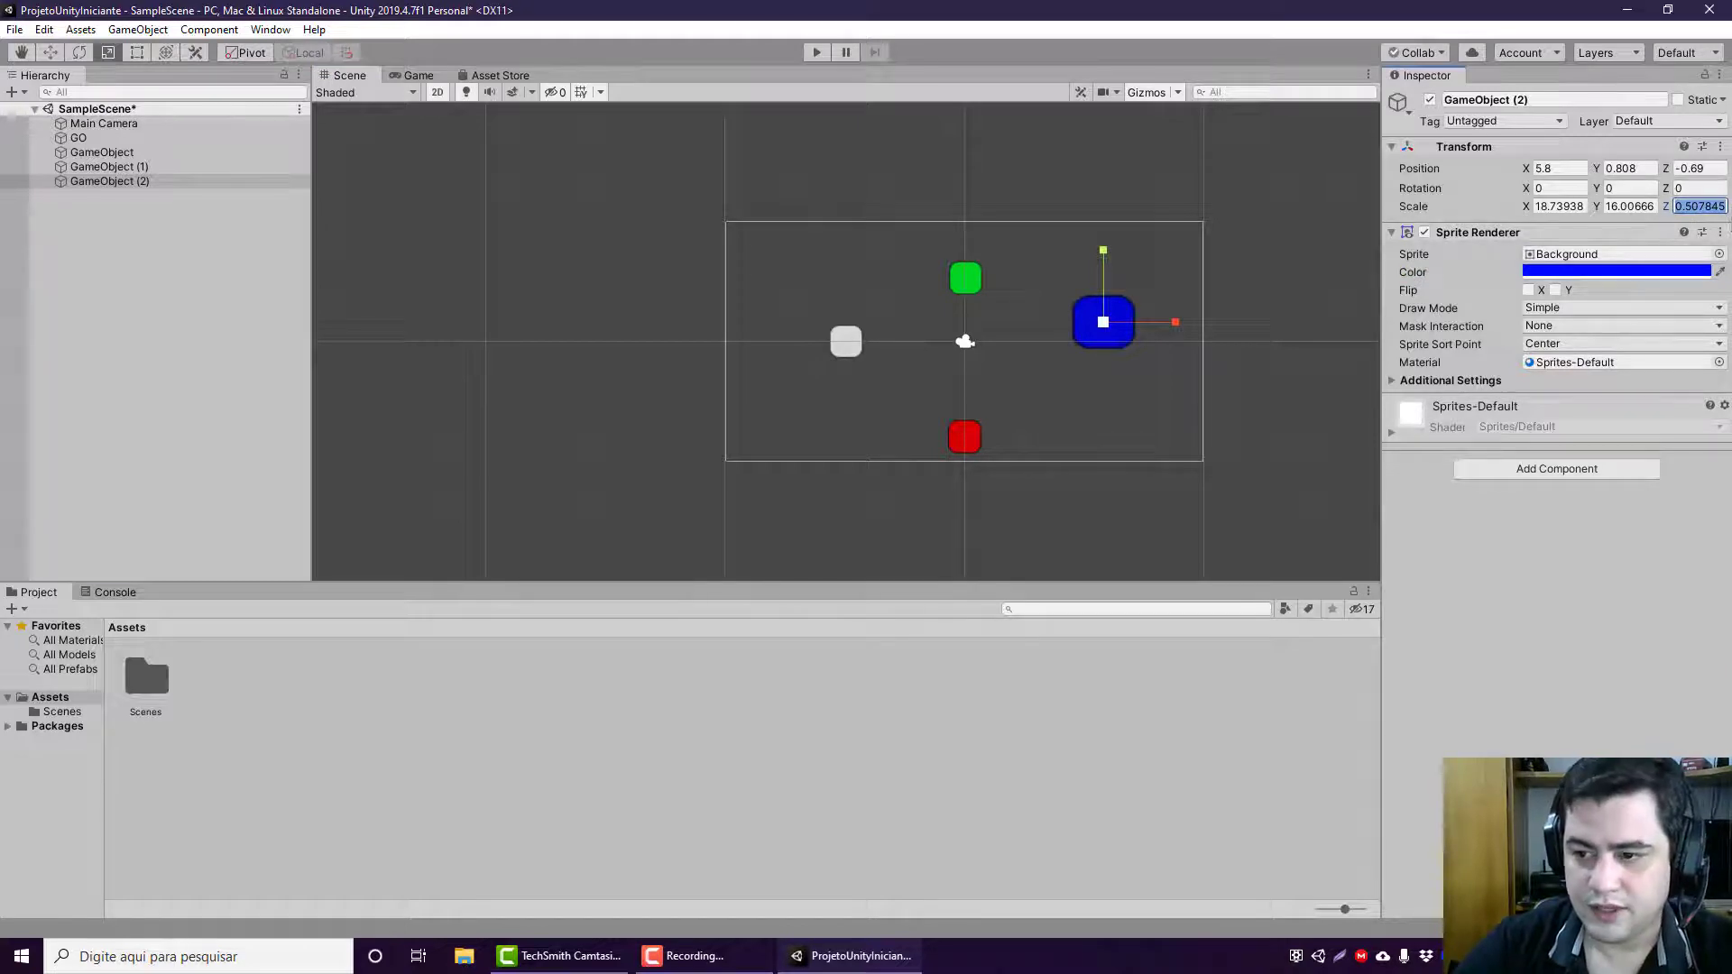
{"action": "type", "text": "1"}
{"action": "left_click", "coordinate": [1705, 189]}
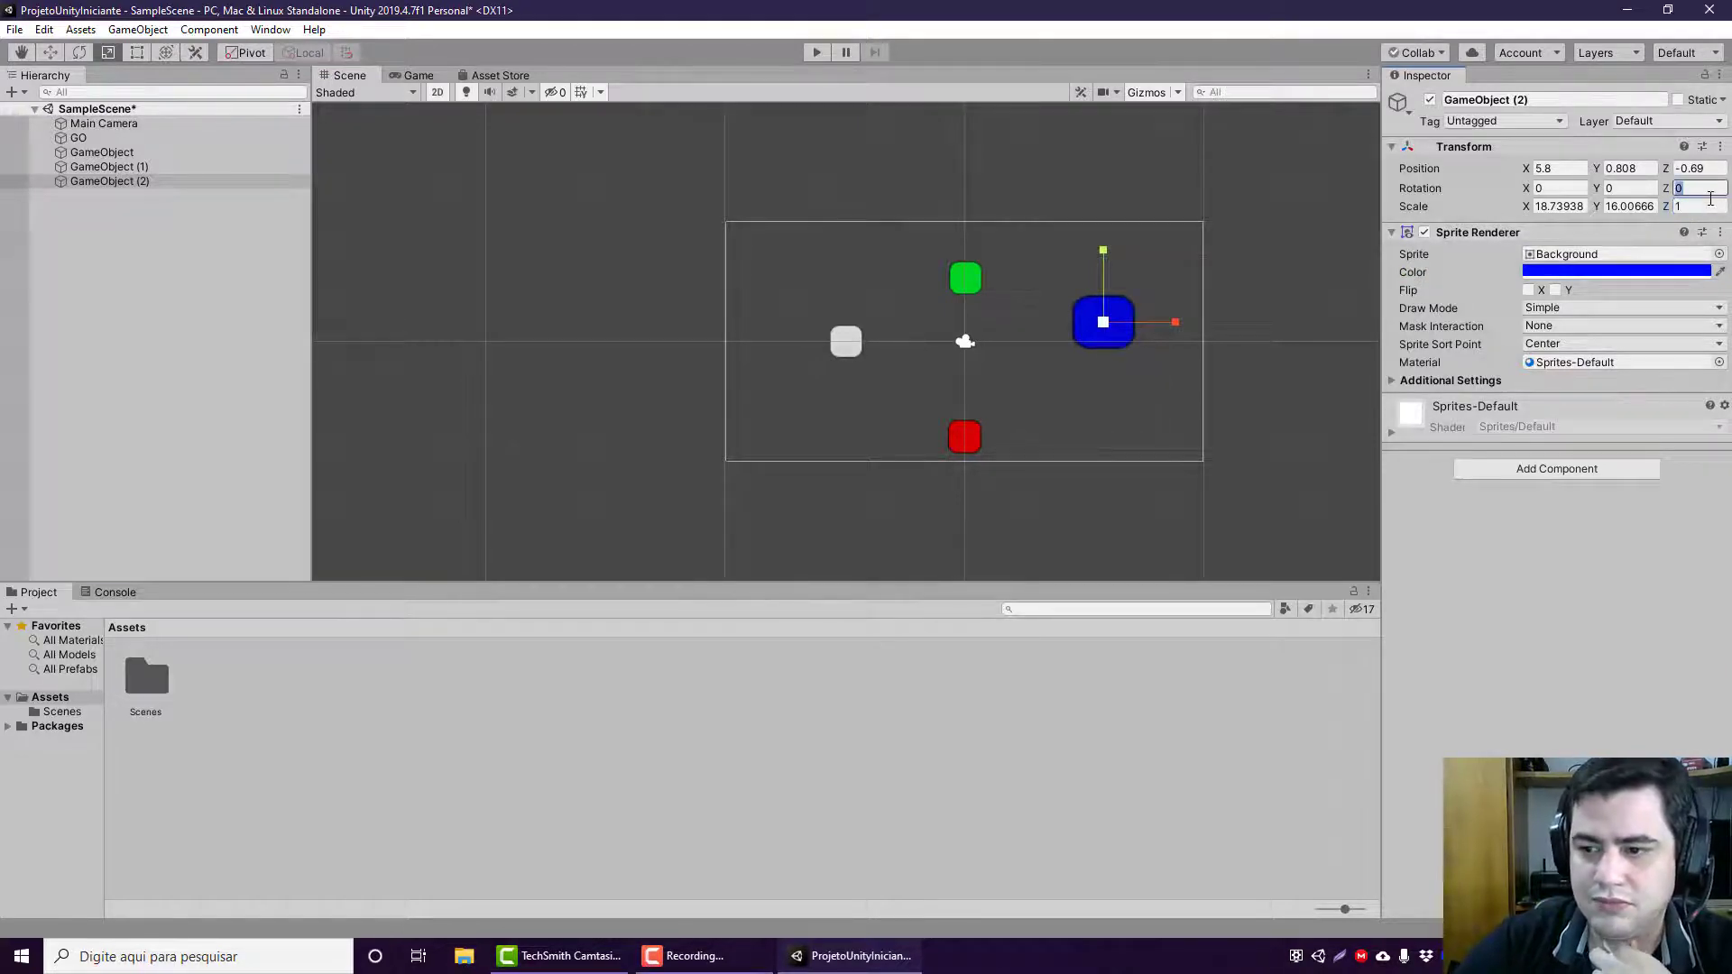
{"action": "left_click", "coordinate": [1709, 203]}
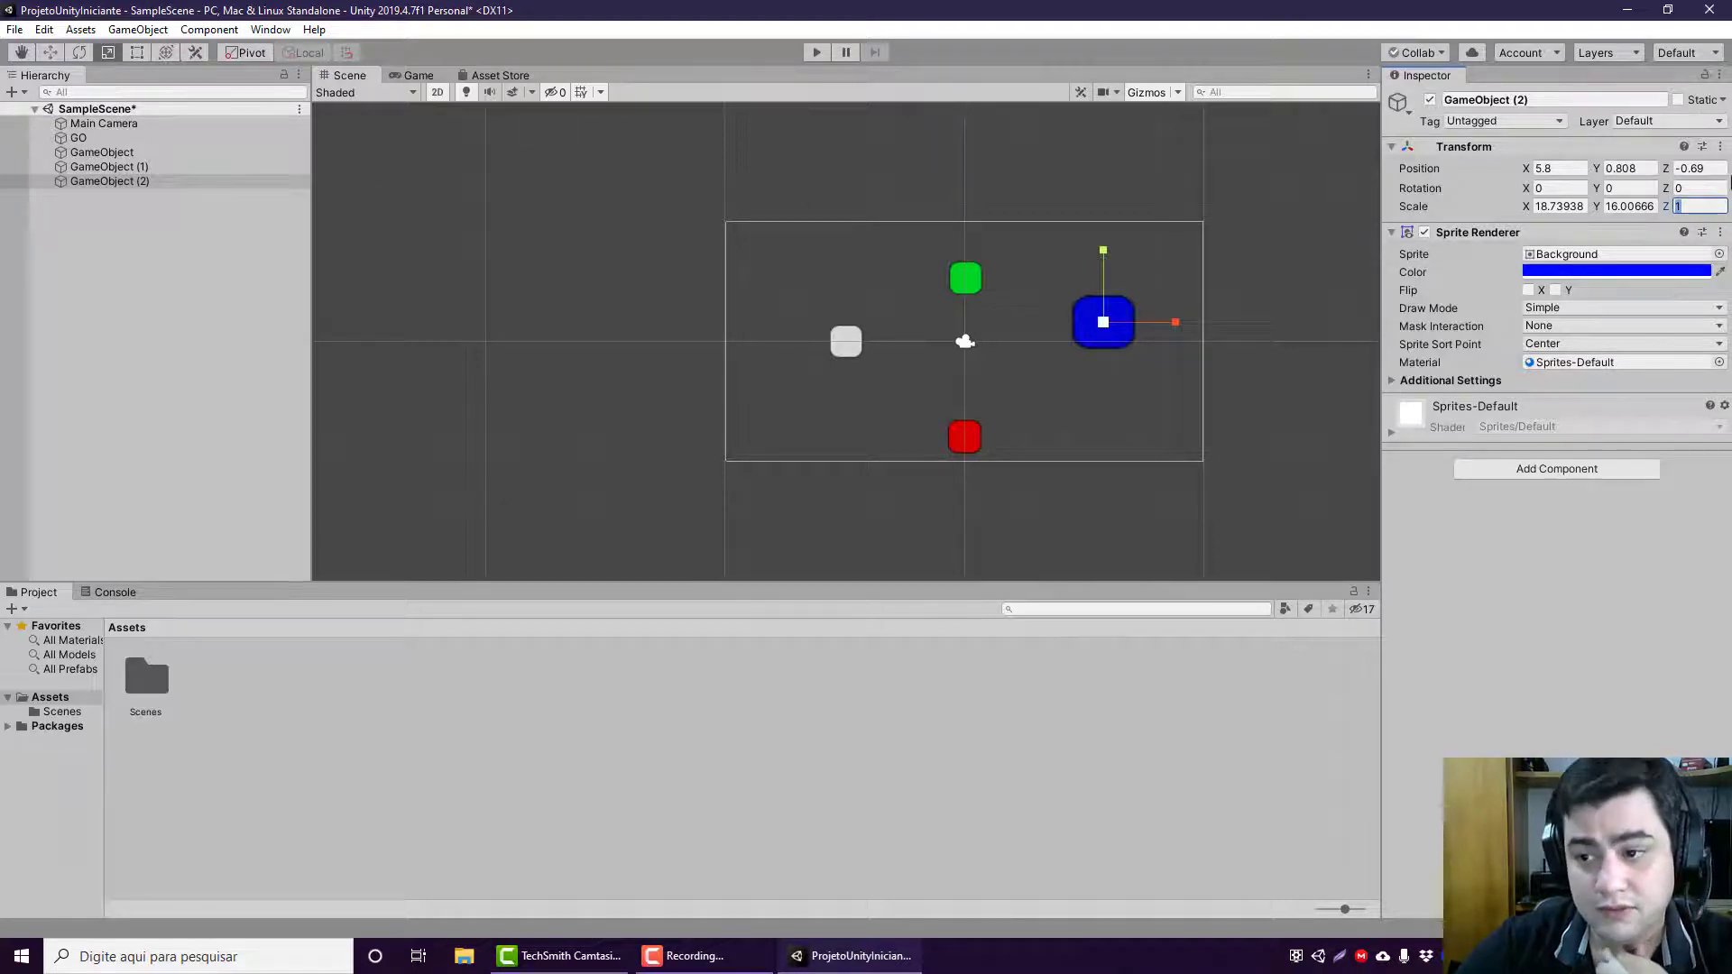
{"action": "left_click", "coordinate": [1683, 170]}
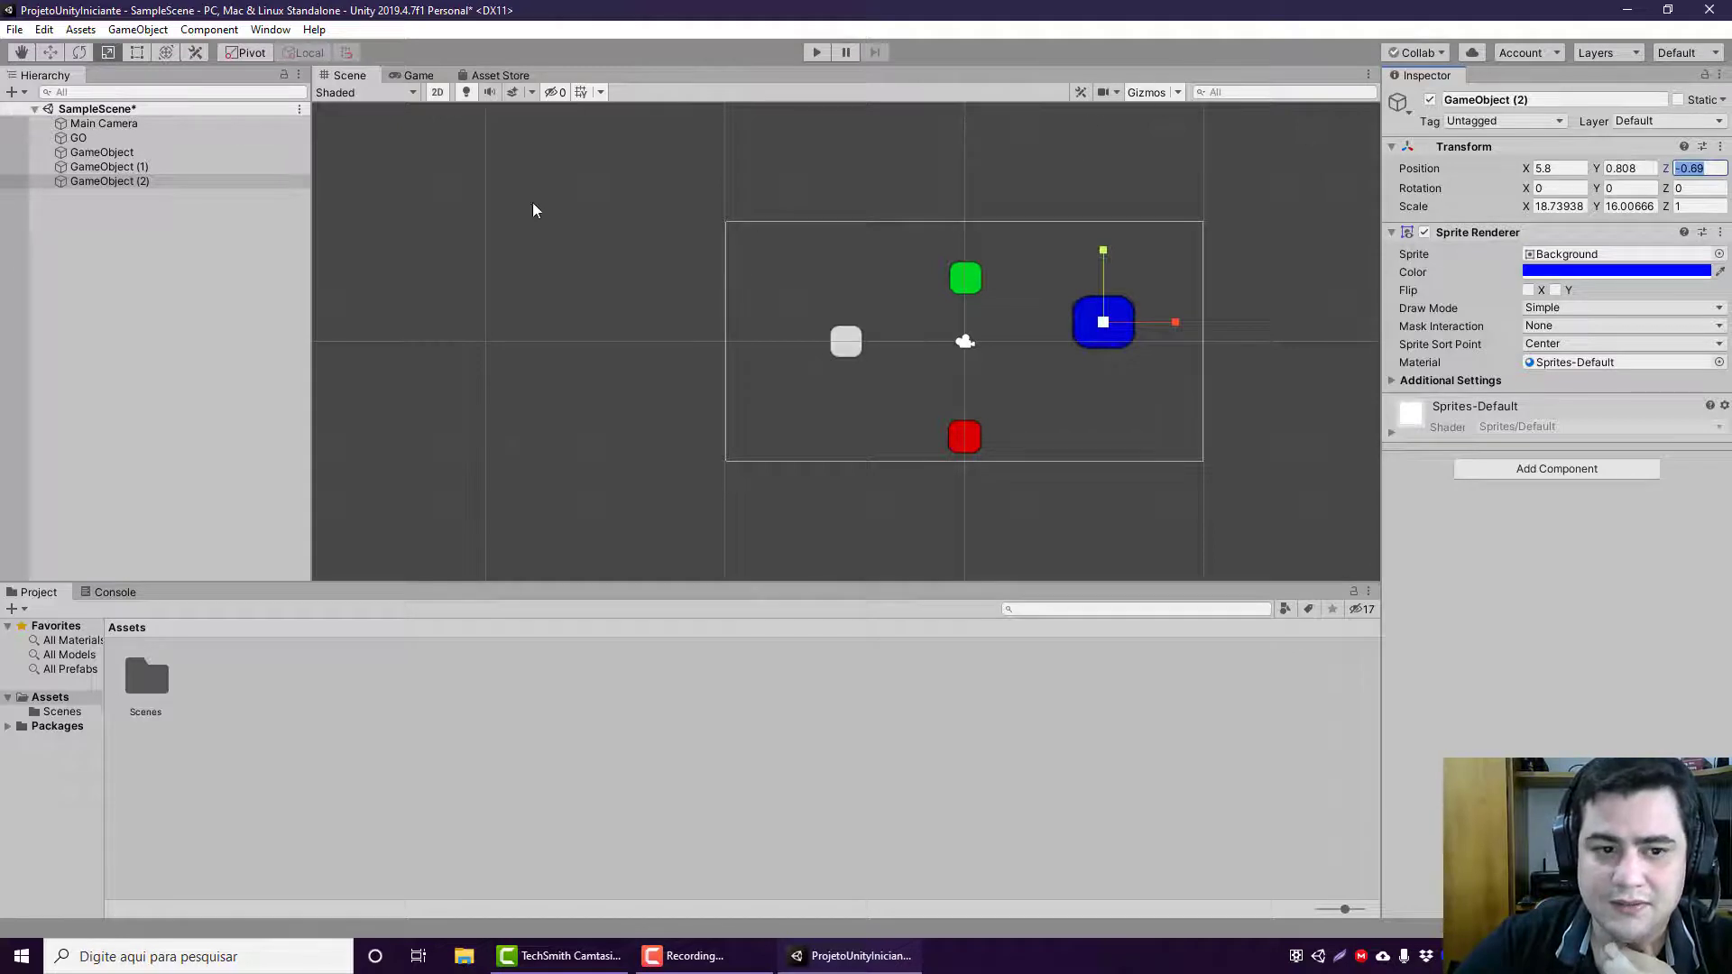
Step: In the 3D scene view, move the blue sprite along Z behind the Main Camera, to a Z position of about -13.23
{"action": "left_click", "coordinate": [104, 124]}
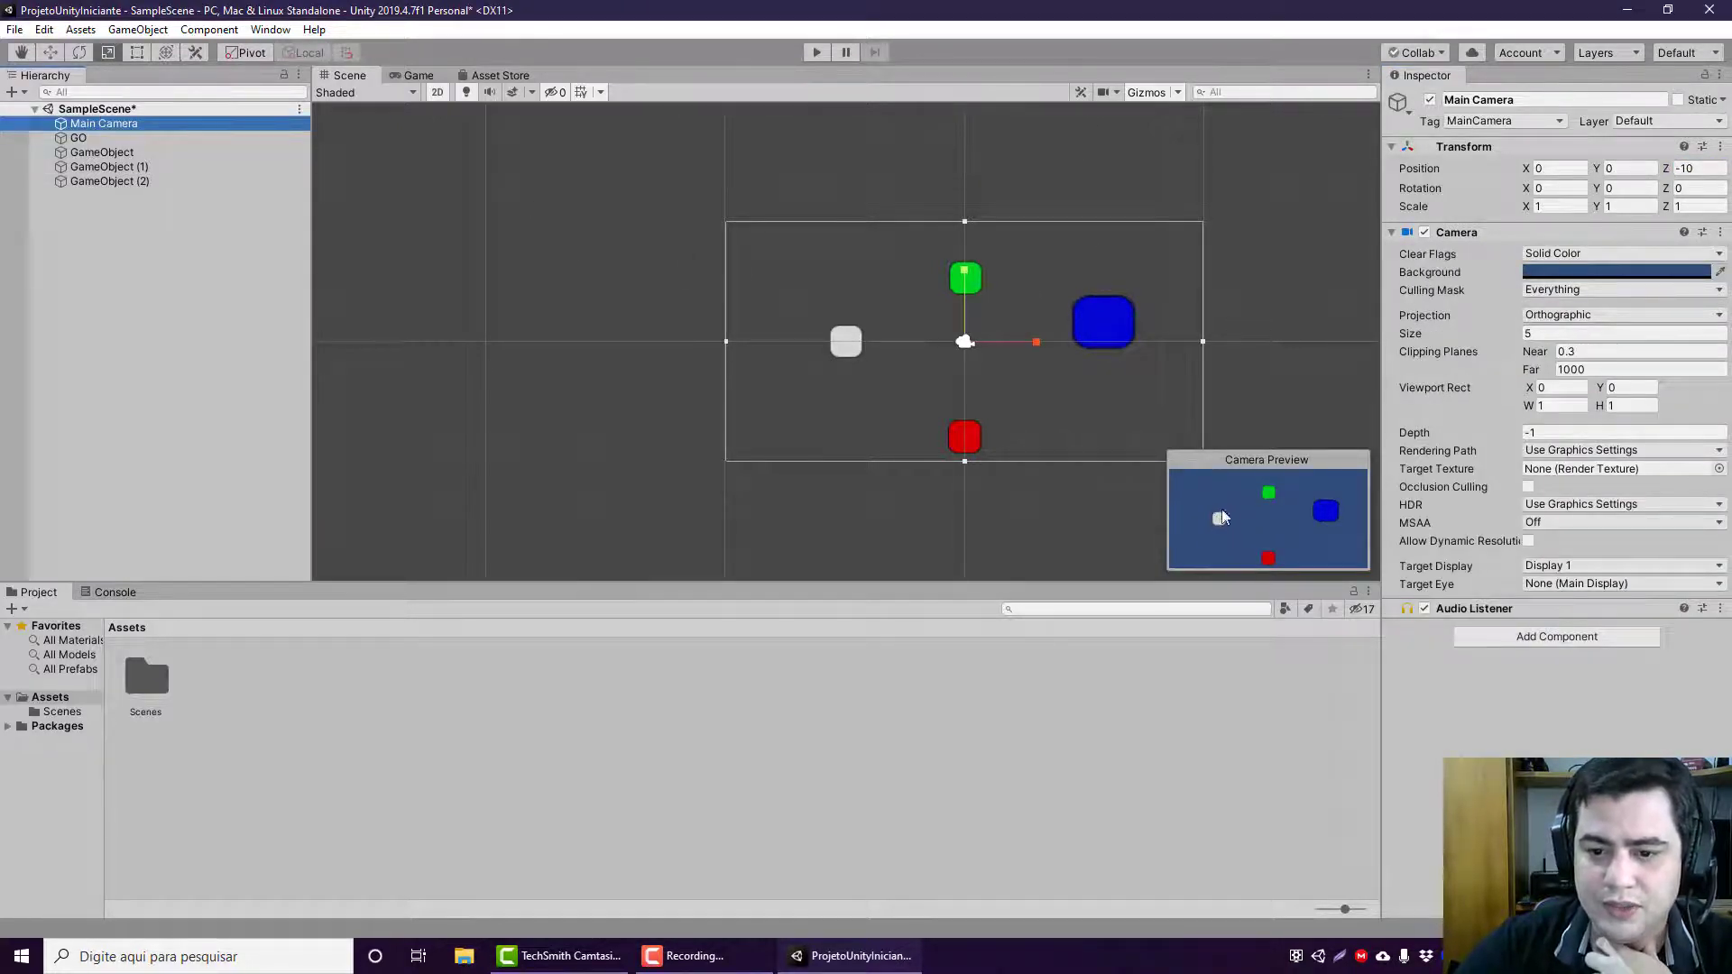
{"action": "left_click", "coordinate": [436, 92]}
{"action": "middle_click_drag", "start_coordinate": [603, 328], "coordinate": [857, 290]}
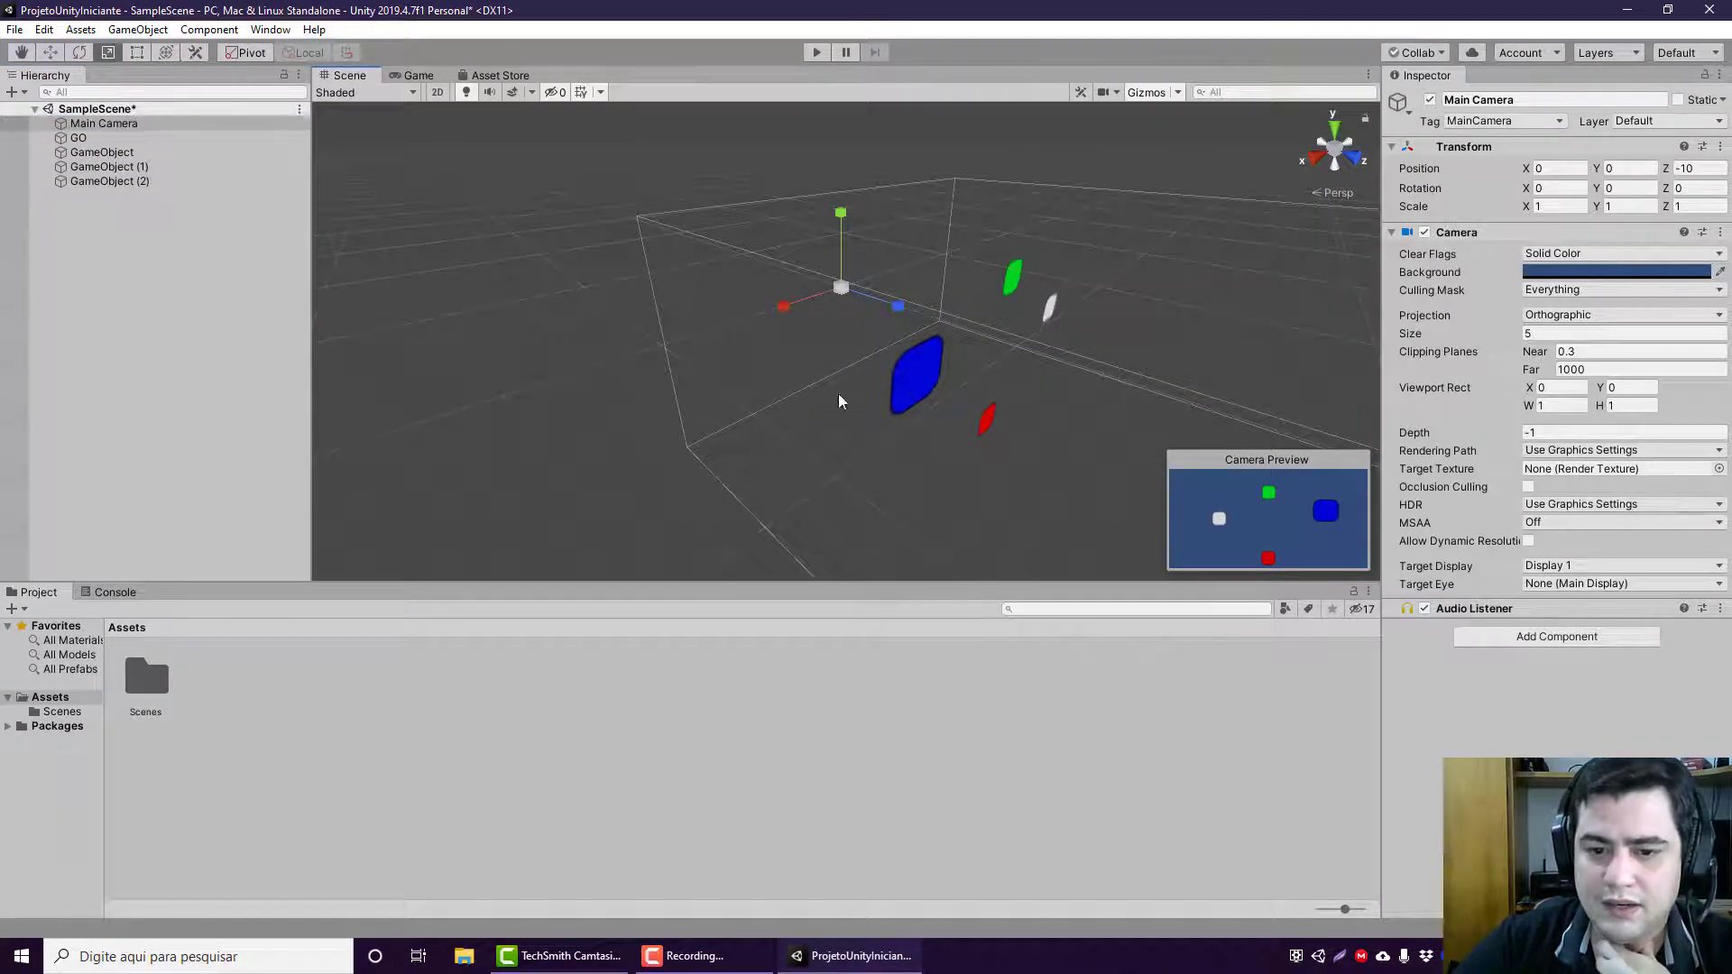
{"action": "key", "text": "w"}
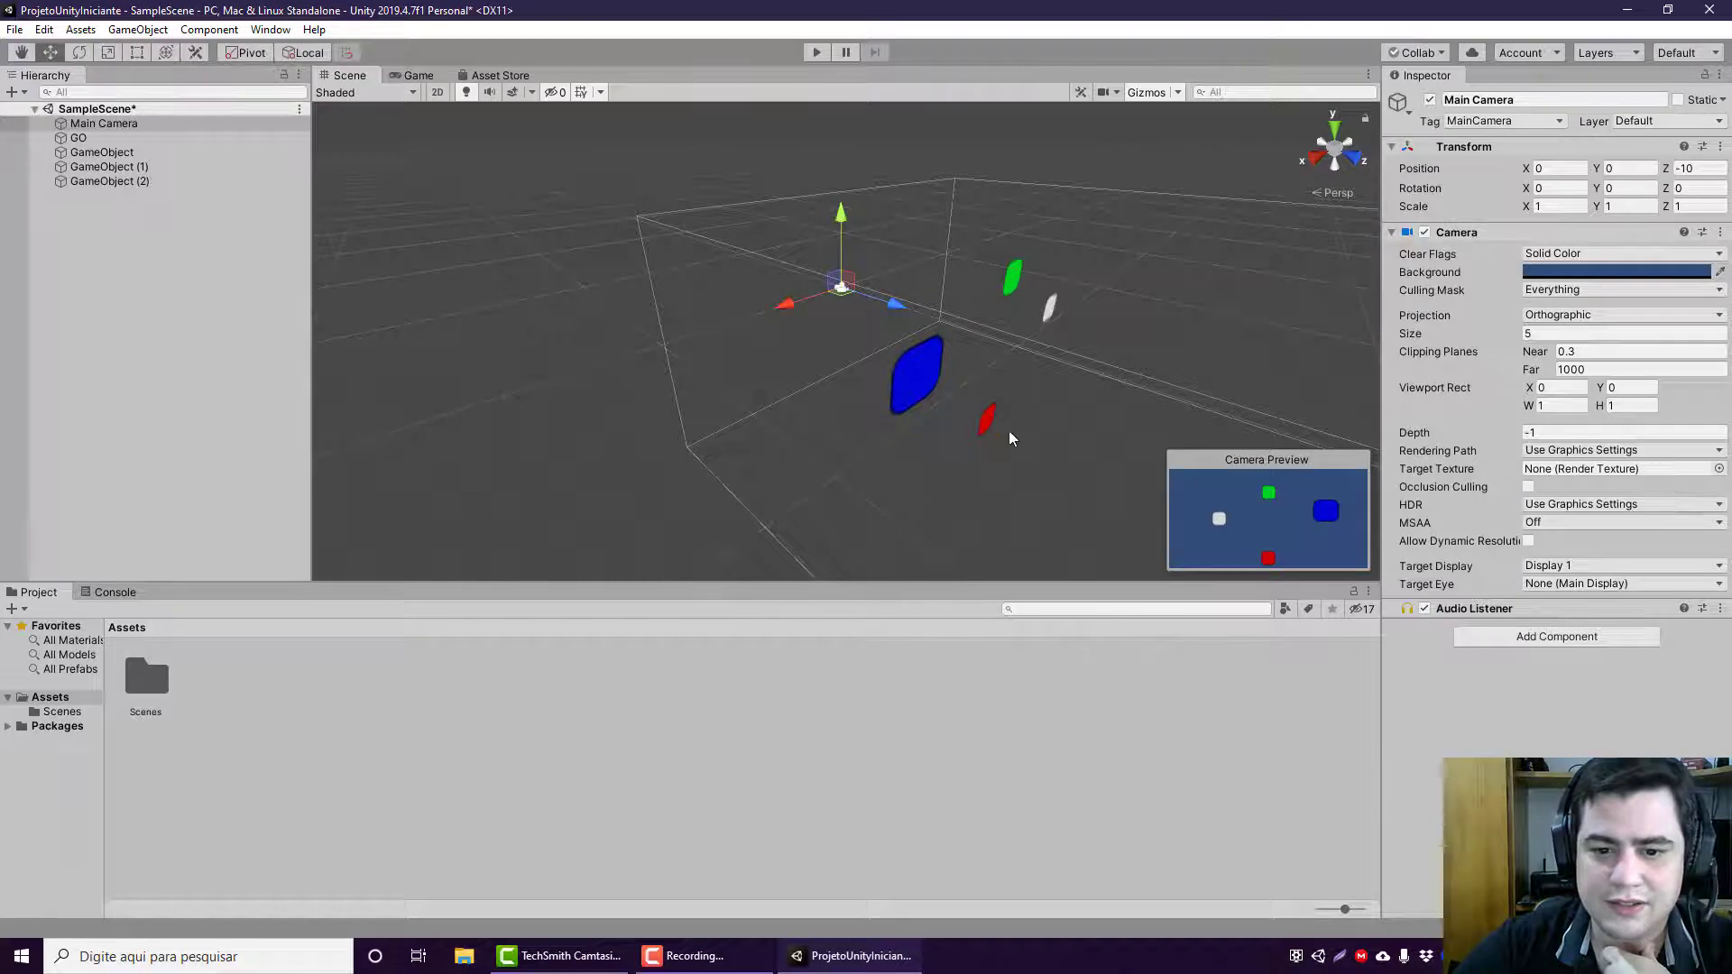
{"action": "left_click", "coordinate": [941, 375]}
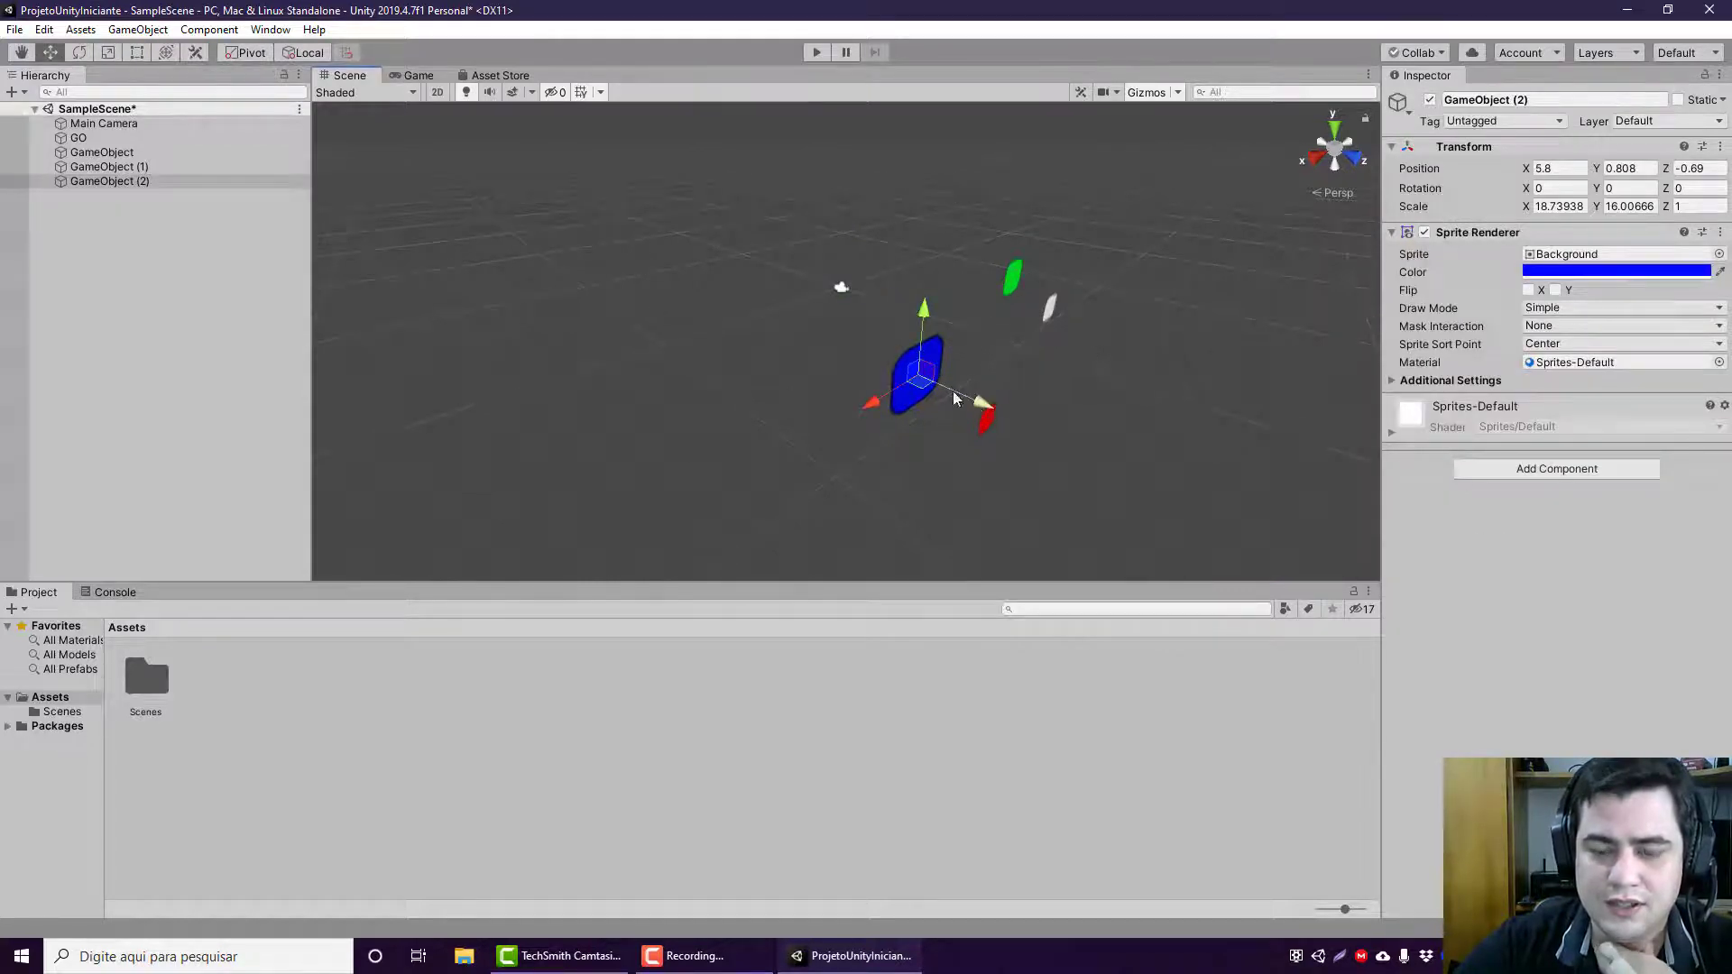
{"action": "left_click_drag", "start_coordinate": [981, 404], "coordinate": [759, 300]}
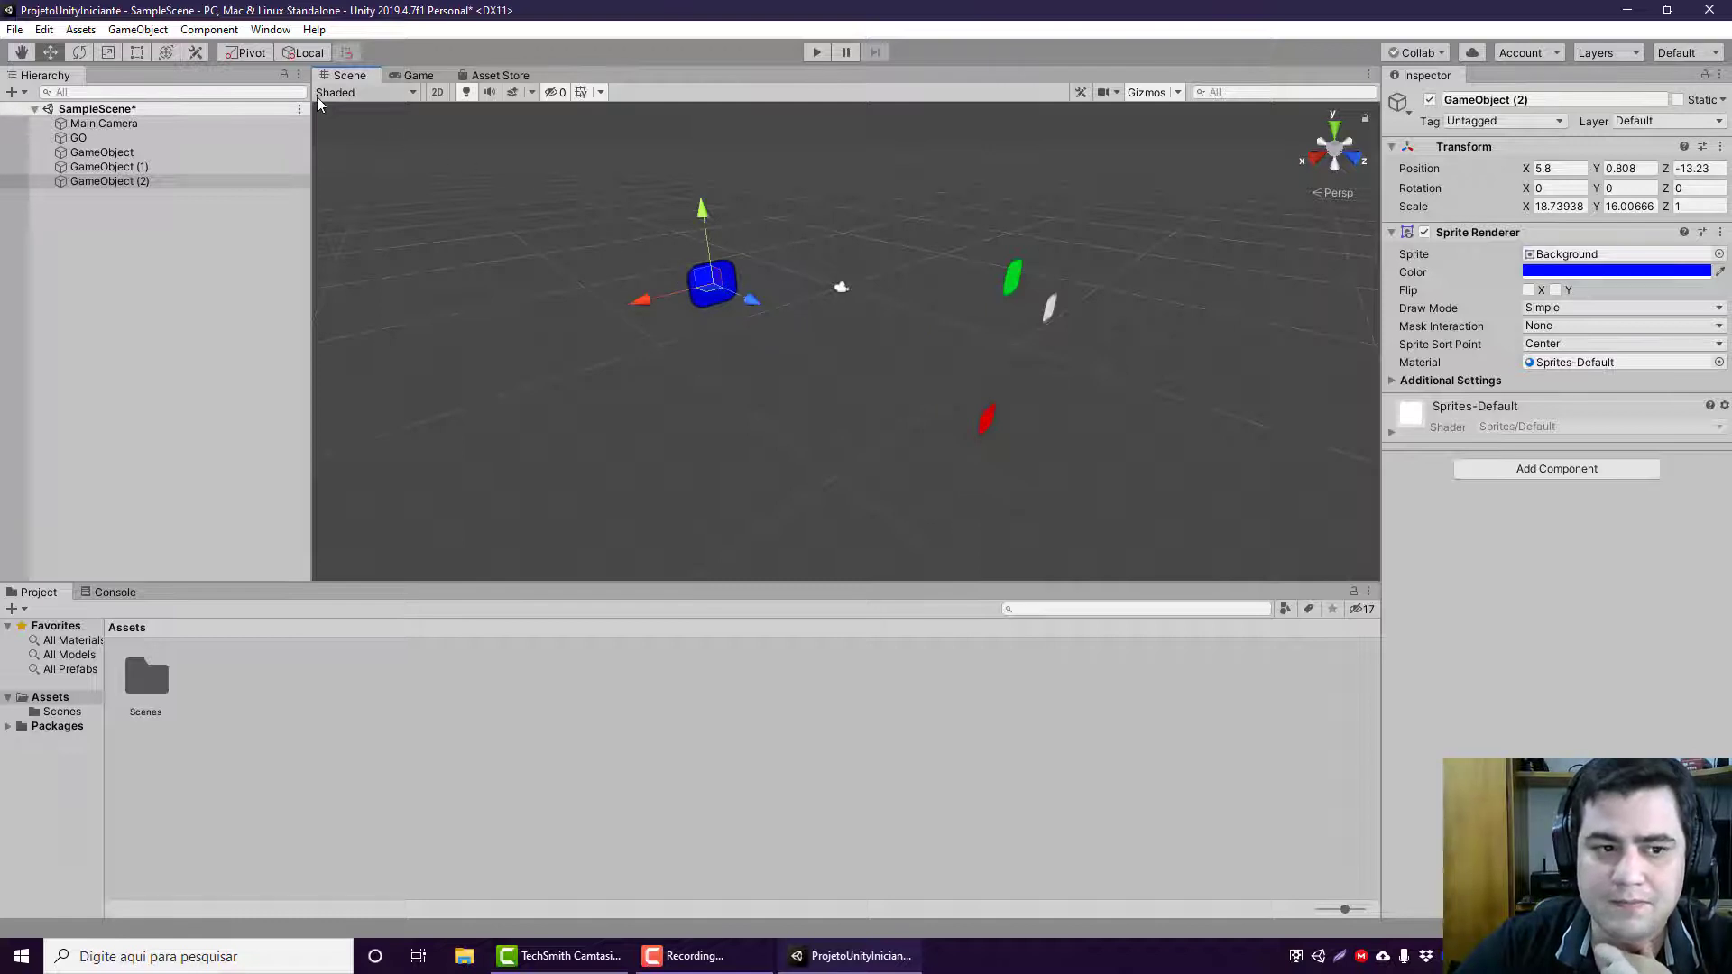
Step: Check the Main Camera preview, move the blue sprite back to a Z position of about -4.06, and return the scene to 2D view
{"action": "left_click", "coordinate": [186, 124]}
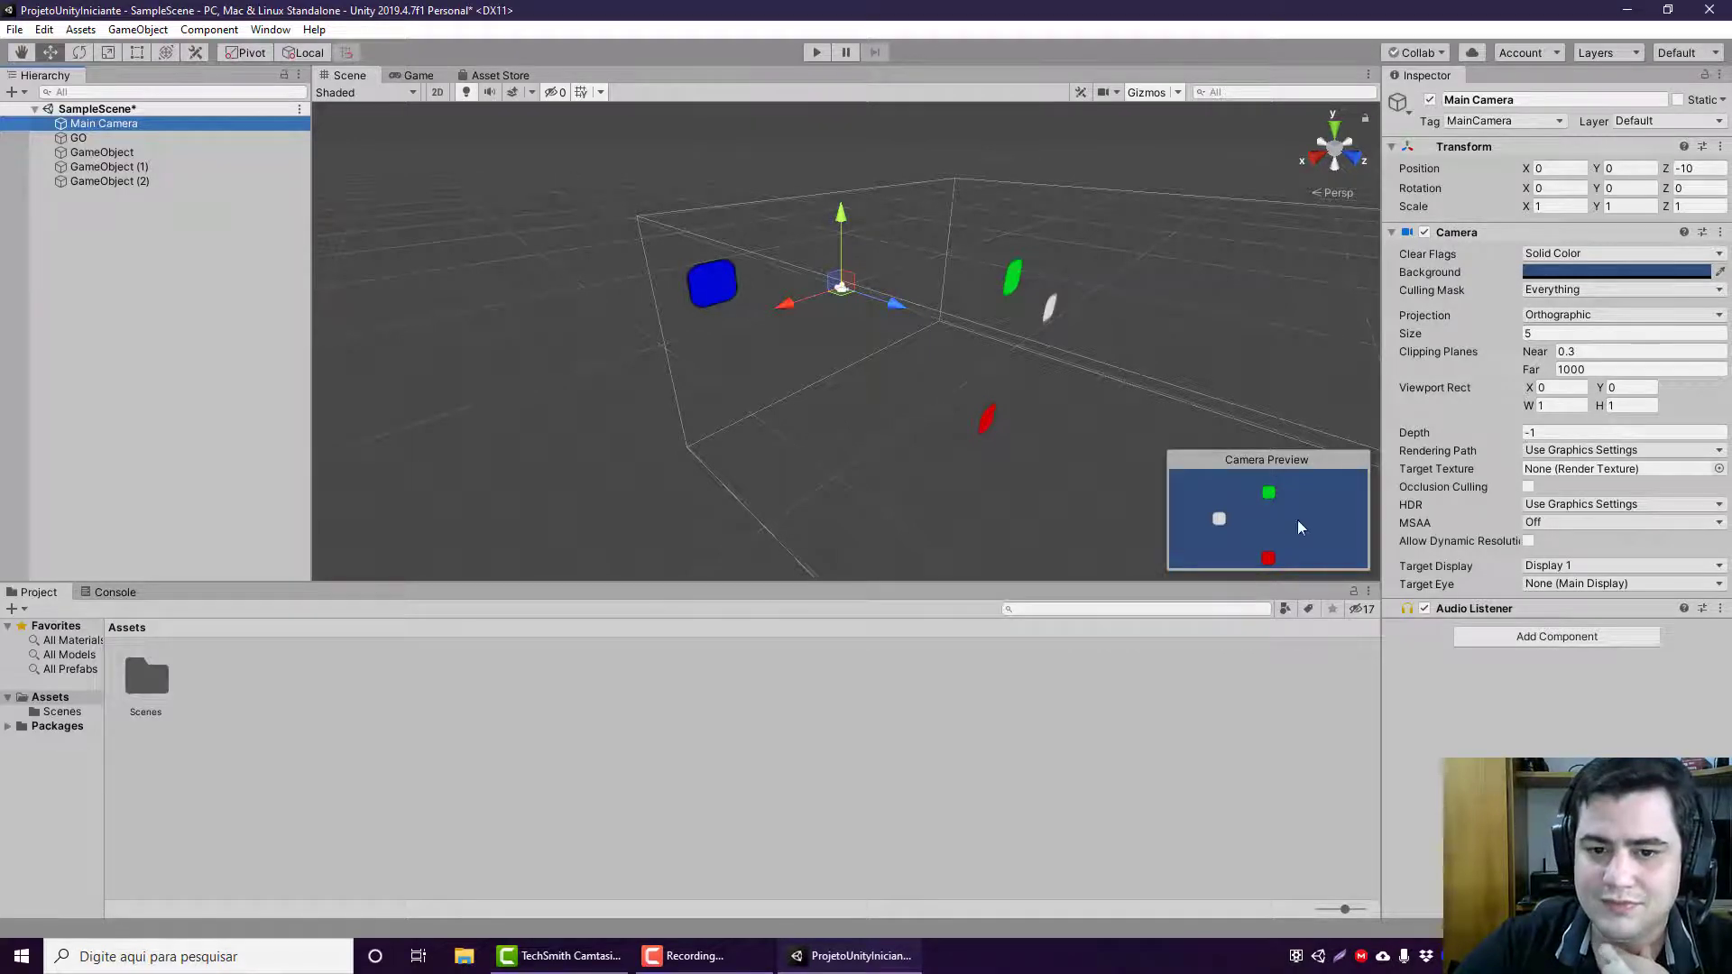
{"action": "left_click_drag", "start_coordinate": [898, 303], "coordinate": [809, 345]}
{"action": "left_click", "coordinate": [732, 270]}
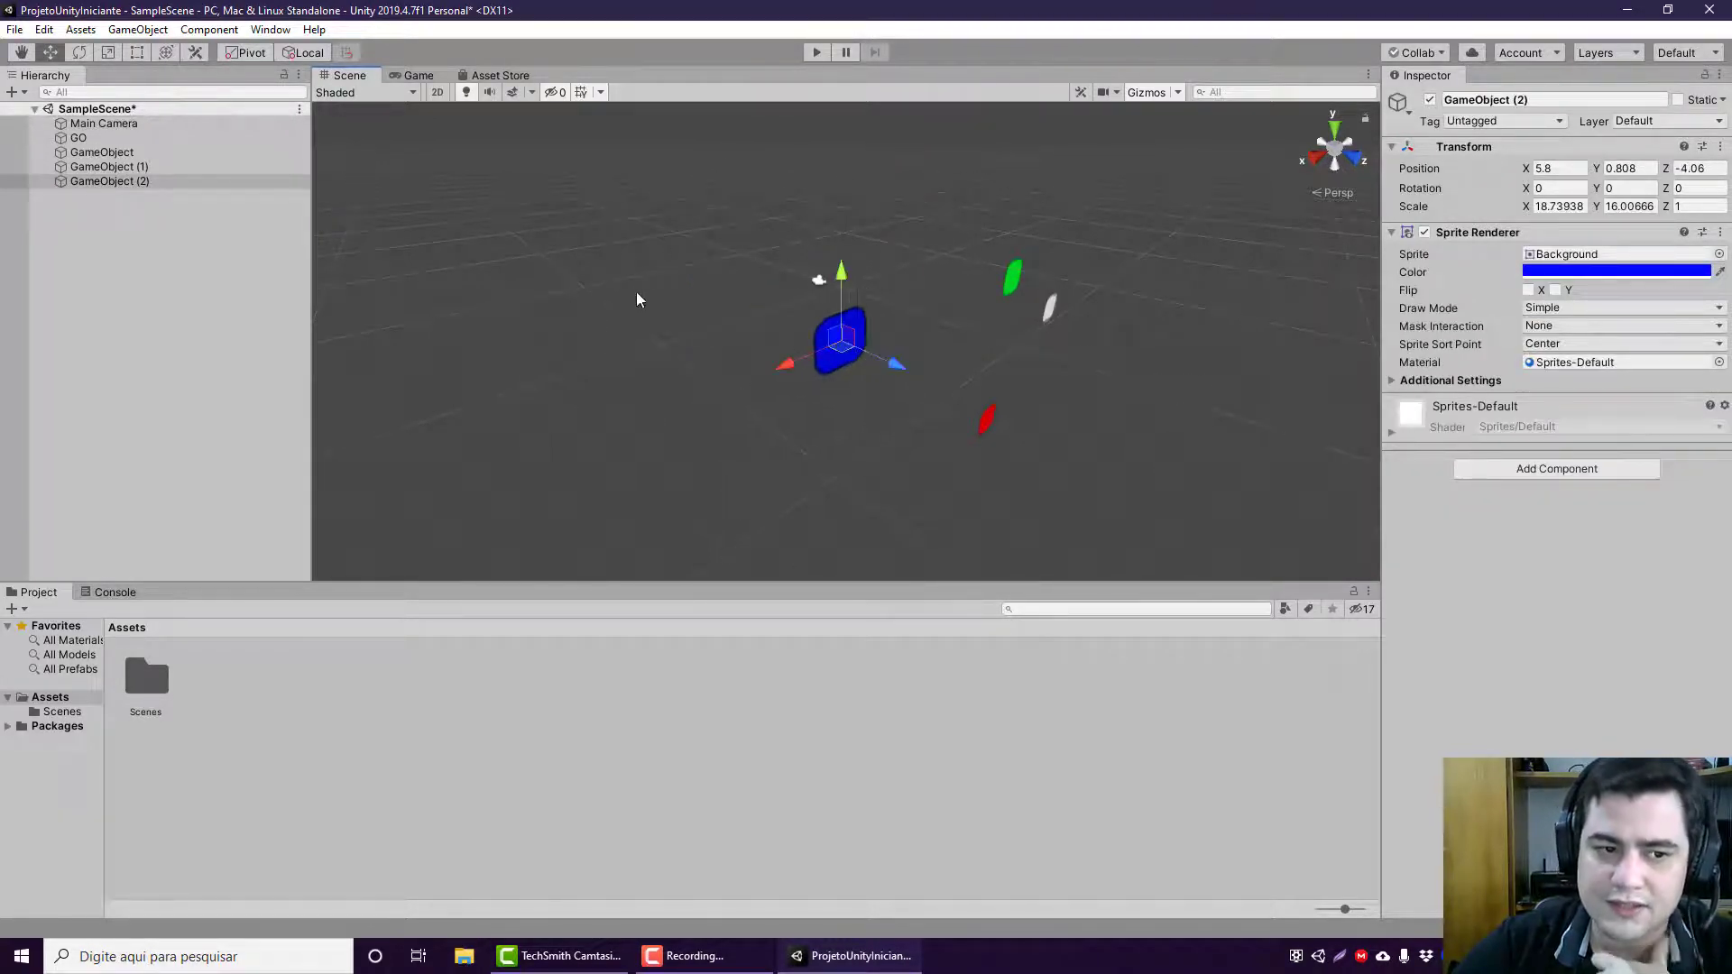
{"action": "left_click", "coordinate": [442, 92]}
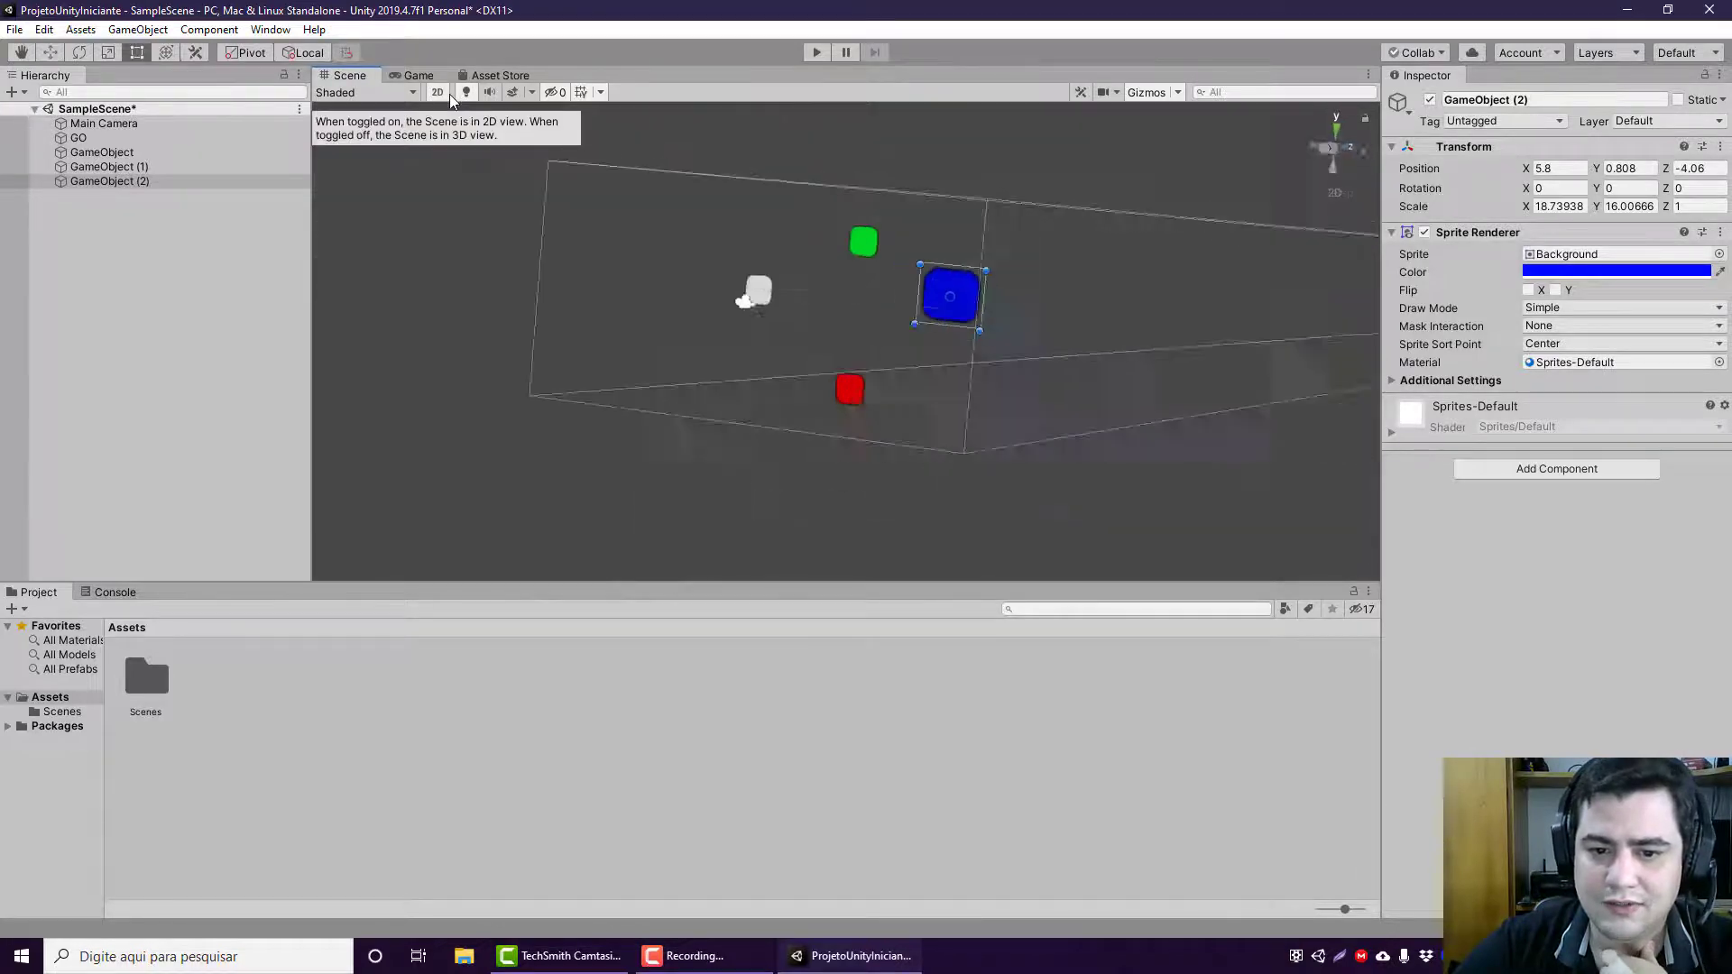
{"action": "key", "text": "t"}
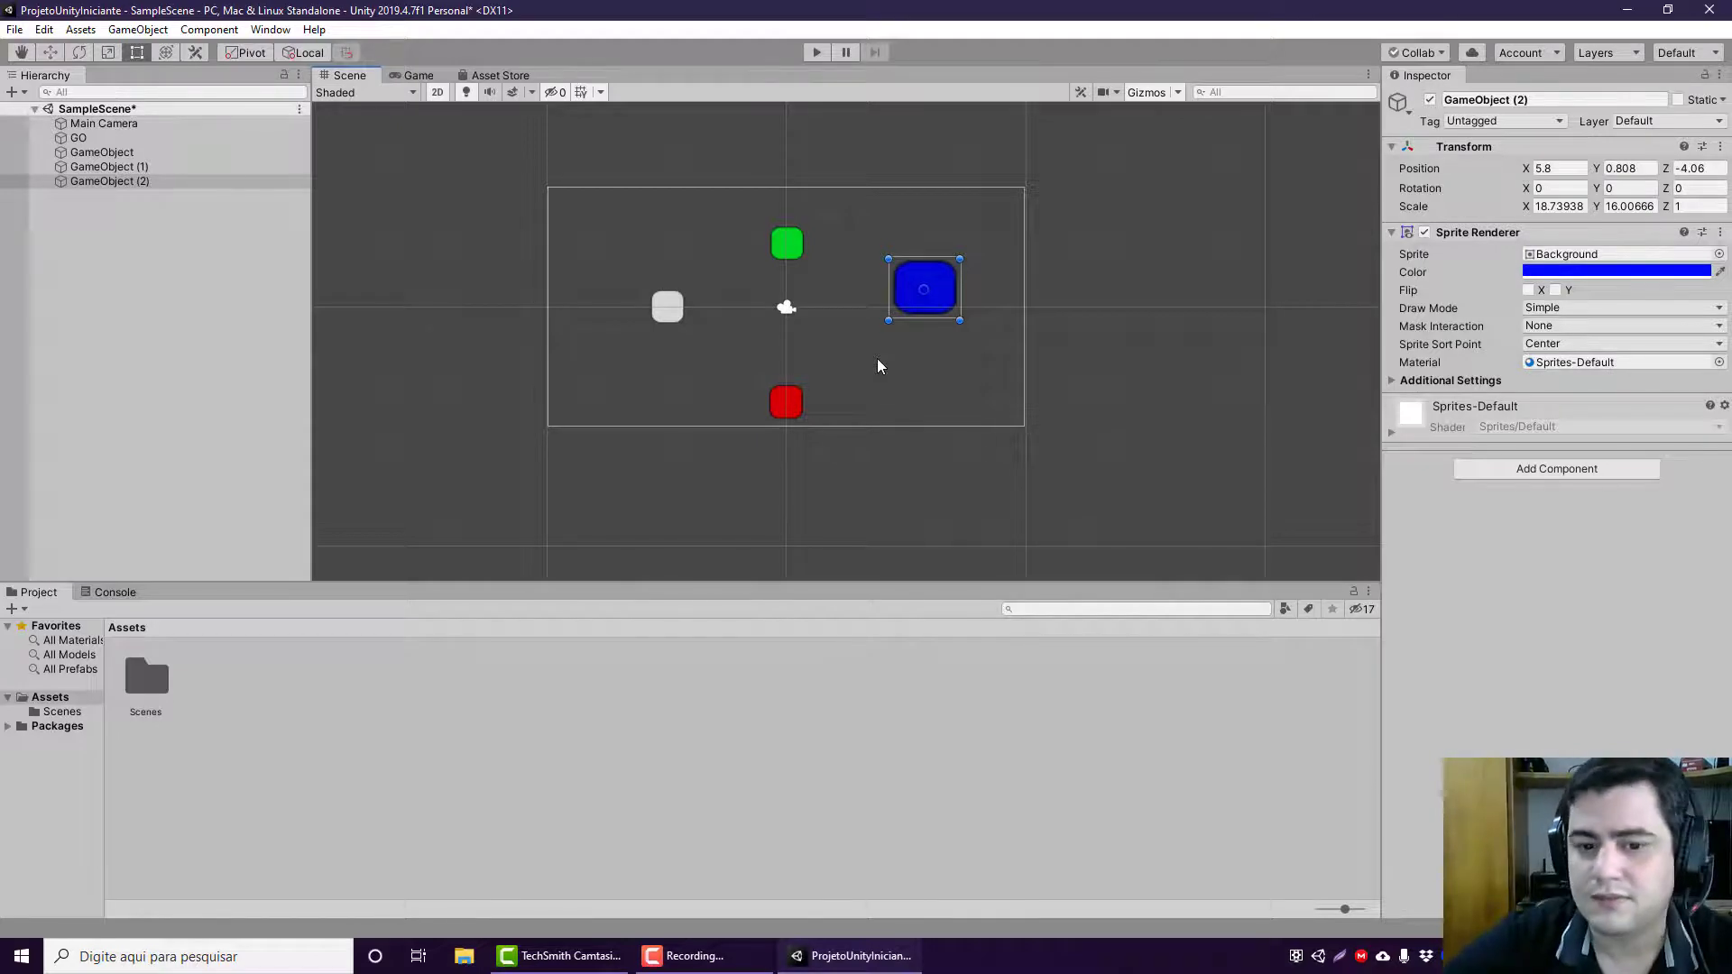
Step: Rotate the white GO sprite freely with the Rotate tool to about -3.0 on X, -569.2 on Y and 181.2 on Z
{"action": "left_click", "coordinate": [197, 166]}
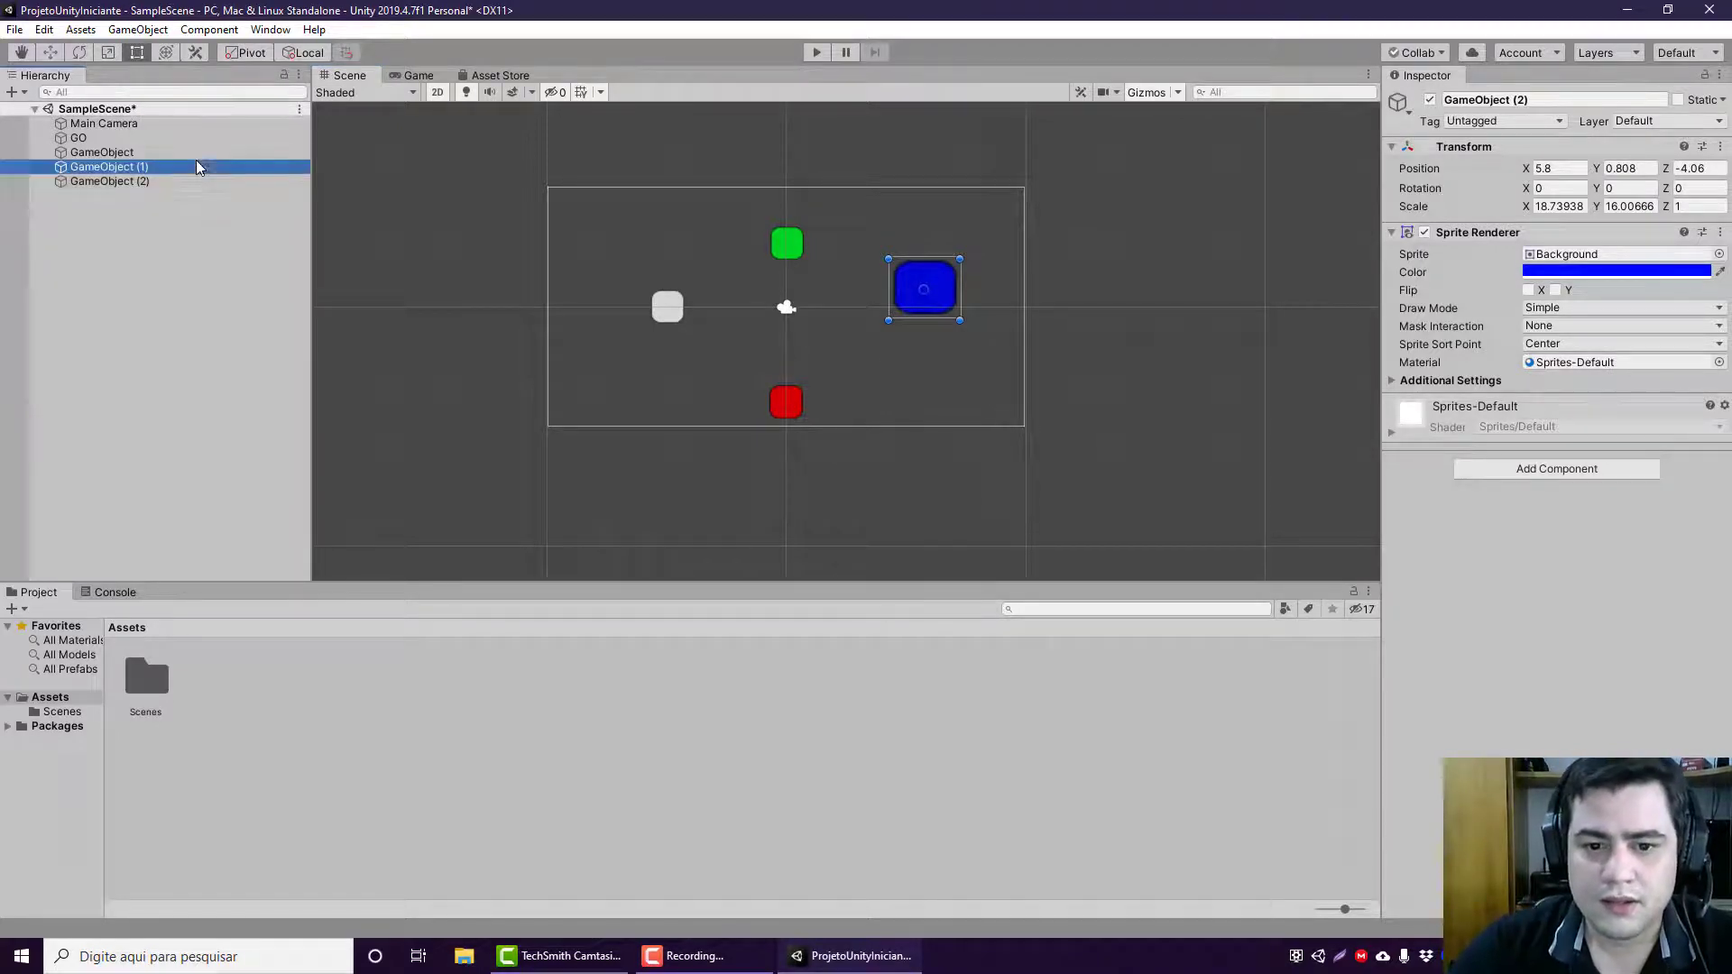
{"action": "left_click", "coordinate": [203, 140]}
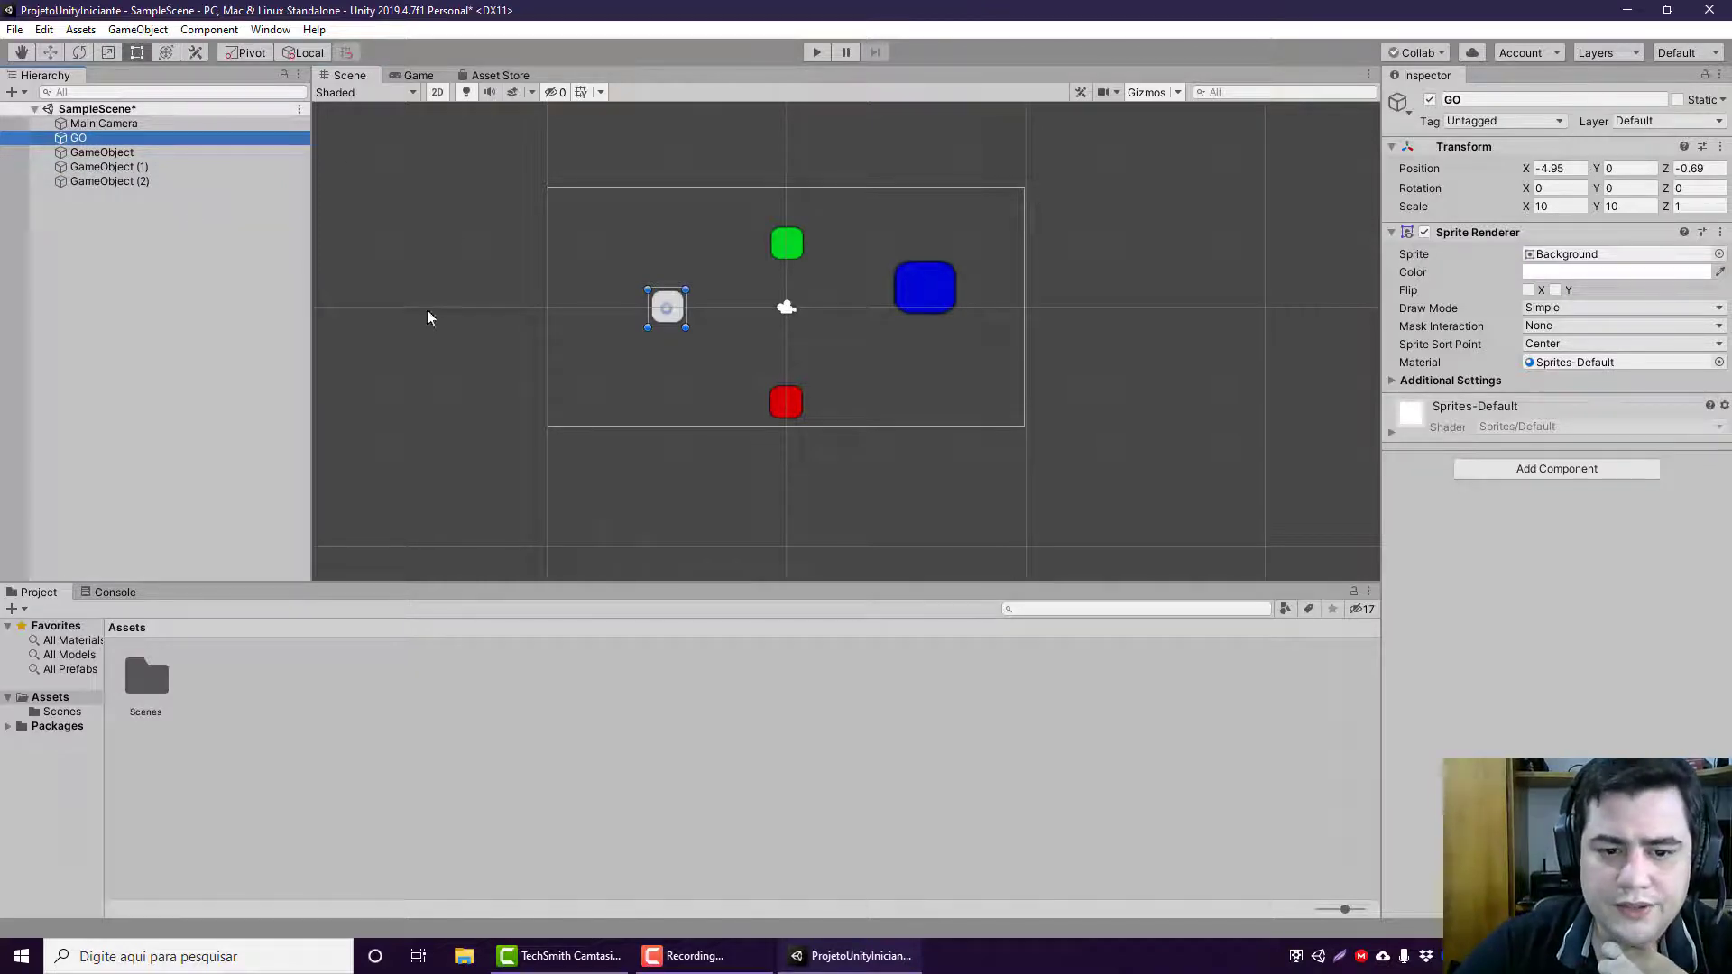
{"action": "left_click", "coordinate": [165, 54]}
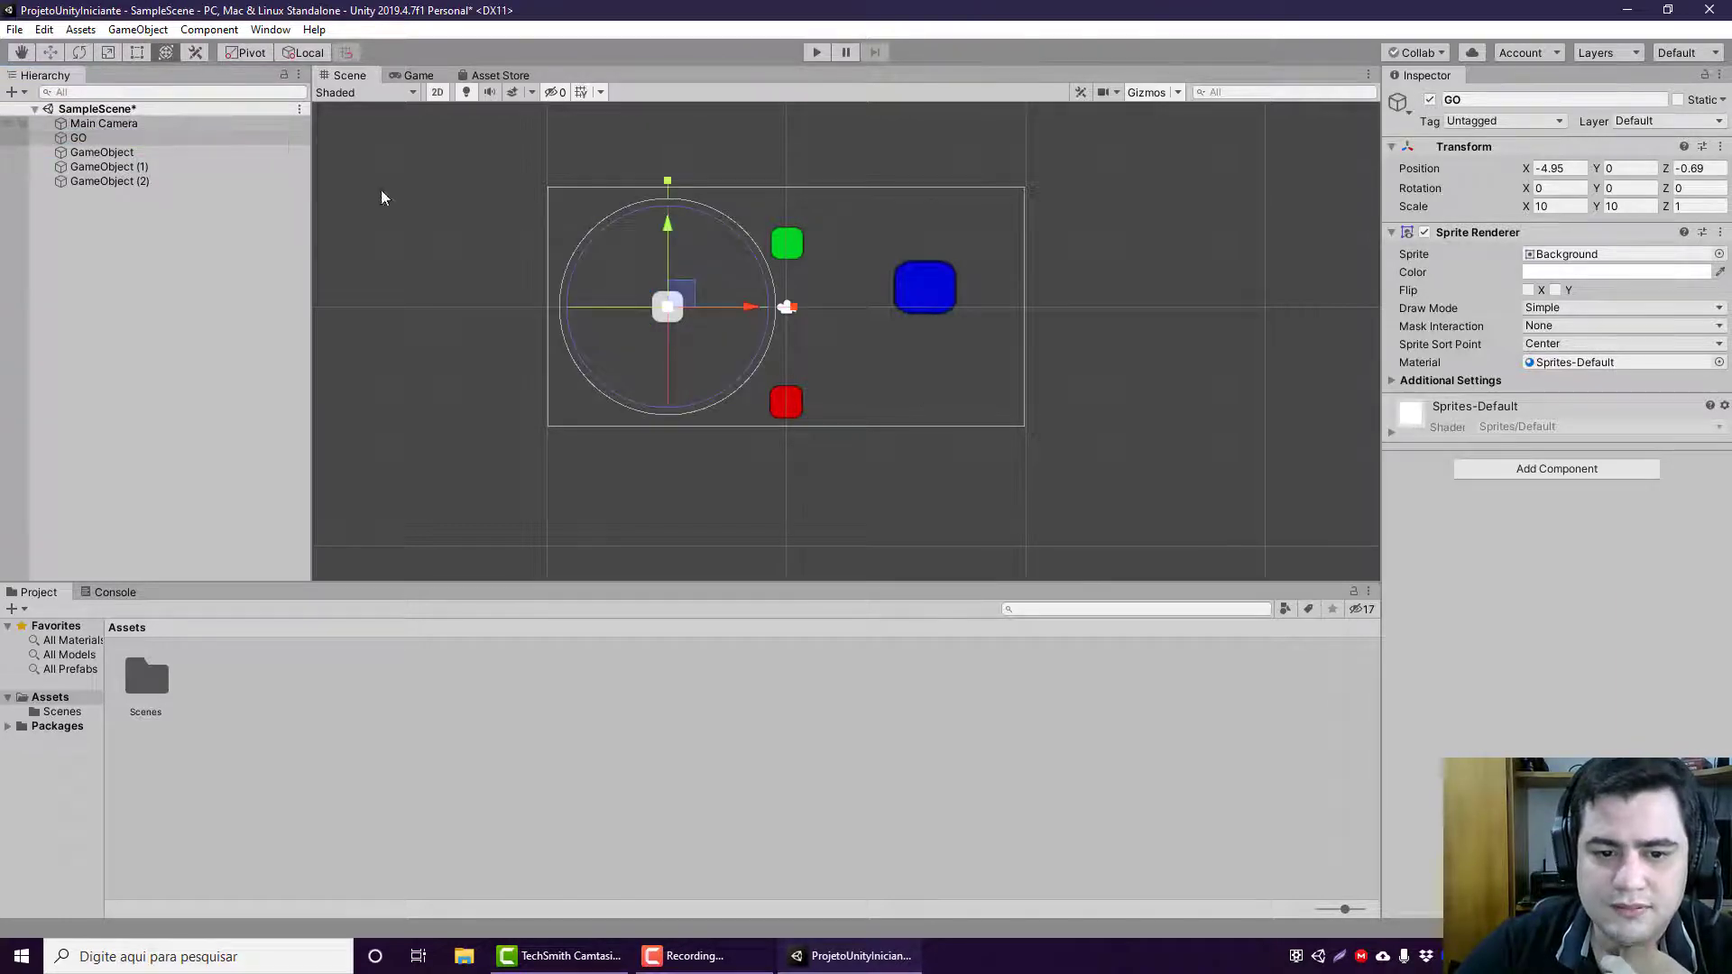
{"action": "left_click", "coordinate": [78, 54]}
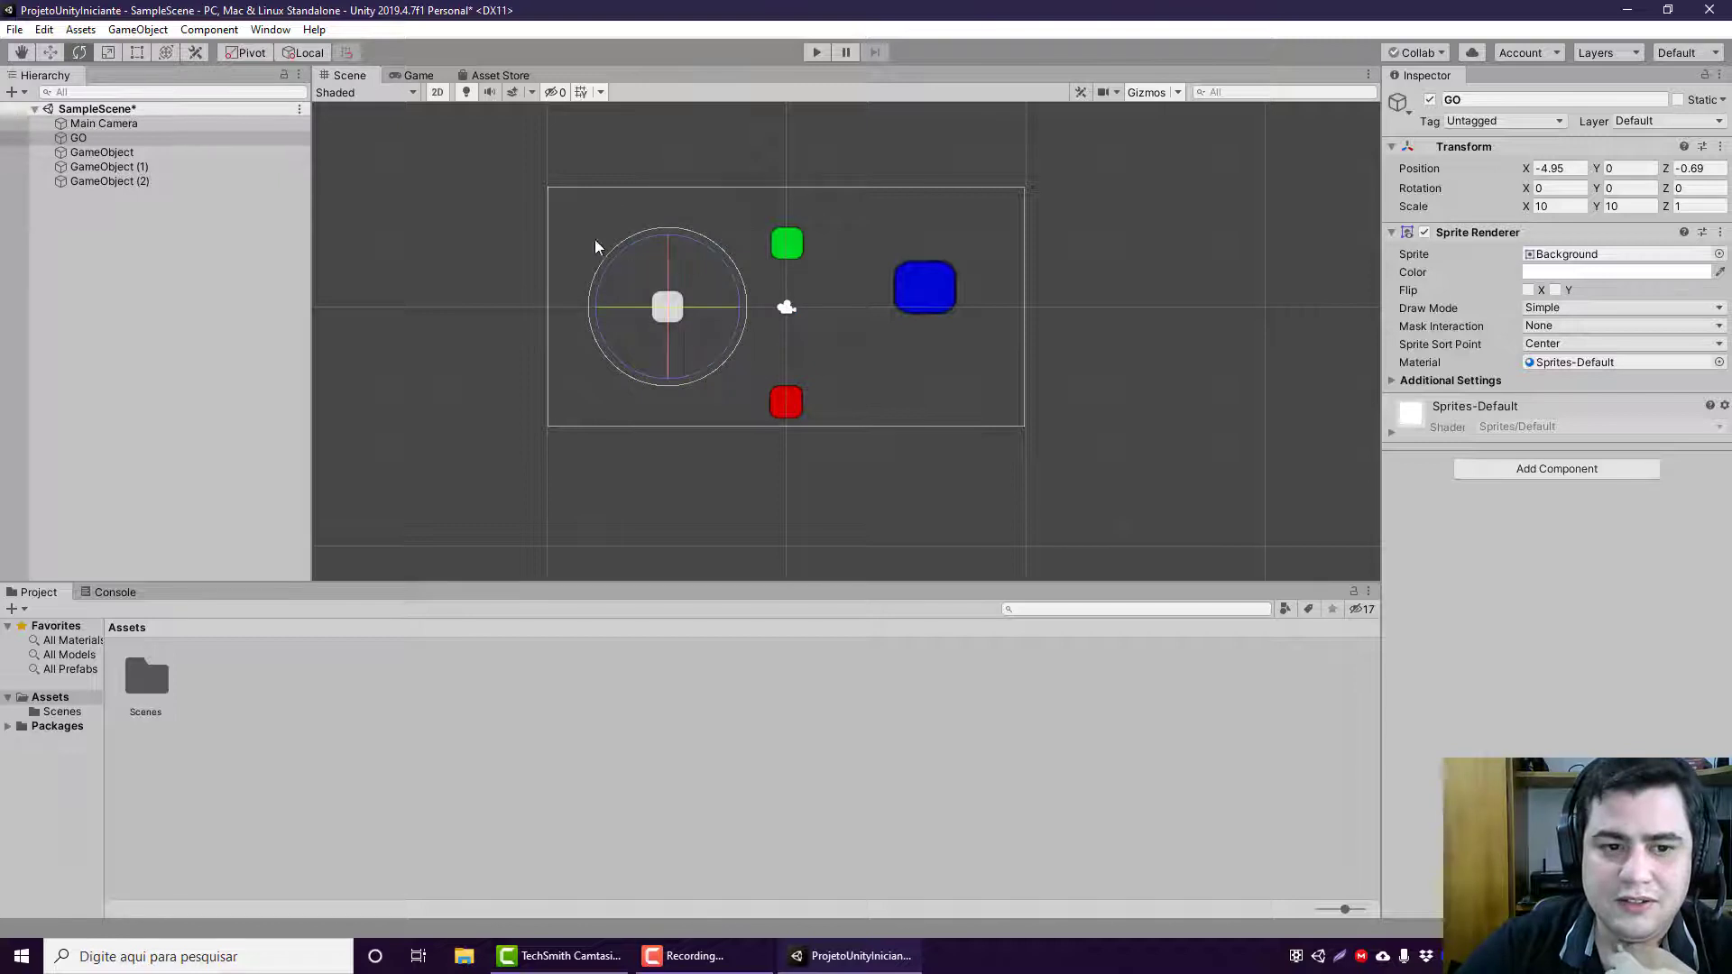
{"action": "left_click_drag", "start_coordinate": [729, 270], "coordinate": [475, 230]}
{"action": "left_click_drag", "start_coordinate": [895, 390], "coordinate": [1041, 516]}
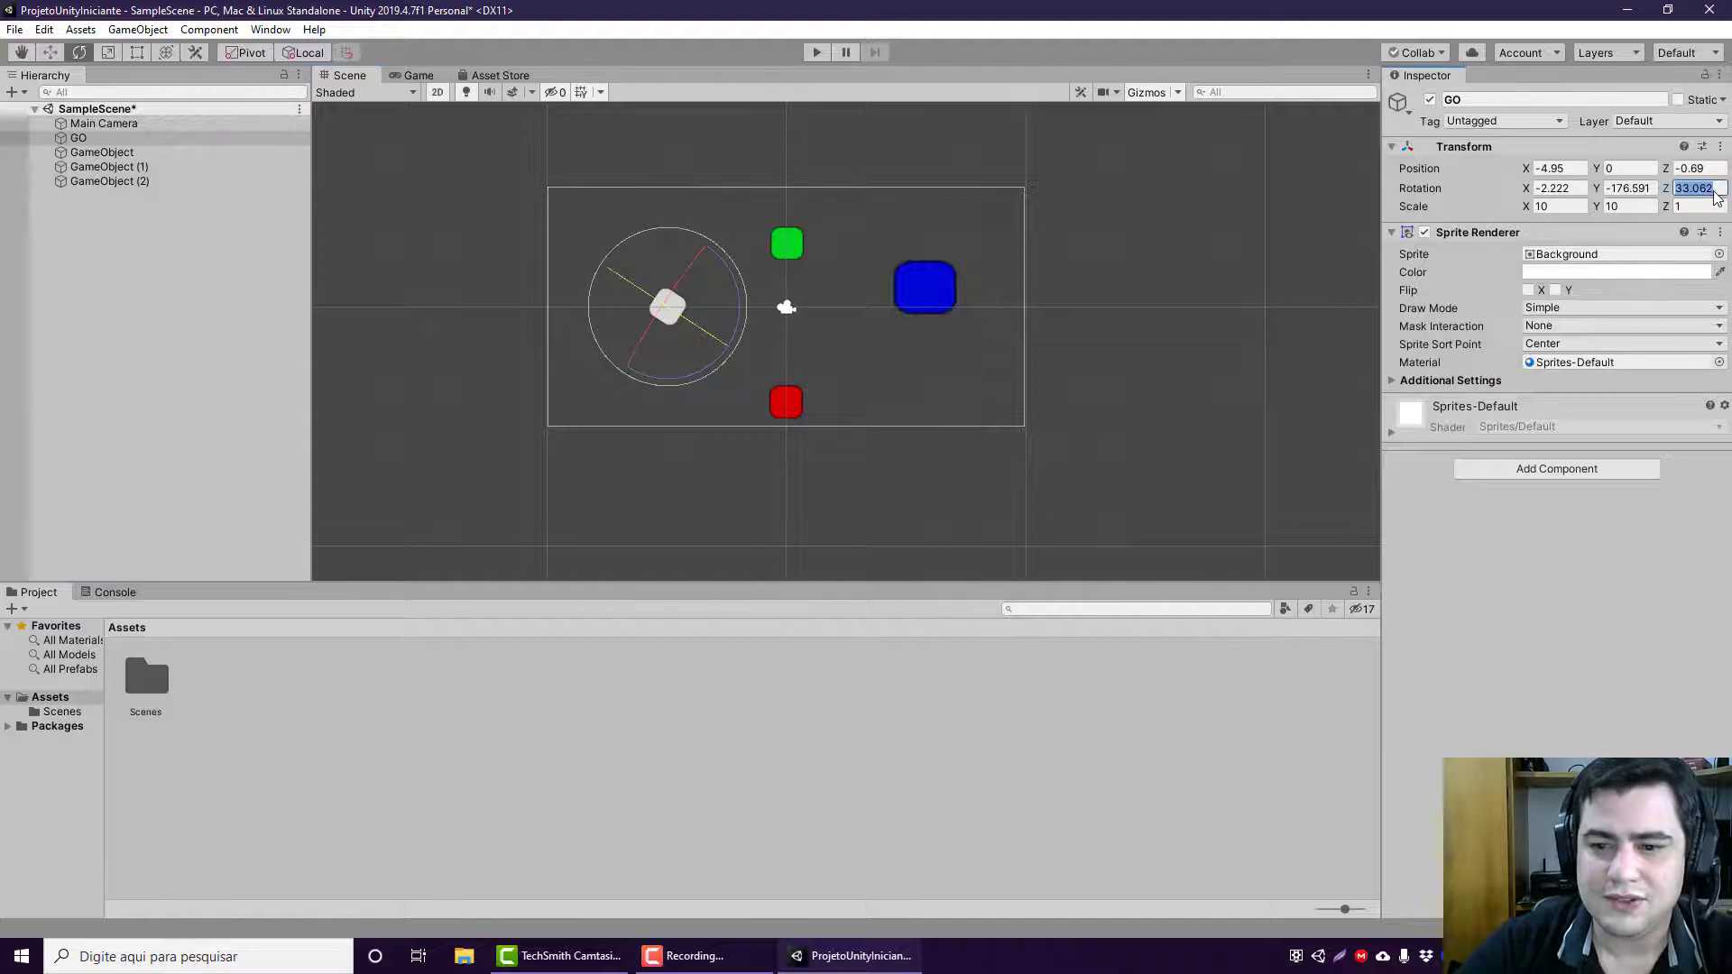
{"action": "type", "text": "0"}
{"action": "left_click_drag", "start_coordinate": [699, 316], "coordinate": [382, 437]}
{"action": "left_click_drag", "start_coordinate": [144, 432], "coordinate": [579, 231]}
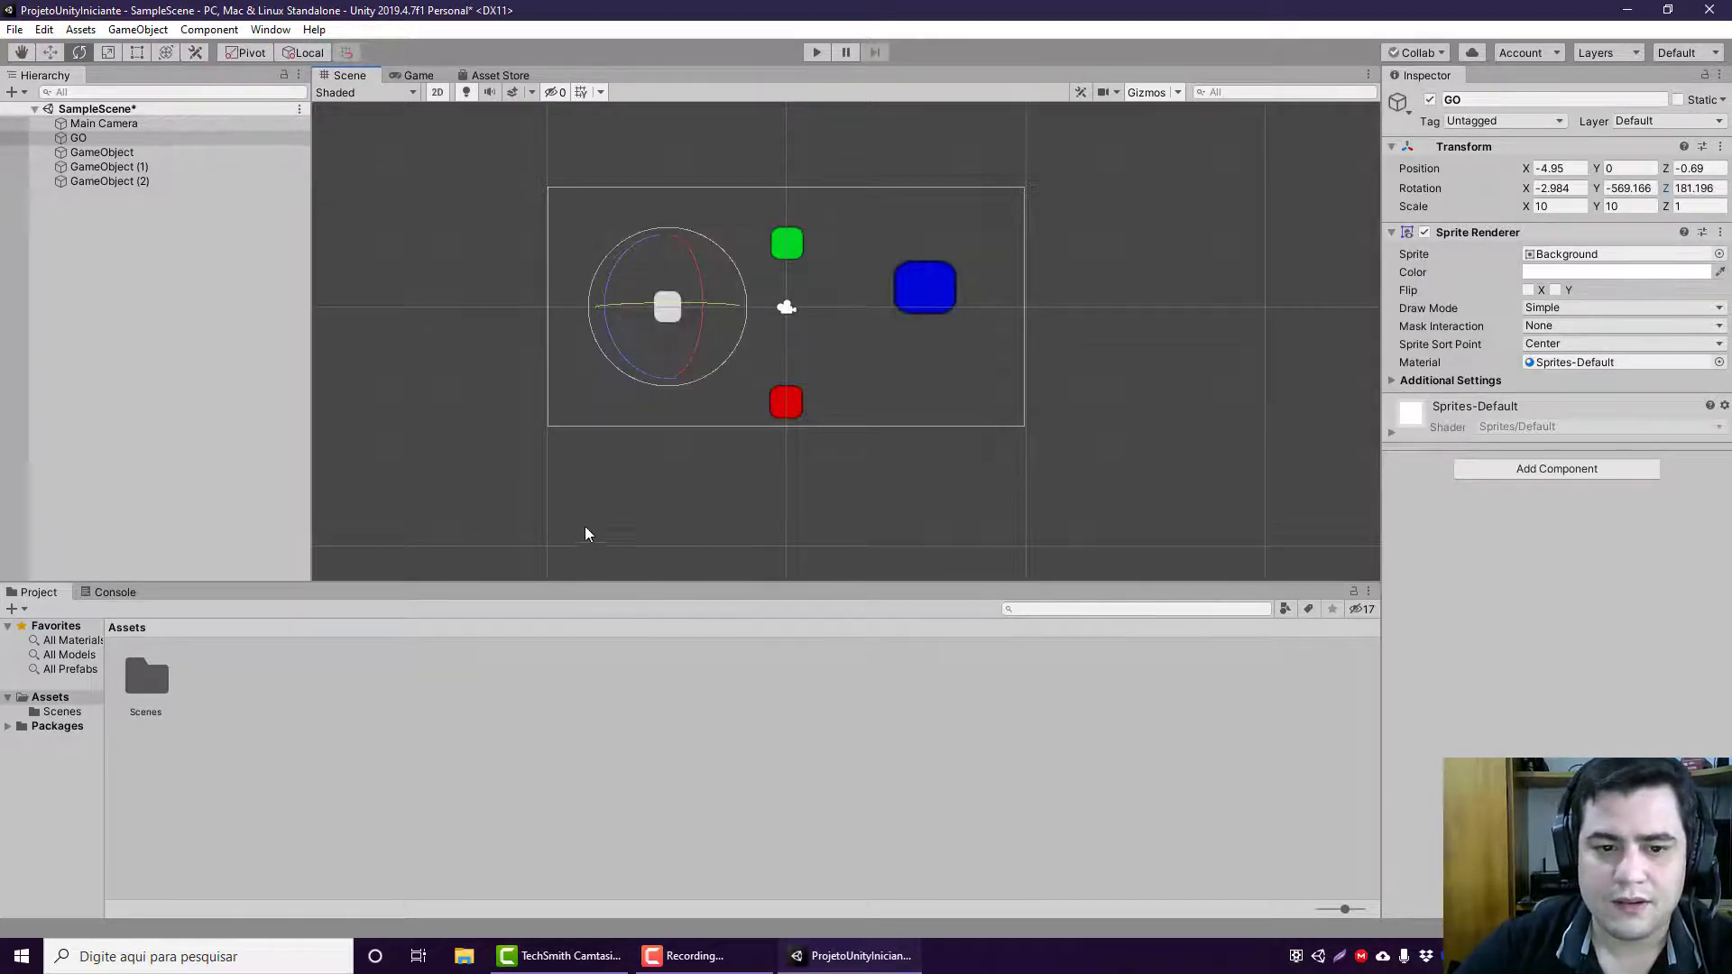
Step: Reset the GO object's rotation to 0 on the X, Y and Z axes
{"action": "left_click", "coordinate": [1553, 186]}
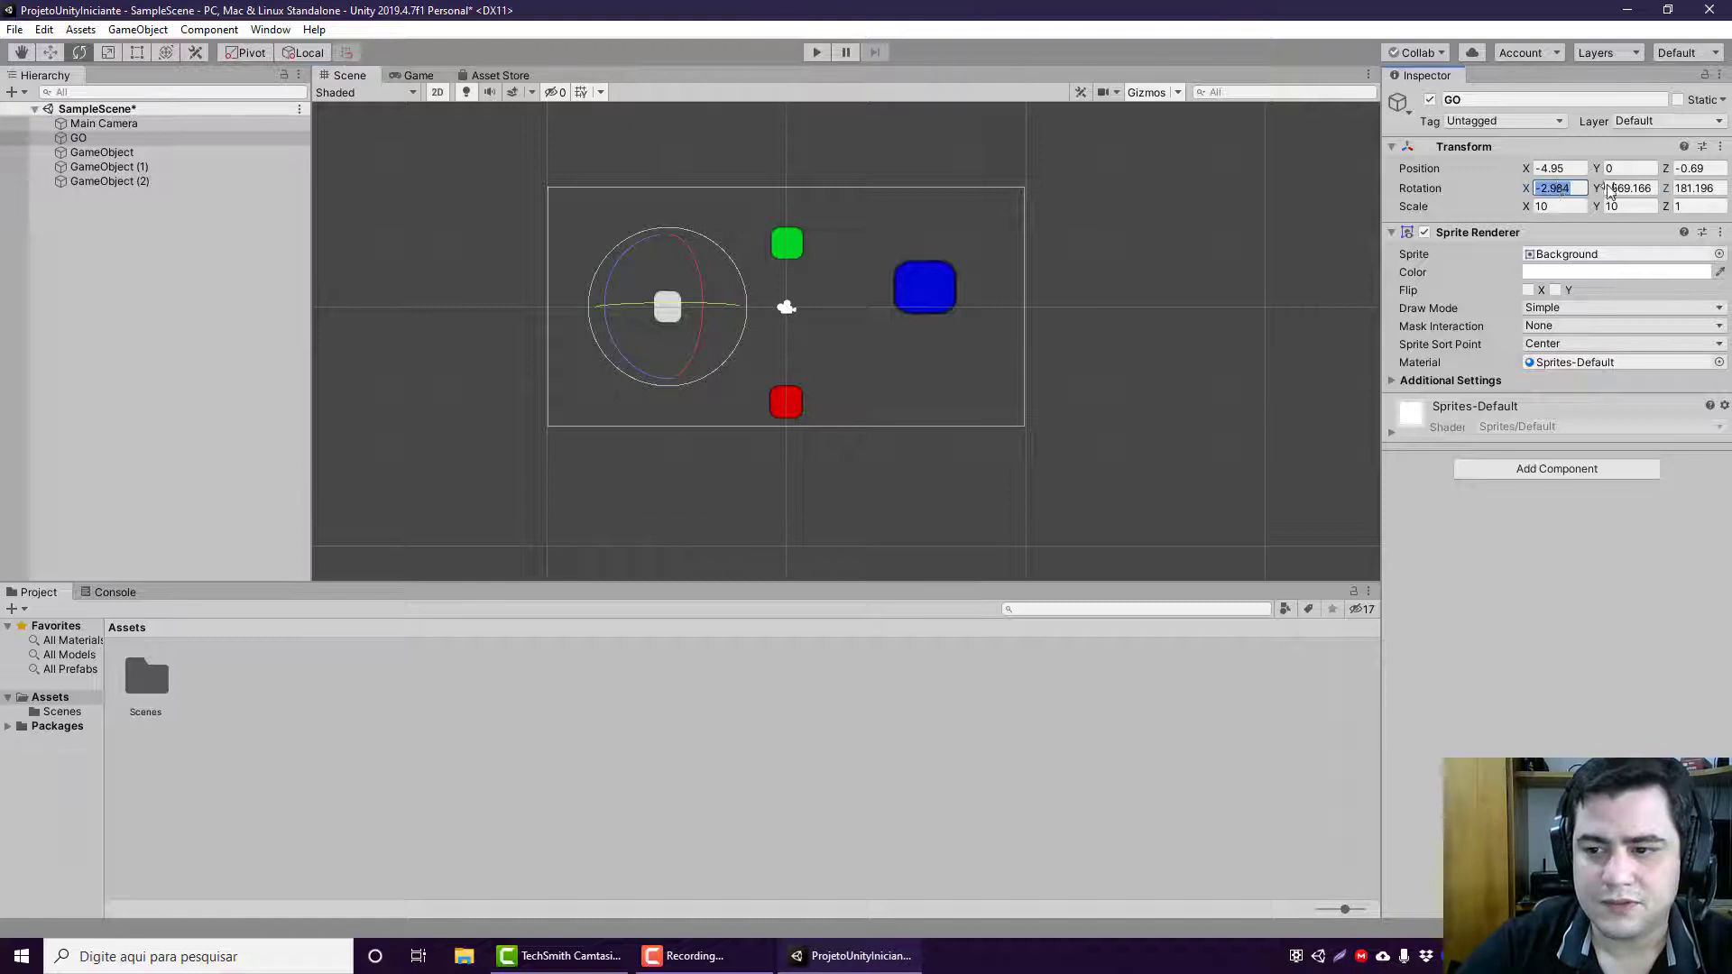
{"action": "type", "text": "00"}
{"action": "left_click", "coordinate": [1631, 188]}
{"action": "type", "text": "0"}
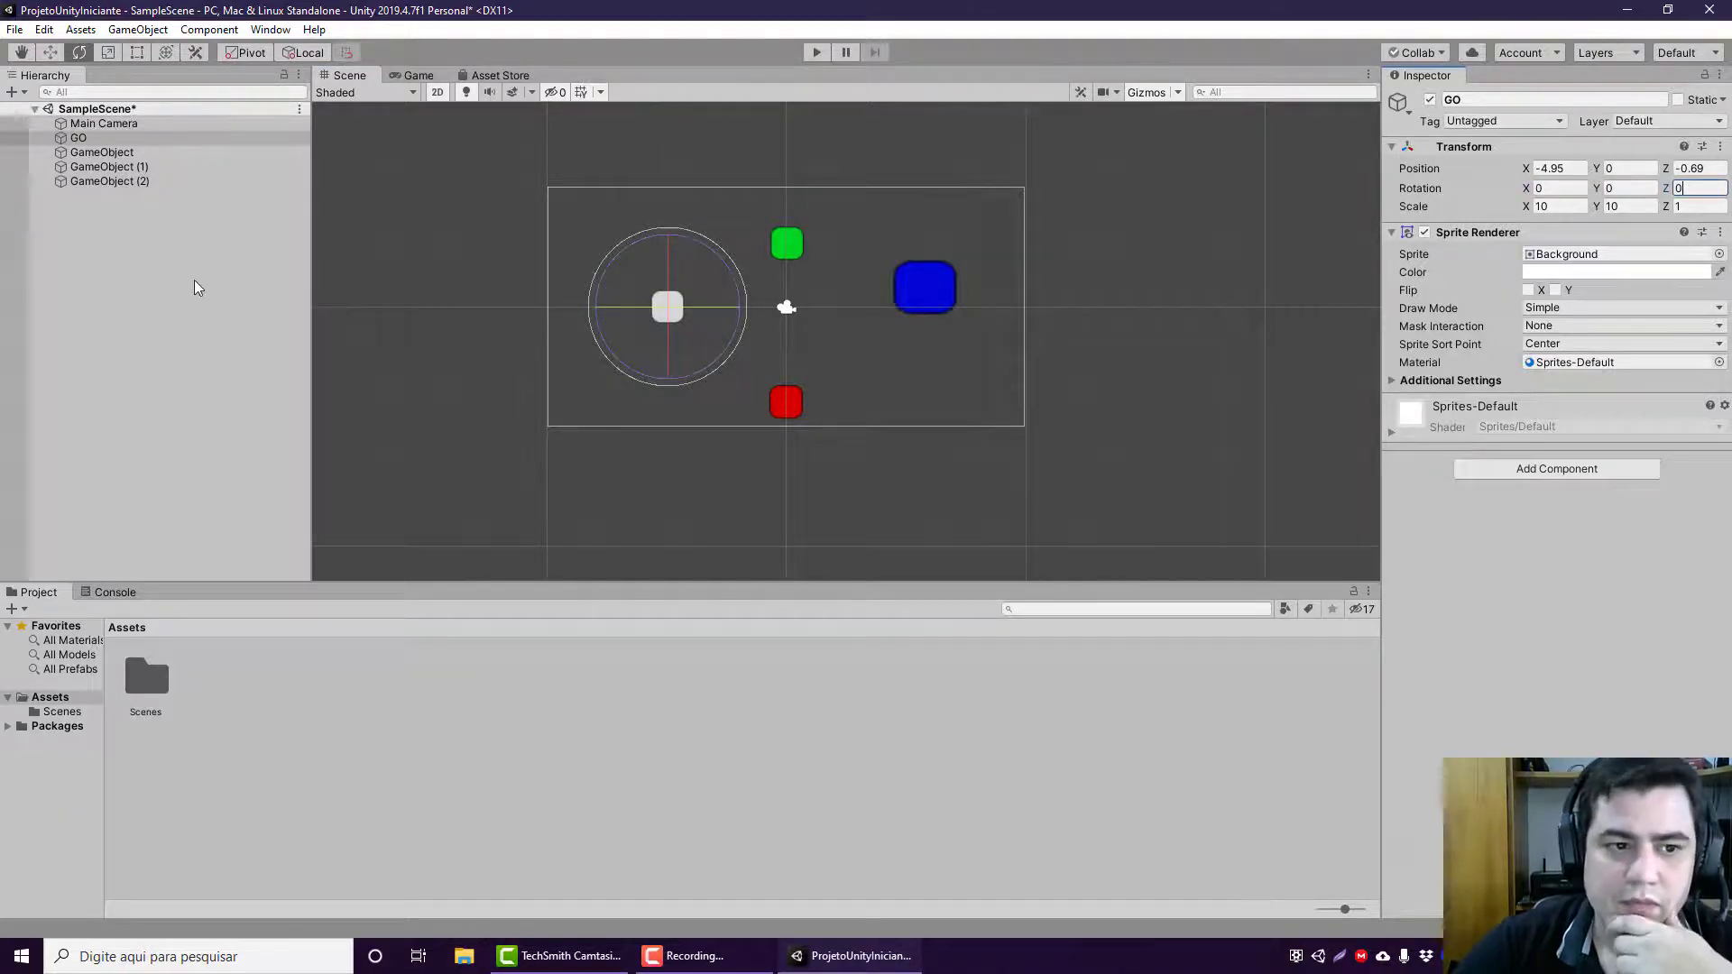
Step: Move GO to about -6.24, -0.23 and scale it to about 11.34 with the Transform tool, undoing the last excess changes
{"action": "left_click", "coordinate": [165, 57]}
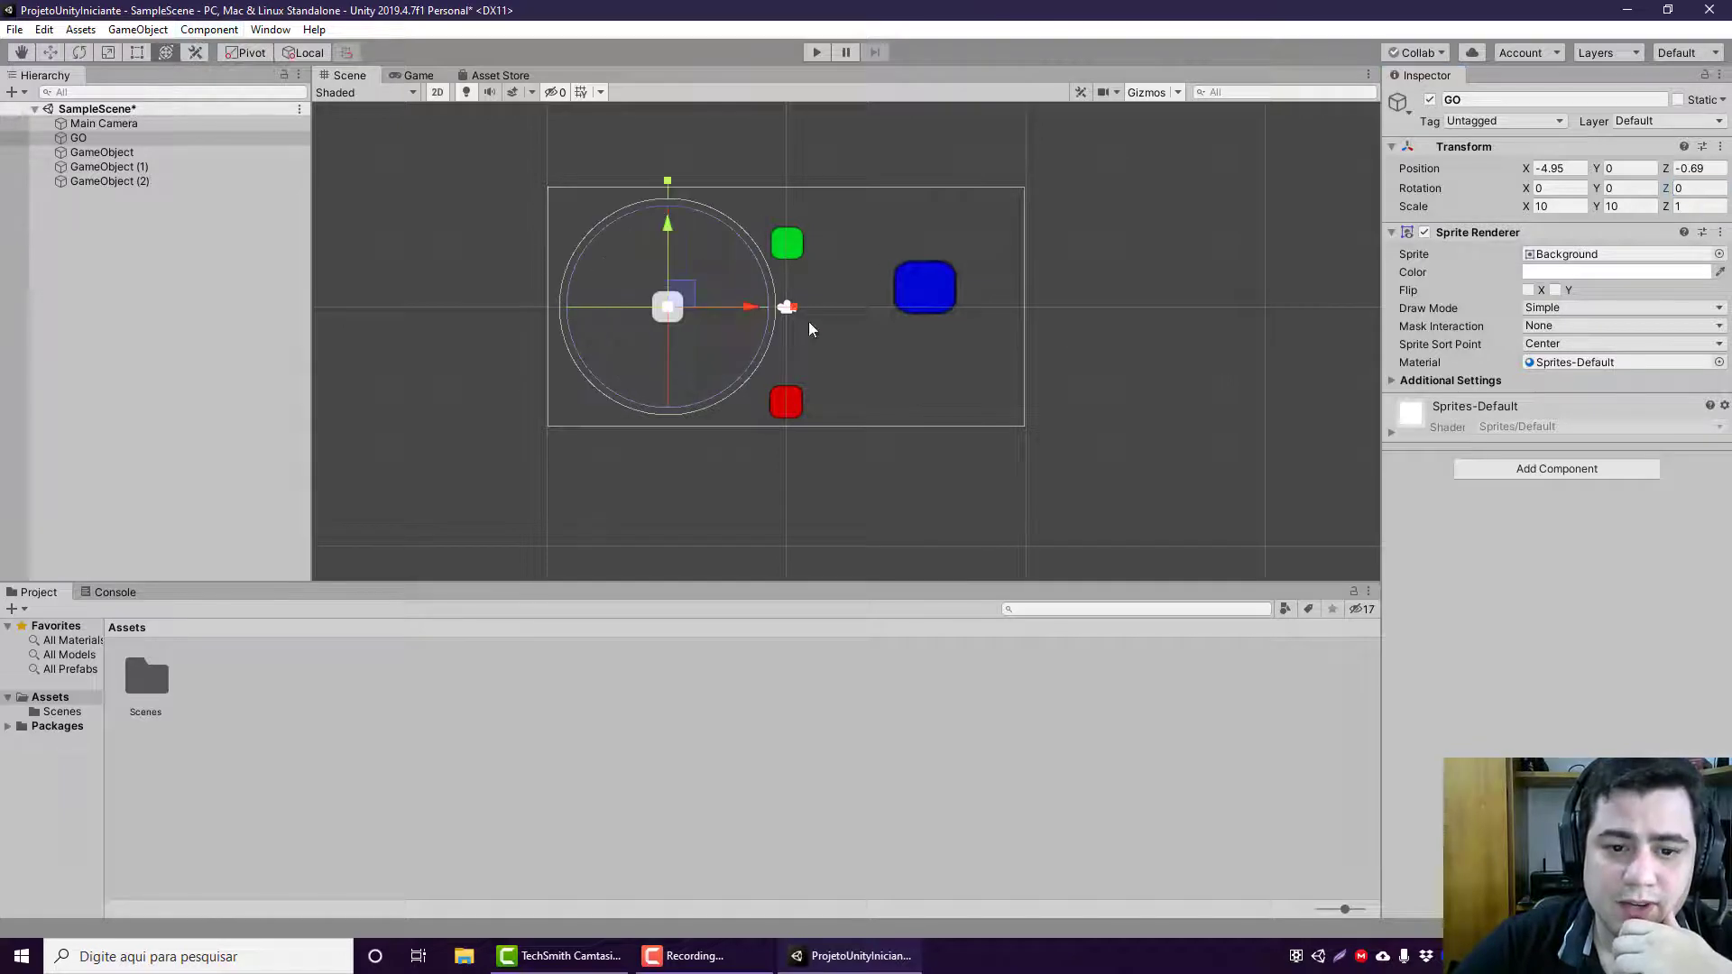
{"action": "left_click_drag", "start_coordinate": [749, 309], "coordinate": [644, 296]}
{"action": "left_click_drag", "start_coordinate": [636, 228], "coordinate": [732, 326]}
{"action": "key", "text": "ctrl+z"}
{"action": "key", "text": "ctrl+z"}
{"action": "key", "text": "ctrl+z"}
{"action": "key", "text": "ctrl+z"}
{"action": "key", "text": "ctrl+z"}
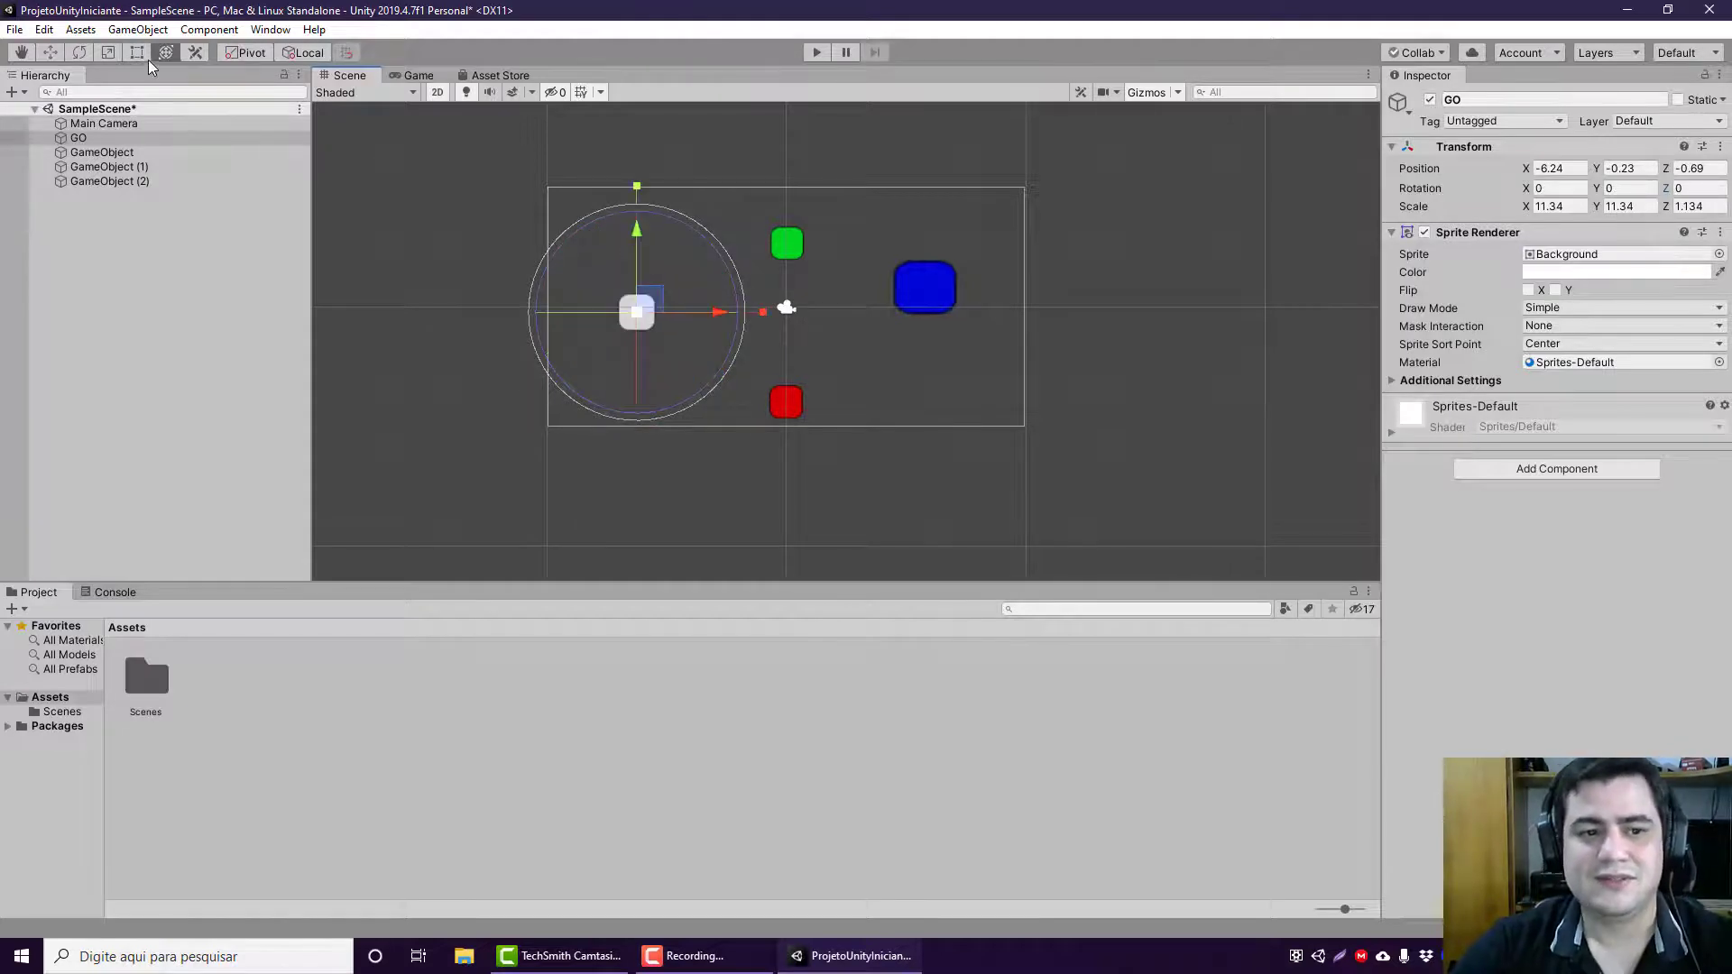
Step: Activate the Move tool on the GO sprite and set the gizmo handle position to Center
{"action": "left_click", "coordinate": [637, 341]}
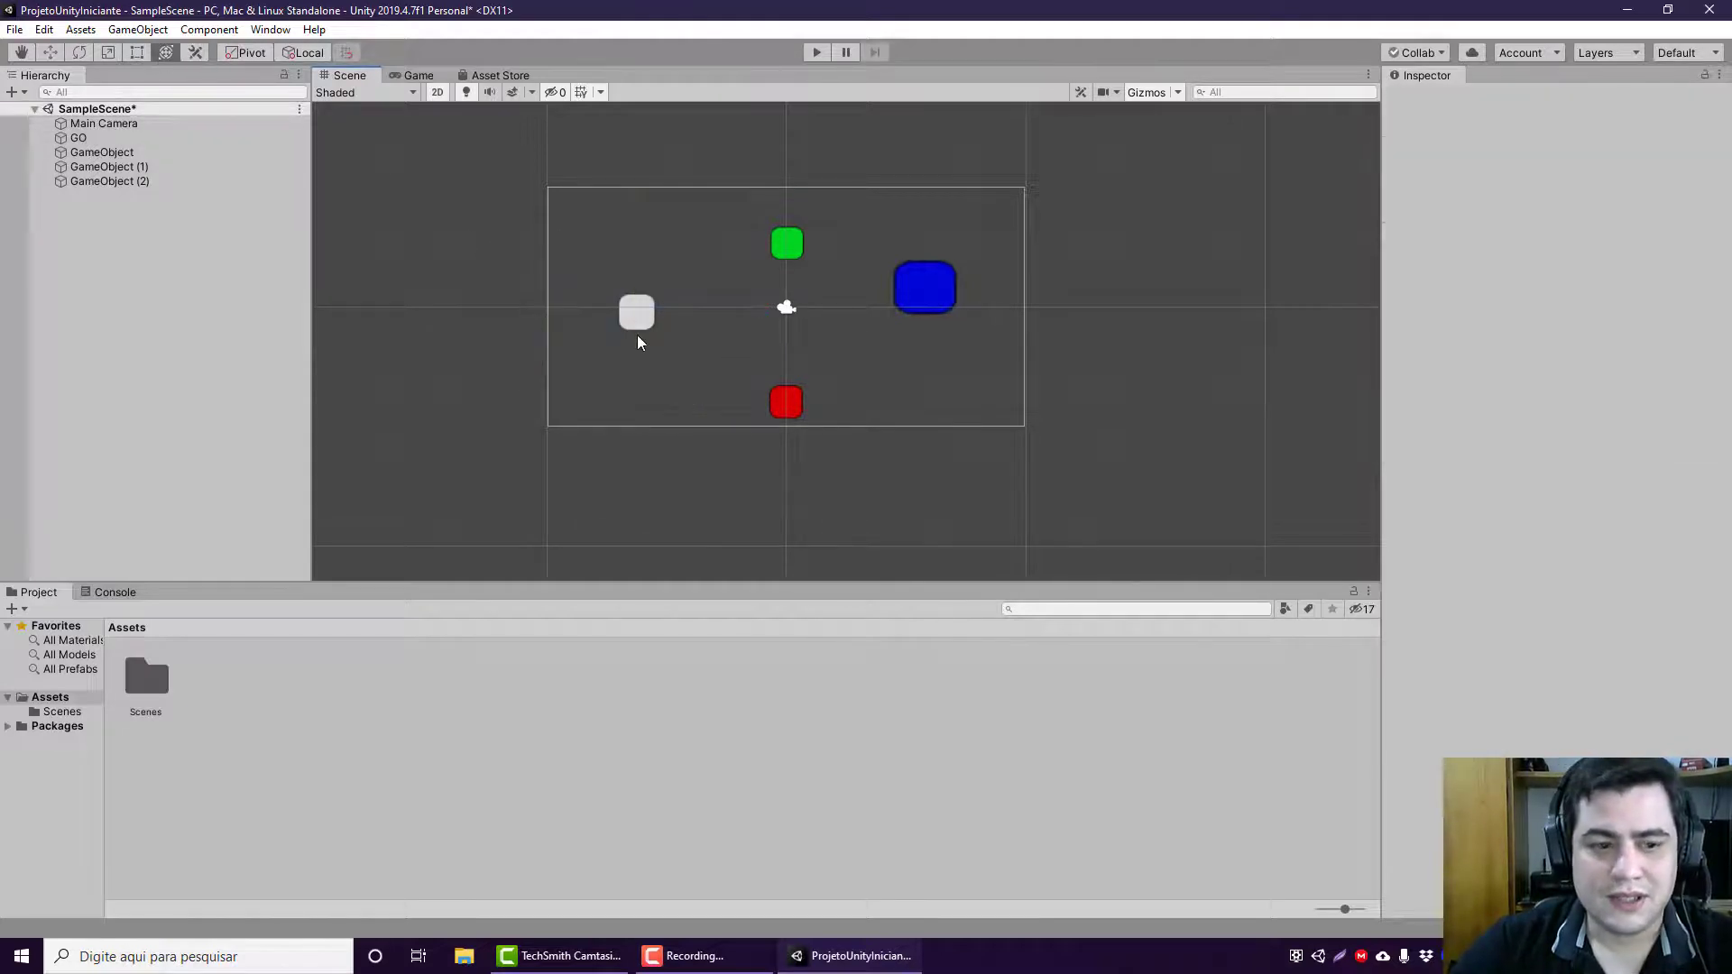
{"action": "left_click", "coordinate": [641, 313]}
{"action": "left_click", "coordinate": [50, 52]}
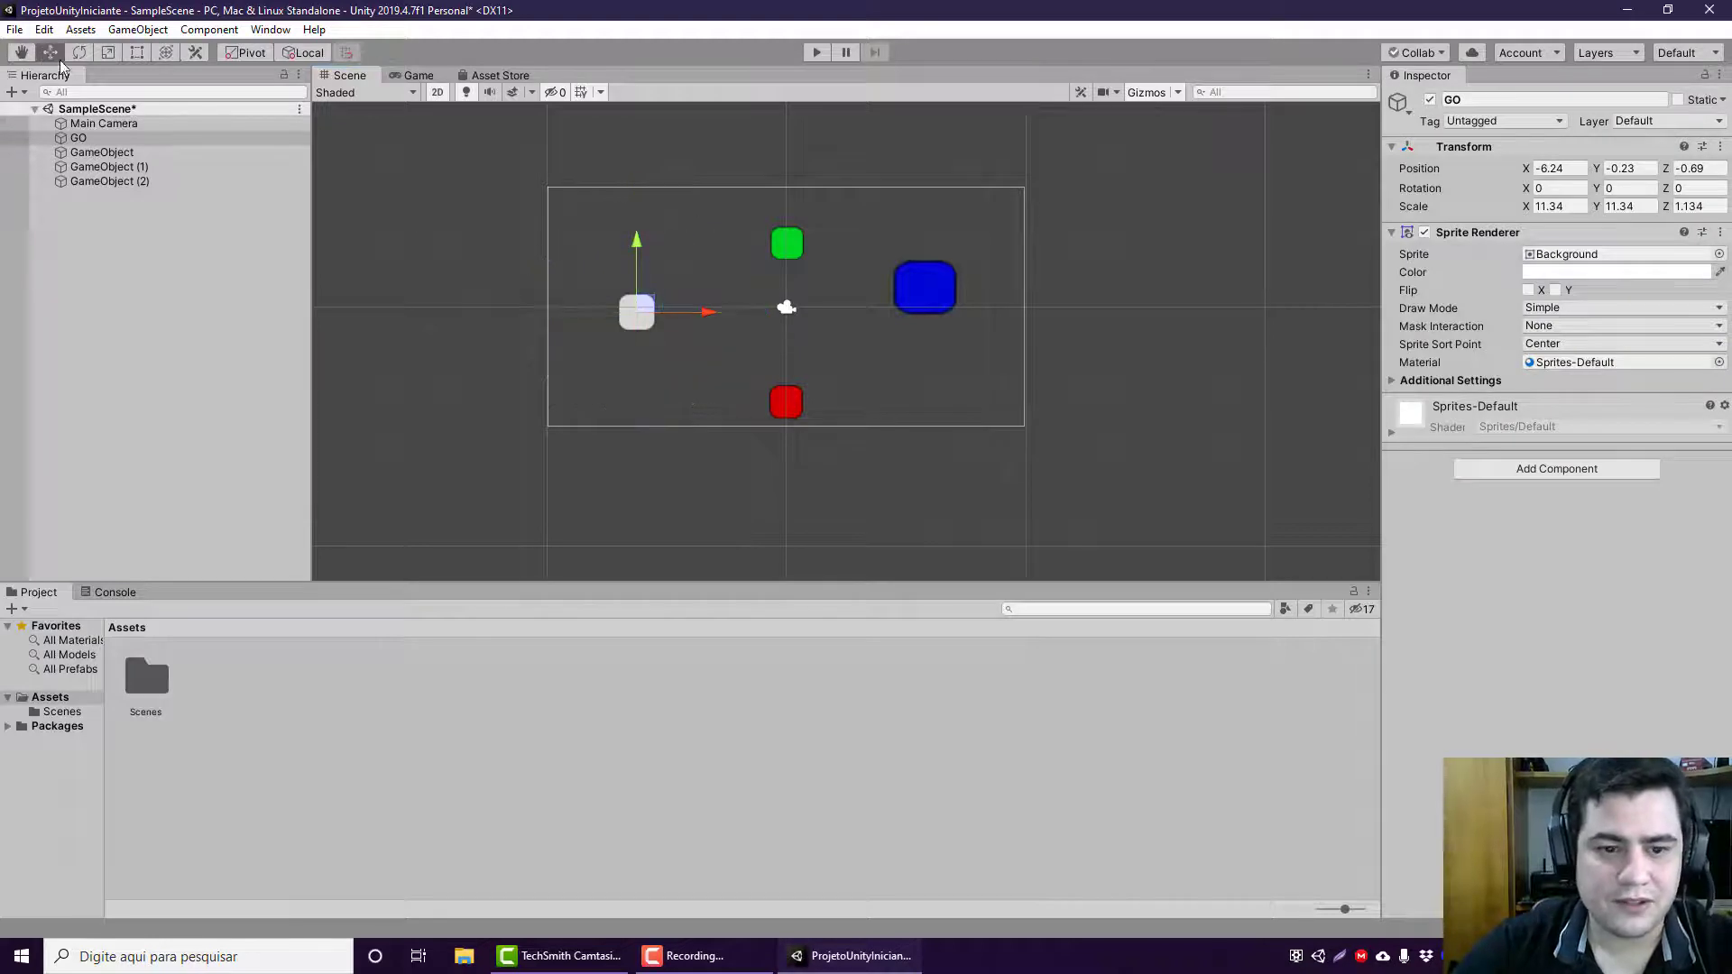
{"action": "left_click", "coordinate": [249, 53]}
{"action": "left_click", "coordinate": [236, 54]}
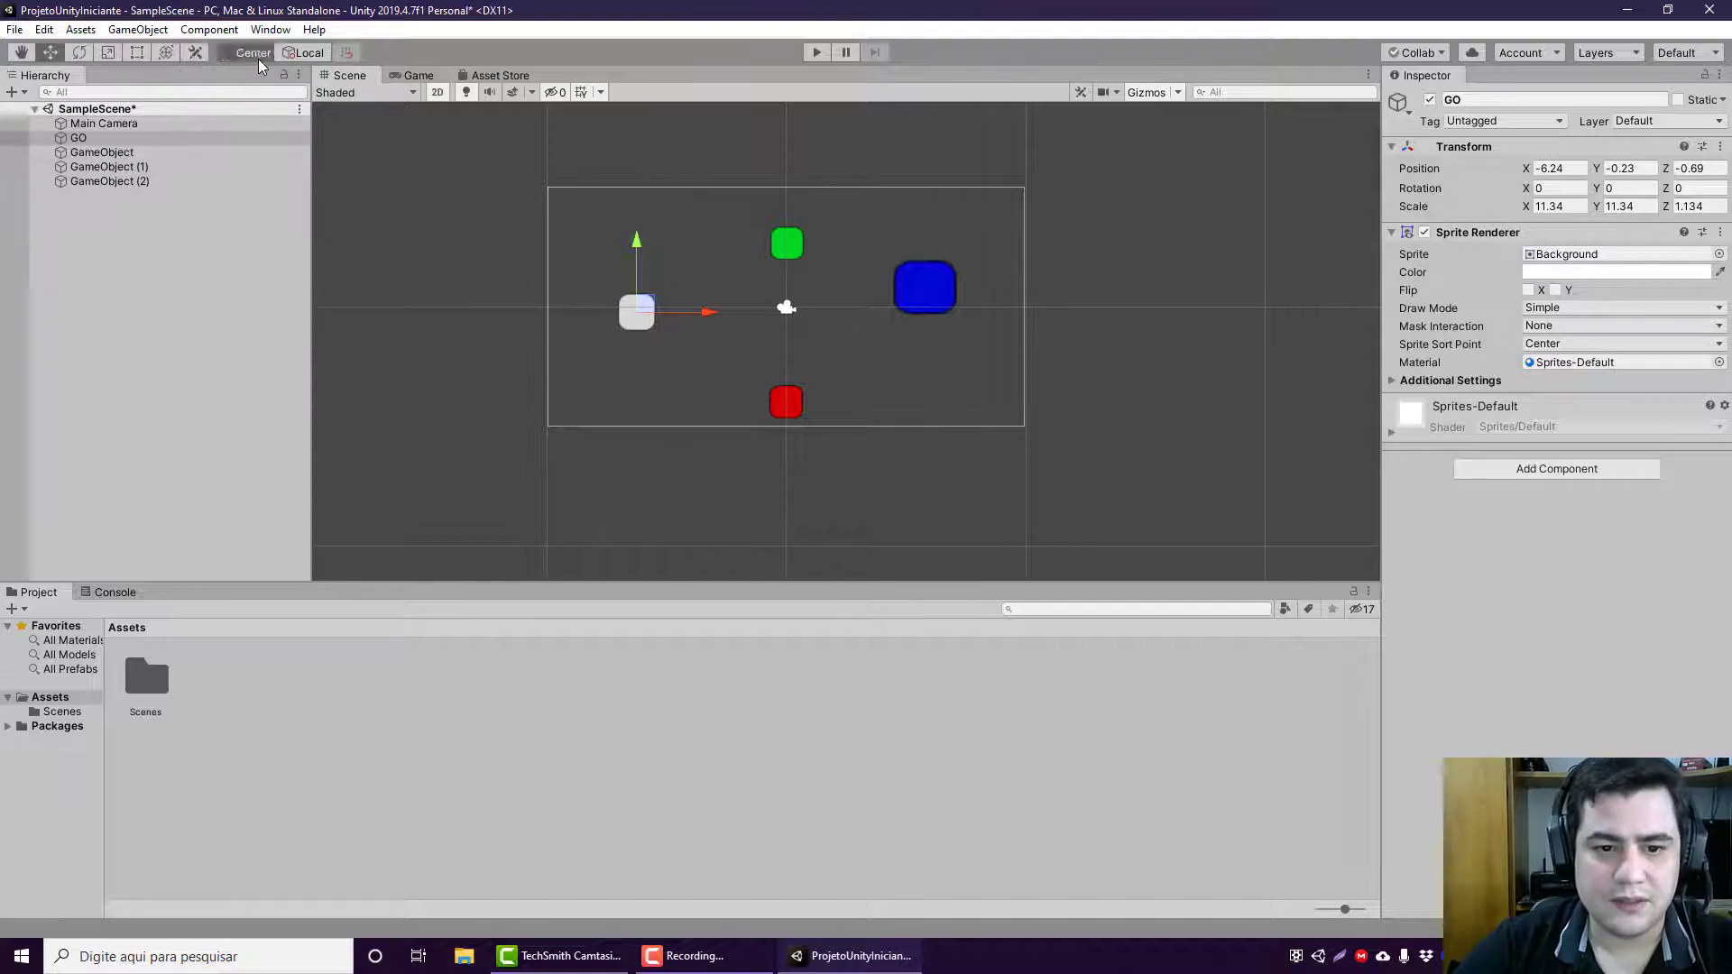
{"action": "left_click", "coordinate": [260, 57]}
{"action": "left_click", "coordinate": [266, 57]}
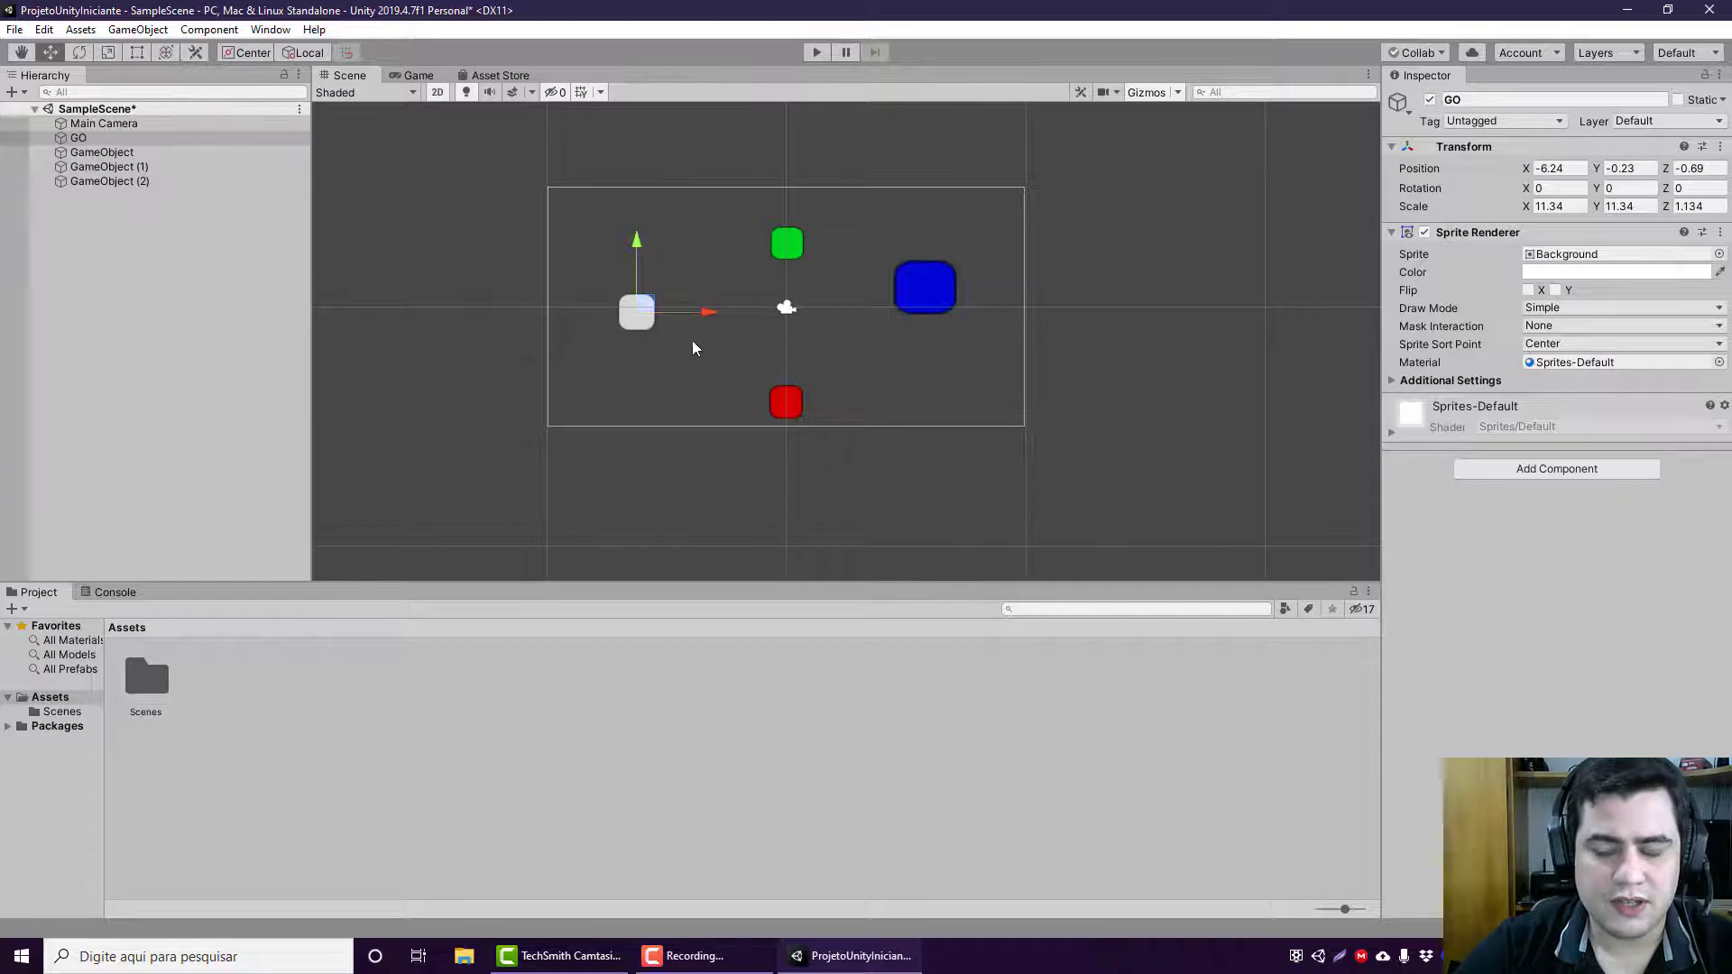
Step: Create an empty child object under GO and move it along X to a local position of about 0.253
{"action": "right_click", "coordinate": [209, 138]}
{"action": "left_click", "coordinate": [271, 306]}
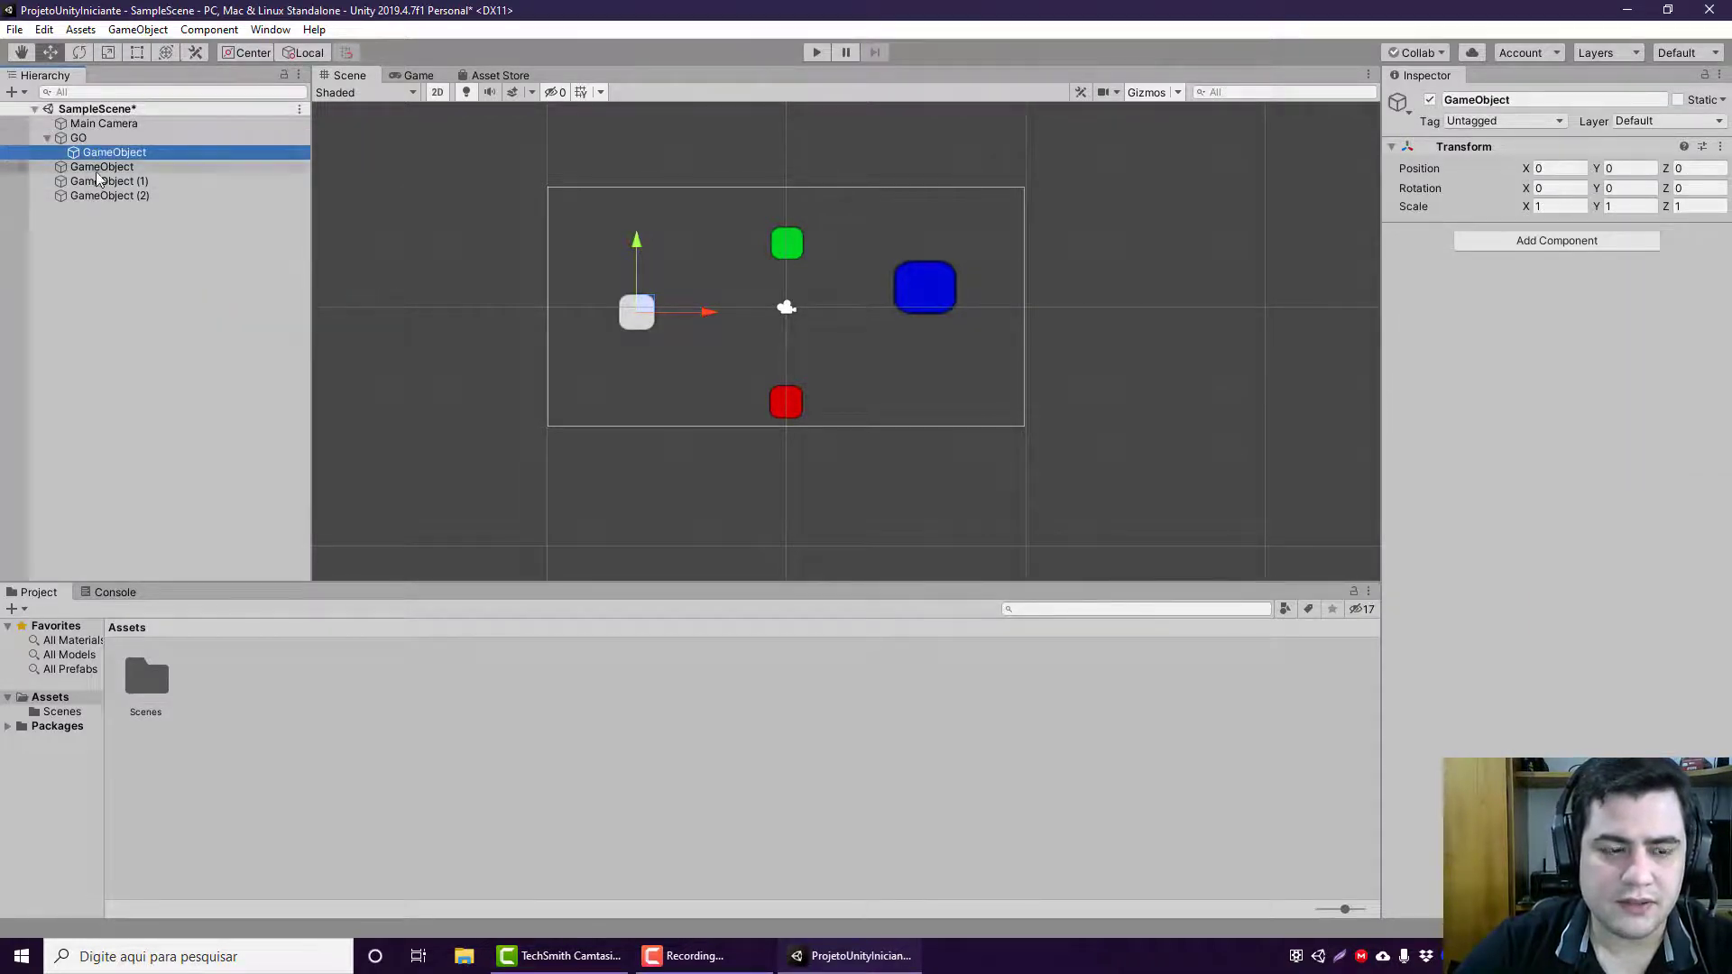
{"action": "left_click", "coordinate": [674, 320]}
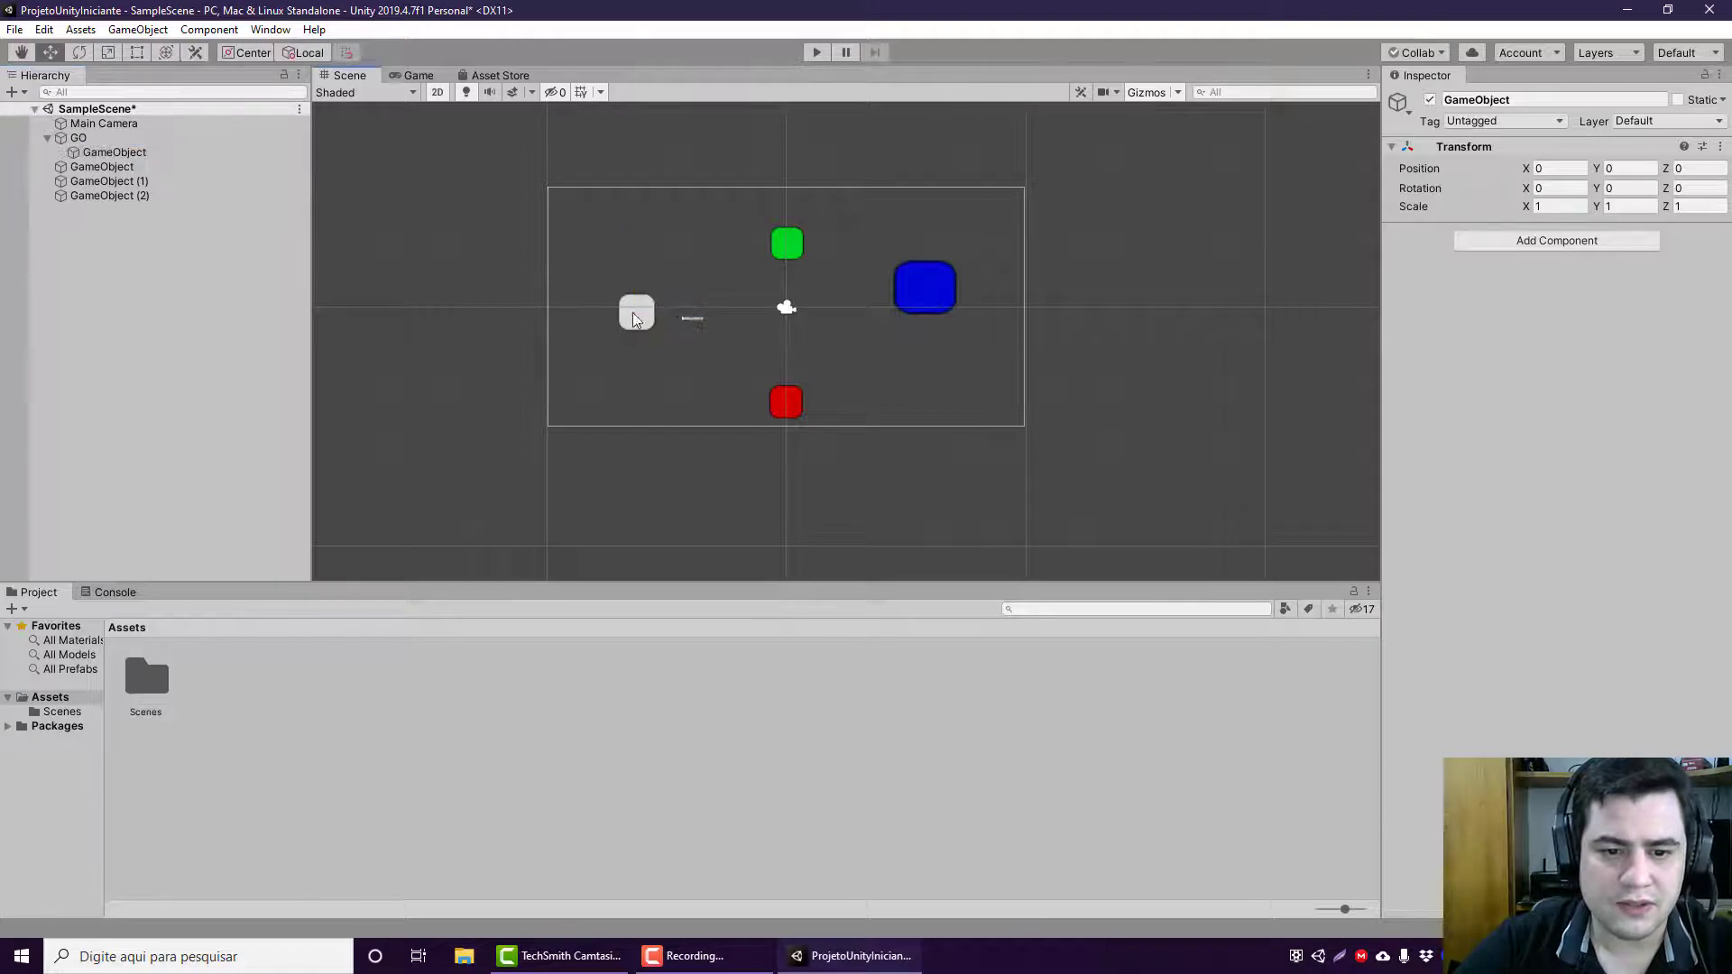
{"action": "left_click", "coordinate": [622, 312]}
{"action": "left_click", "coordinate": [117, 151]}
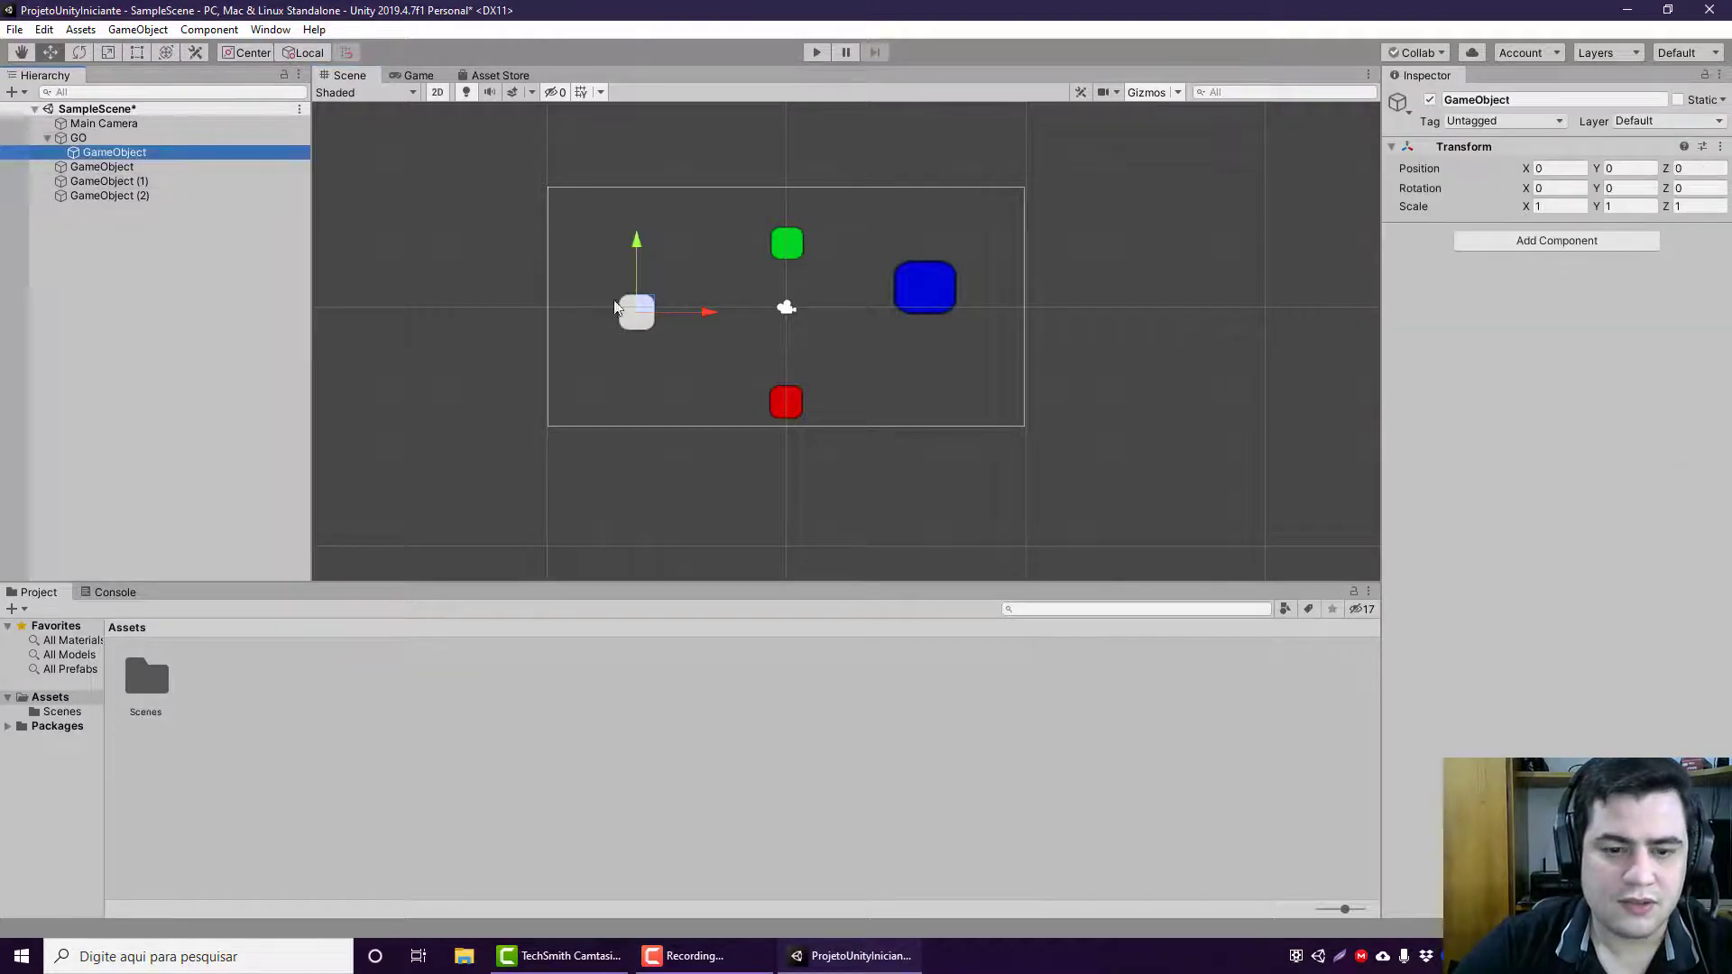
{"action": "left_click_drag", "start_coordinate": [695, 314], "coordinate": [765, 312]}
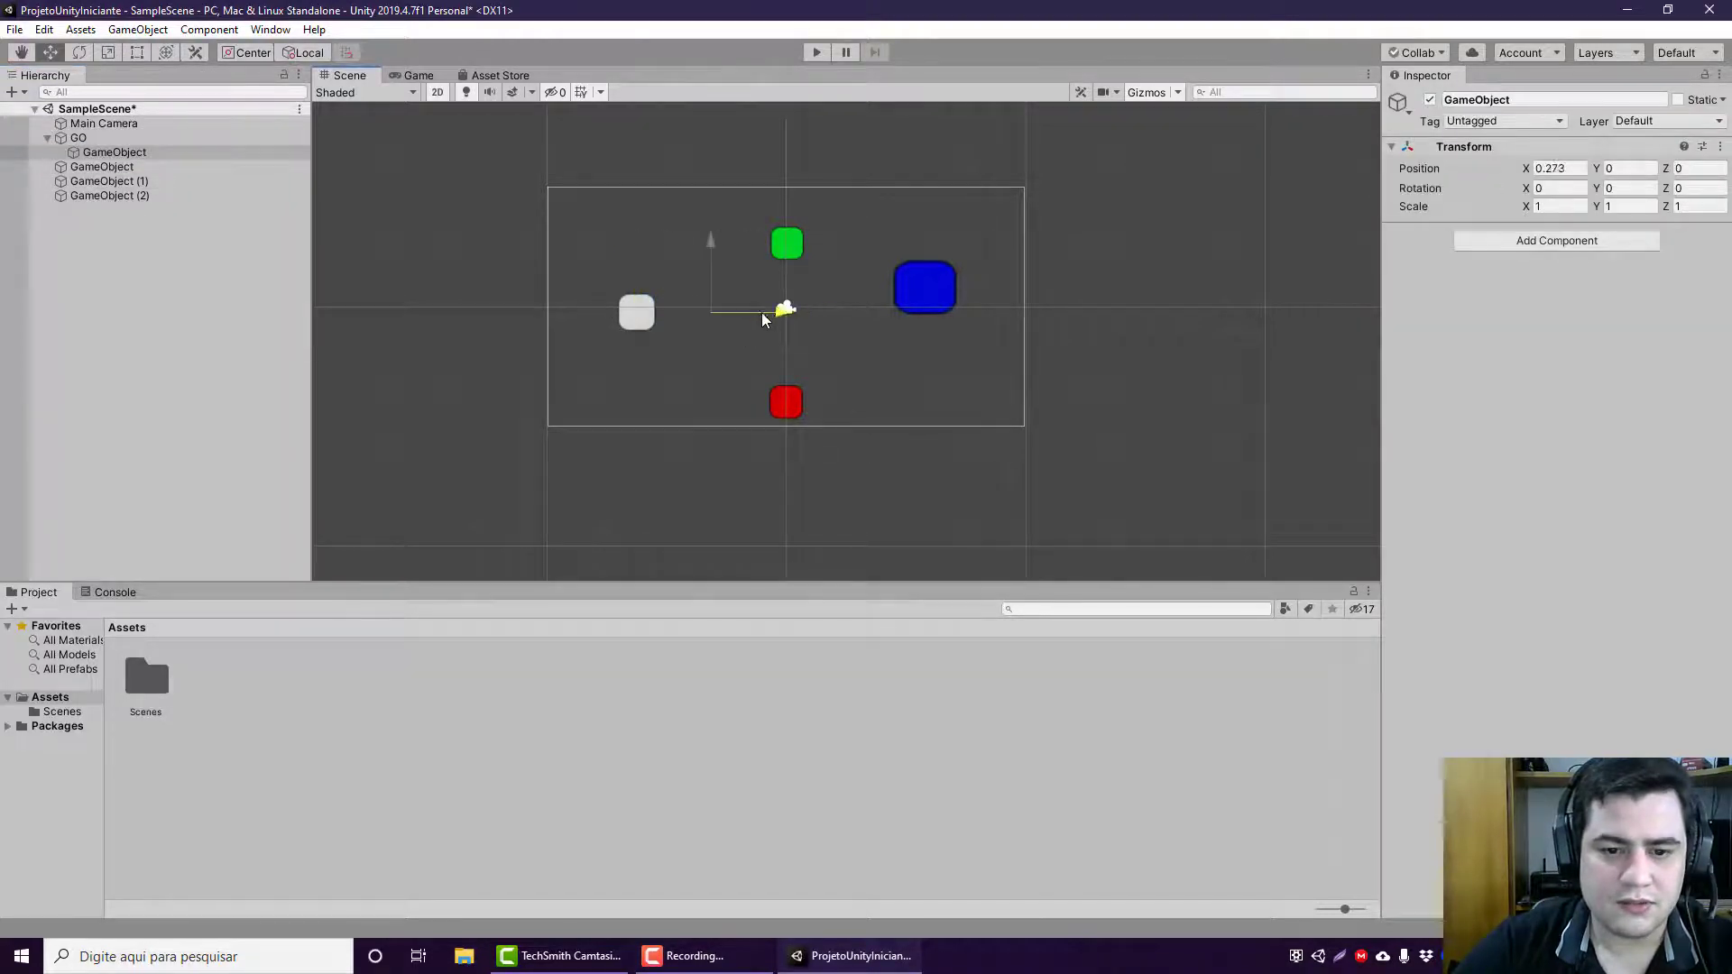
Step: Create a second empty child under GO and move it to a local position of about -0.267 on X and 0.197 on Y
{"action": "left_click", "coordinate": [91, 142]}
{"action": "left_click", "coordinate": [90, 150]}
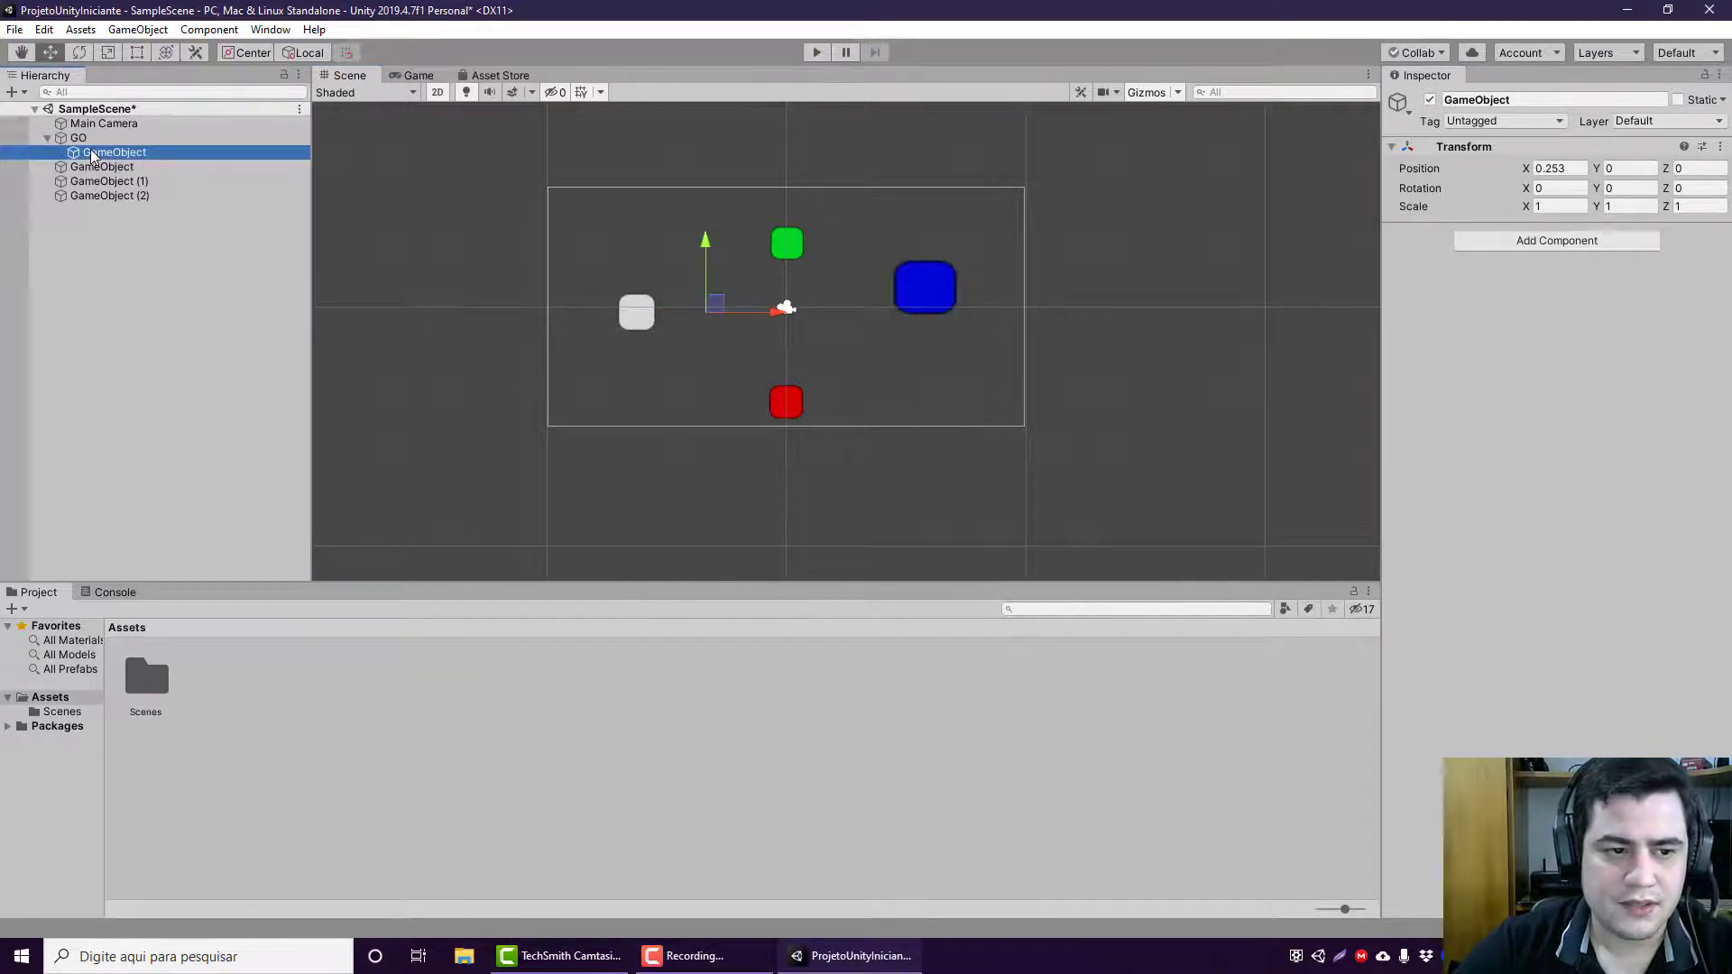
{"action": "left_click", "coordinate": [80, 125]}
{"action": "right_click", "coordinate": [75, 140]}
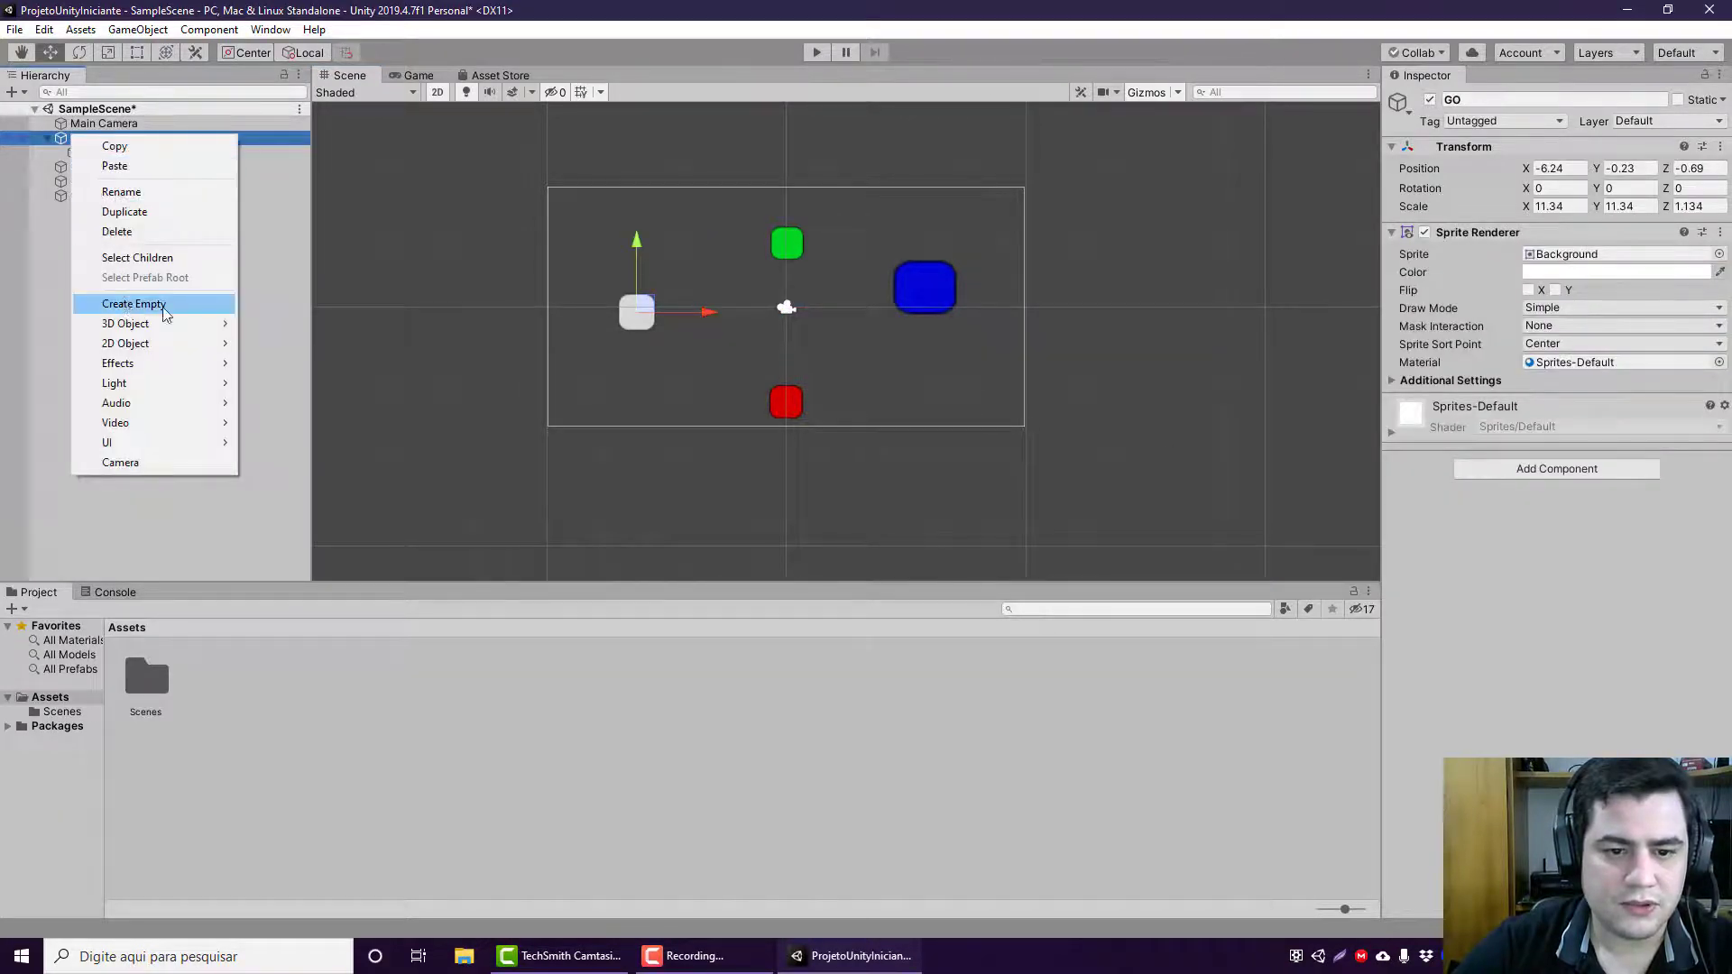
{"action": "left_click", "coordinate": [133, 304]}
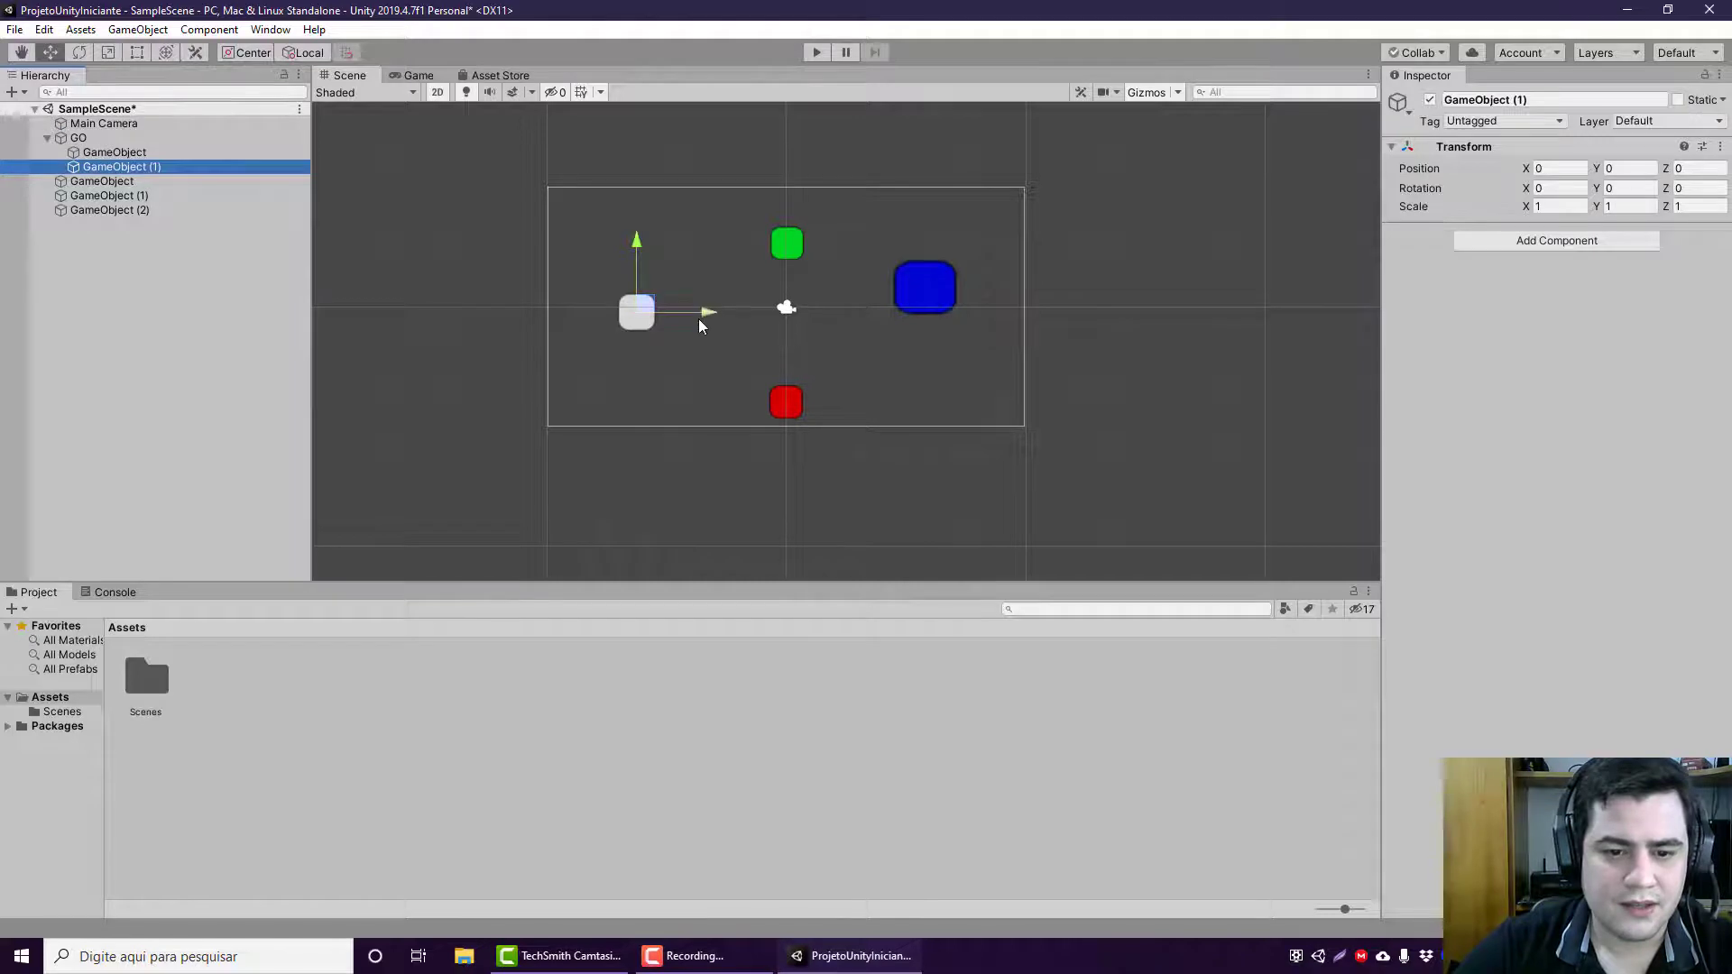
{"action": "left_click_drag", "start_coordinate": [699, 320], "coordinate": [604, 315]}
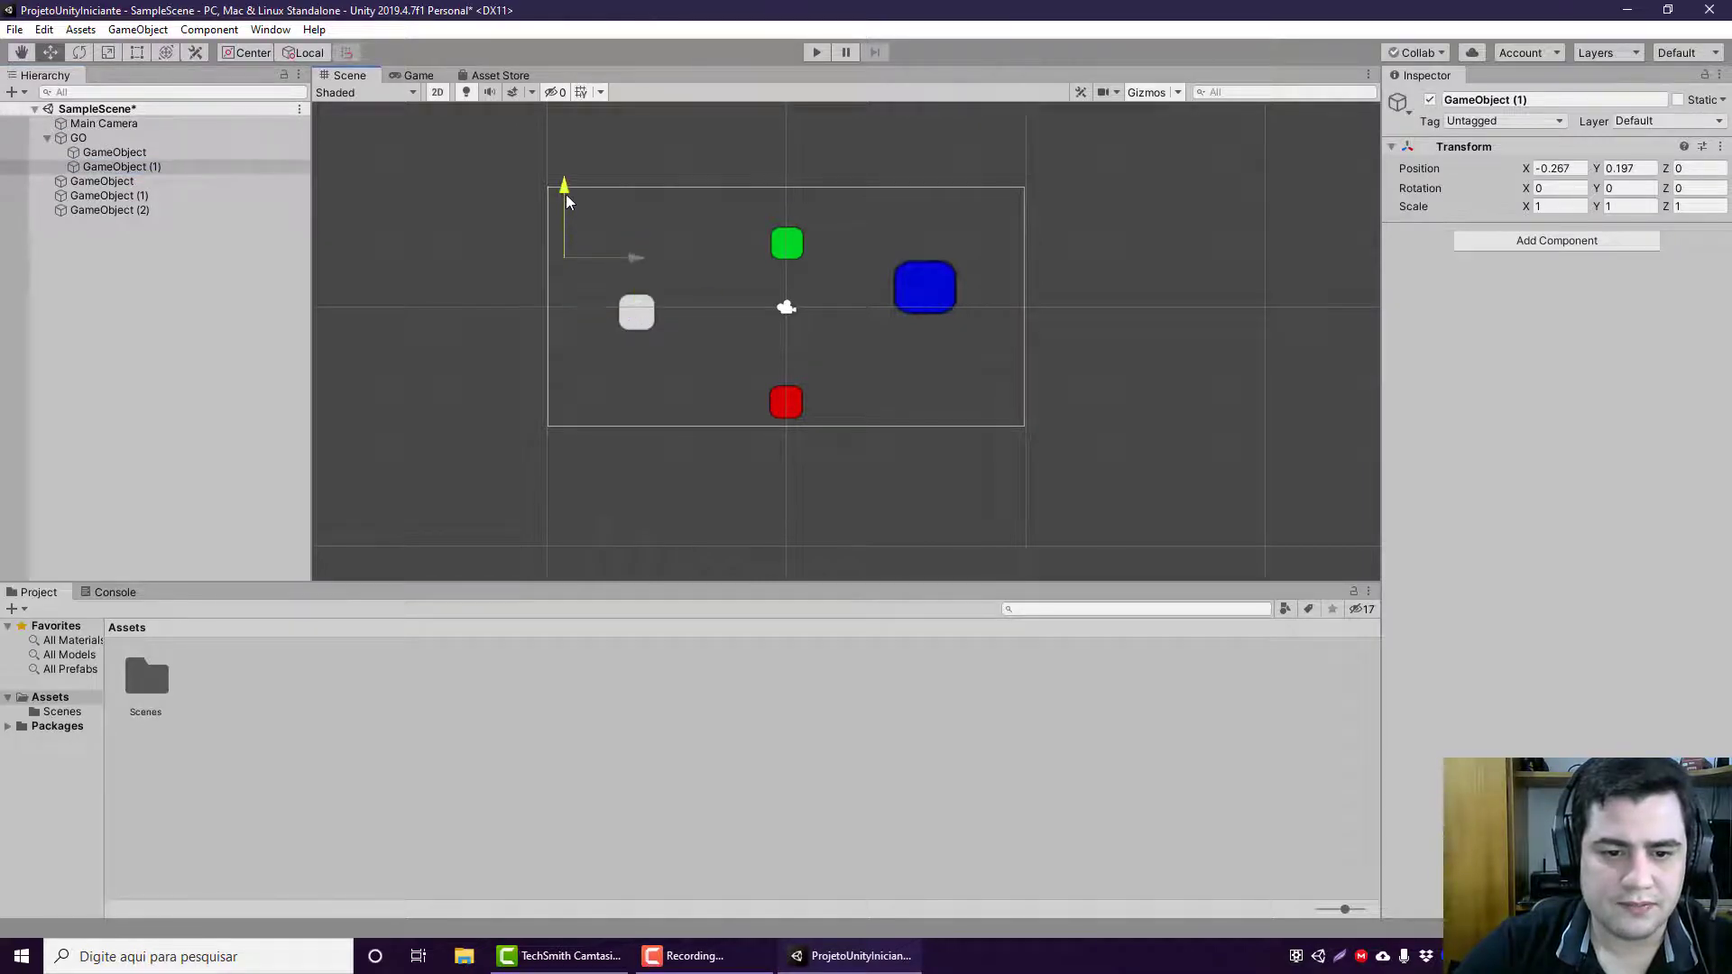
Step: Move GO's first child to a local Y of 0.12 and add a Sprite Renderer with the Knob sprite to it
{"action": "left_click", "coordinate": [189, 152]}
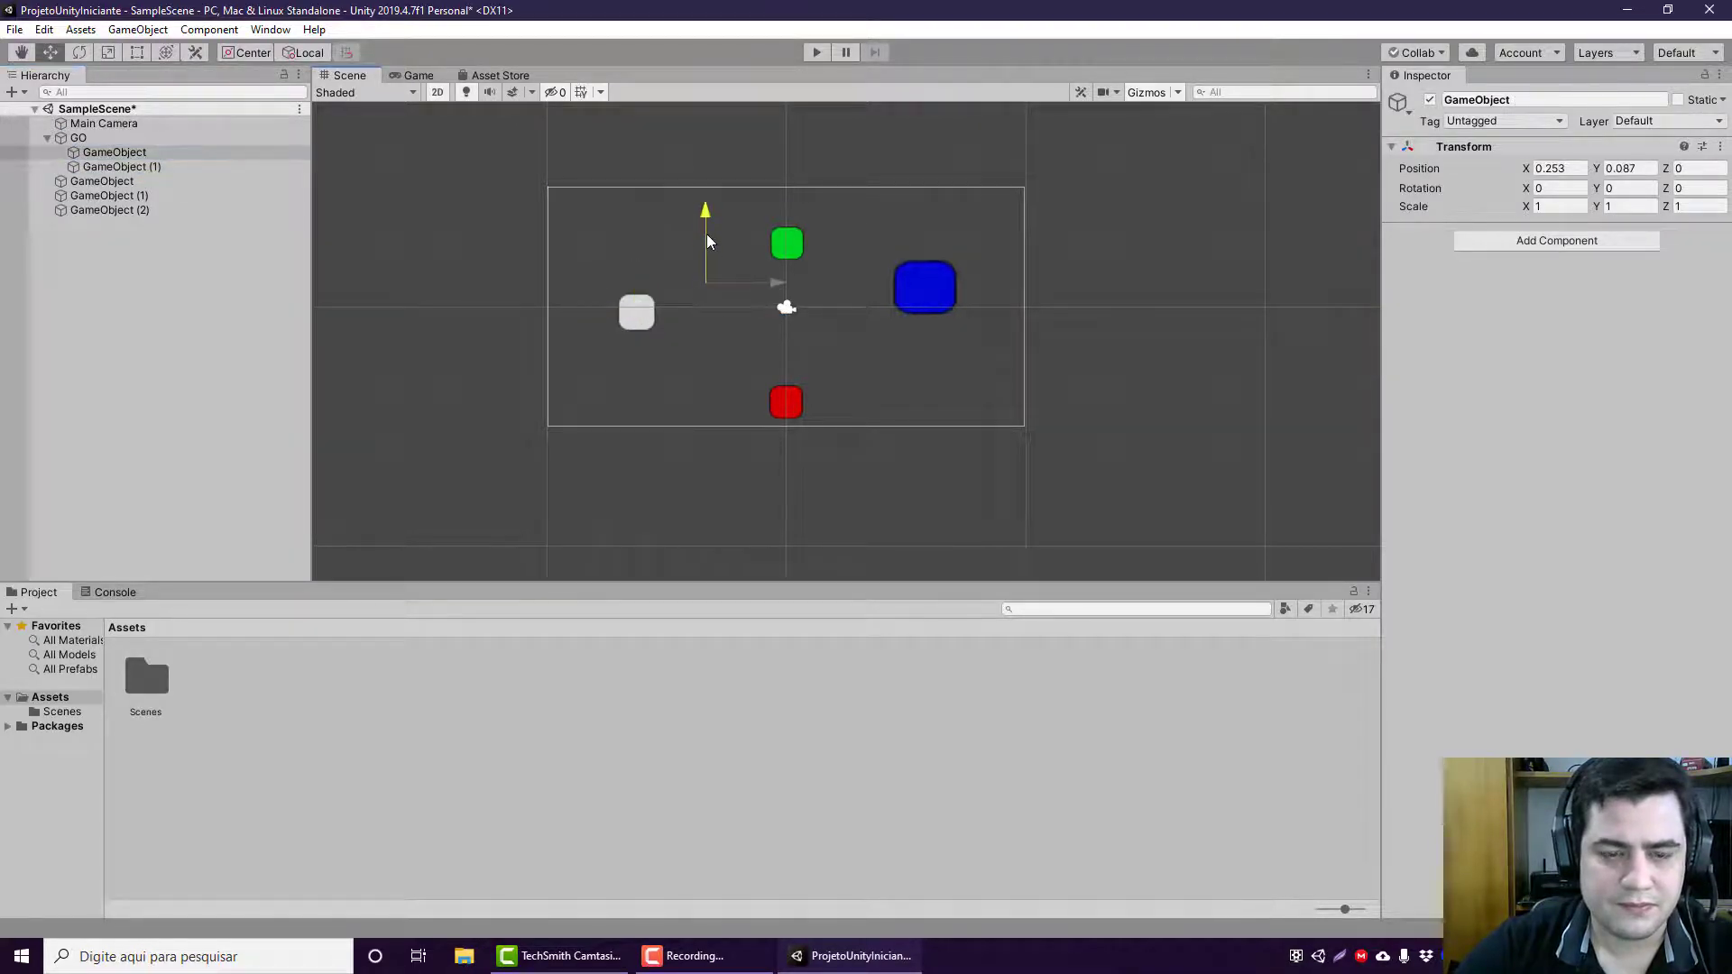
{"action": "left_click", "coordinate": [149, 137]}
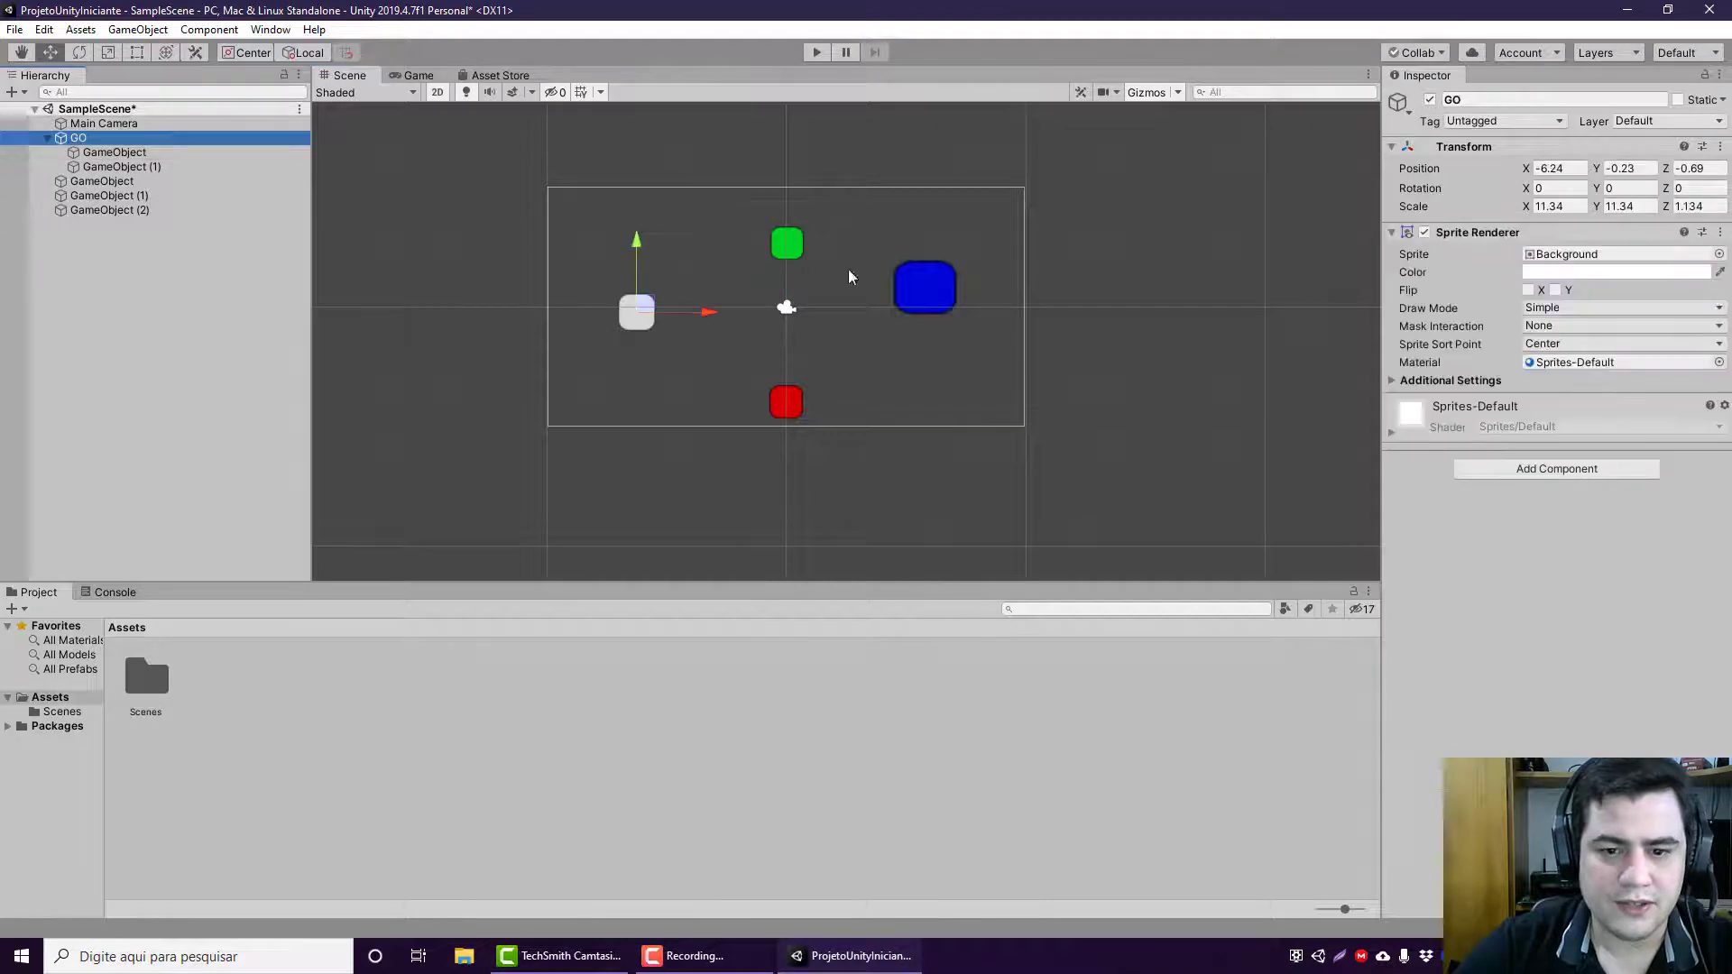
{"action": "left_click", "coordinate": [237, 153]}
{"action": "left_click", "coordinate": [1497, 240]}
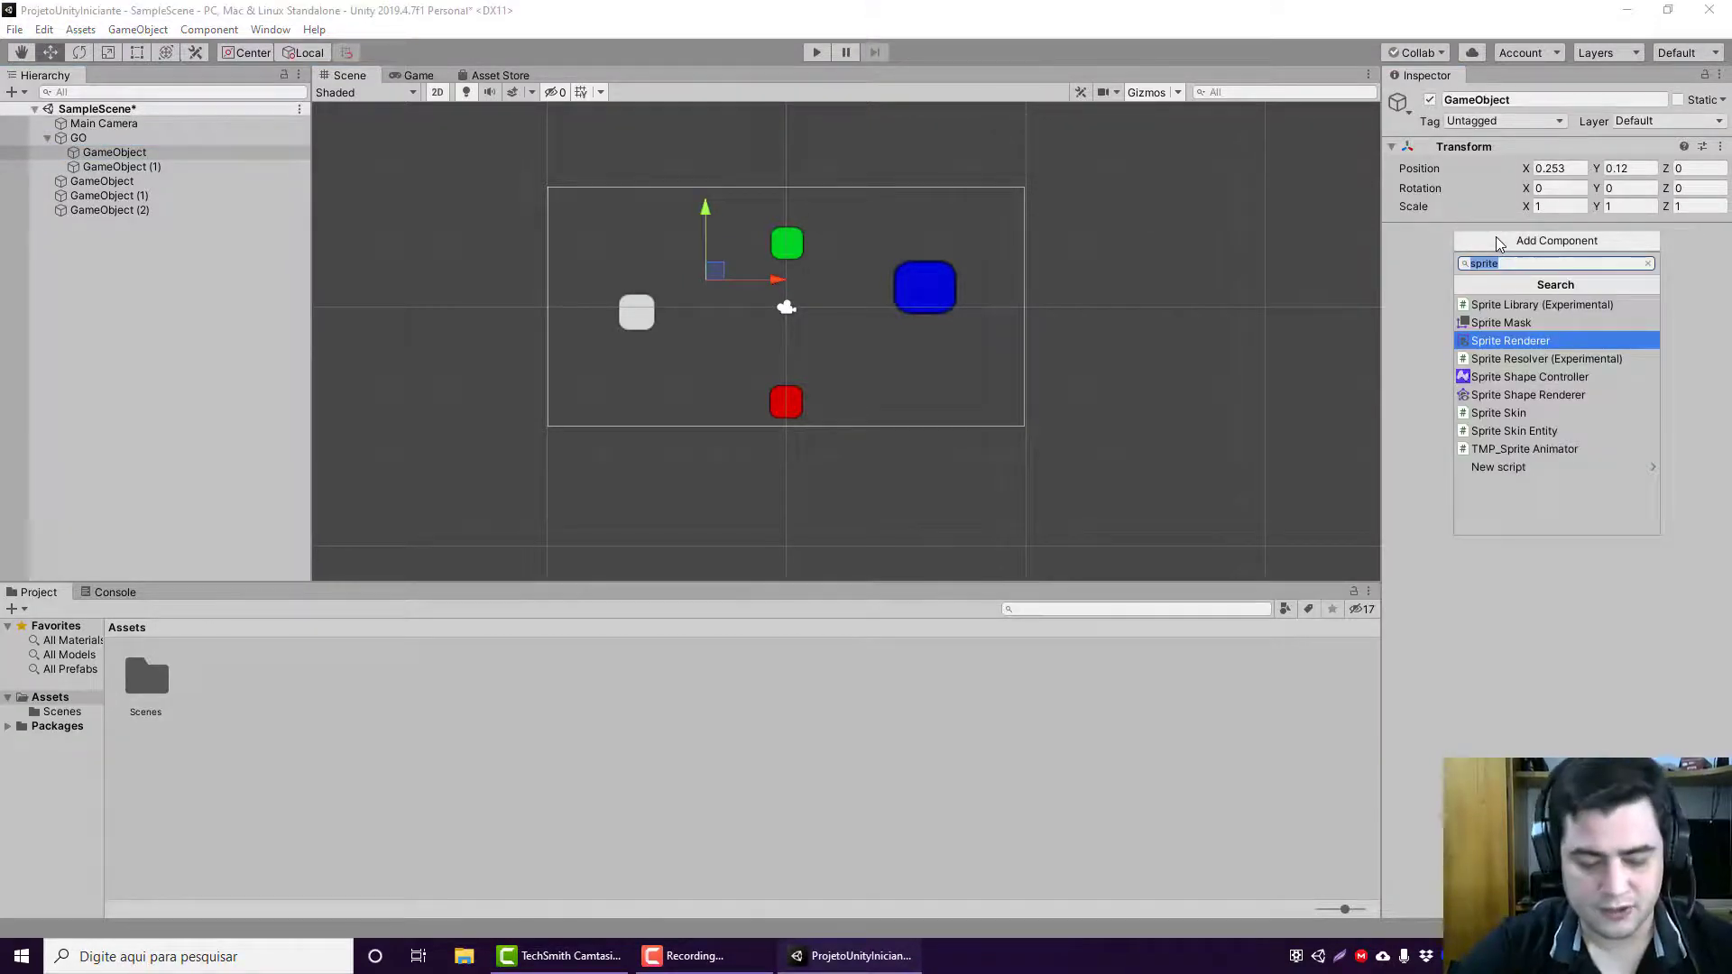
{"action": "type", "text": "sprite"}
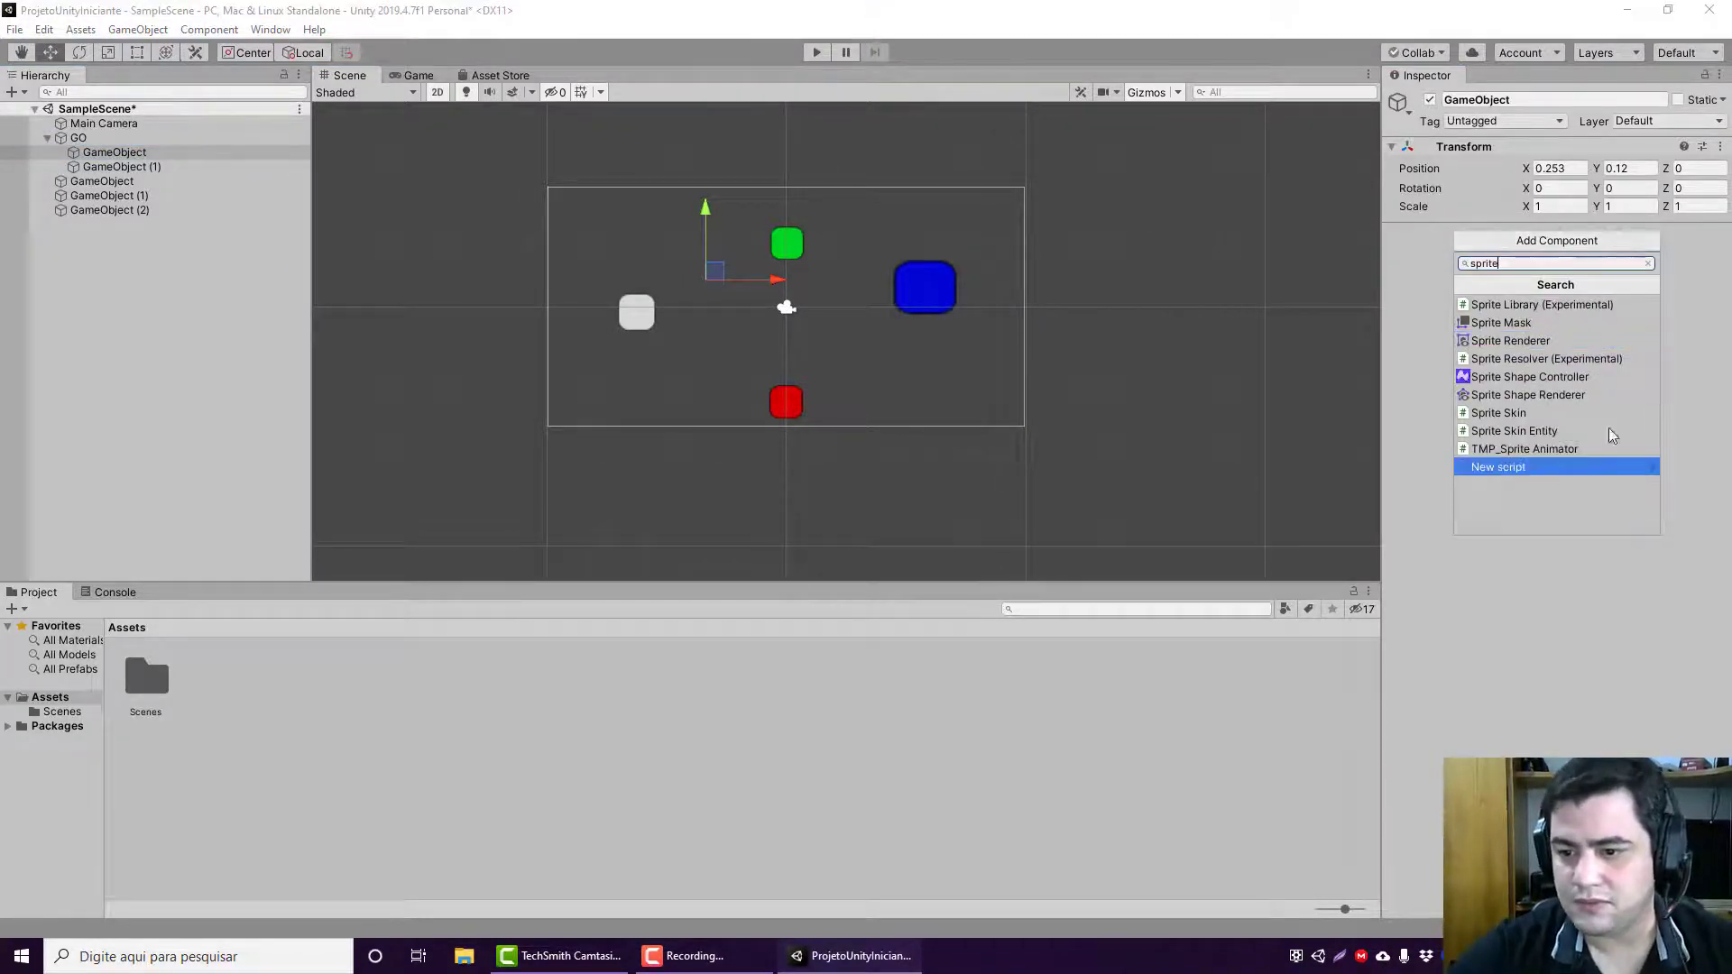
{"action": "left_click", "coordinate": [1589, 342]}
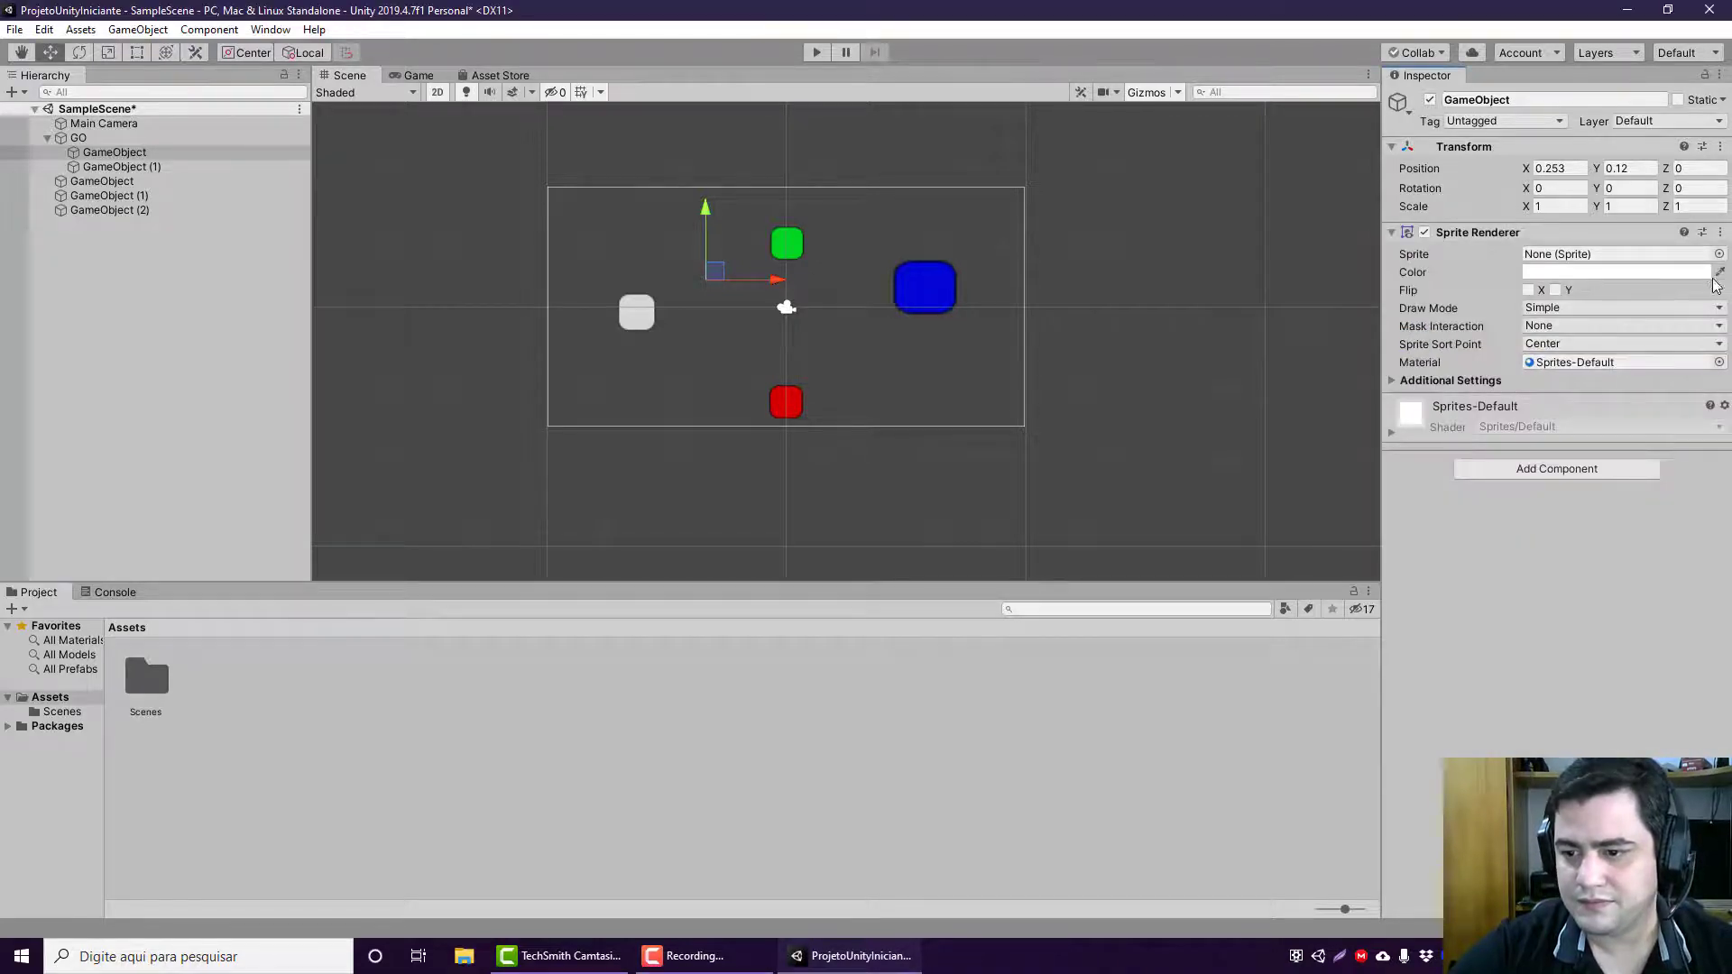
{"action": "left_click", "coordinate": [1719, 253]}
{"action": "double_click", "coordinate": [136, 264]}
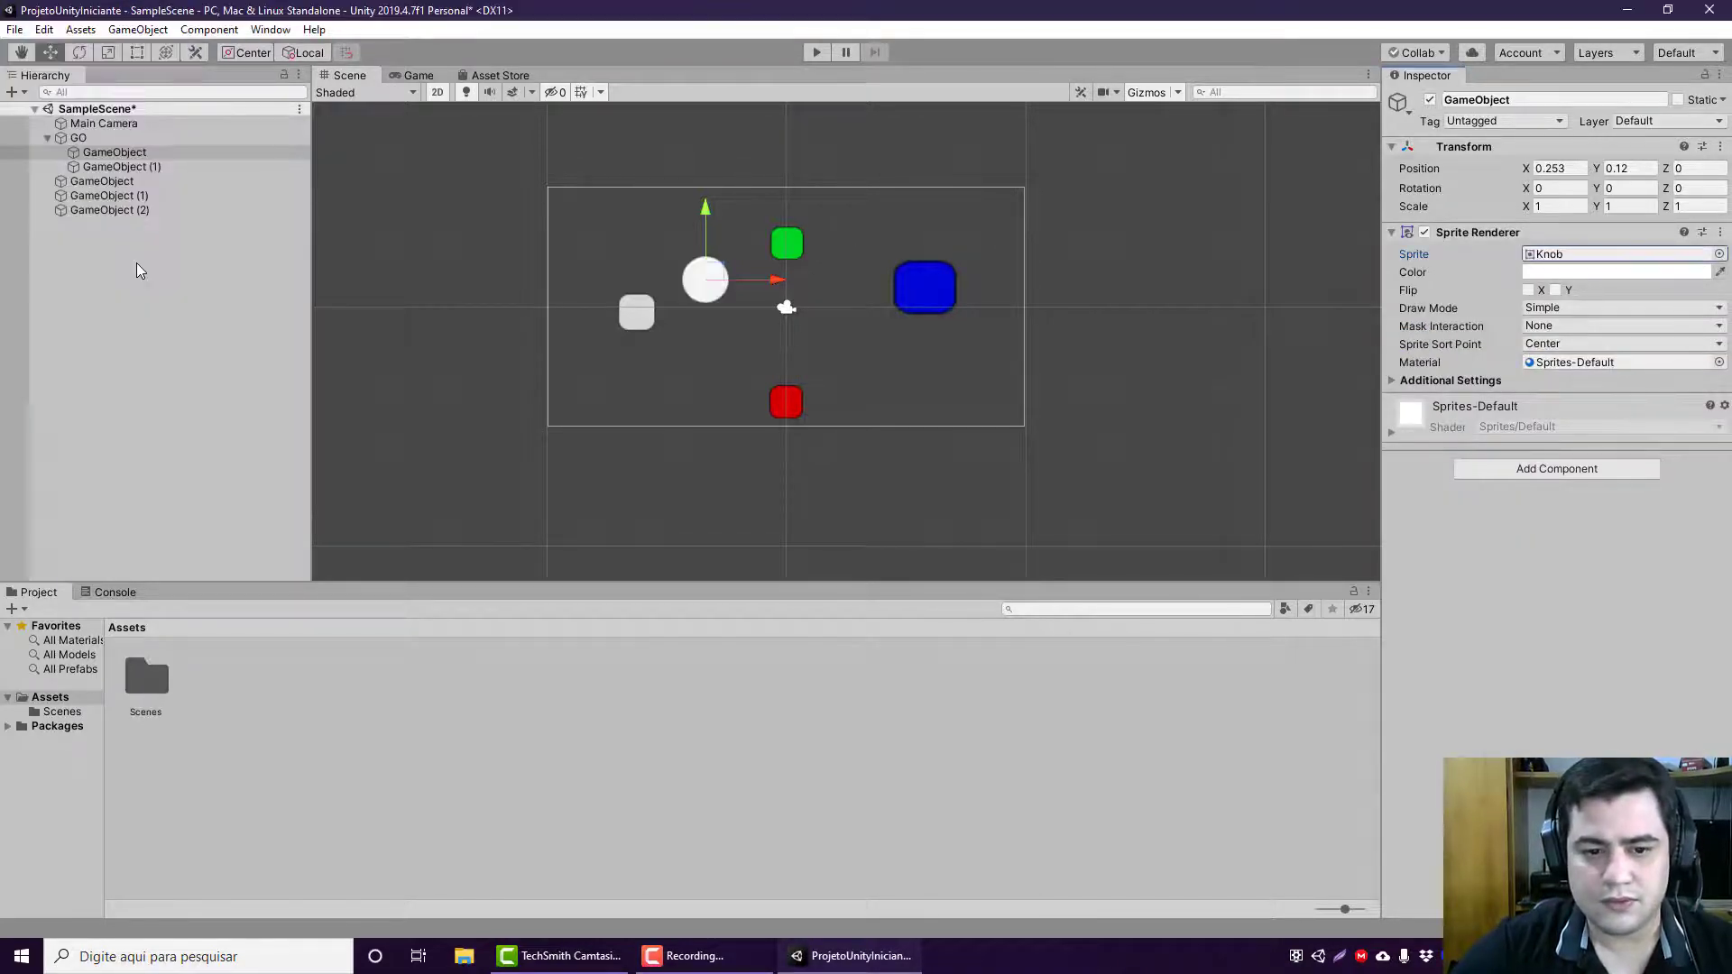
Step: Add a Sprite Renderer with the Checkmark sprite to GO's second child and move it to a local X of about -0.184
{"action": "left_click", "coordinate": [122, 166]}
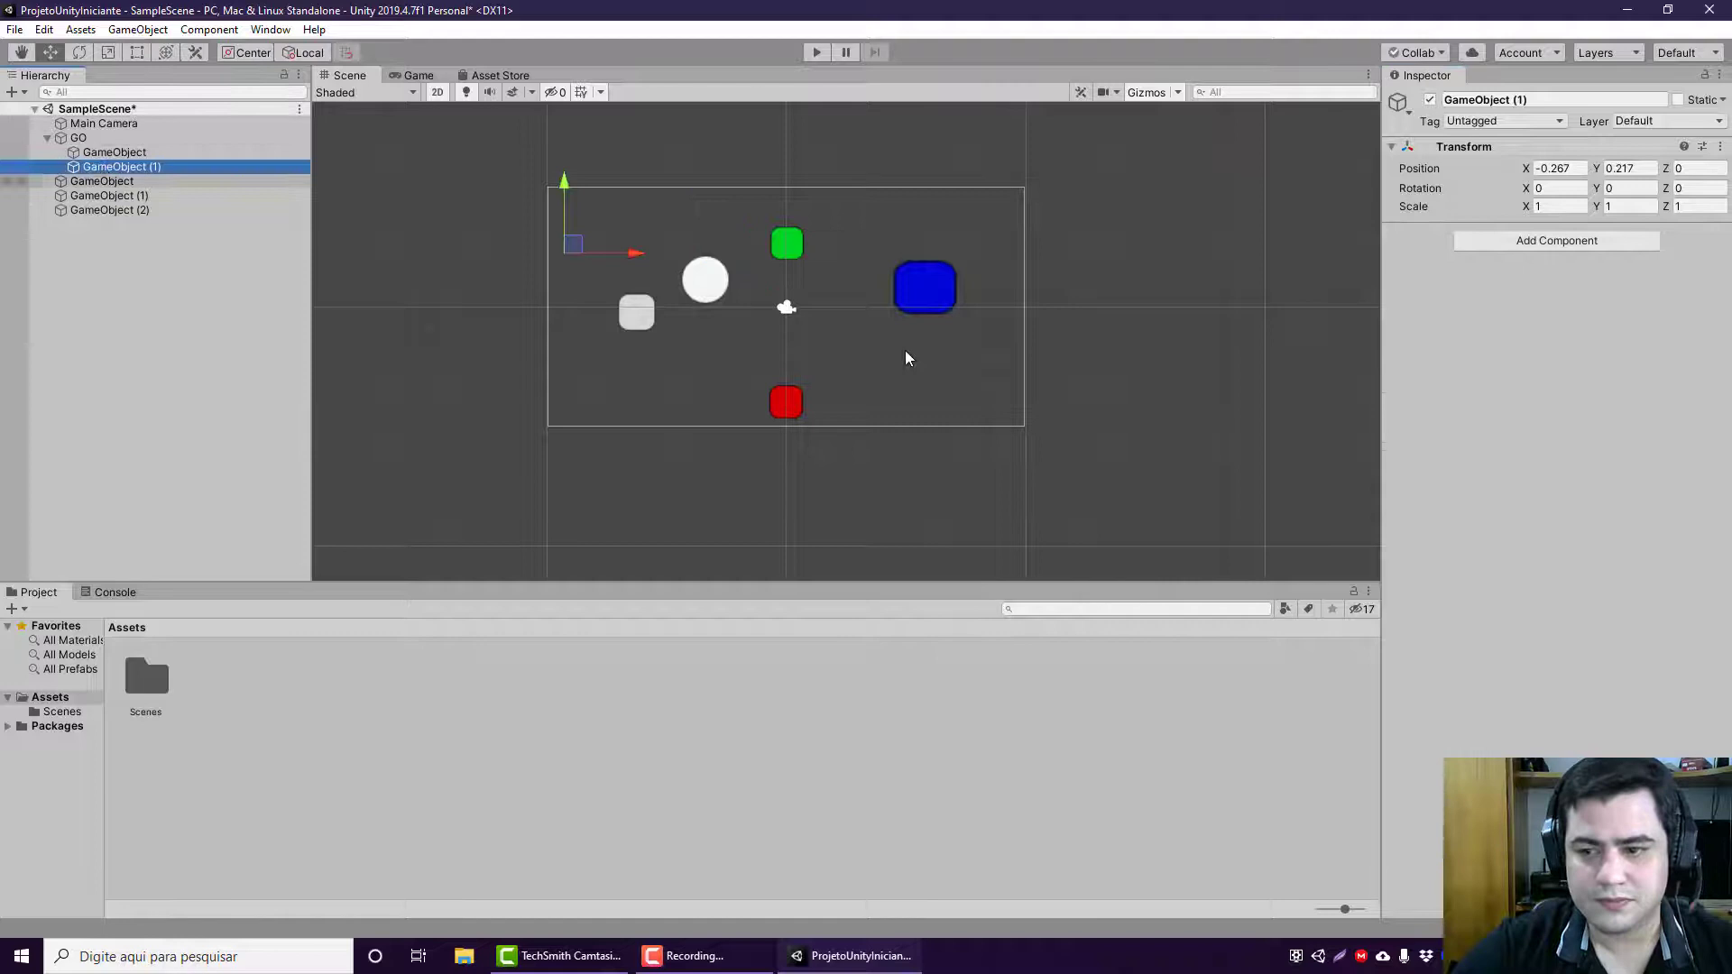
{"action": "left_click", "coordinate": [1647, 247]}
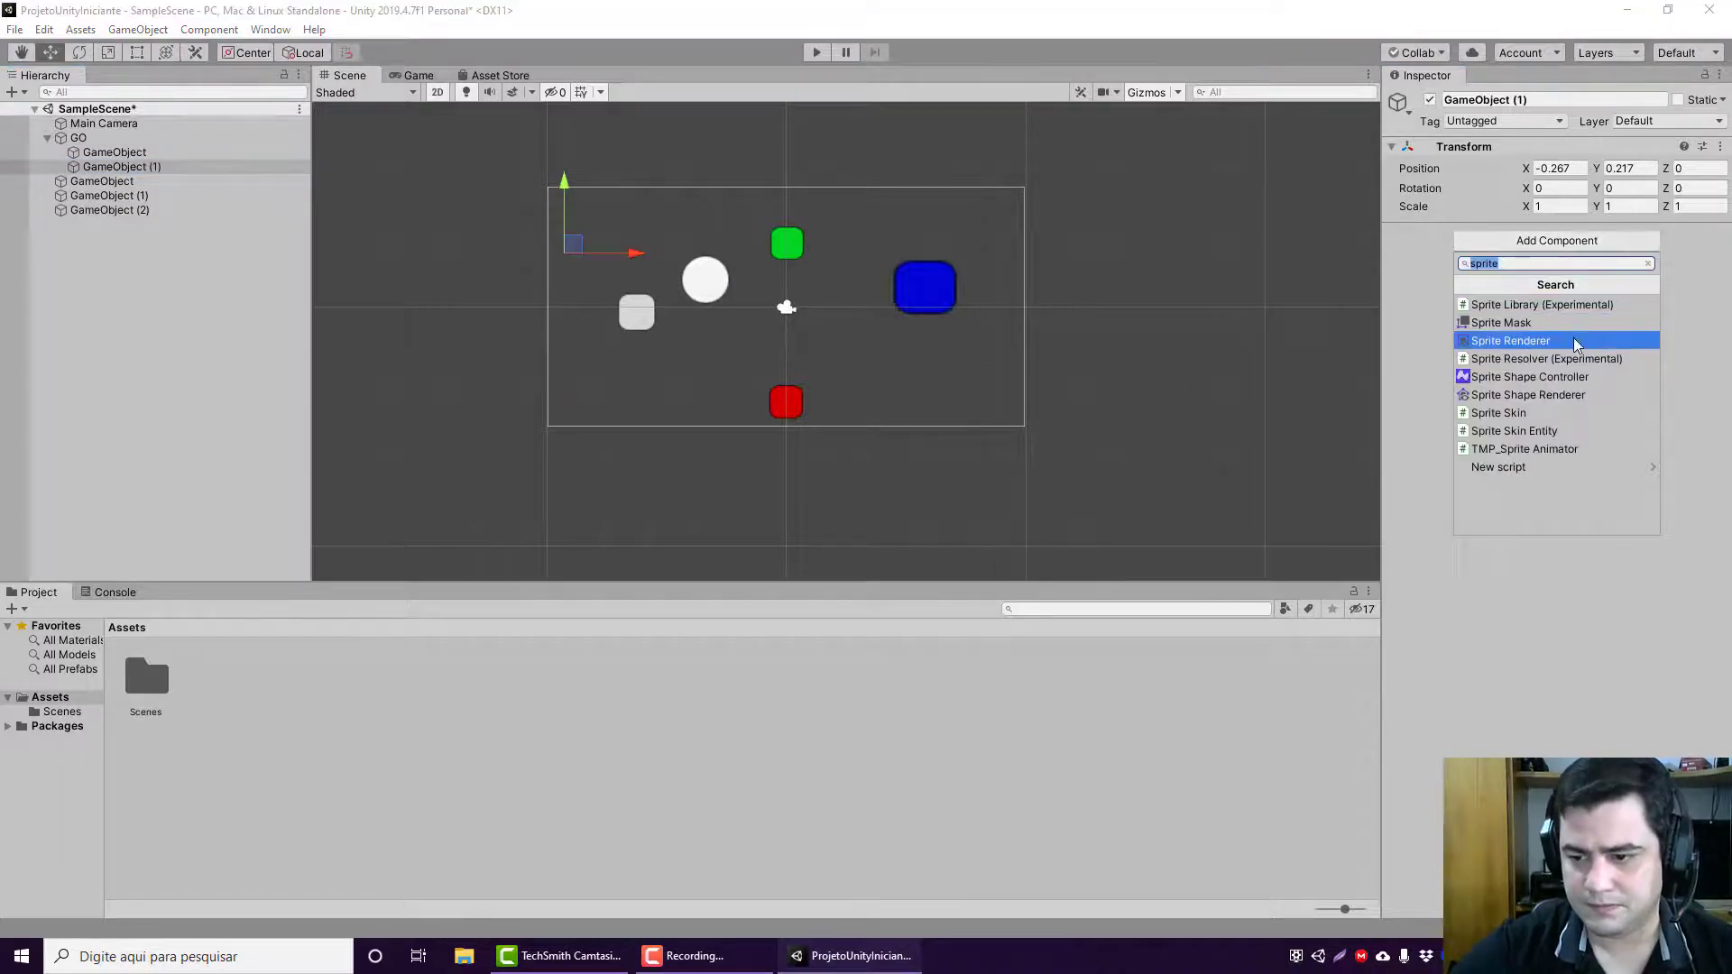
{"action": "left_click", "coordinate": [1649, 340]}
{"action": "left_click", "coordinate": [1719, 253]}
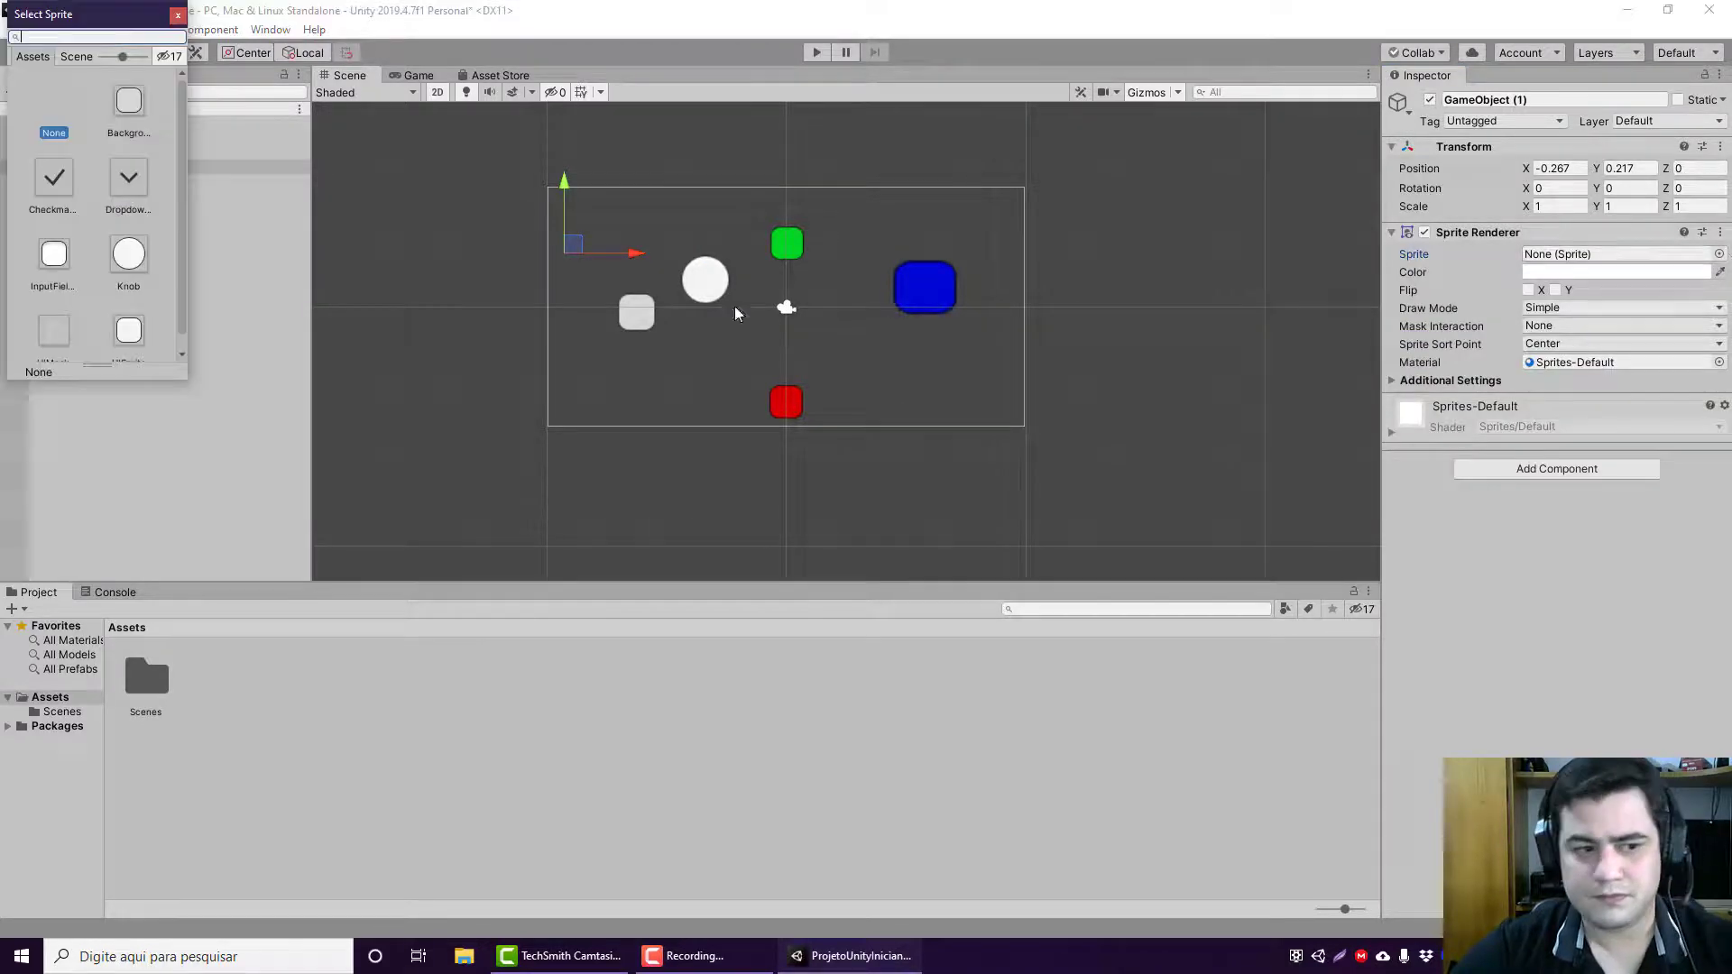
{"action": "left_click", "coordinate": [51, 186]}
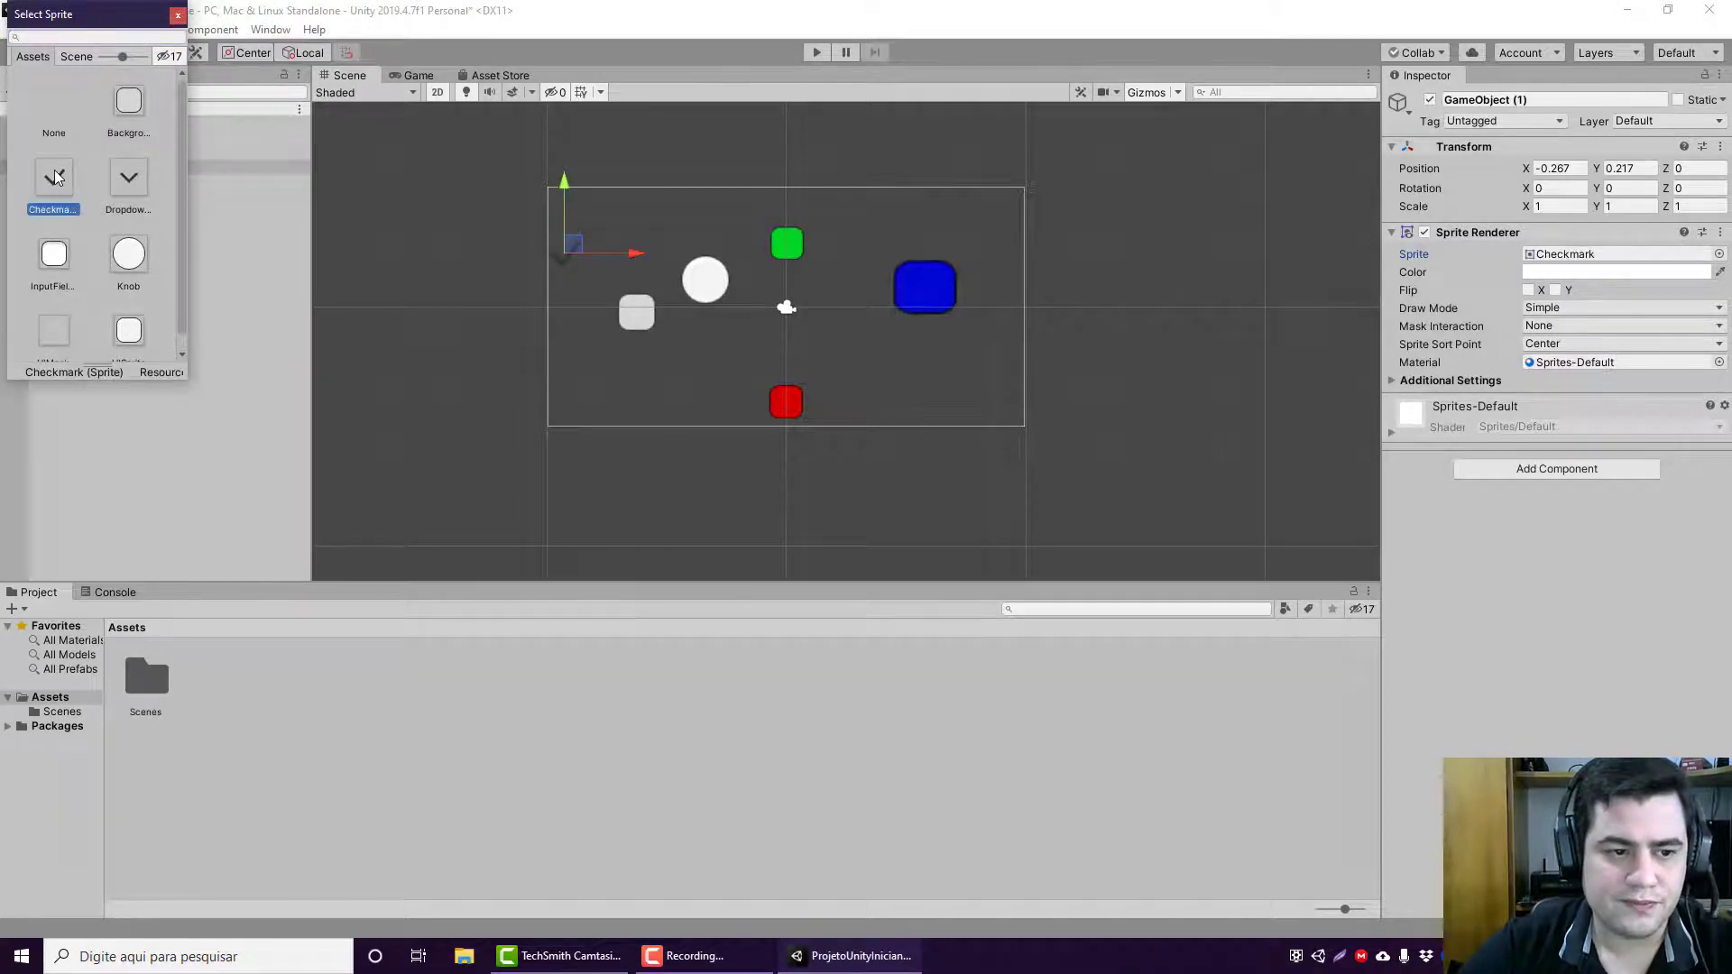
{"action": "double_click", "coordinate": [59, 199]}
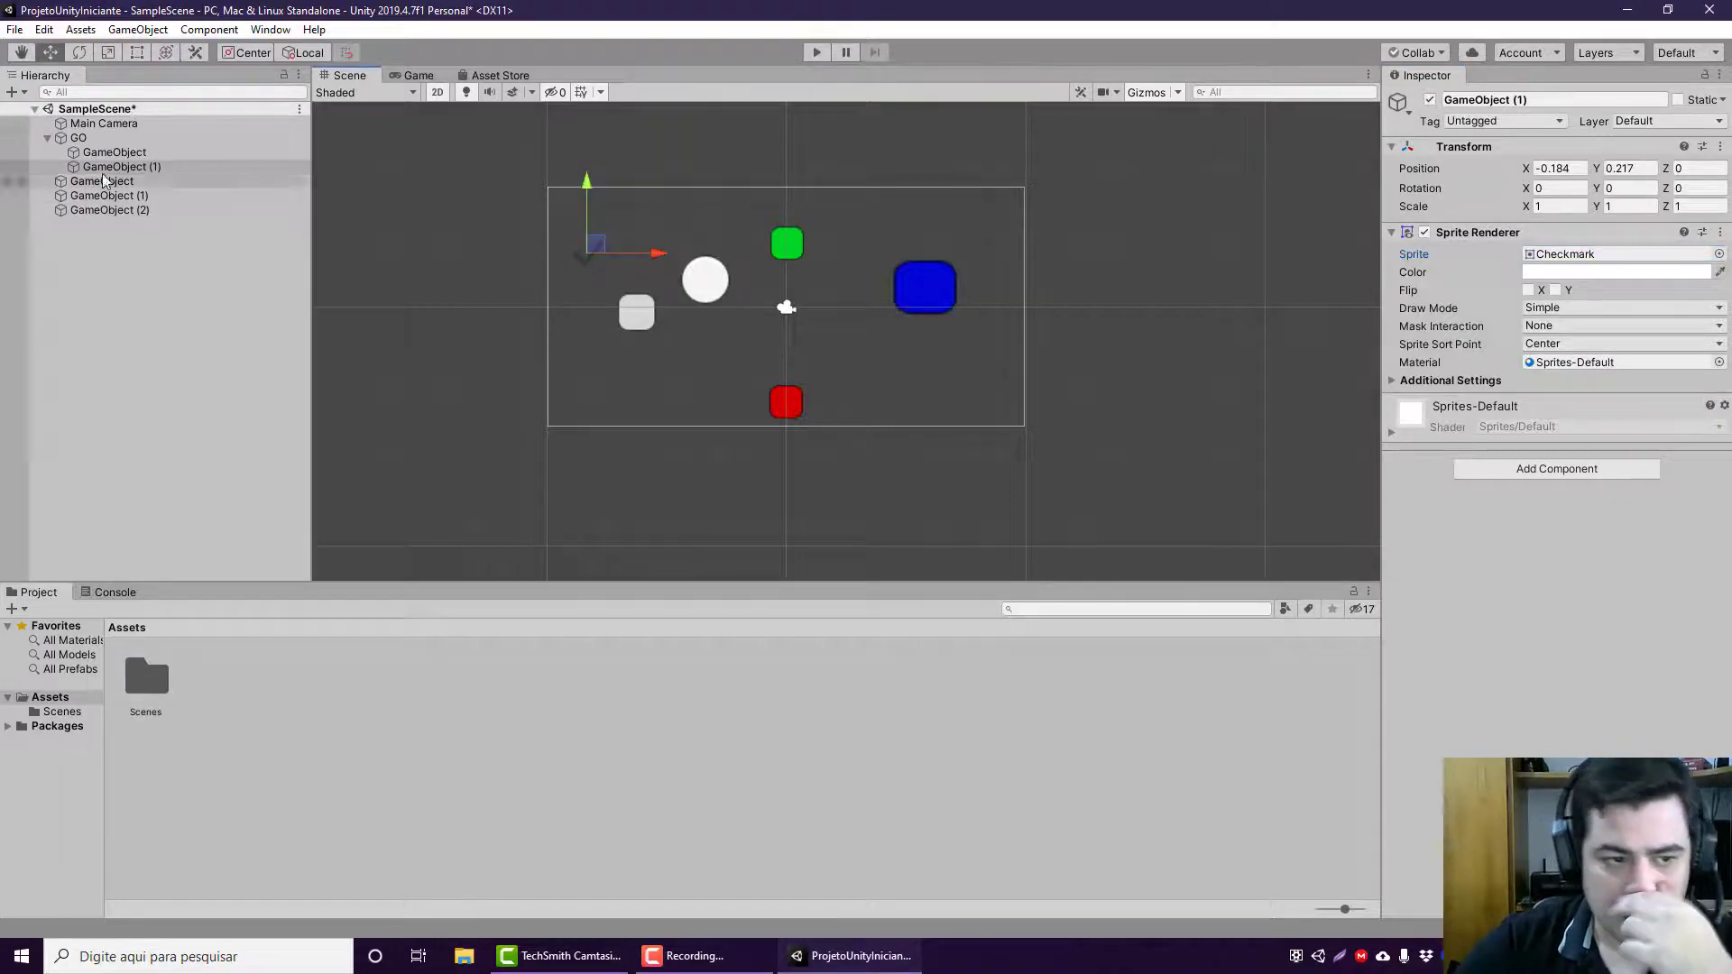
Step: Move GO with its children up to a Y position of about 1.7, and bring the group back down
{"action": "left_click", "coordinate": [122, 139]}
{"action": "left_click_drag", "start_coordinate": [653, 207], "coordinate": [602, 162]}
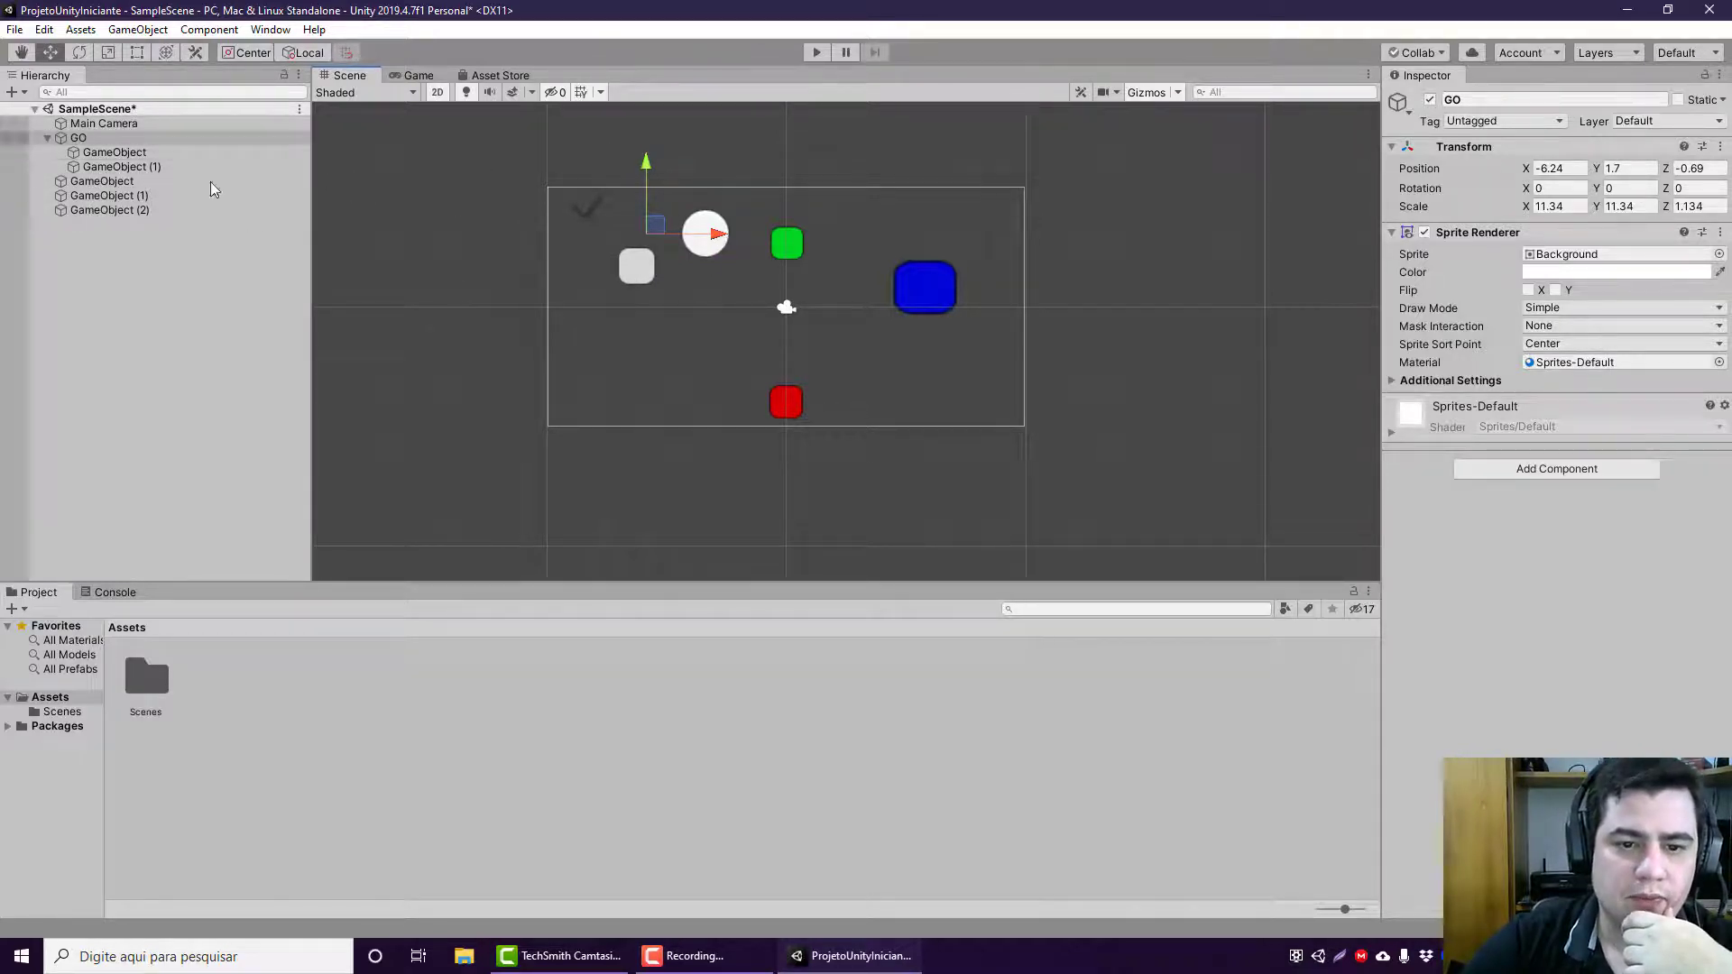
{"action": "left_click_drag", "start_coordinate": [645, 168], "coordinate": [652, 256]}
Step: Scale GO with its children uniformly to about 14.54 and rotate it to about 12.9 on X and 2.66 on Y
{"action": "left_click", "coordinate": [105, 55]}
{"action": "left_click", "coordinate": [132, 155]}
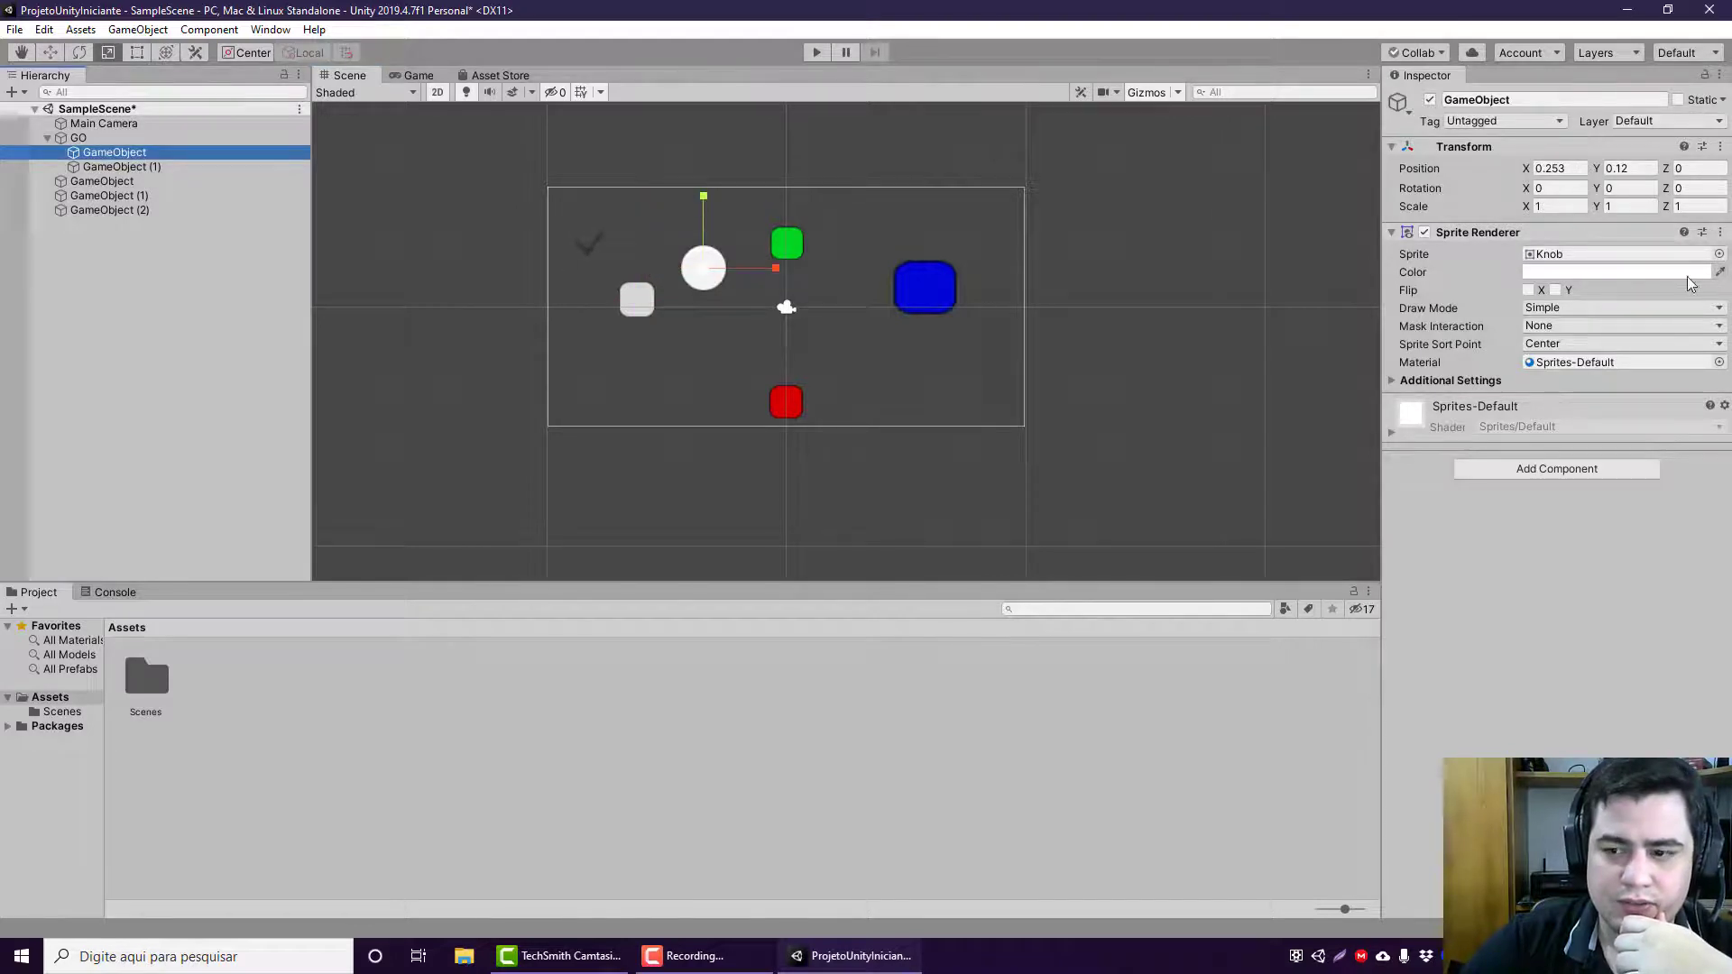
{"action": "left_click", "coordinate": [200, 137]}
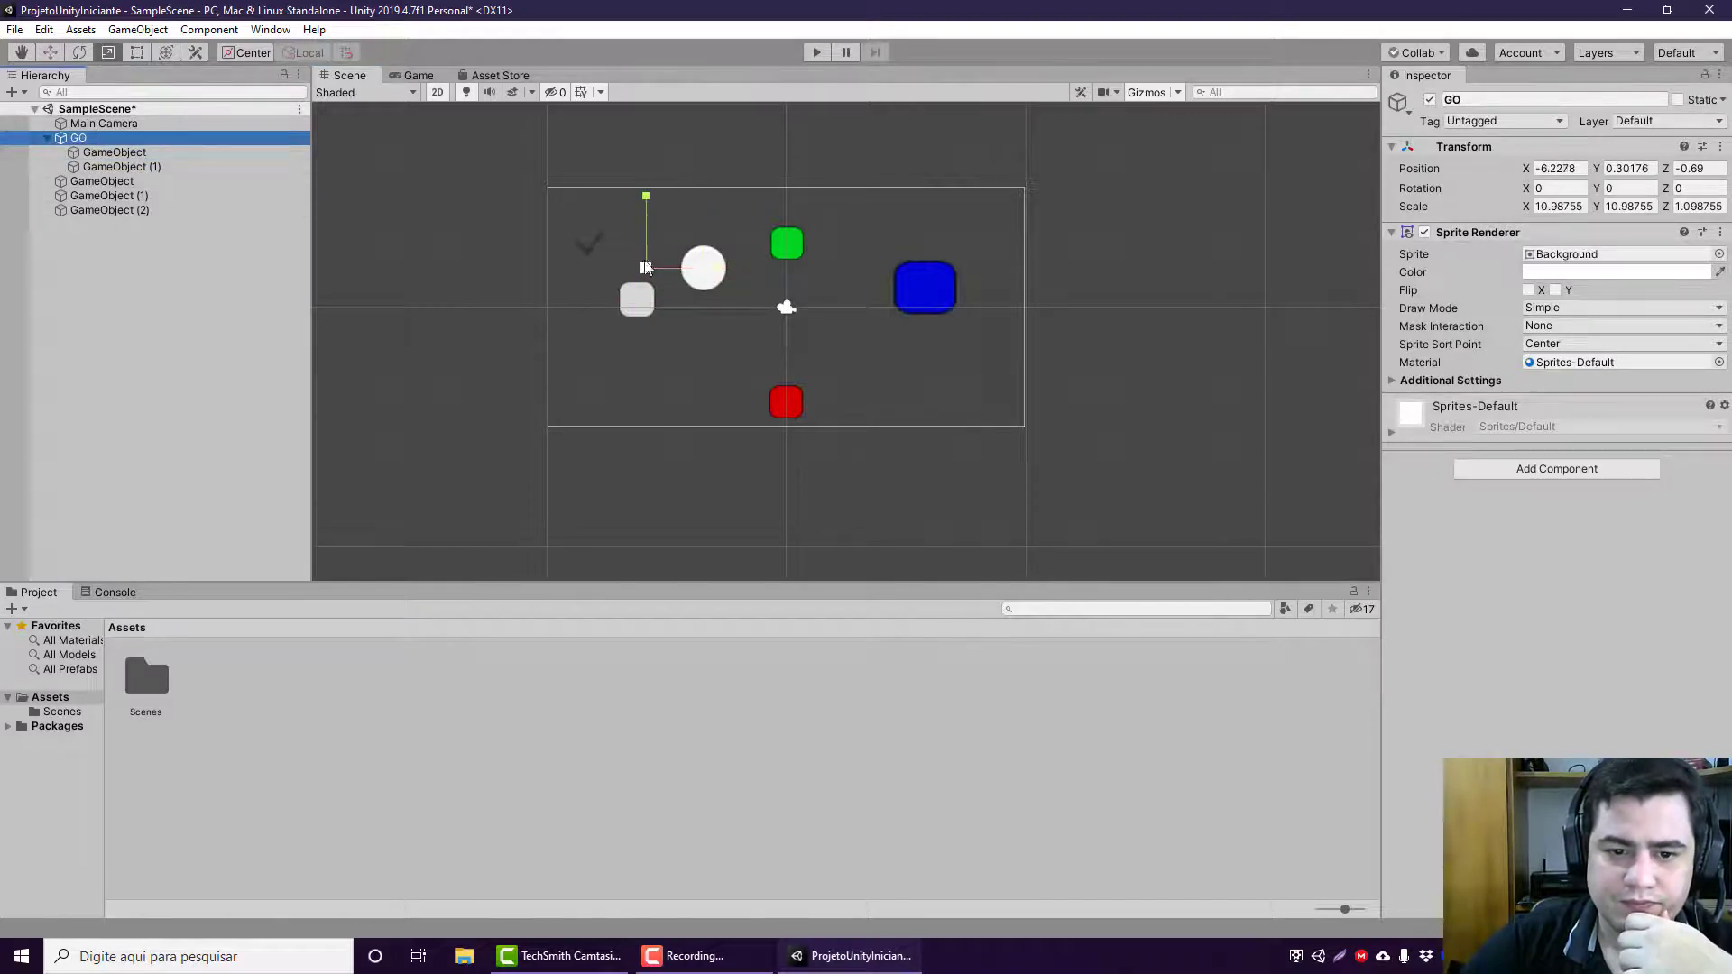
{"action": "left_click_drag", "start_coordinate": [642, 271], "coordinate": [397, 222]}
{"action": "left_click", "coordinate": [79, 54]}
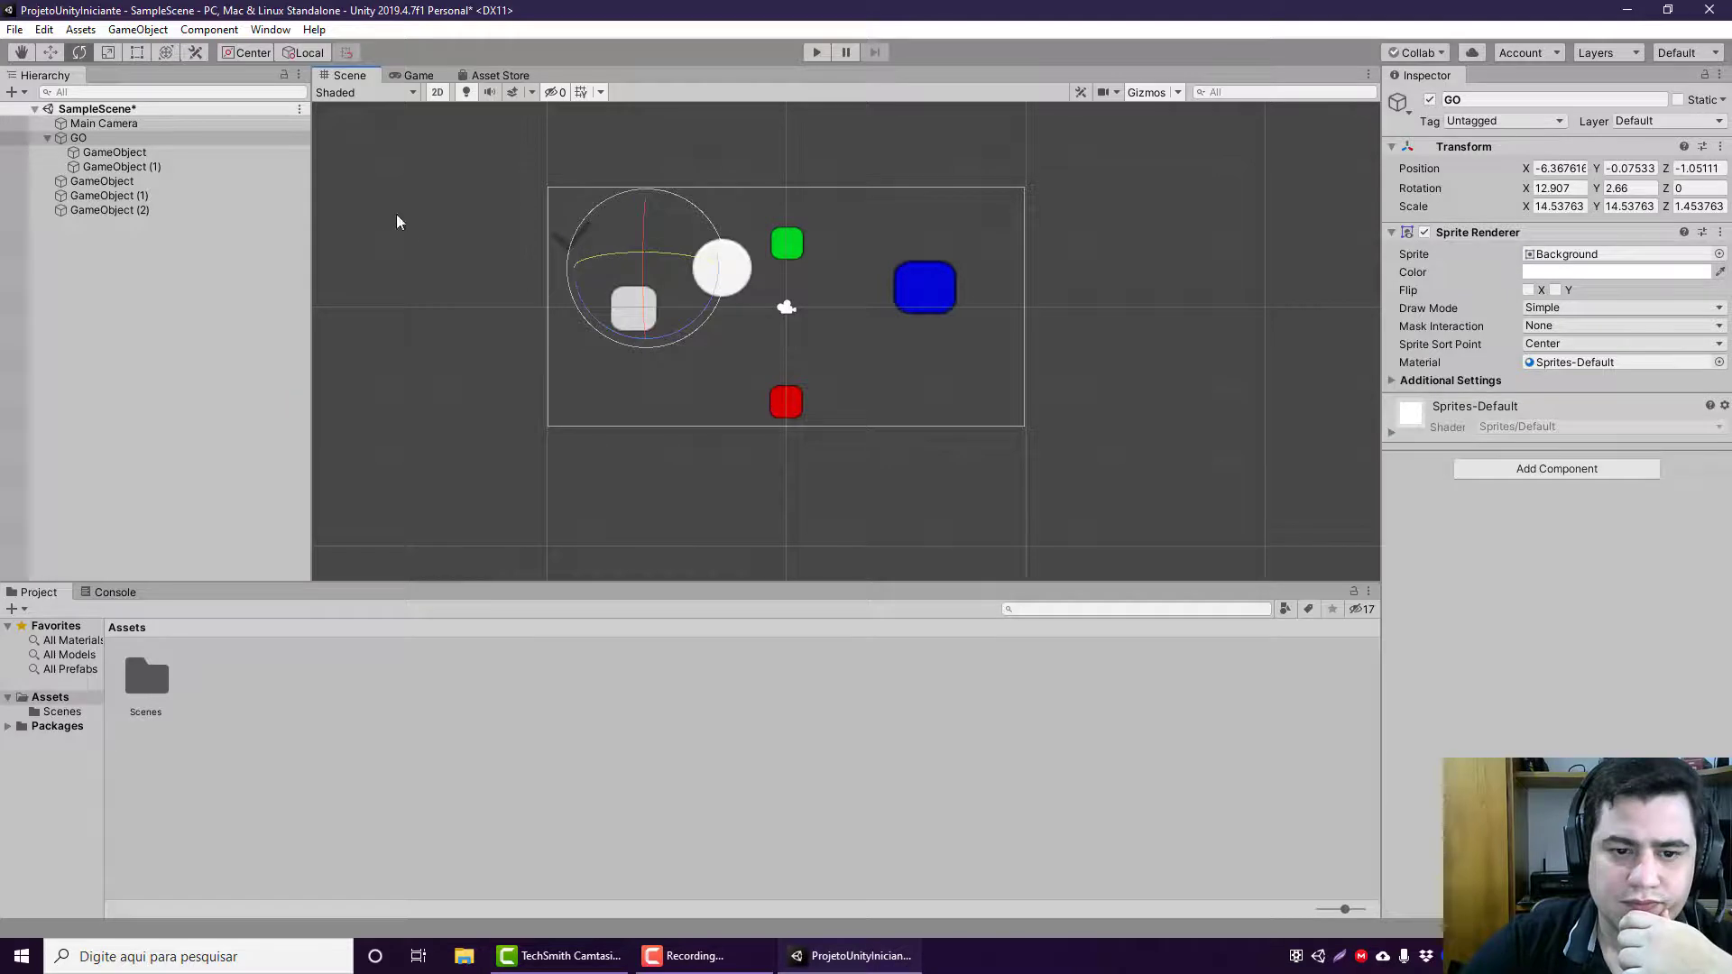
Step: Stretch GO with the Rect tool from its corner to a scale of about 34.34 on X and 19.14 on Y
{"action": "left_click", "coordinate": [1560, 207]}
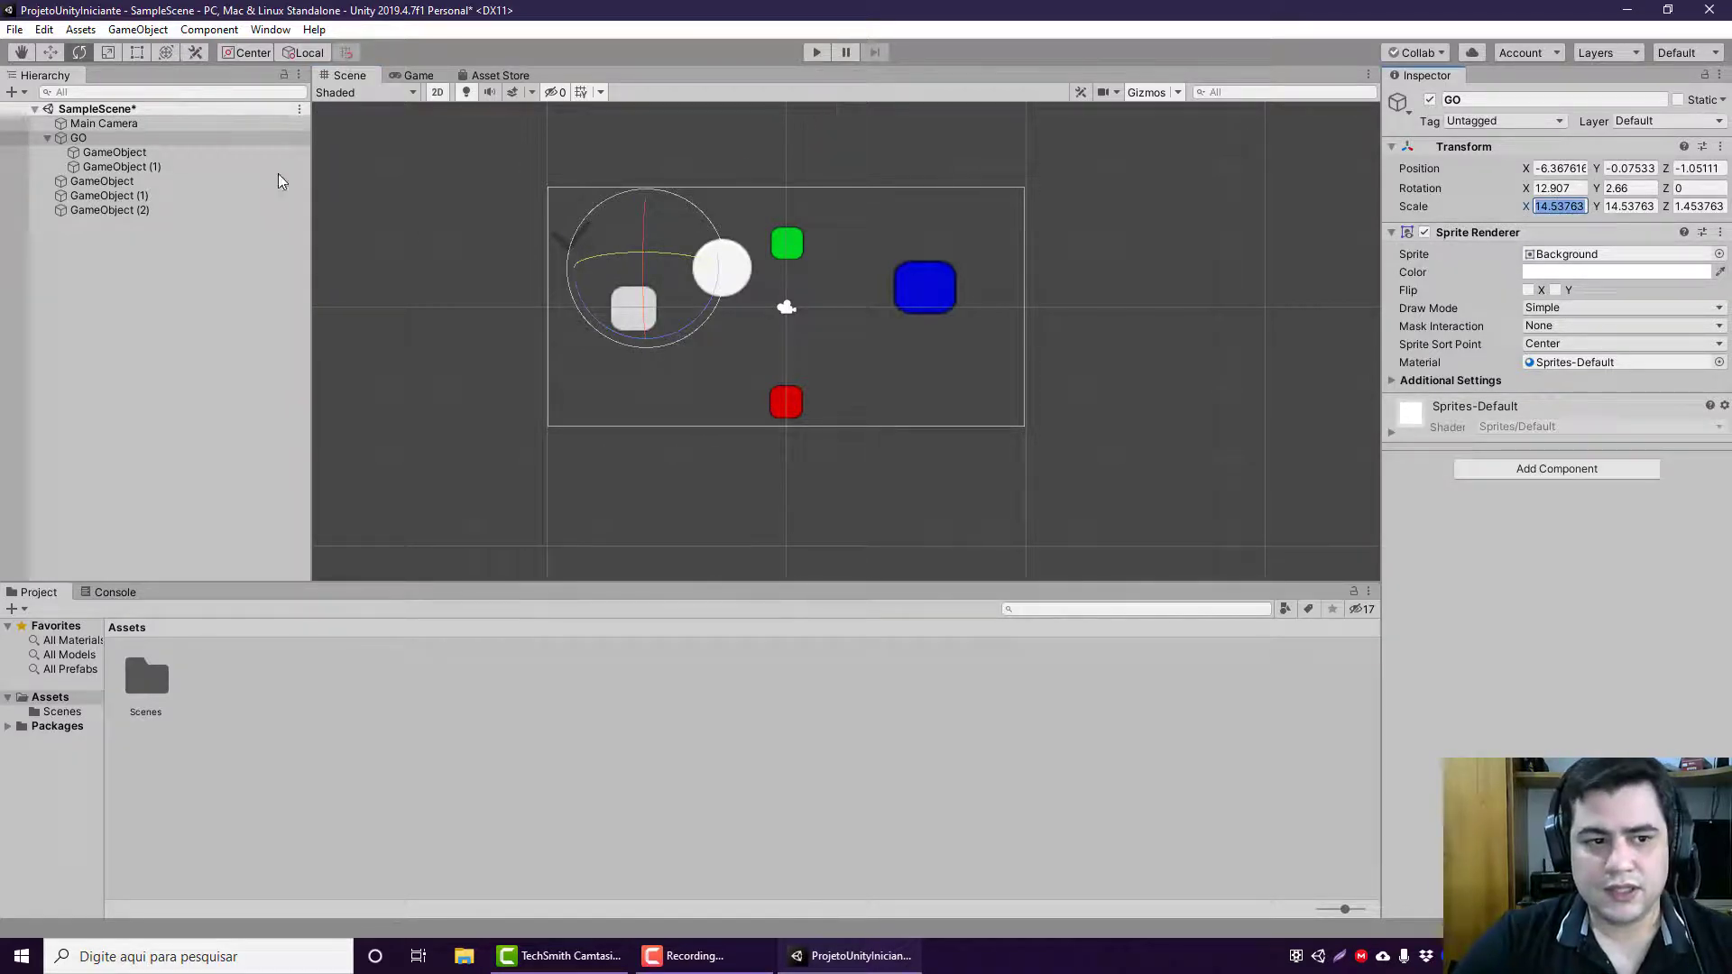
{"action": "left_click", "coordinate": [136, 52]}
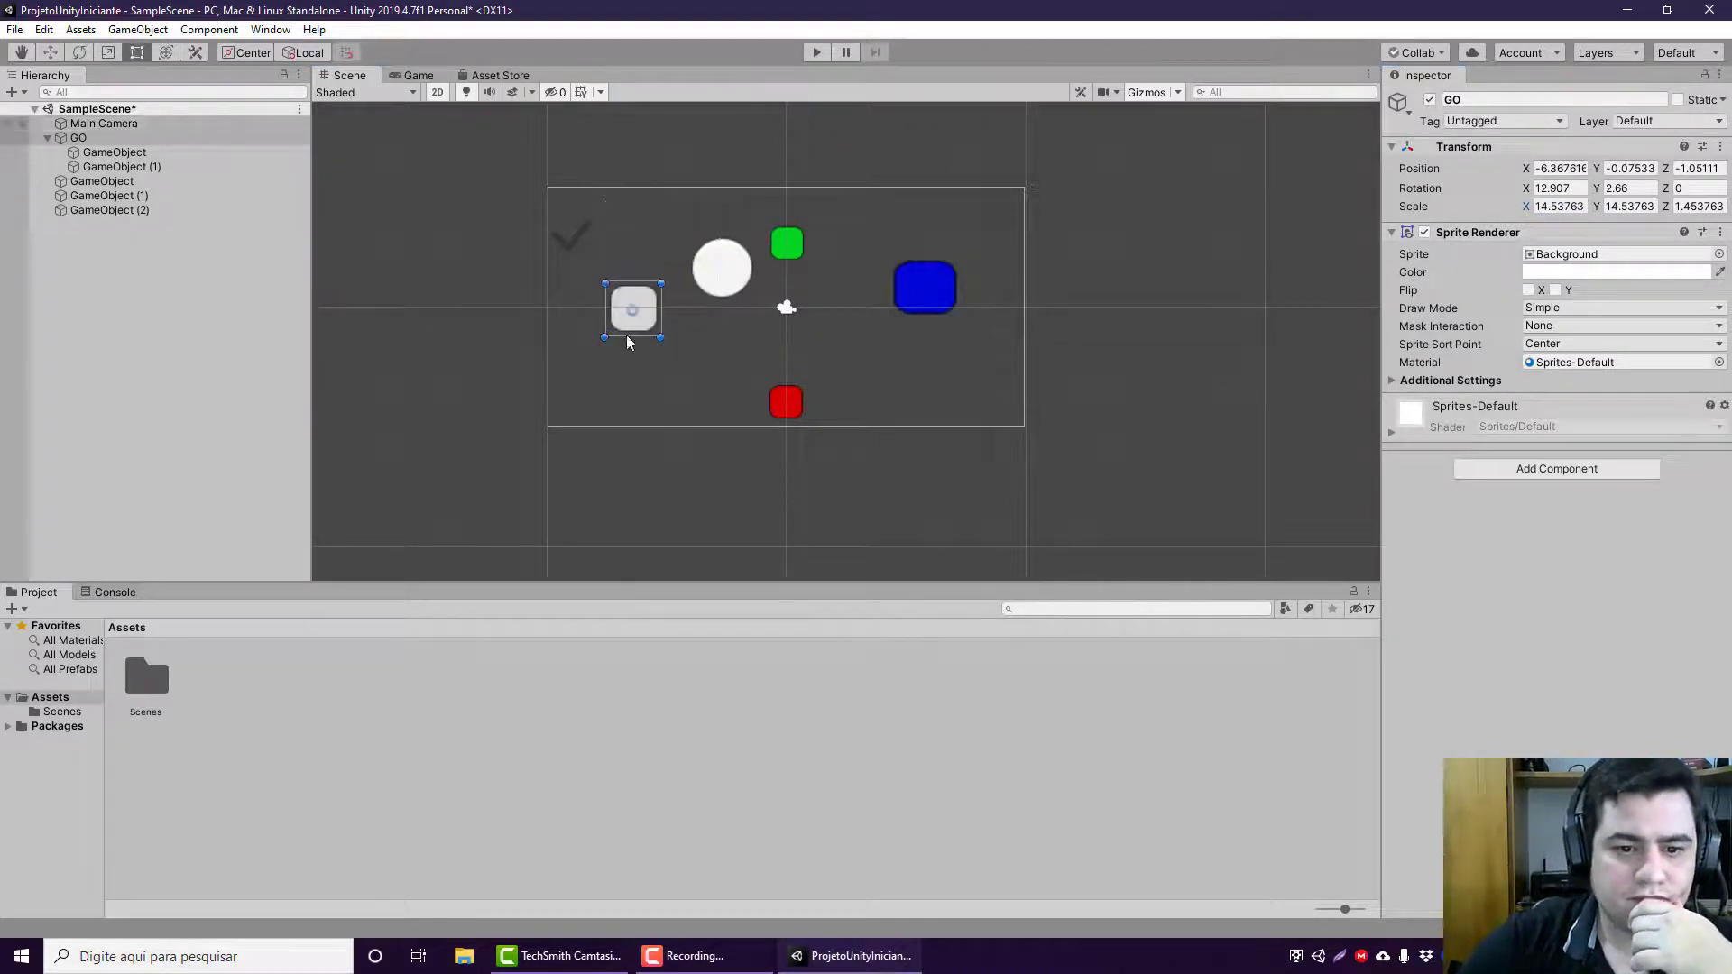
{"action": "left_click_drag", "start_coordinate": [660, 334], "coordinate": [737, 351]}
Step: Reset GO's rotation to 0 on the X and Y axes
{"action": "left_click", "coordinate": [1578, 193]}
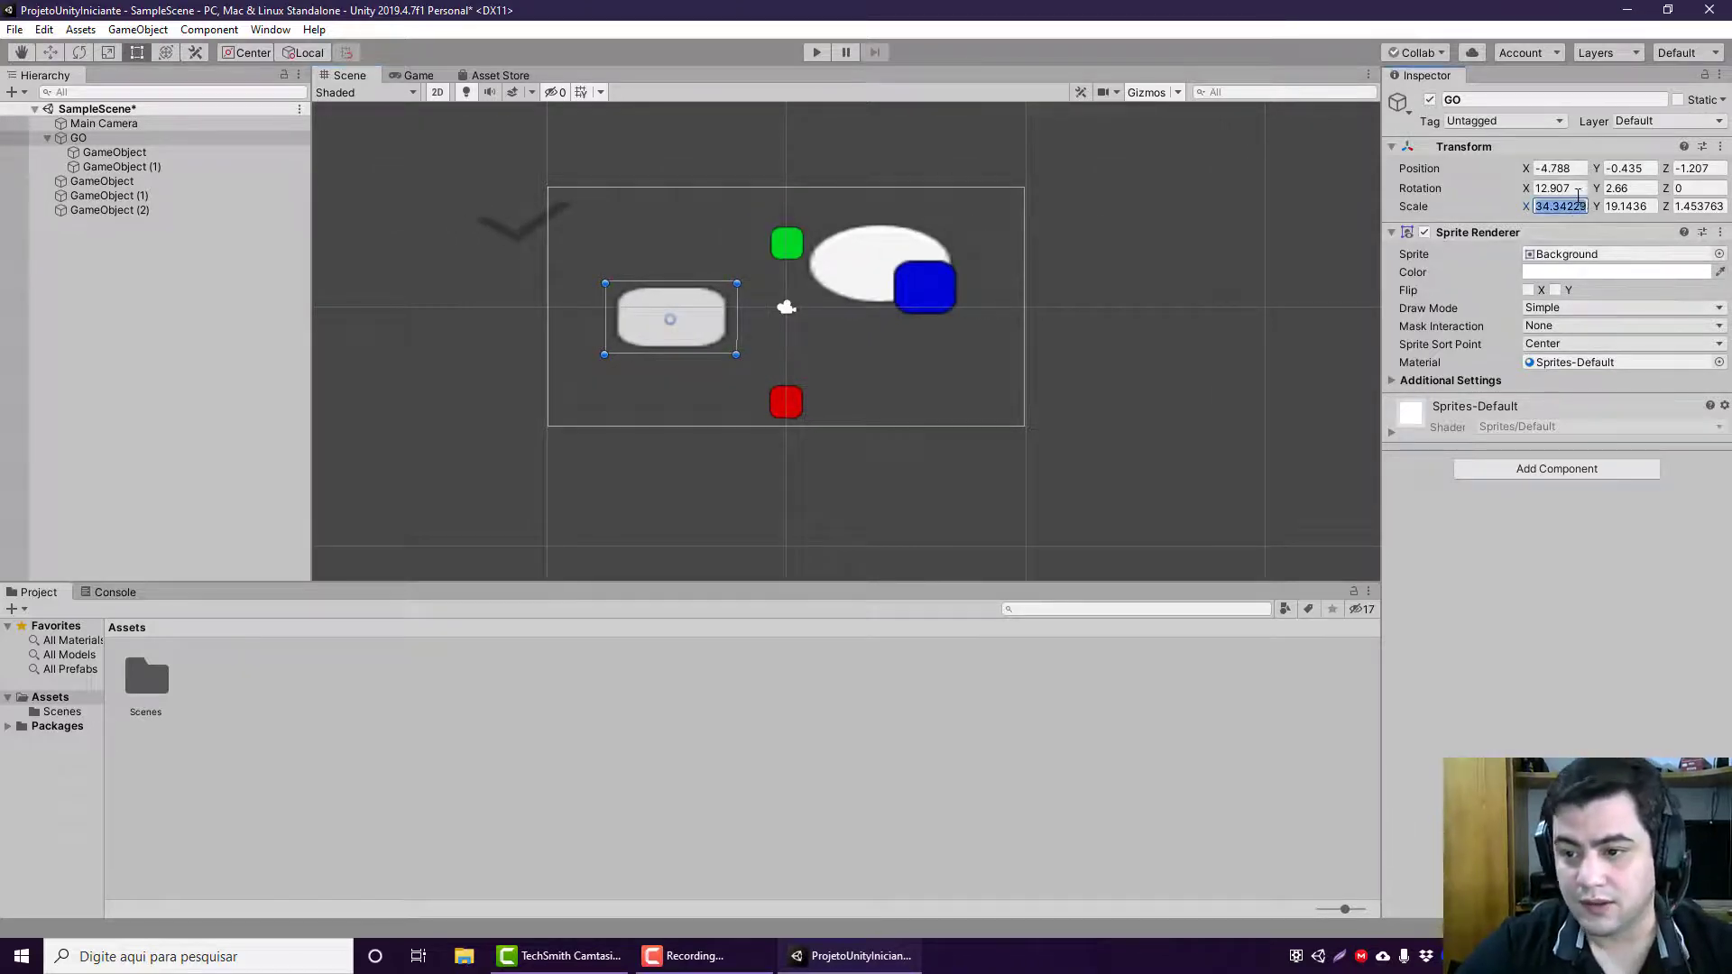
{"action": "type", "text": "0"}
{"action": "key", "text": "Tab"}
{"action": "type", "text": "0"}
{"action": "key", "text": "Tab"}
{"action": "type", "text": "0"}
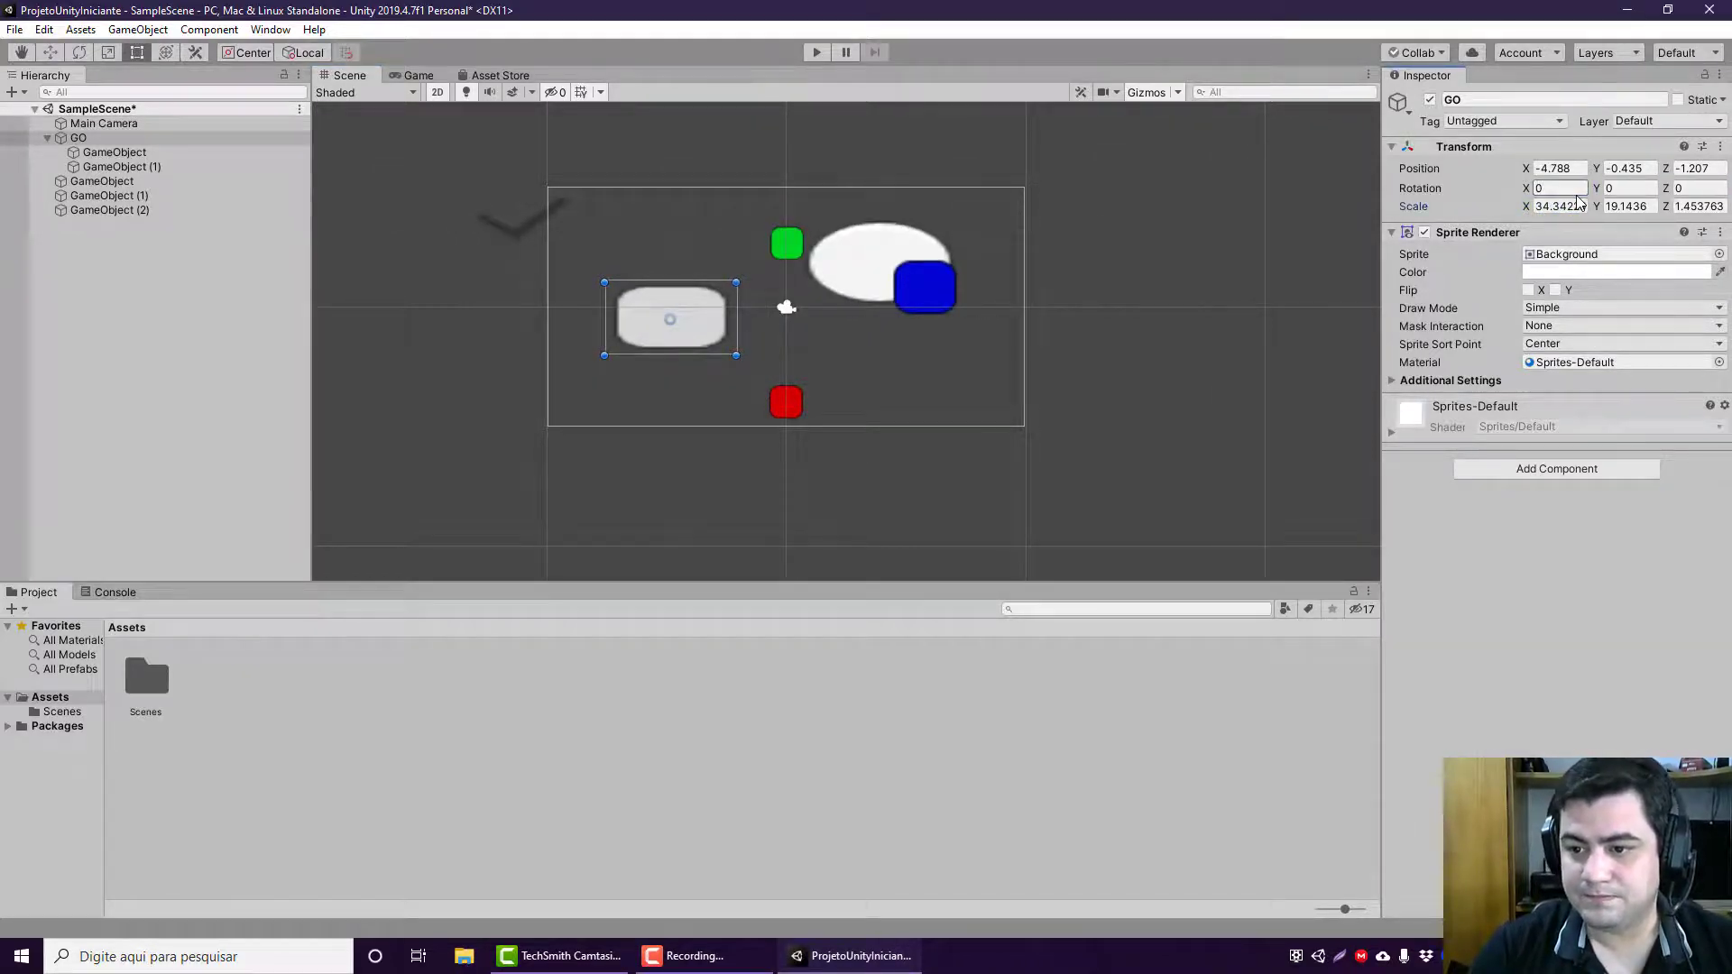
Step: Set GO's scale to 10 on X, 10 on Y and 1 on Z
{"action": "key", "text": "Tab"}
{"action": "type", "text": "1"}
{"action": "key", "text": "Tab"}
{"action": "type", "text": "1"}
{"action": "key", "text": "Tab"}
{"action": "type", "text": "1"}
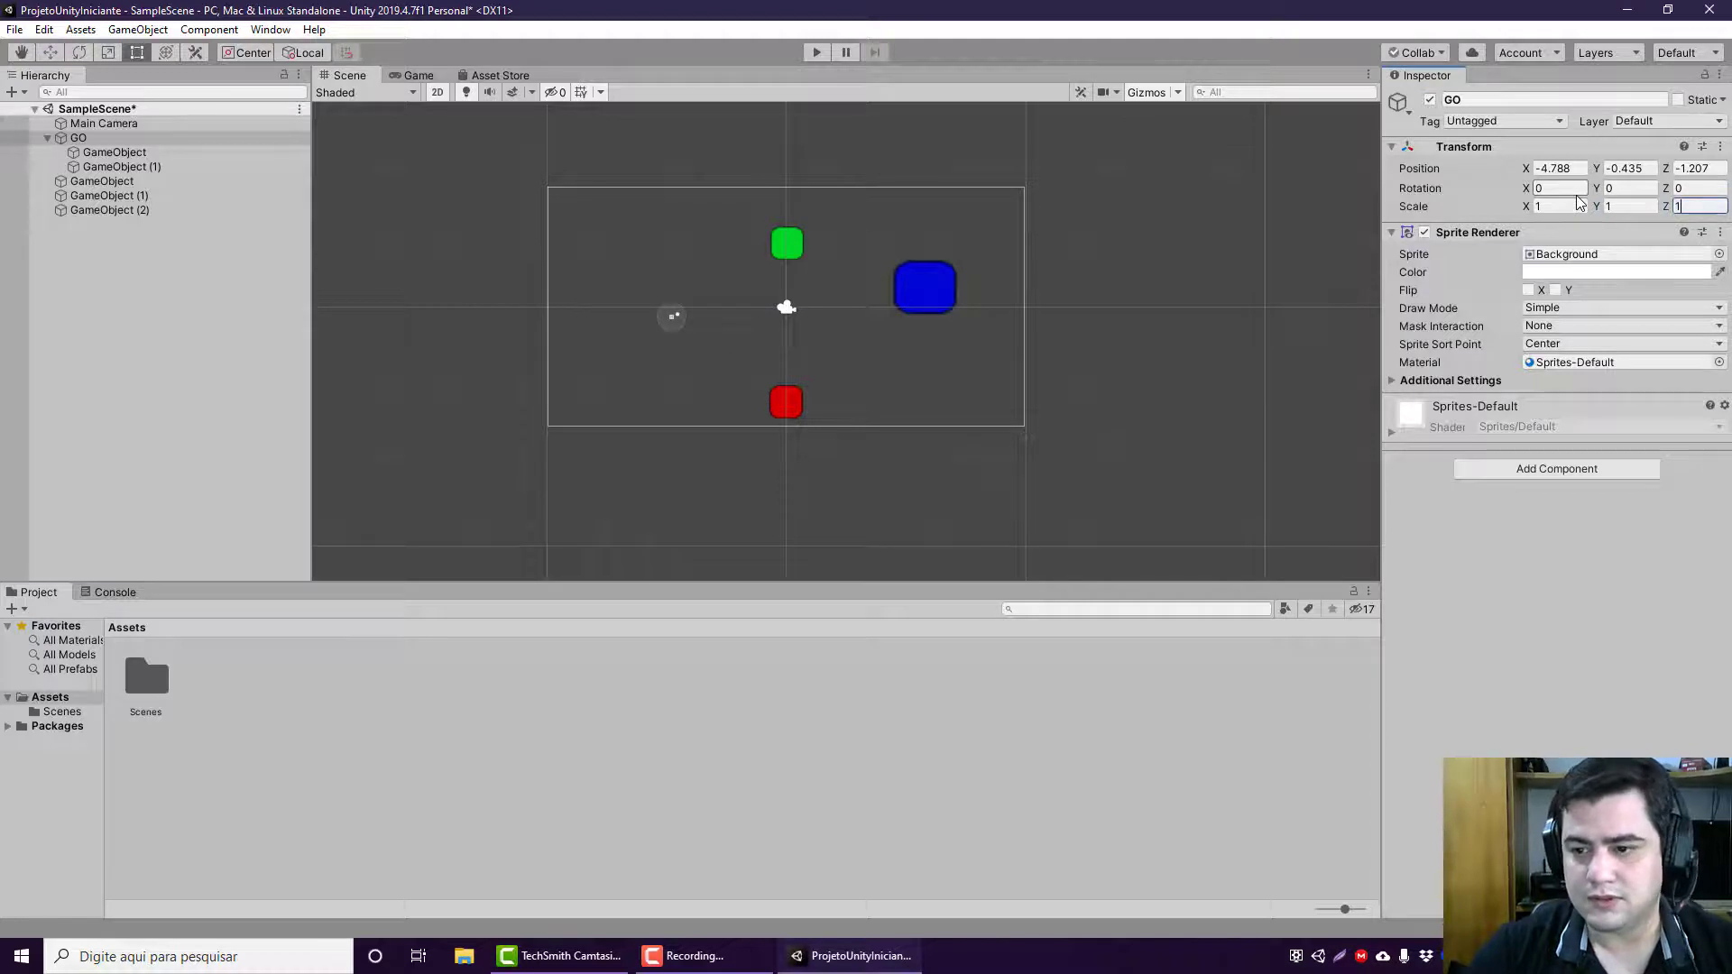
{"action": "type", "text": "10"}
{"action": "key", "text": "Tab"}
{"action": "type", "text": "10"}
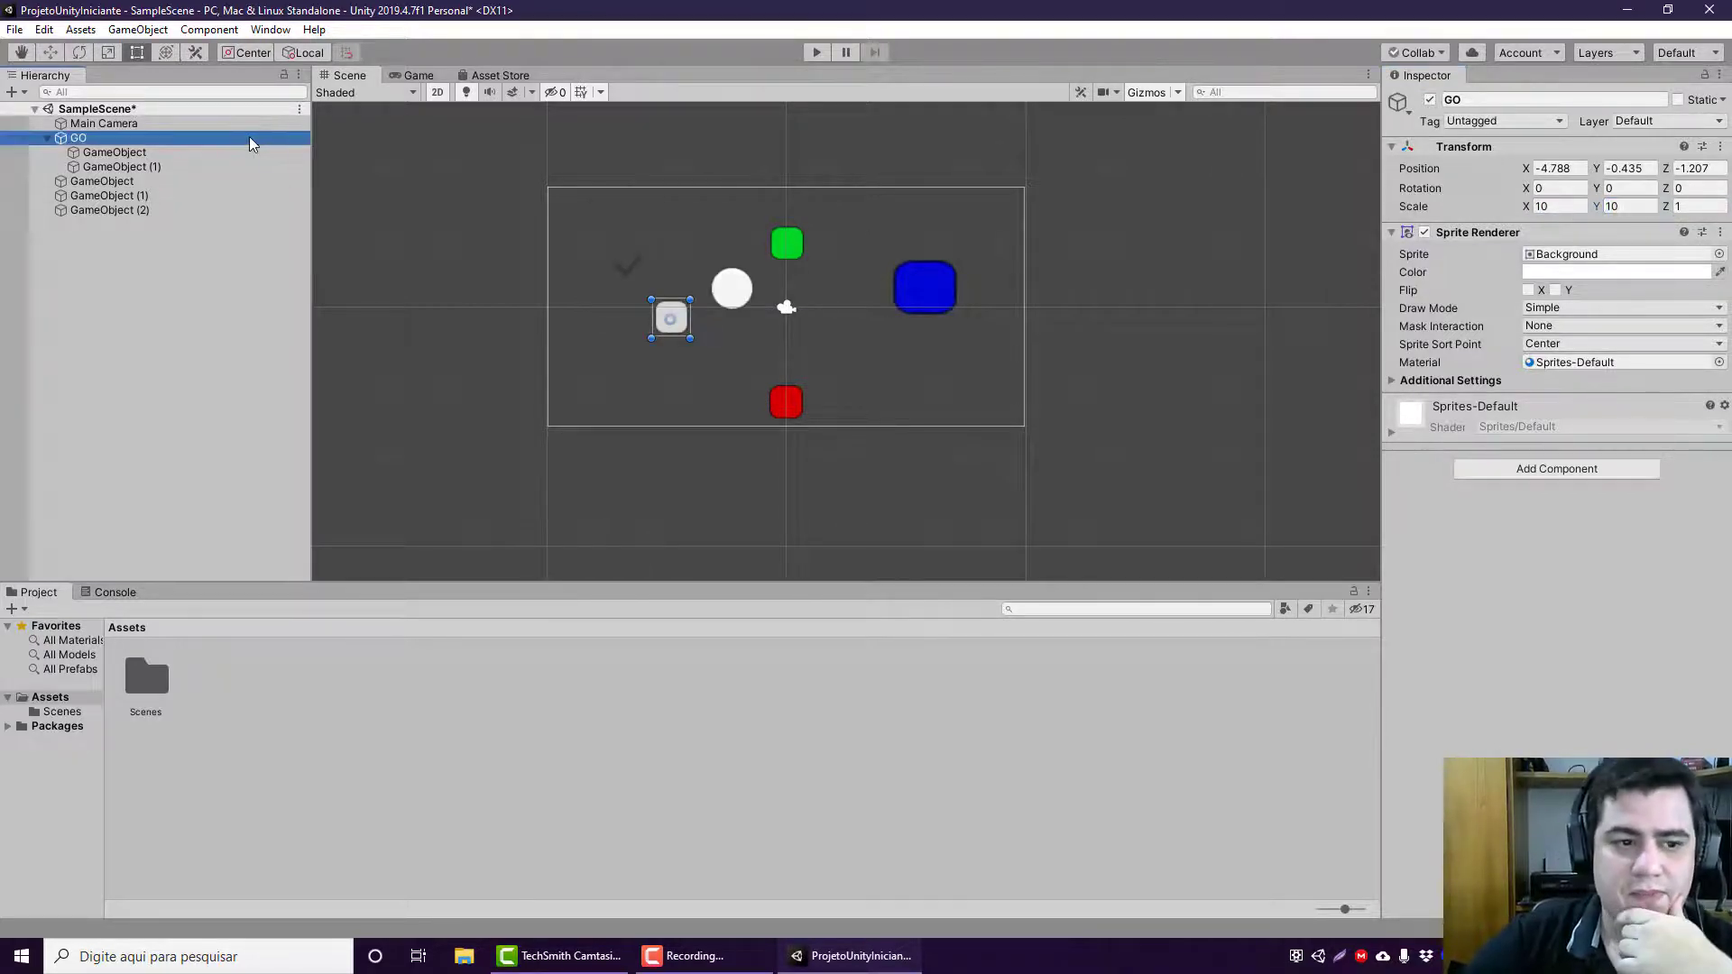
Step: Move GO with its children along X to a position of about -6.53 using the Move tool
{"action": "left_click", "coordinate": [50, 56]}
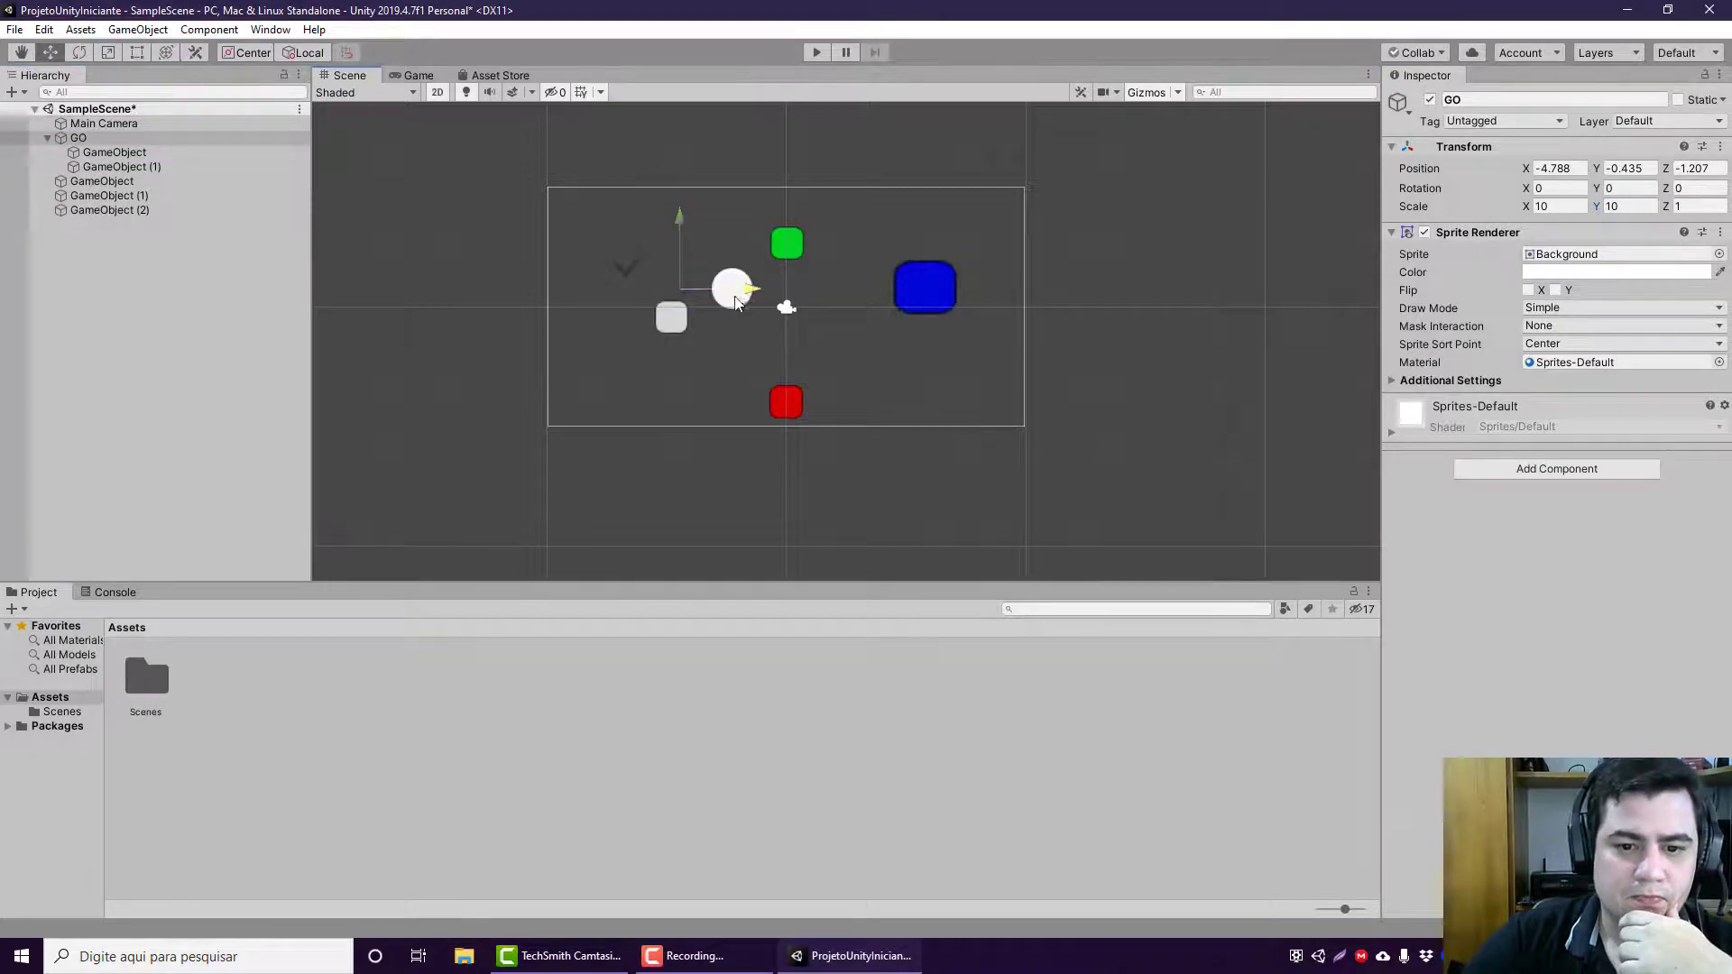
{"action": "left_click_drag", "start_coordinate": [736, 303], "coordinate": [695, 303]}
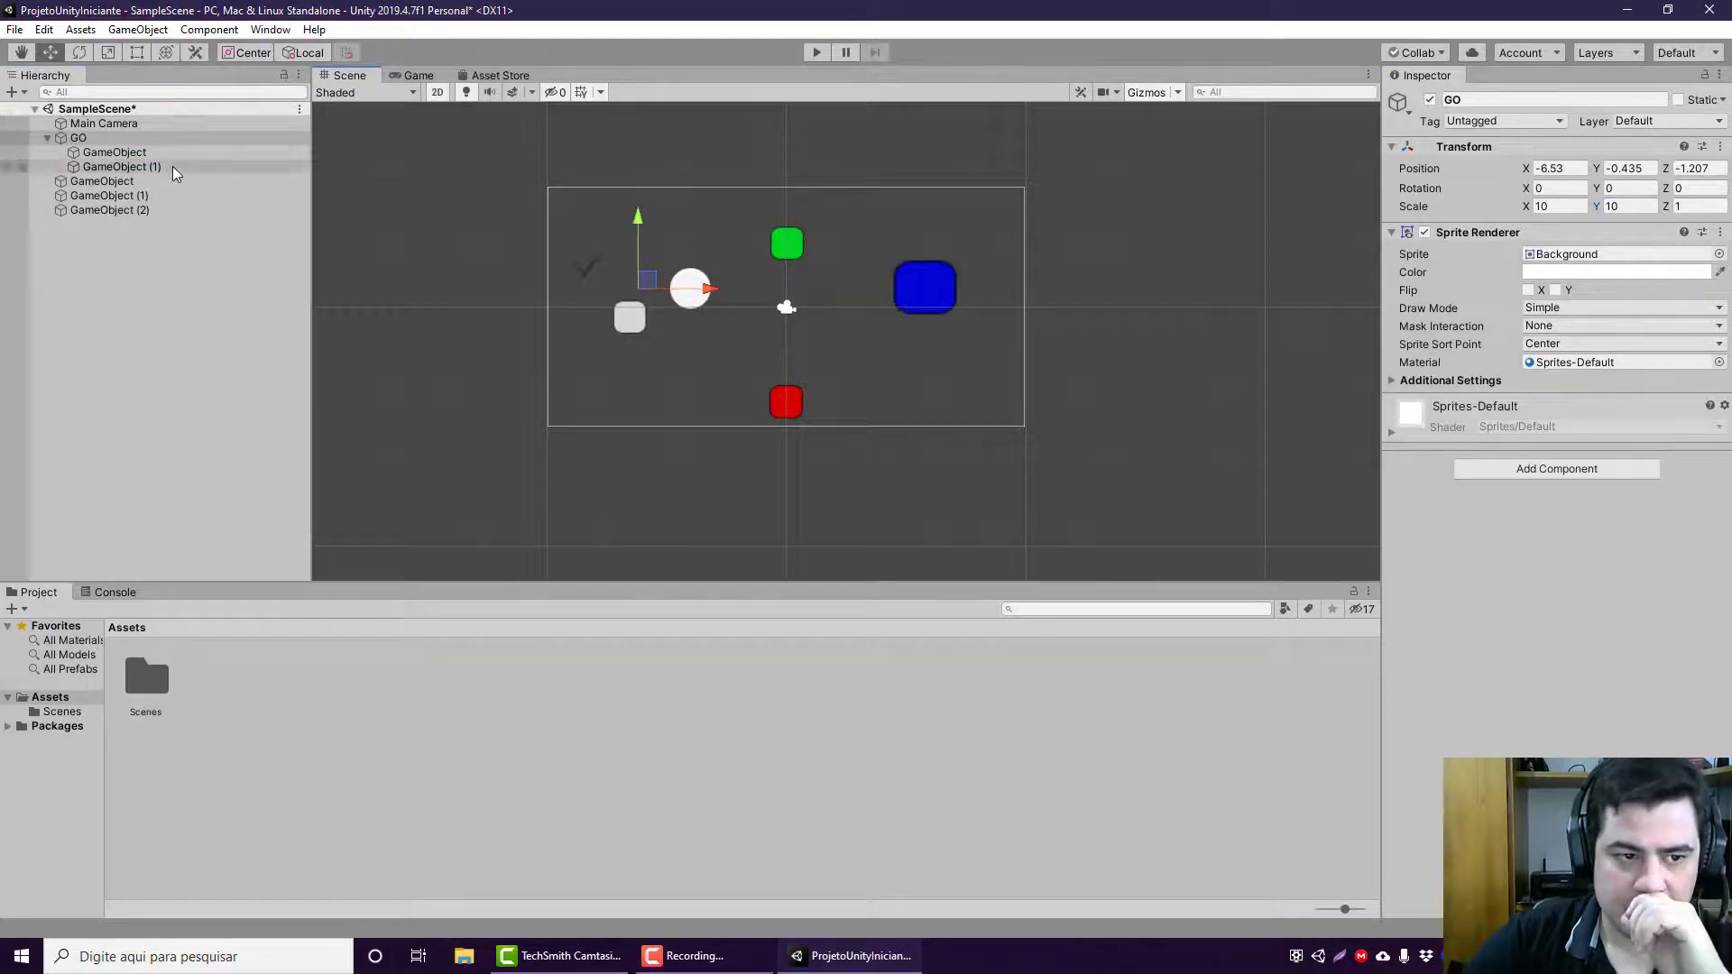
{"action": "left_click", "coordinate": [250, 114]}
Step: Compare where the Center-mode move gizmo sits for GO and for each of its two children
{"action": "left_click", "coordinate": [219, 150]}
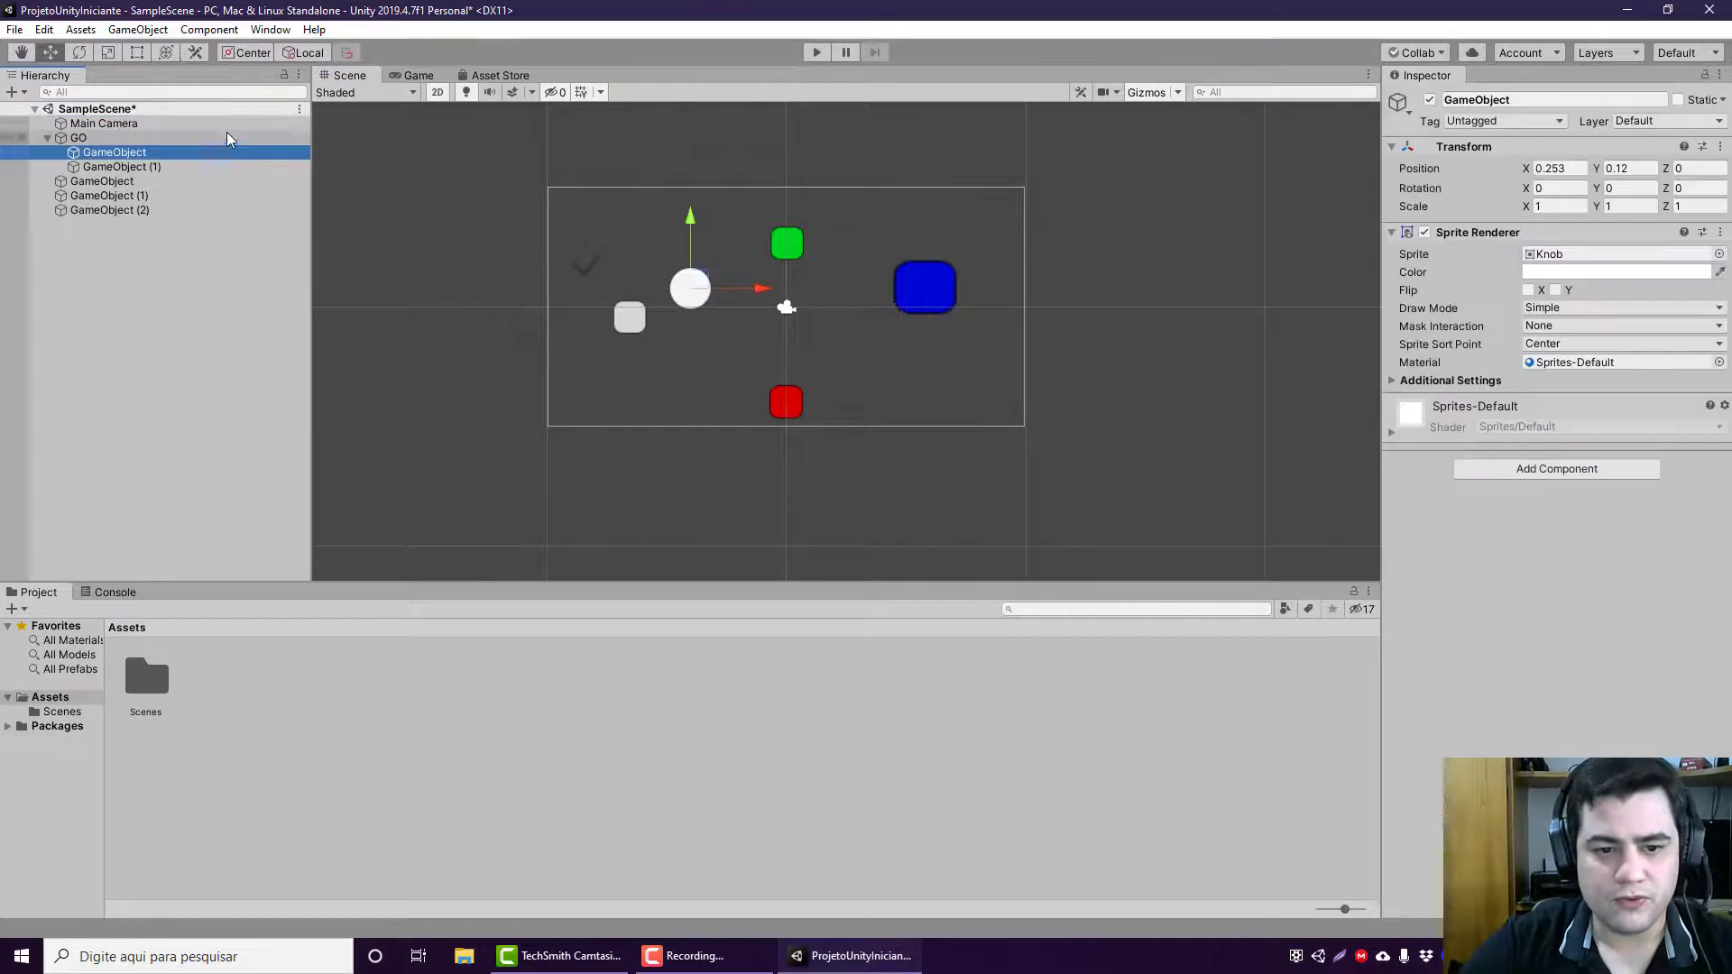
{"action": "left_click", "coordinate": [226, 137]}
{"action": "left_click", "coordinate": [218, 153]}
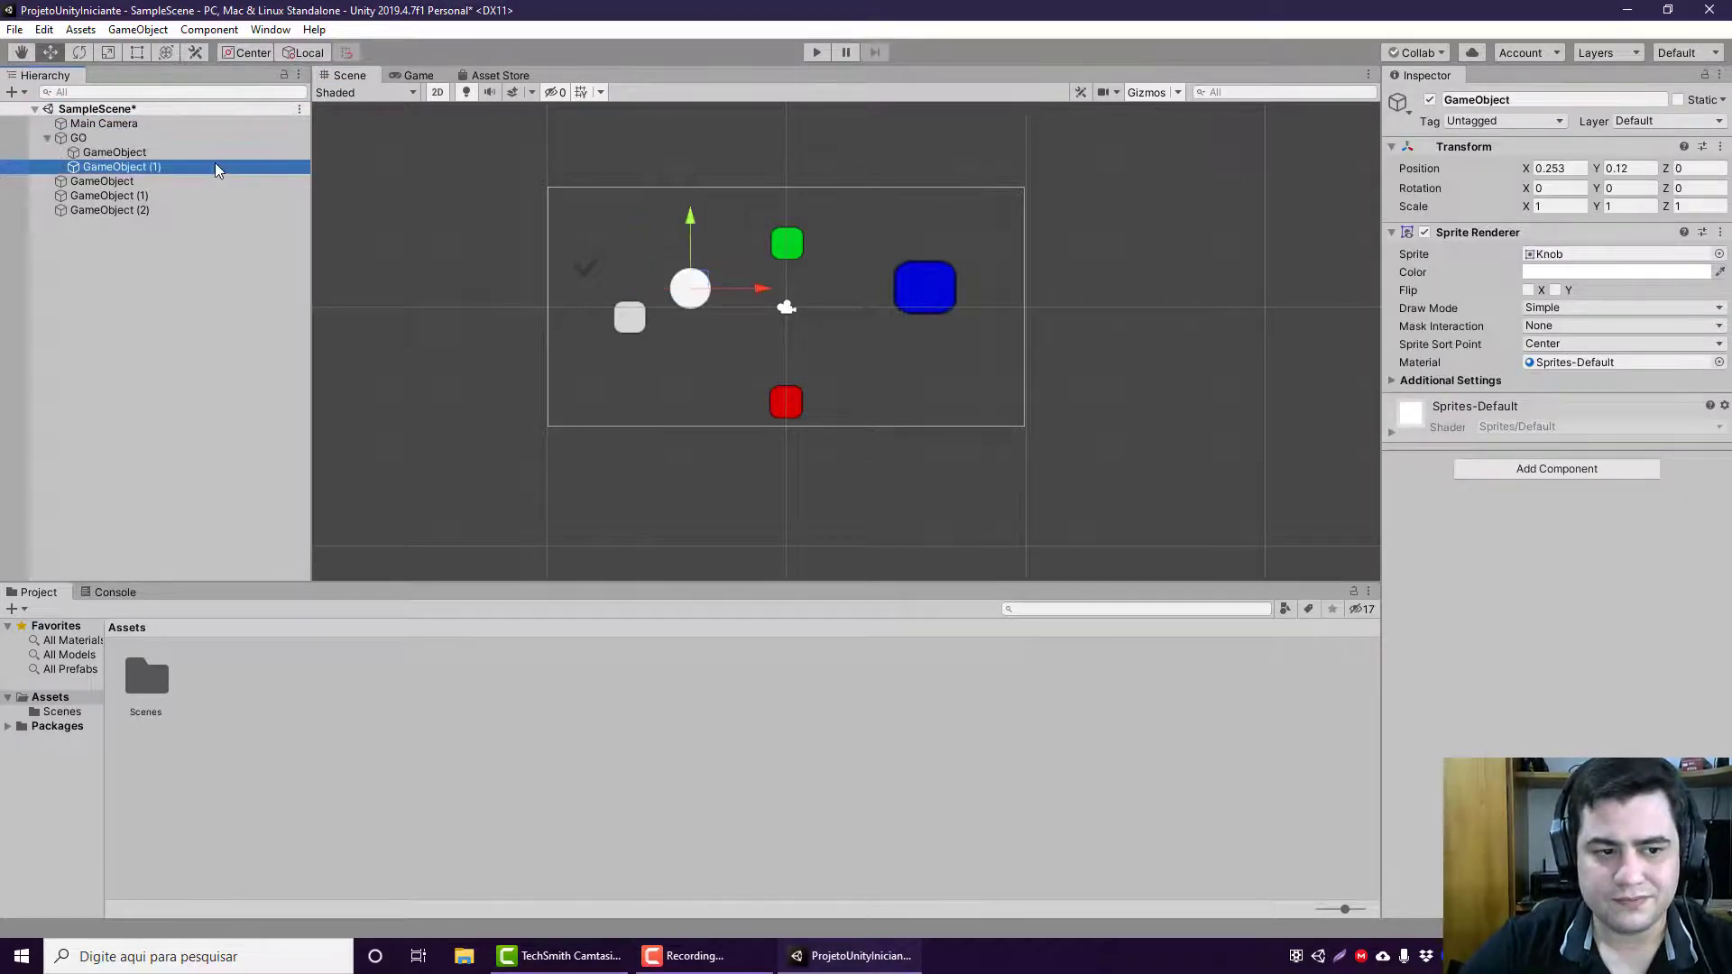
{"action": "left_click", "coordinate": [215, 164]}
{"action": "left_click", "coordinate": [218, 152]}
{"action": "left_click", "coordinate": [224, 139]}
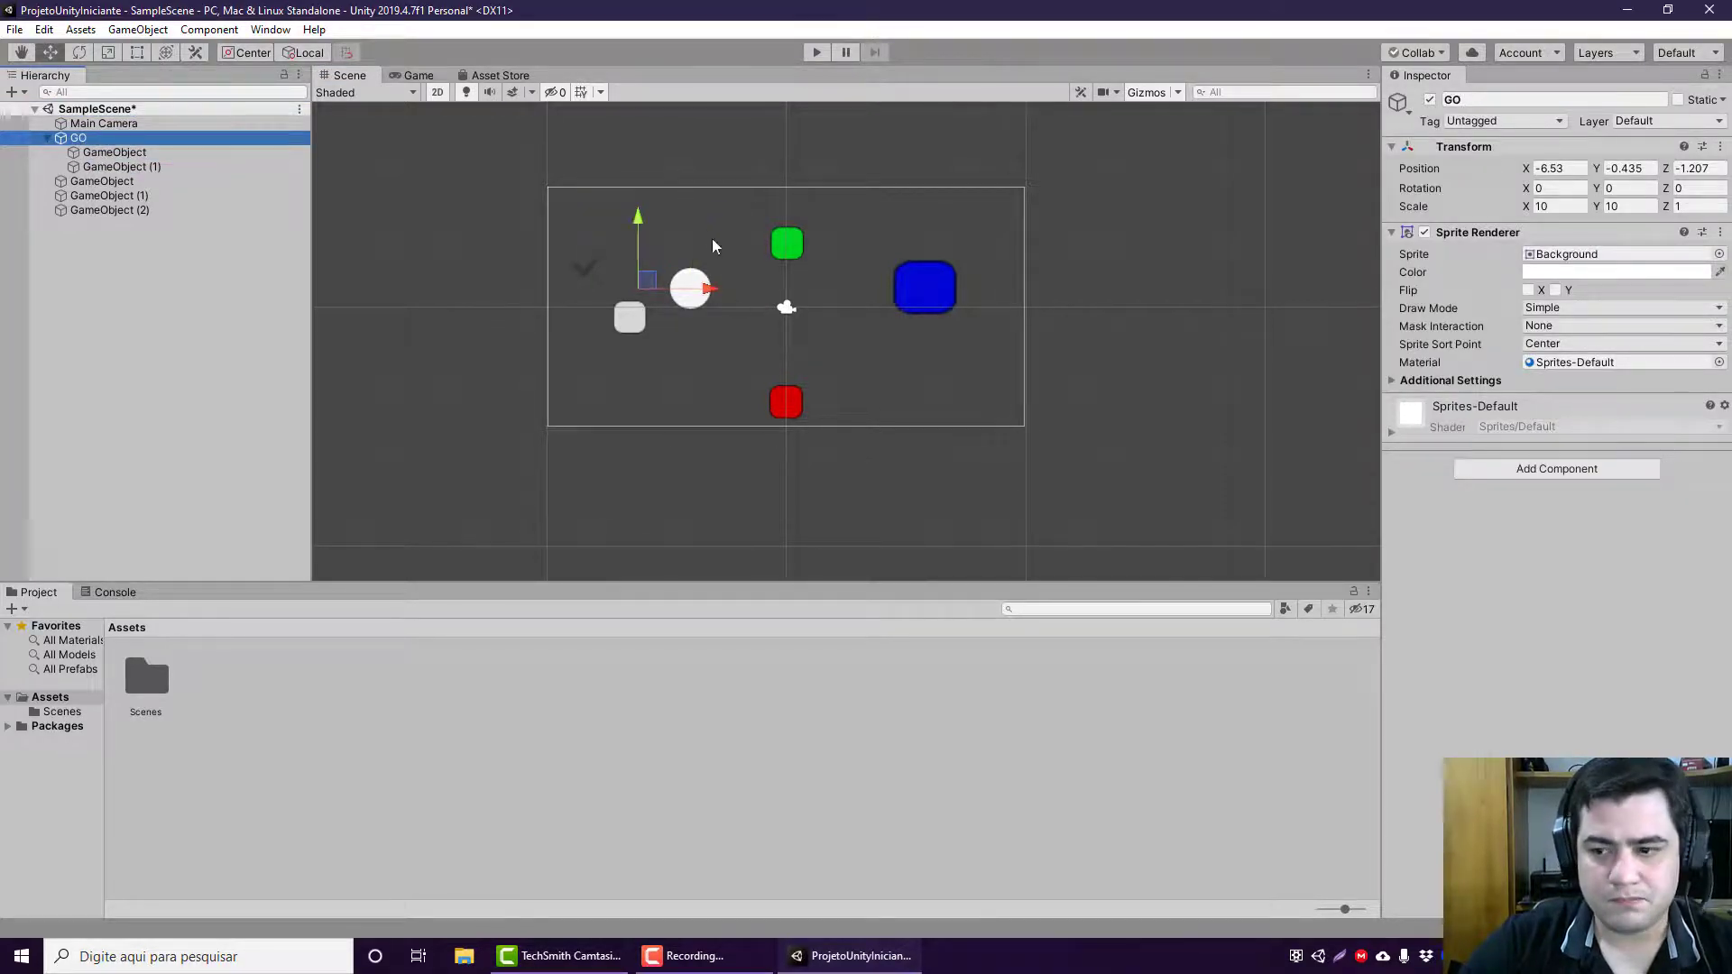
{"action": "left_click", "coordinate": [171, 166]}
{"action": "left_click", "coordinate": [172, 142]}
{"action": "left_click", "coordinate": [177, 168]}
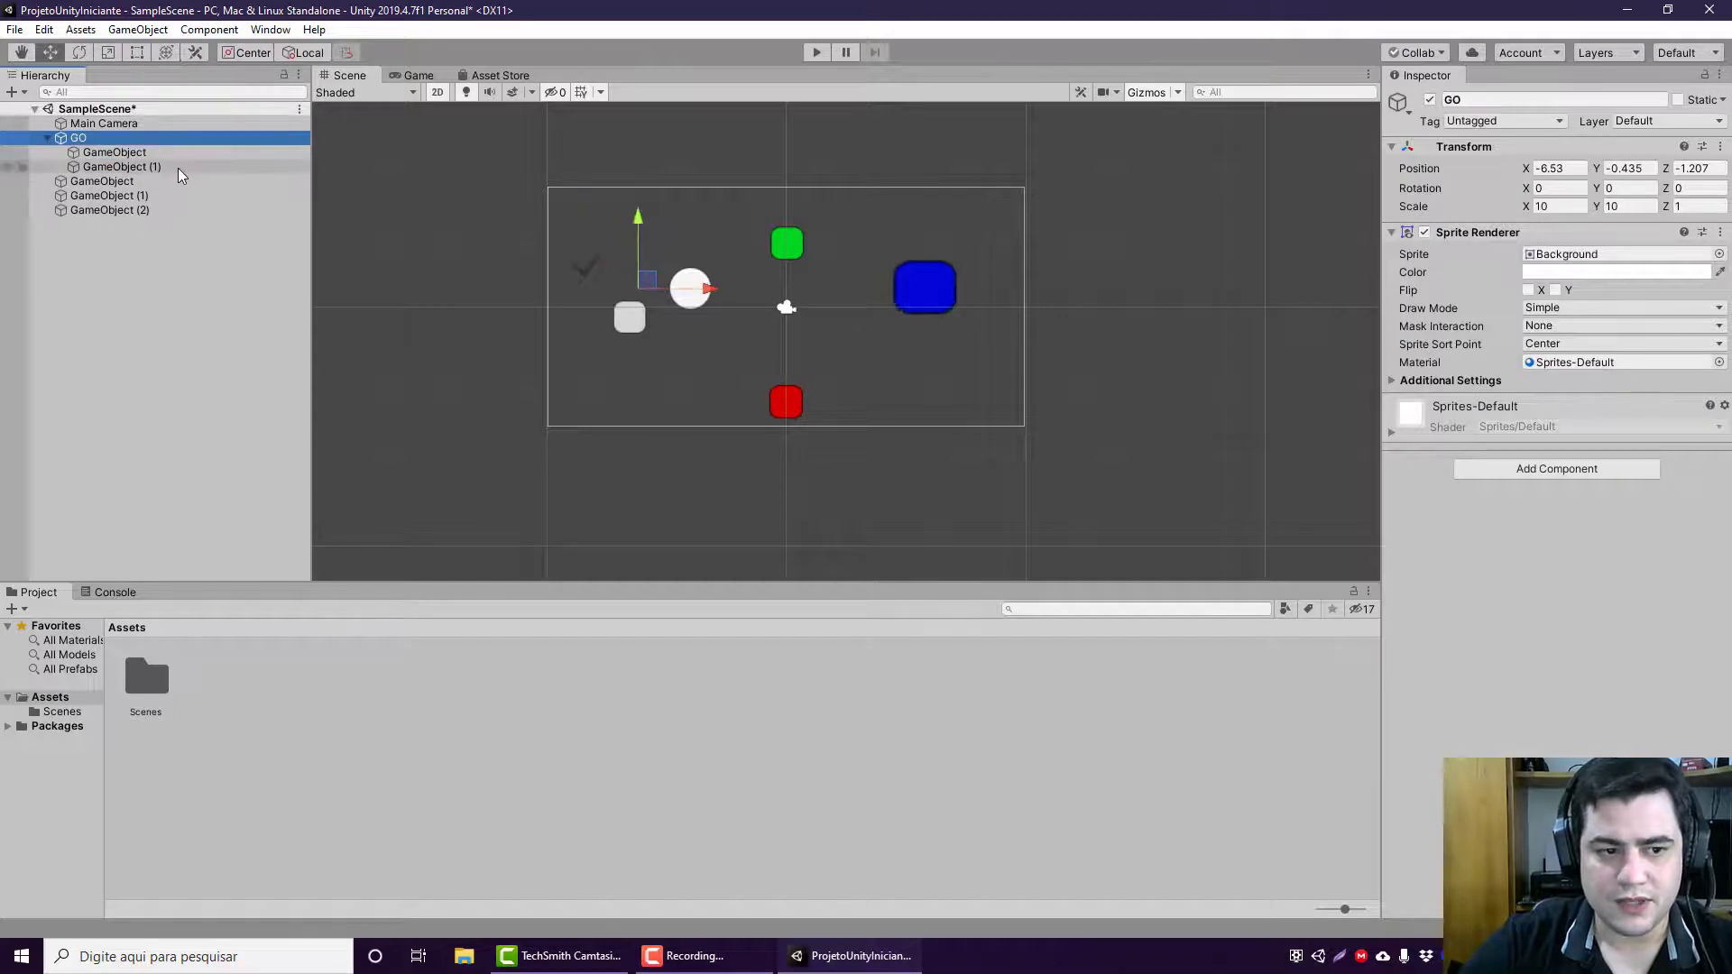
{"action": "left_click", "coordinate": [140, 153]}
{"action": "left_click", "coordinate": [142, 140]}
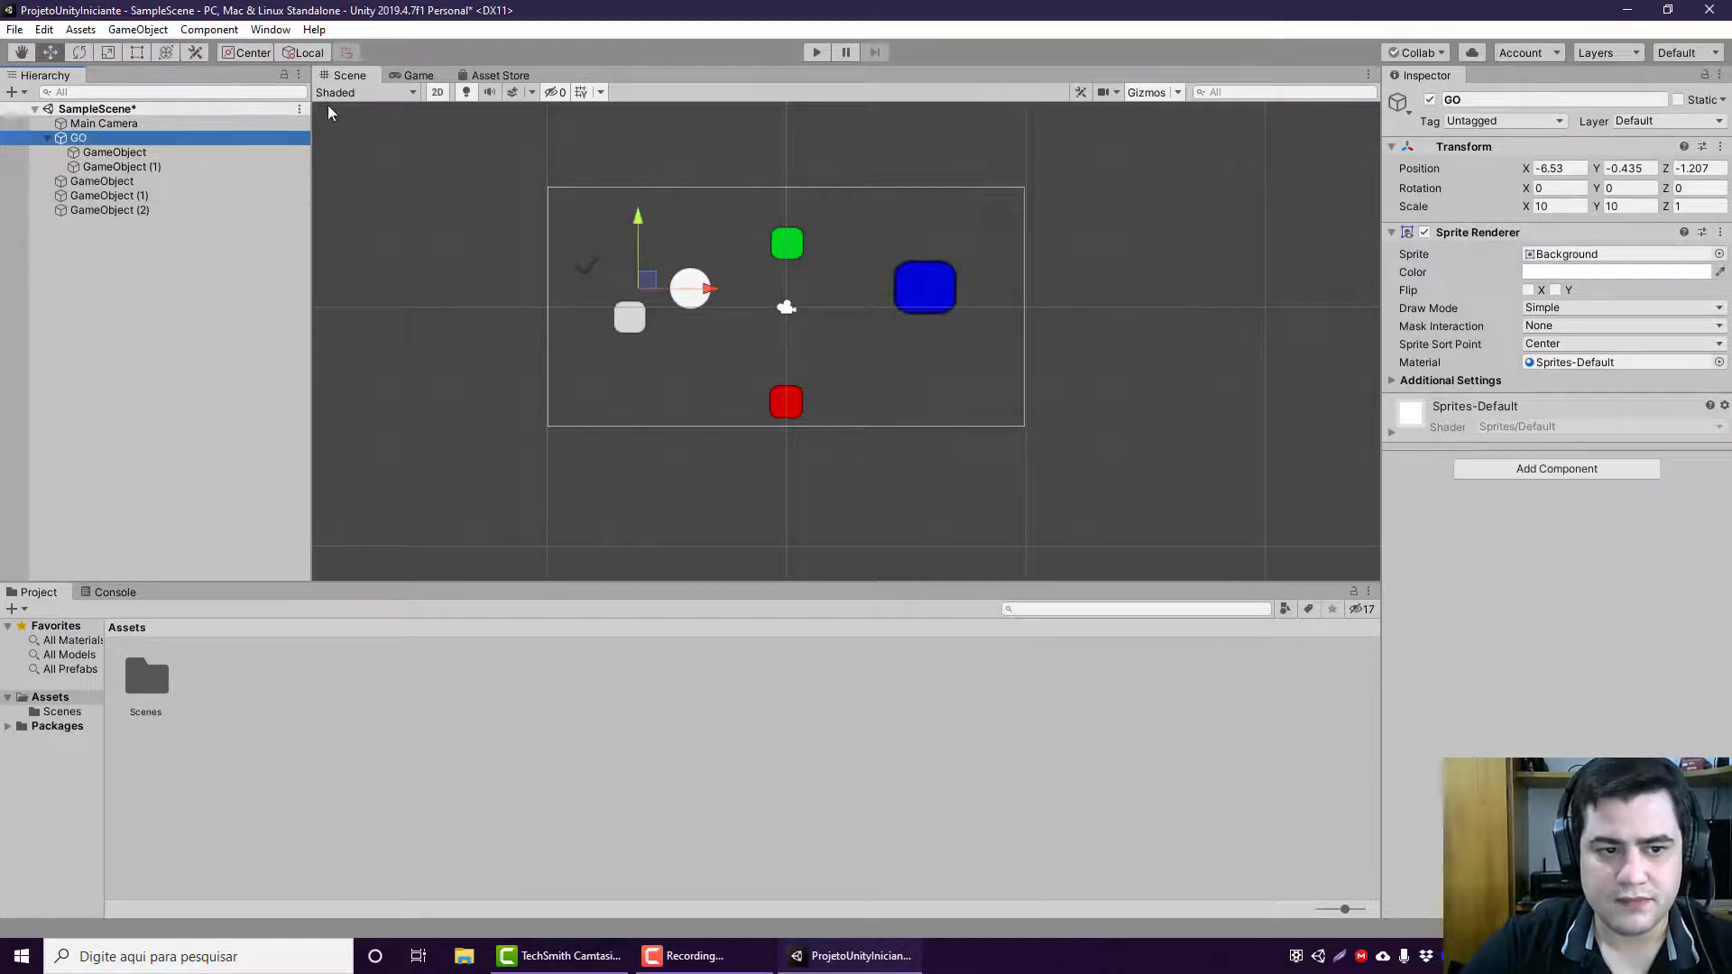
Step: Toggle the gizmo handle position between Pivot and Center for comparison, and leave it set to Pivot with GO selected
{"action": "left_click", "coordinate": [251, 53]}
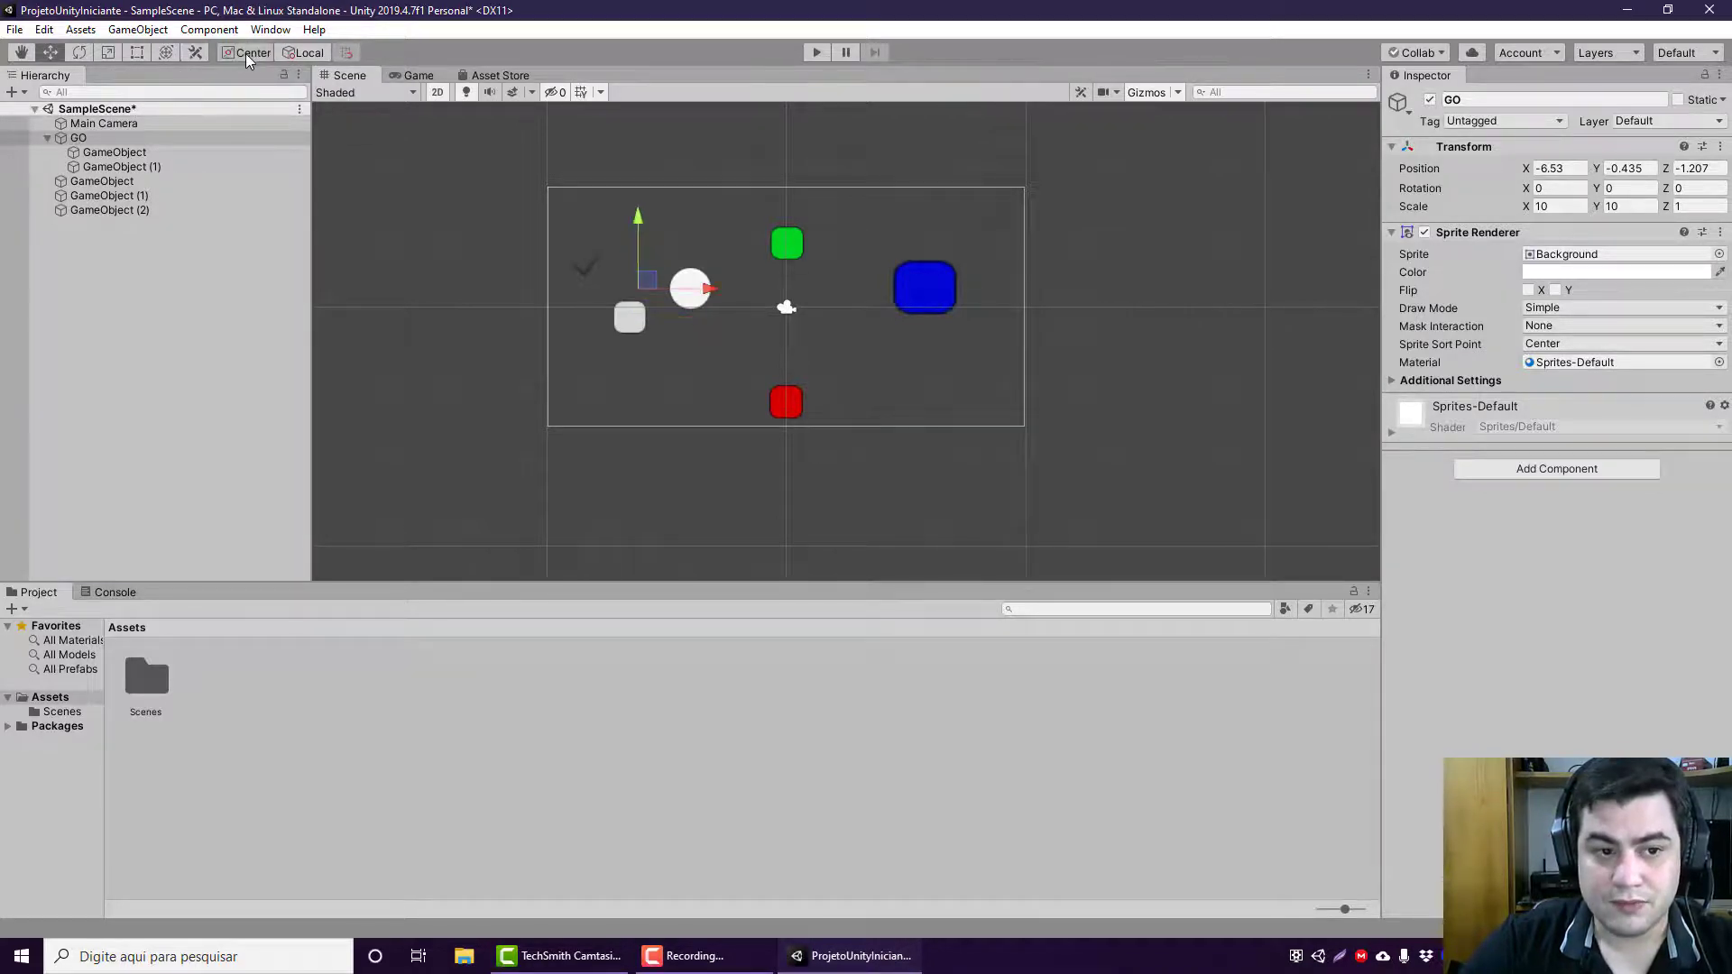
{"action": "left_click", "coordinate": [245, 54]}
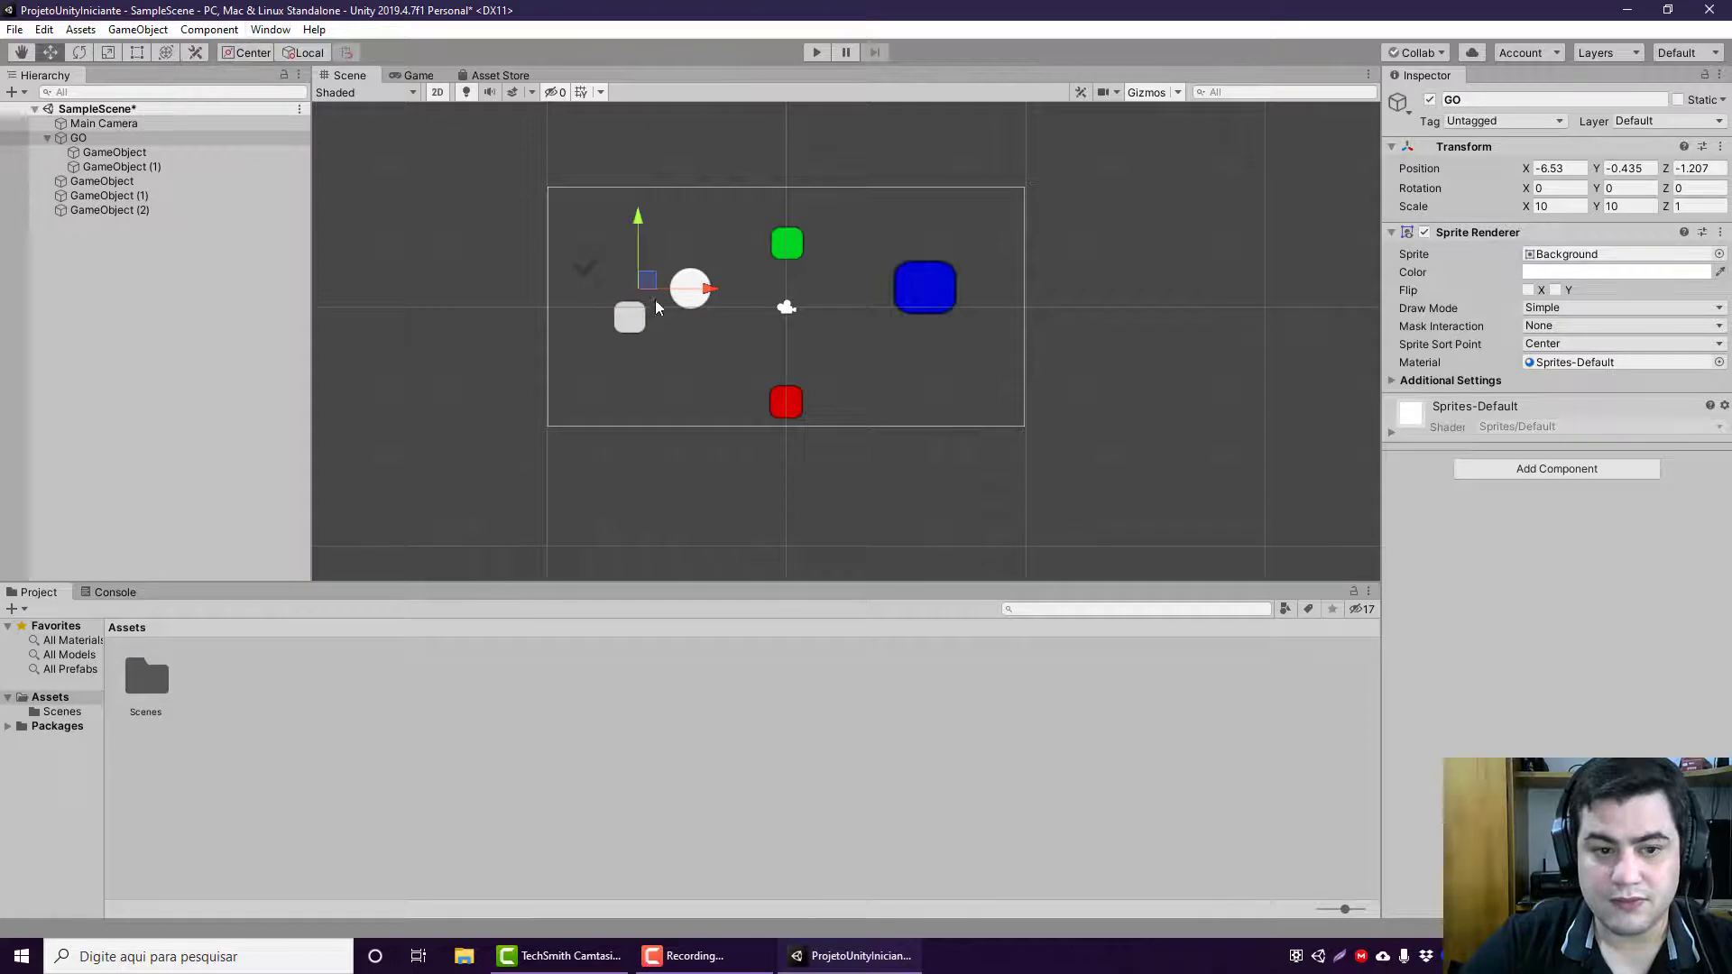
{"action": "left_click", "coordinate": [182, 150]}
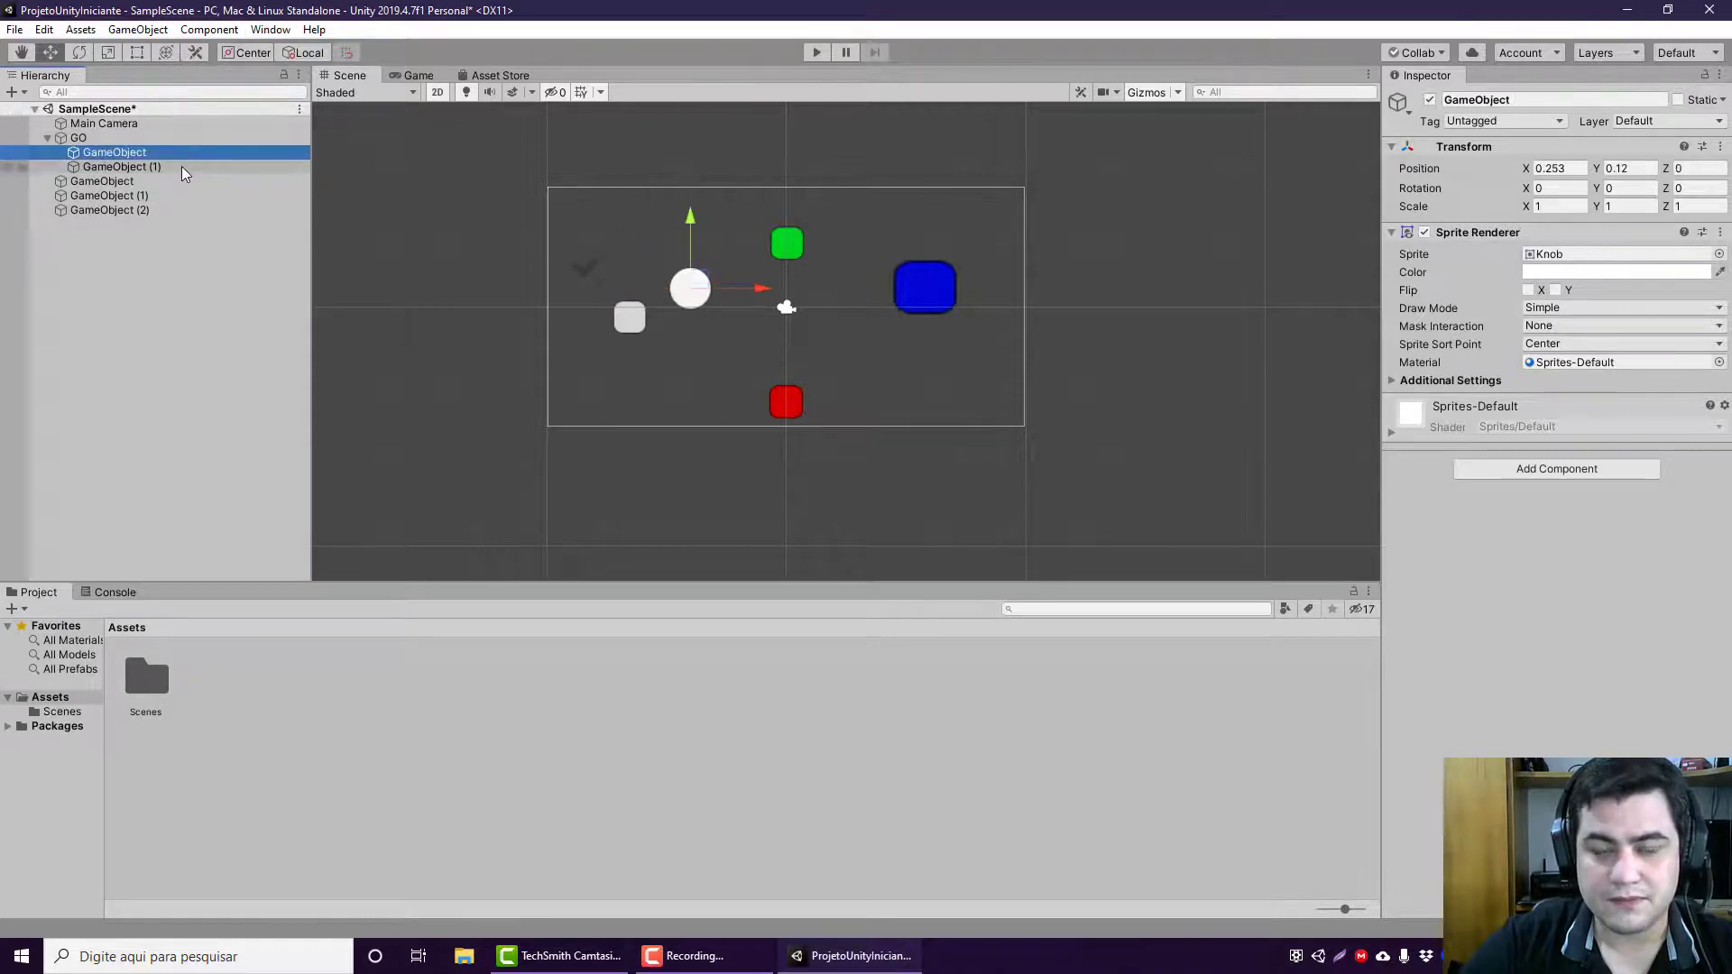
{"action": "left_click", "coordinate": [137, 138]}
{"action": "left_click", "coordinate": [238, 54]}
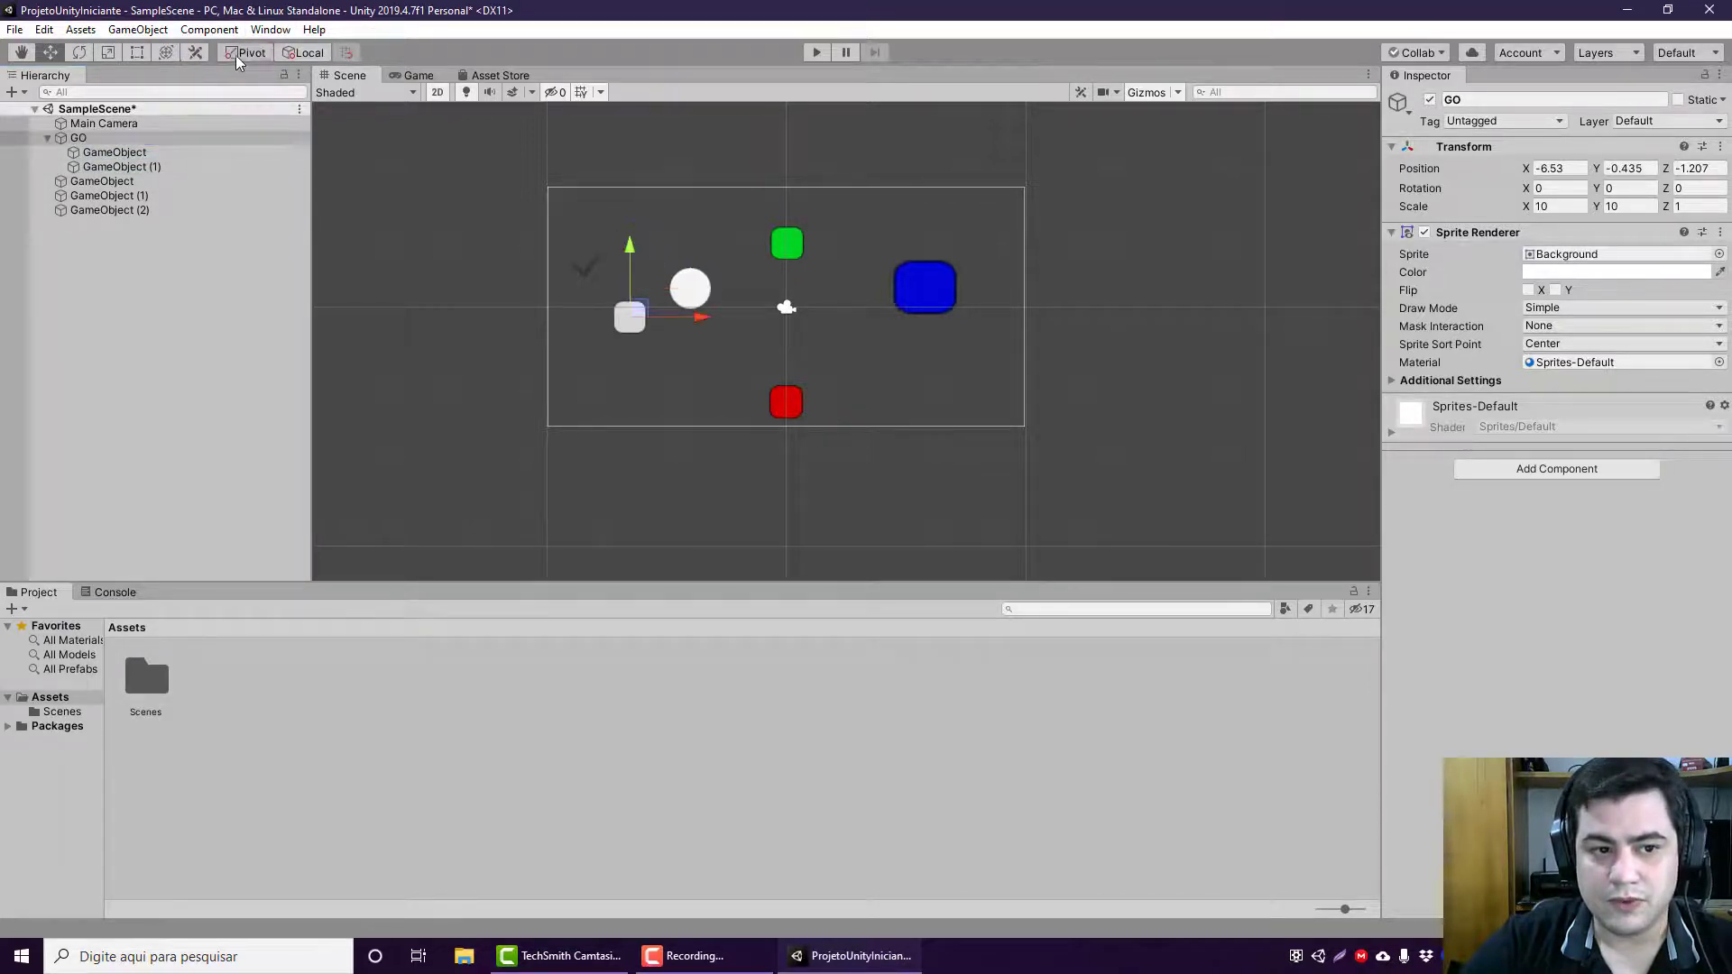
Step: Examine where the Pivot-mode move gizmo sits for GO, its children and the red sprite
{"action": "left_click", "coordinate": [164, 149]}
{"action": "left_click", "coordinate": [161, 169]}
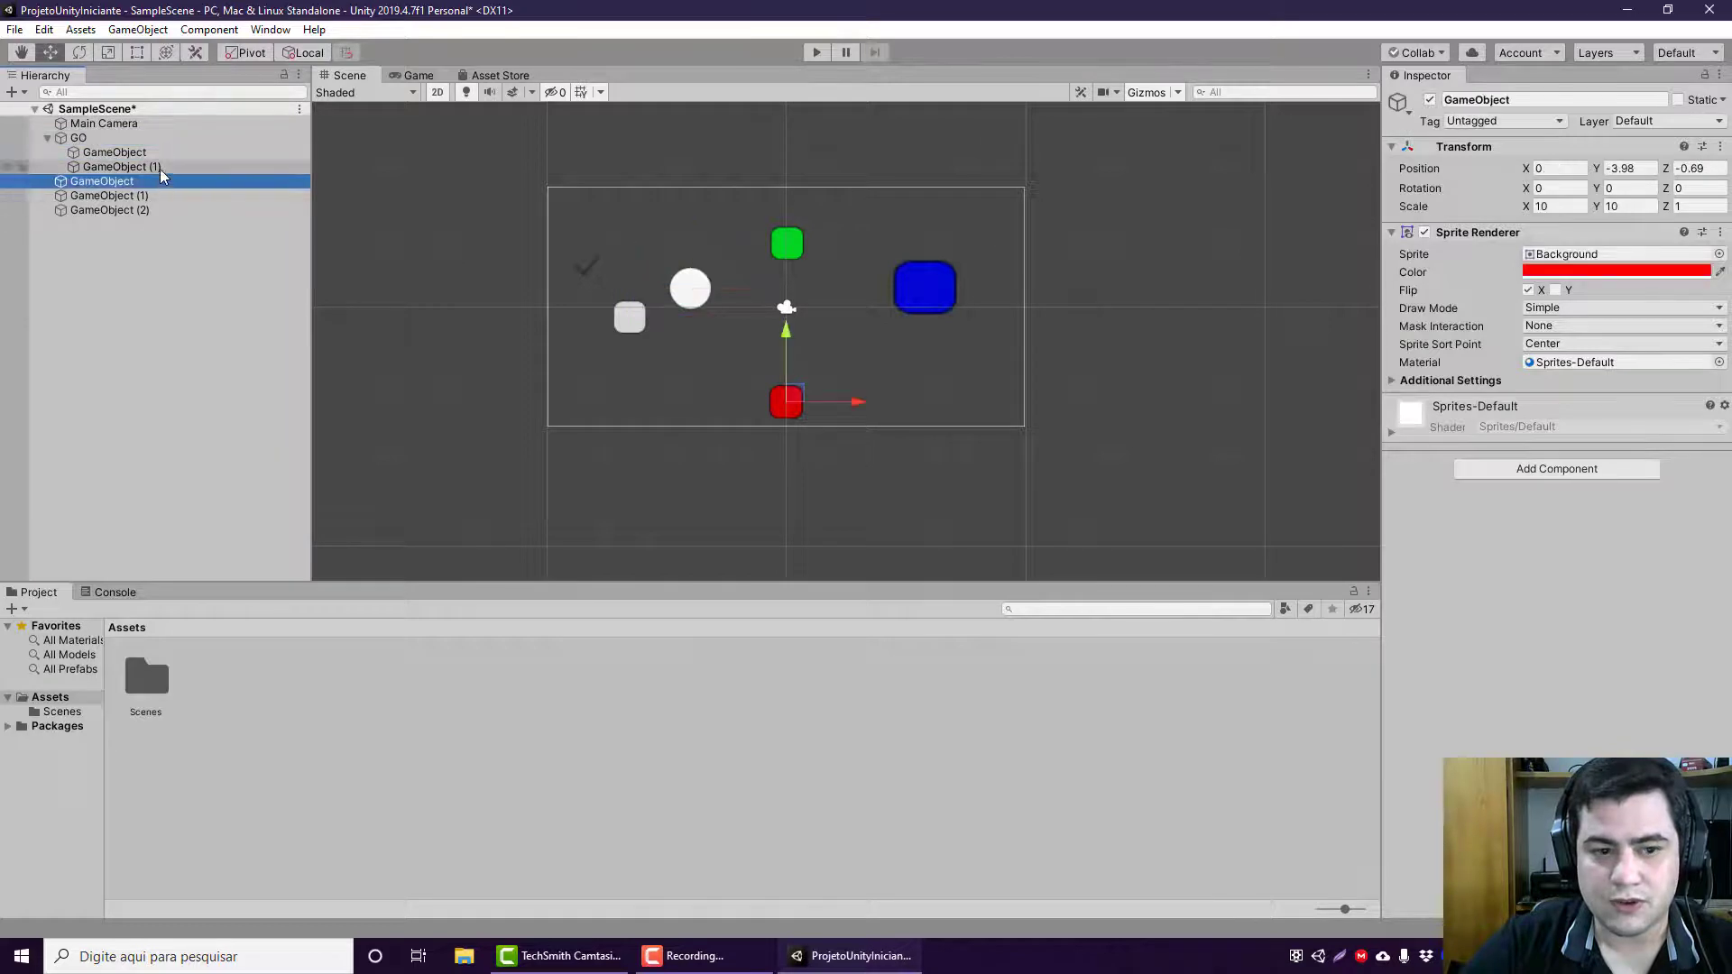
{"action": "left_click", "coordinate": [168, 151]}
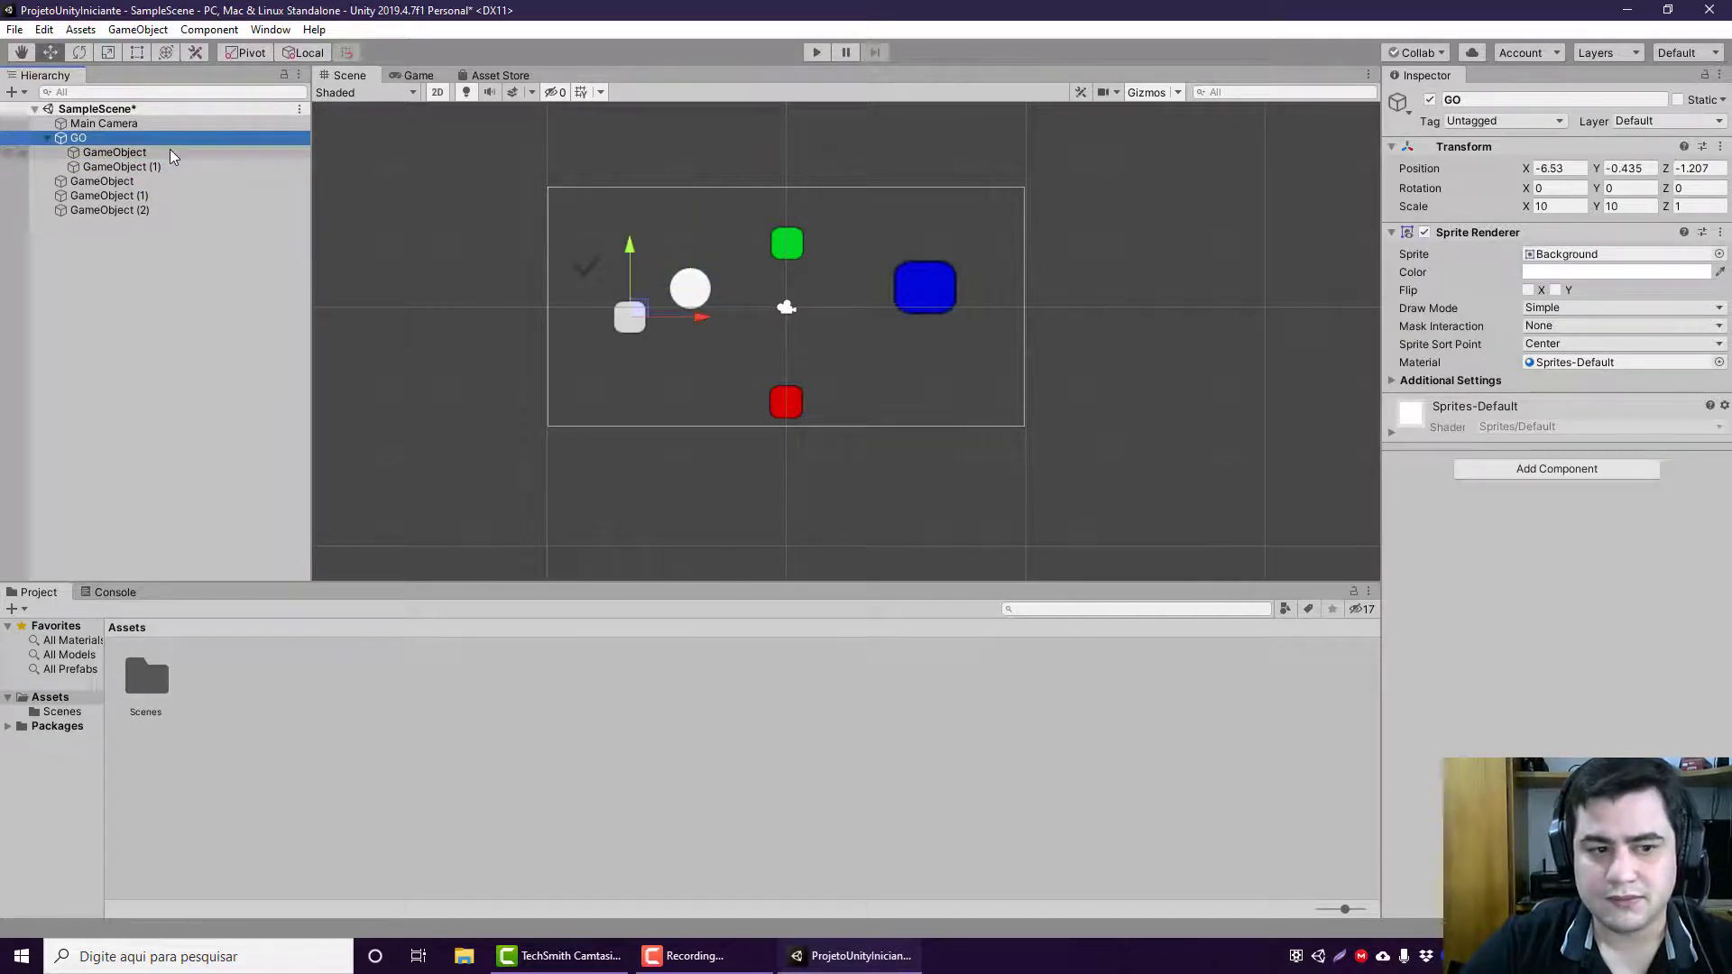
{"action": "left_click", "coordinate": [170, 164]}
{"action": "left_click", "coordinate": [163, 151]}
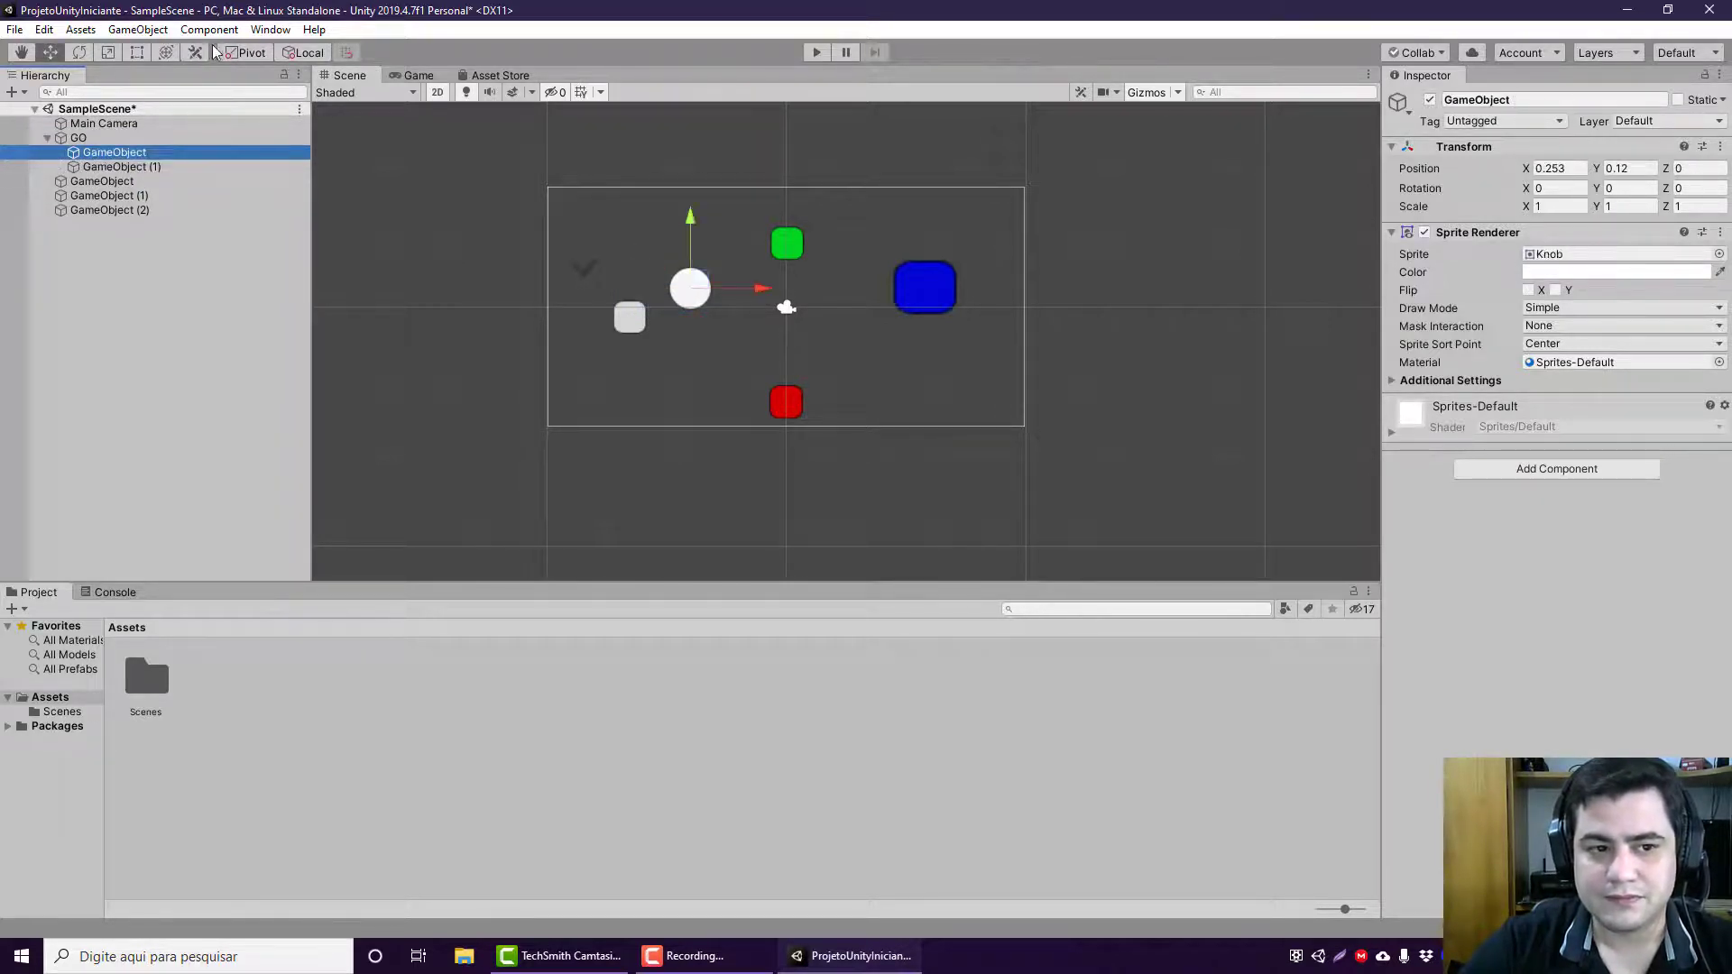
Step: Switch the handle position to Center and compare where the move gizmo sits for the red sprite, both GO children and GO
{"action": "left_click", "coordinate": [246, 52]}
{"action": "left_click", "coordinate": [143, 180]}
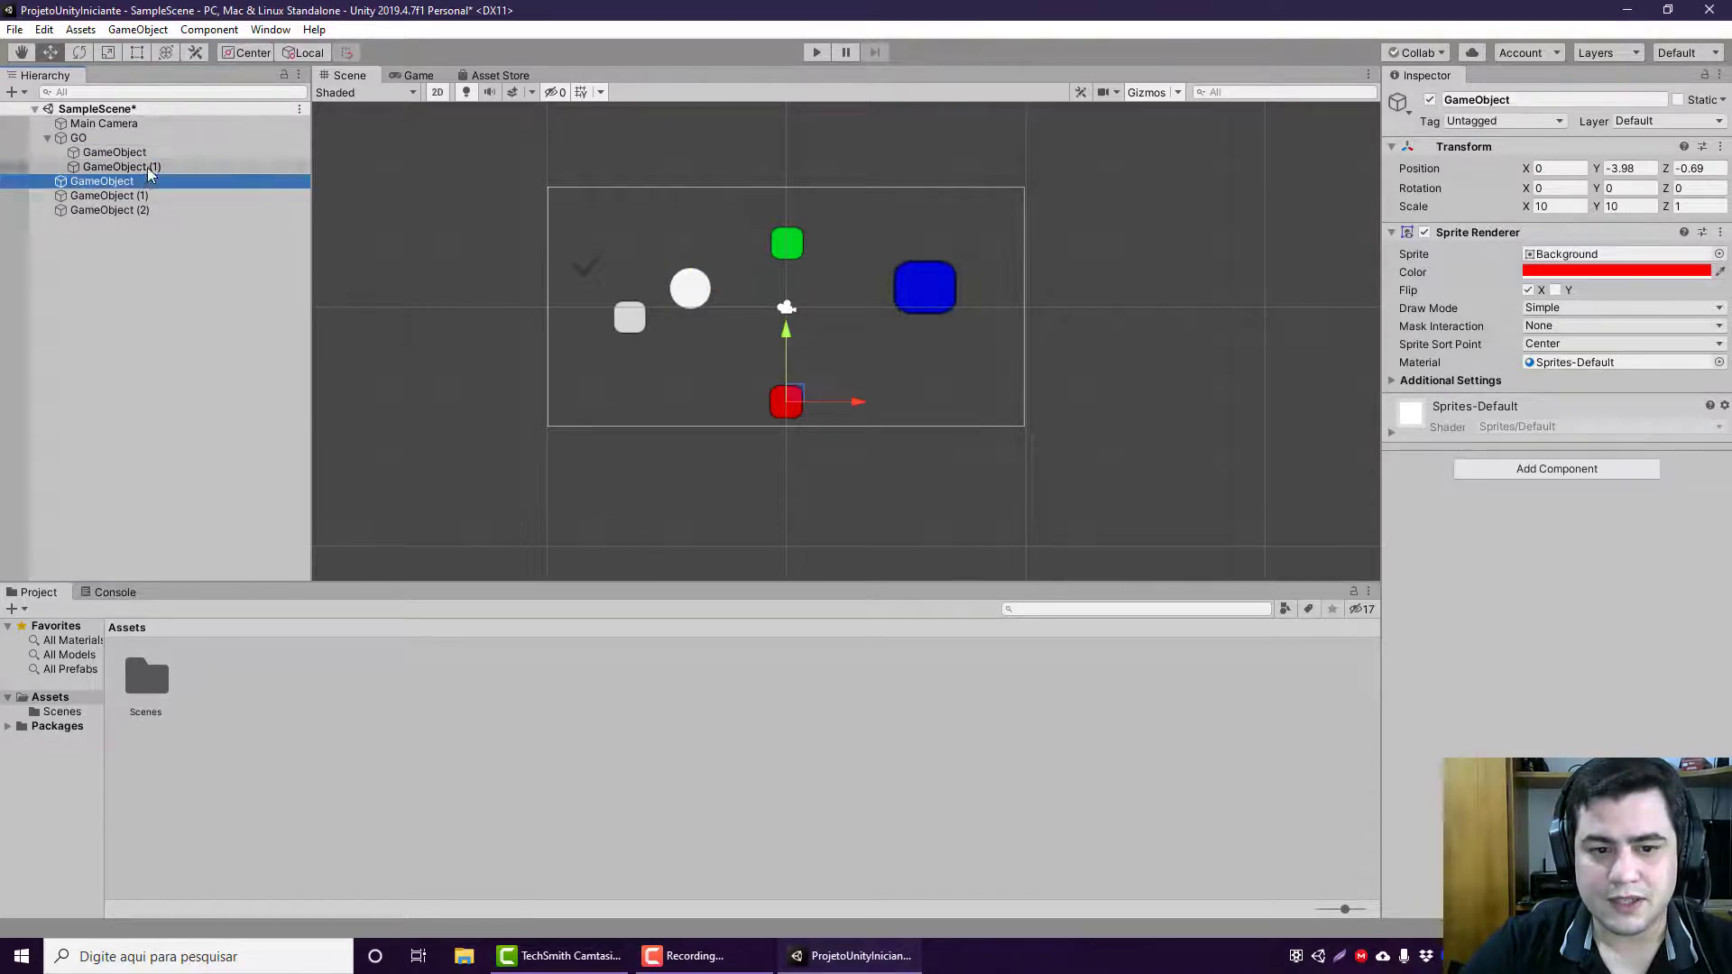
{"action": "left_click", "coordinate": [158, 166]}
{"action": "left_click", "coordinate": [159, 151]}
{"action": "left_click", "coordinate": [155, 165]}
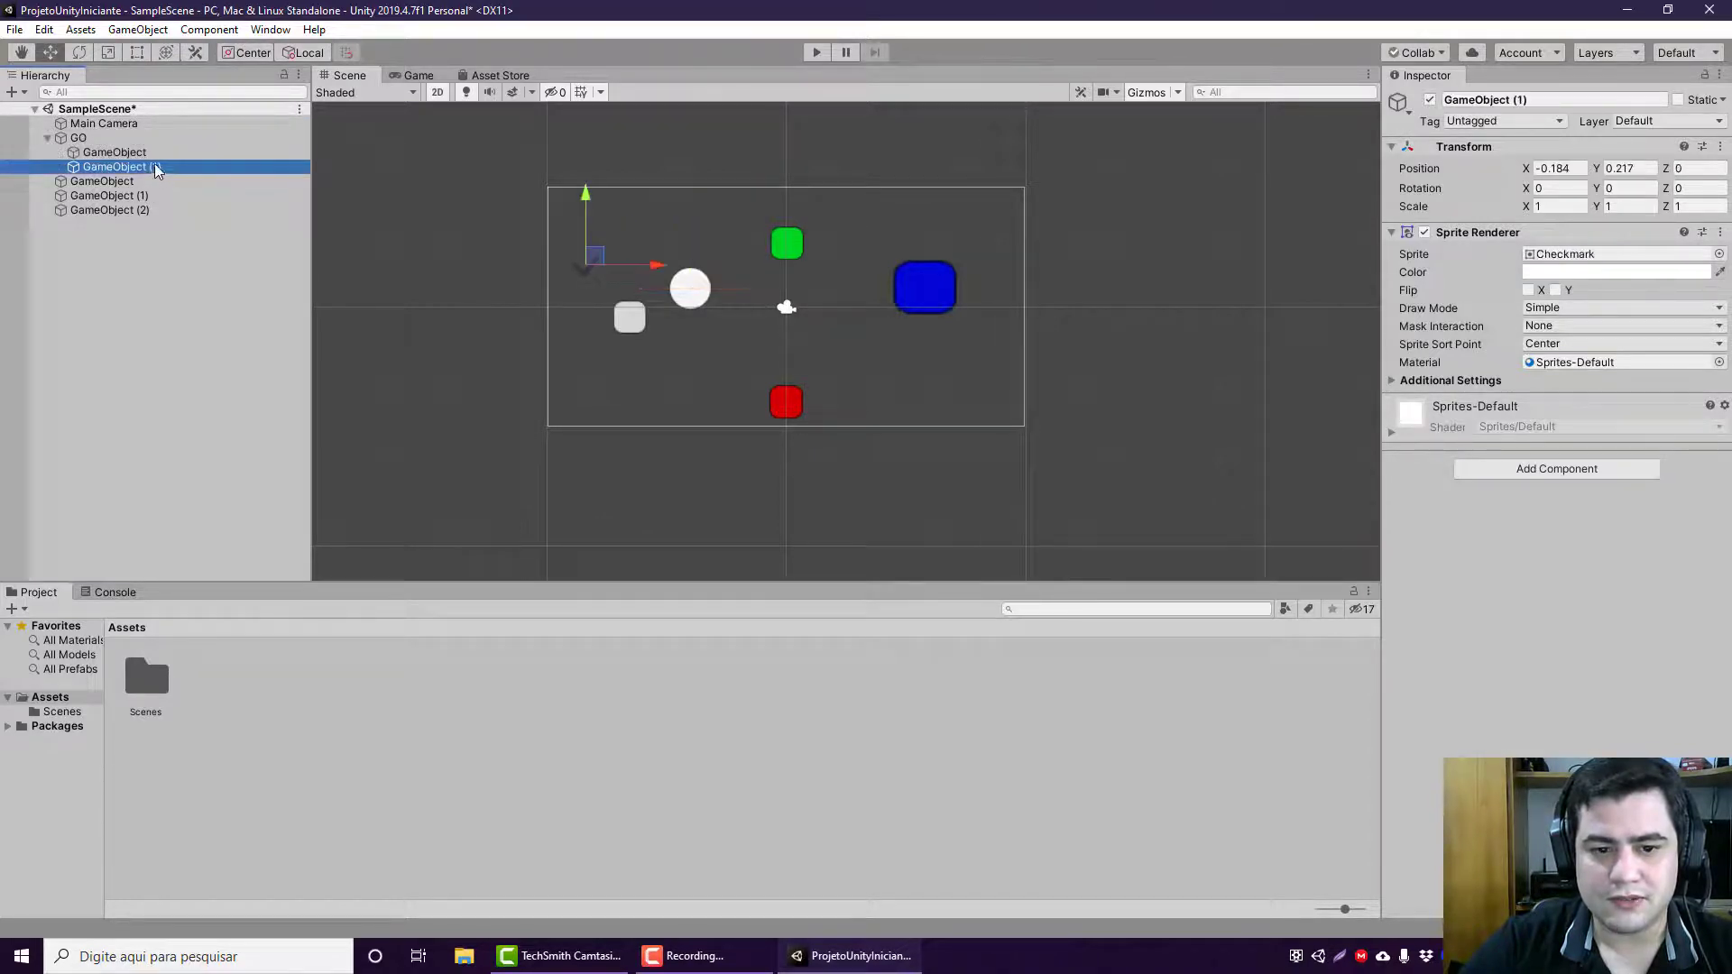
{"action": "left_click", "coordinate": [155, 154]}
{"action": "left_click", "coordinate": [150, 179]}
{"action": "left_click", "coordinate": [154, 166]}
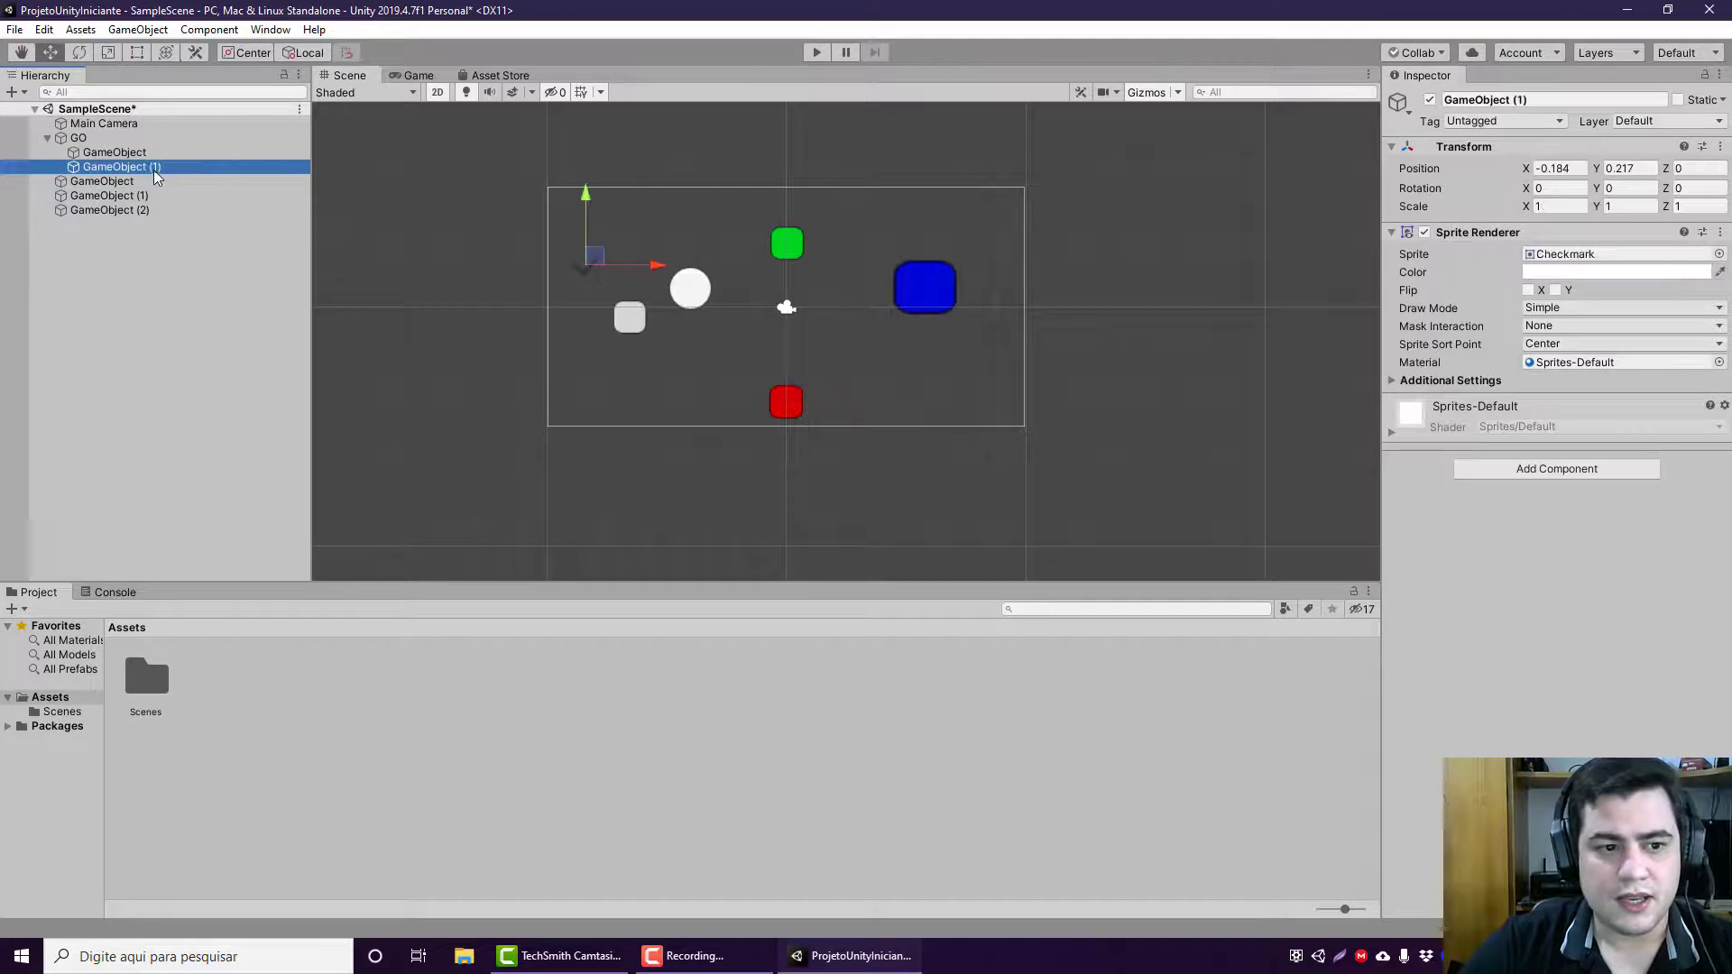
{"action": "left_click", "coordinate": [152, 153]}
{"action": "left_click", "coordinate": [140, 166]}
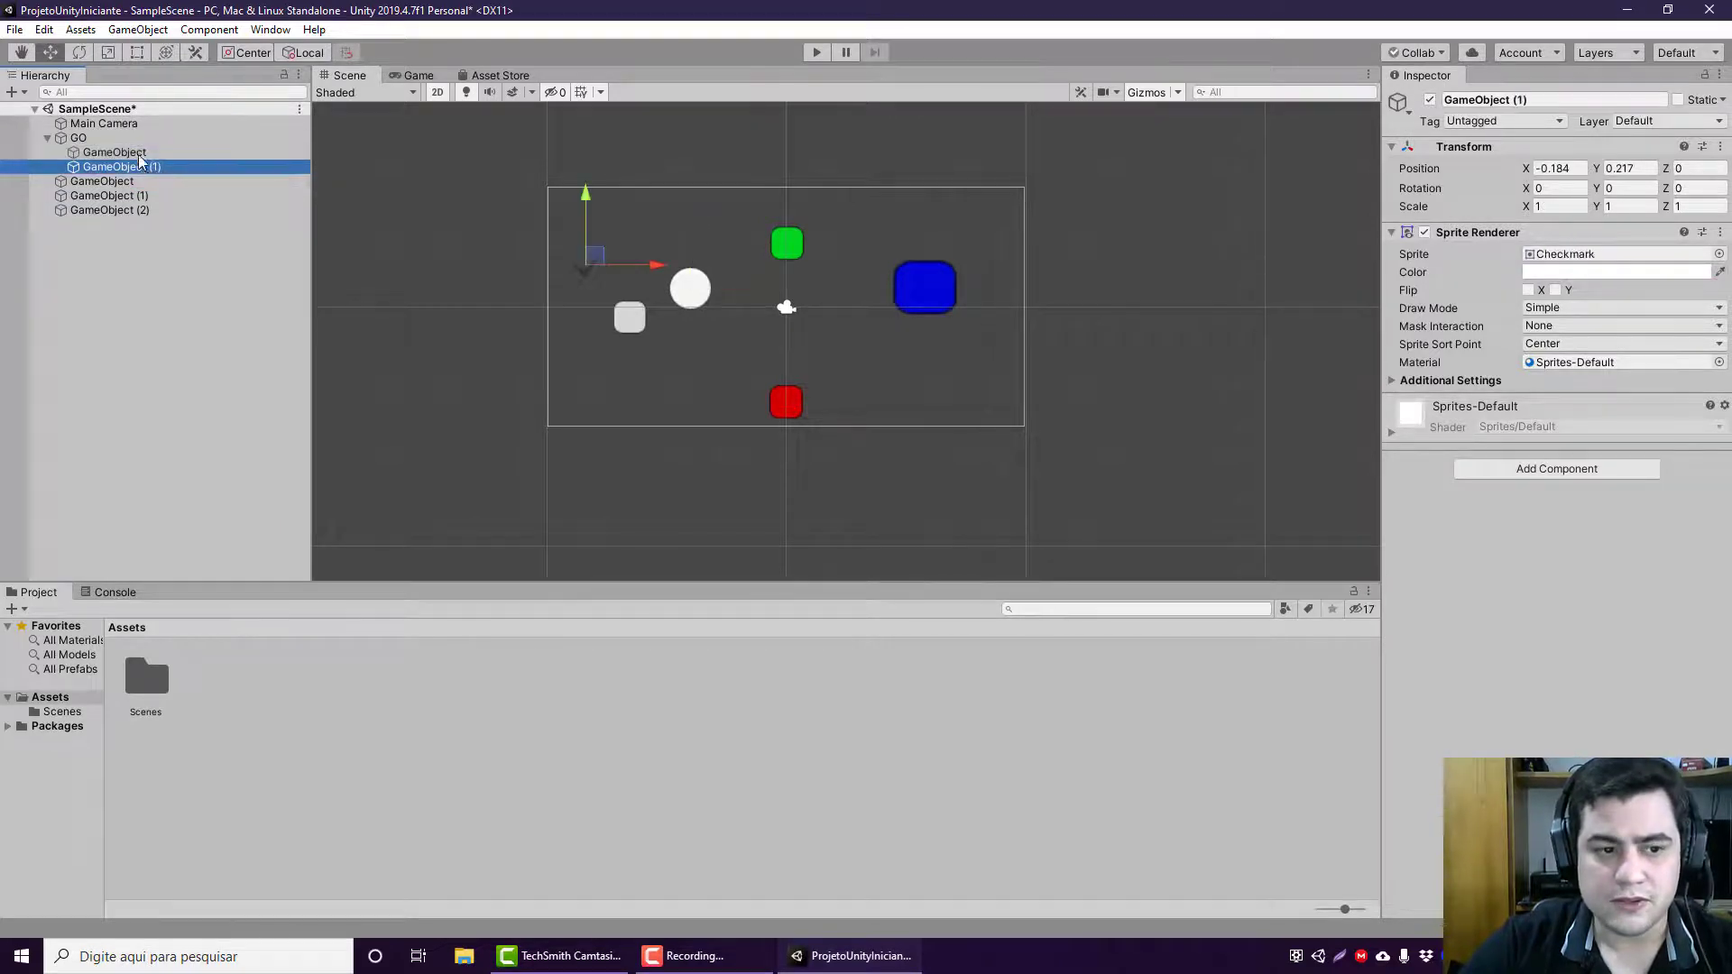
{"action": "left_click", "coordinate": [140, 153]}
{"action": "left_click", "coordinate": [154, 167]}
{"action": "left_click", "coordinate": [155, 153]}
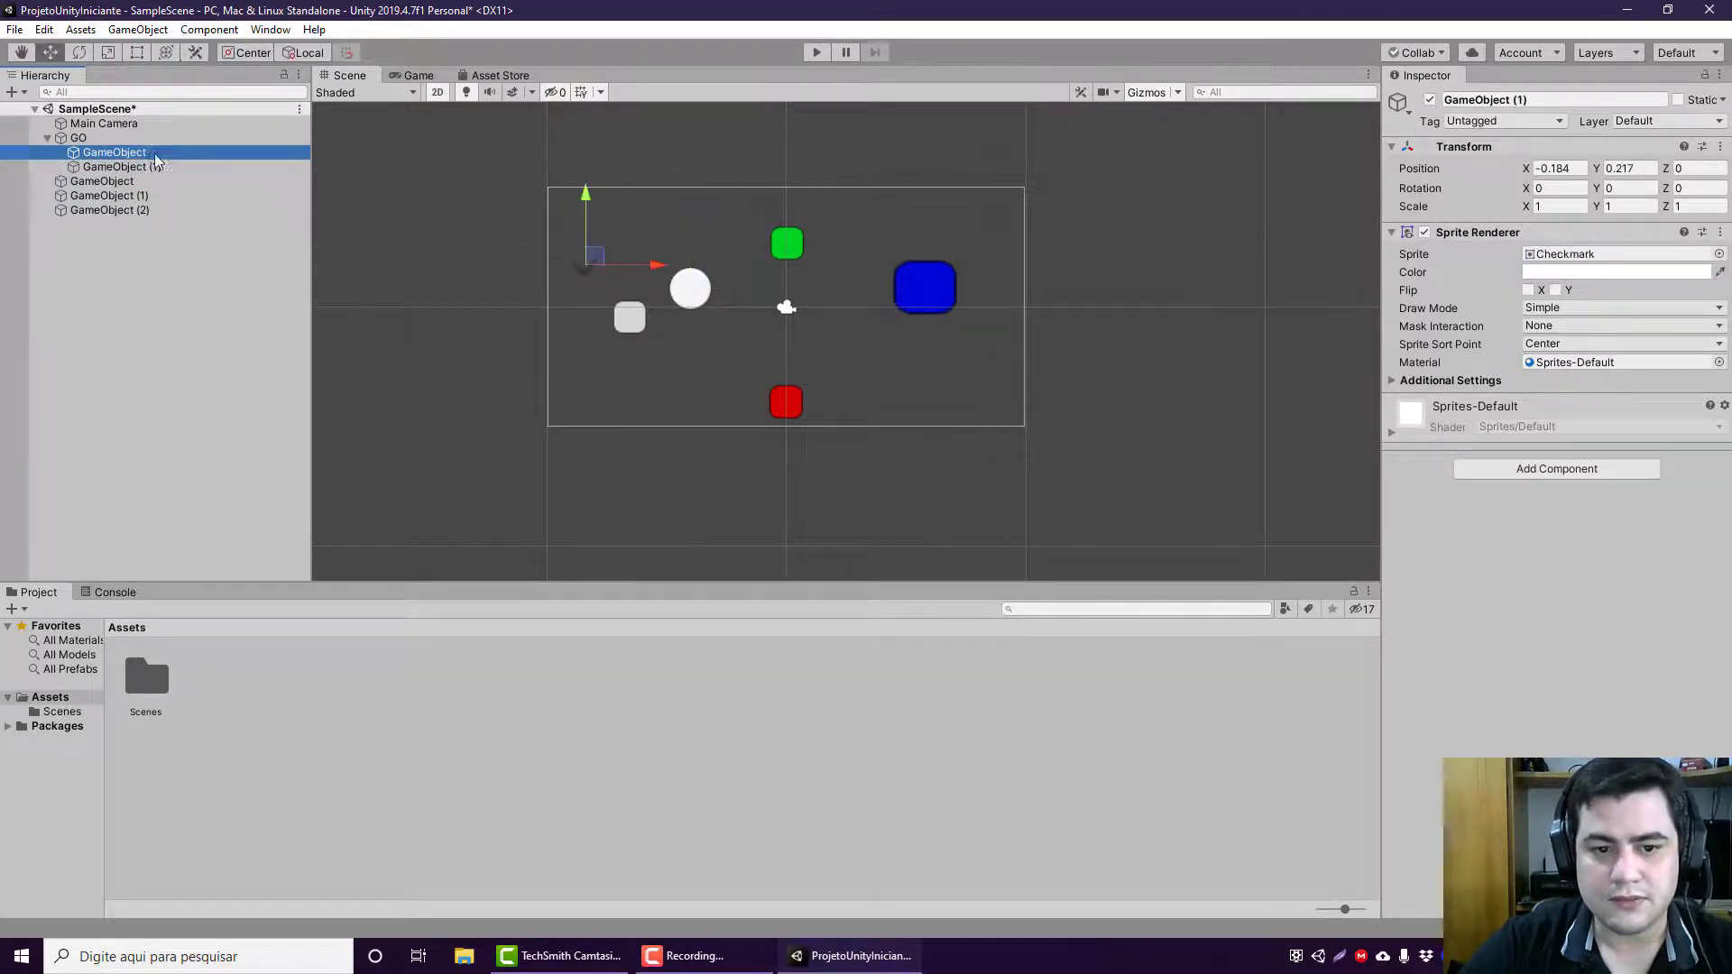
{"action": "left_click", "coordinate": [132, 137]}
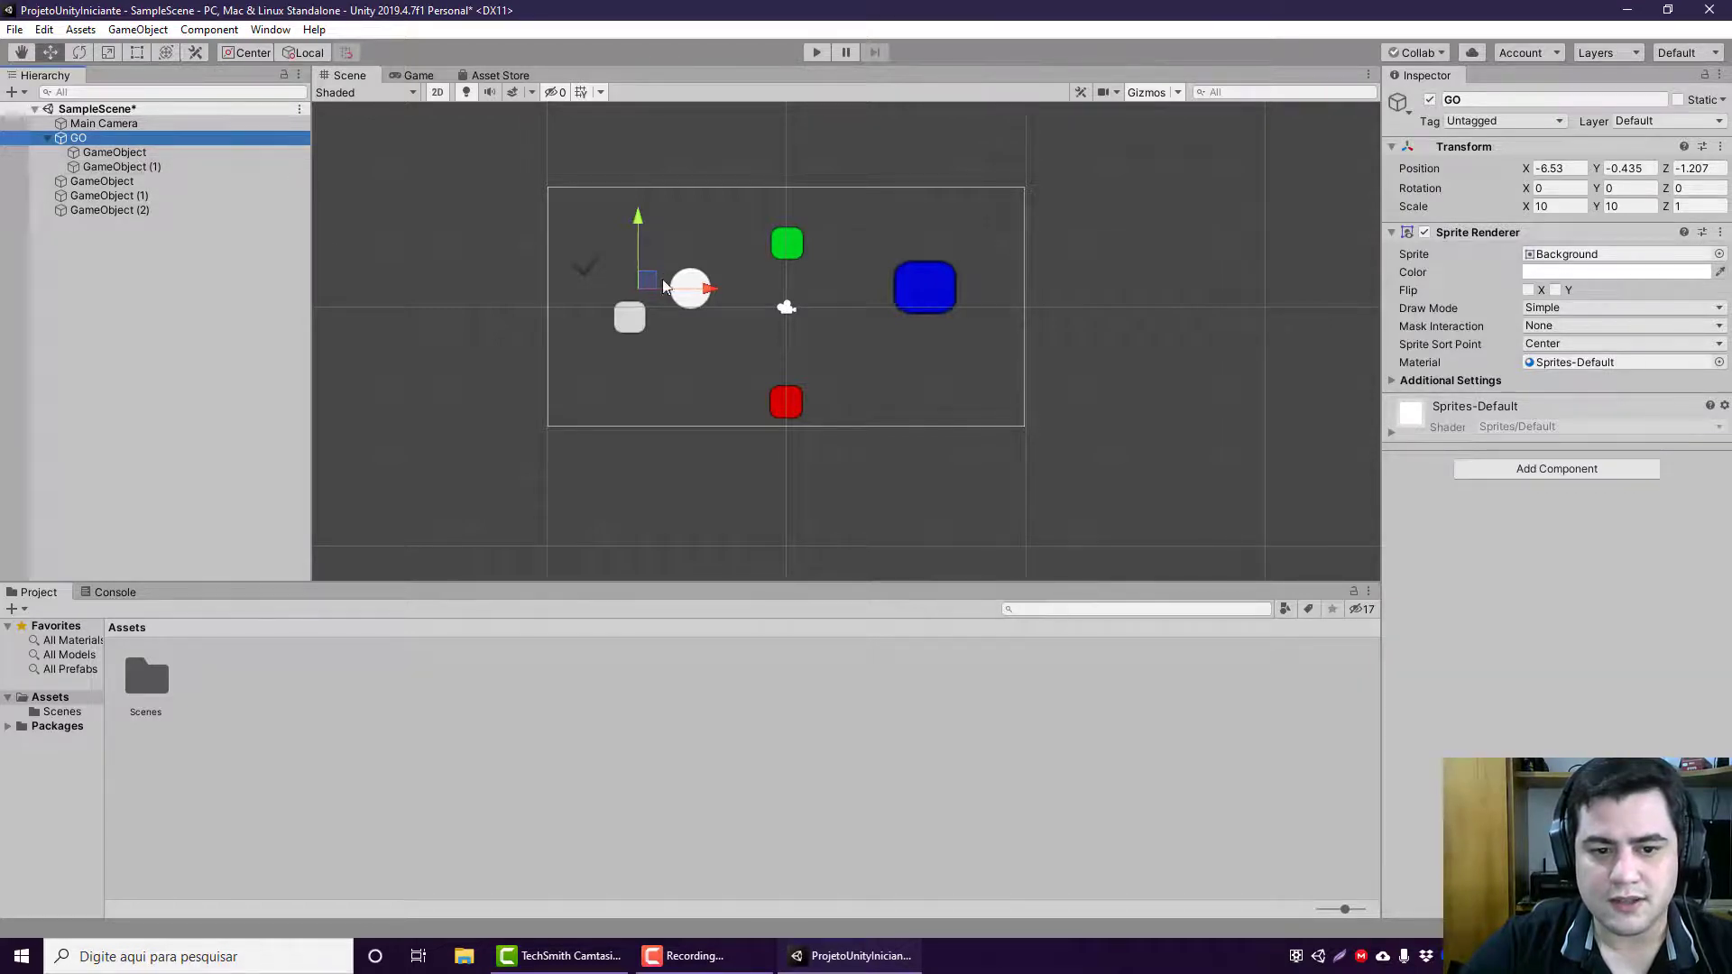
Step: Set the handle position to Pivot and move GO with its children down along Y to about -0.89
{"action": "left_click", "coordinate": [257, 54]}
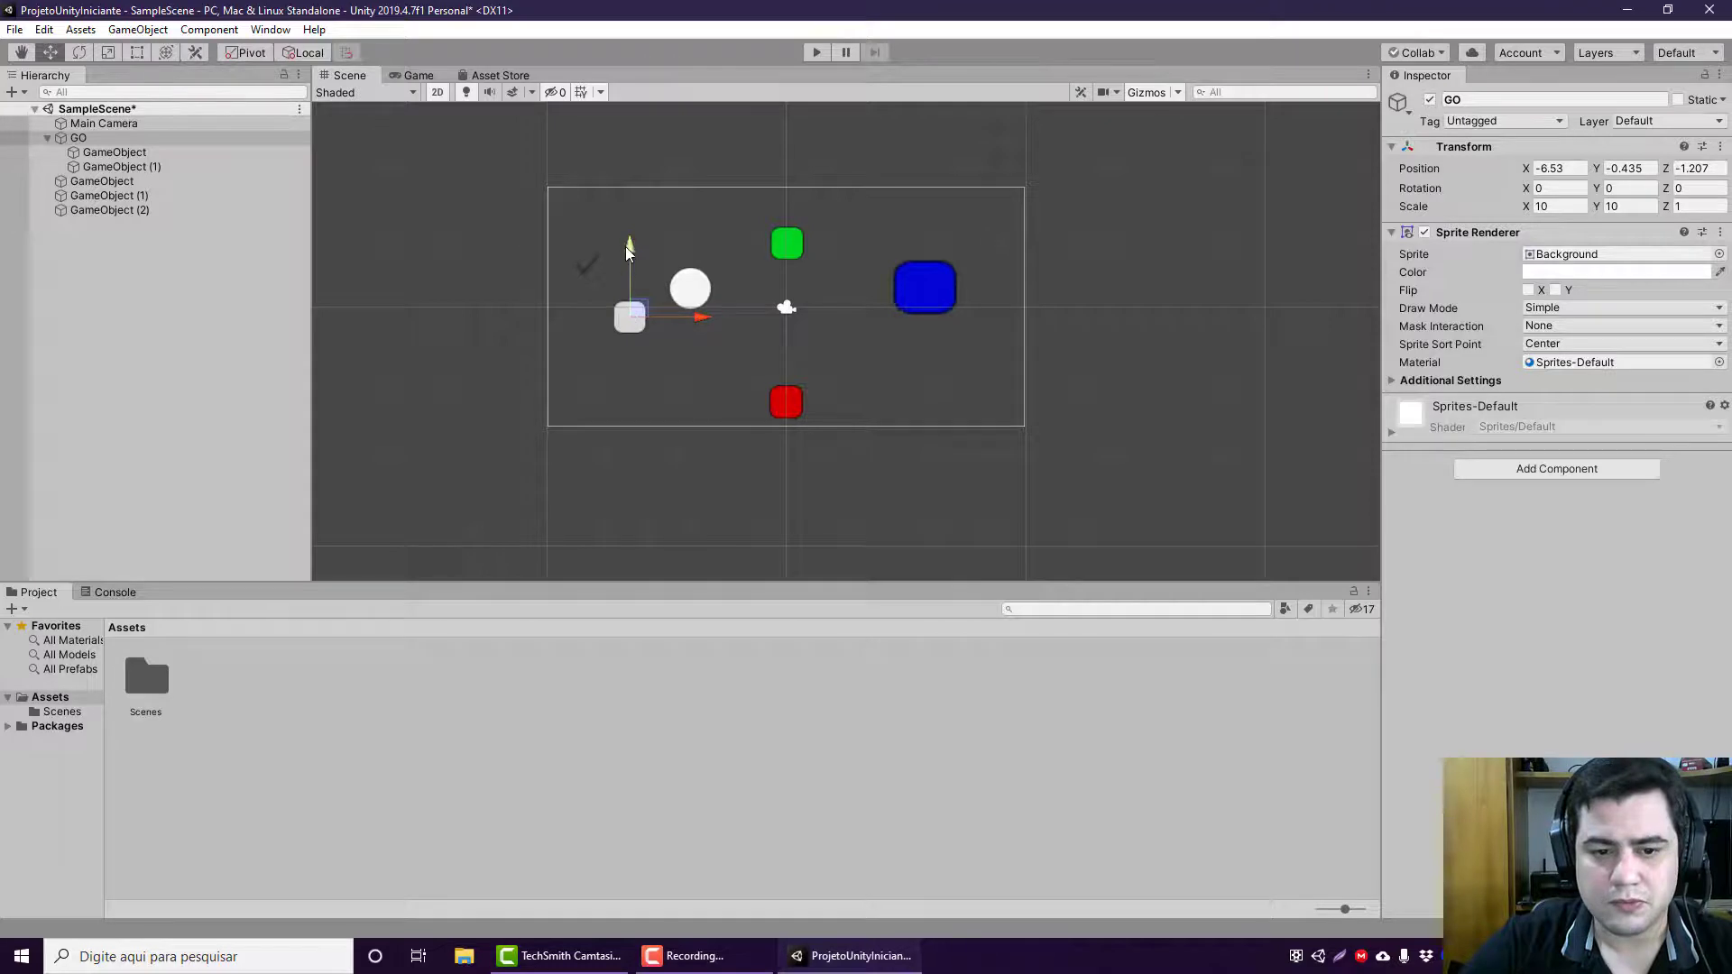
{"action": "left_click_drag", "start_coordinate": [628, 252], "coordinate": [628, 265]}
{"action": "left_click", "coordinate": [179, 142]}
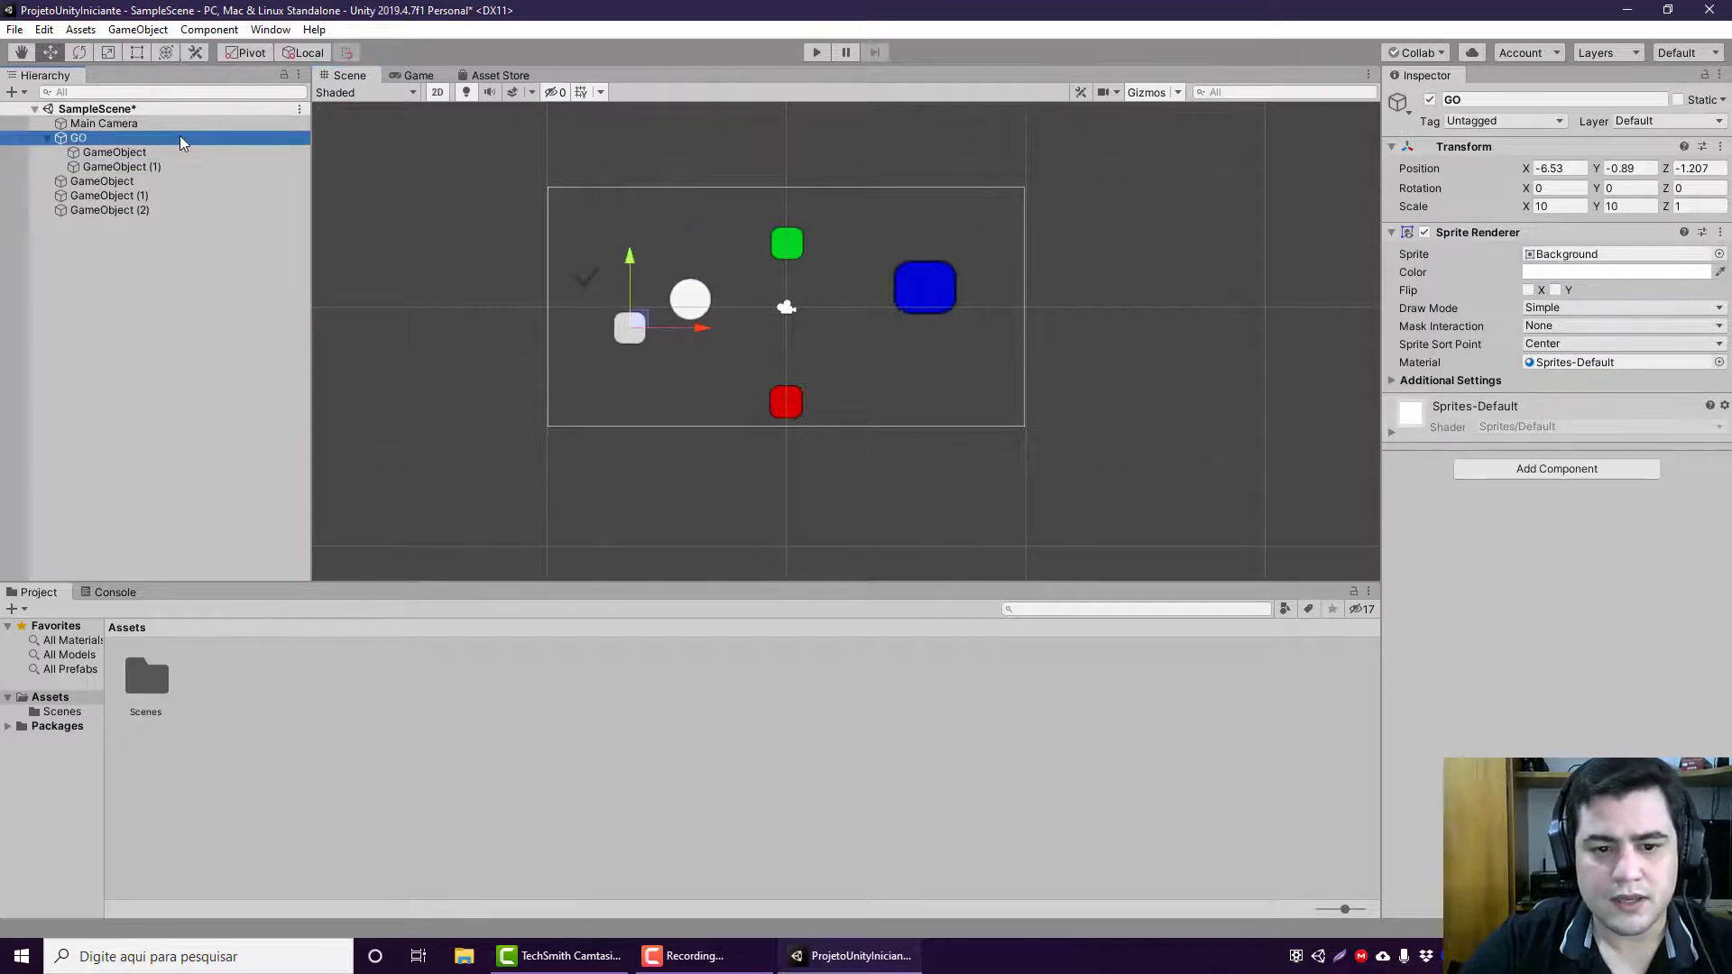
{"action": "left_click", "coordinate": [182, 149]}
{"action": "left_click", "coordinate": [188, 136]}
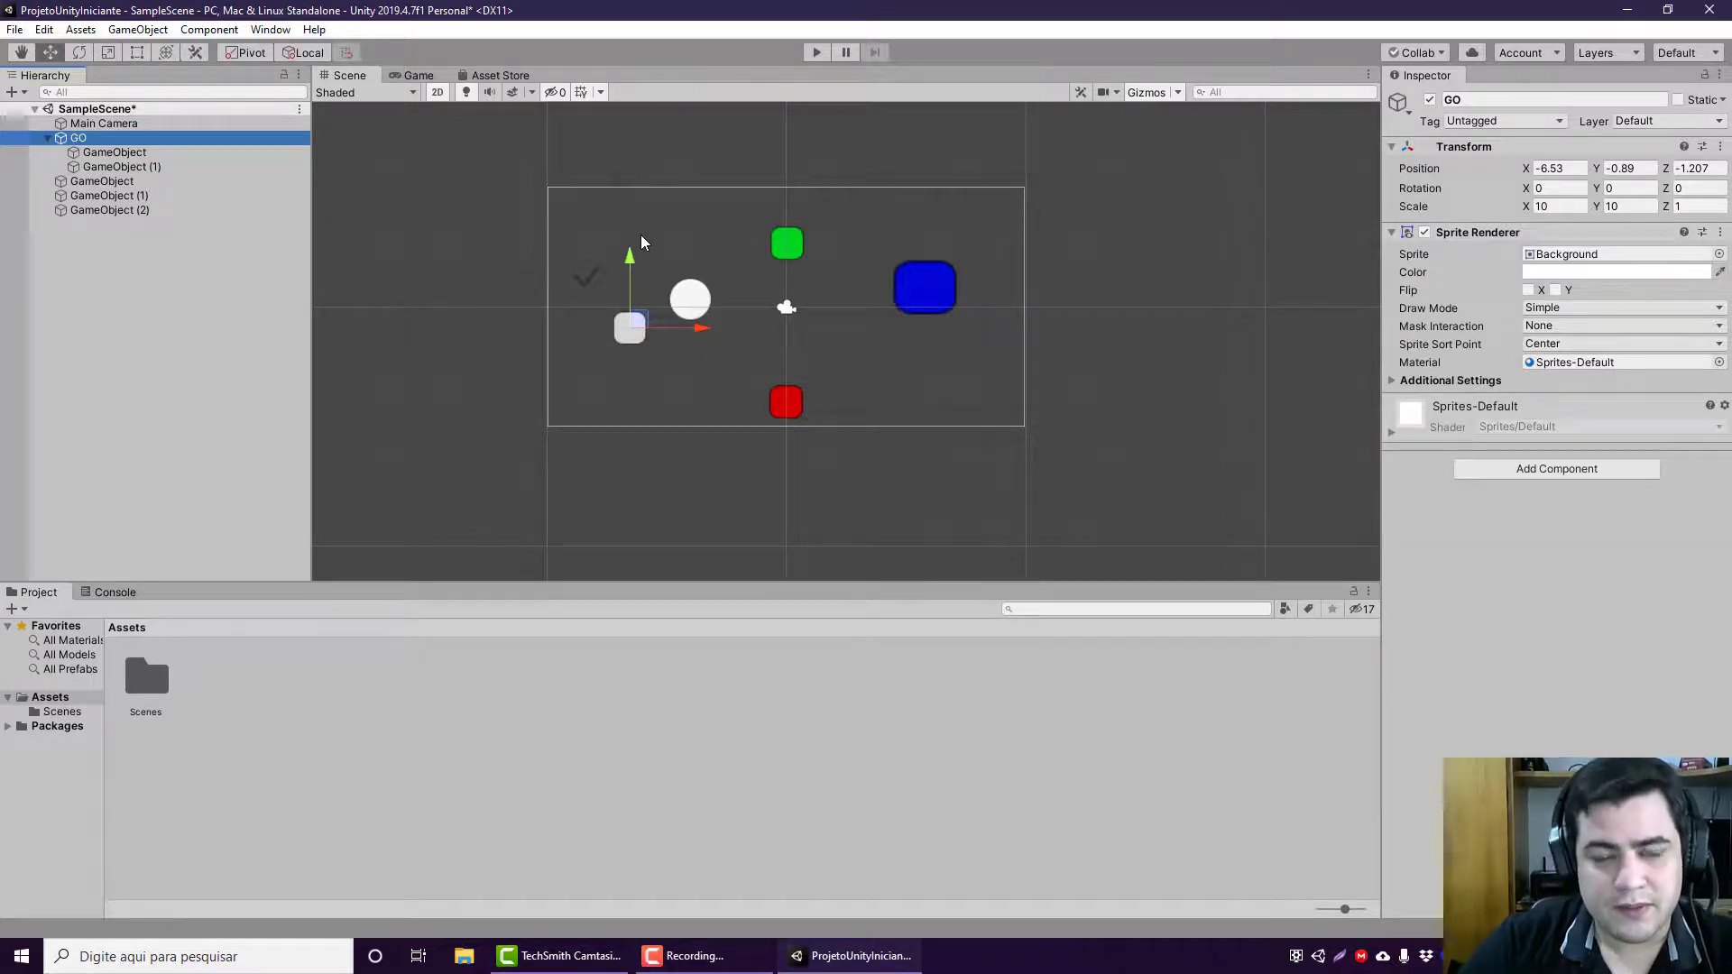
Step: Toggle the handle rotation between Global and Local for GO, and leave it set to Local
{"action": "left_click", "coordinate": [315, 55]}
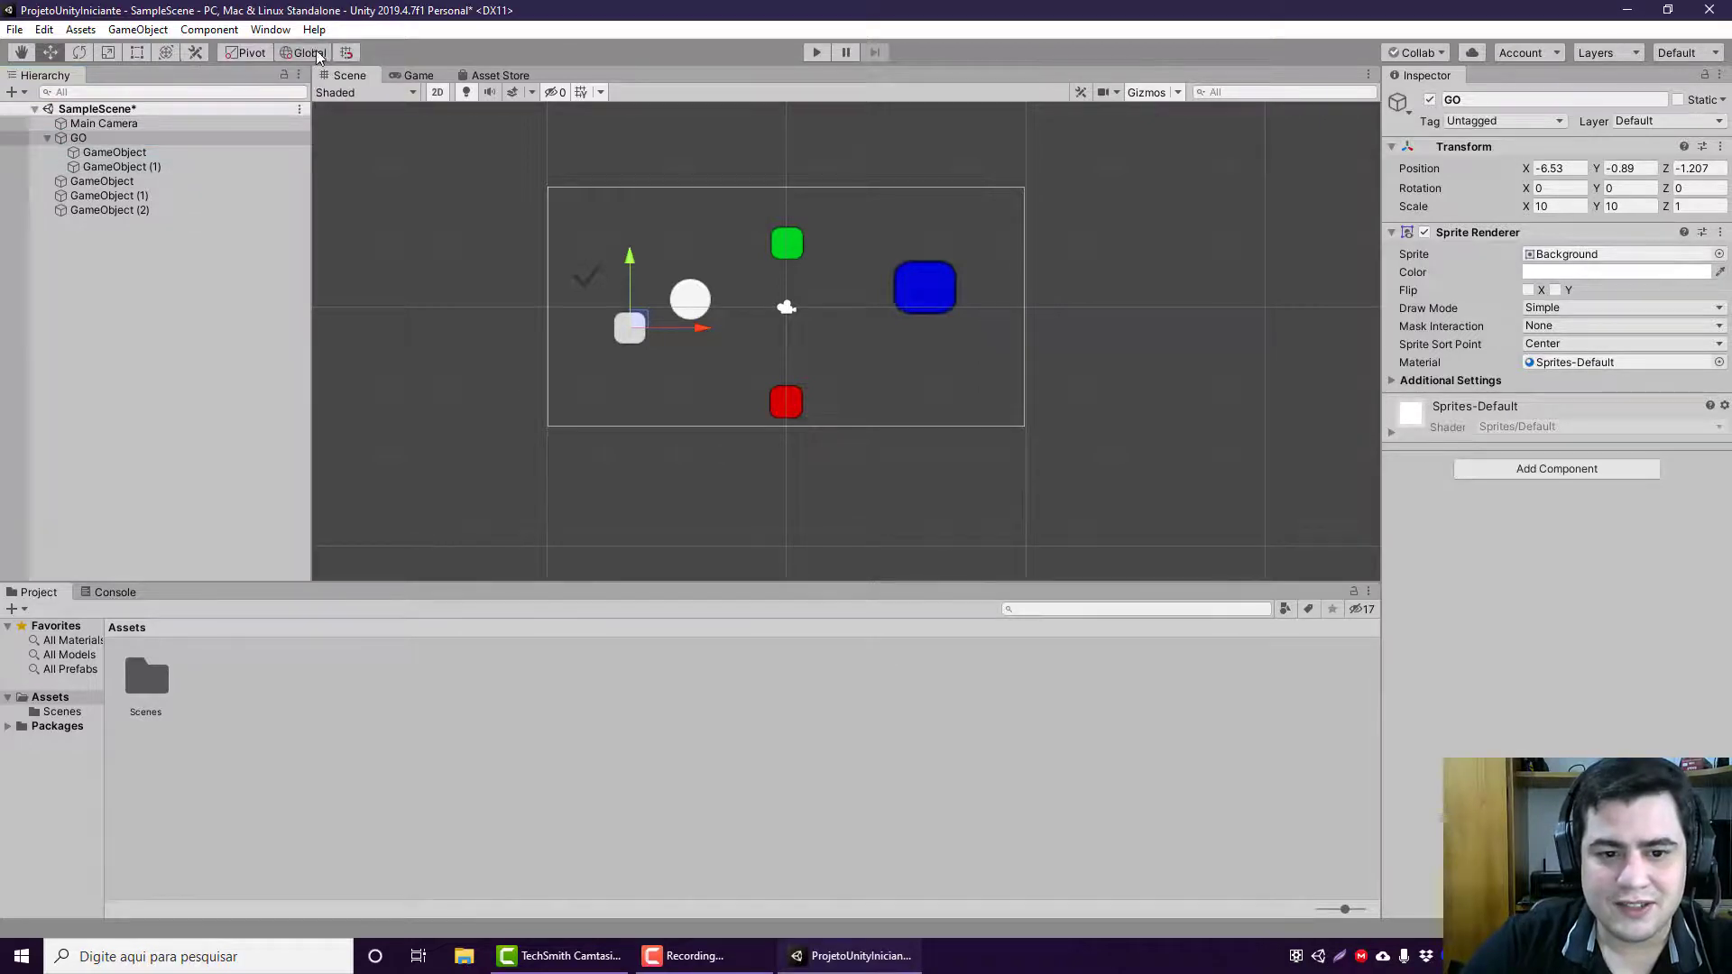
{"action": "left_click", "coordinate": [316, 53]}
{"action": "left_click", "coordinate": [316, 52]}
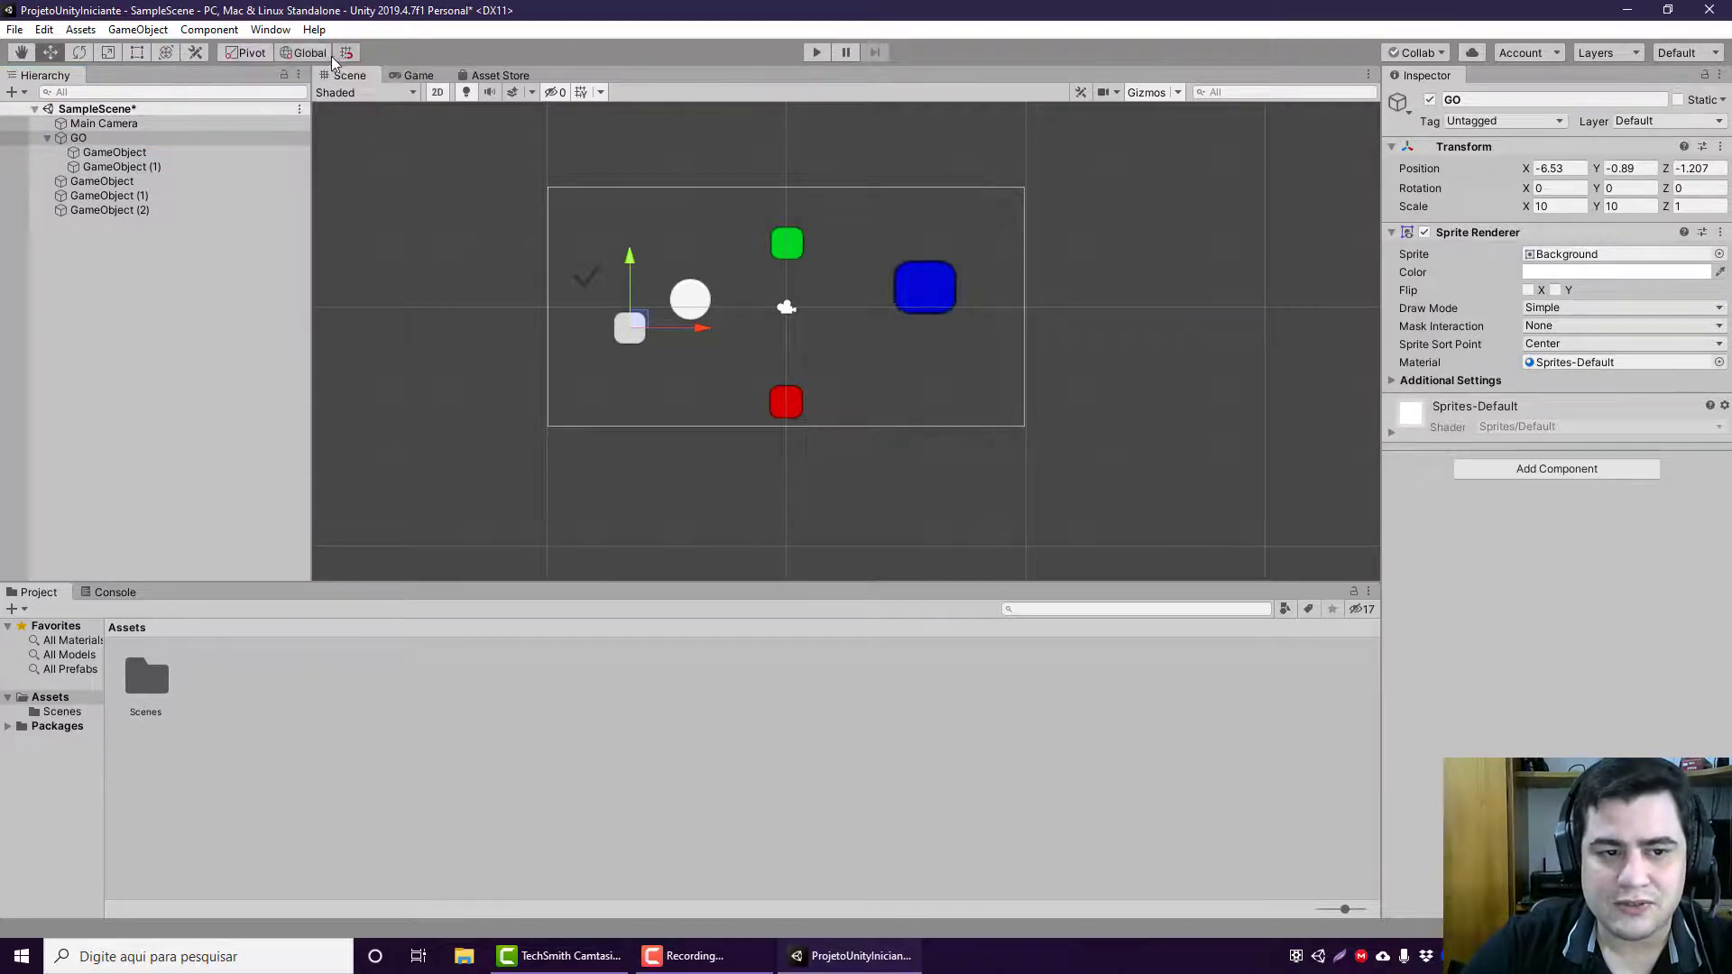
{"action": "left_click", "coordinate": [323, 56]}
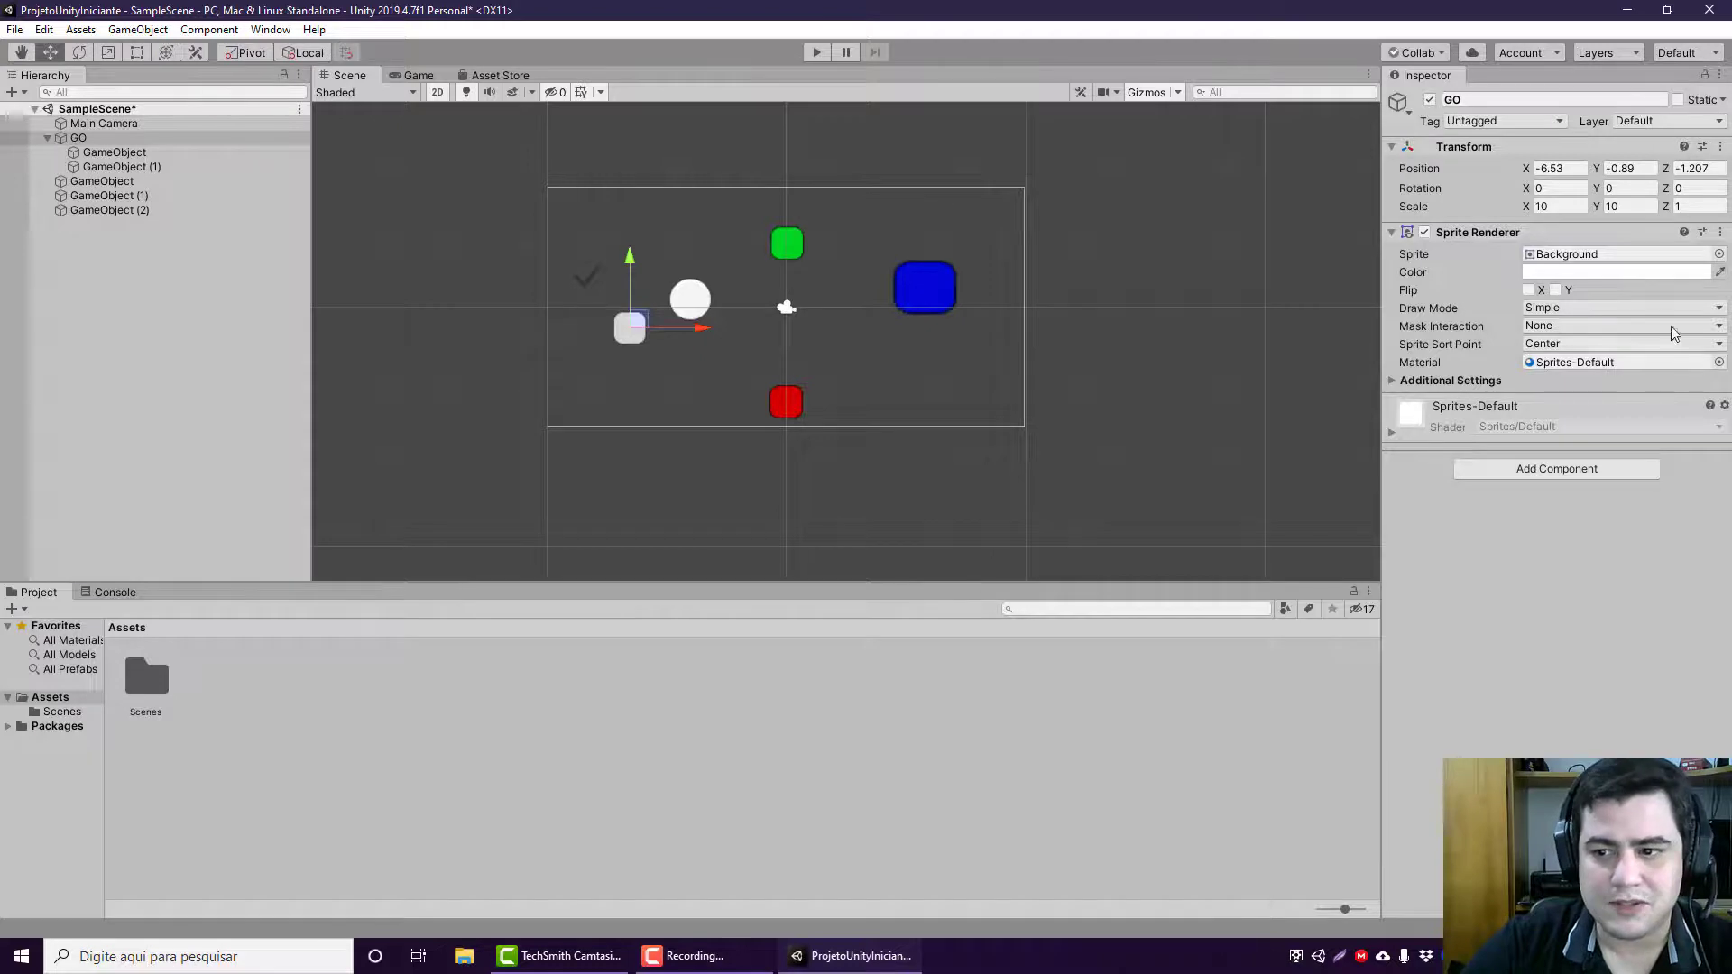
{"action": "left_click", "coordinate": [269, 152]}
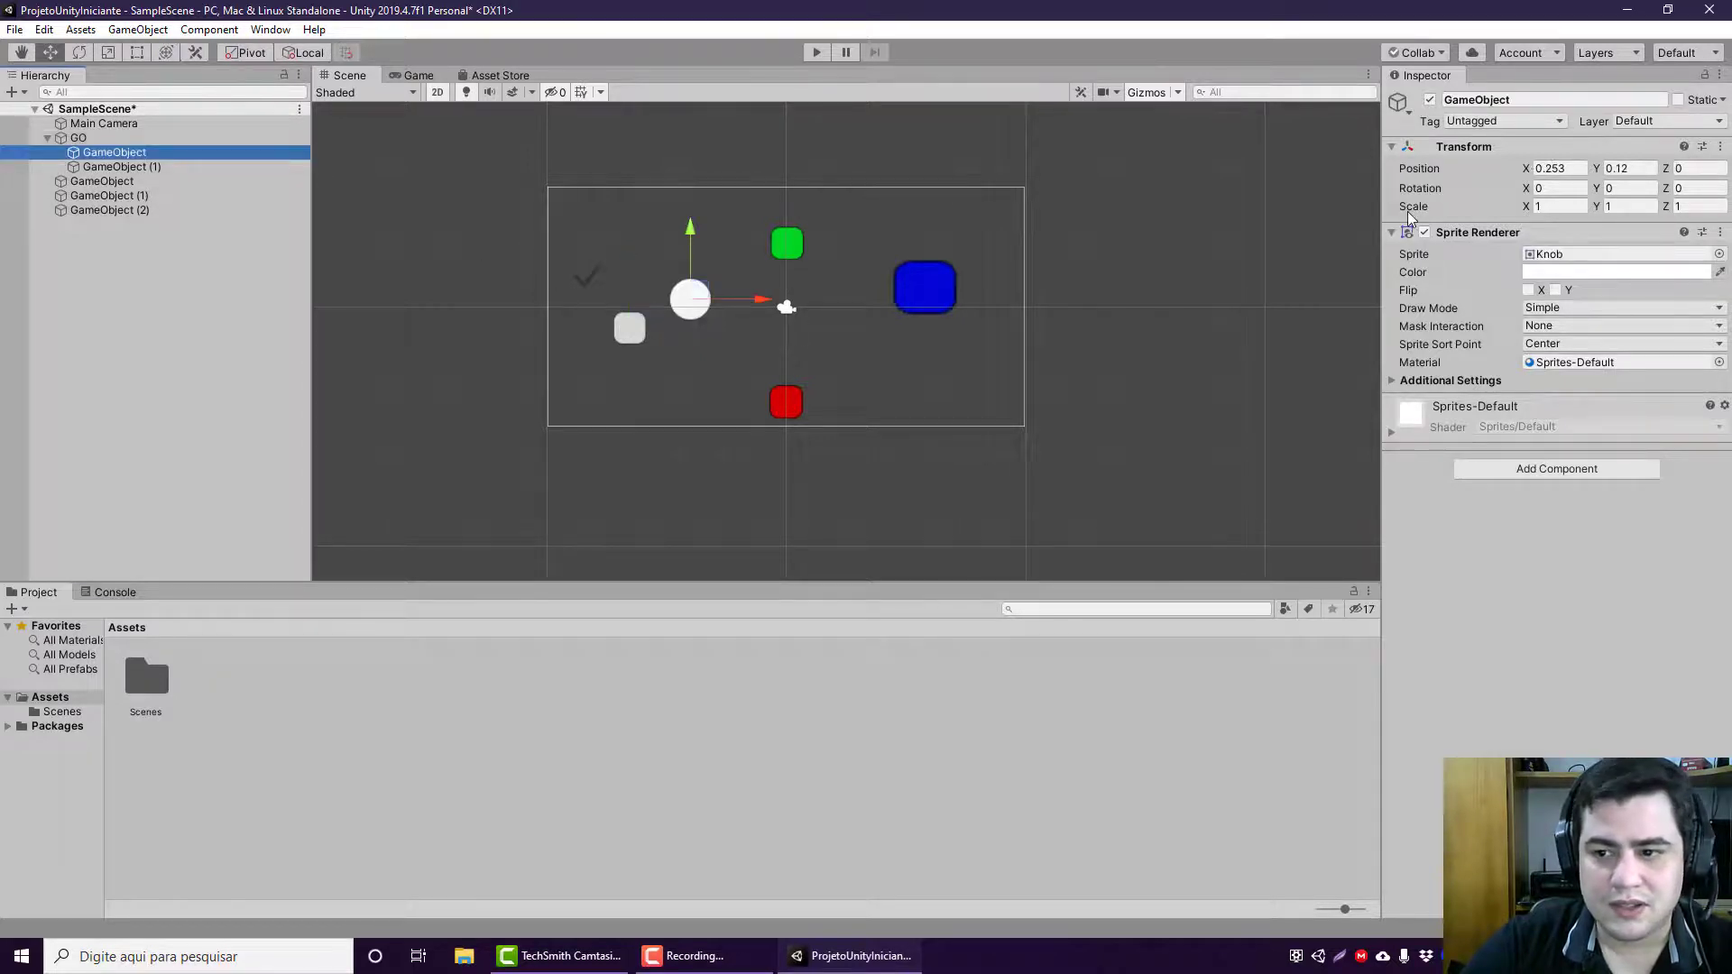
{"action": "left_click", "coordinate": [1564, 189]}
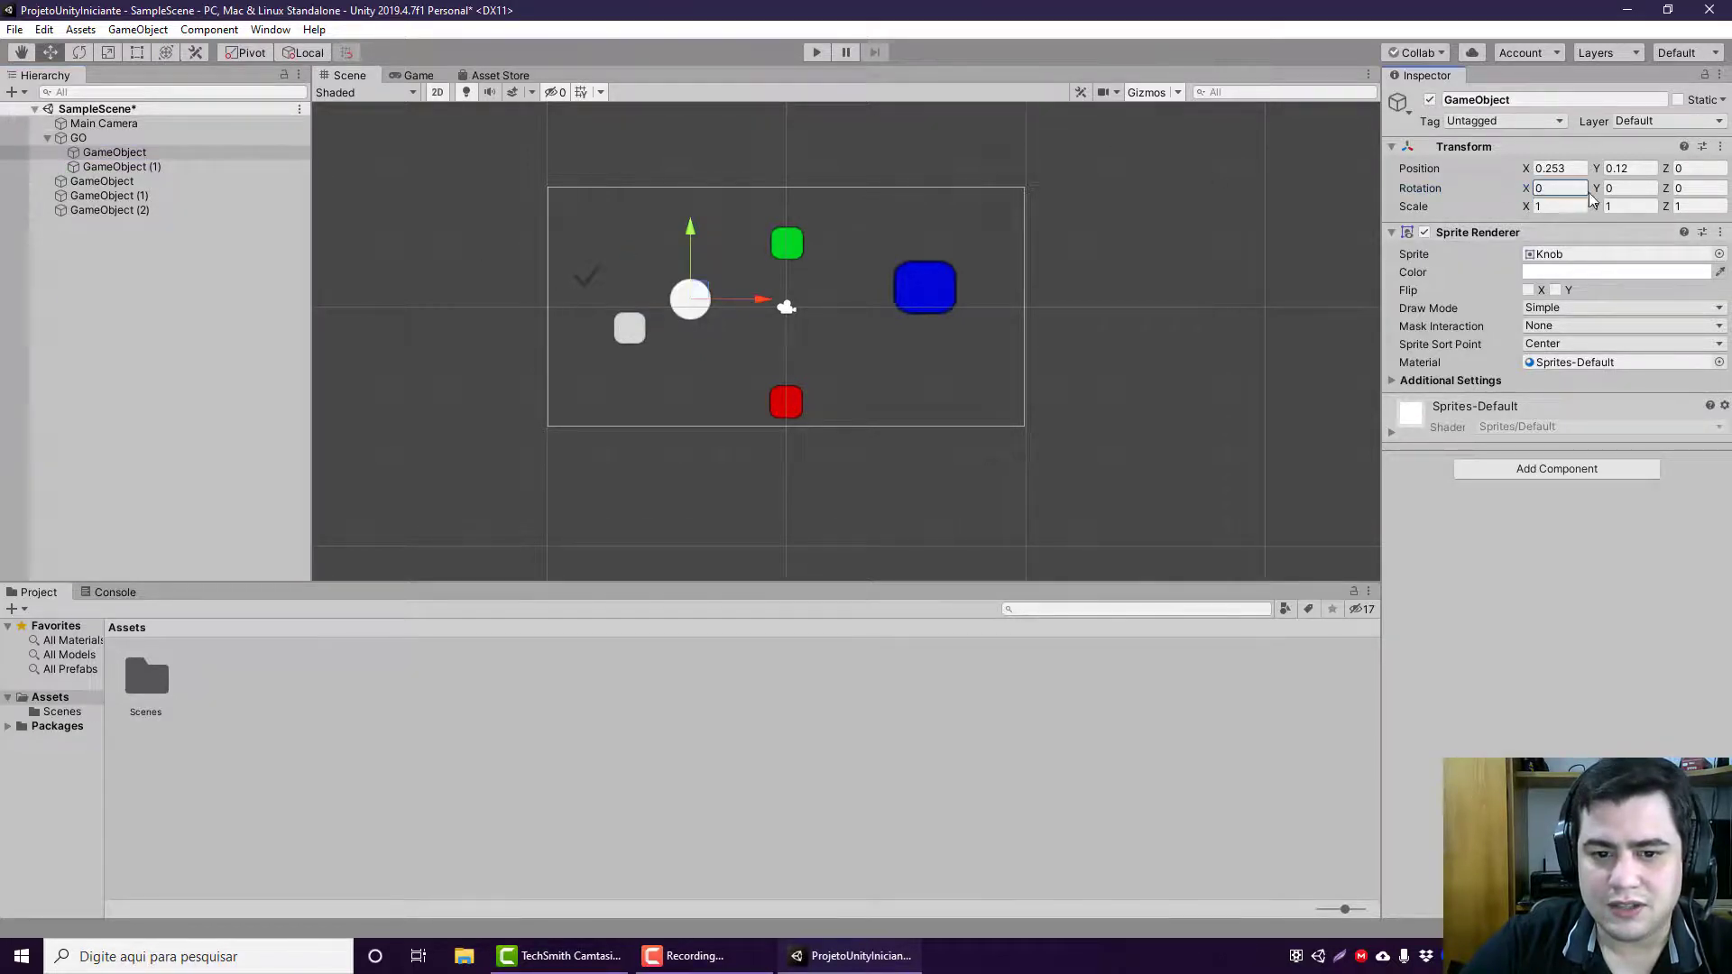
{"action": "type", "text": "36.6"}
{"action": "key", "text": "Escape"}
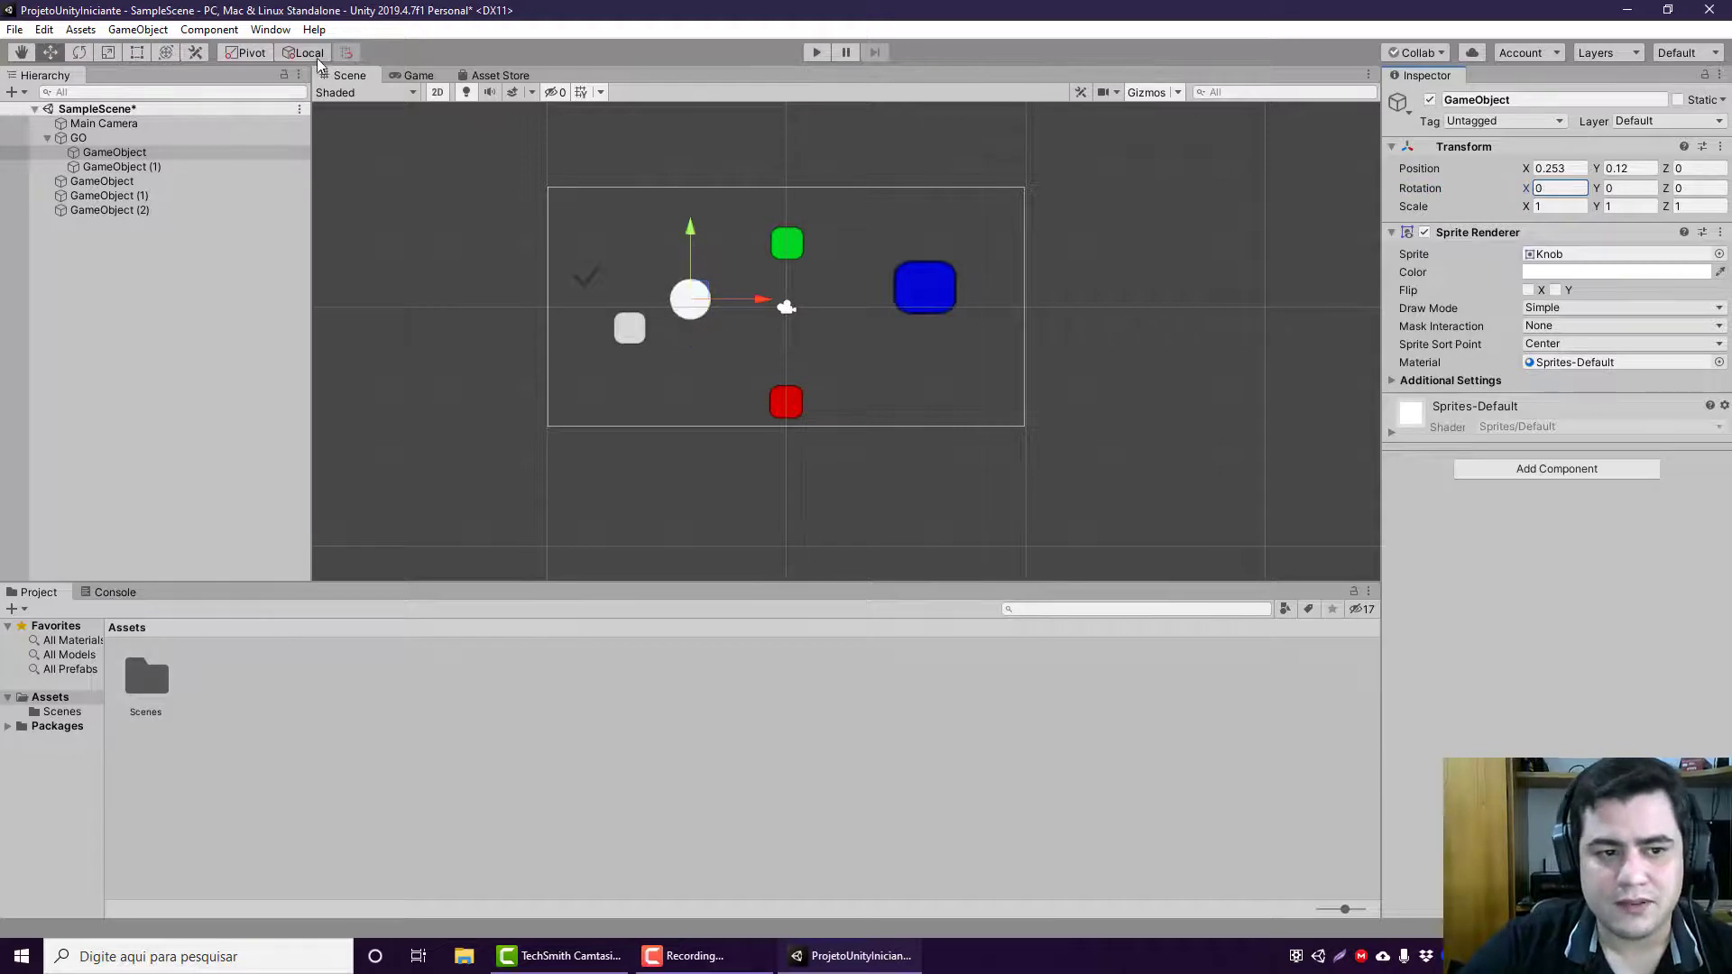
Step: Try rotating GO's white circle child with the Rotate tool in Local and Global modes, undo both rotations, and leave Global set
{"action": "left_click", "coordinate": [78, 52]}
{"action": "mouse_move", "coordinate": [762, 299]}
{"action": "left_mouse_down"}
{"action": "mouse_move", "coordinate": [741, 300]}
{"action": "mouse_move", "coordinate": [761, 299]}
{"action": "left_mouse_up"}
{"action": "key", "text": "ctrl+z"}
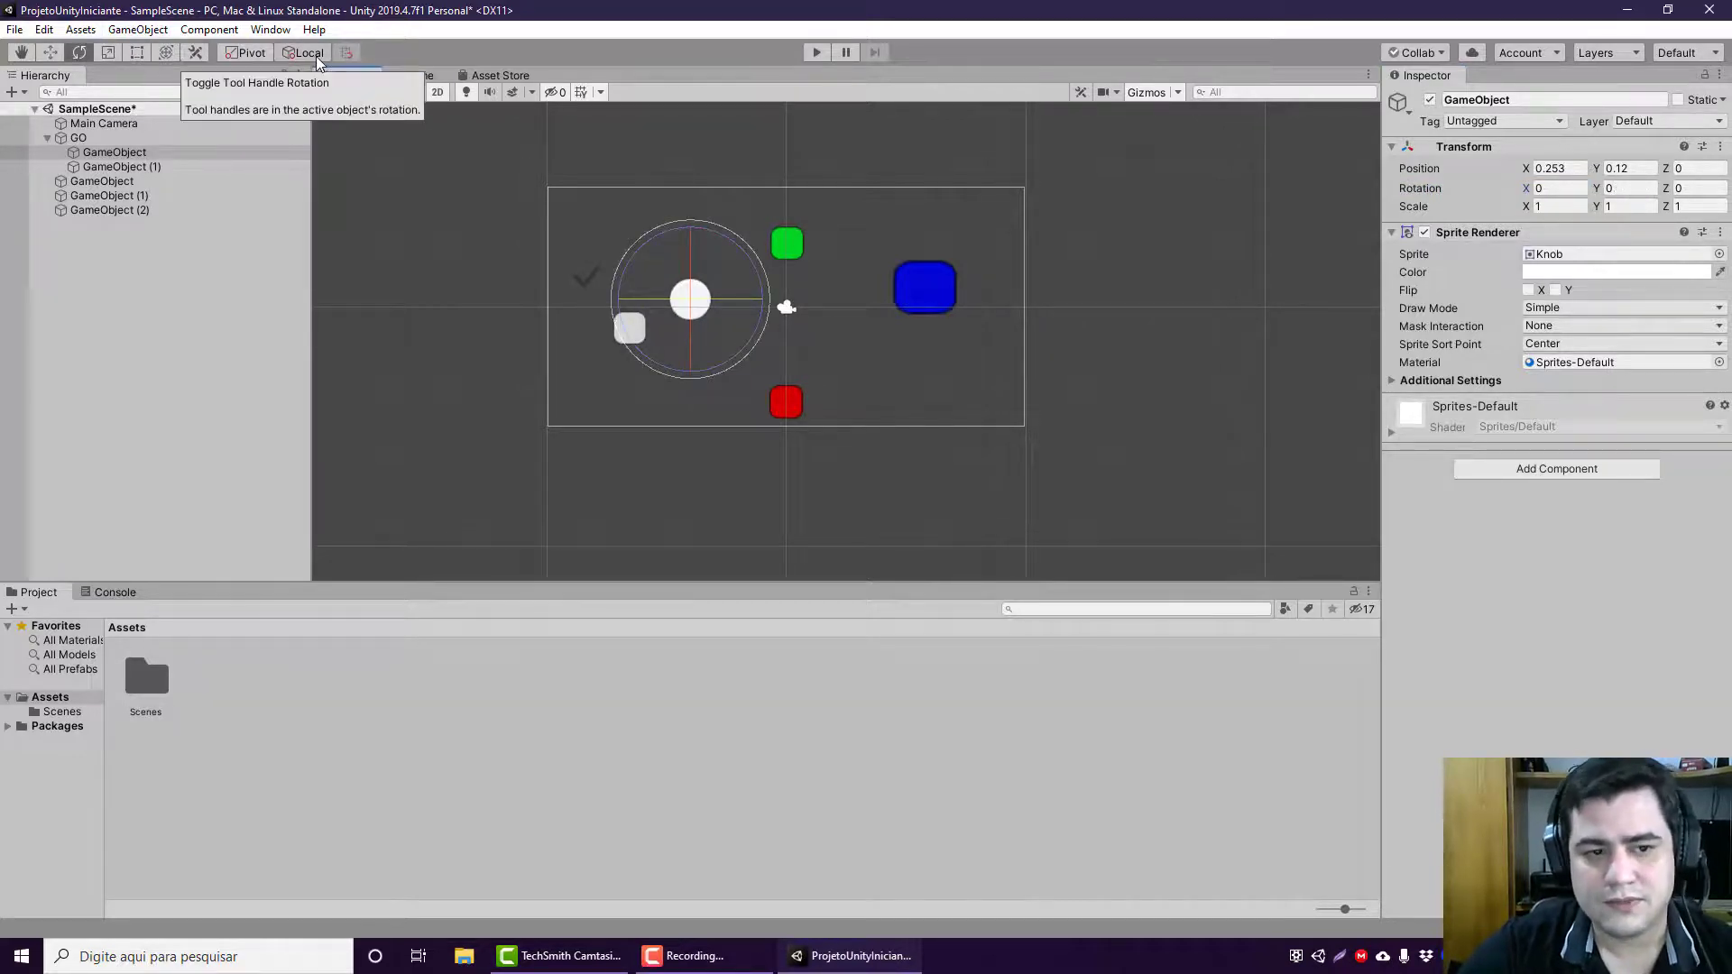
{"action": "left_click", "coordinate": [316, 53]}
{"action": "left_click_drag", "start_coordinate": [700, 353], "coordinate": [678, 275]}
{"action": "key", "text": "ctrl+z"}
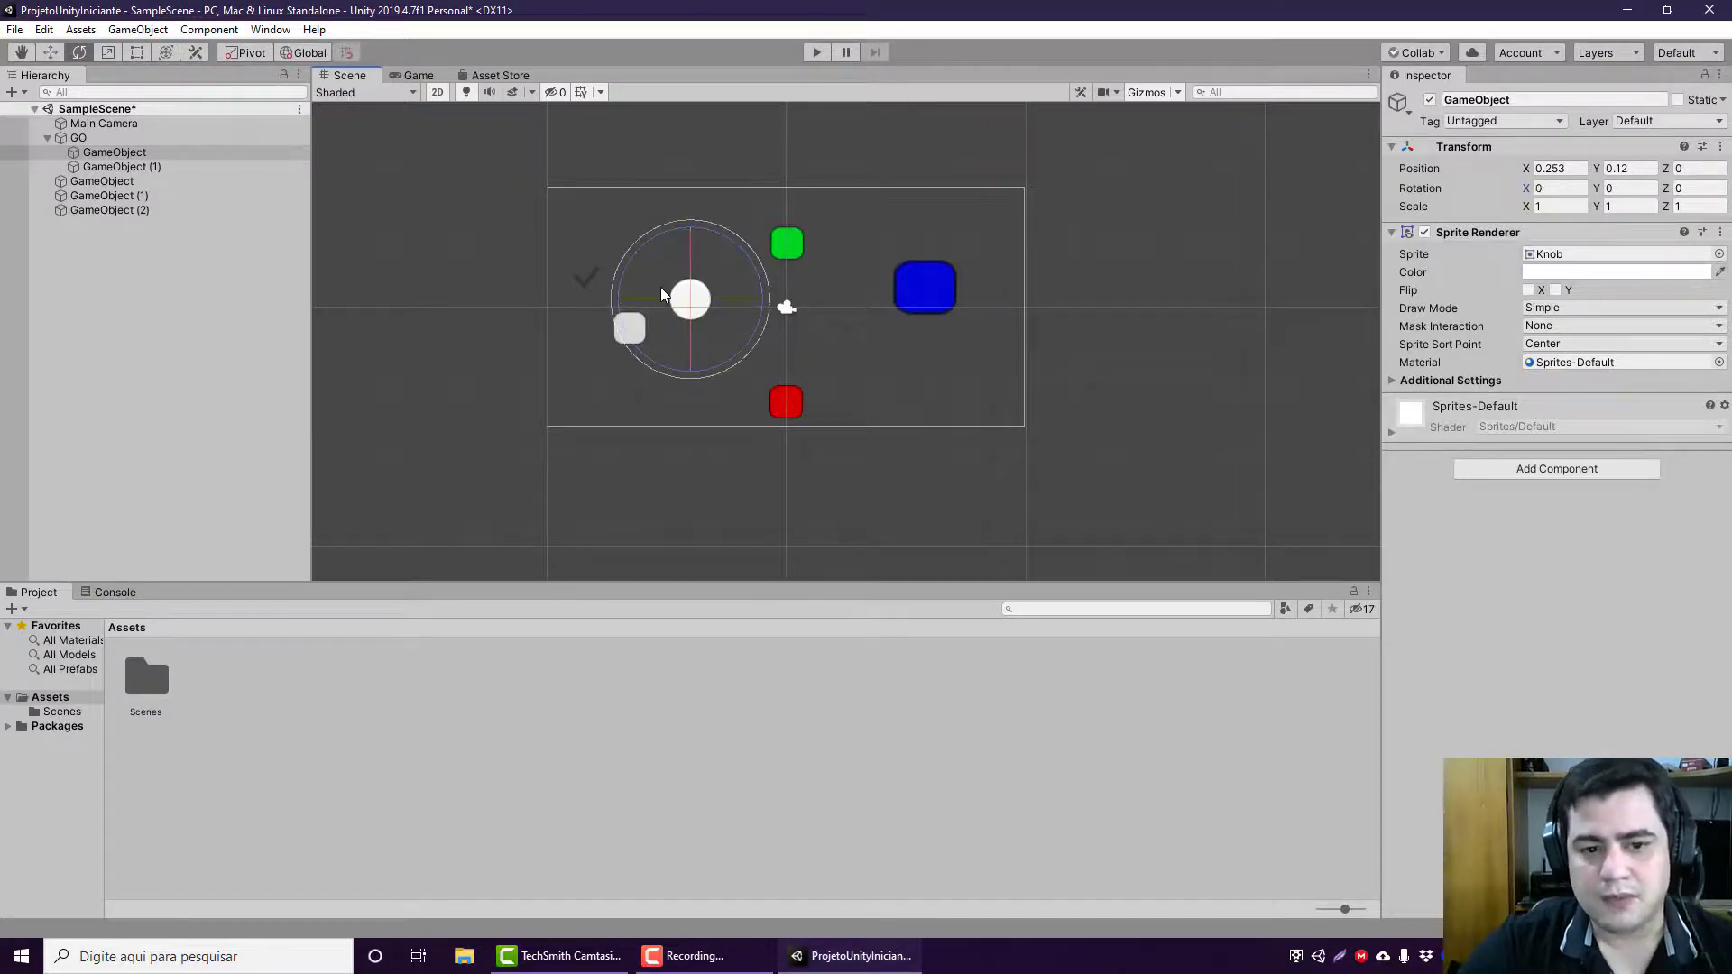
Step: Compare the rotate gizmo on both children of GO, and rotate GO about its X axis to about -51.43 degrees
{"action": "left_click", "coordinate": [165, 156]}
{"action": "left_click", "coordinate": [156, 164]}
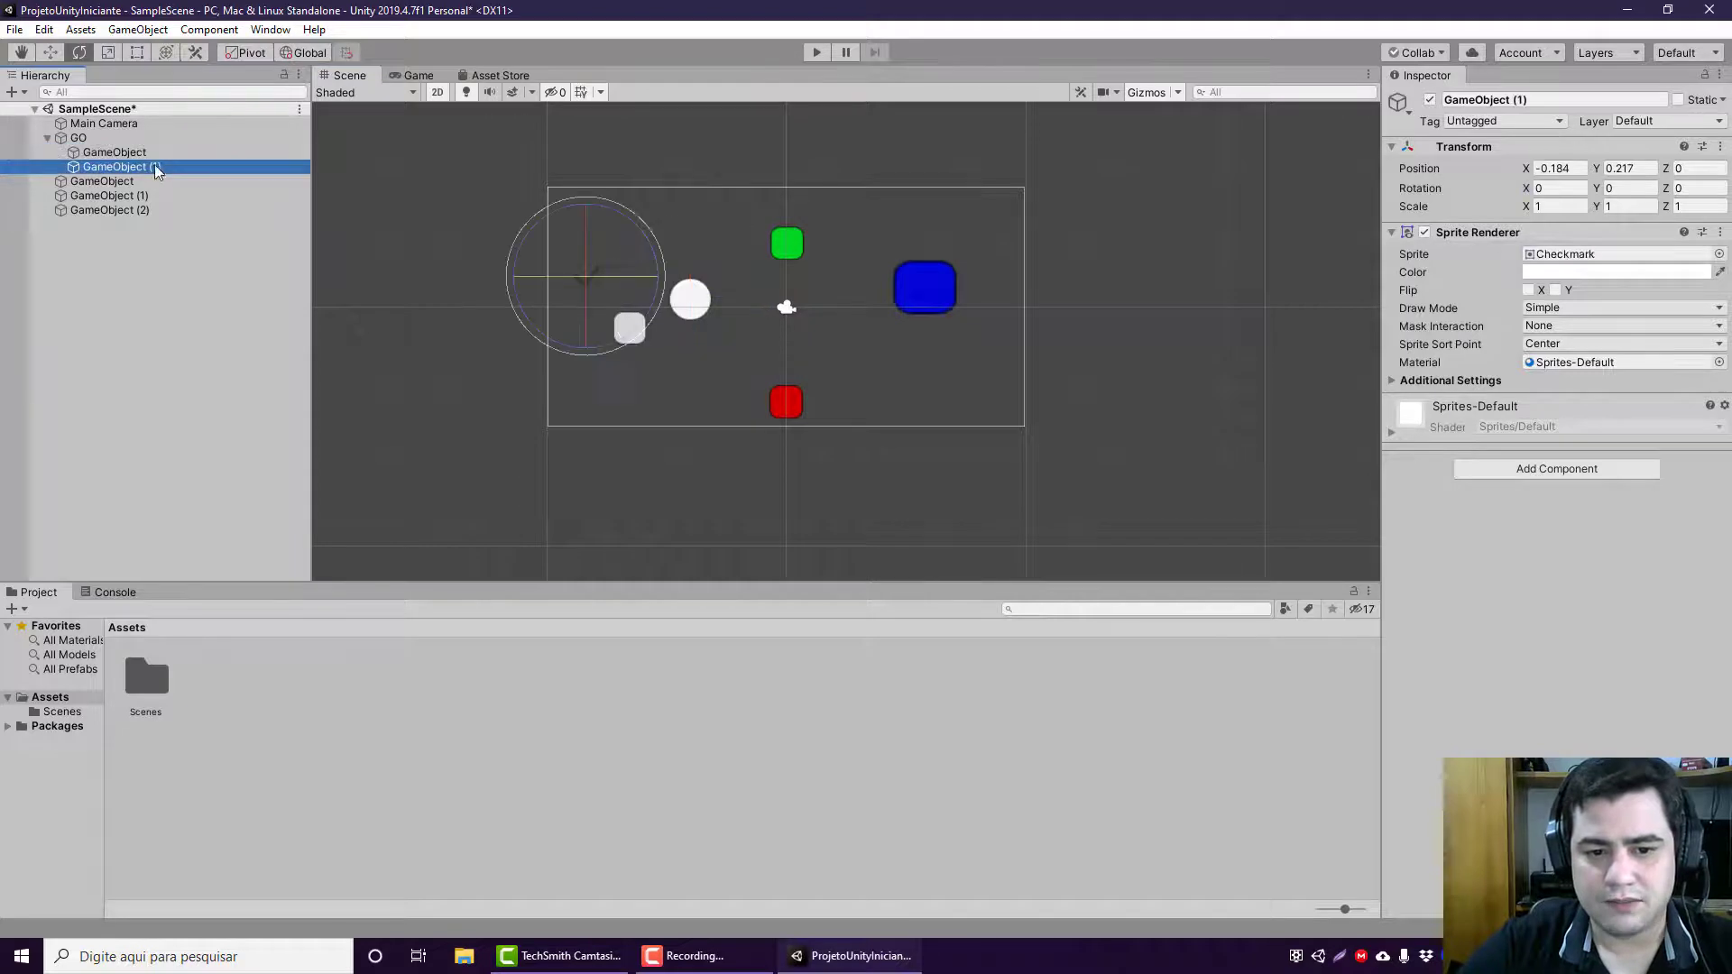
{"action": "left_click", "coordinate": [151, 153]}
{"action": "left_click", "coordinate": [162, 134]}
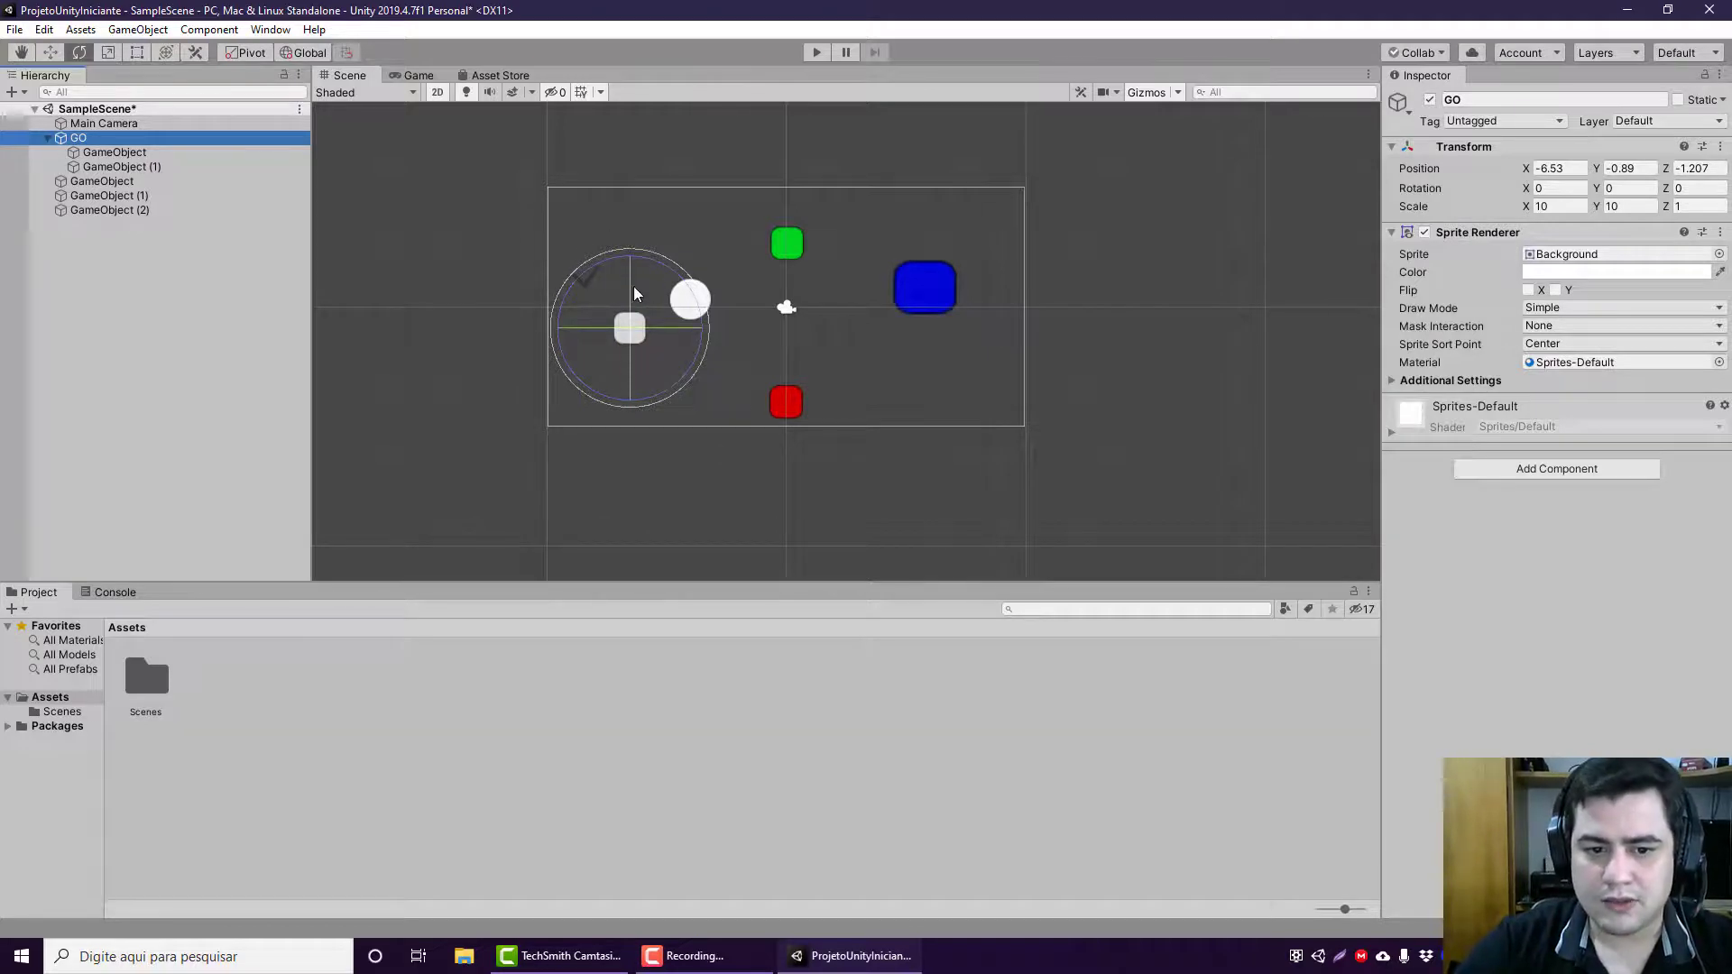
{"action": "left_click_drag", "start_coordinate": [632, 285], "coordinate": [623, 377]}
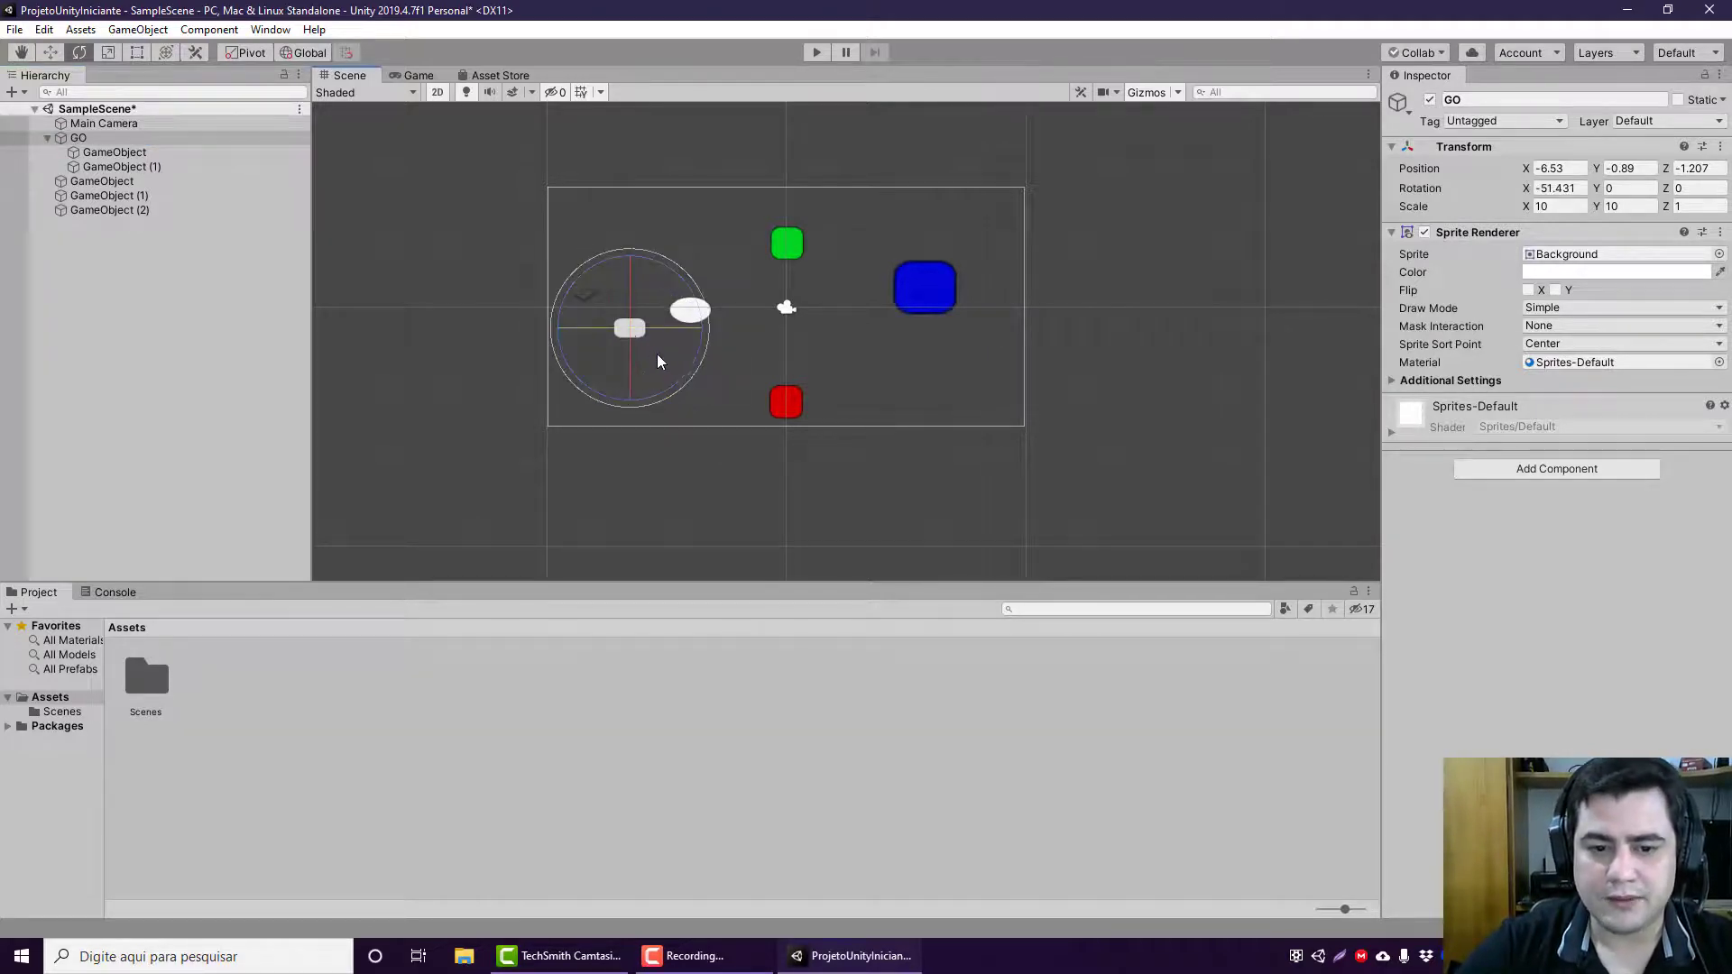
Step: Compare the Transform rotation values of GO and its white circle child
{"action": "left_click", "coordinate": [220, 155]}
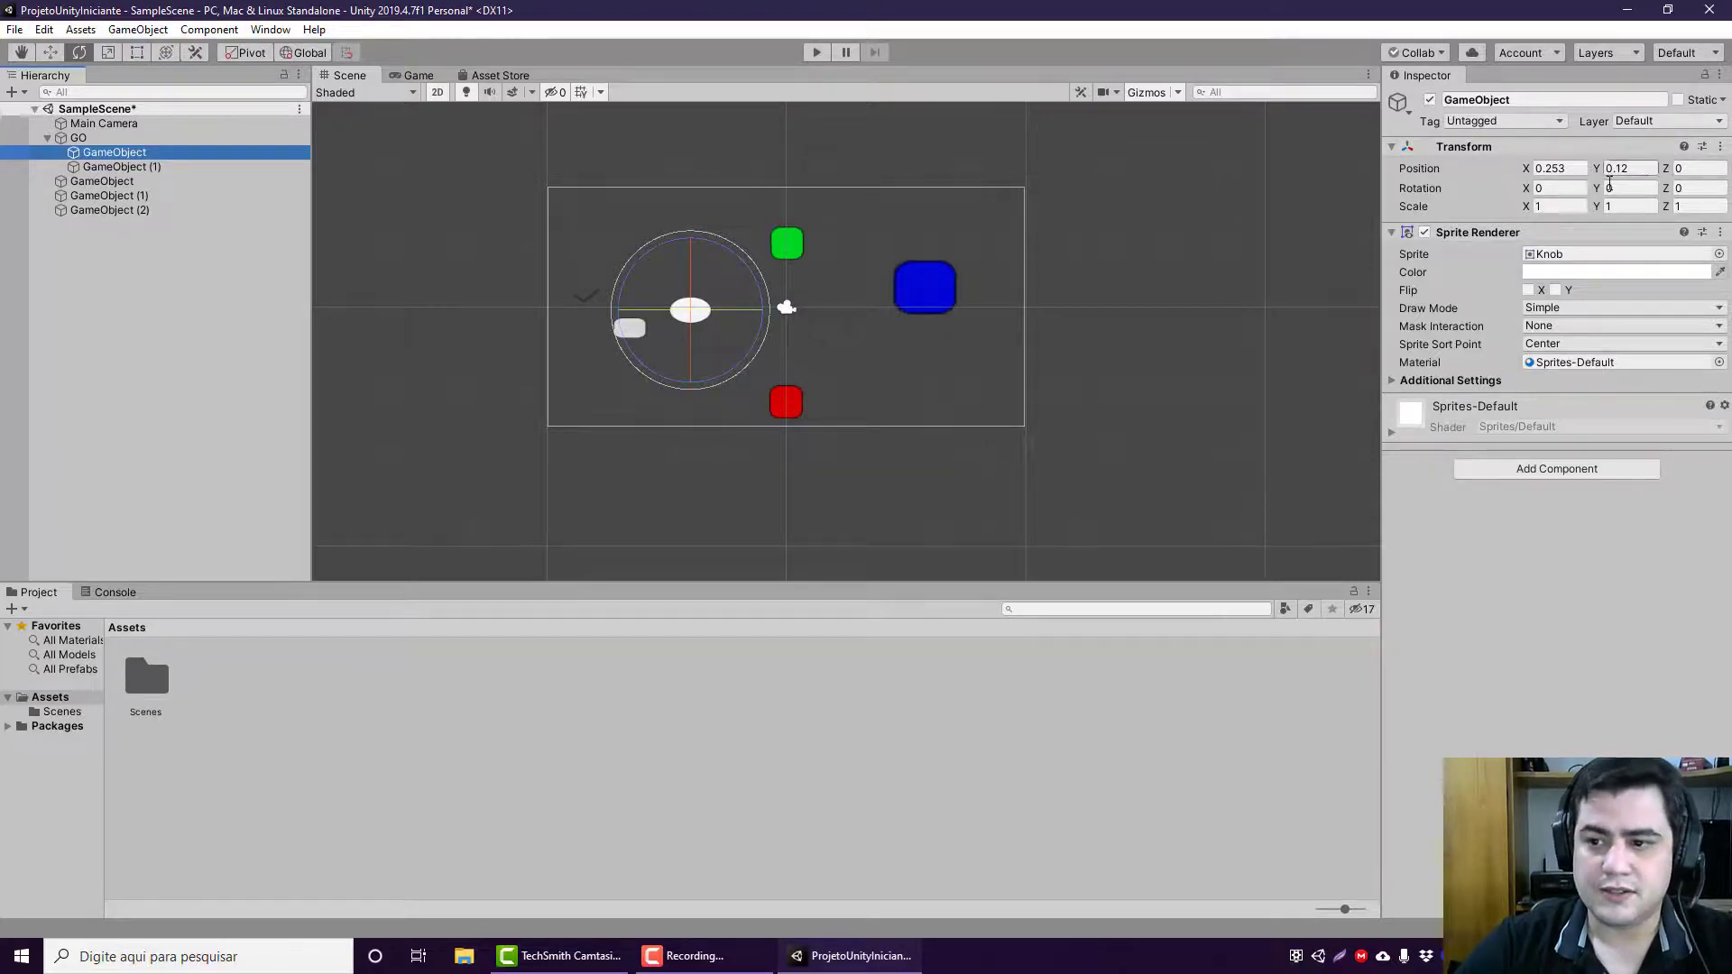
{"action": "left_click", "coordinate": [80, 139]}
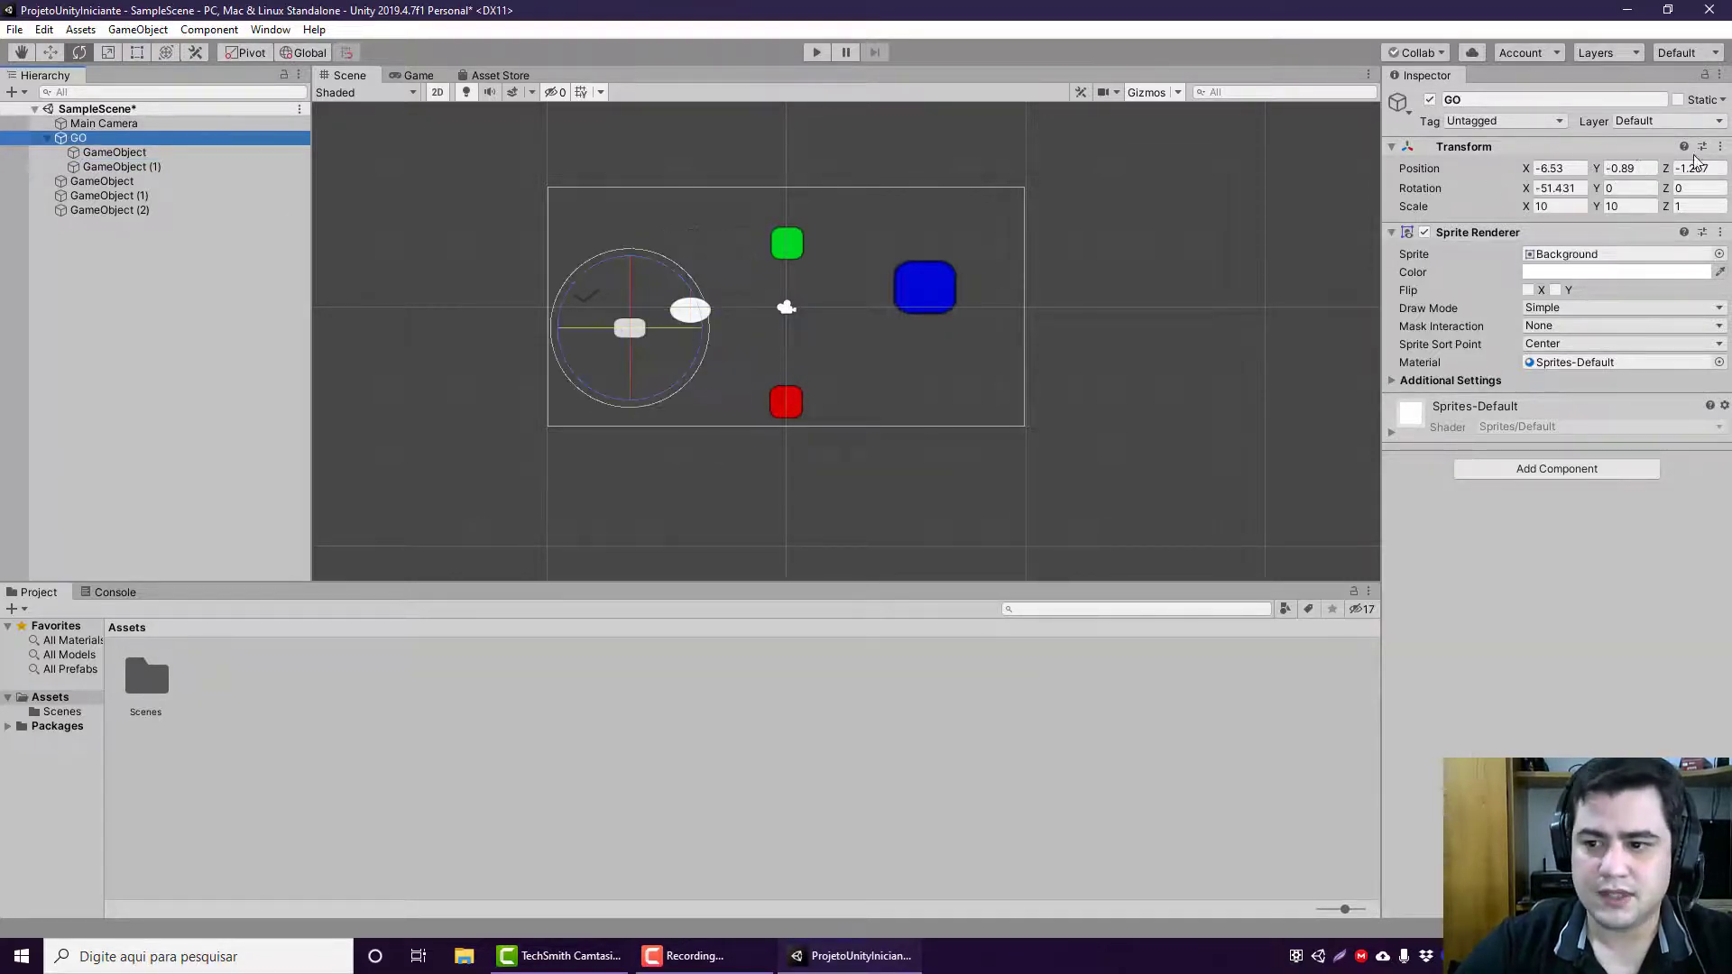
{"action": "left_click", "coordinate": [1545, 187]}
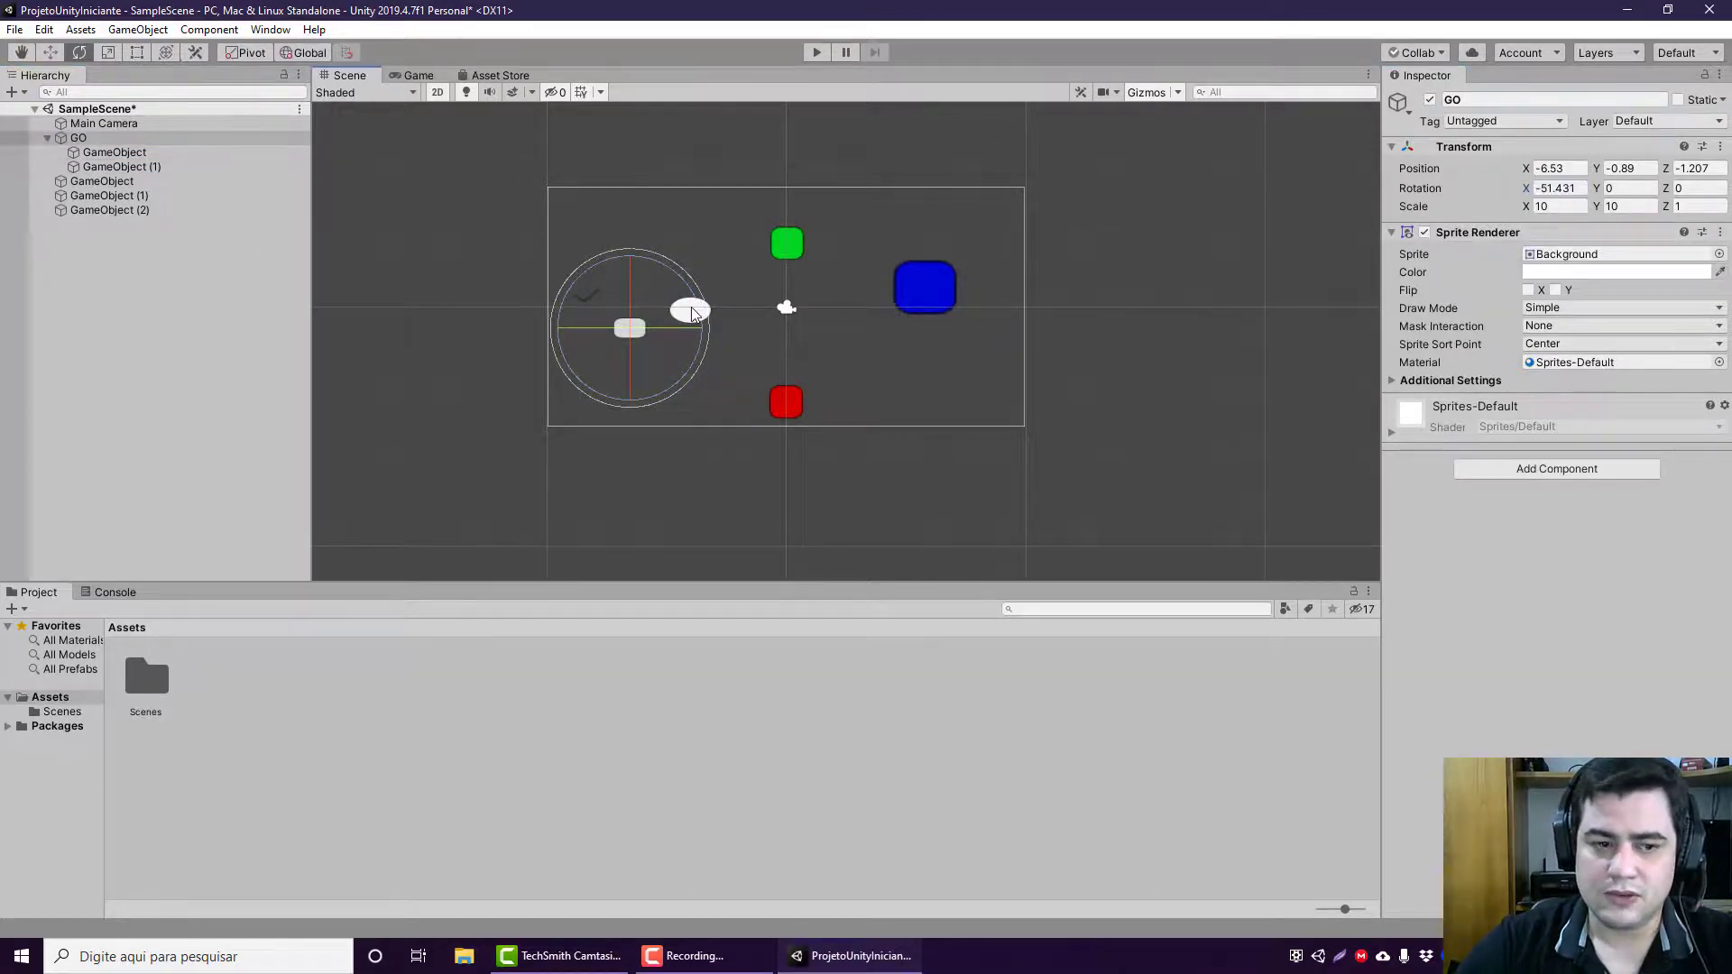
{"action": "left_click", "coordinate": [110, 153]}
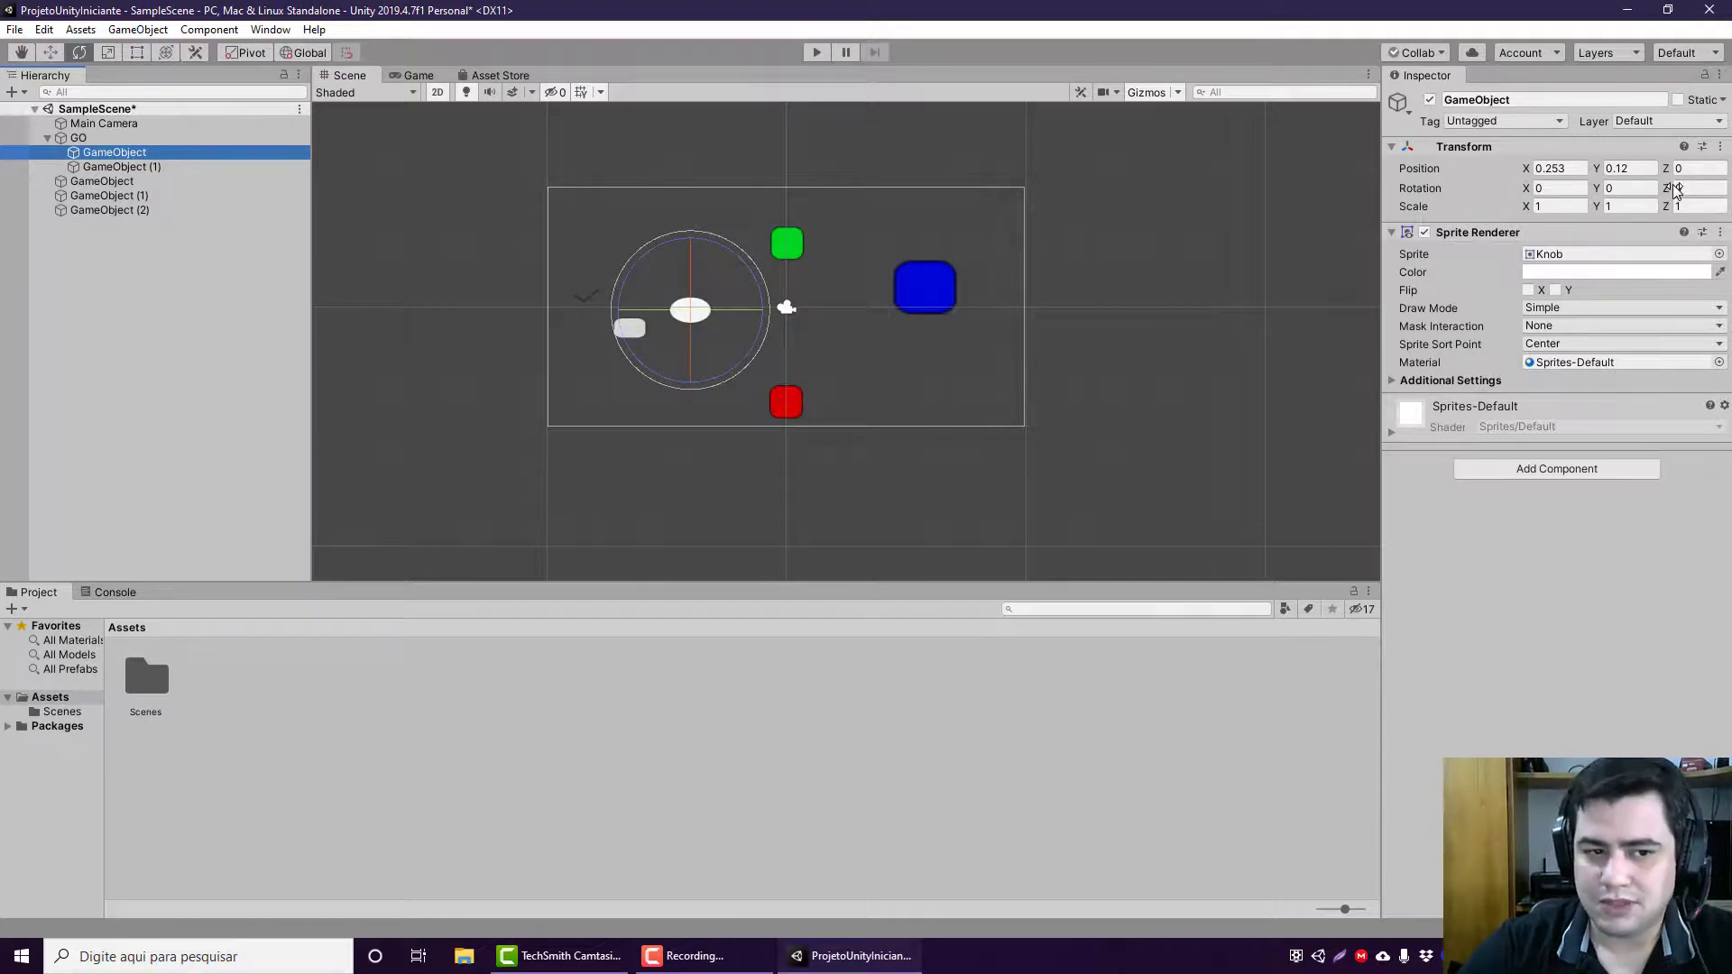
Step: Rotate GO about X to about 13.71 degrees with the Rotate tool and check its checkmark child
{"action": "left_click", "coordinate": [165, 142]}
{"action": "left_click_drag", "start_coordinate": [632, 294], "coordinate": [632, 223]}
{"action": "left_click_drag", "start_coordinate": [630, 334], "coordinate": [628, 323]}
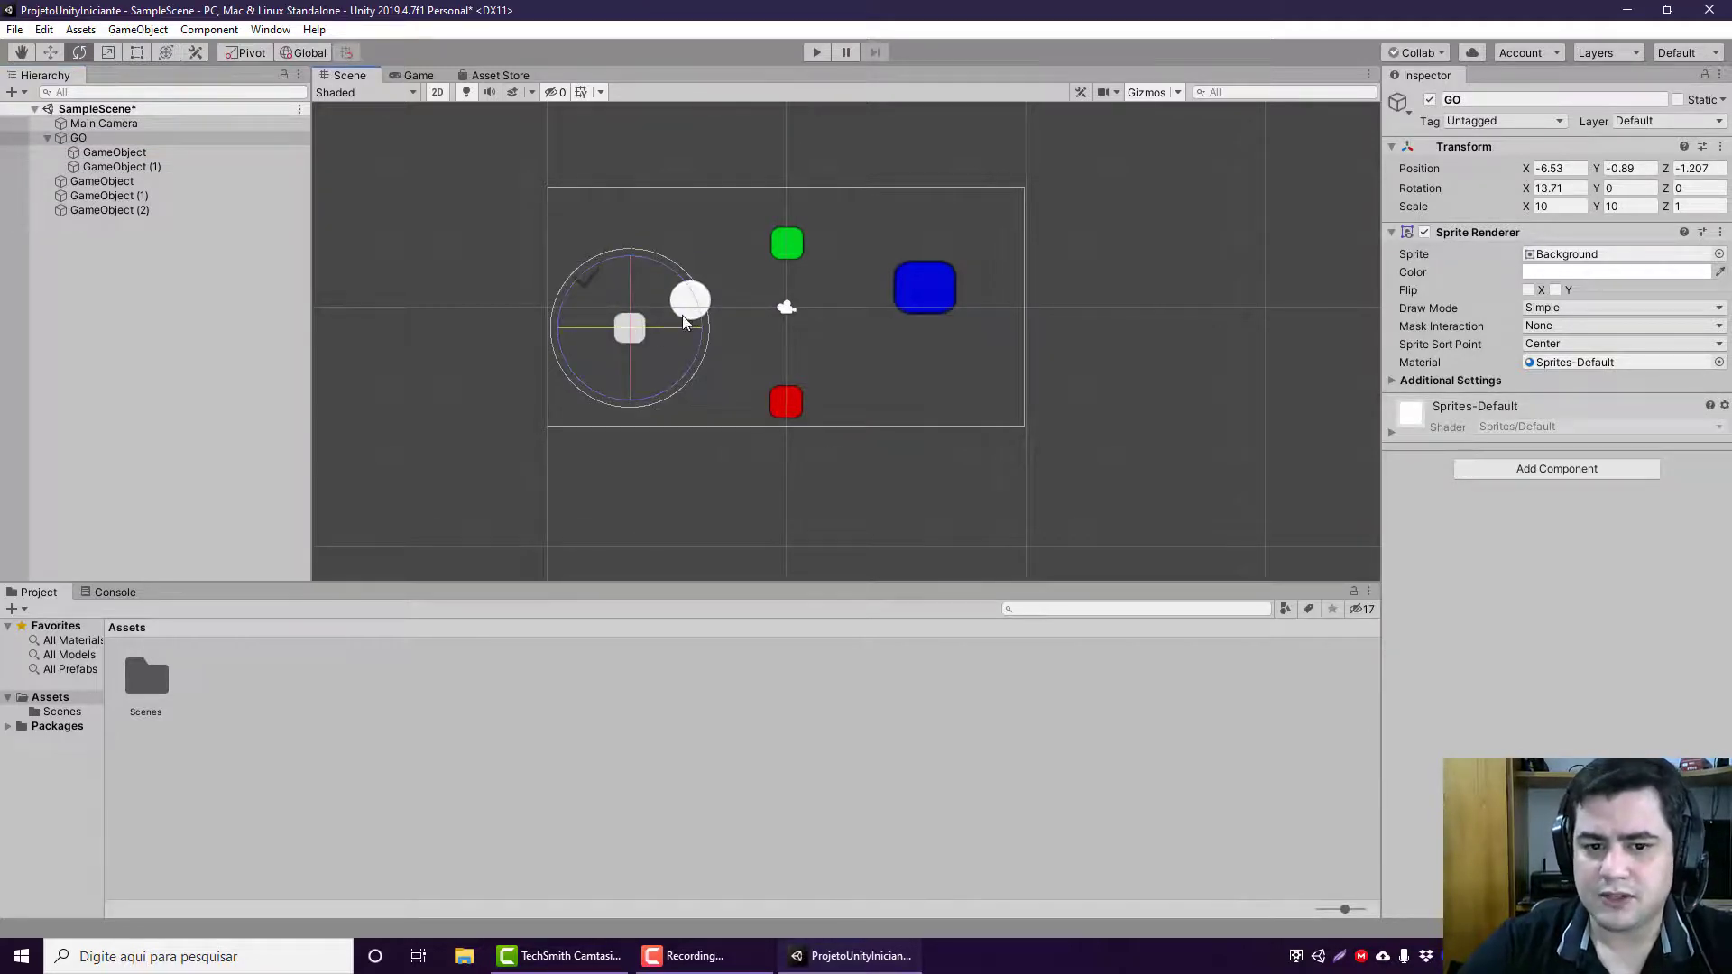
{"action": "left_click", "coordinate": [229, 168]}
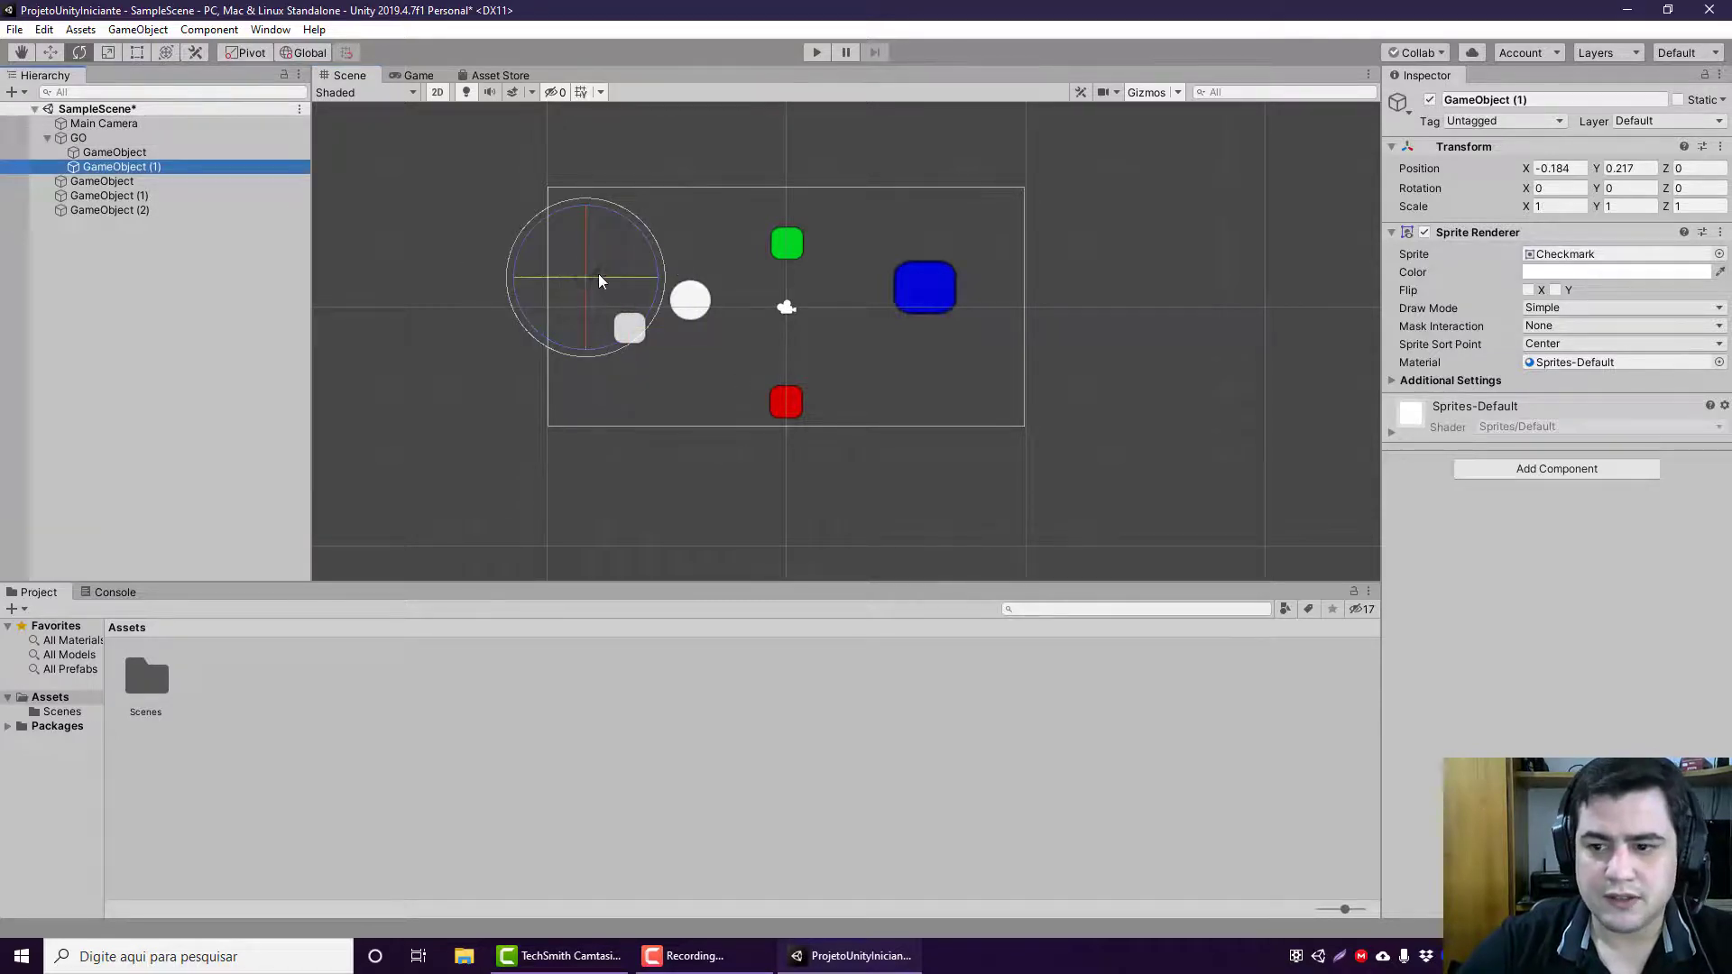
Step: Rotate GO about X to about -36.44 degrees and check the Transform of each of its two children
{"action": "left_click", "coordinate": [166, 136]}
{"action": "left_click_drag", "start_coordinate": [609, 276], "coordinate": [556, 343]}
{"action": "left_click", "coordinate": [180, 152]}
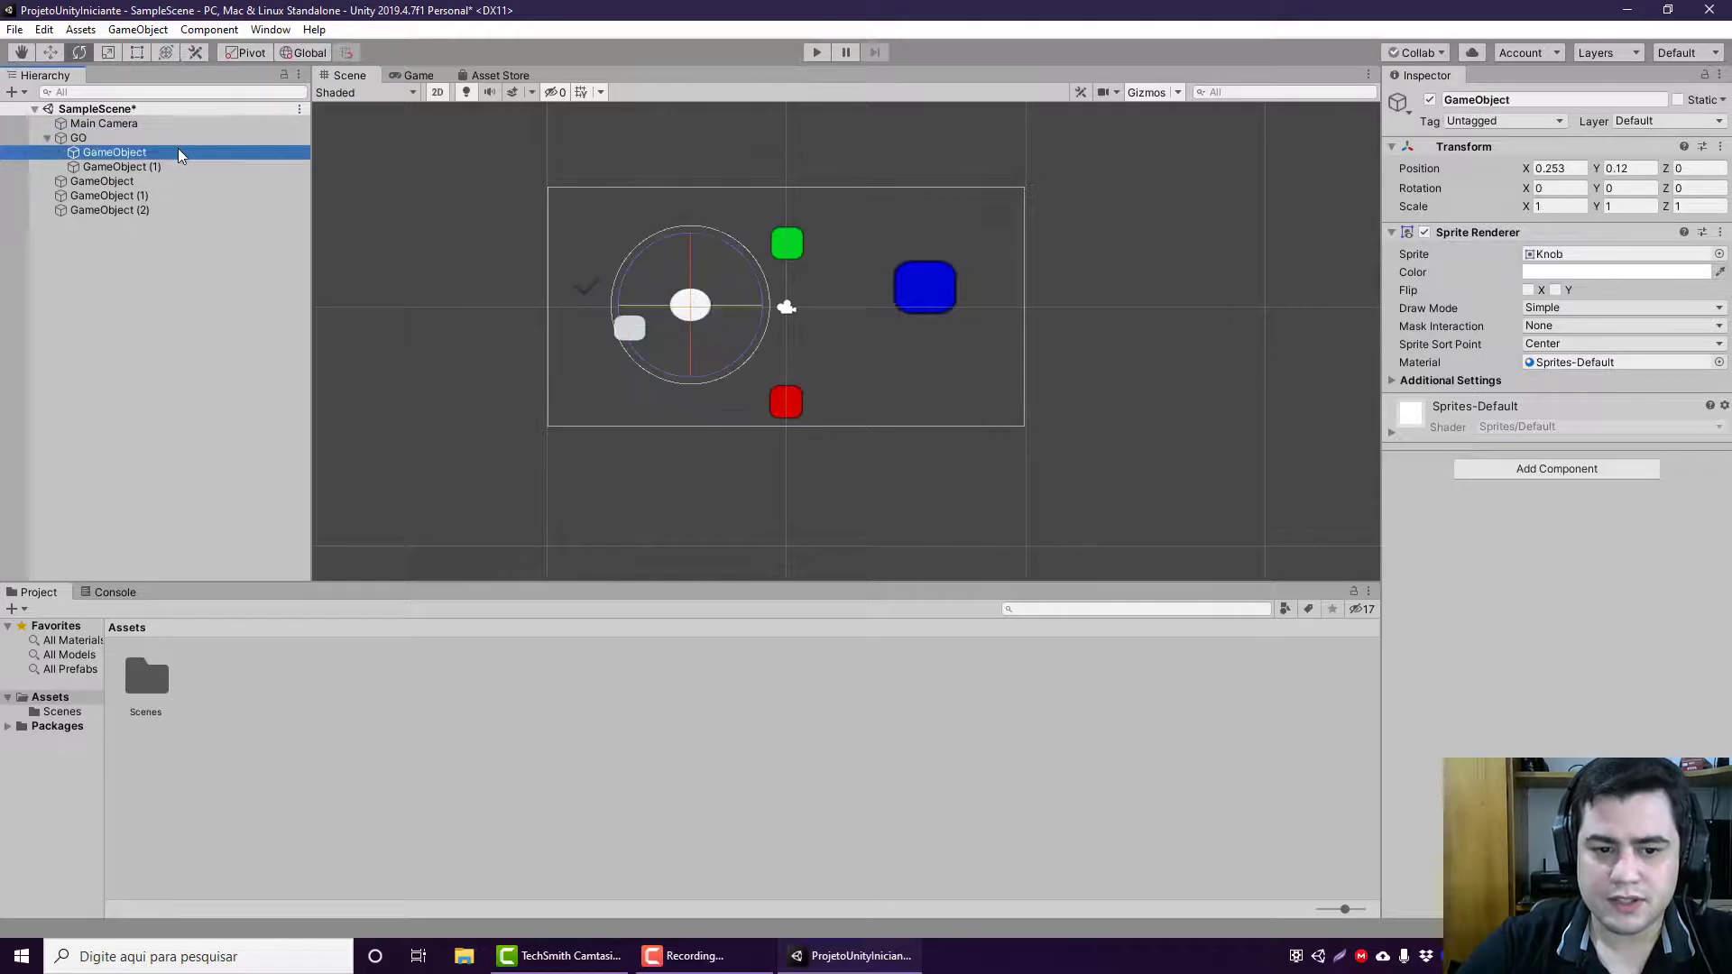
{"action": "left_click", "coordinate": [183, 163]}
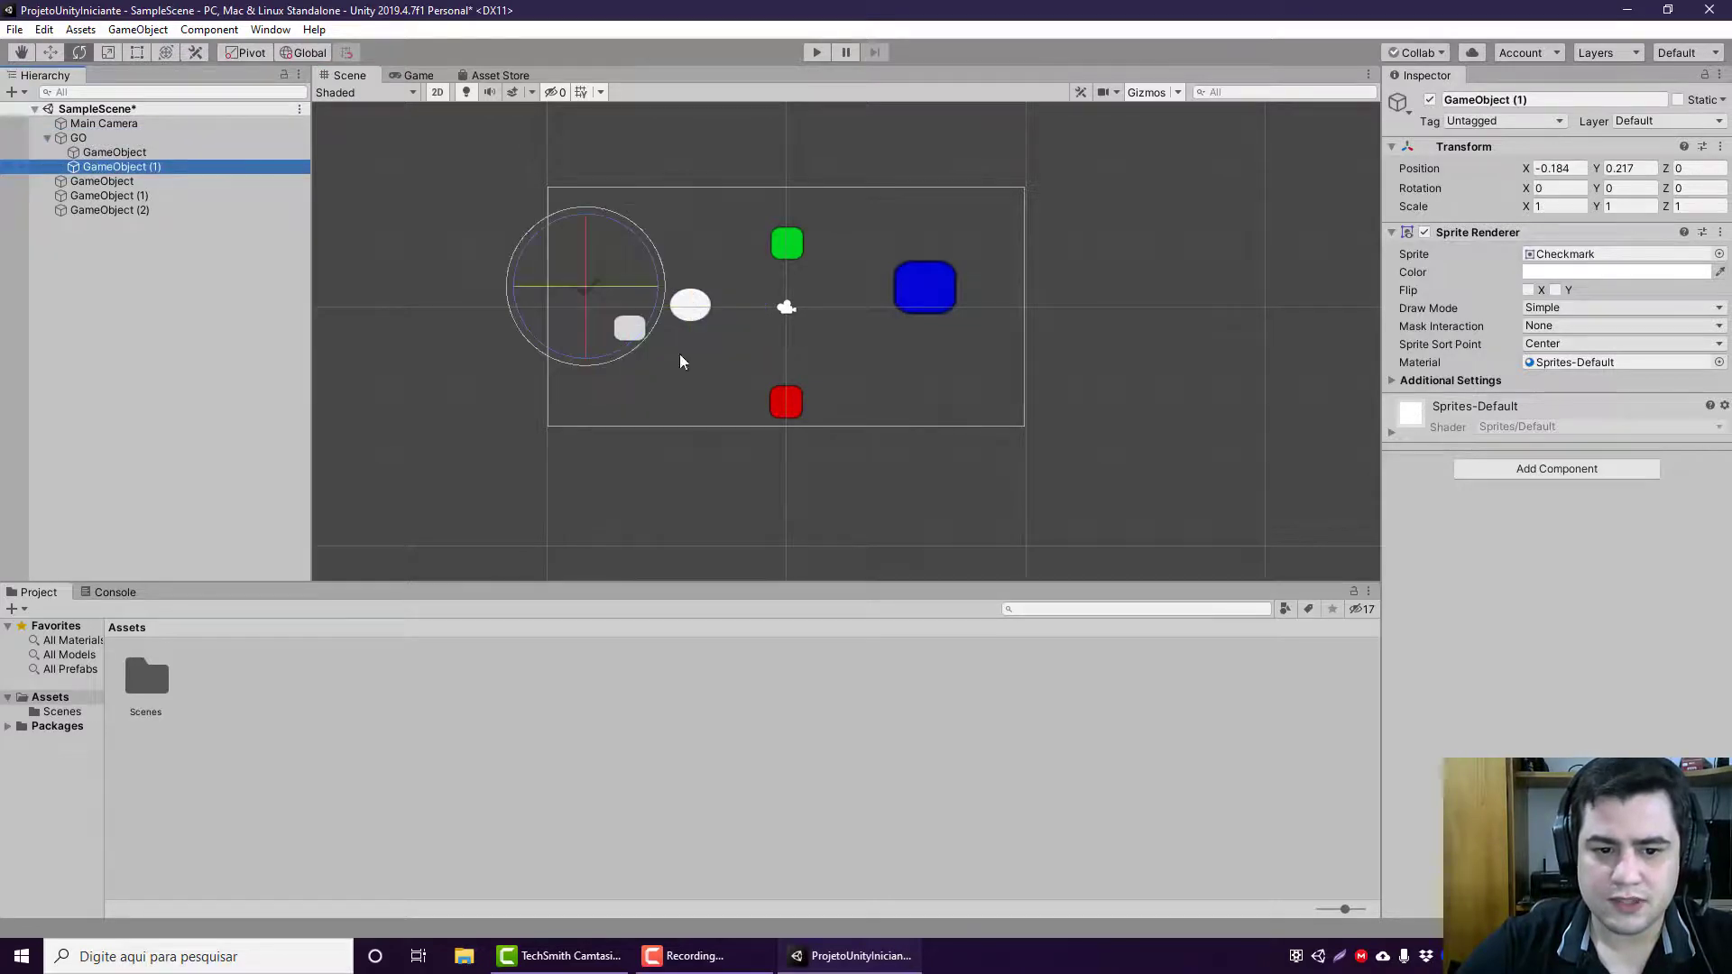
Step: Switch to the Move tool and compare the Global-mode gizmo on GO and its two children, leaving GO selected
{"action": "left_click", "coordinate": [55, 55]}
{"action": "left_click", "coordinate": [166, 141]}
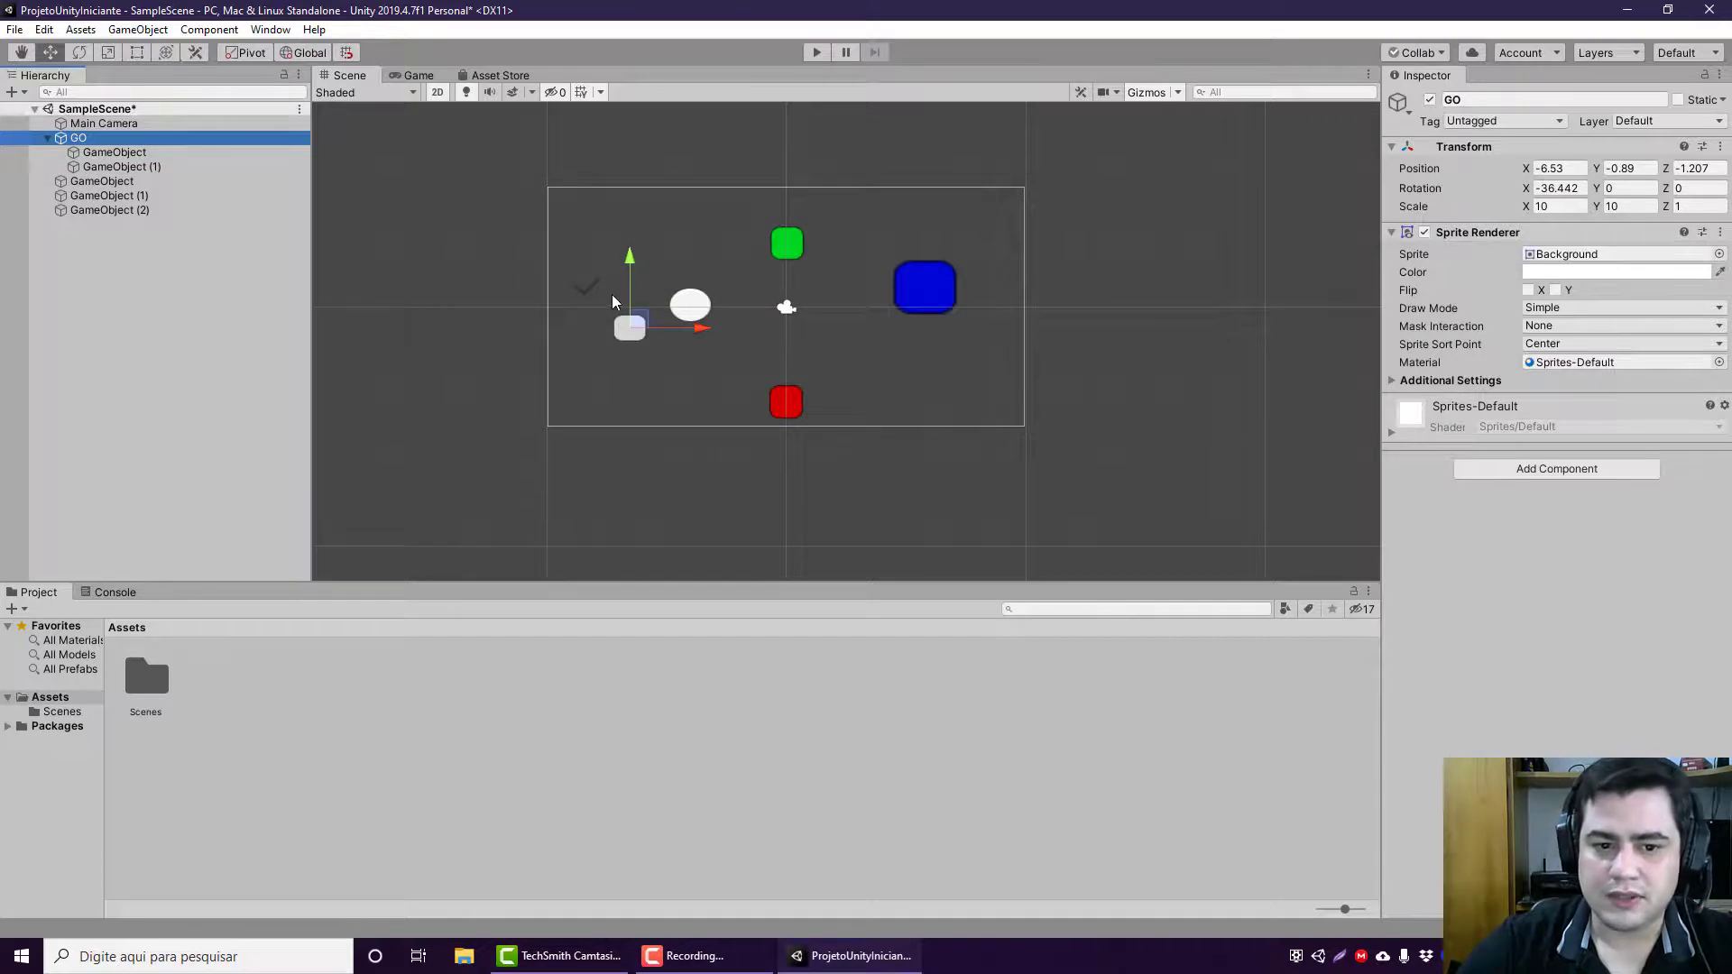
{"action": "left_click", "coordinate": [209, 152]}
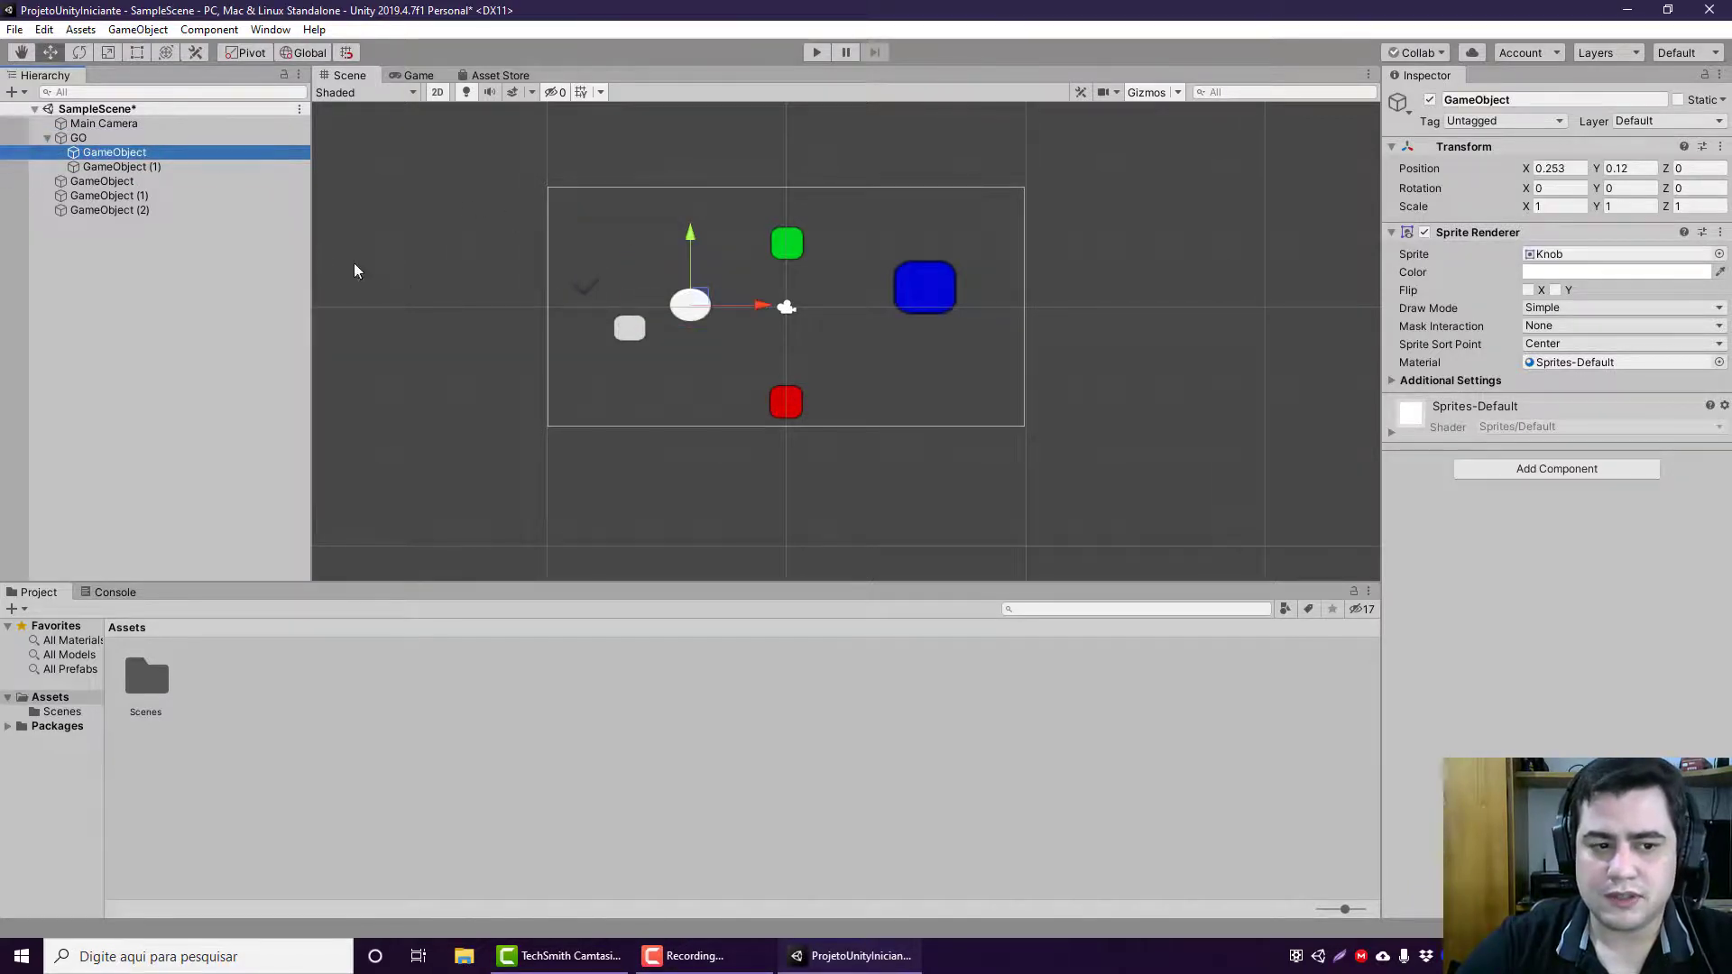
{"action": "left_click", "coordinate": [188, 164]}
{"action": "left_click", "coordinate": [204, 151]}
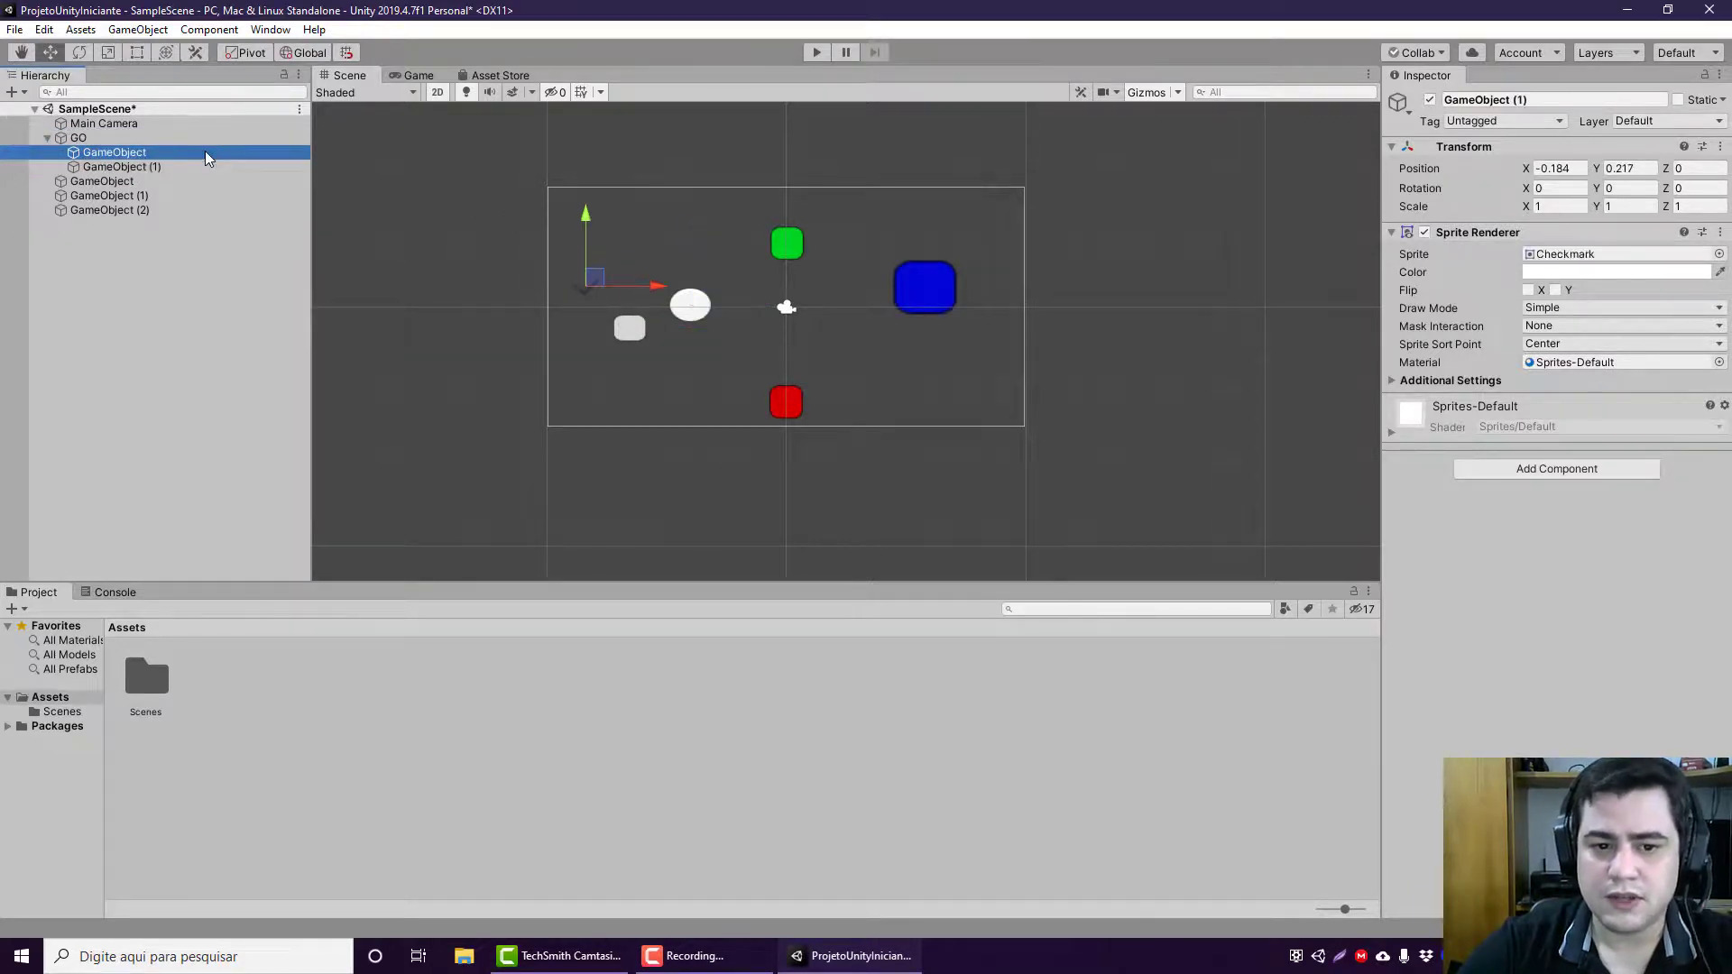
{"action": "left_click", "coordinate": [200, 137]}
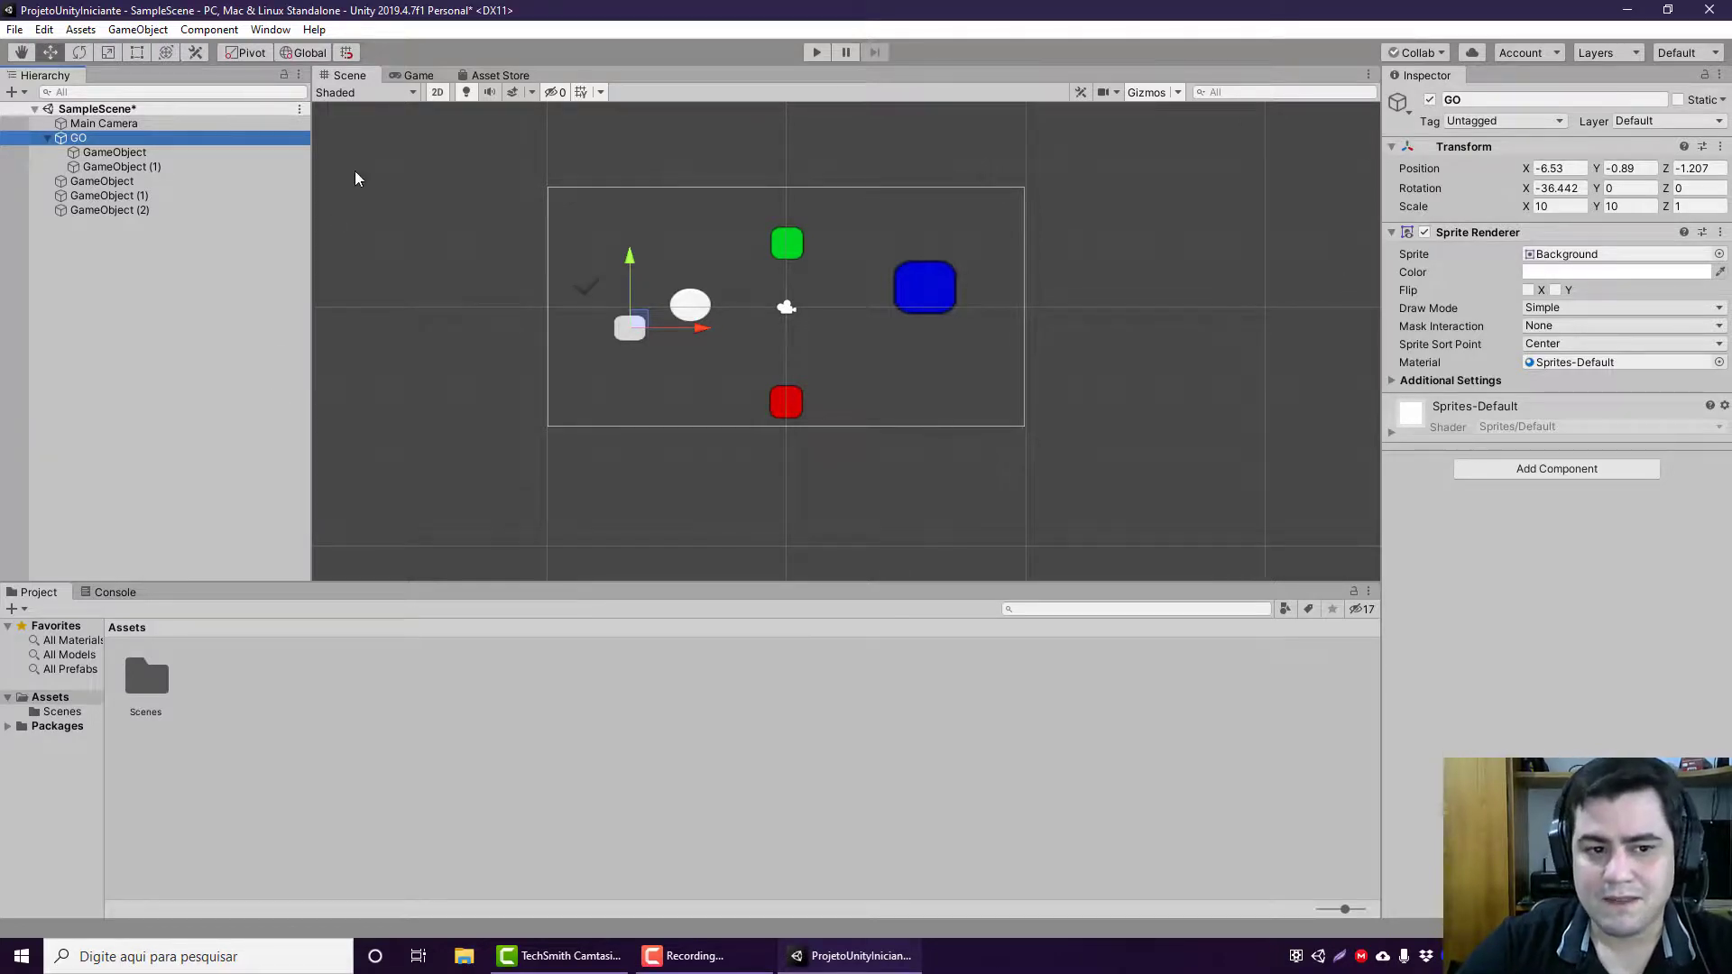
Step: Turn on grid snapping and move GO with its children along X to position -5
{"action": "left_click", "coordinate": [343, 51]}
{"action": "left_click", "coordinate": [343, 52]}
{"action": "left_click", "coordinate": [342, 52]}
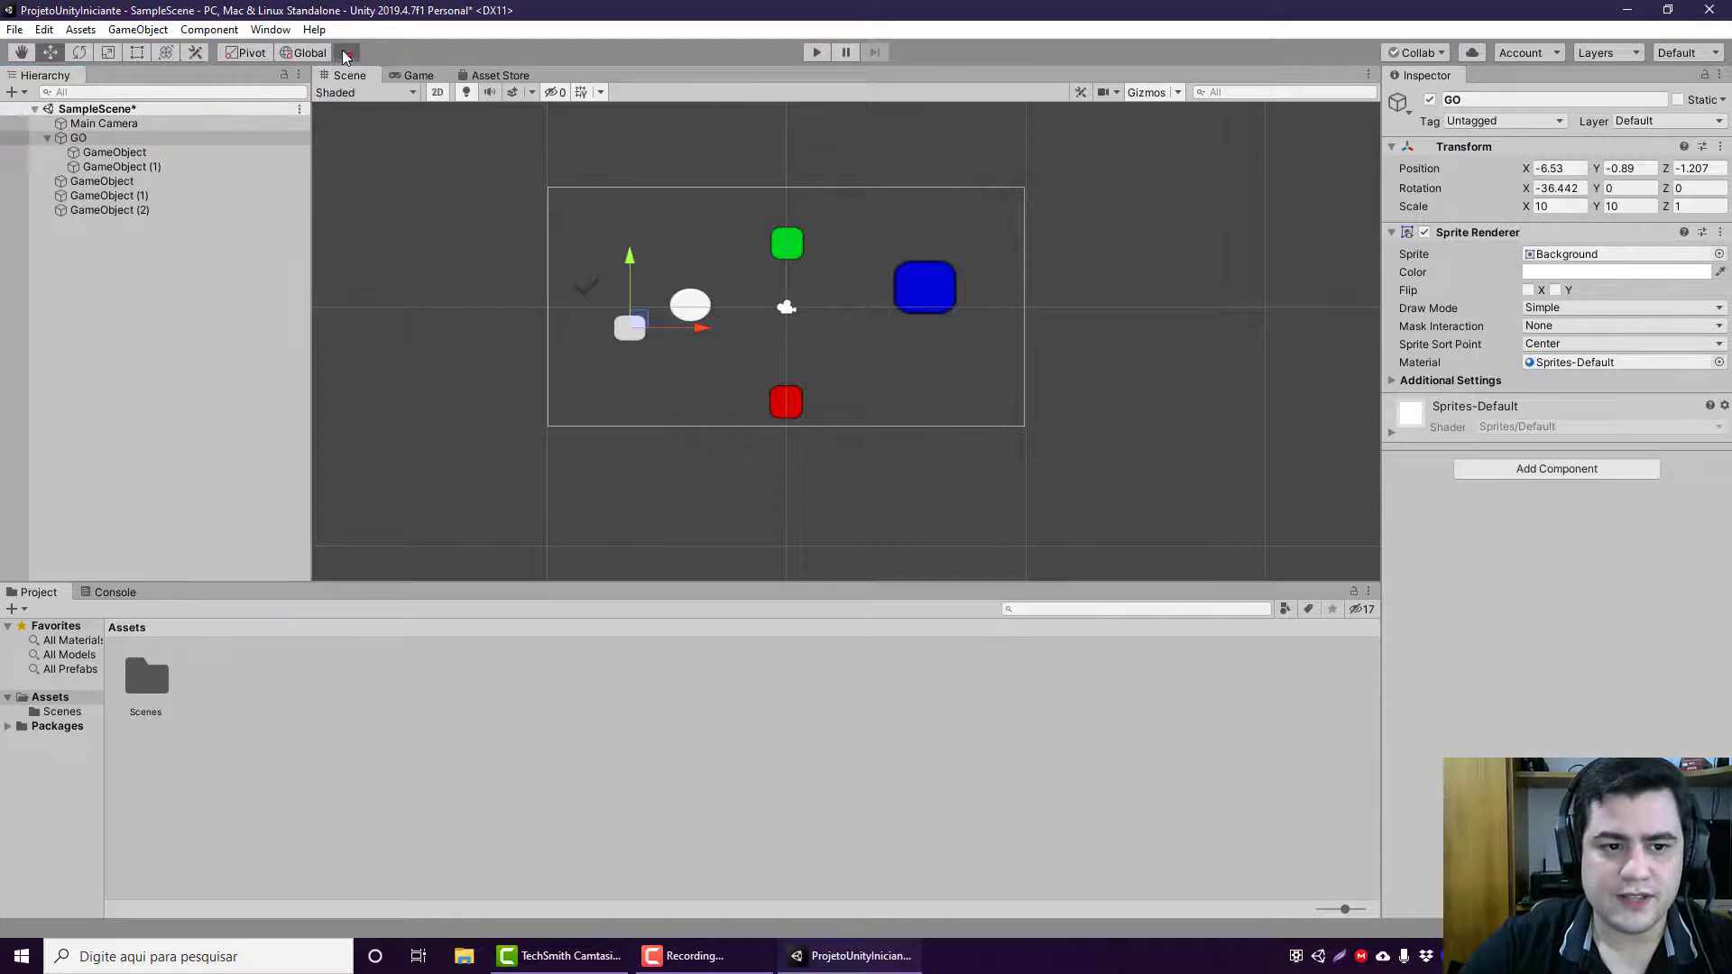
{"action": "left_click_drag", "start_coordinate": [708, 328], "coordinate": [754, 323]}
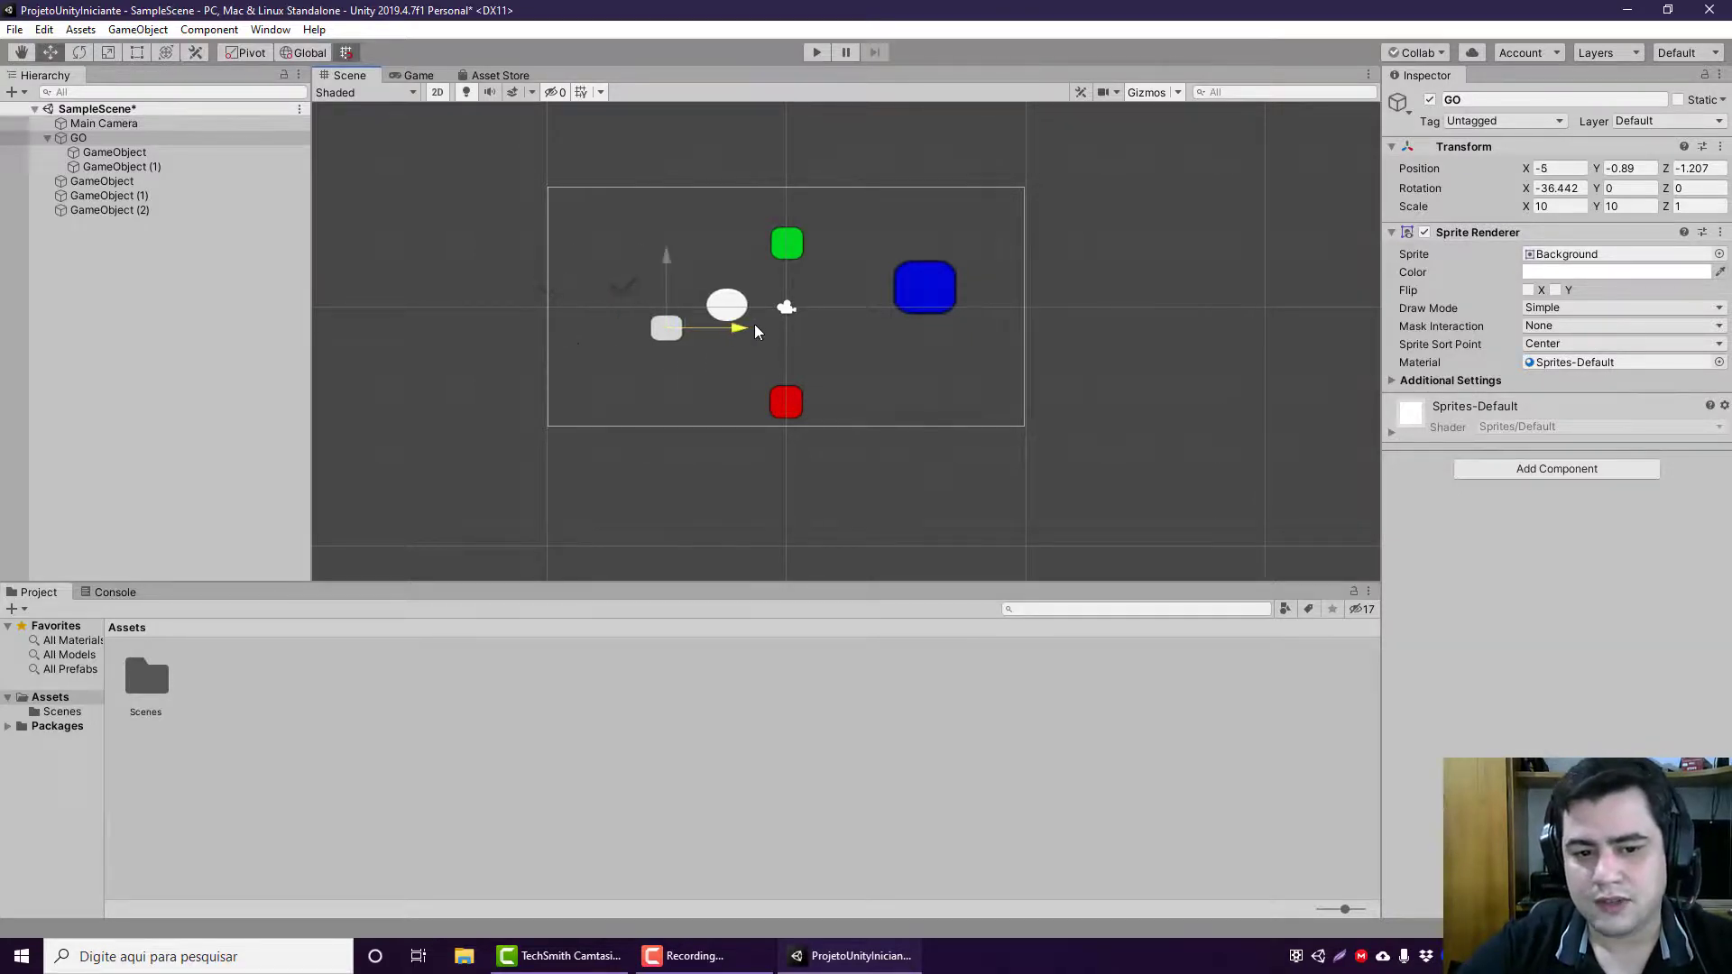
{"action": "scroll", "coordinate": [696, 352], "scroll_direction": "up", "scroll_amount": 8}
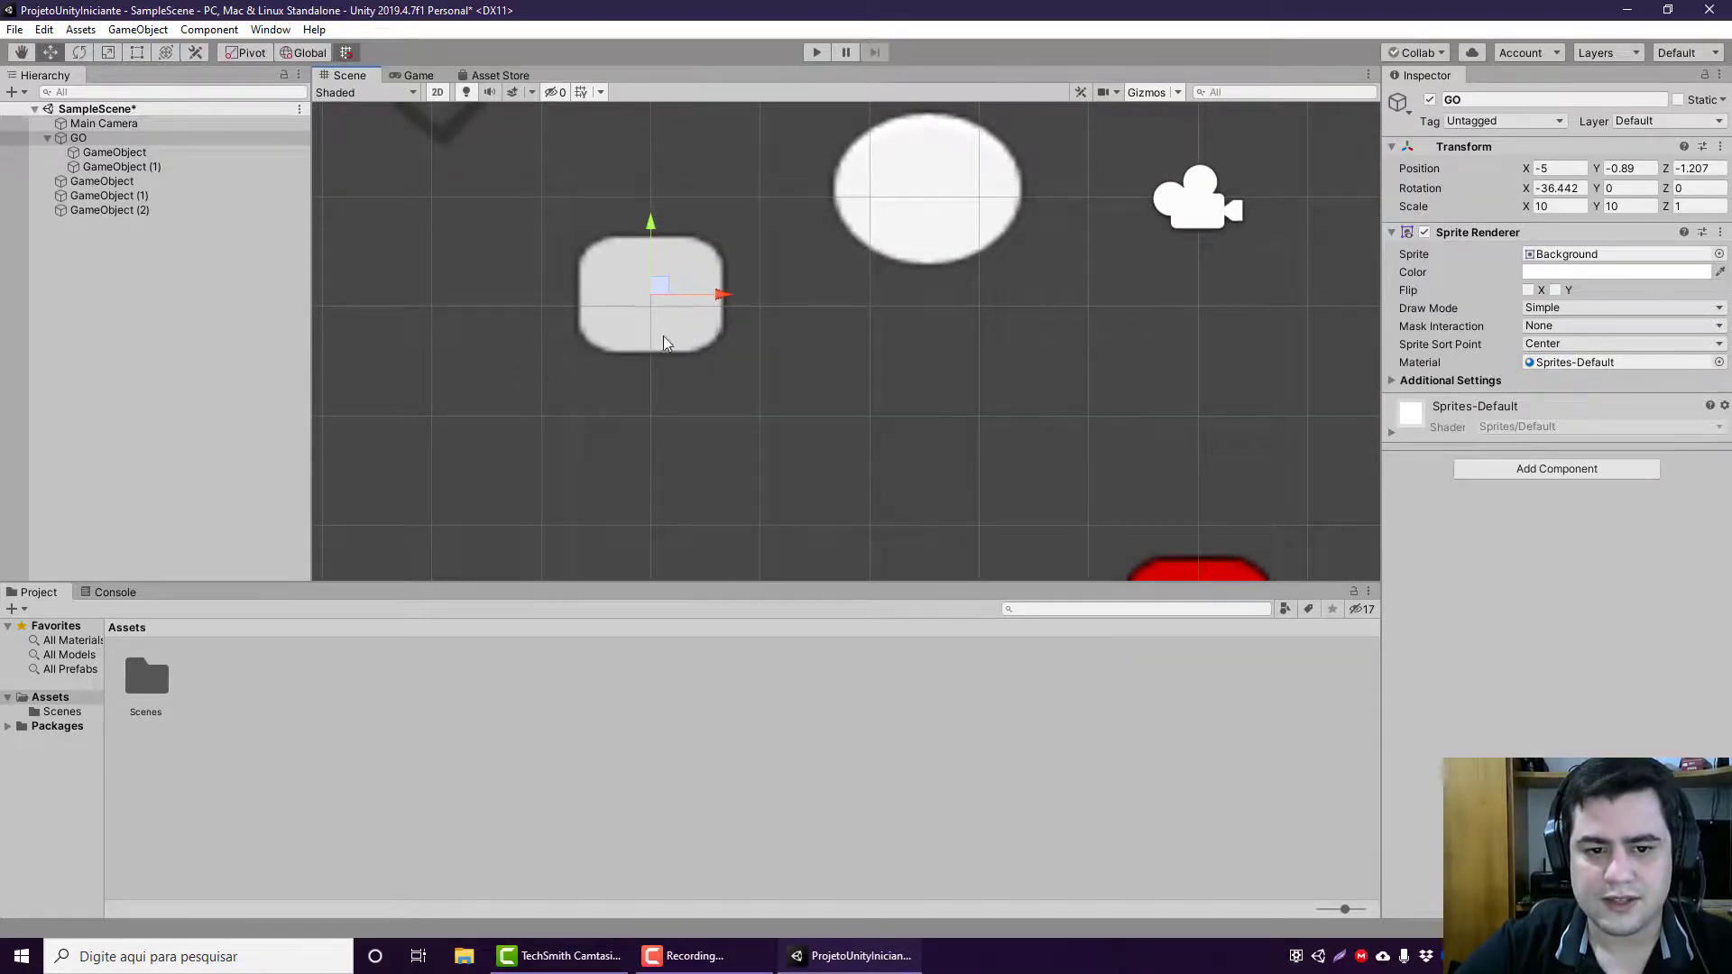
Step: Move GO with its children along X to position -6 using grid snapping, and turn snapping off
{"action": "scroll", "coordinate": [722, 328], "scroll_direction": "down", "scroll_amount": 8}
{"action": "left_click", "coordinate": [749, 320]}
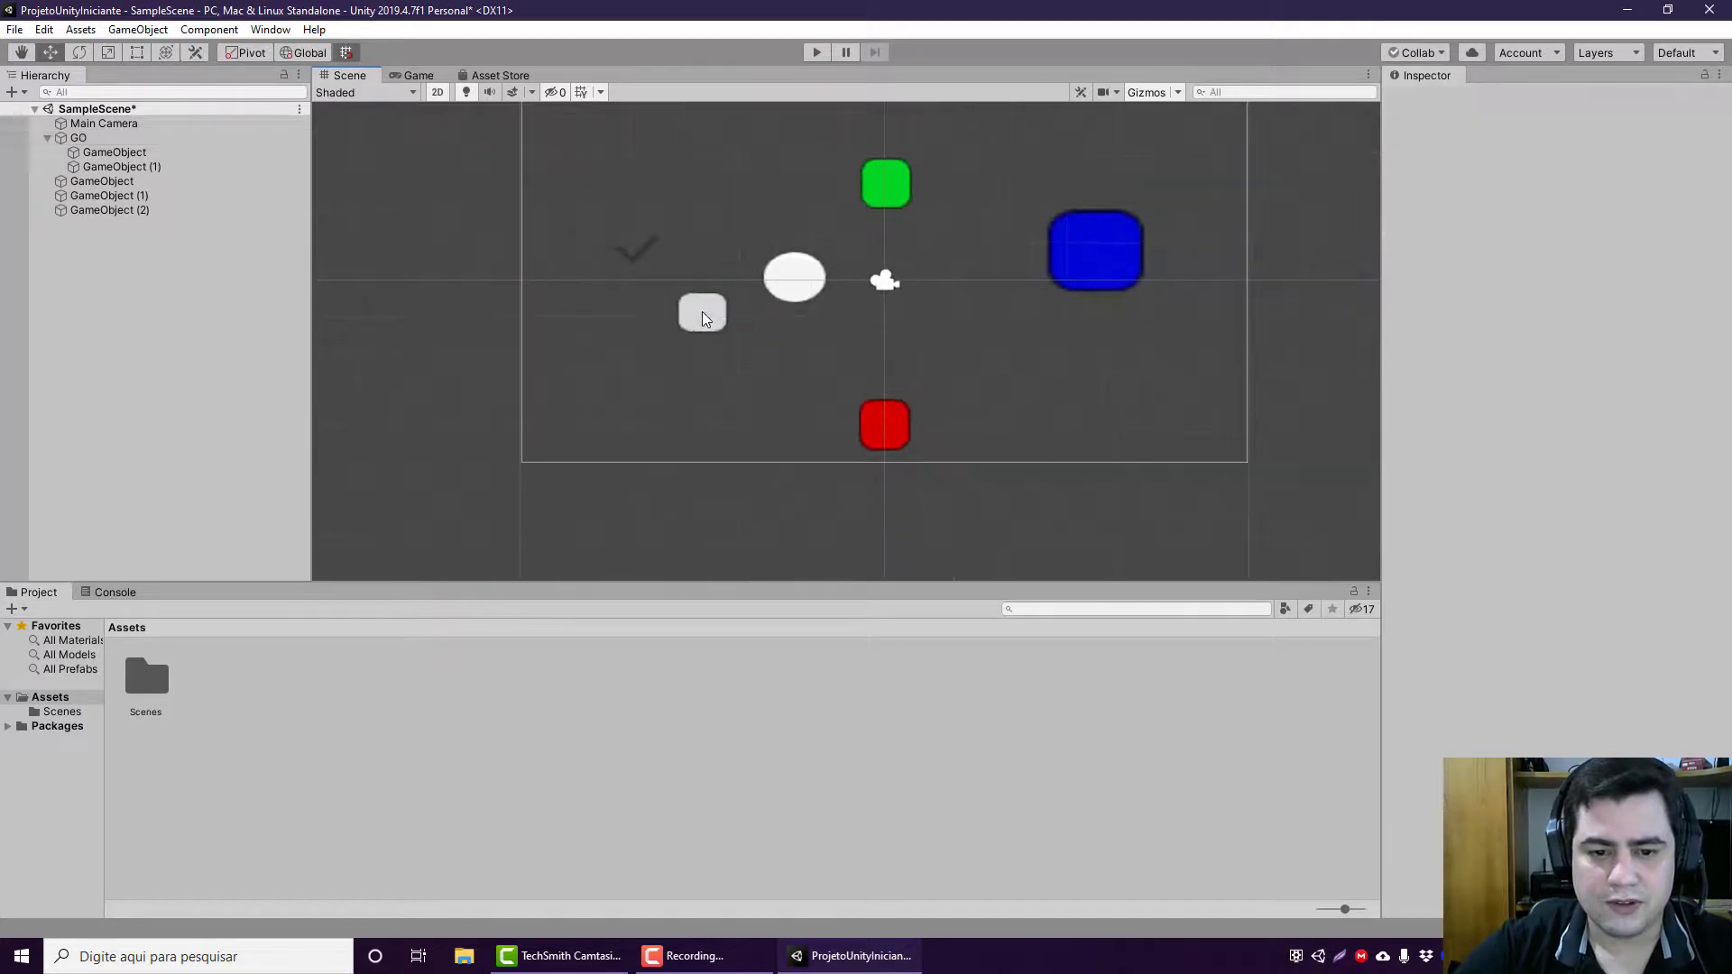
{"action": "left_click", "coordinate": [701, 318]}
{"action": "left_click_drag", "start_coordinate": [752, 315], "coordinate": [827, 321]}
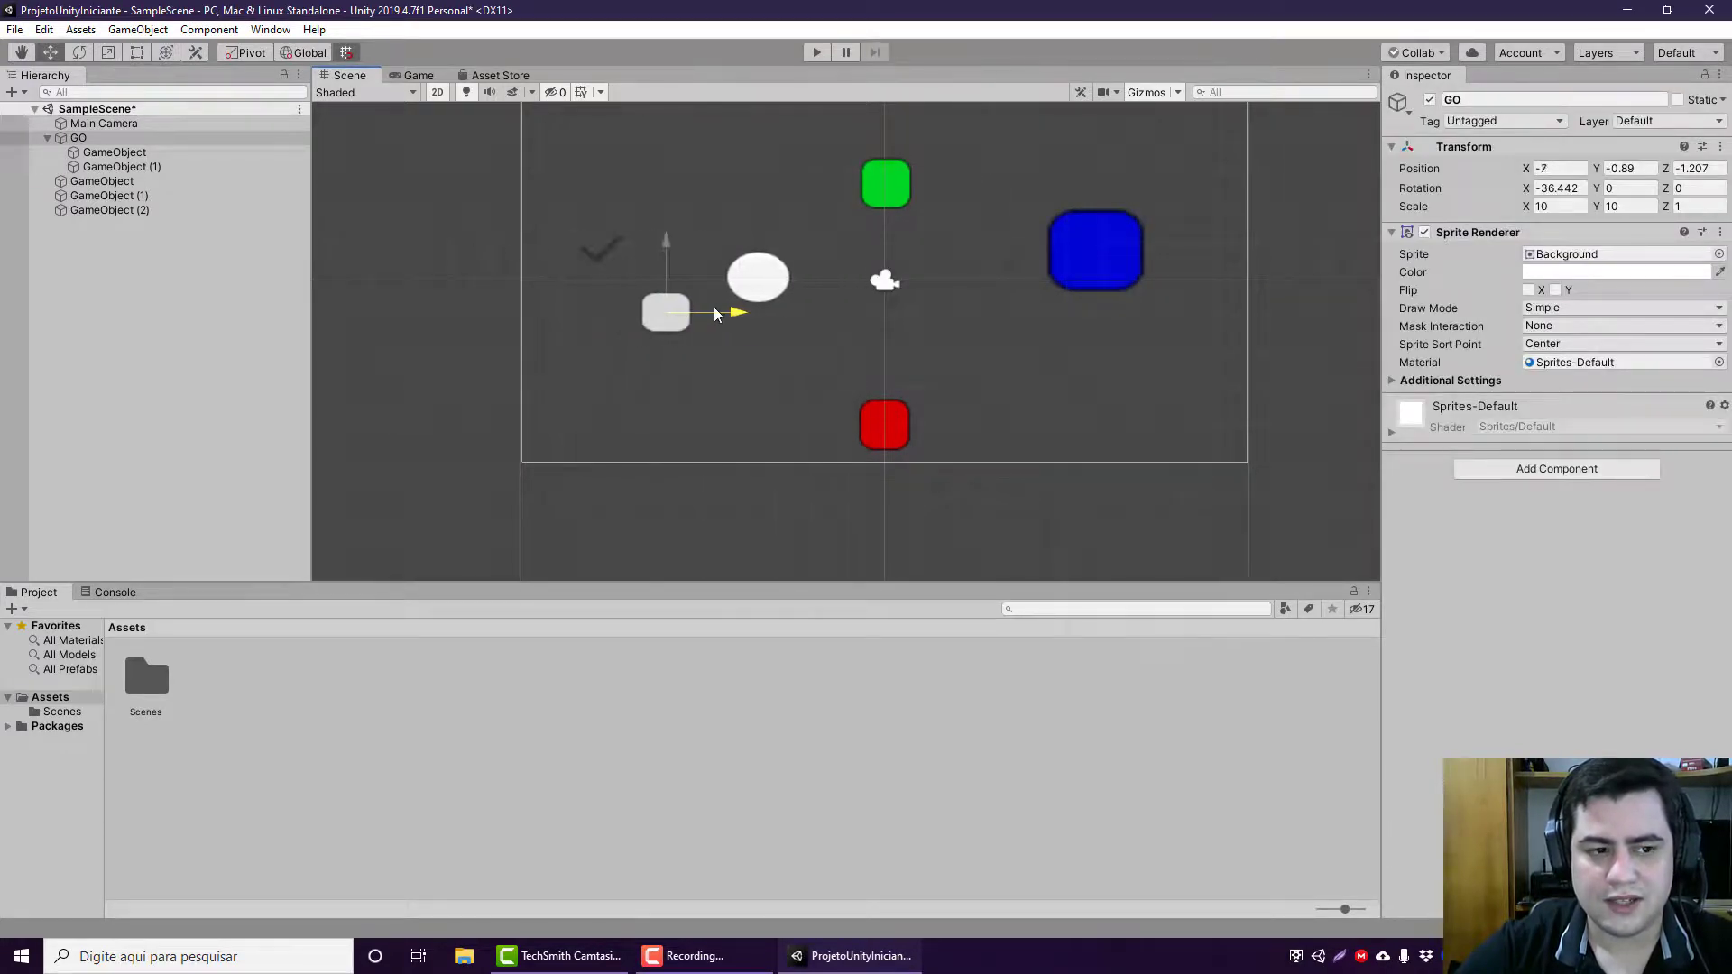
{"action": "left_click", "coordinate": [346, 49]}
{"action": "scroll", "coordinate": [692, 332], "scroll_direction": "down", "scroll_amount": 4}
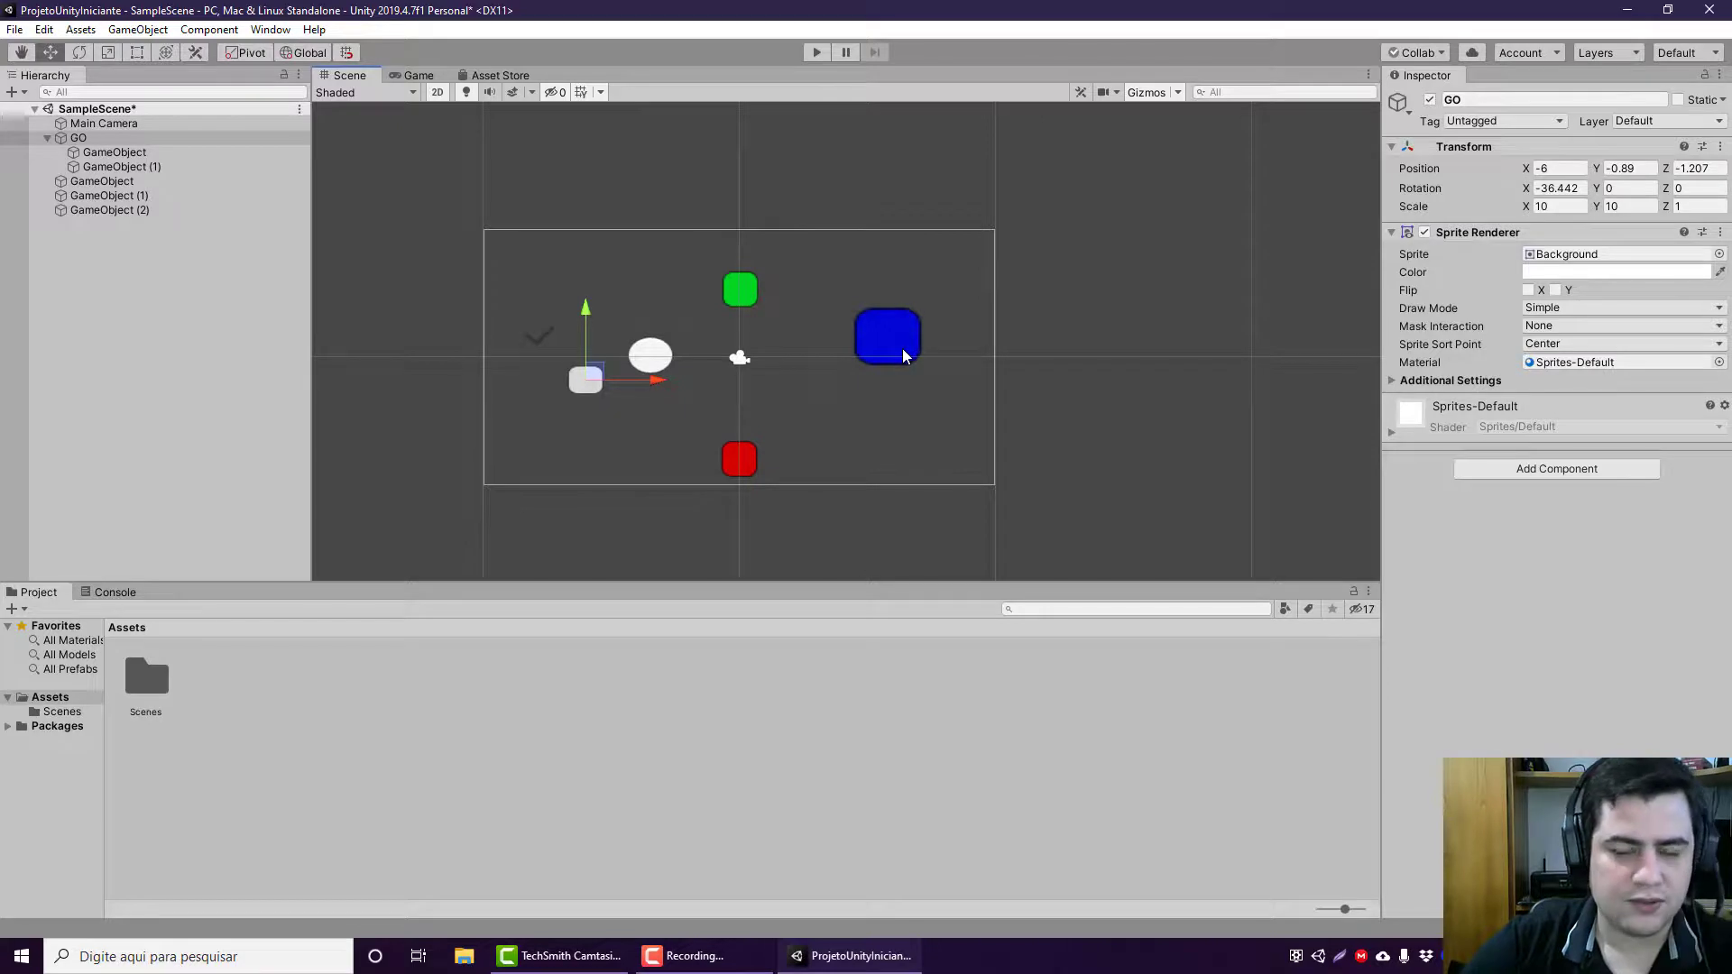
{"action": "middle_click_drag", "start_coordinate": [882, 367], "coordinate": [963, 340]}
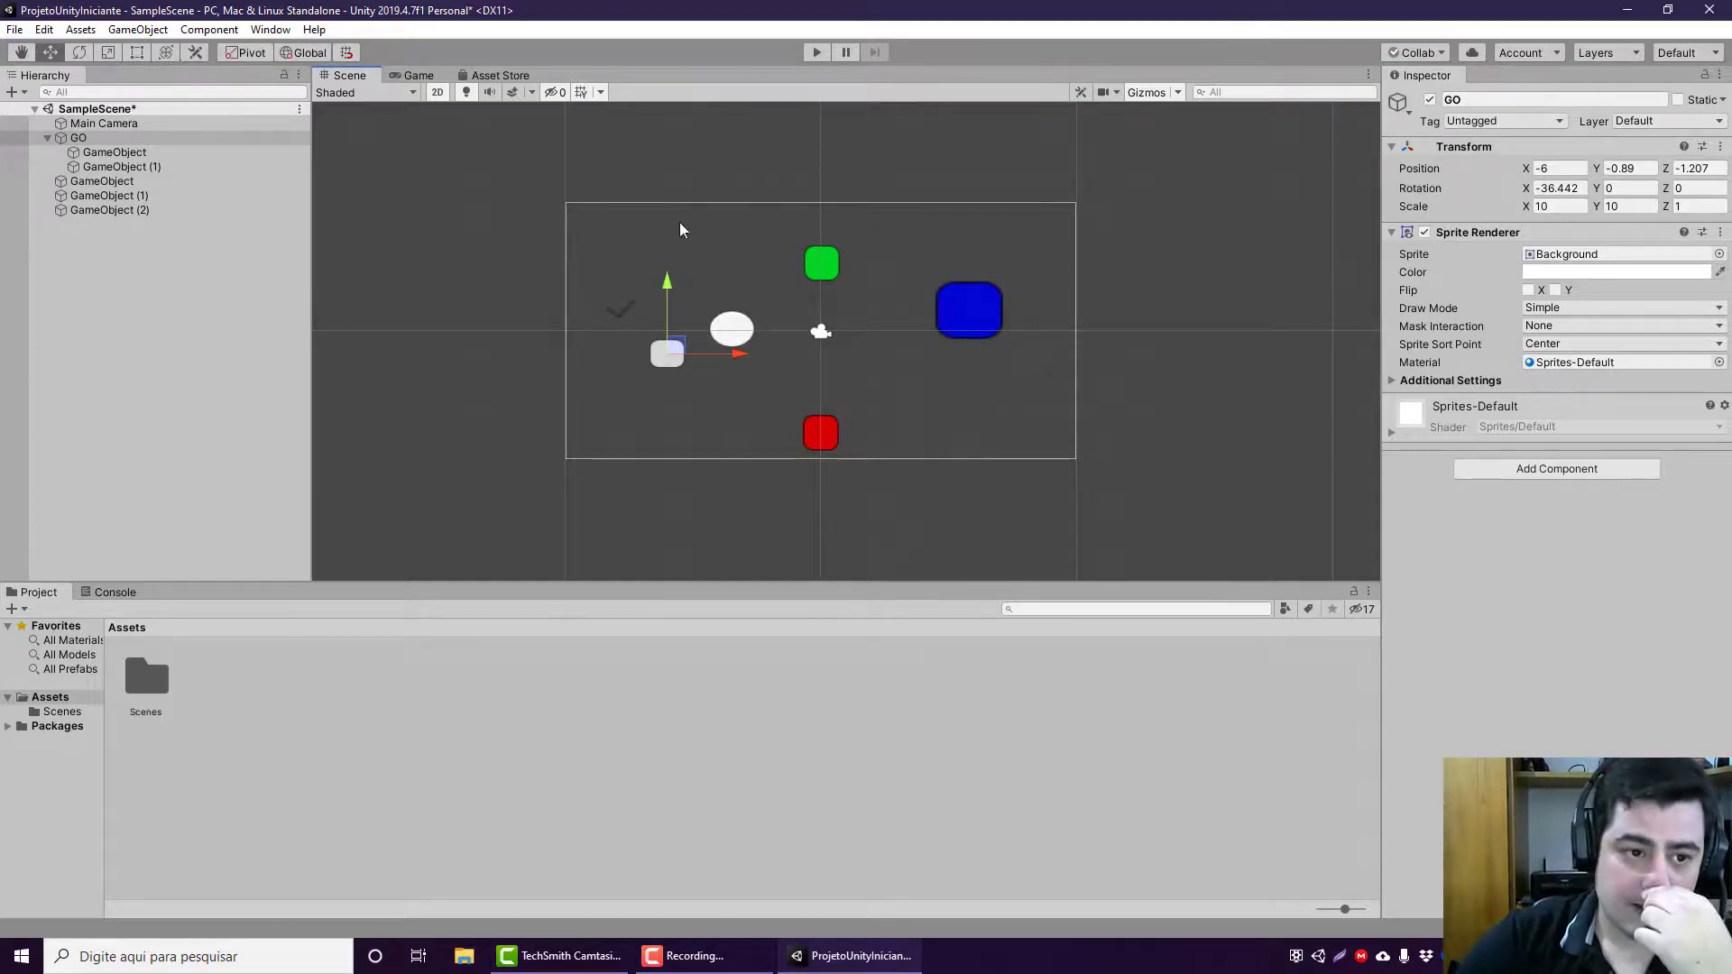
Step: Open the Scenes folder in the project assets and save SampleScene
{"action": "left_click", "coordinate": [126, 111]}
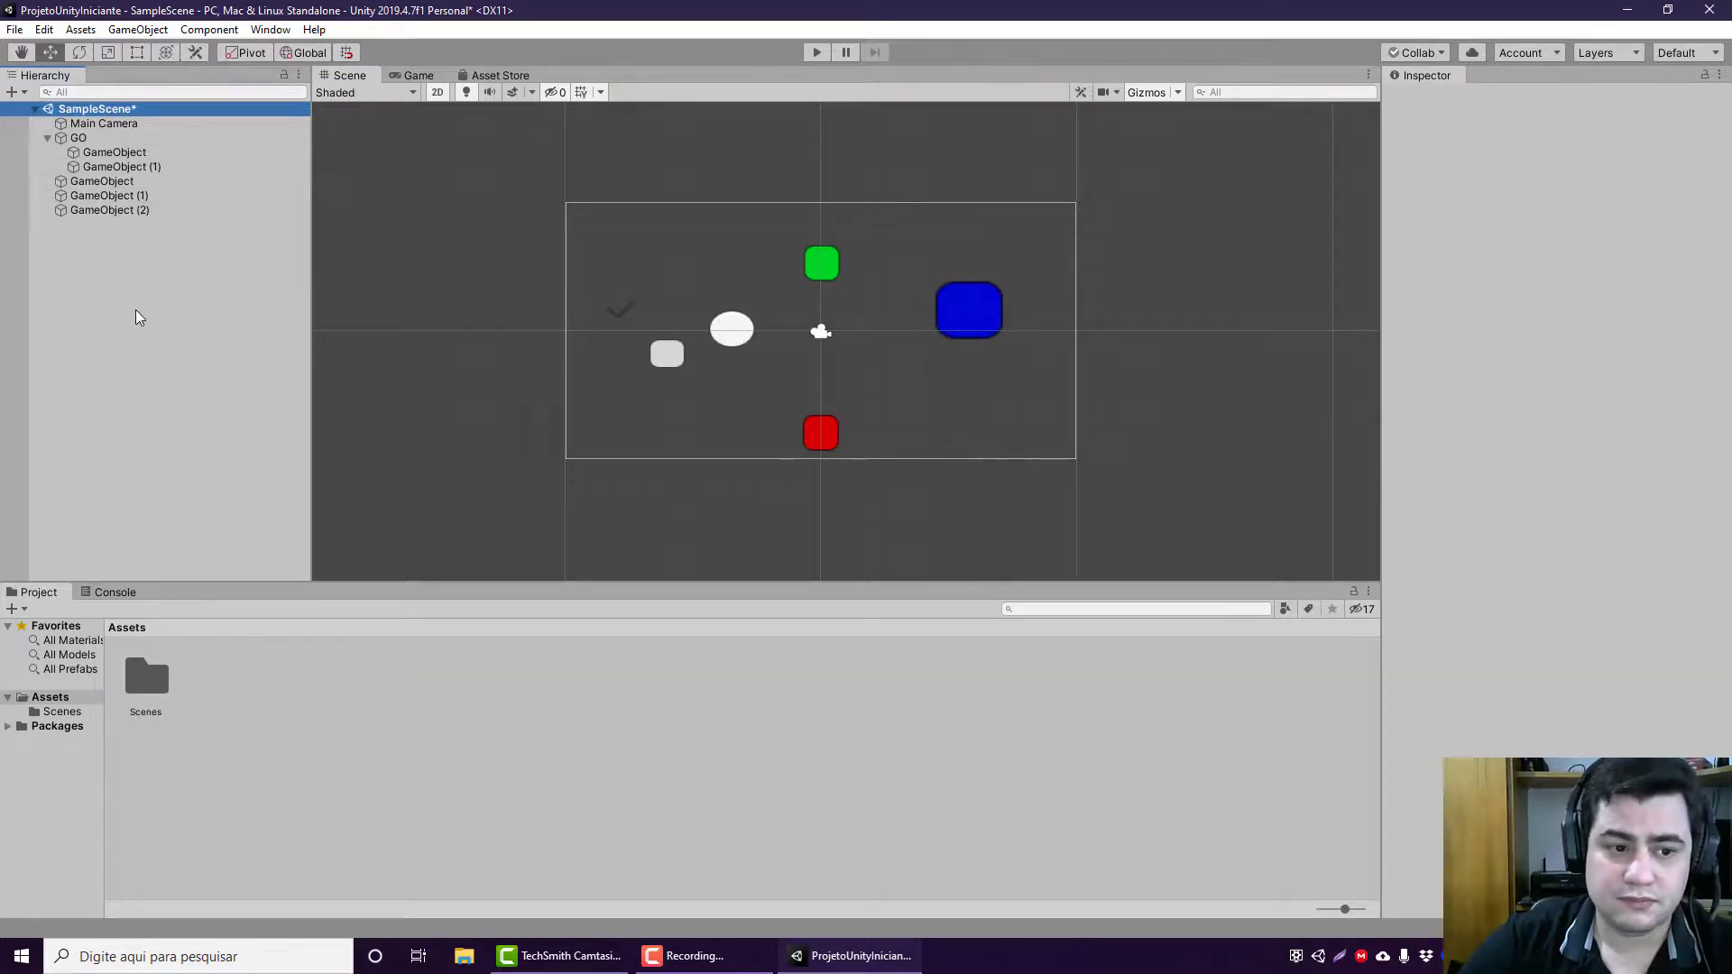
{"action": "left_click", "coordinate": [154, 678]}
{"action": "left_click", "coordinate": [209, 125]}
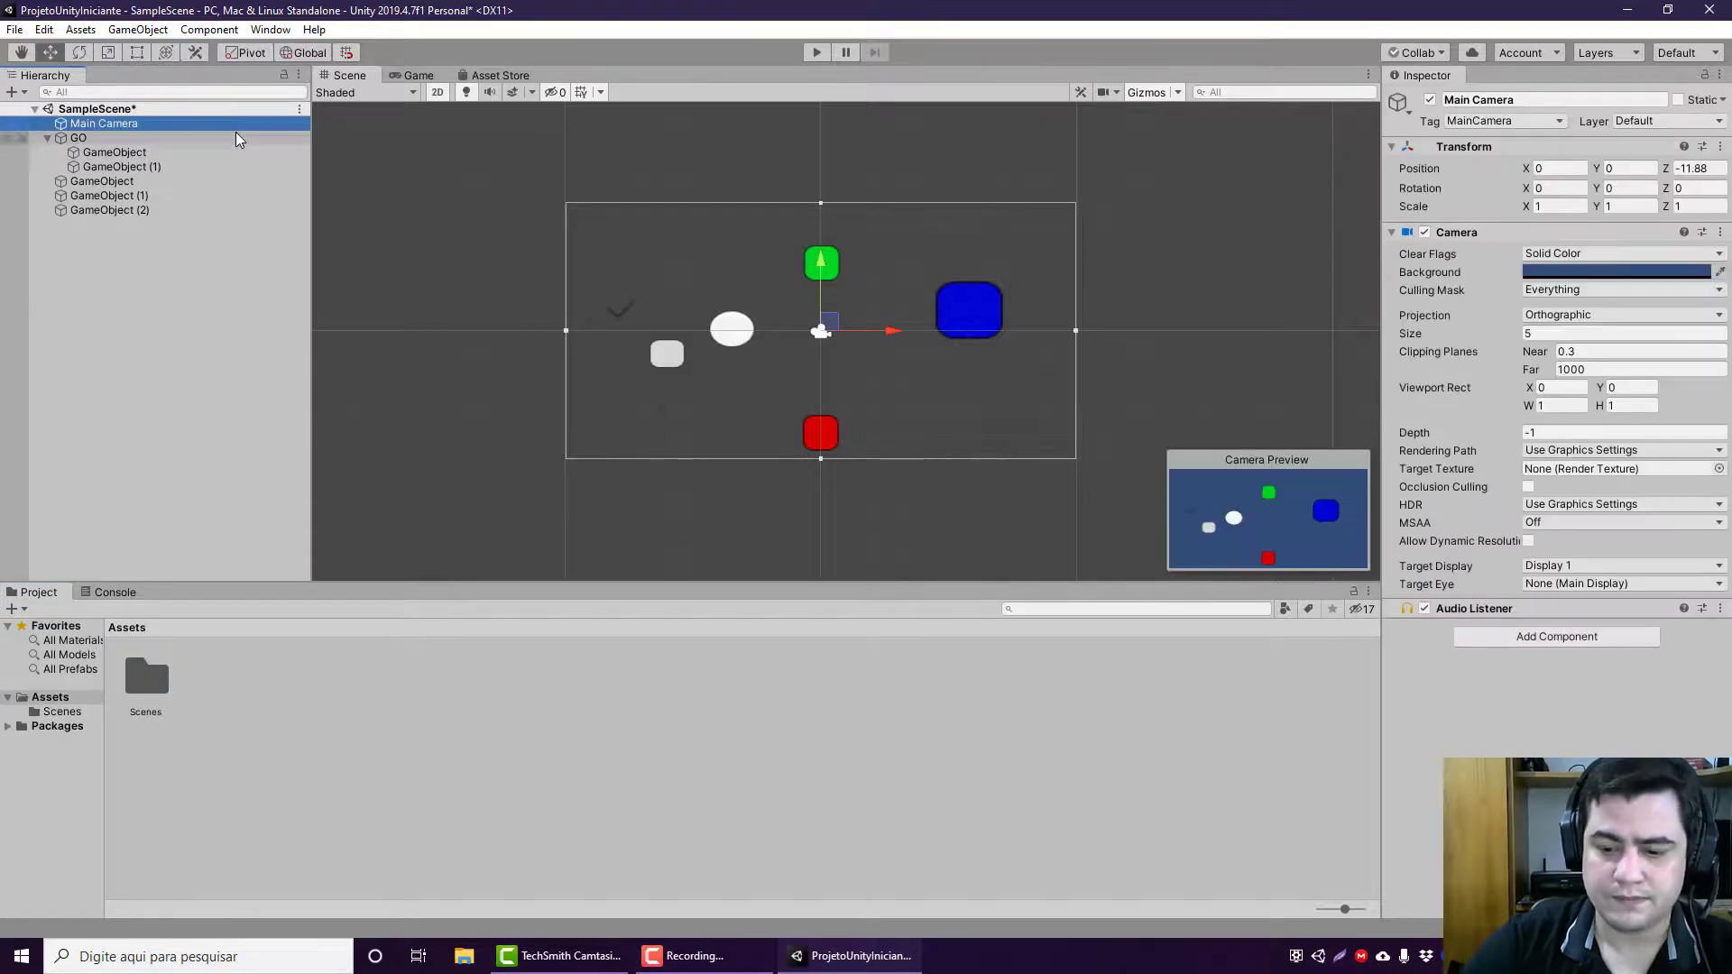
{"action": "left_click", "coordinate": [182, 110]}
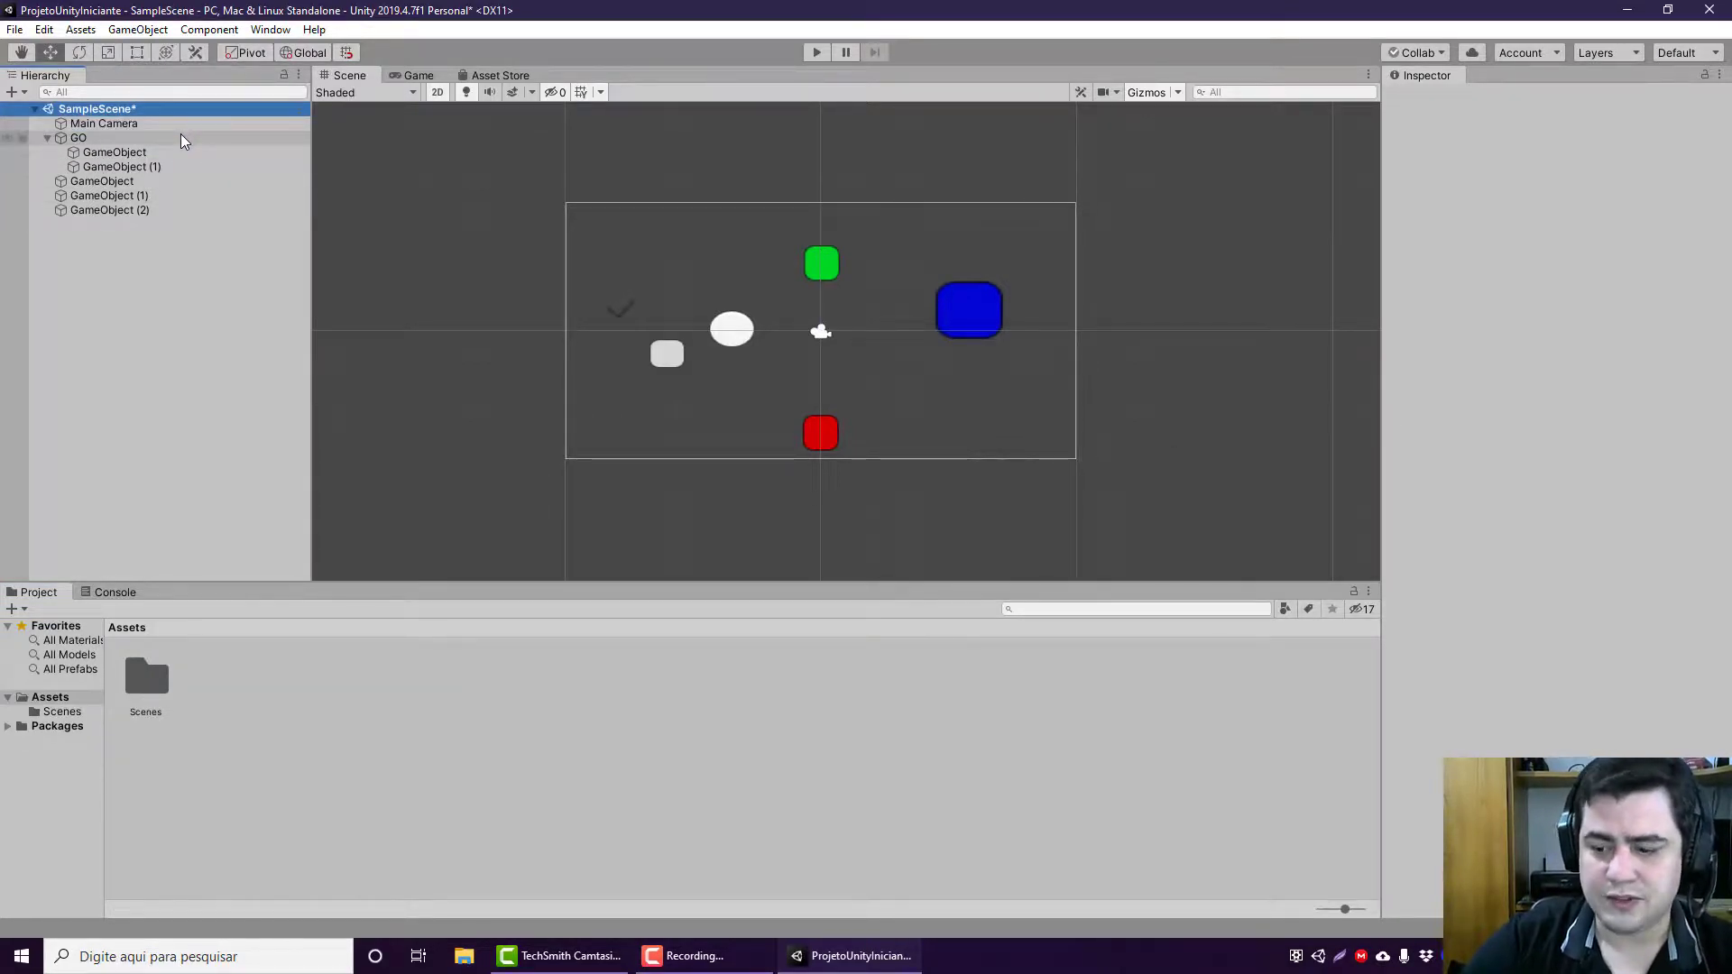
{"action": "double_click", "coordinate": [138, 687]}
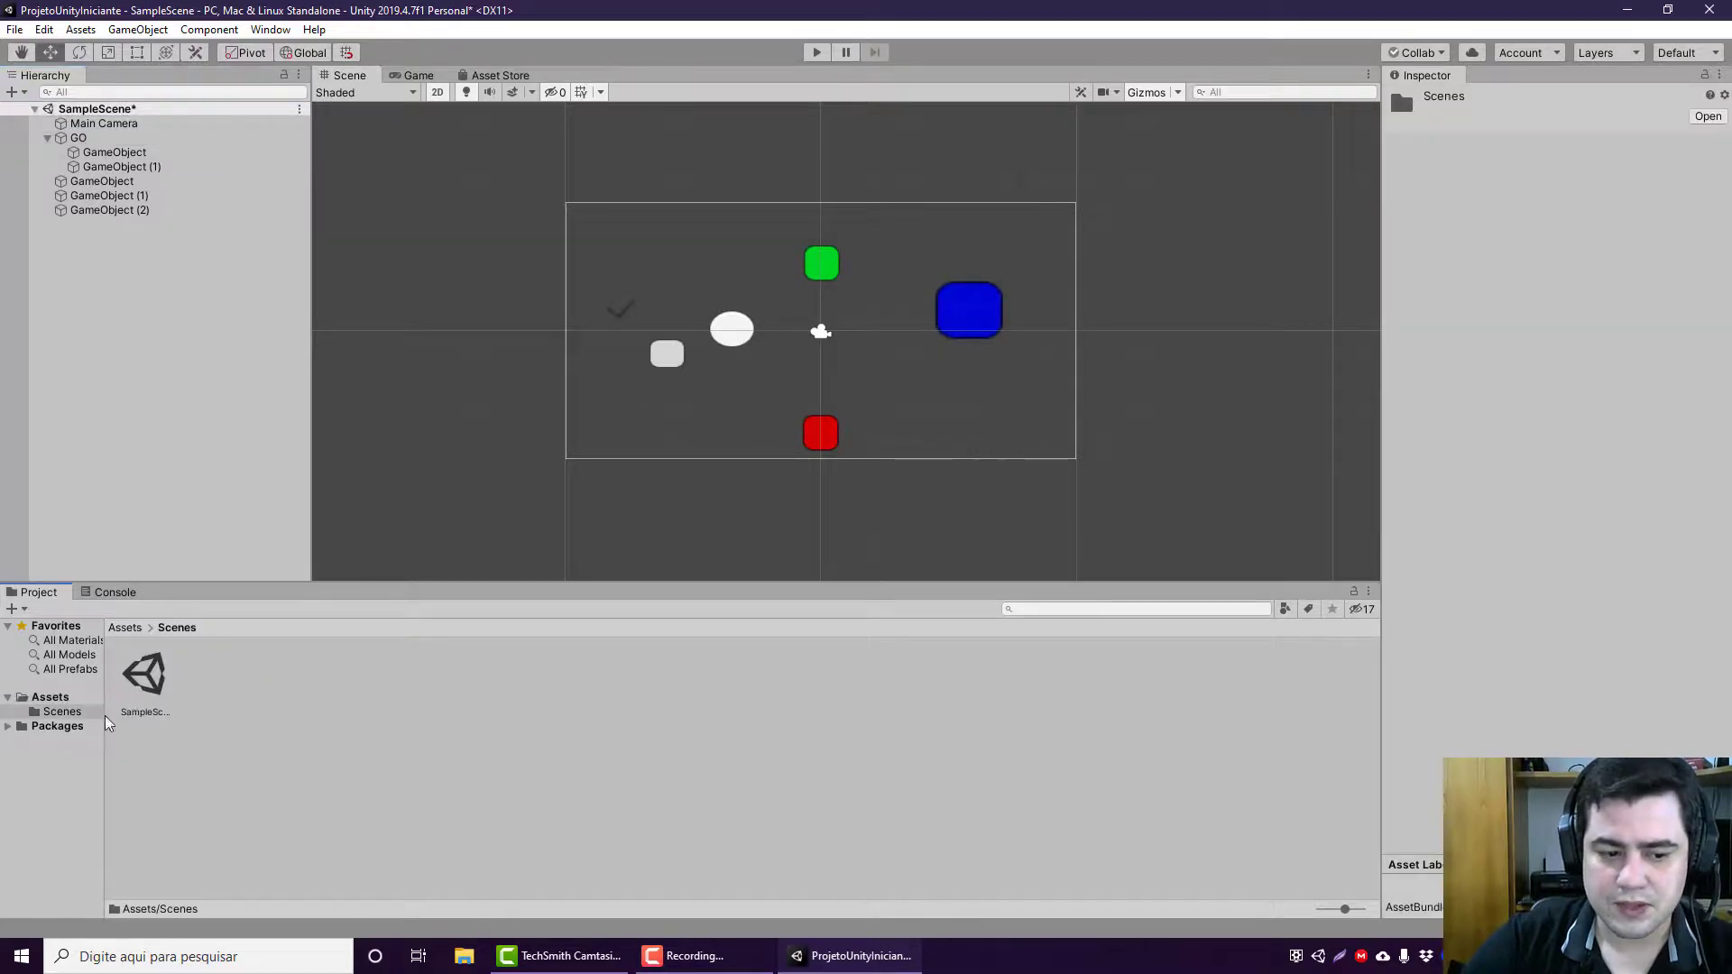
{"action": "left_click", "coordinate": [165, 325]}
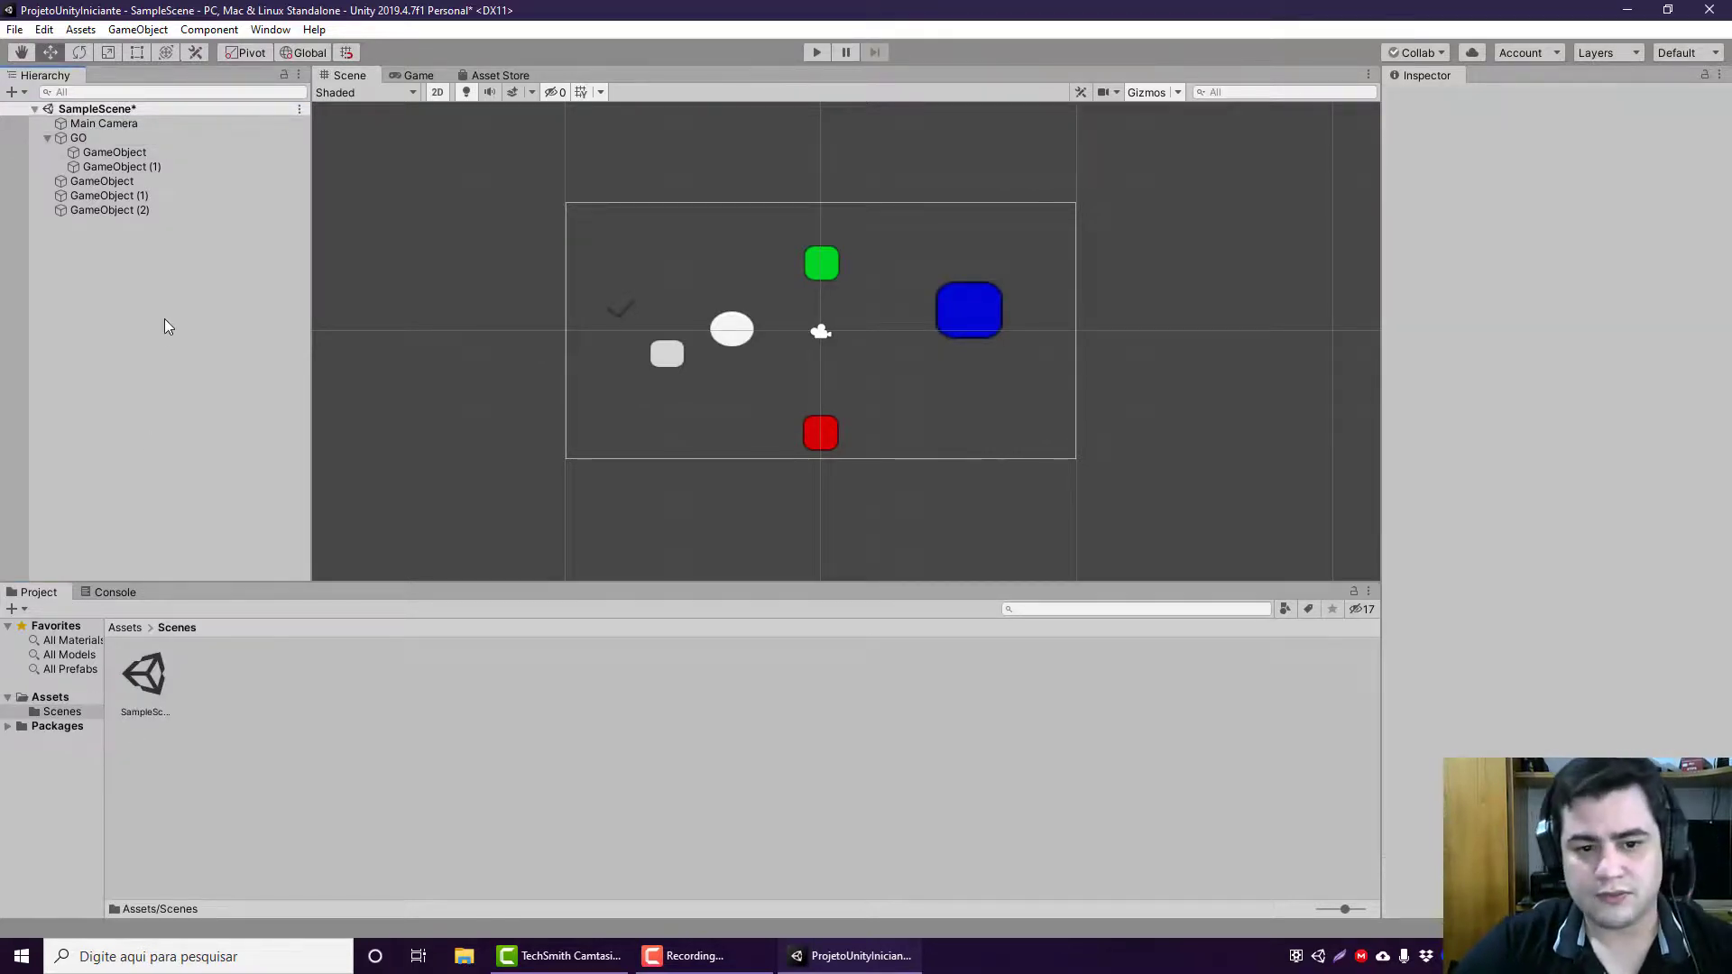
{"action": "key", "text": "ctrl+s"}
{"action": "left_click", "coordinate": [142, 109]}
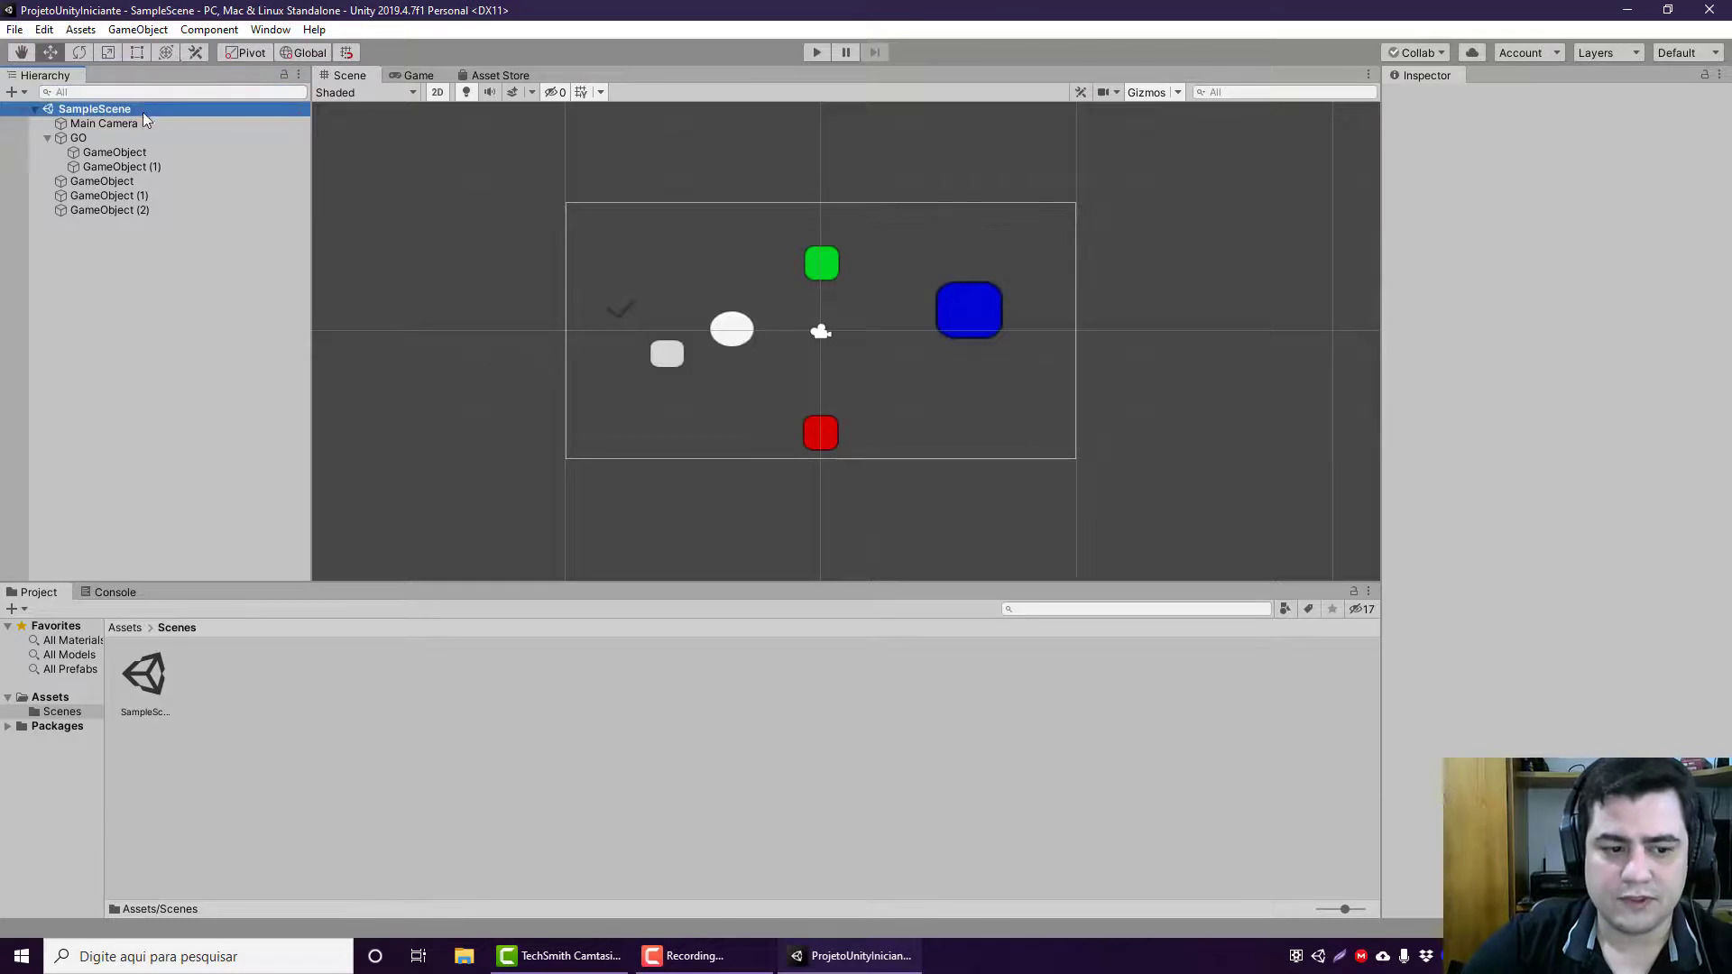
Step: Create a new scene named Cena01 in the Scenes folder
{"action": "right_click", "coordinate": [275, 733]}
{"action": "mouse_move", "coordinate": [384, 284]}
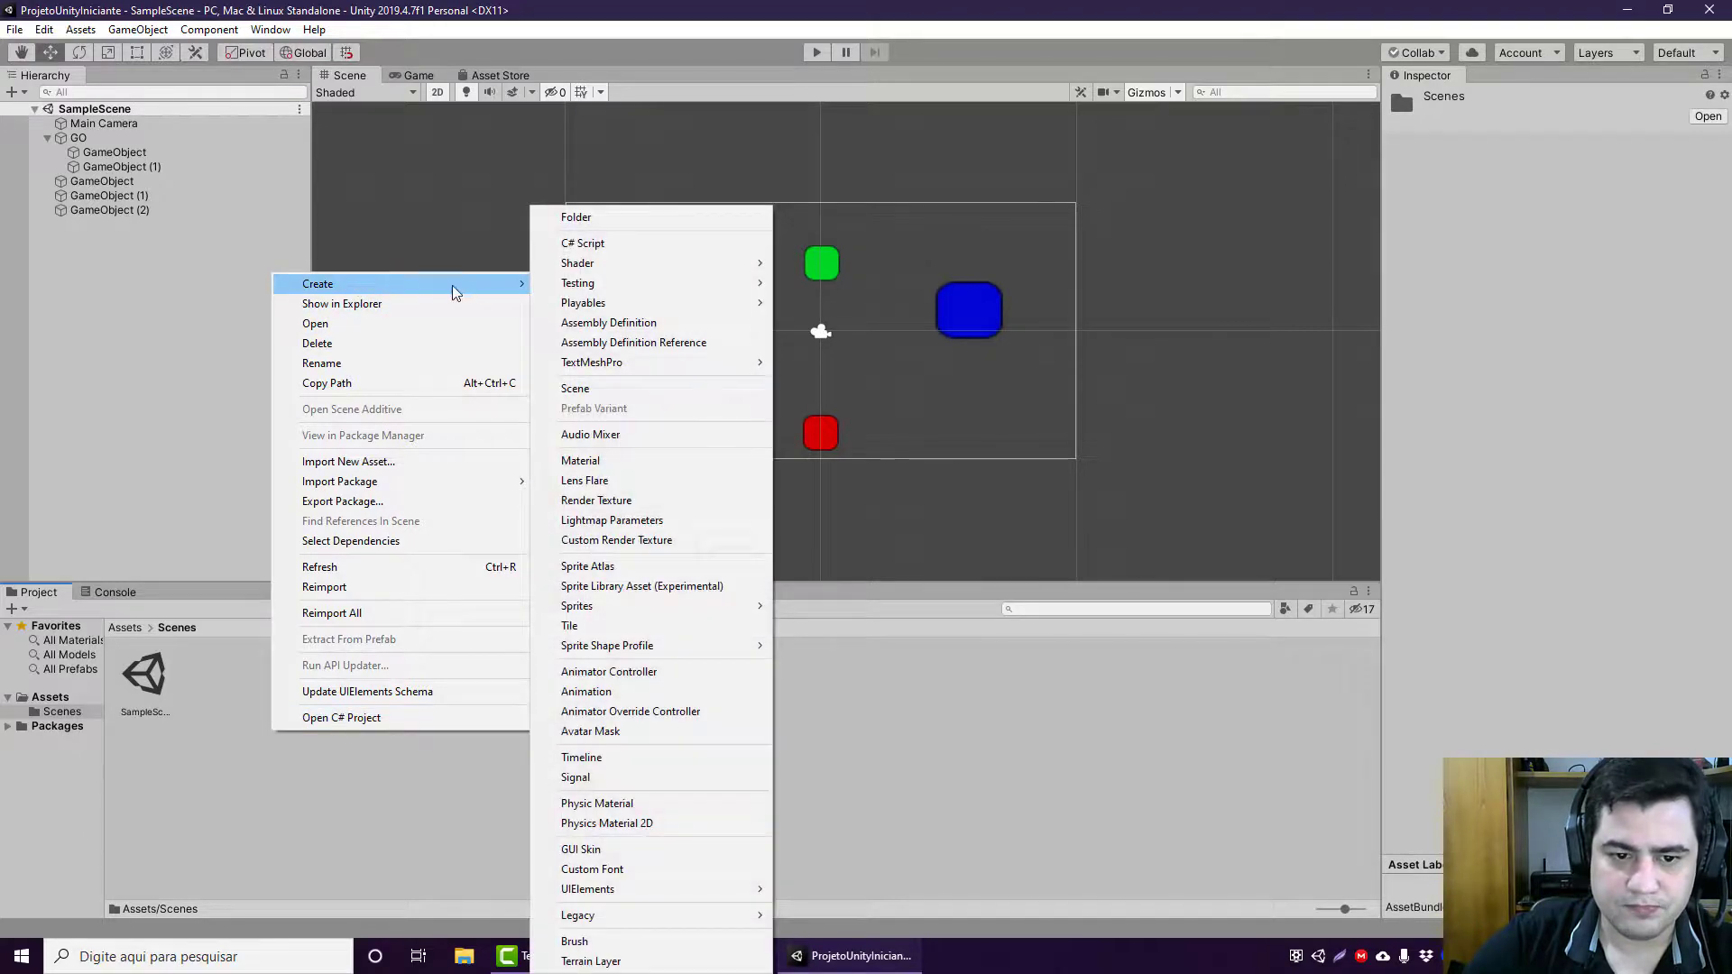
{"action": "left_click", "coordinate": [613, 388]}
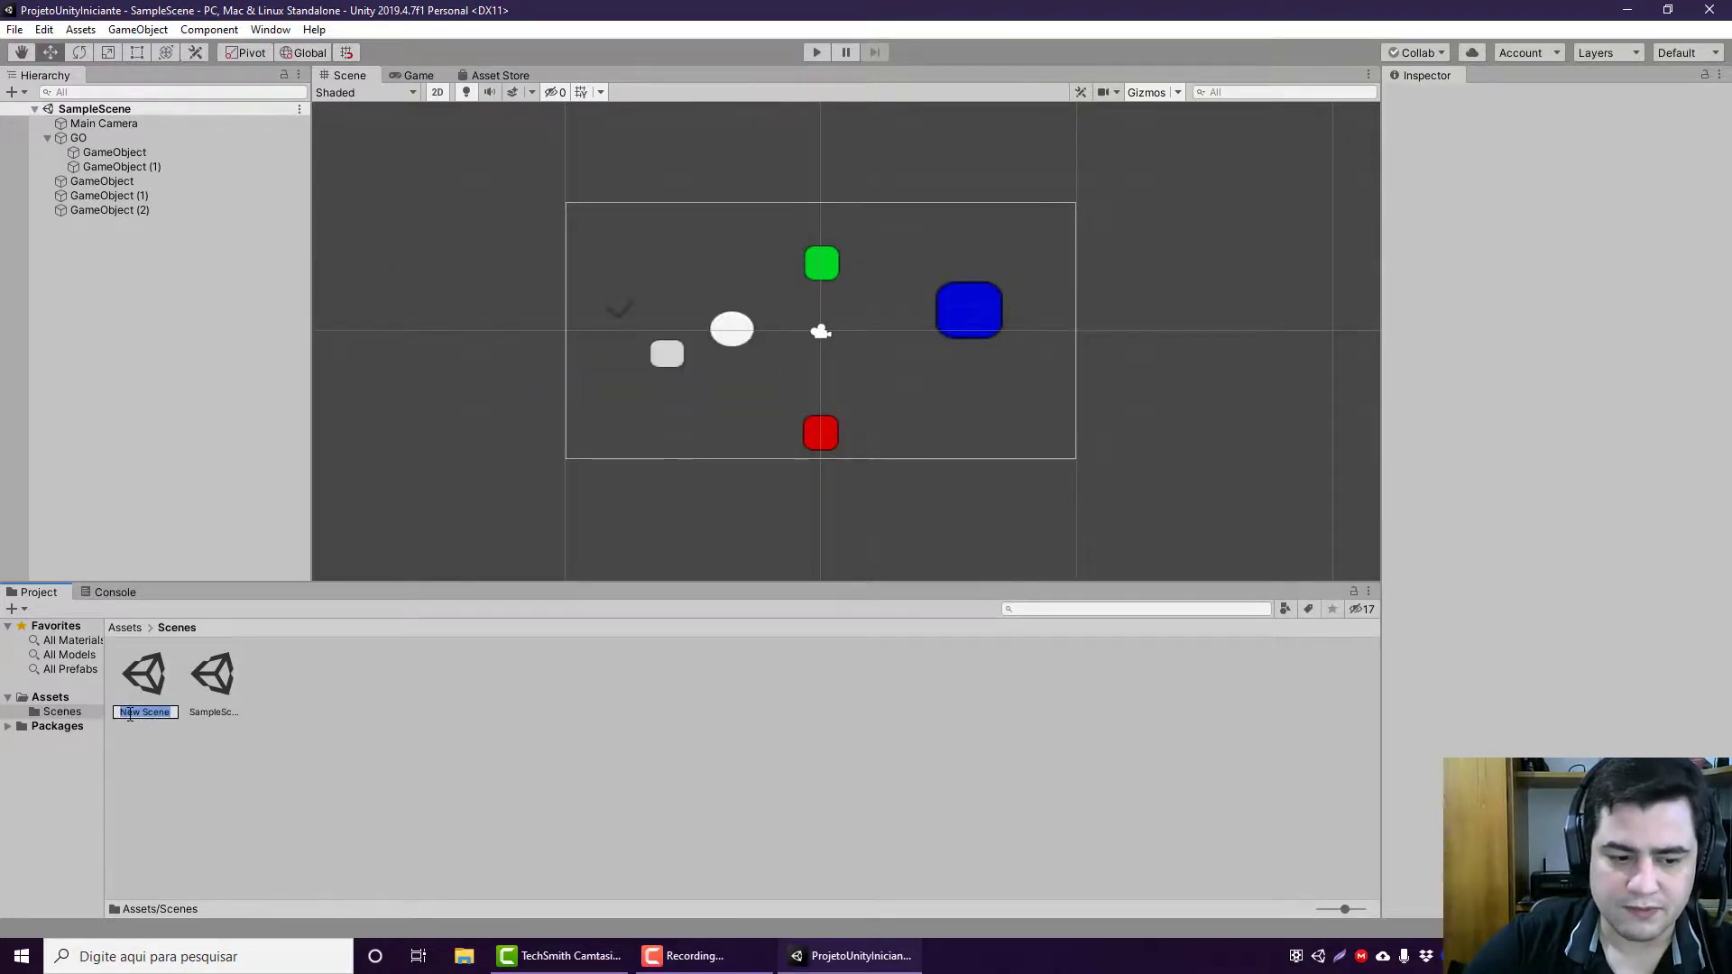
{"action": "type", "text": "Sc"}
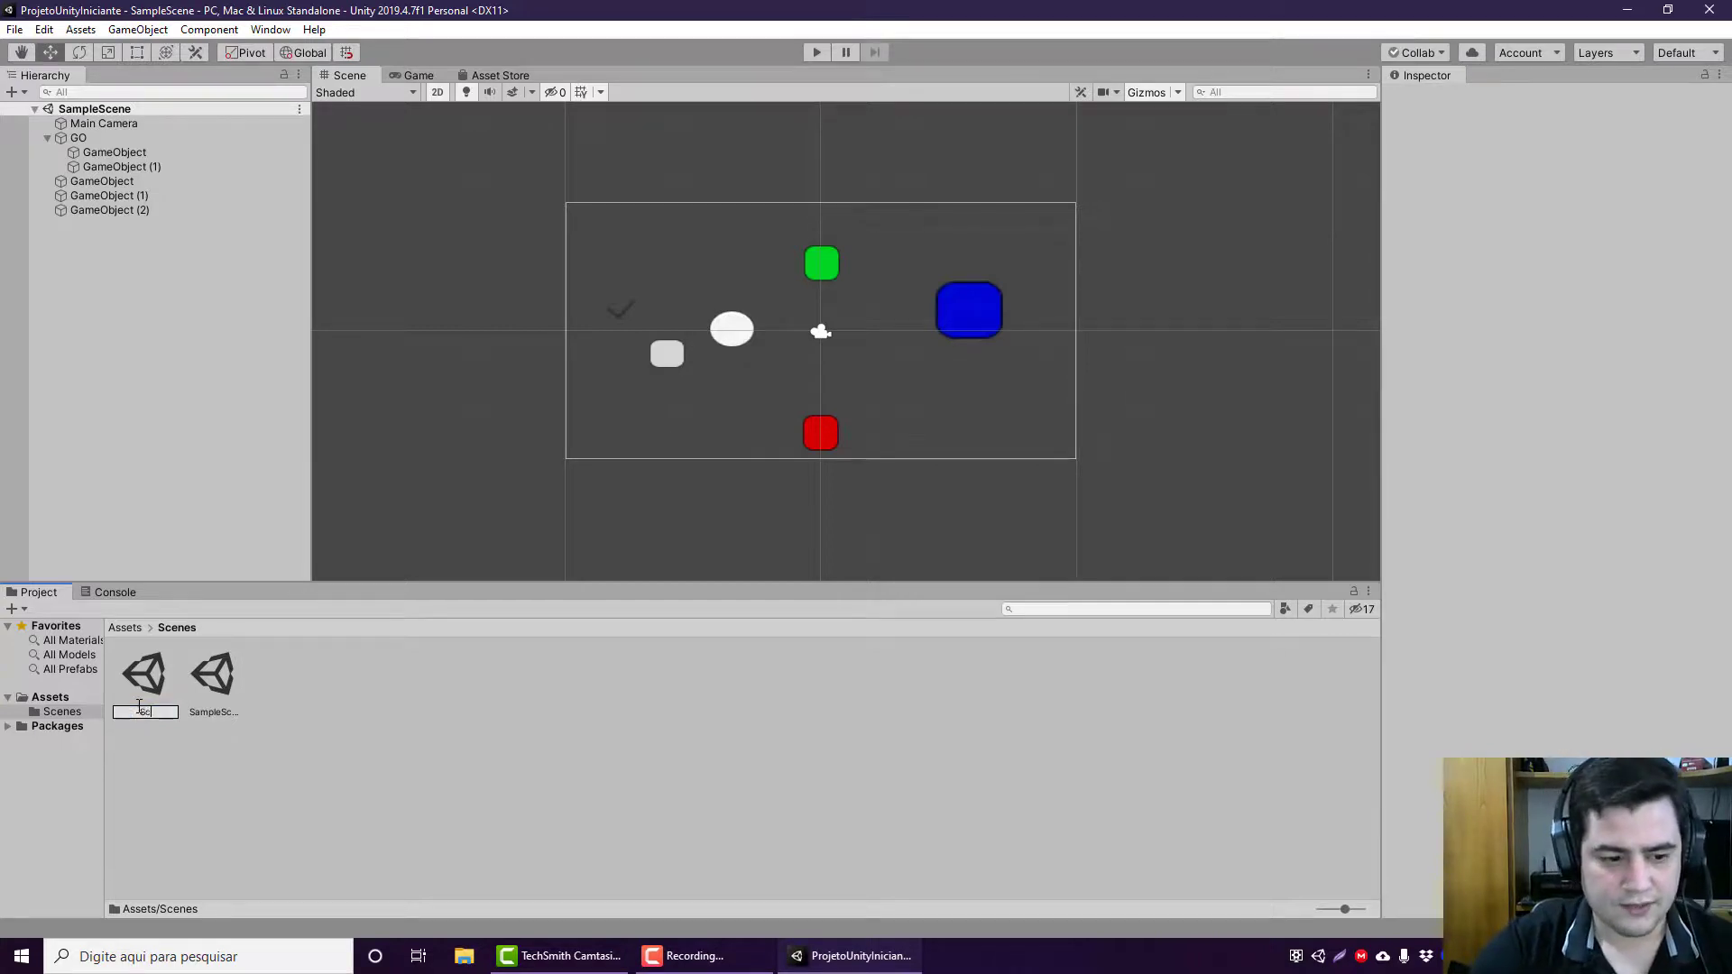
{"action": "type", "text": "na01"}
{"action": "key", "text": "Return"}
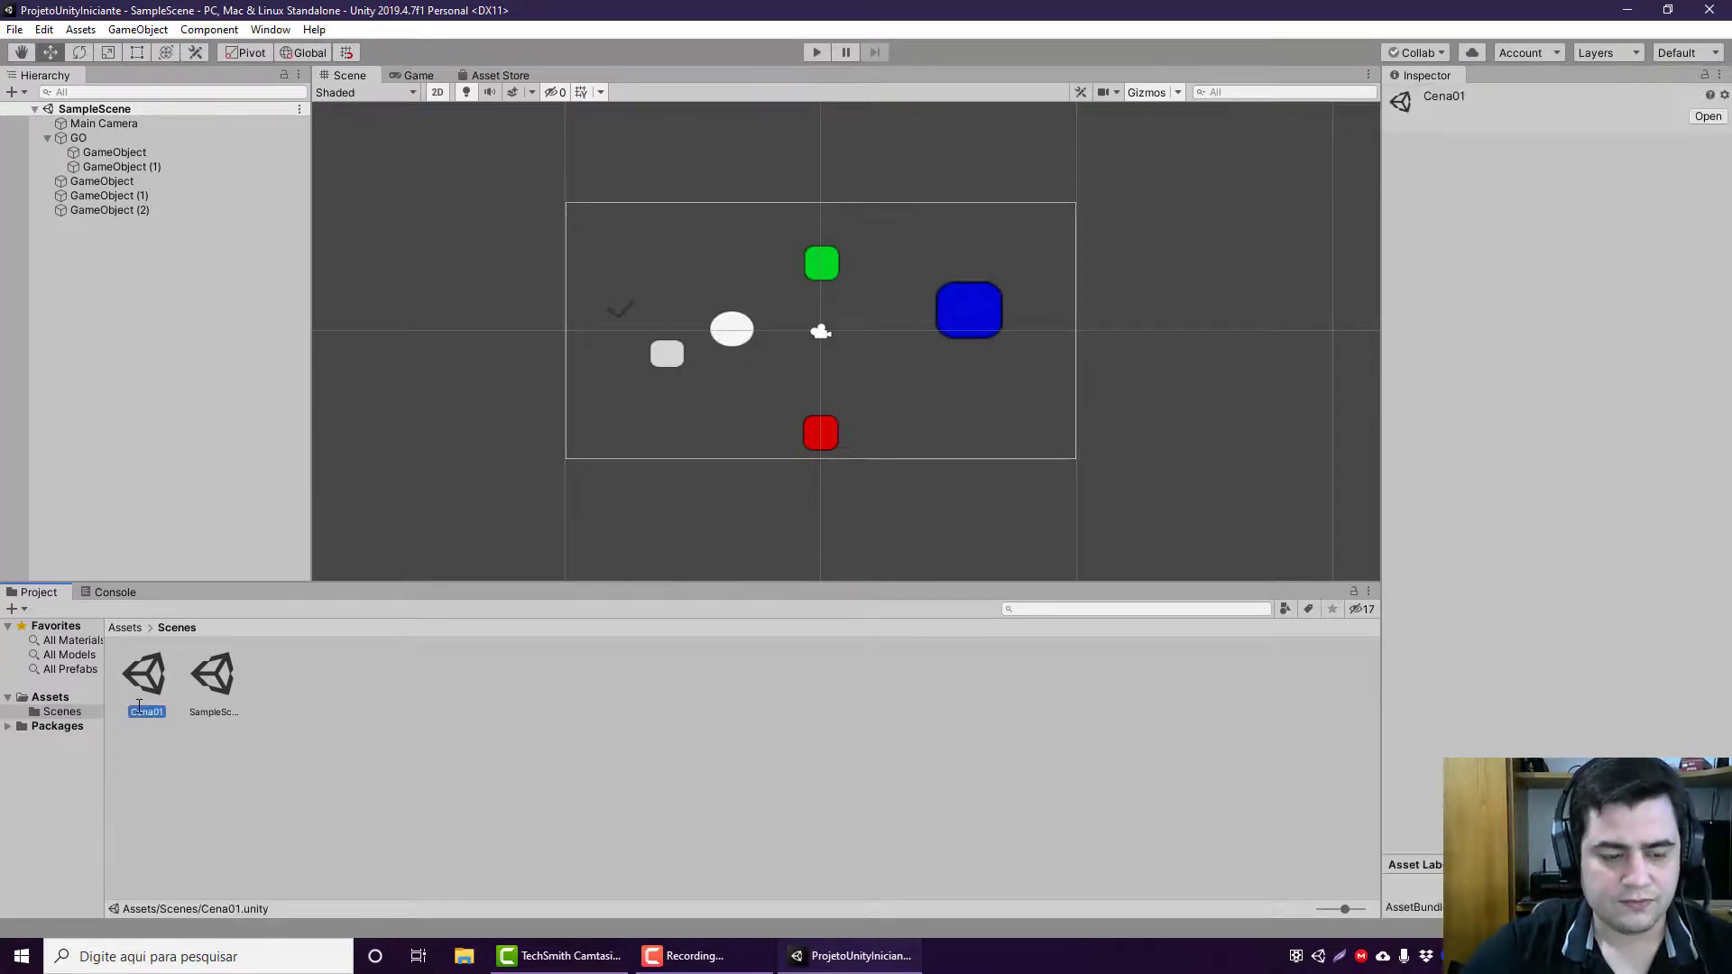
Step: Open Cena01 and compare it with SampleScene, leaving SampleScene open
{"action": "double_click", "coordinate": [146, 678]}
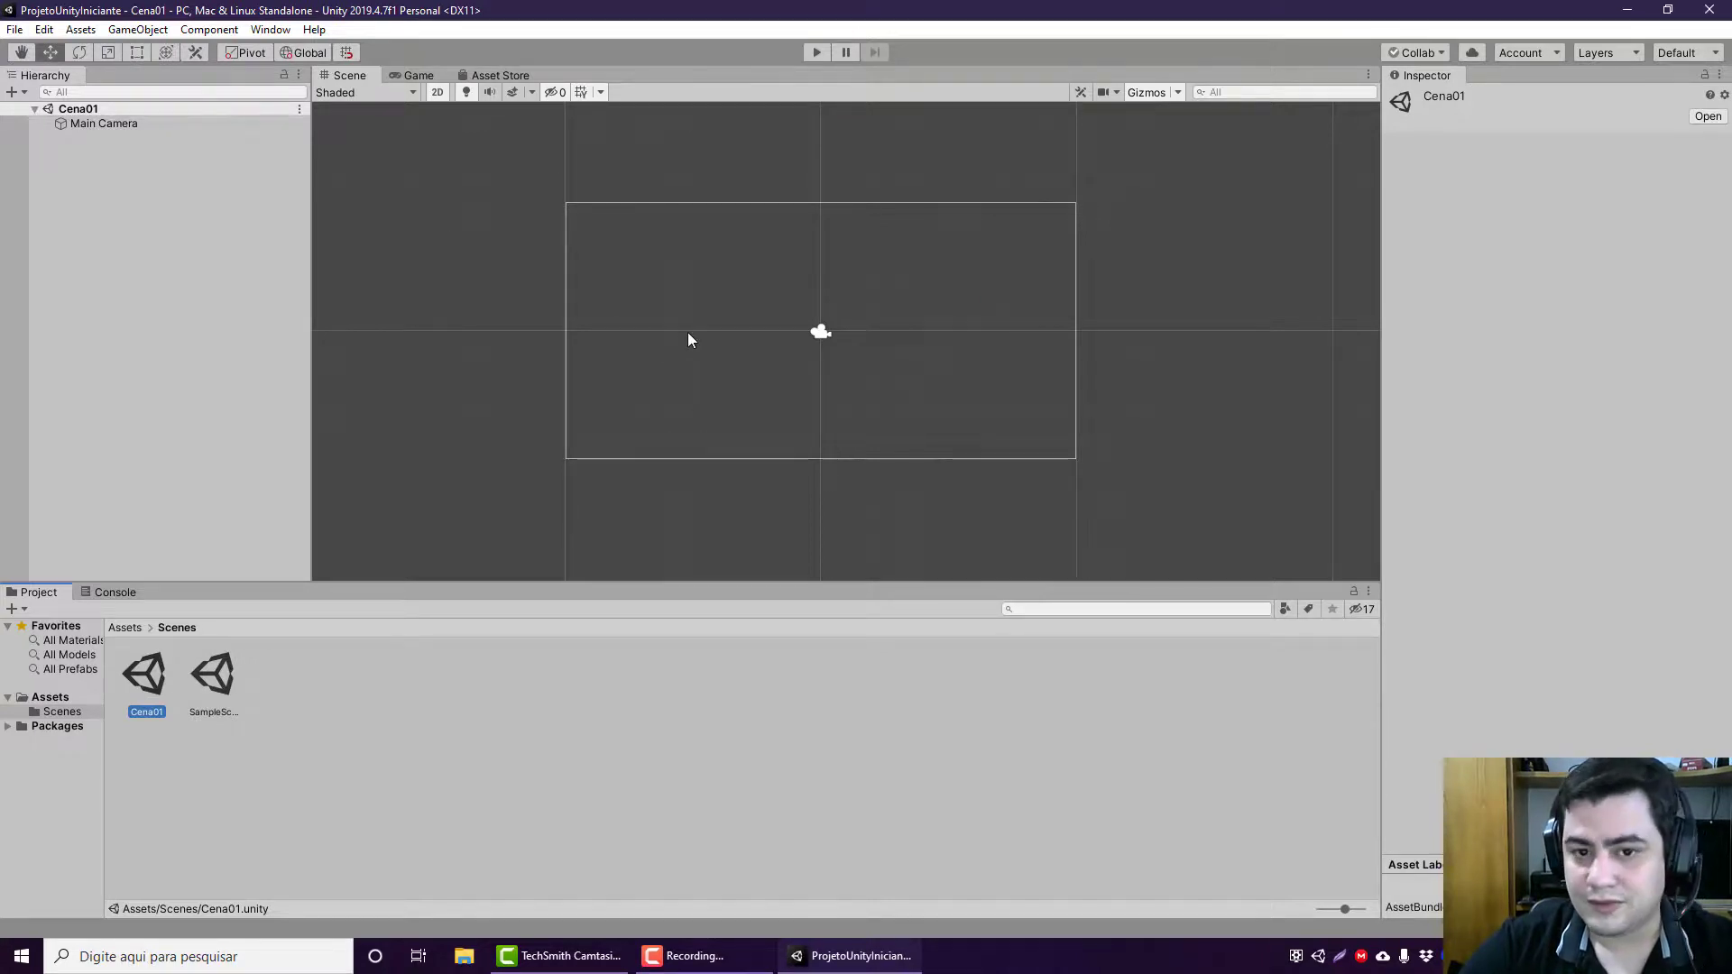
{"action": "left_click", "coordinate": [204, 713]}
{"action": "double_click", "coordinate": [202, 712]}
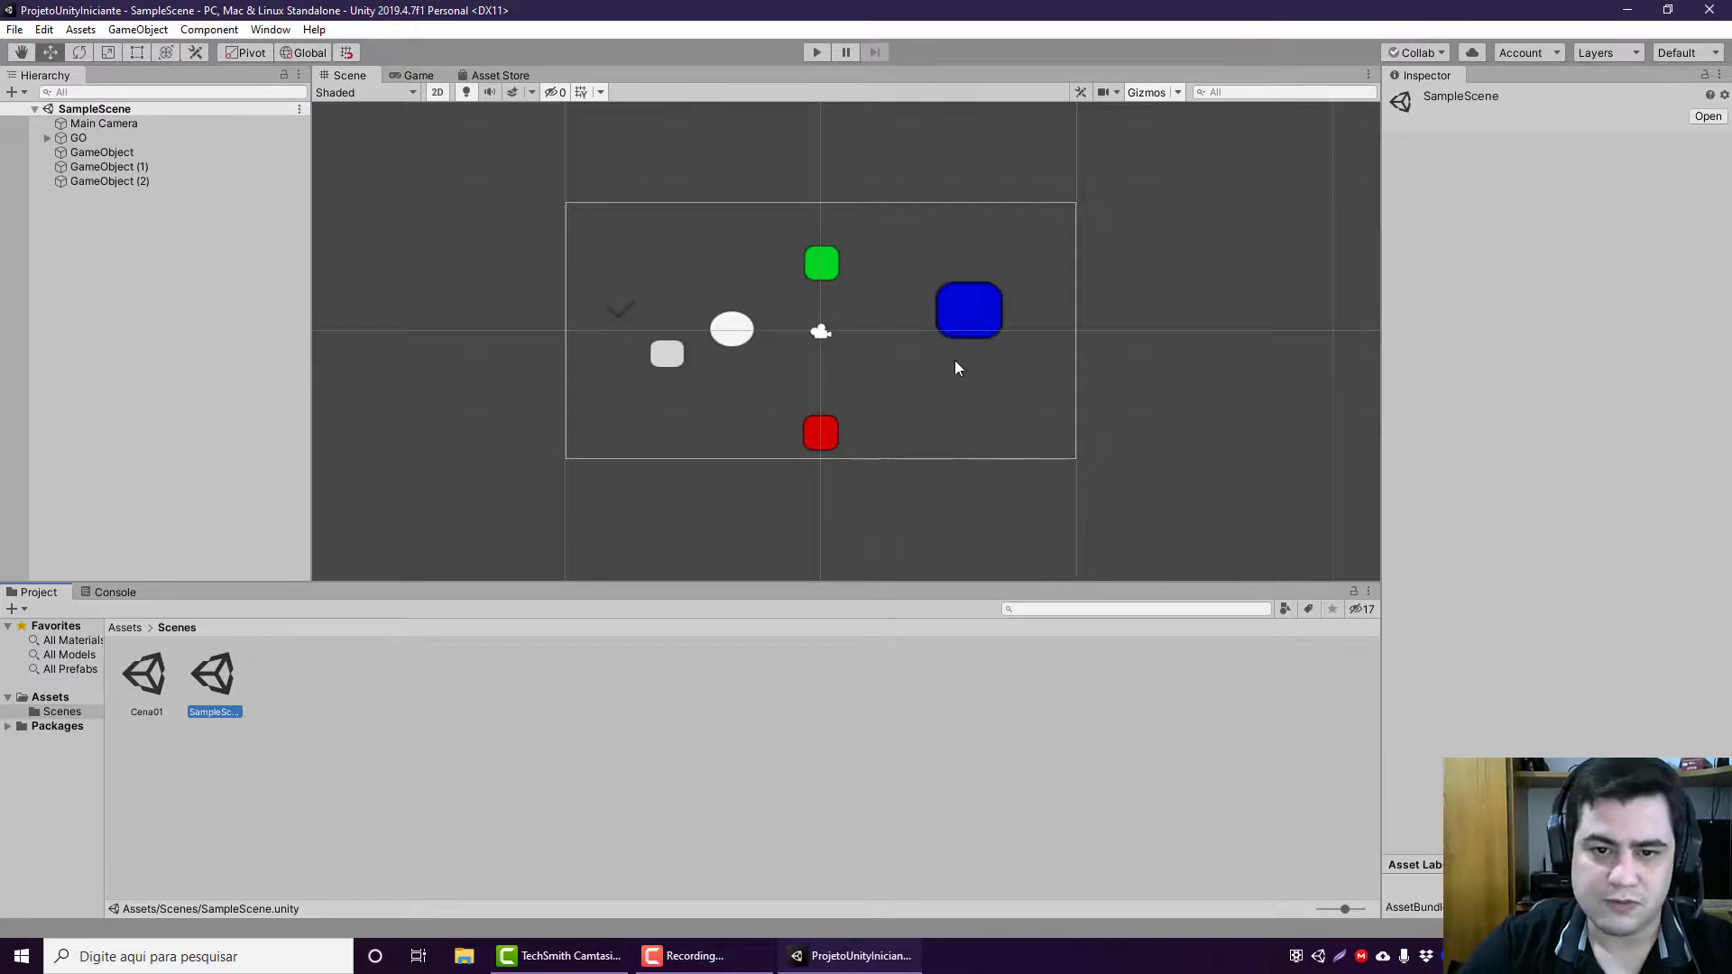
{"action": "double_click", "coordinate": [168, 680]}
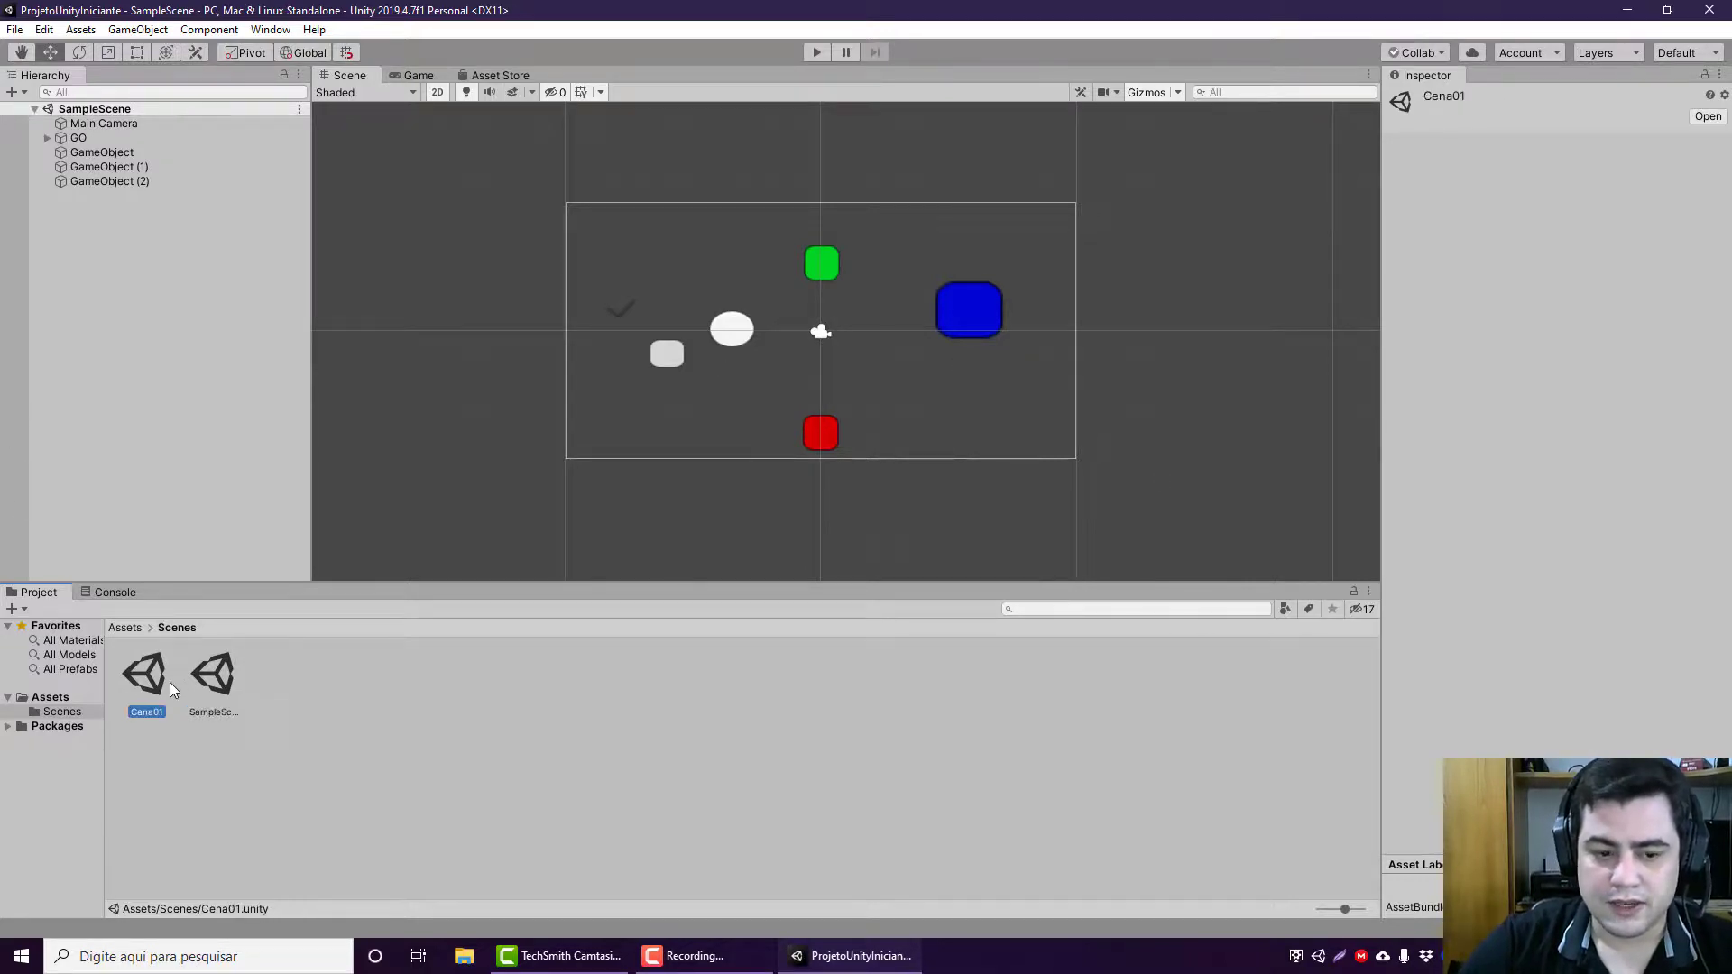
{"action": "double_click", "coordinate": [201, 703]}
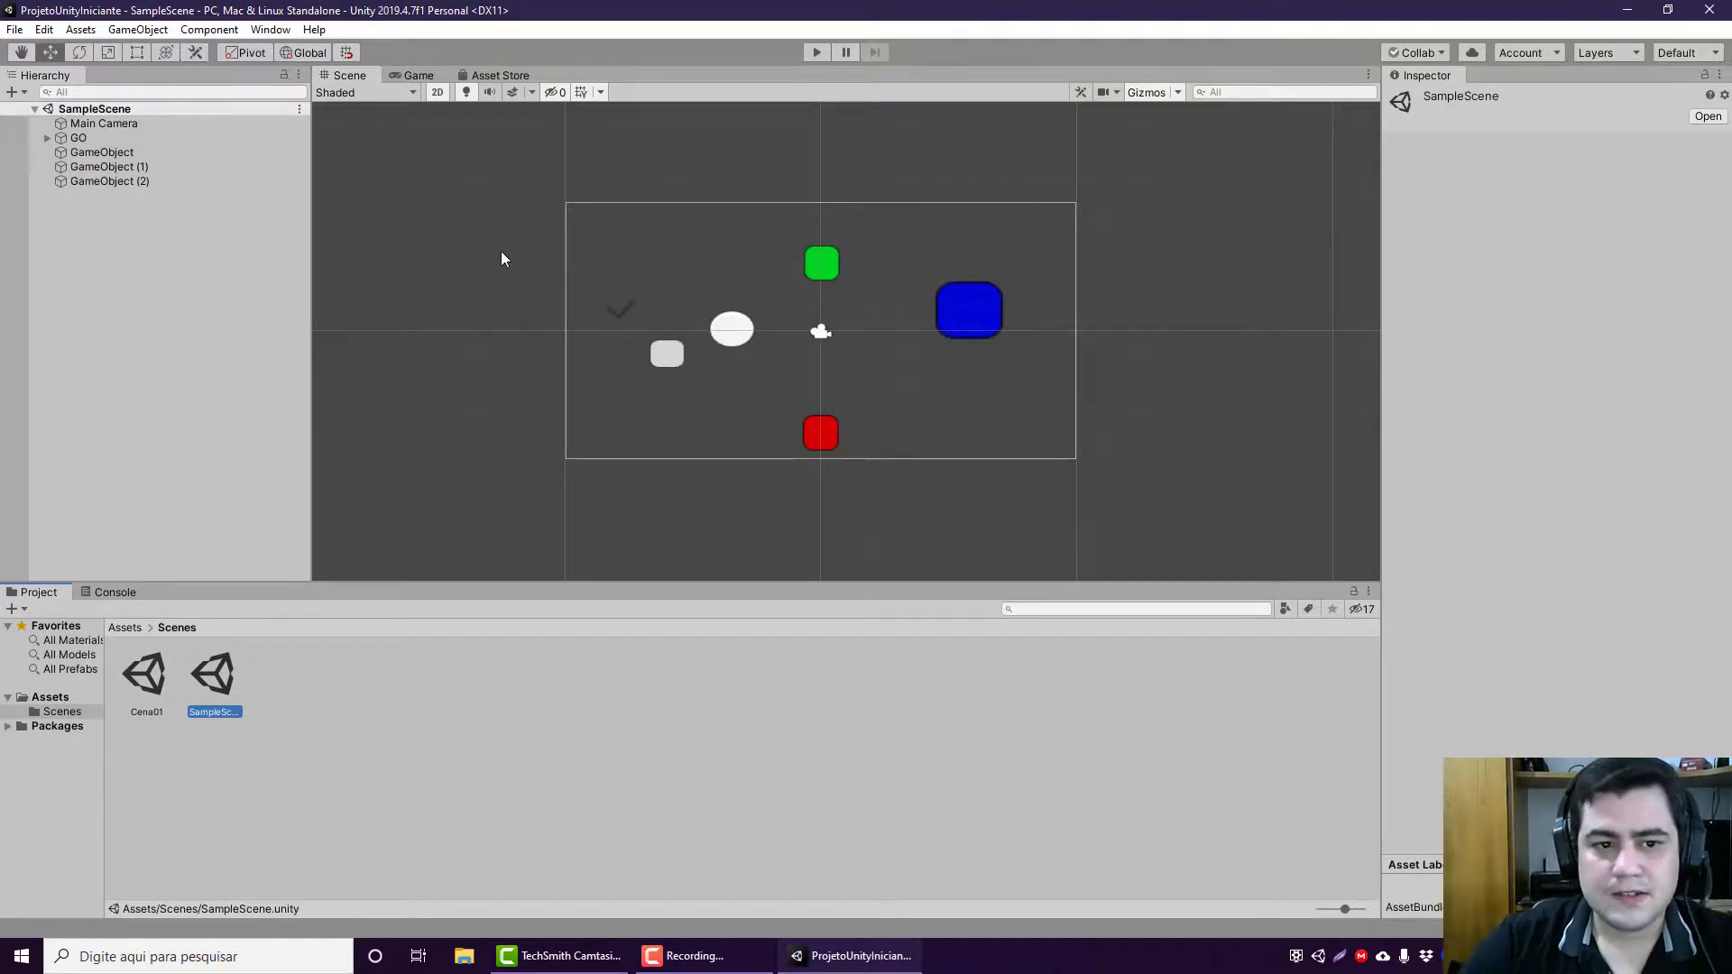
Step: Compare SampleScene in the Scene and Game views, and briefly run and stop the game
{"action": "left_click", "coordinate": [419, 76]}
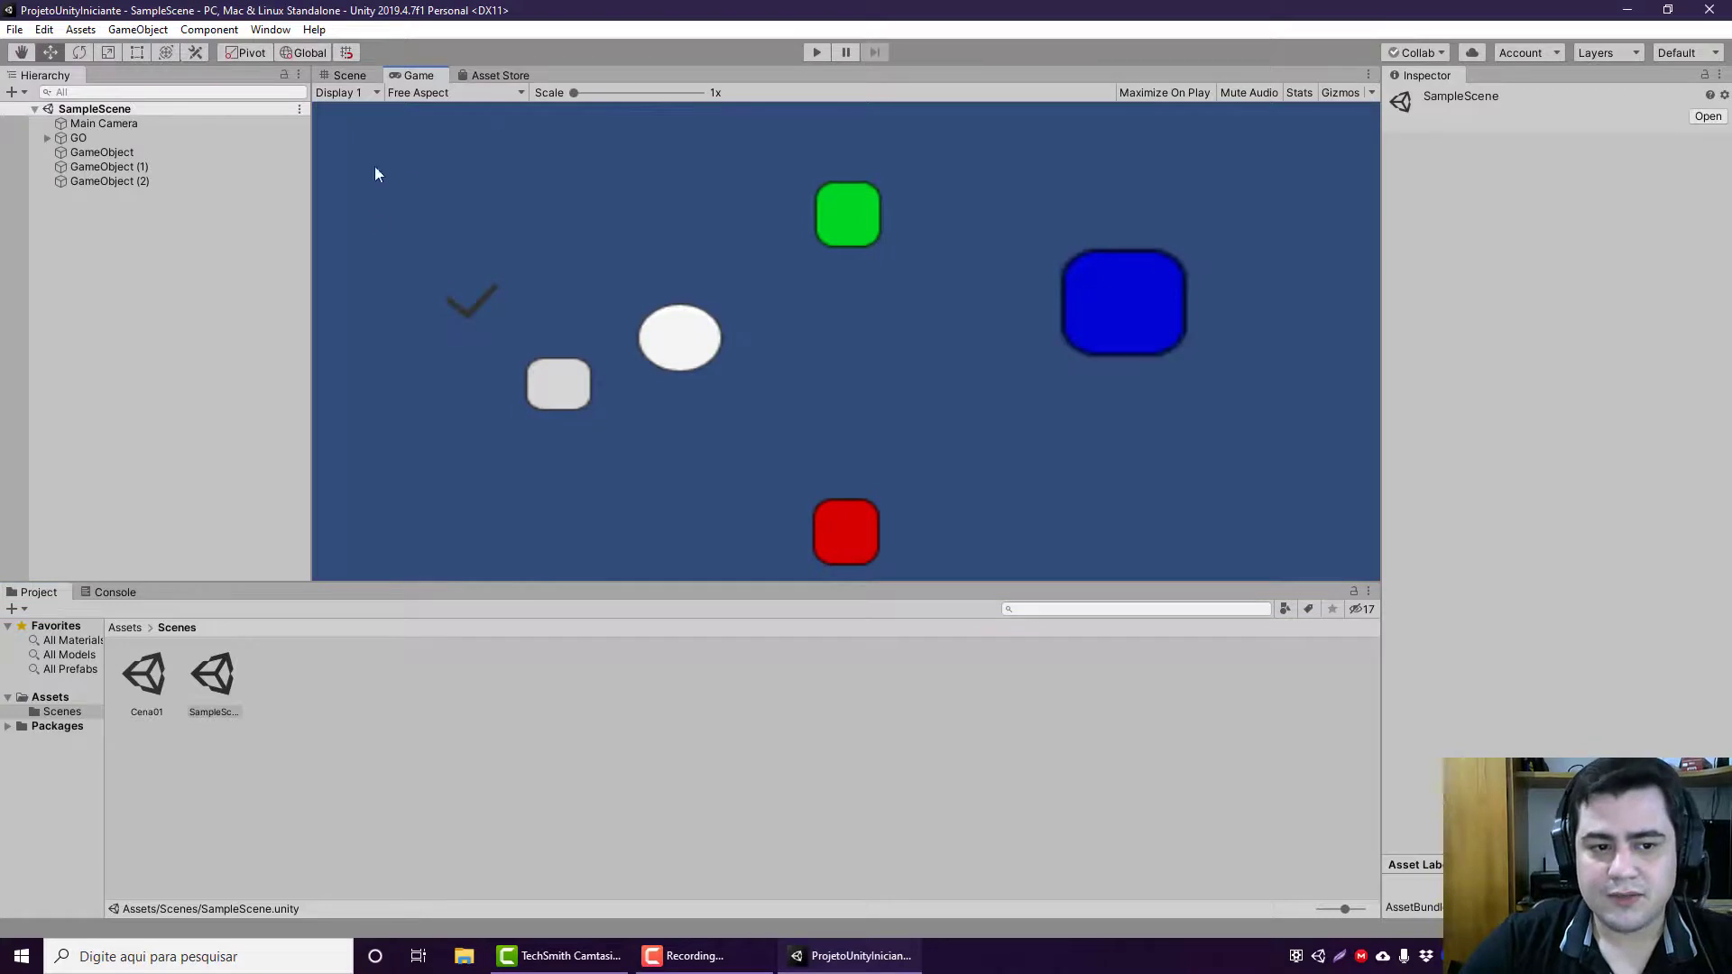
{"action": "left_click", "coordinate": [350, 76]}
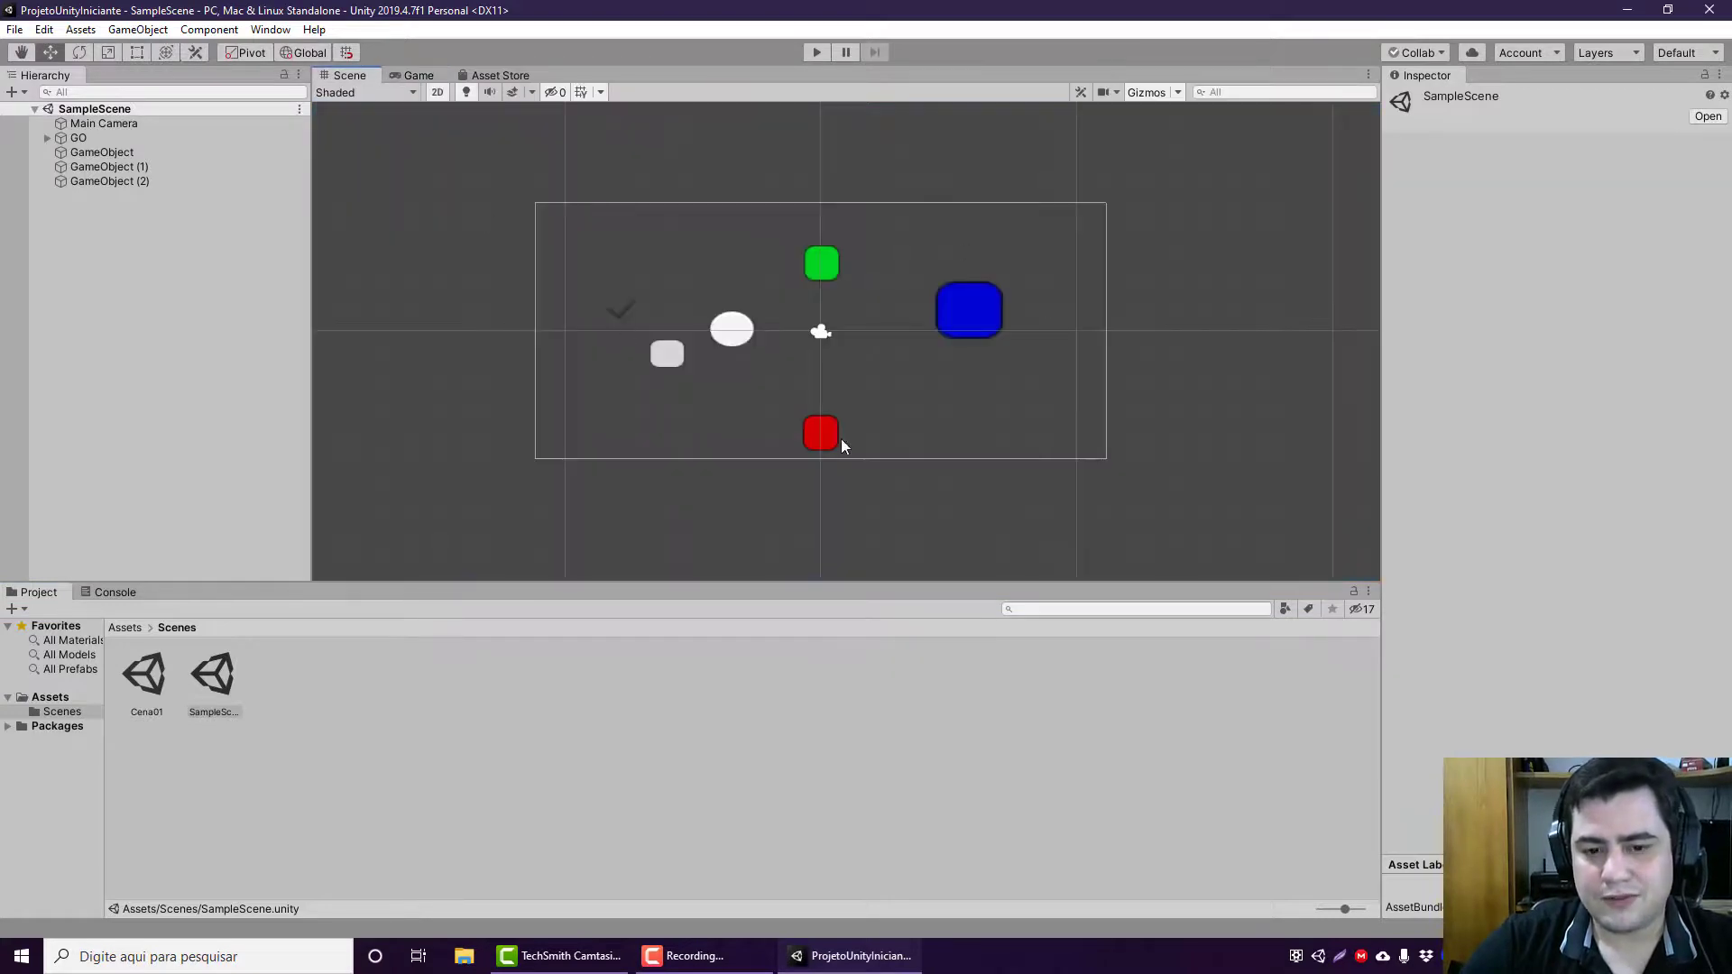
{"action": "left_click", "coordinate": [417, 76]}
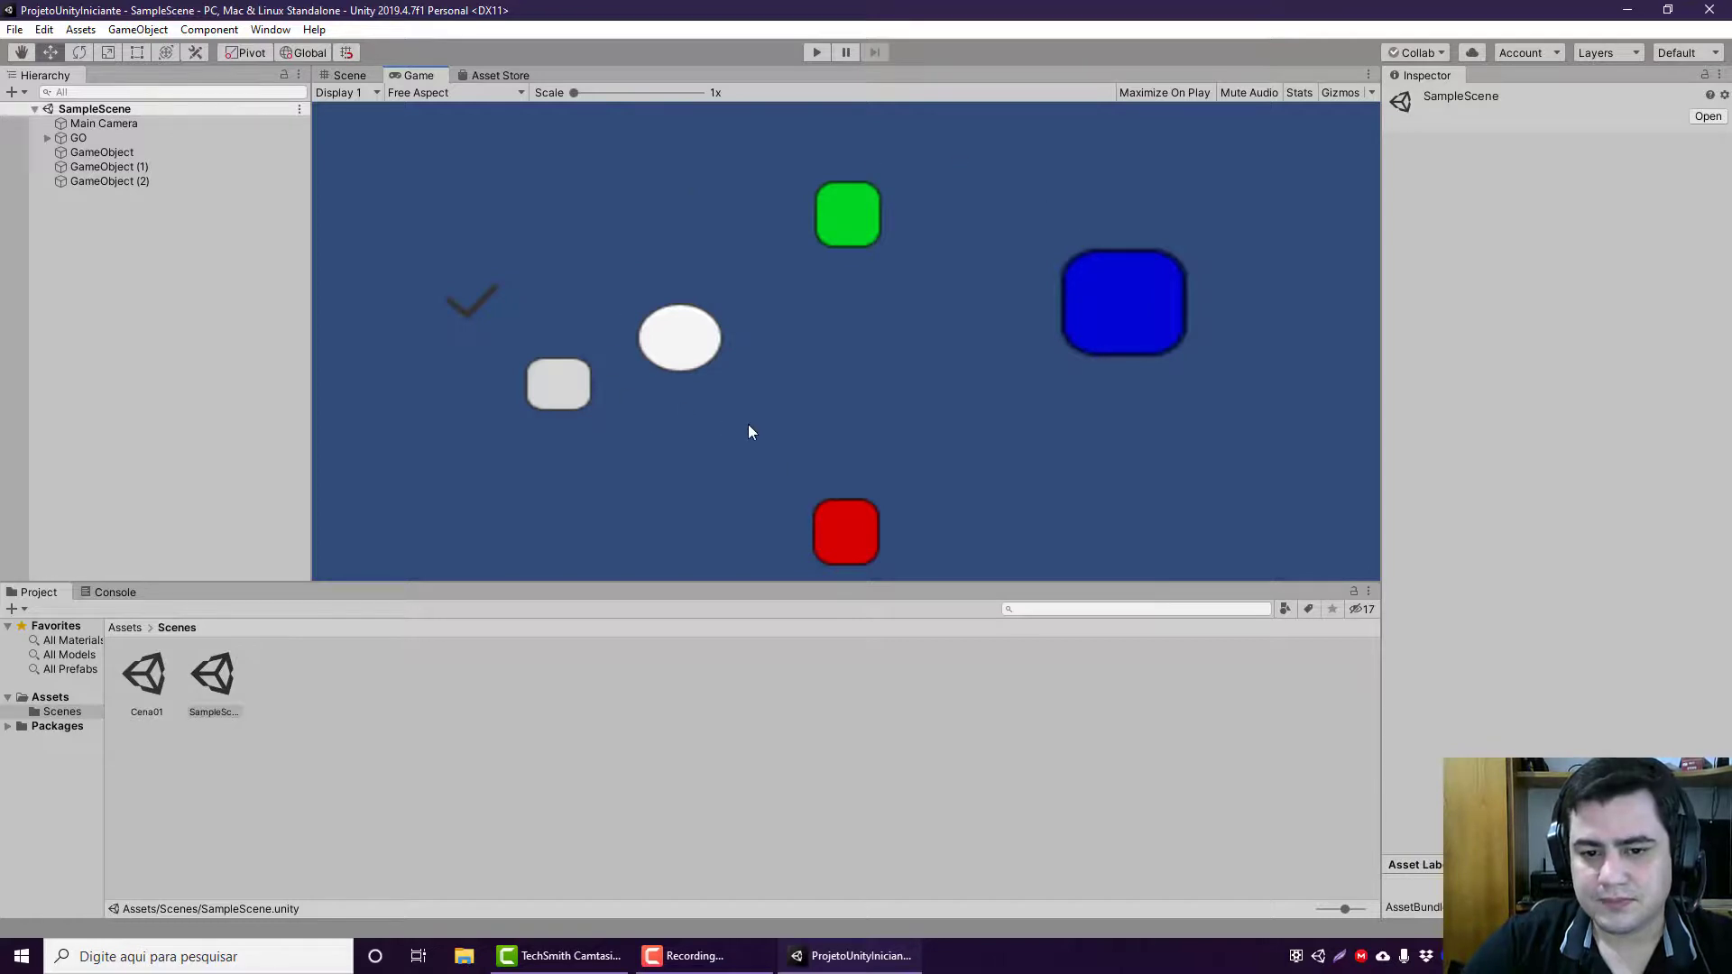
{"action": "left_click", "coordinate": [827, 46]}
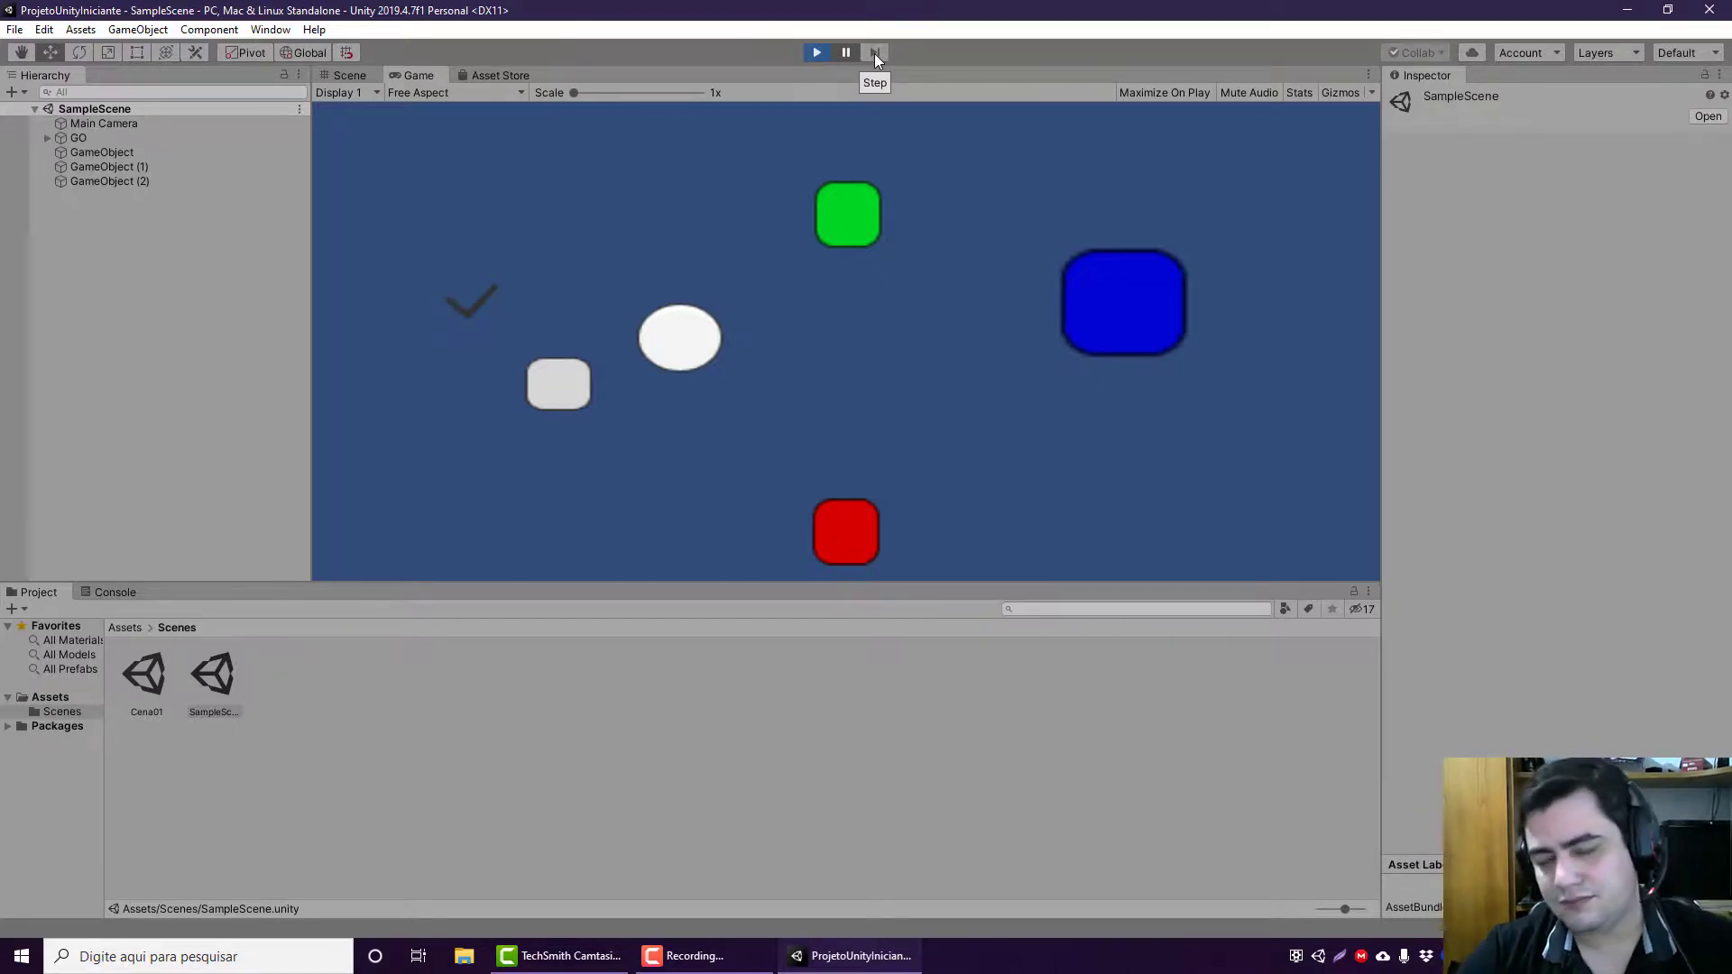
{"action": "left_click", "coordinate": [803, 53]}
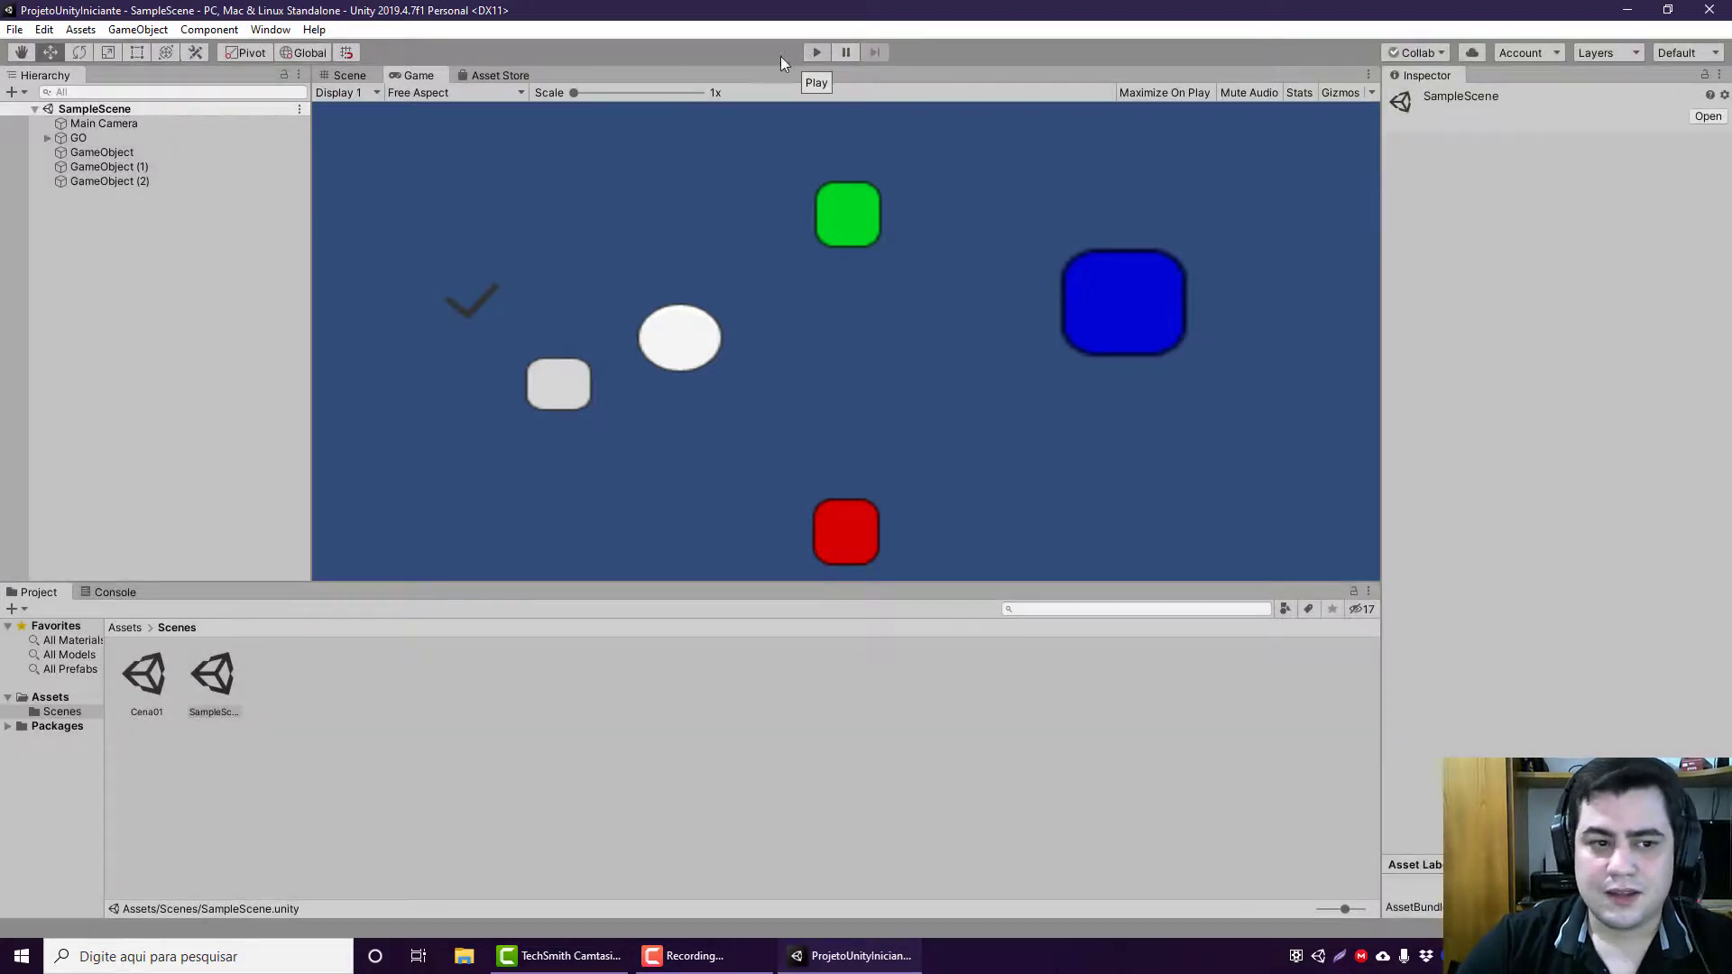
Step: Select the Main Camera, check its preview in the Scene view, and clear the selection
{"action": "left_click", "coordinate": [101, 124]}
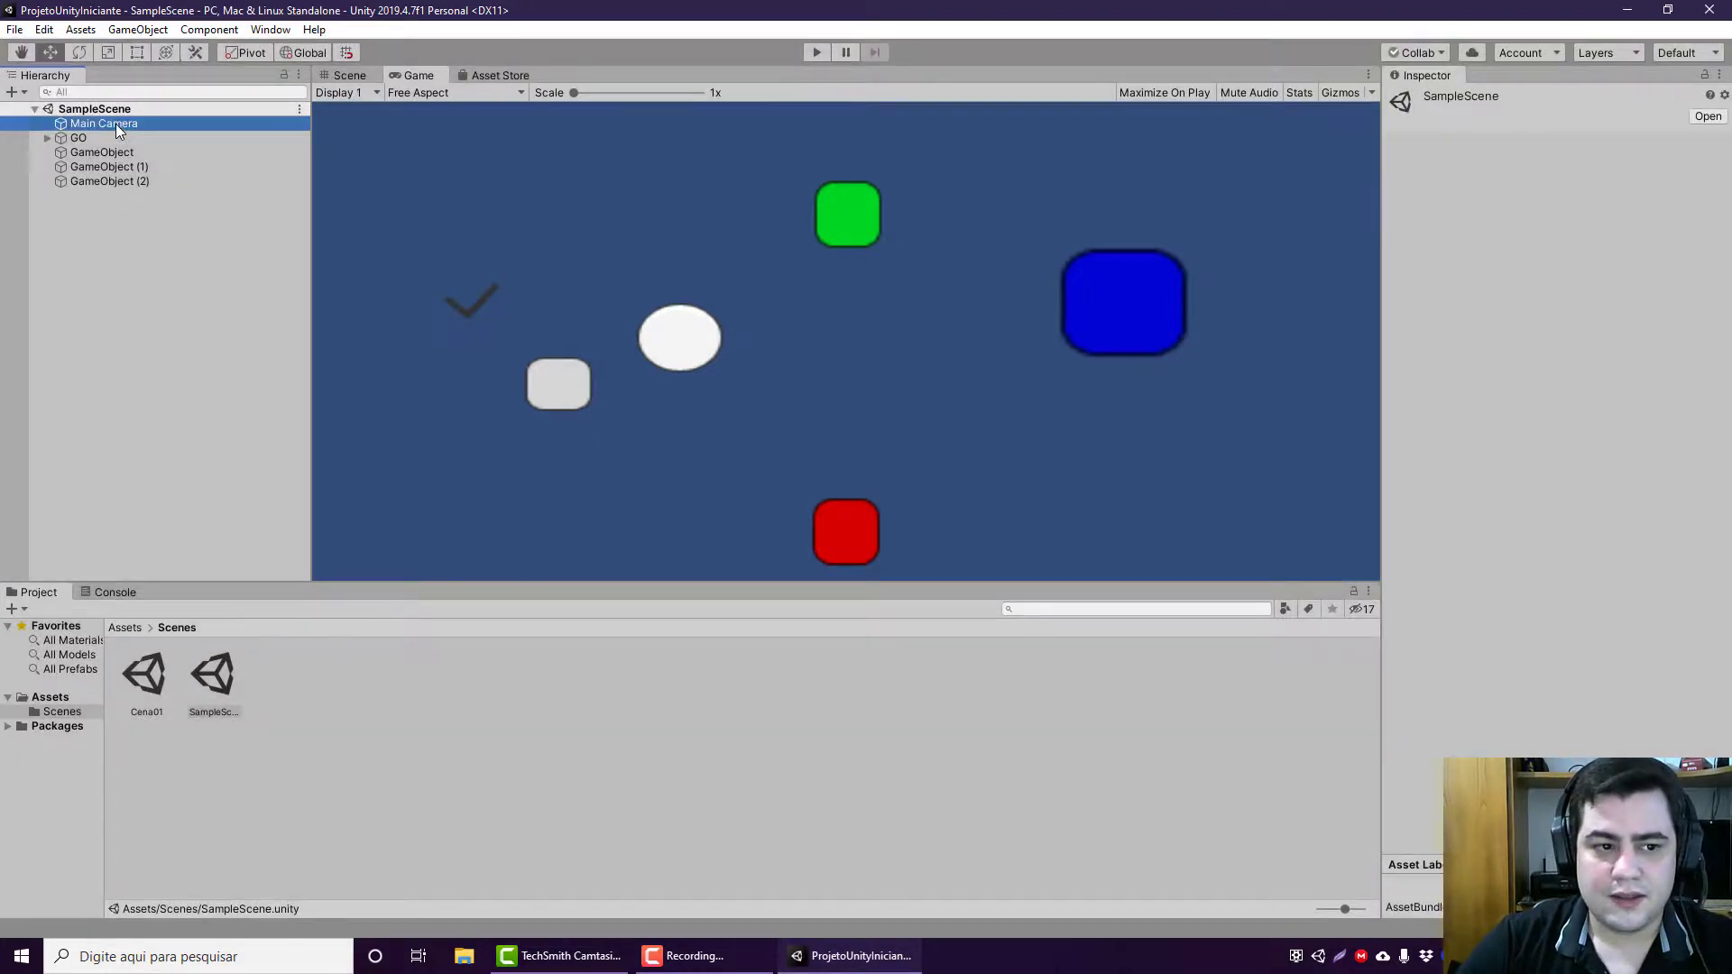
{"action": "left_click", "coordinate": [365, 75]}
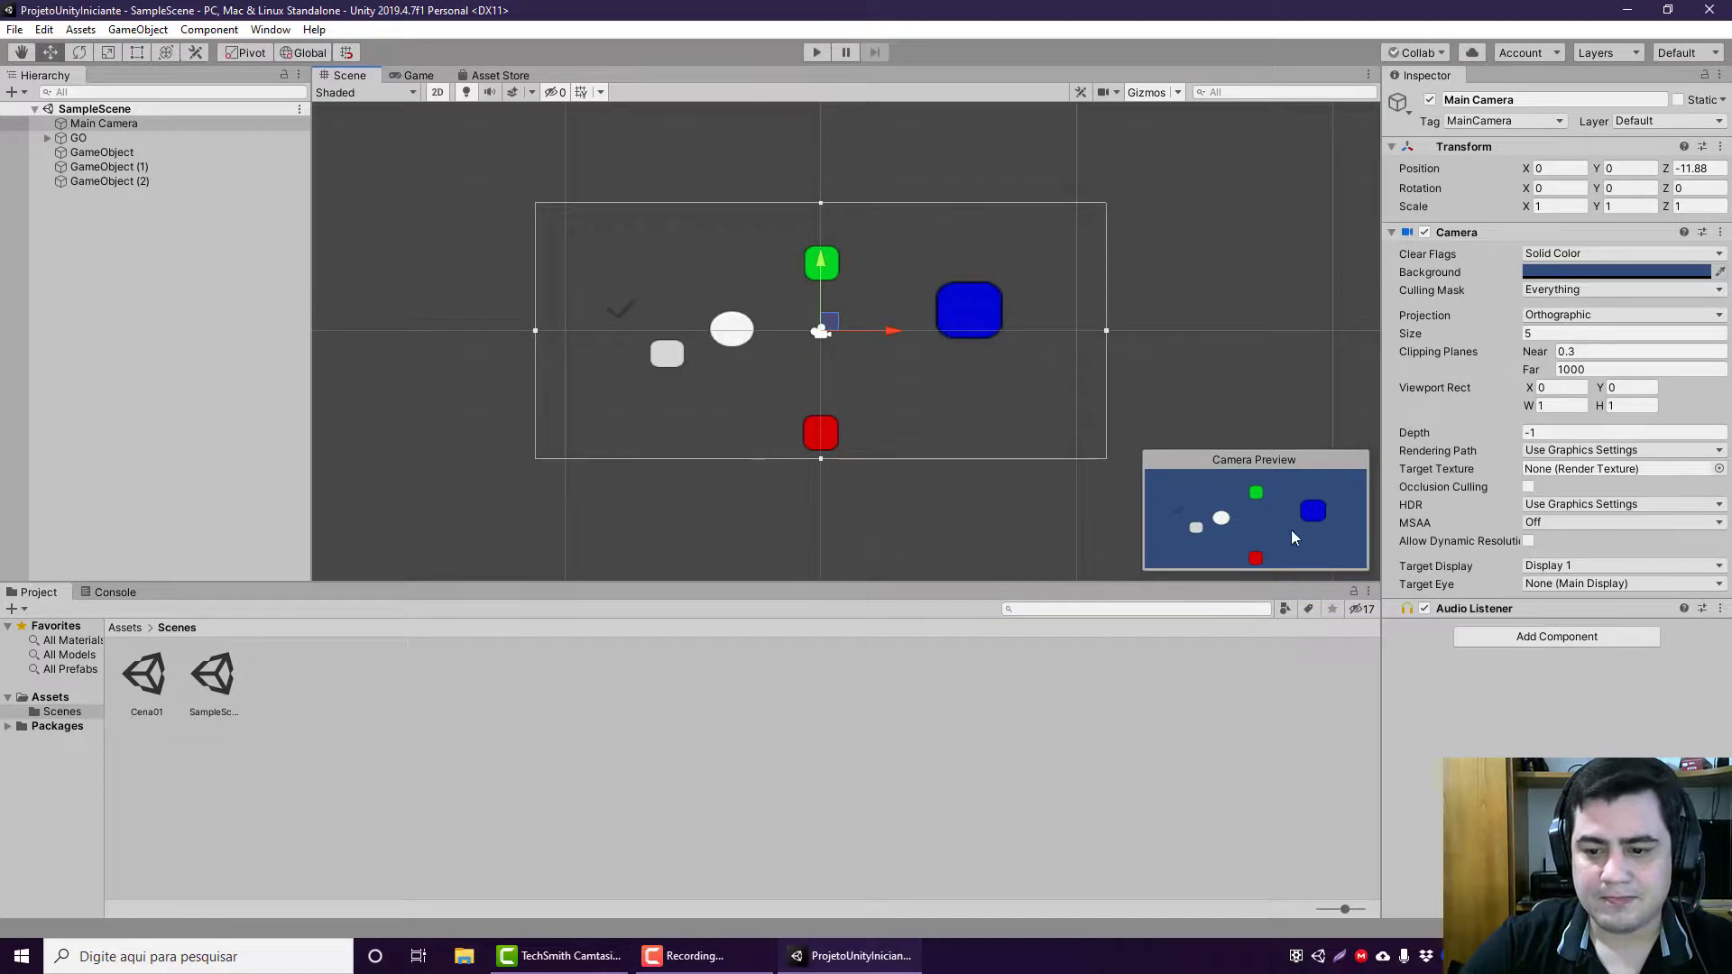
{"action": "left_click", "coordinate": [1301, 173]}
Step: Open the Unity Services and create a Unity Project ID under the Ice Cream Massacre organization
{"action": "left_click", "coordinate": [1437, 53]}
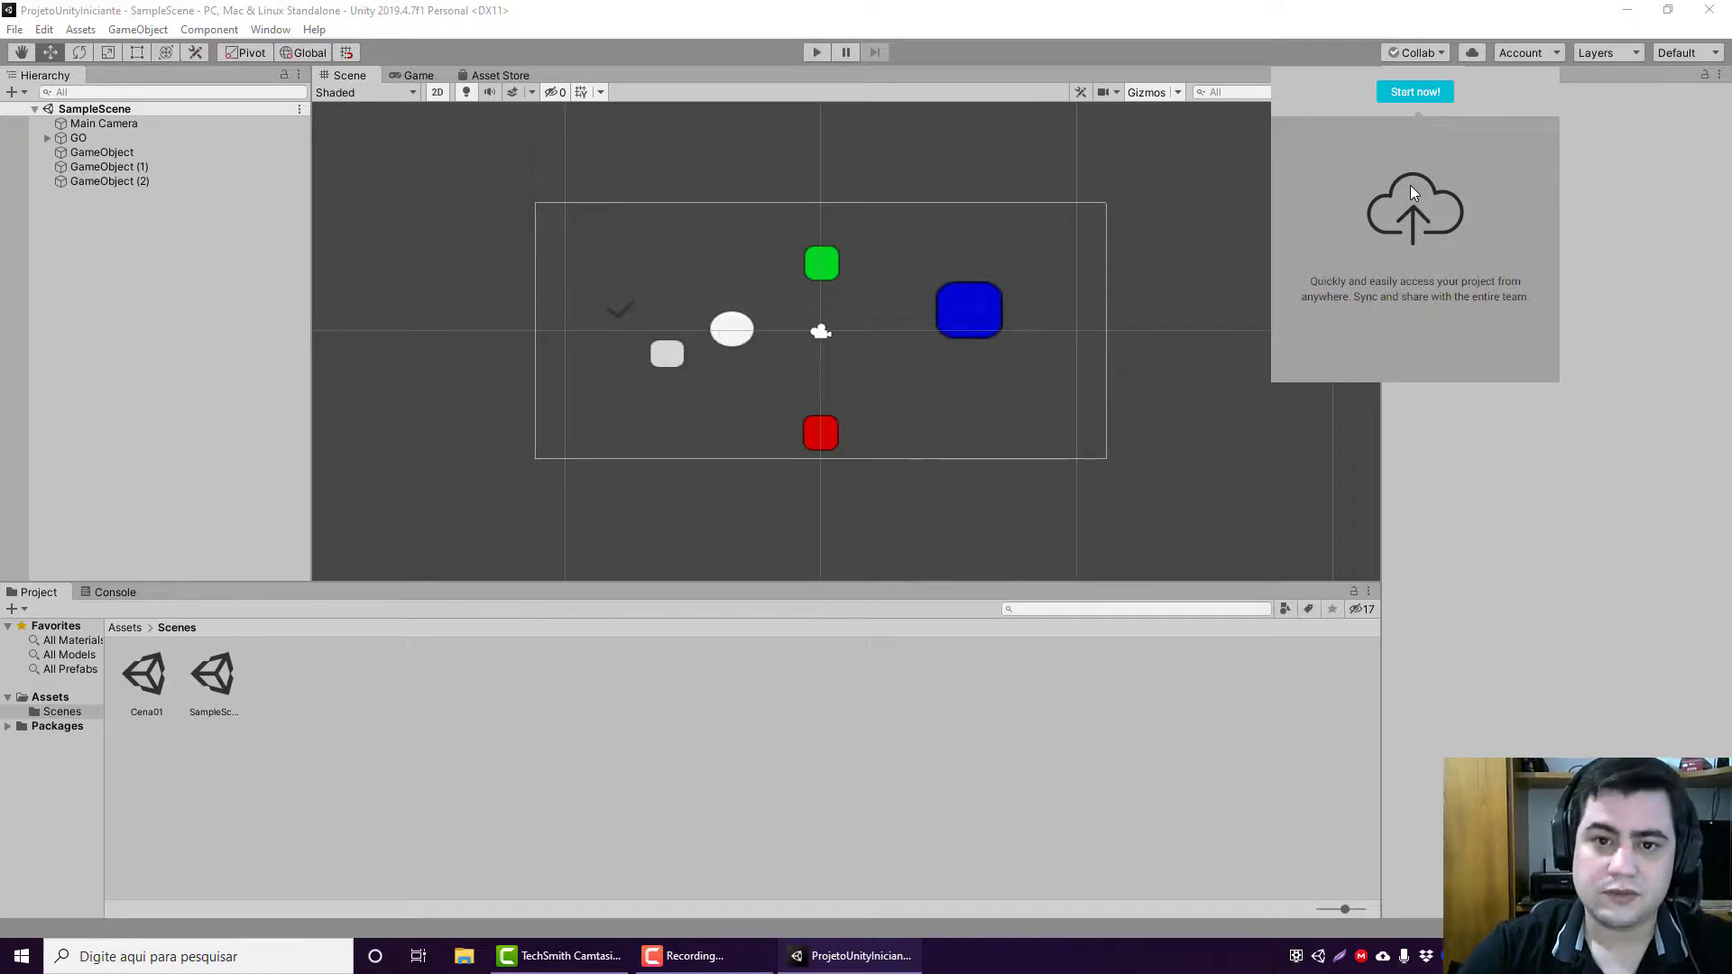
{"action": "left_click", "coordinate": [1472, 54]}
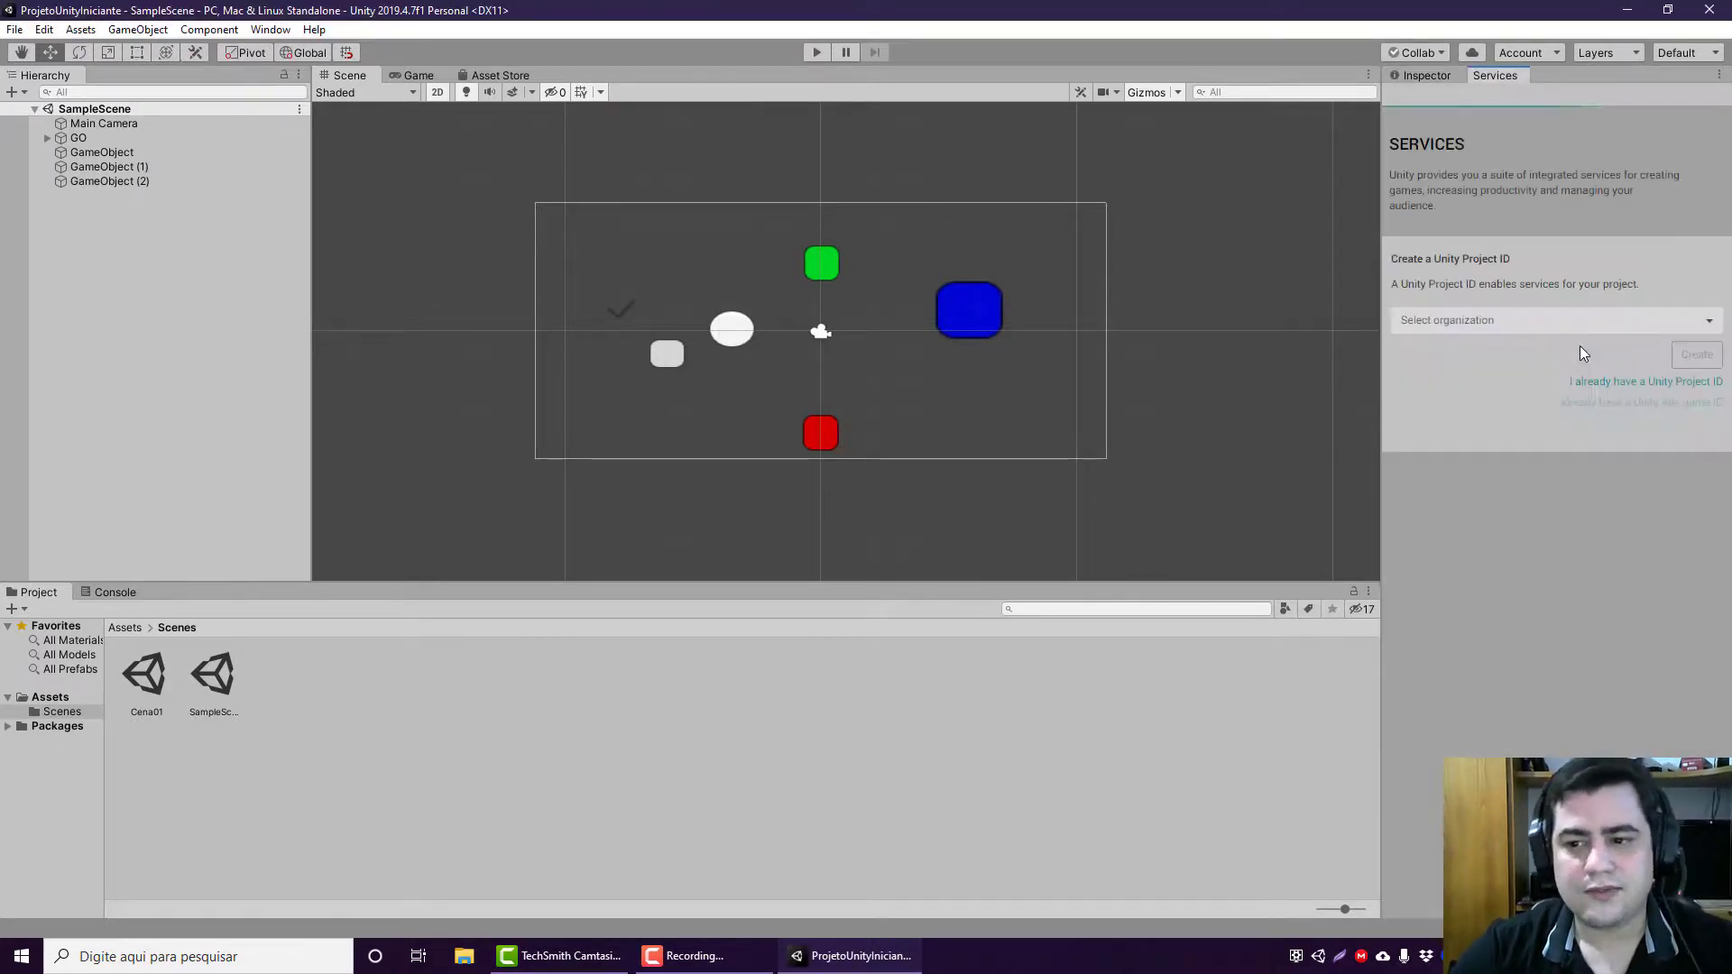
{"action": "left_click", "coordinate": [1553, 311]}
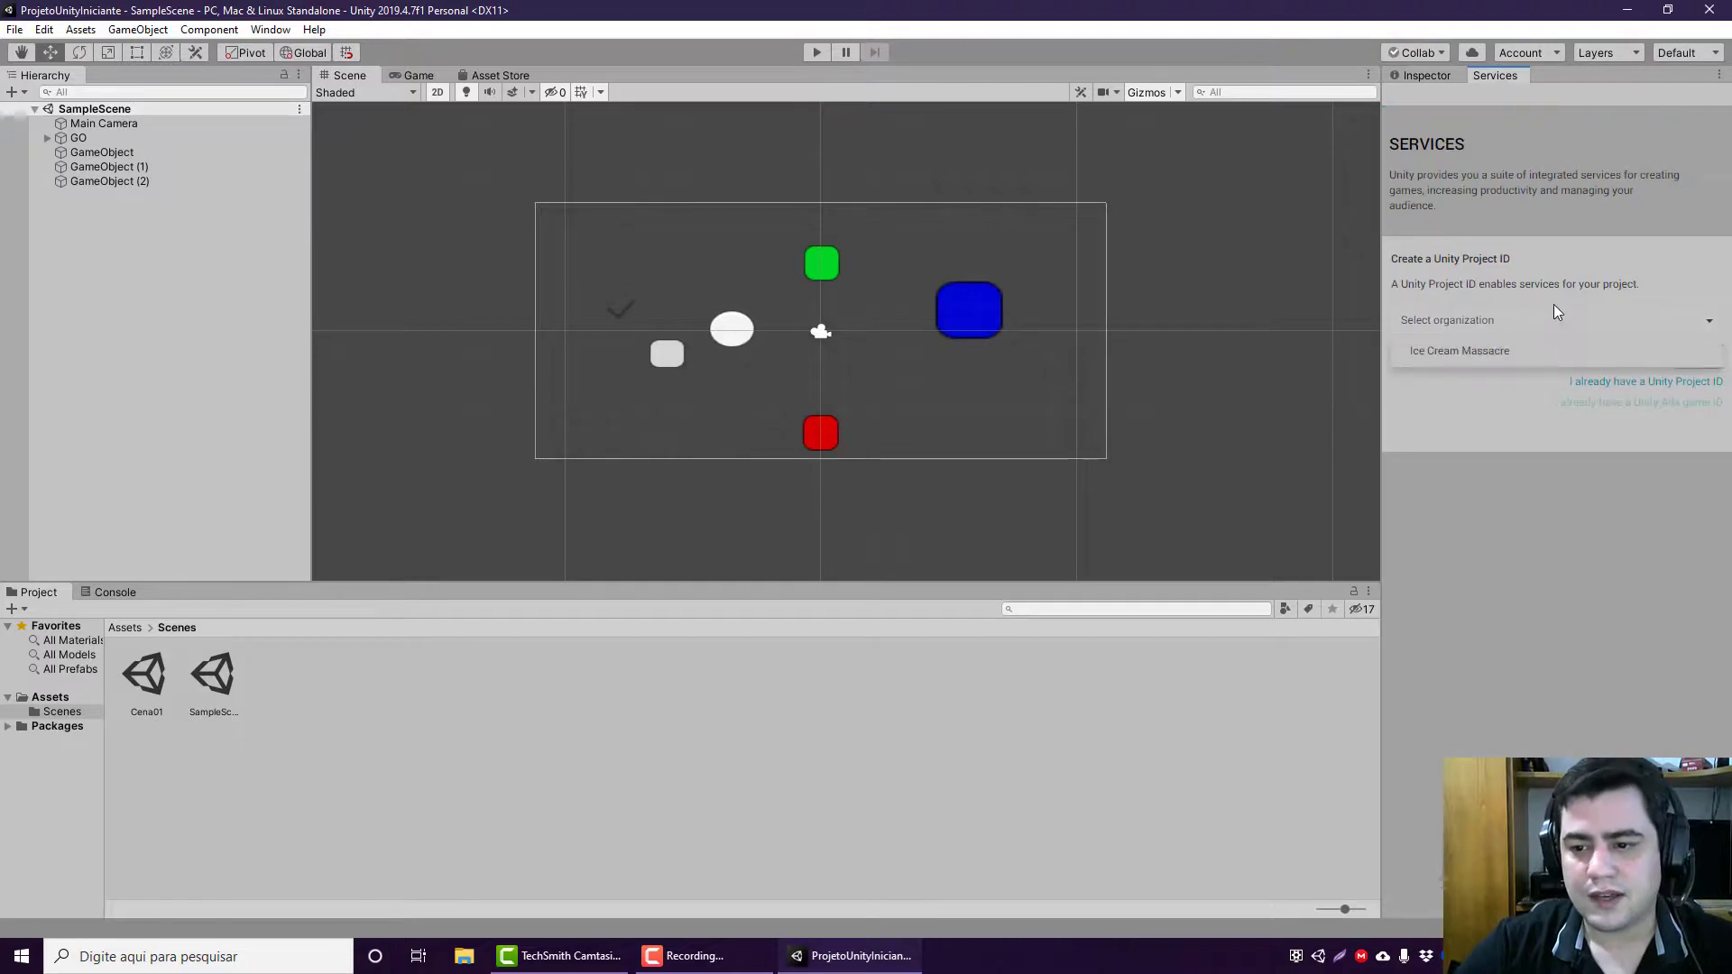
{"action": "left_click", "coordinate": [1497, 352]}
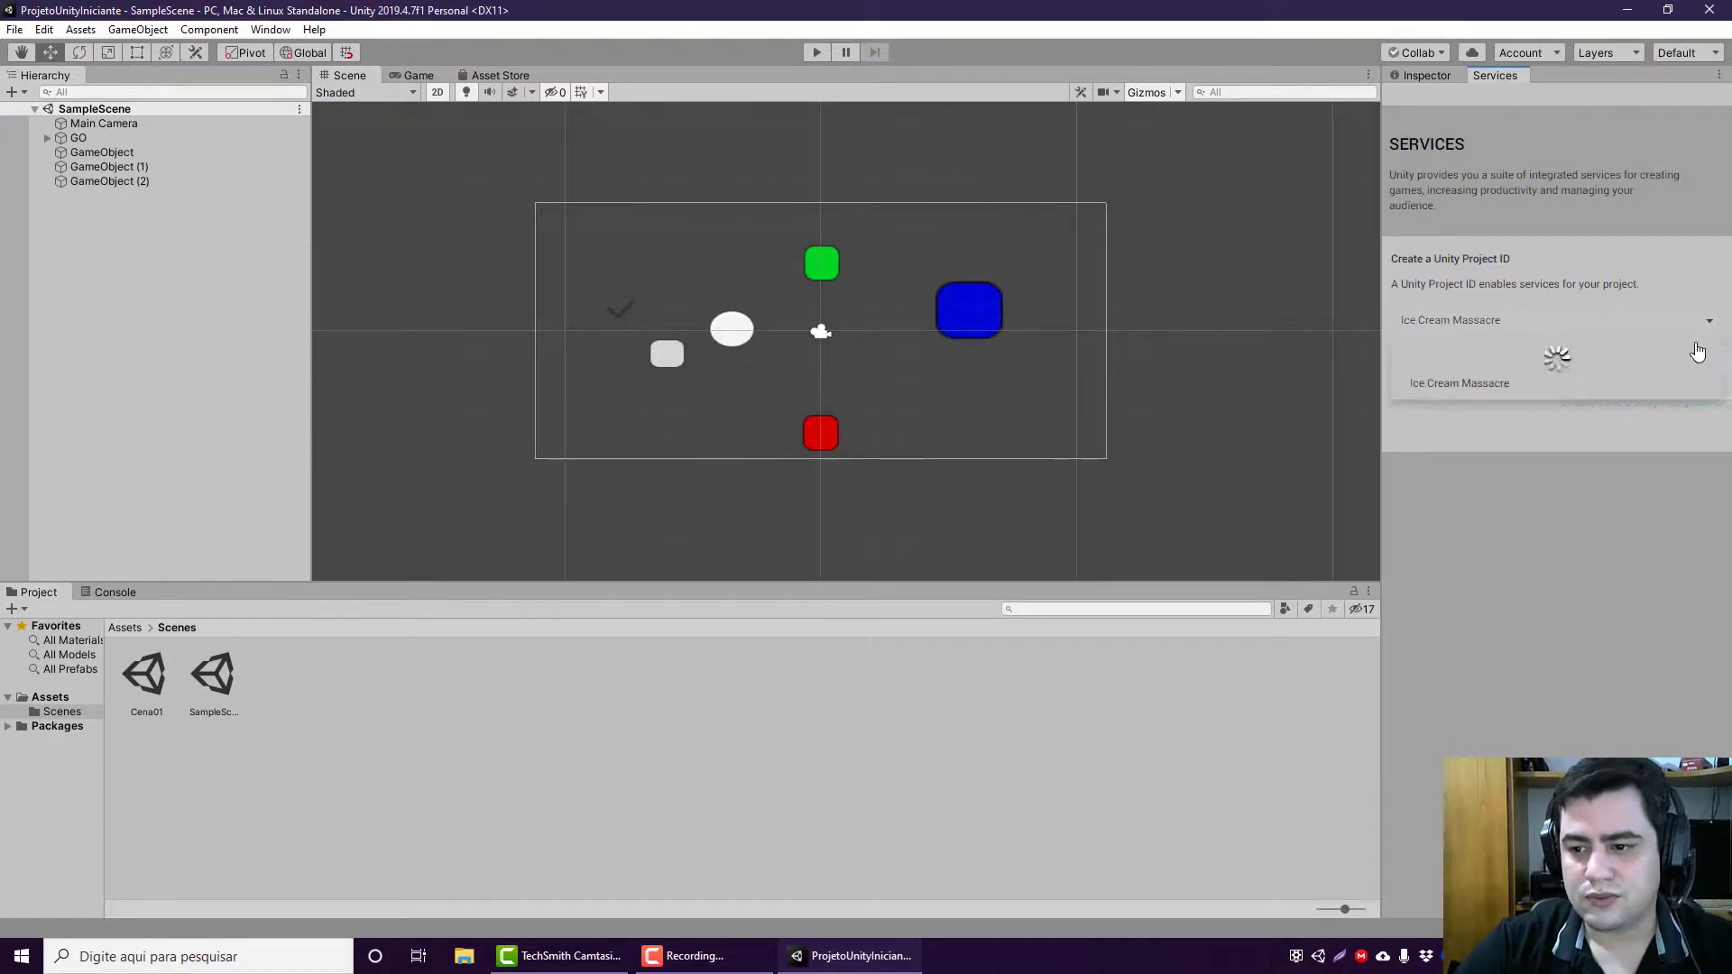
{"action": "left_click", "coordinate": [1696, 354]}
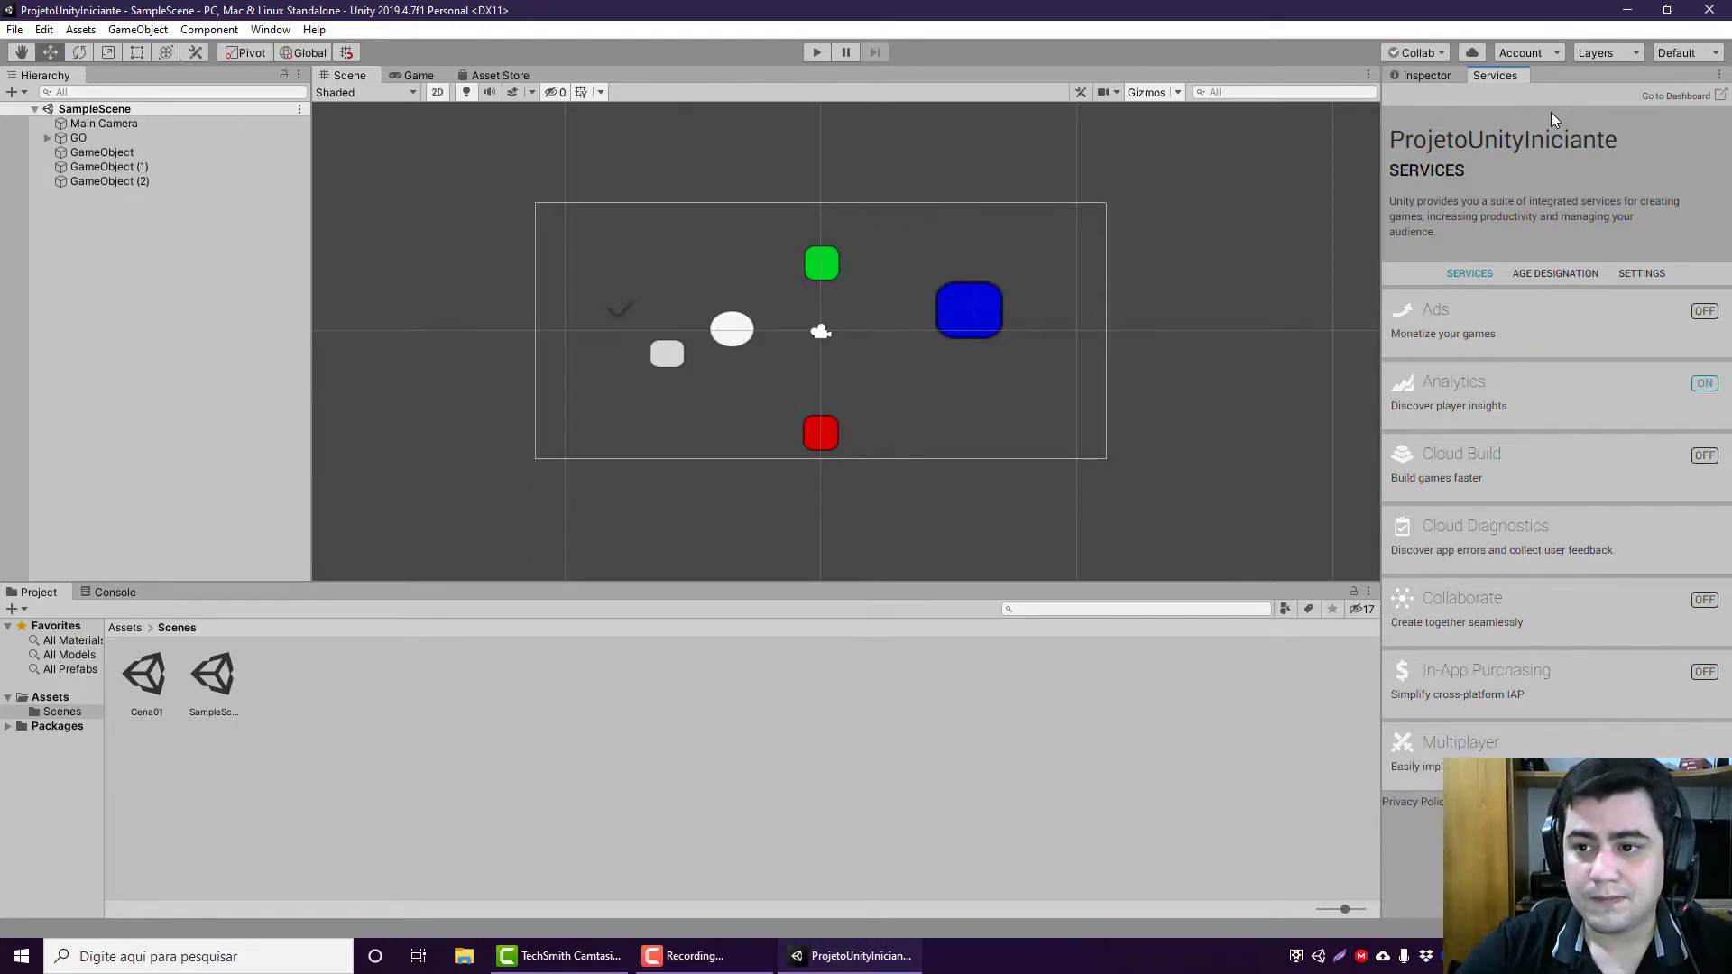
Step: Review the account options and the list of layers without changing them
{"action": "left_click", "coordinate": [1547, 53]}
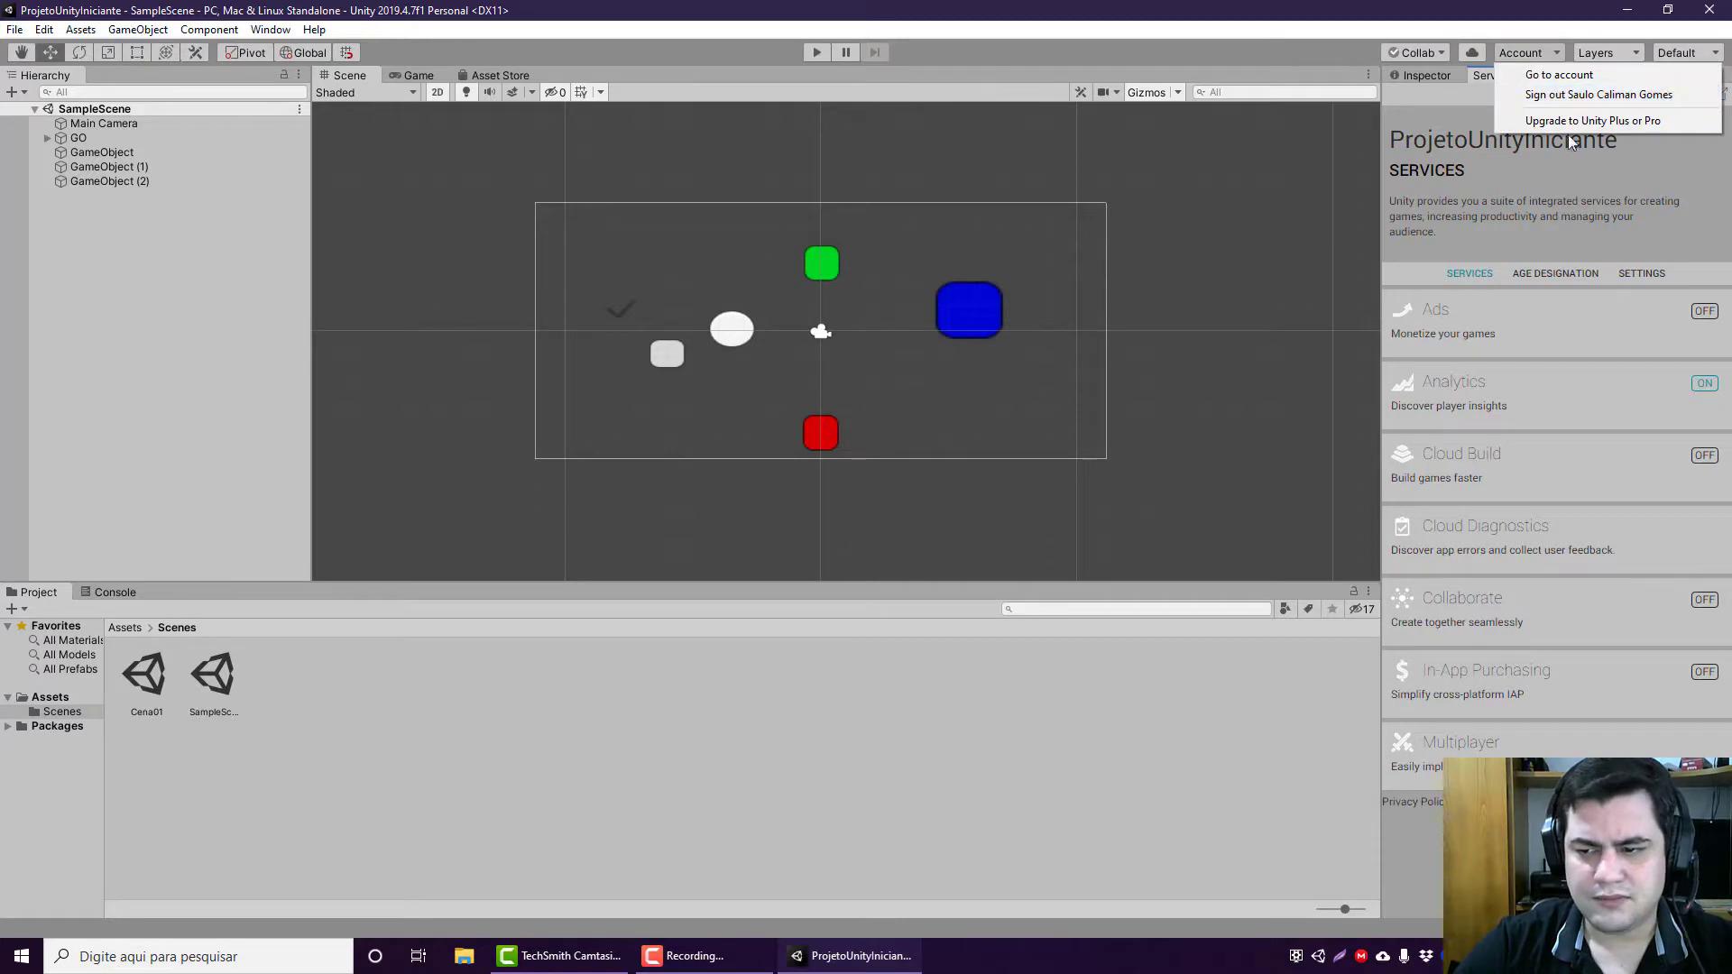
{"action": "left_click", "coordinate": [1605, 56]}
{"action": "left_click", "coordinate": [1598, 54]}
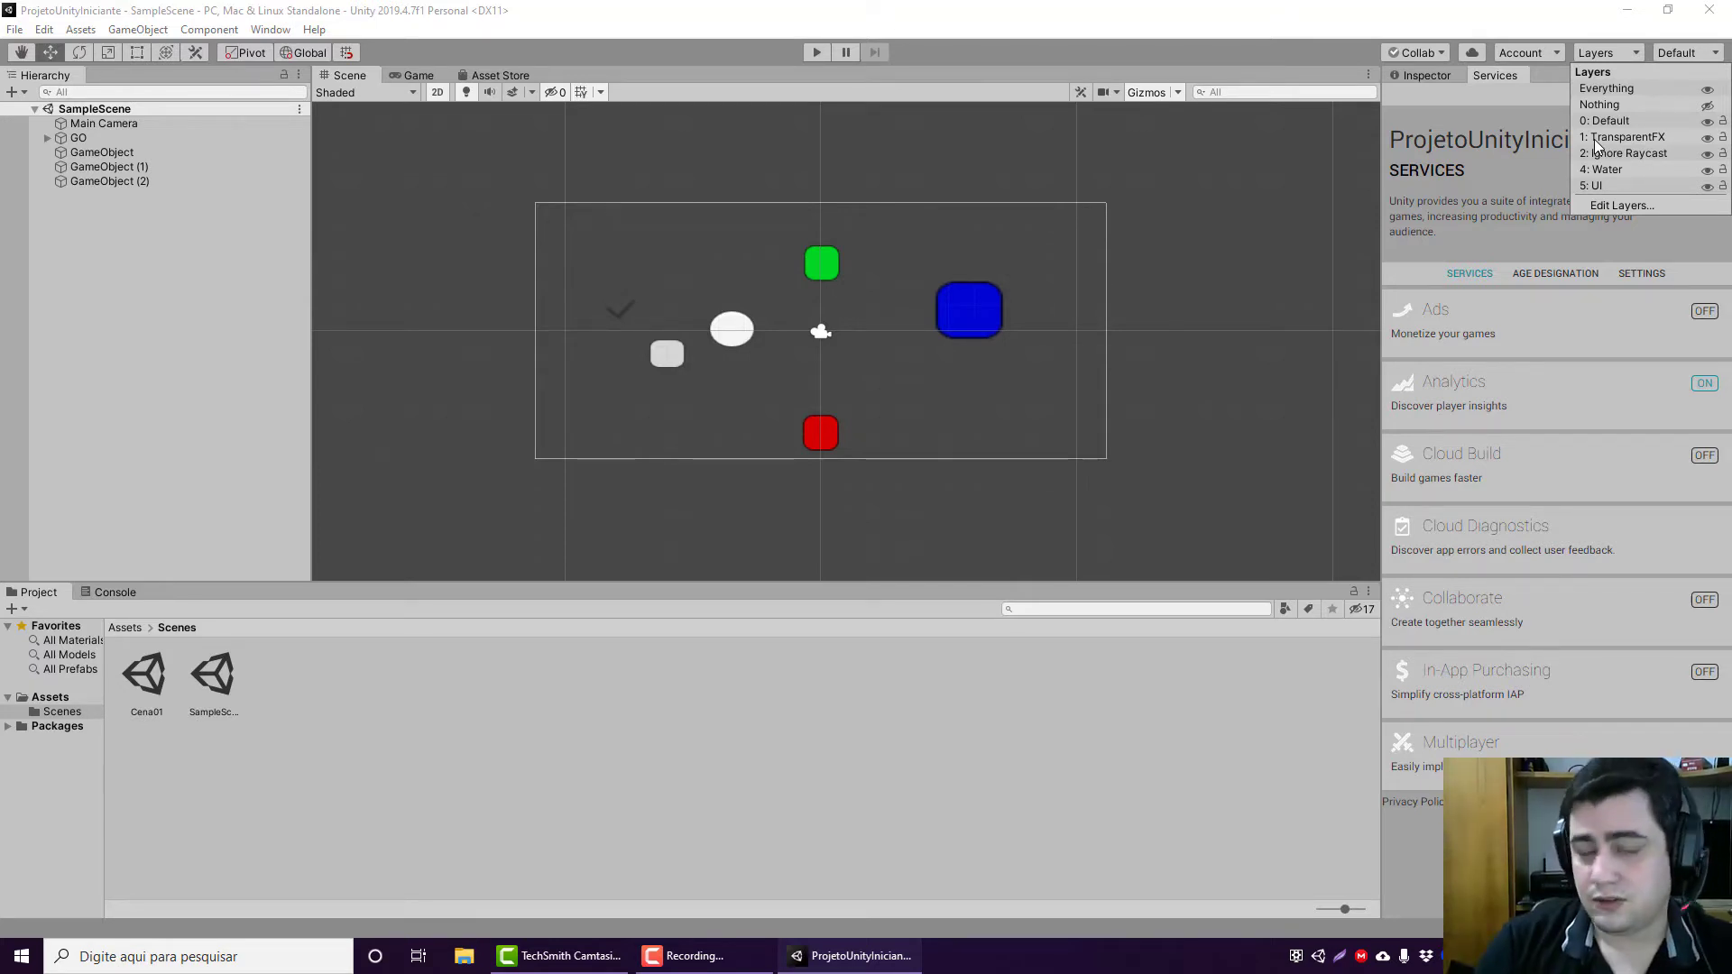
{"action": "left_click", "coordinate": [1602, 44]}
{"action": "left_click", "coordinate": [1679, 53]}
{"action": "left_click", "coordinate": [1681, 53]}
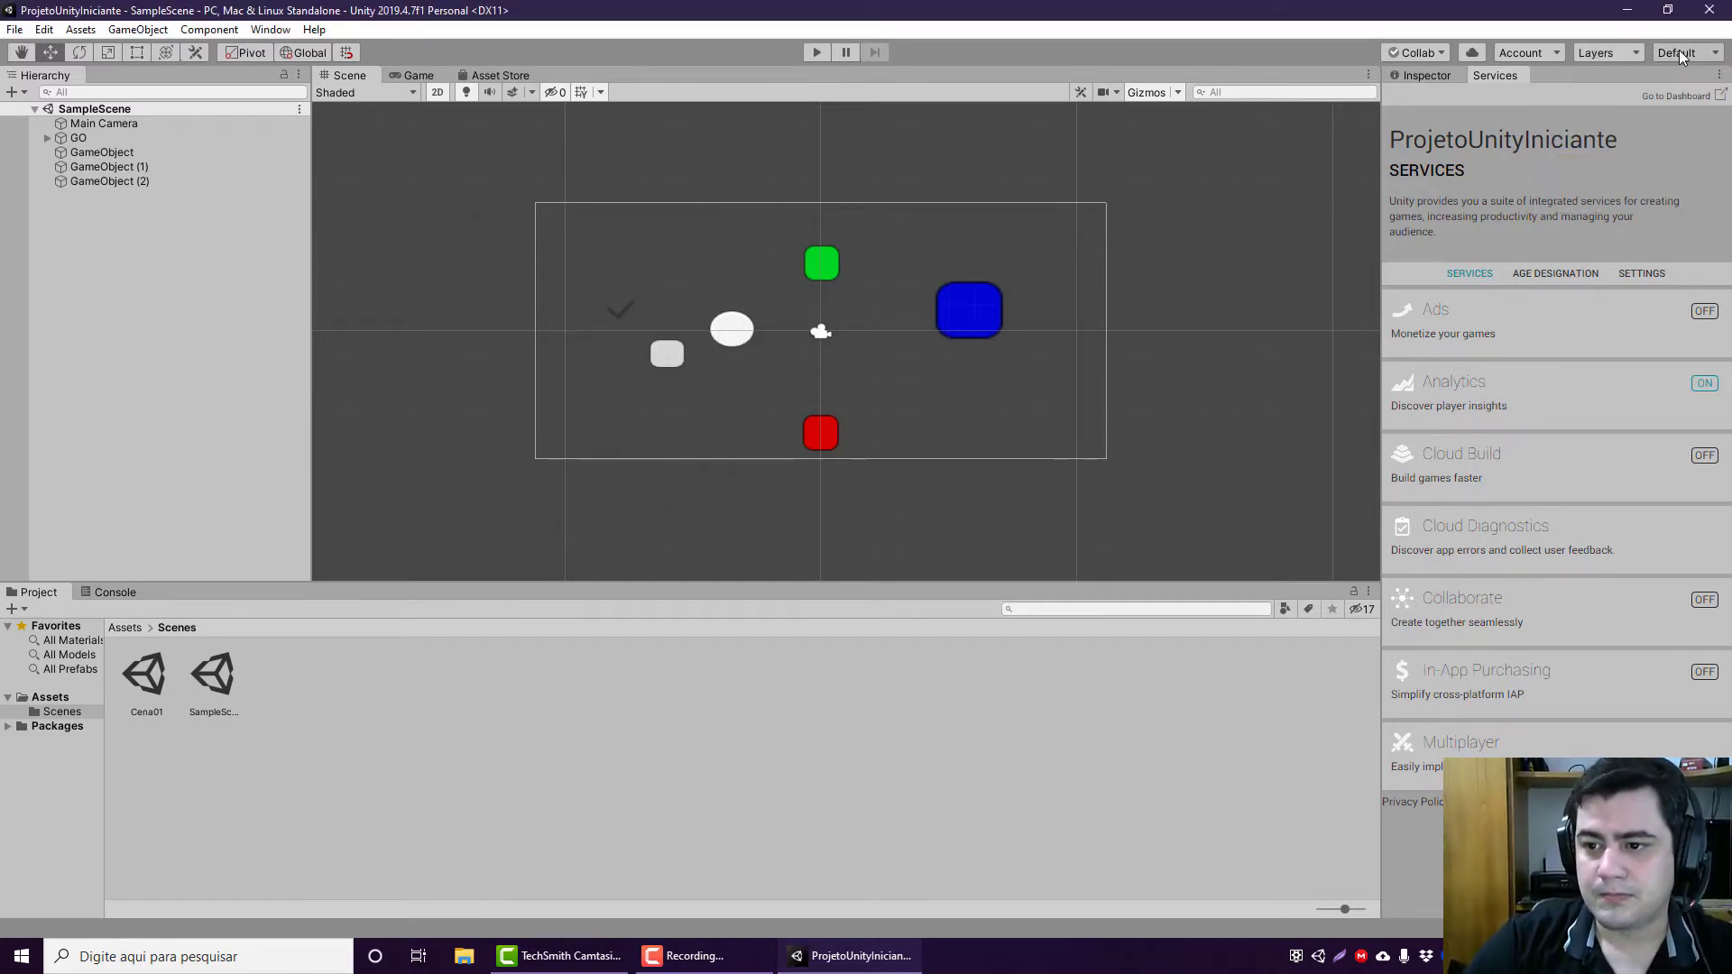
Step: Review the Console, the Services and the Inspector properties of GameObject (2), and return to the project's Scenes folder
{"action": "left_click", "coordinate": [123, 595]}
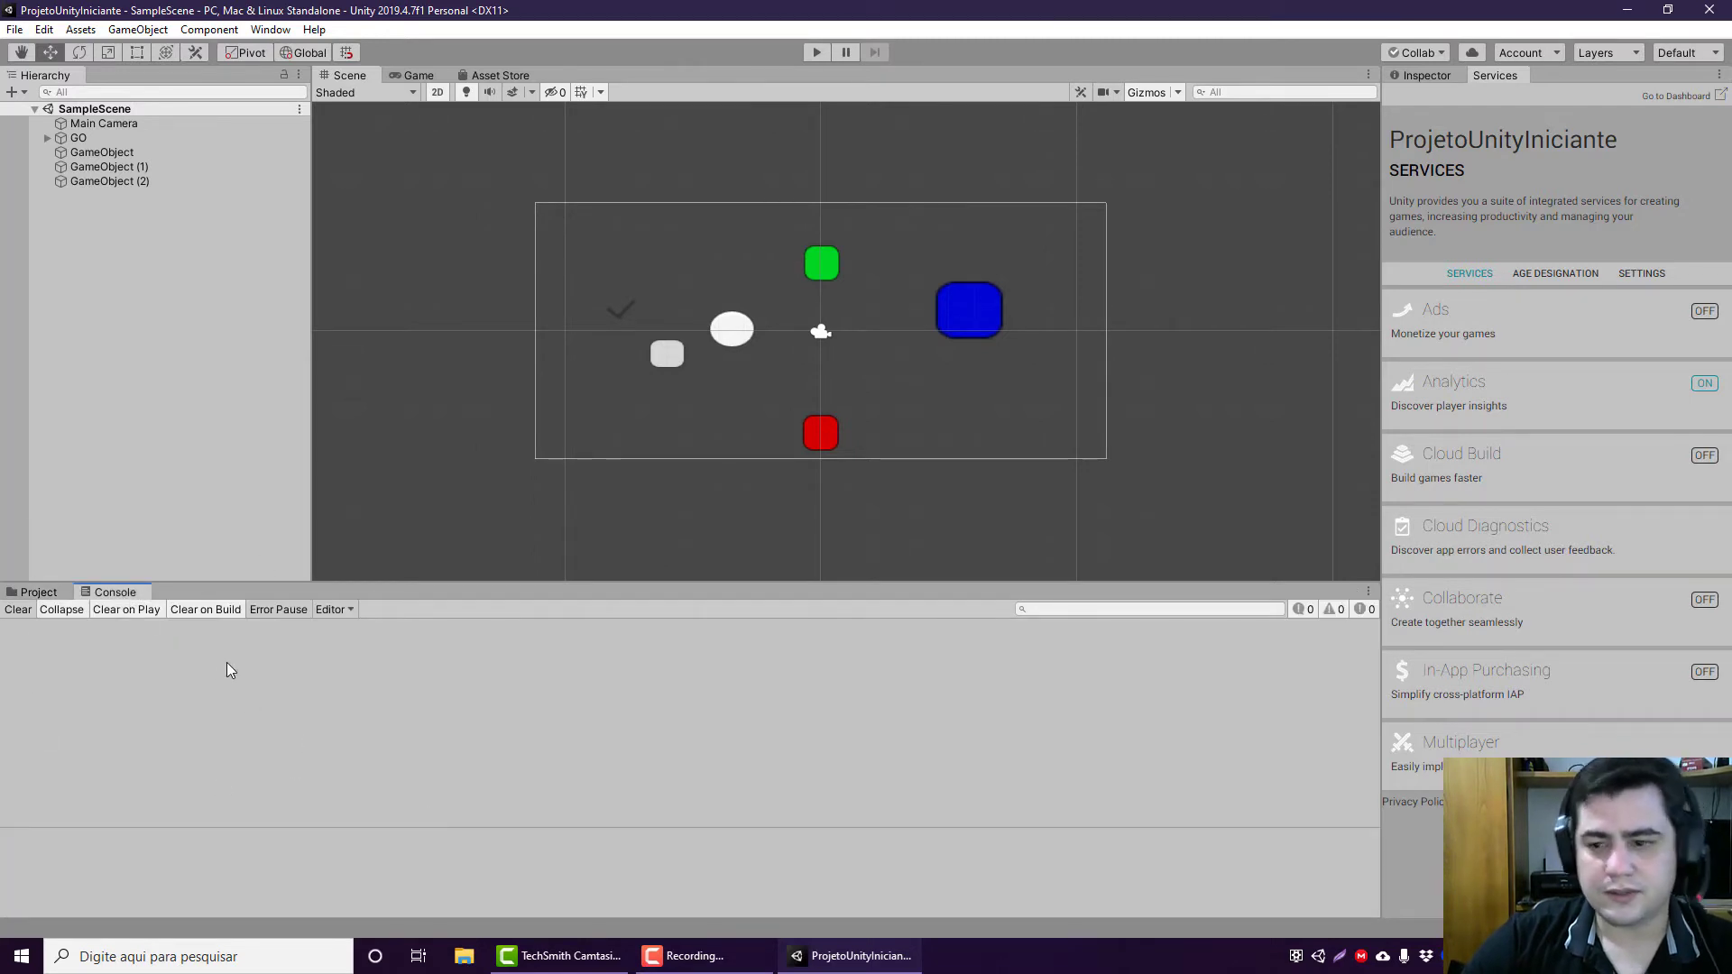
{"action": "left_click", "coordinate": [1416, 81]}
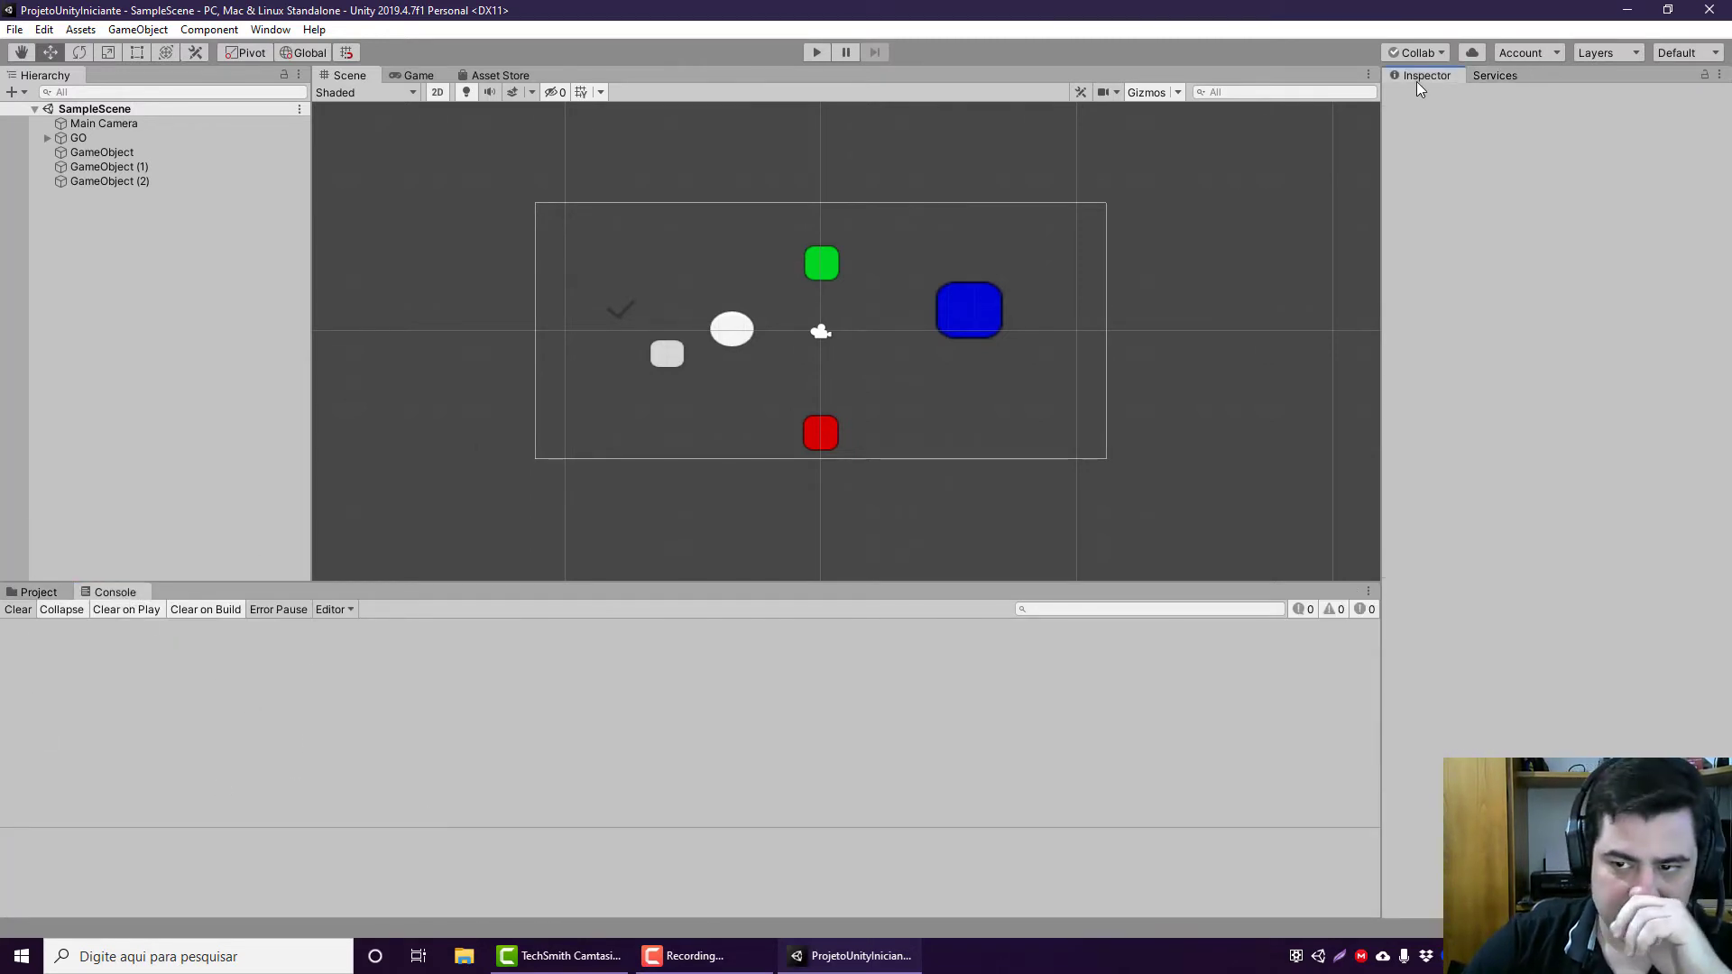
{"action": "left_click", "coordinate": [1467, 81]}
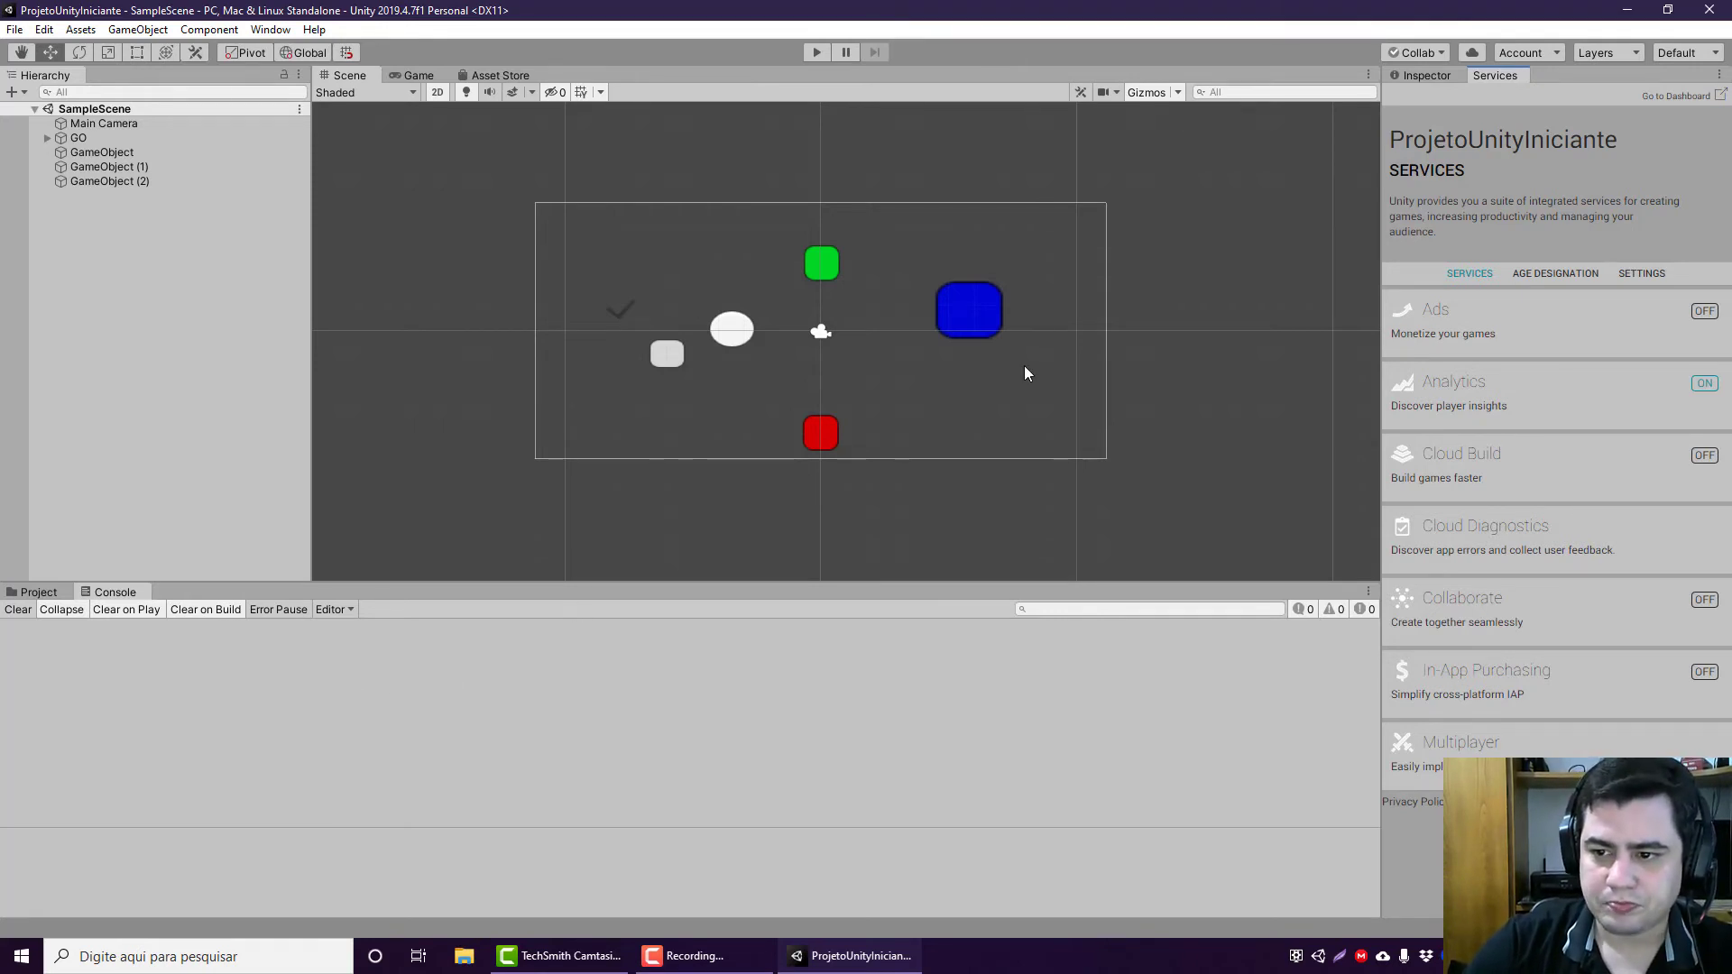
{"action": "left_click", "coordinate": [1425, 75]}
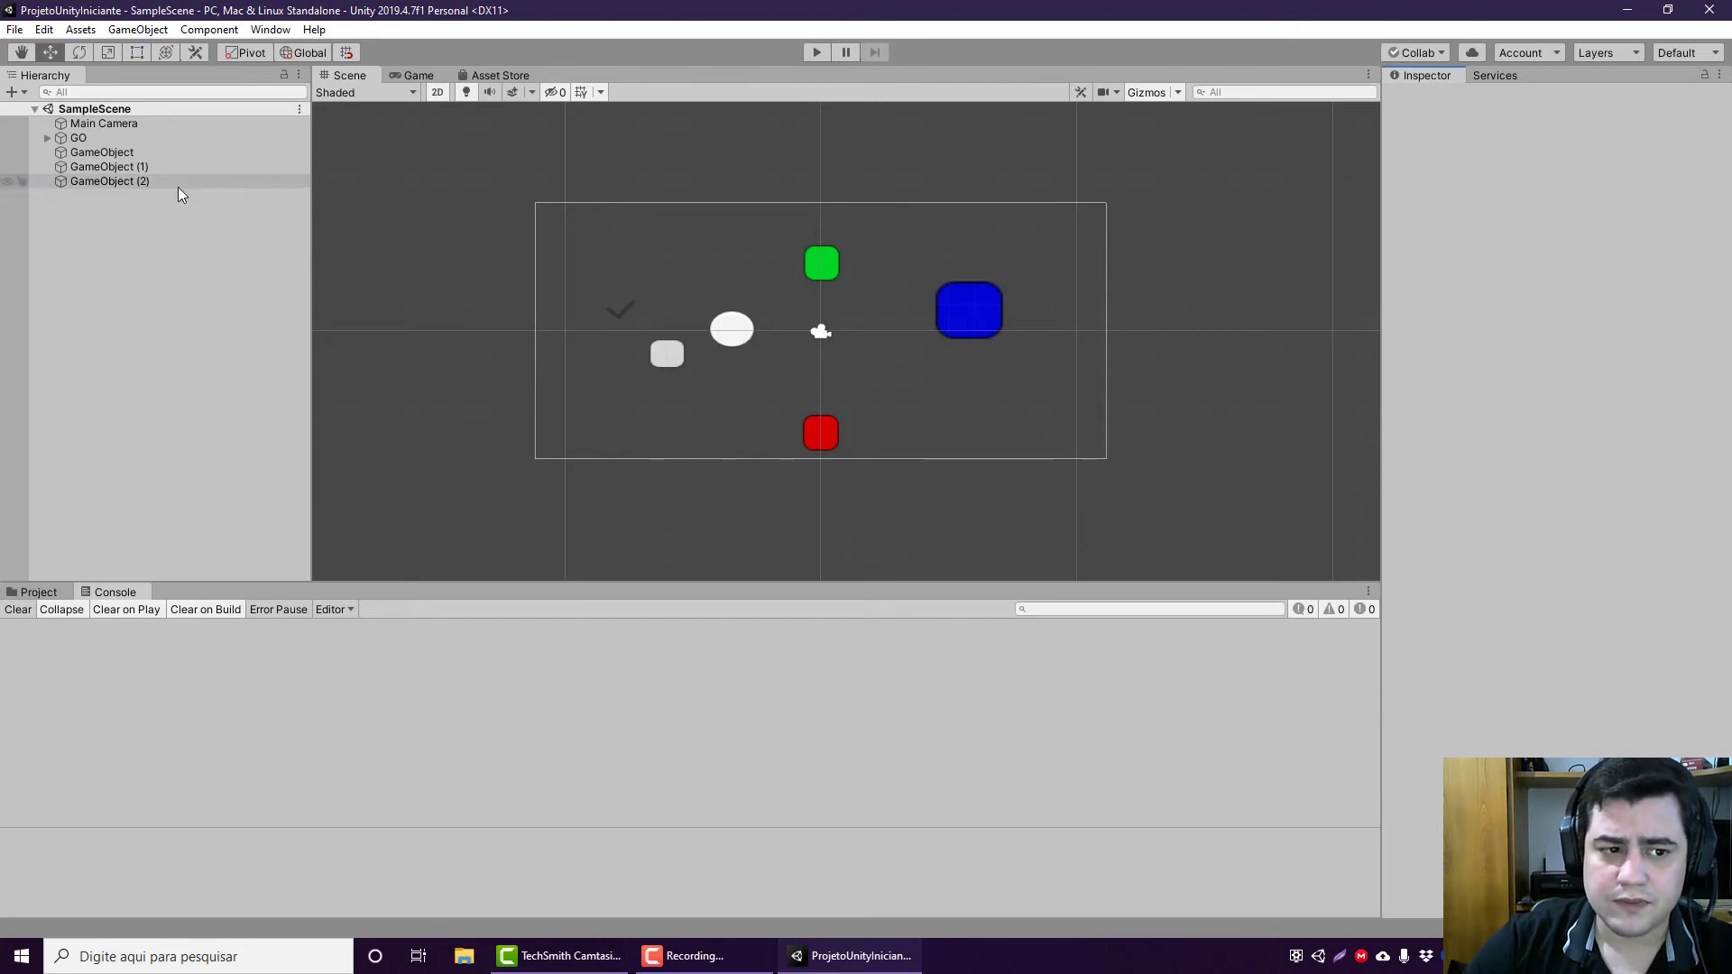
{"action": "left_click", "coordinate": [109, 181]}
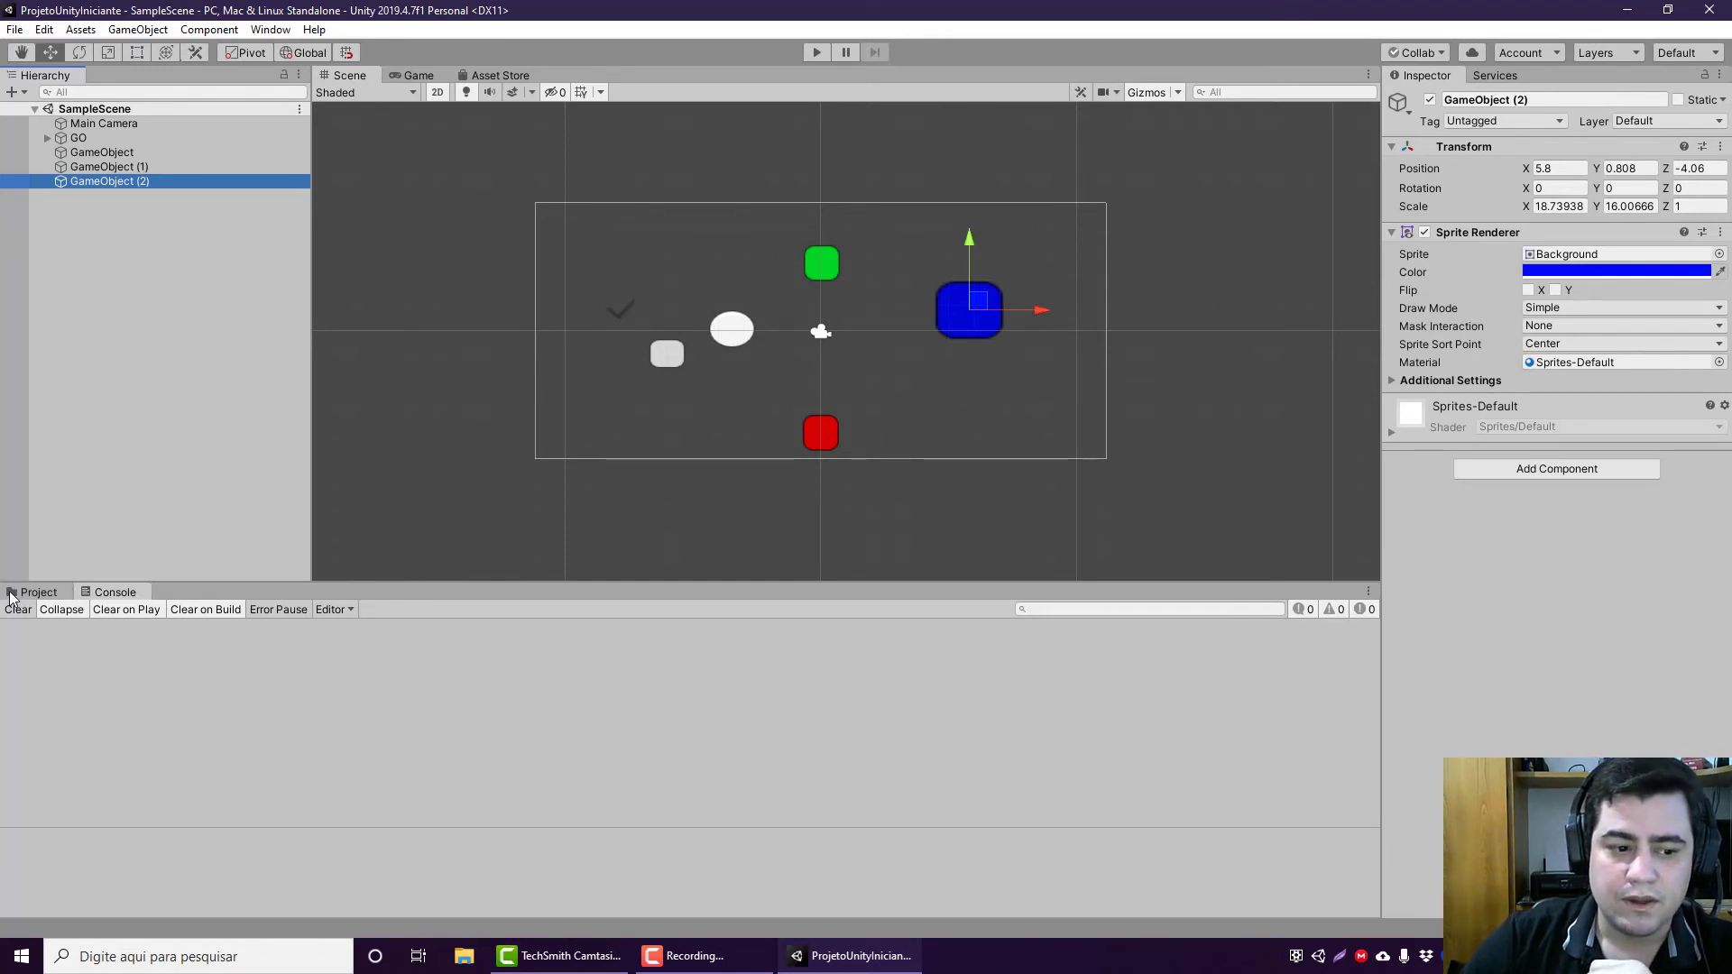
{"action": "left_click", "coordinate": [41, 594]}
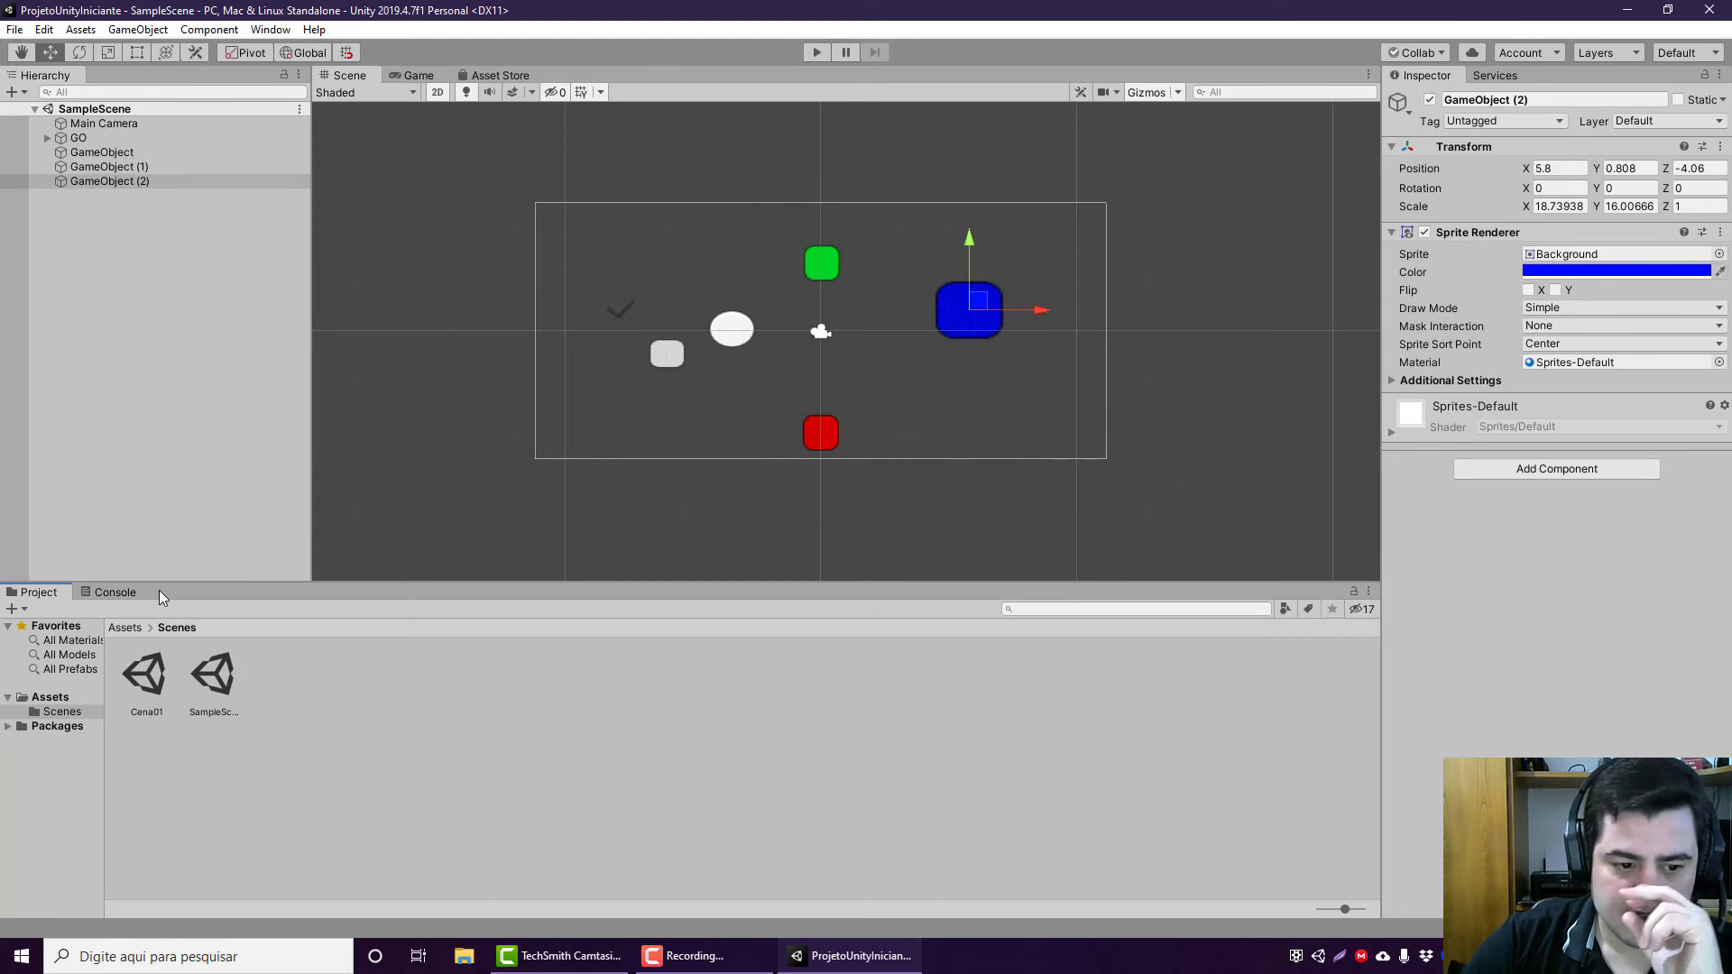